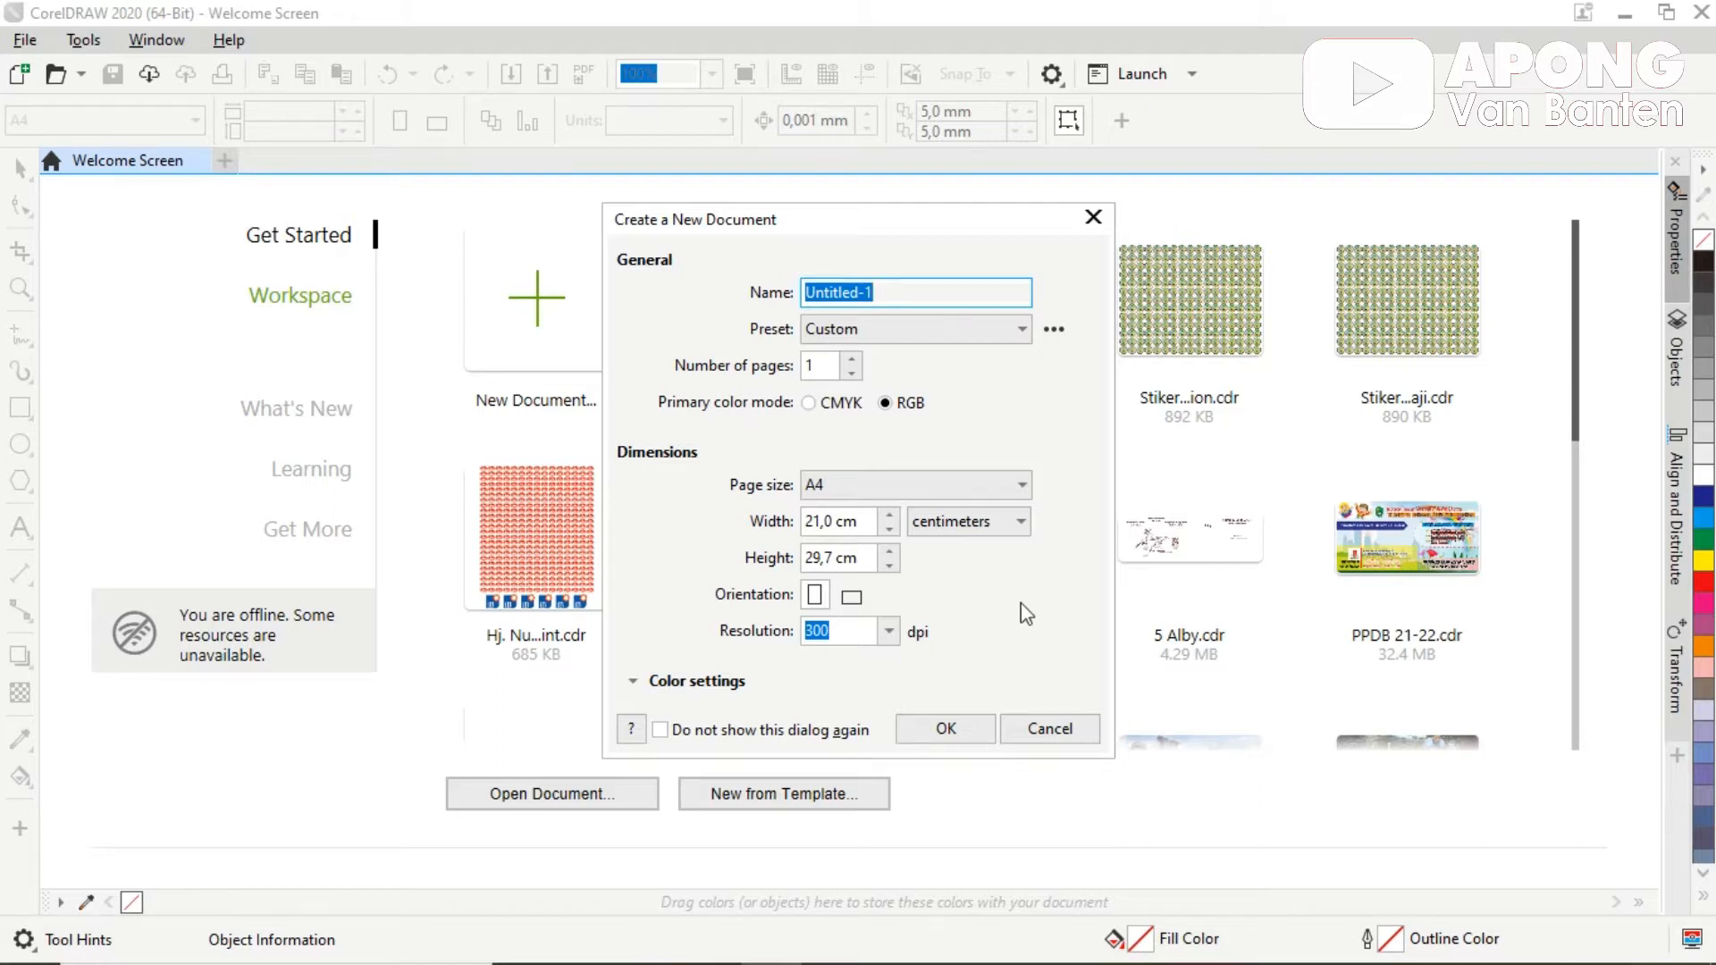
Step: Create a new one-page A4 portrait document in centimeters with RGB color mode and 300 dpi resolution
{"action": "left_click", "coordinate": [945, 729]}
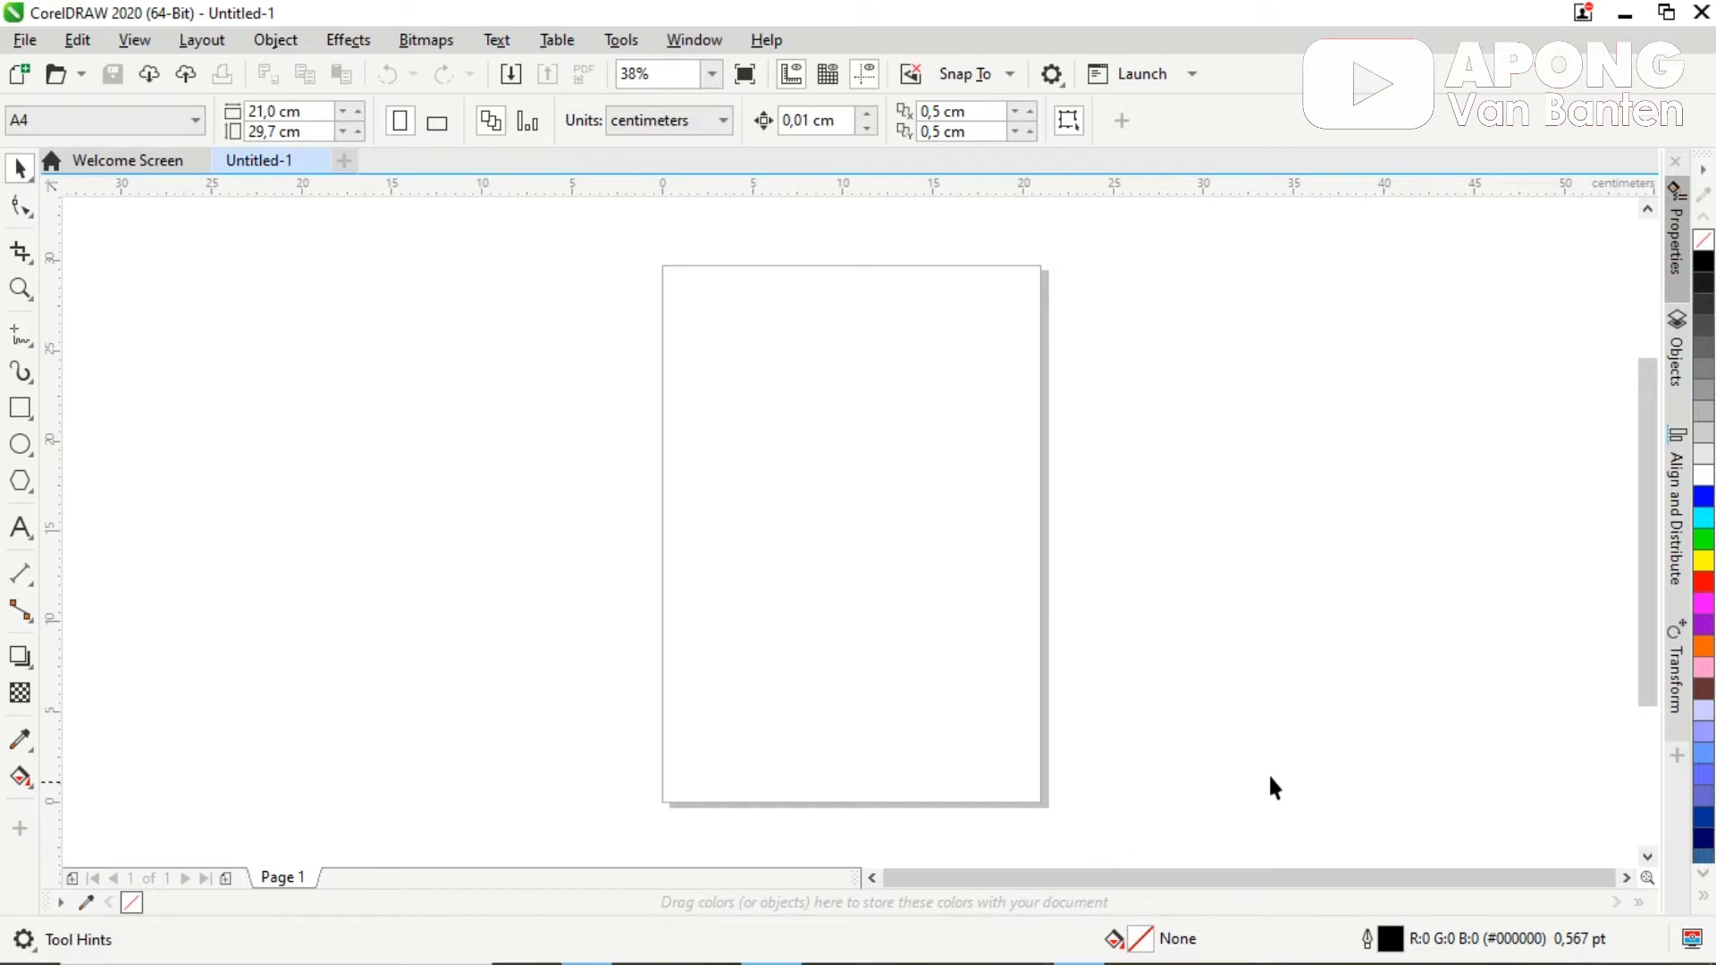
Step: Switch to Wondershare Filmora, play the clip 20200904_170623 and capture four snapshots at different moments
{"action": "key", "text": "alt+Tab"}
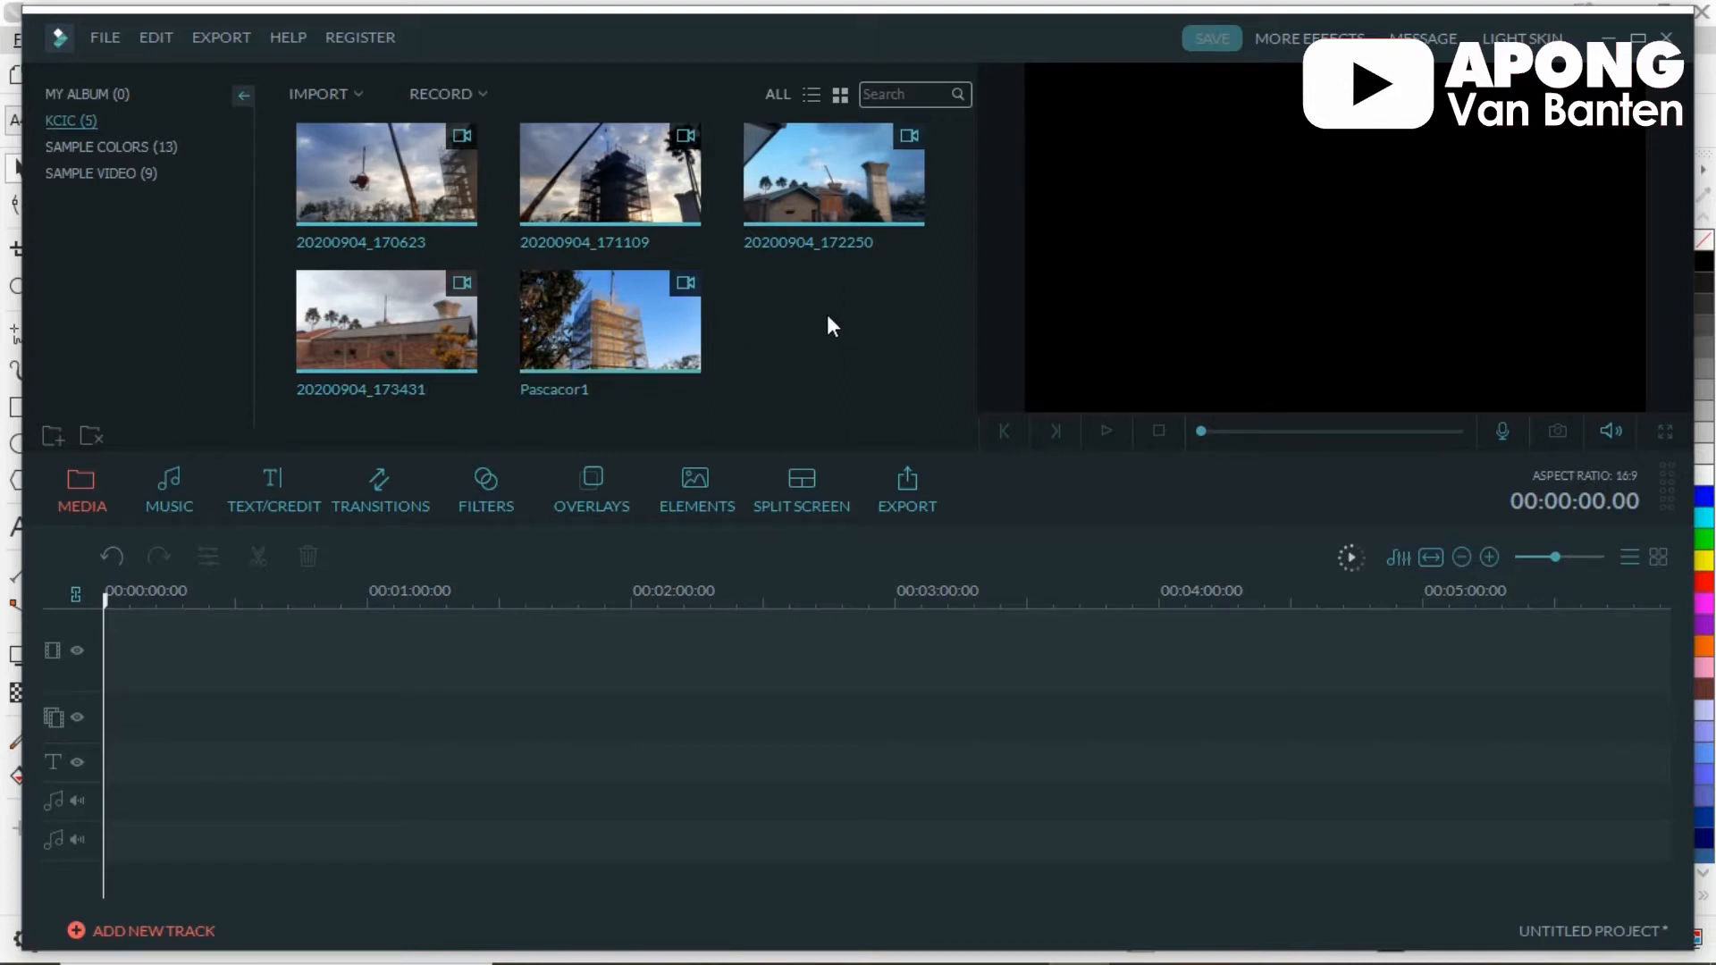
{"action": "double_click", "coordinate": [441, 209]}
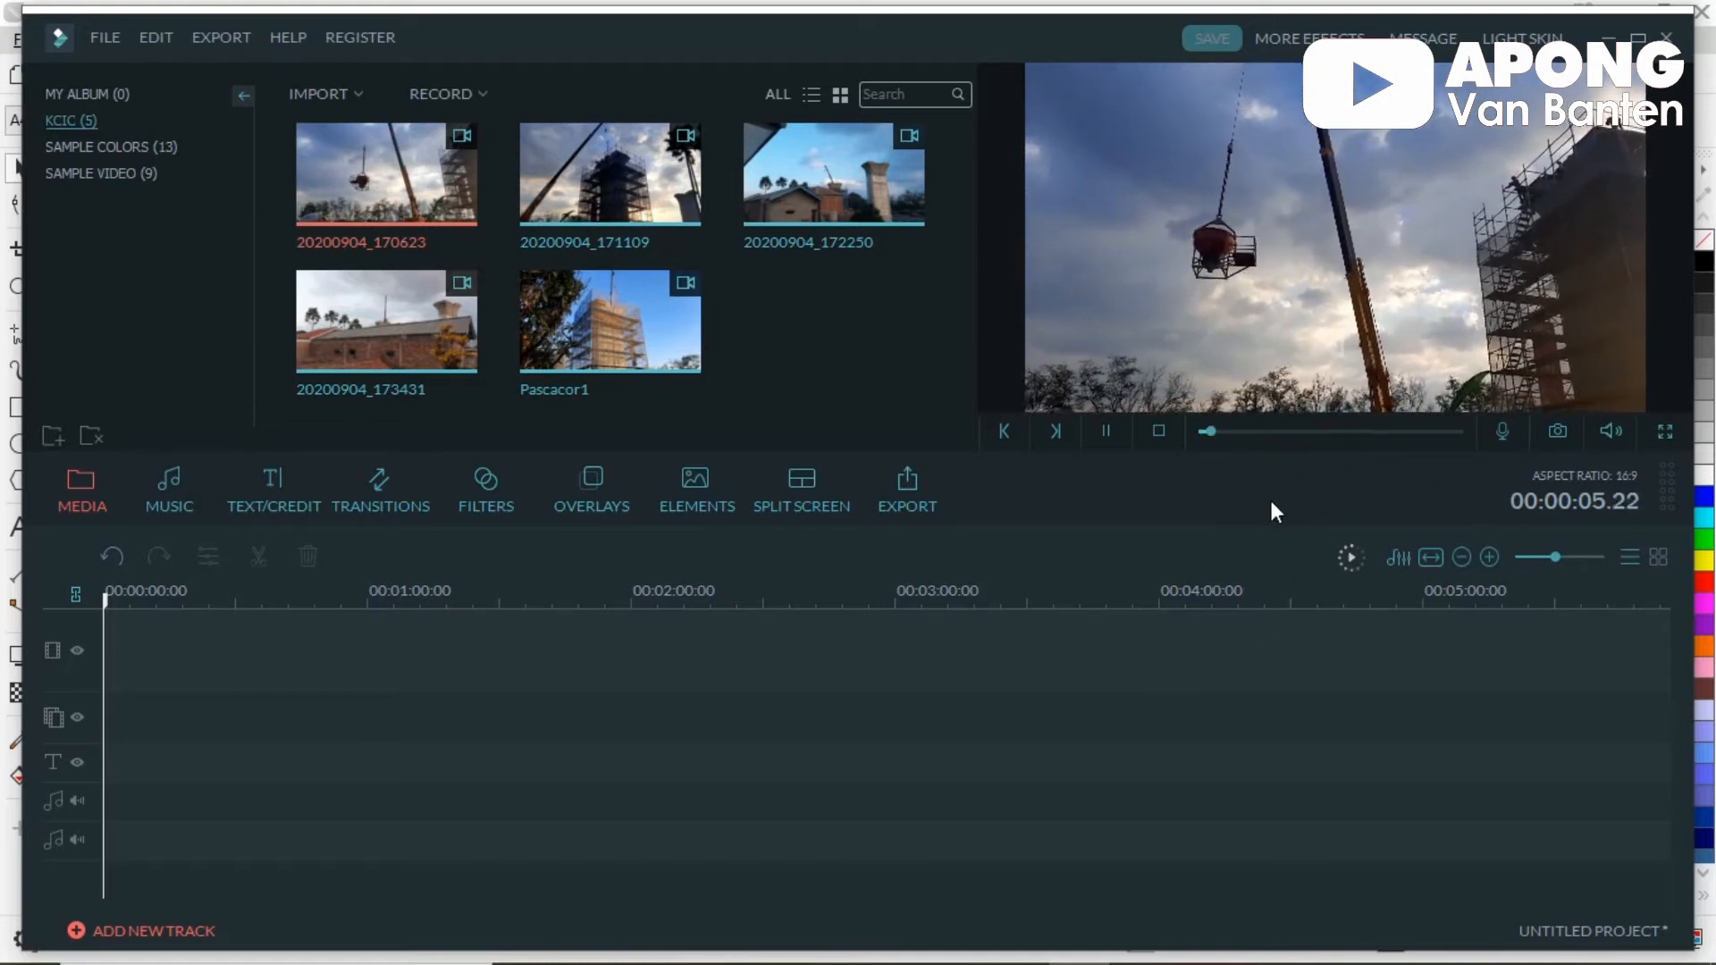
{"action": "left_click", "coordinate": [1556, 430]}
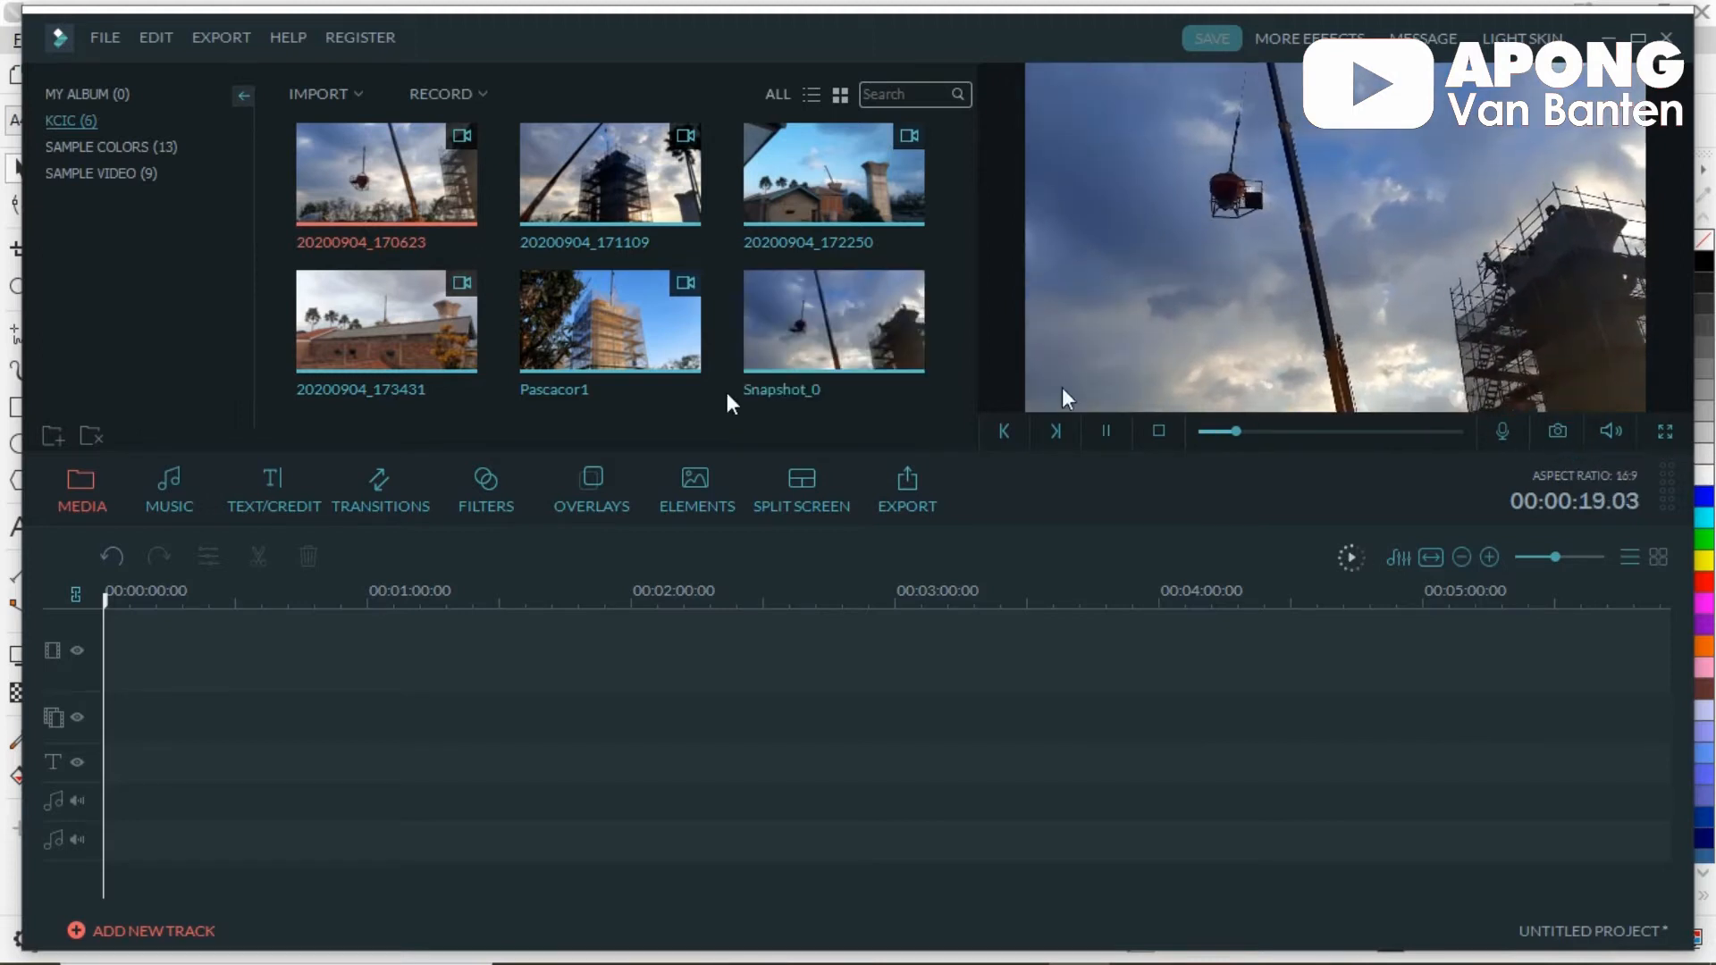
{"action": "left_click", "coordinate": [923, 411]}
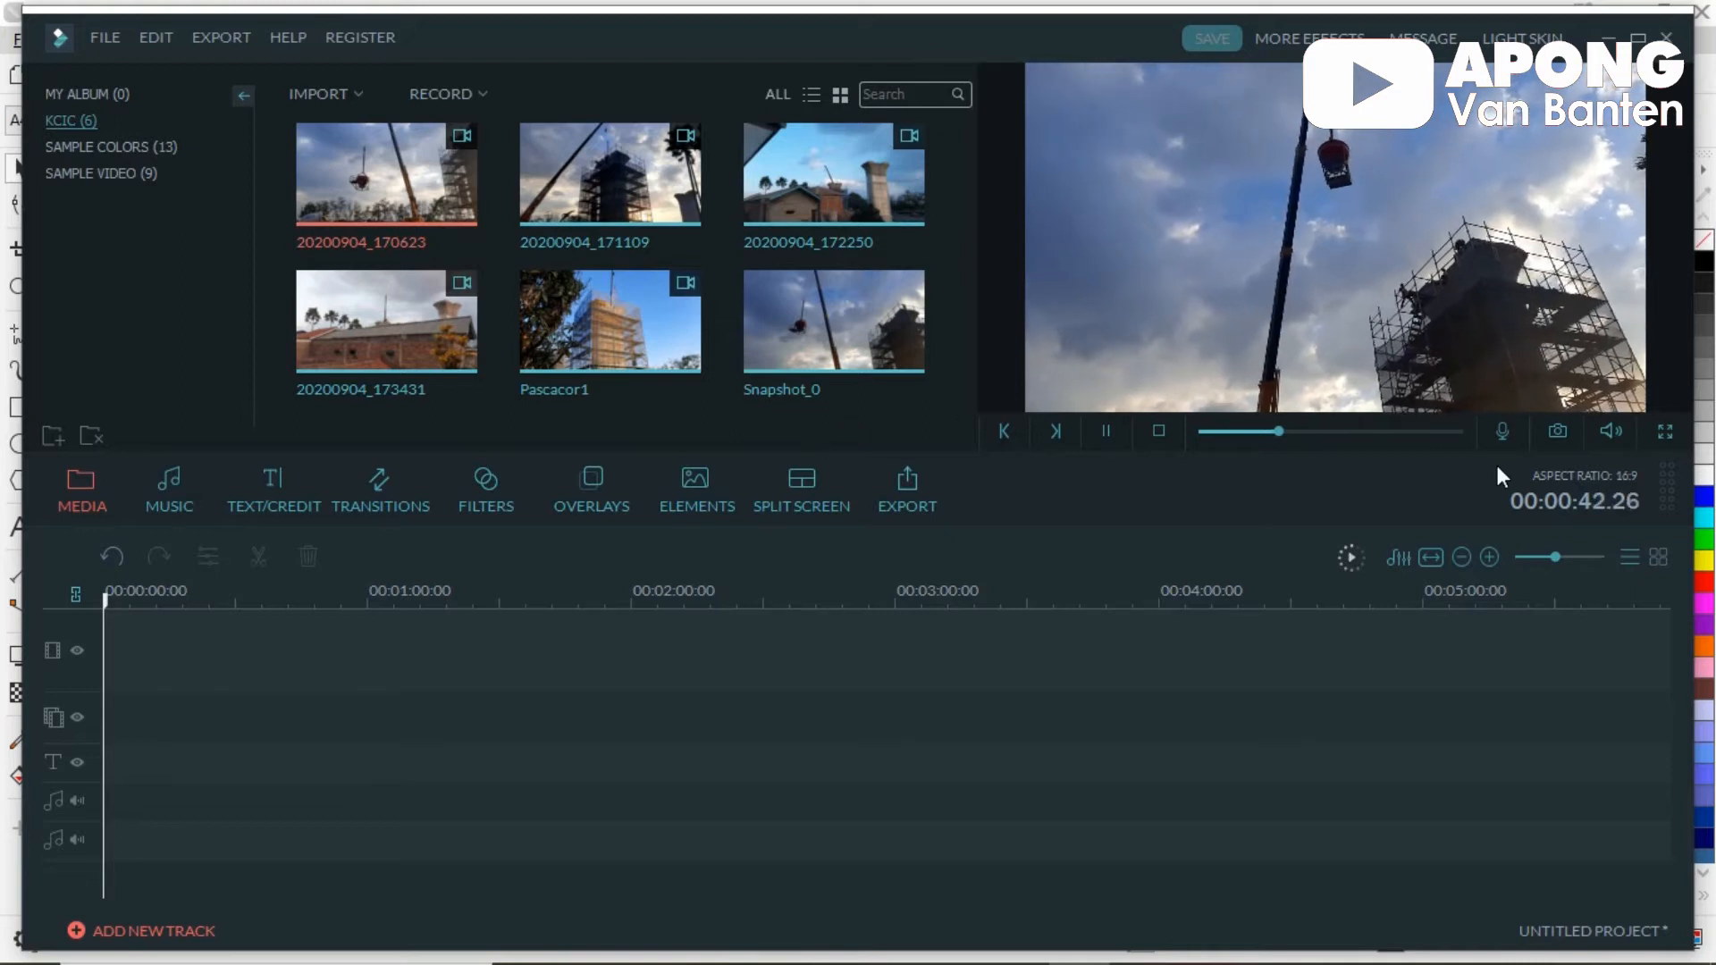
{"action": "left_click", "coordinate": [1556, 434]}
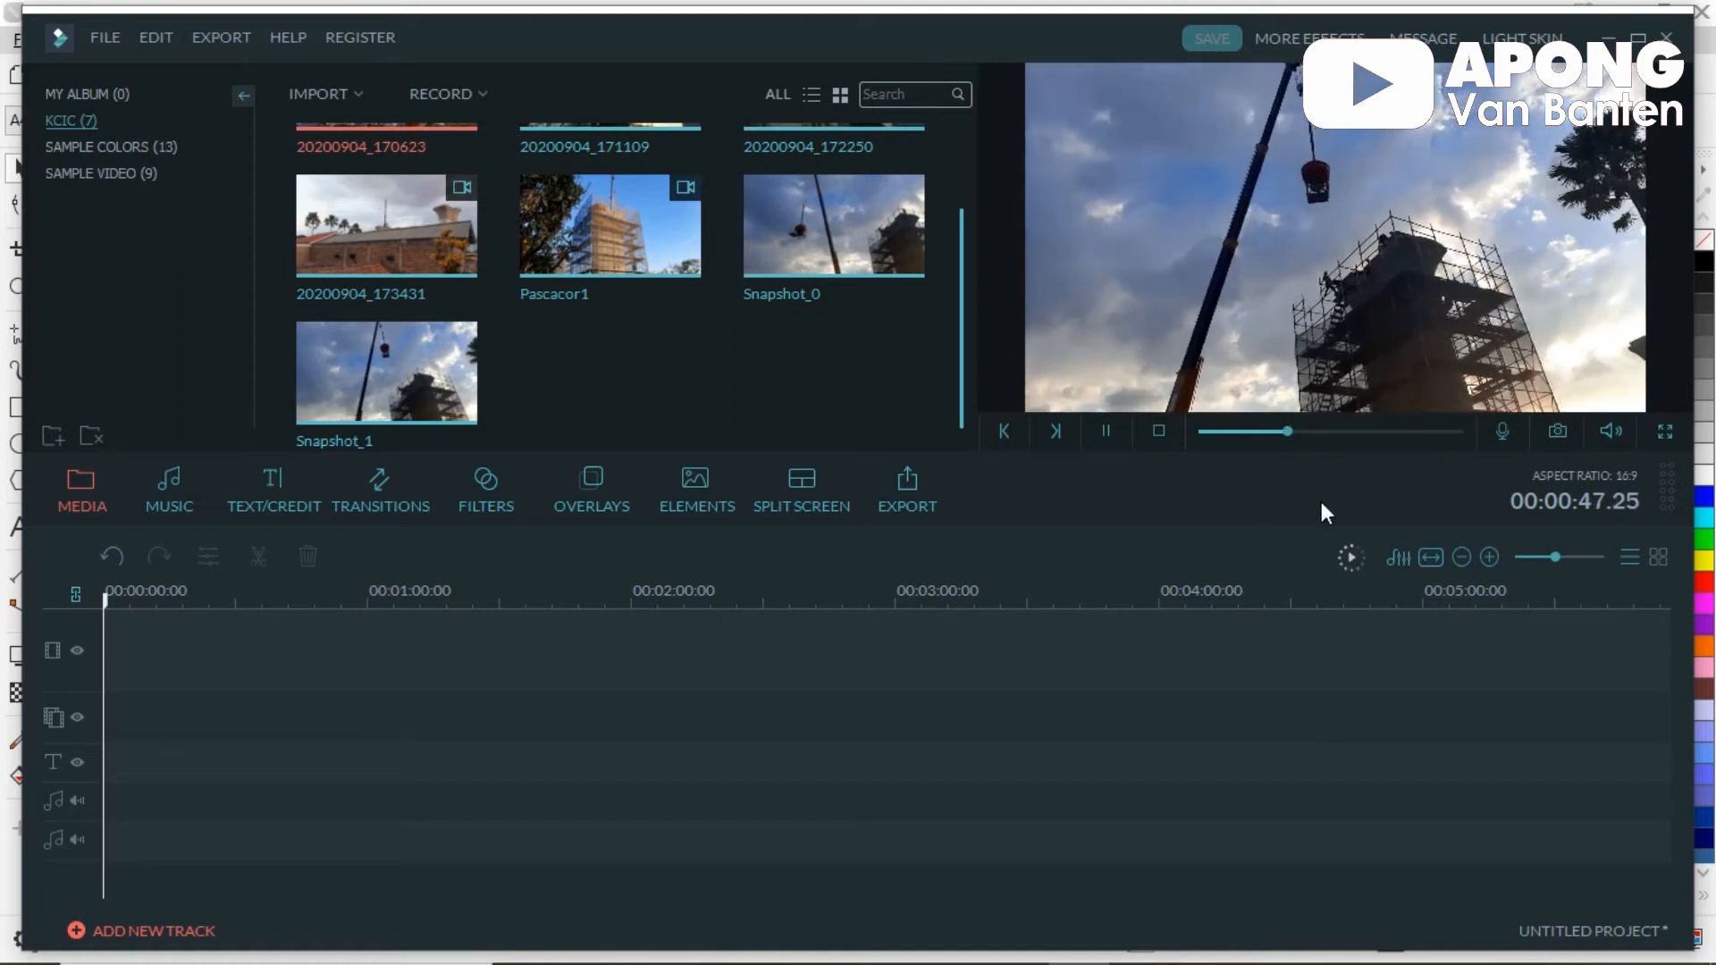
{"action": "left_click", "coordinate": [1559, 432]}
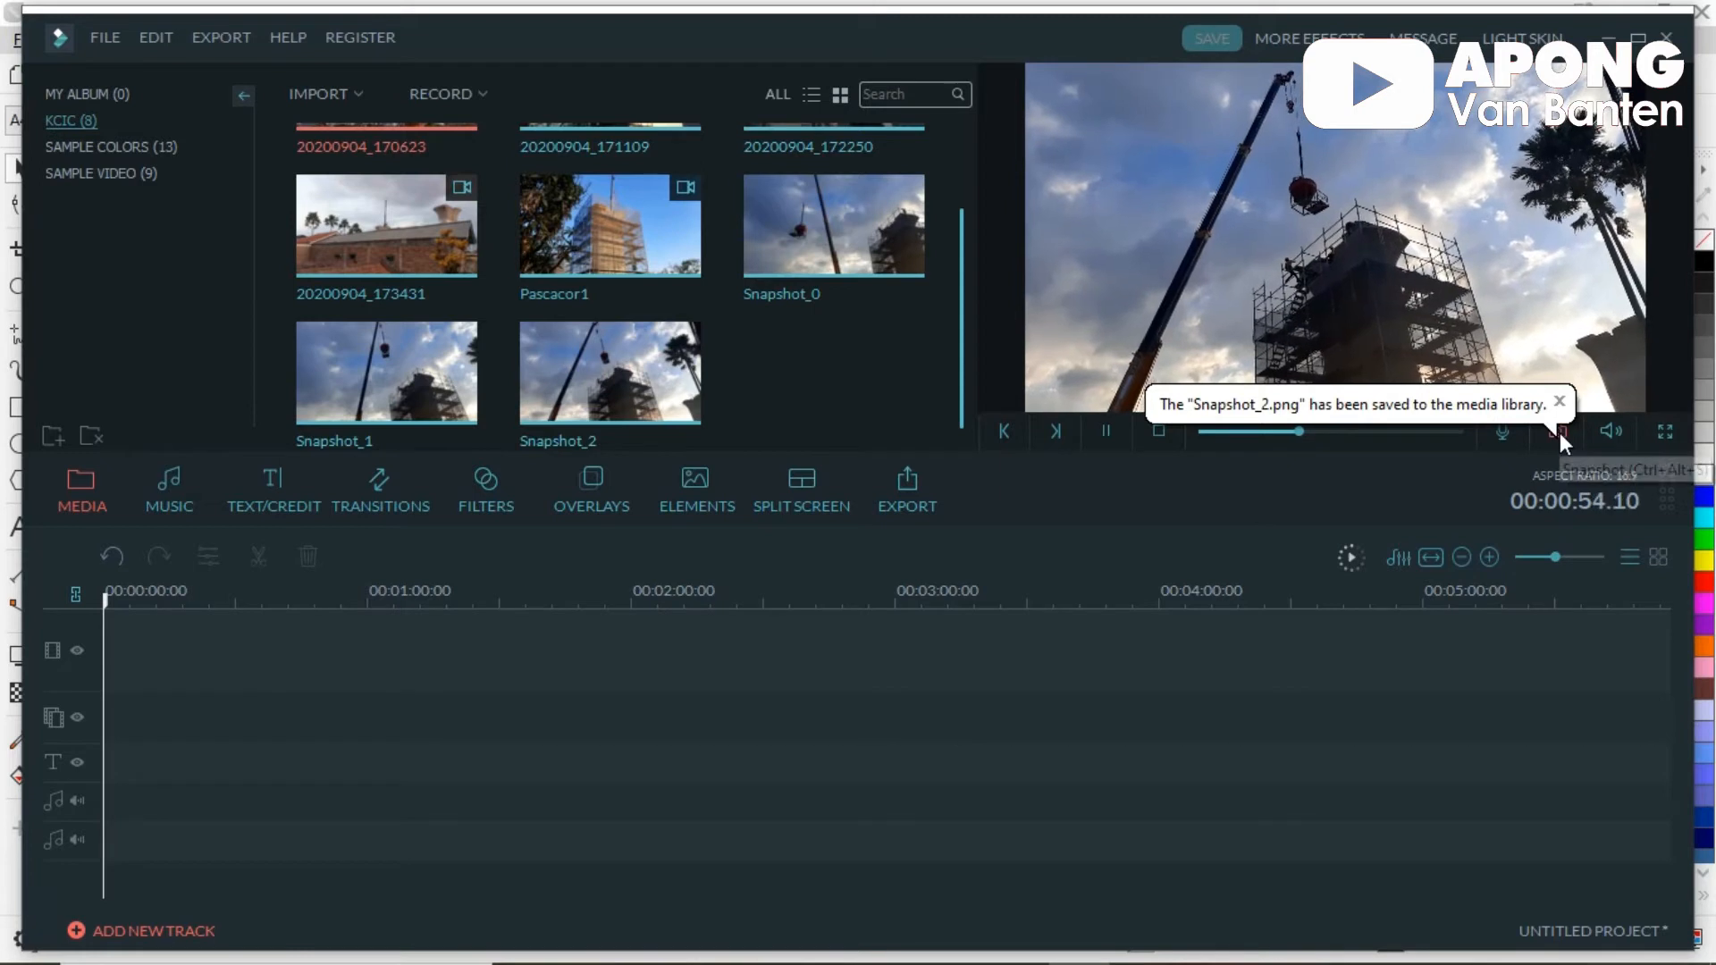
{"action": "left_click", "coordinate": [1558, 433]}
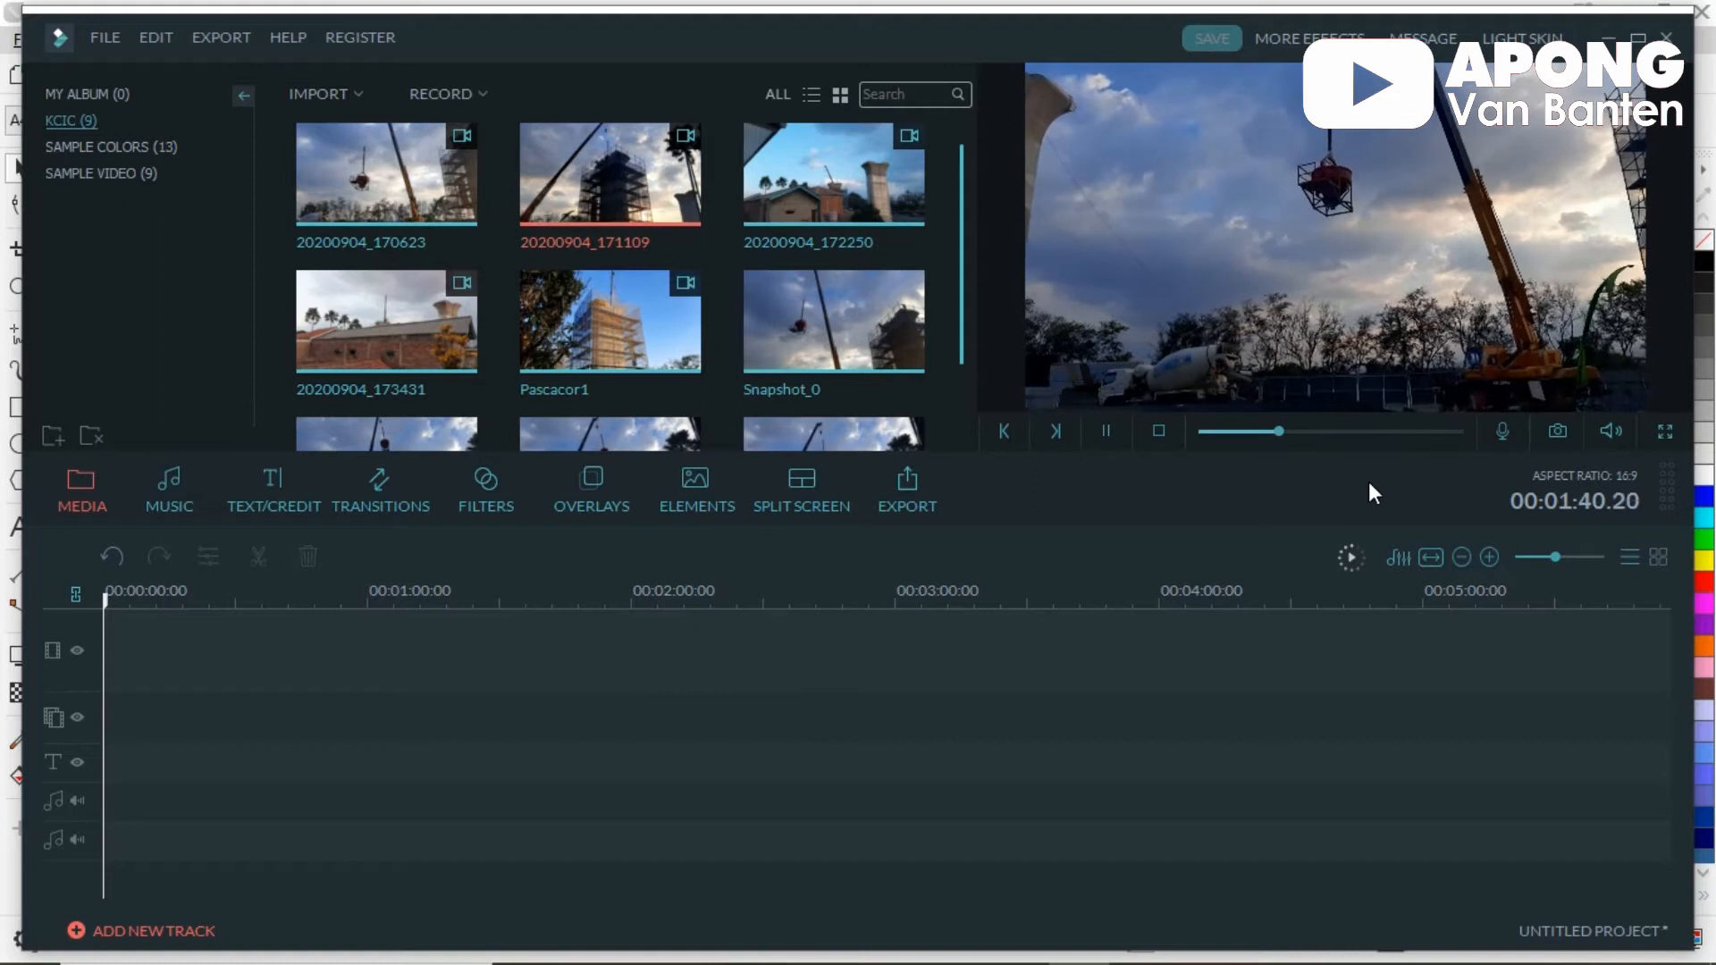
Step: Capture one snapshot from the clip 20200904_171109 and stop its playback
{"action": "left_click", "coordinate": [1557, 430]}
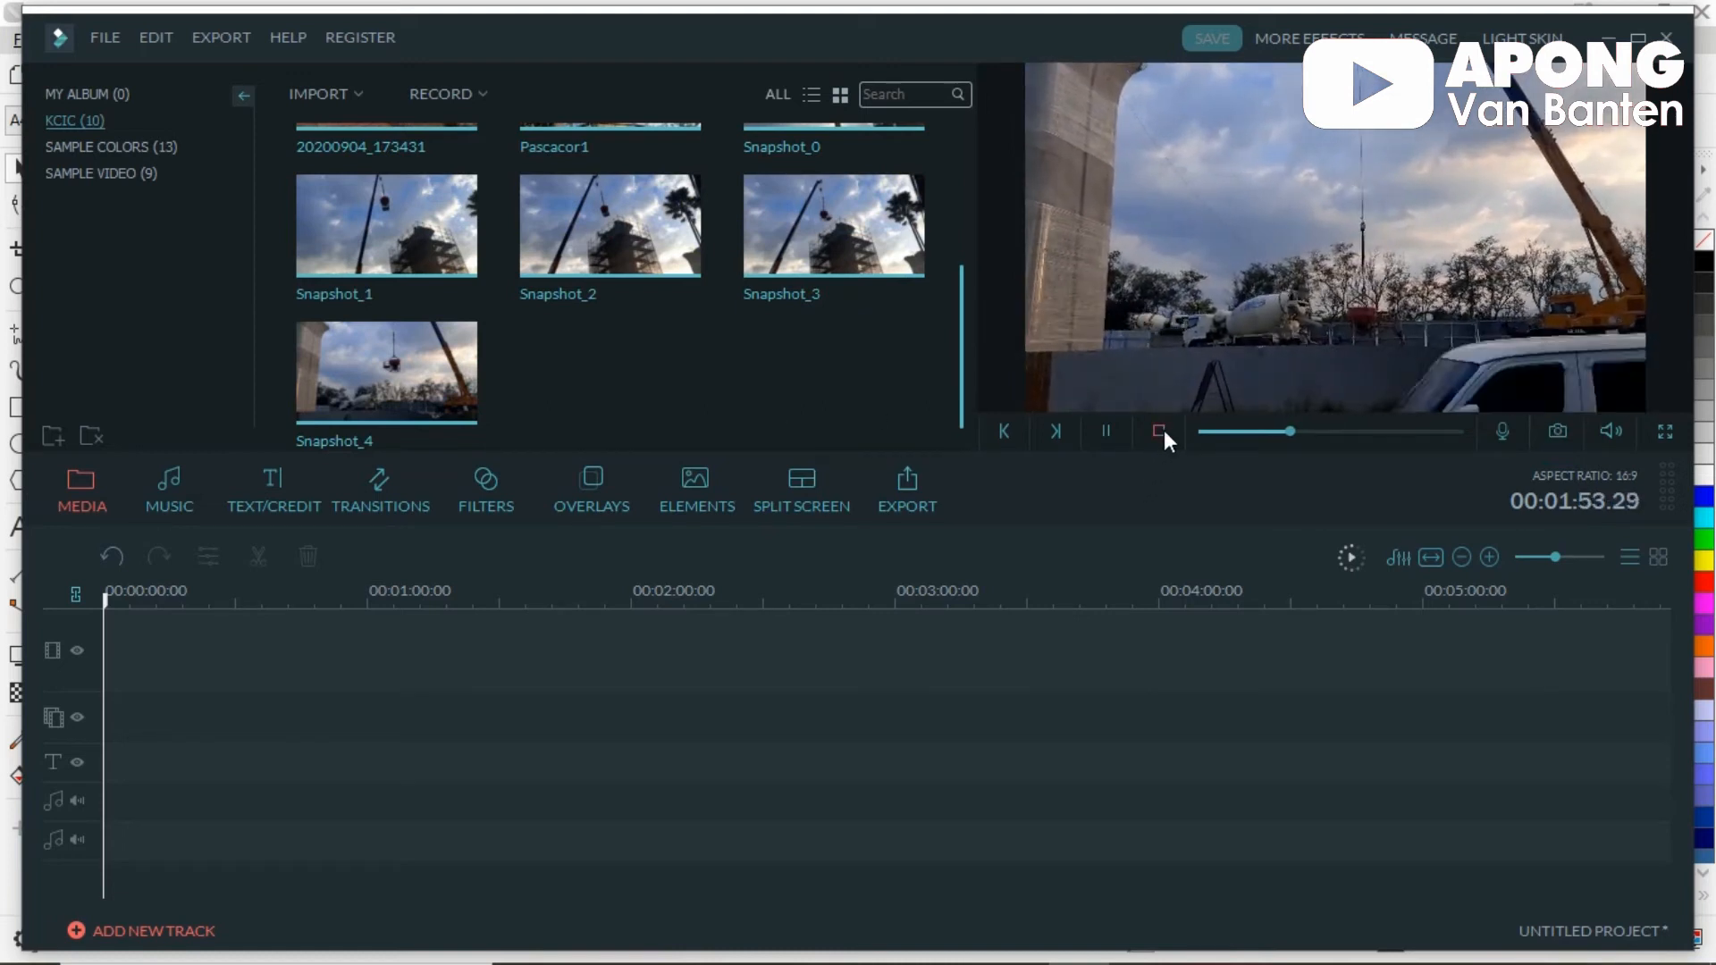
{"action": "left_click", "coordinate": [1160, 430]}
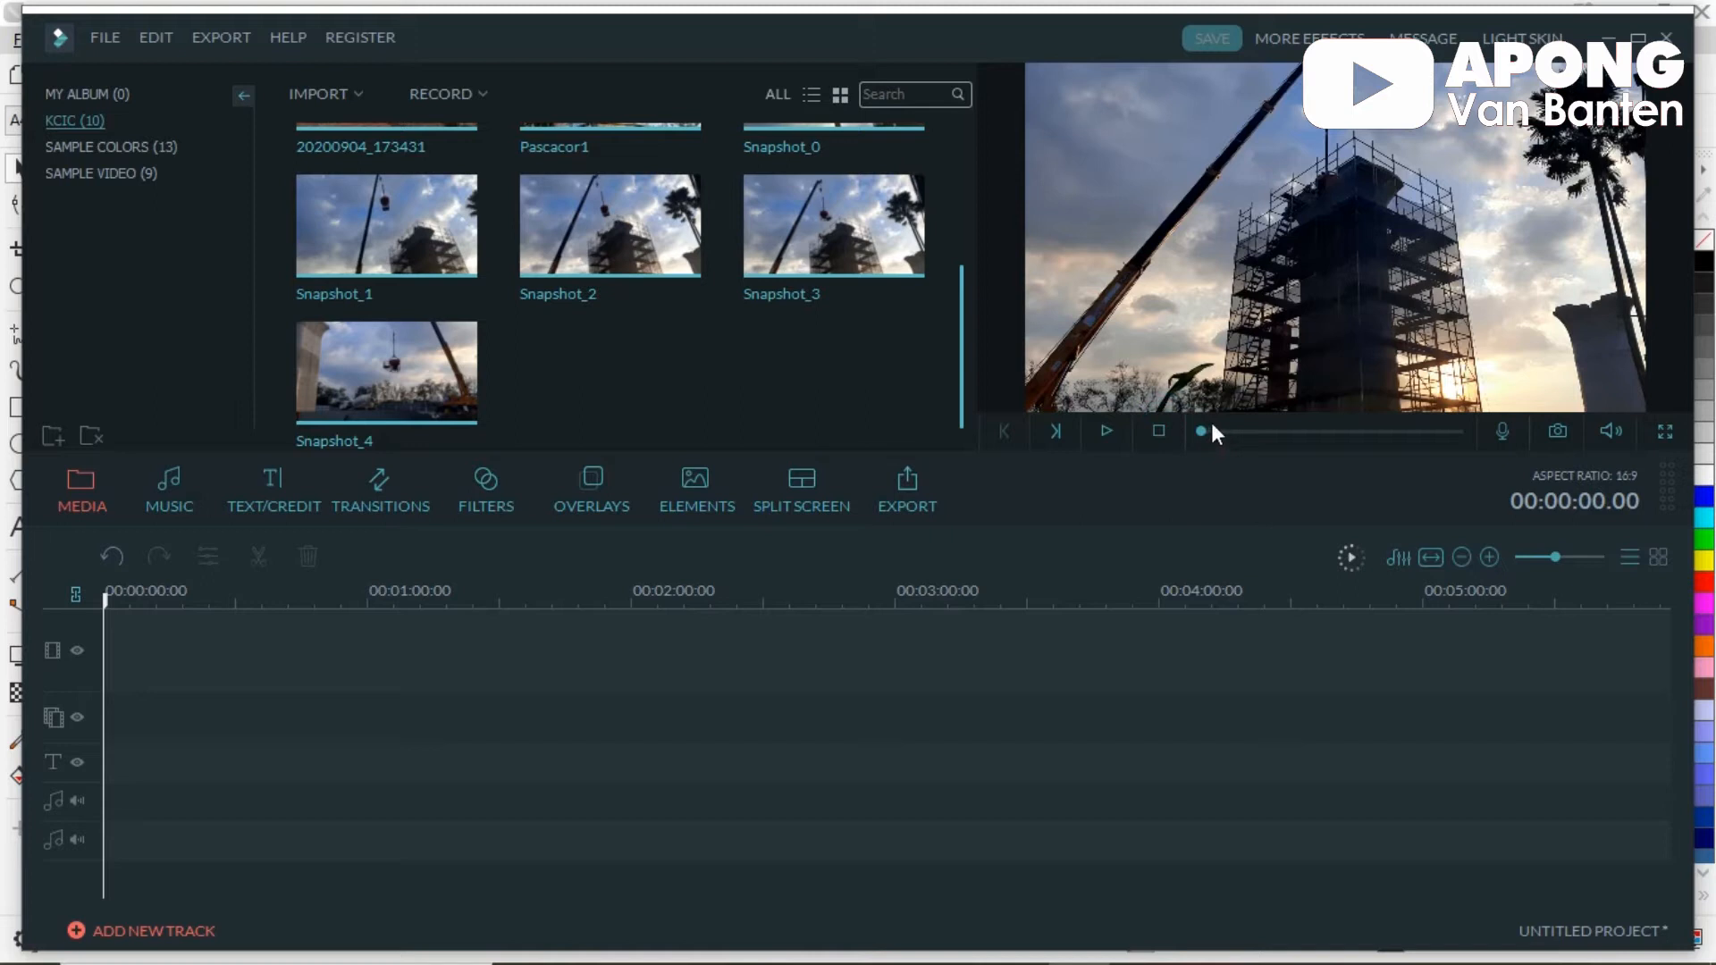
Step: Open the folder on disk that contains Snapshot_0 from the media library
{"action": "scroll", "coordinate": [960, 303], "scroll_direction": "up", "scroll_amount": 2}
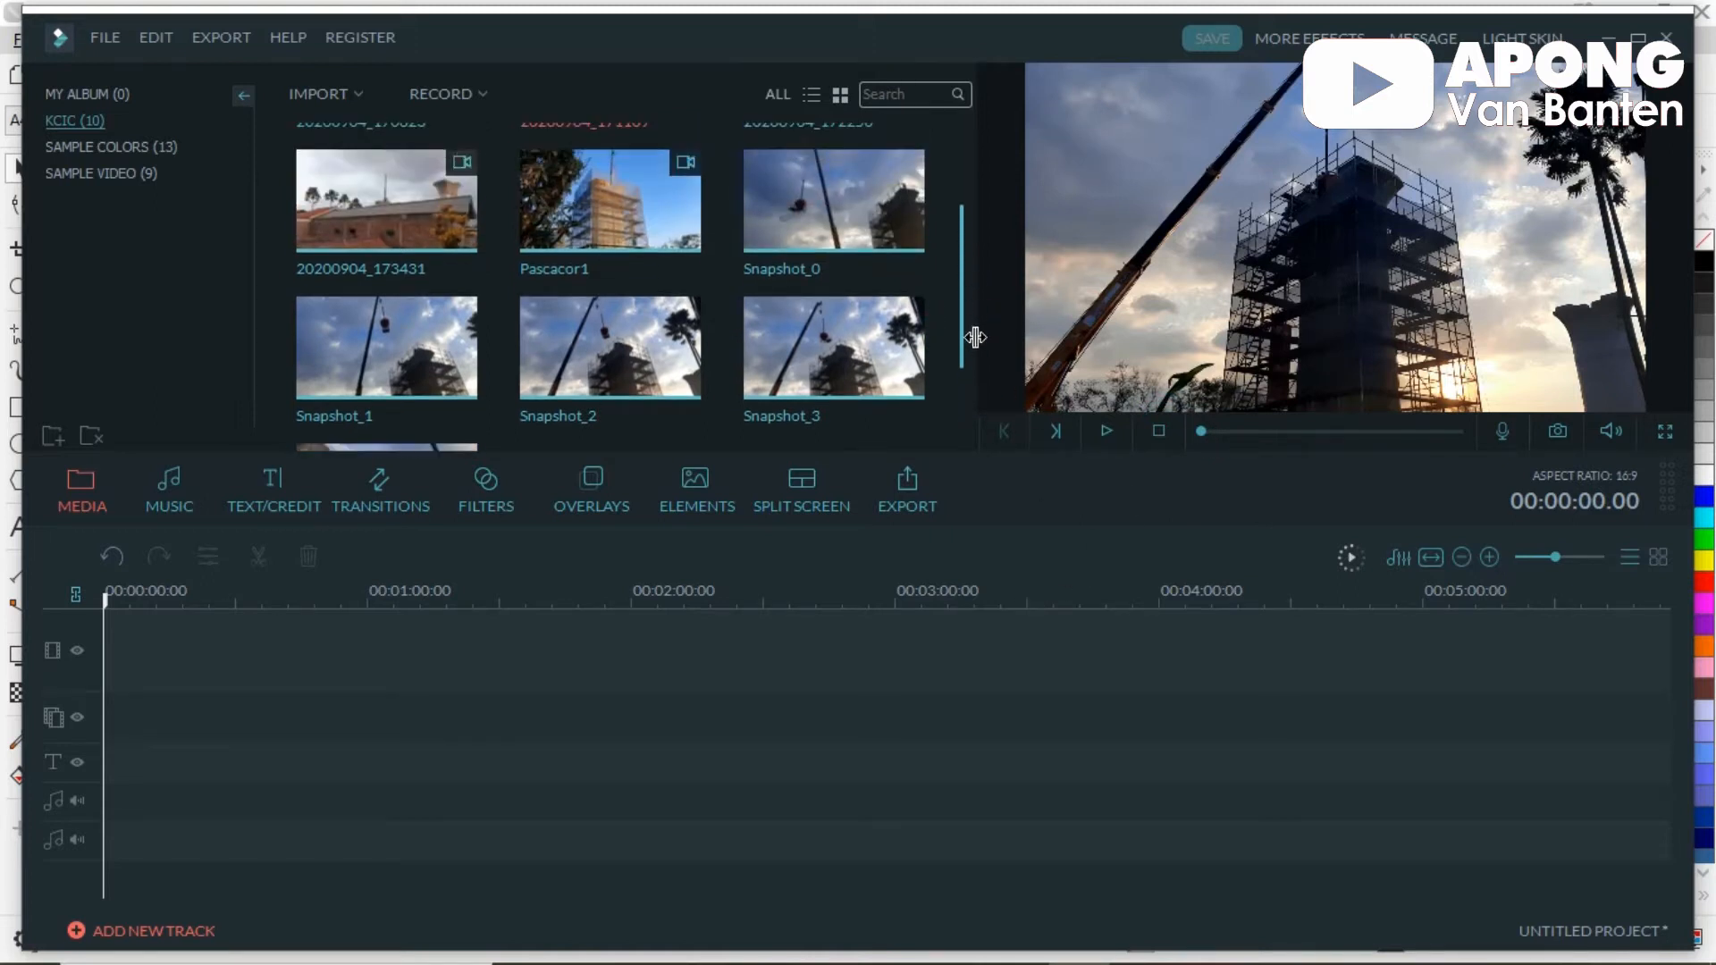
{"action": "mouse_move", "coordinate": [869, 227]}
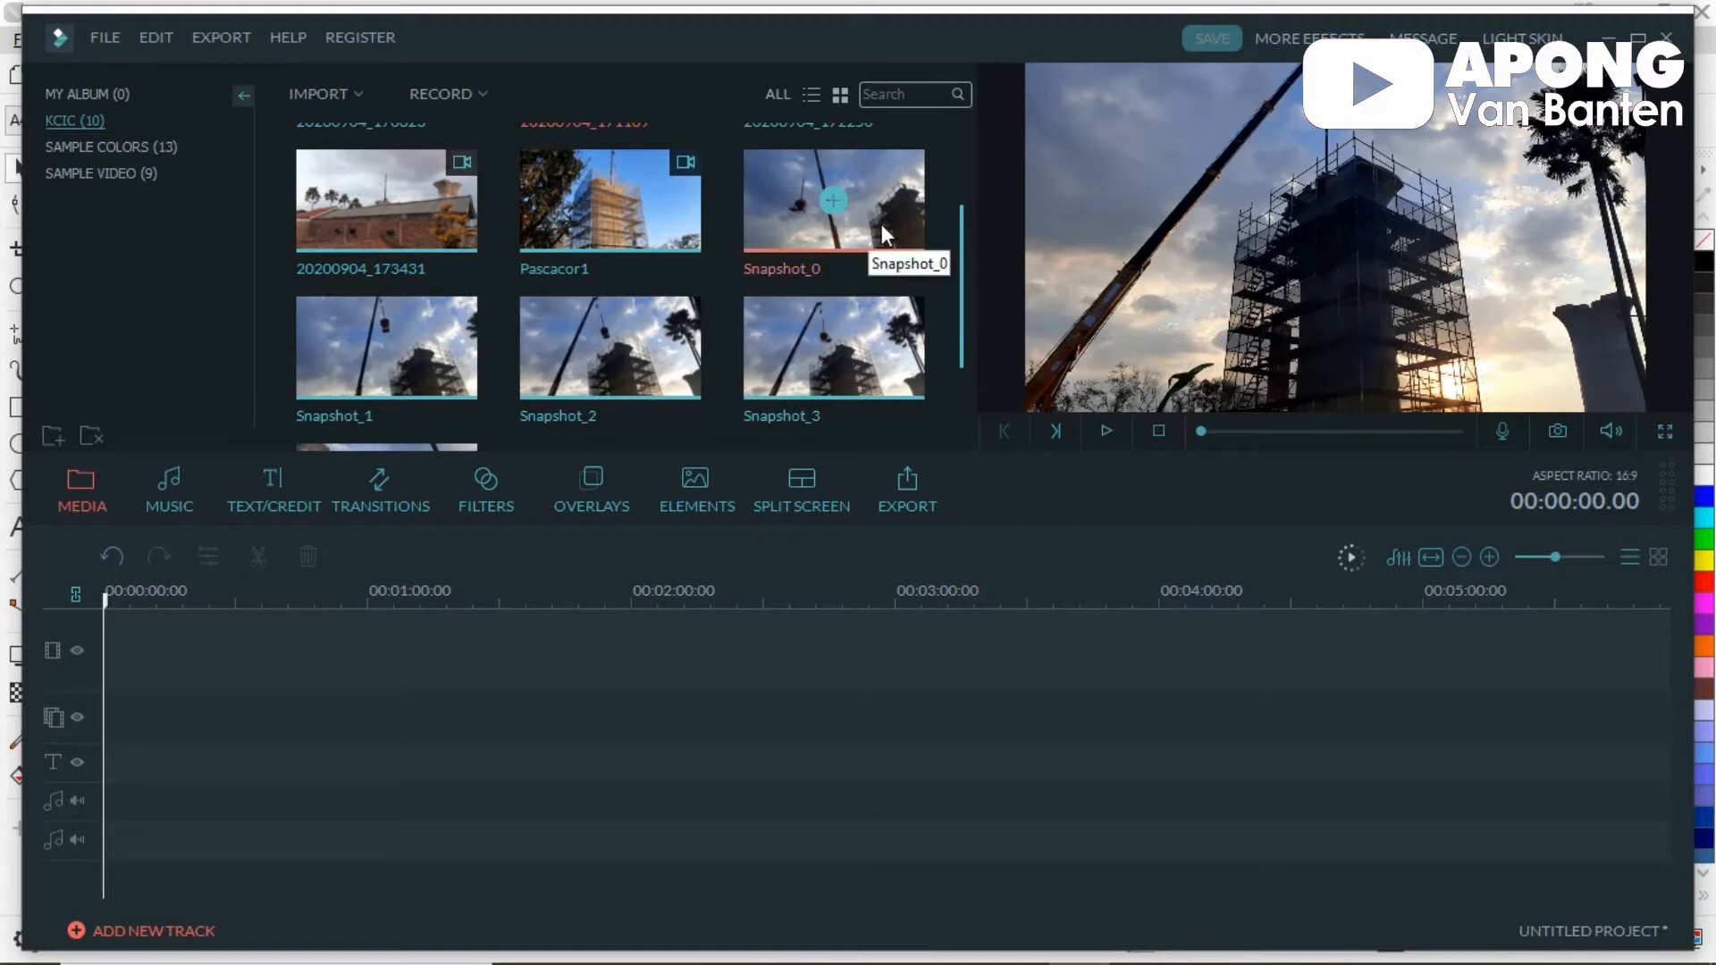
{"action": "right_click", "coordinate": [881, 229]}
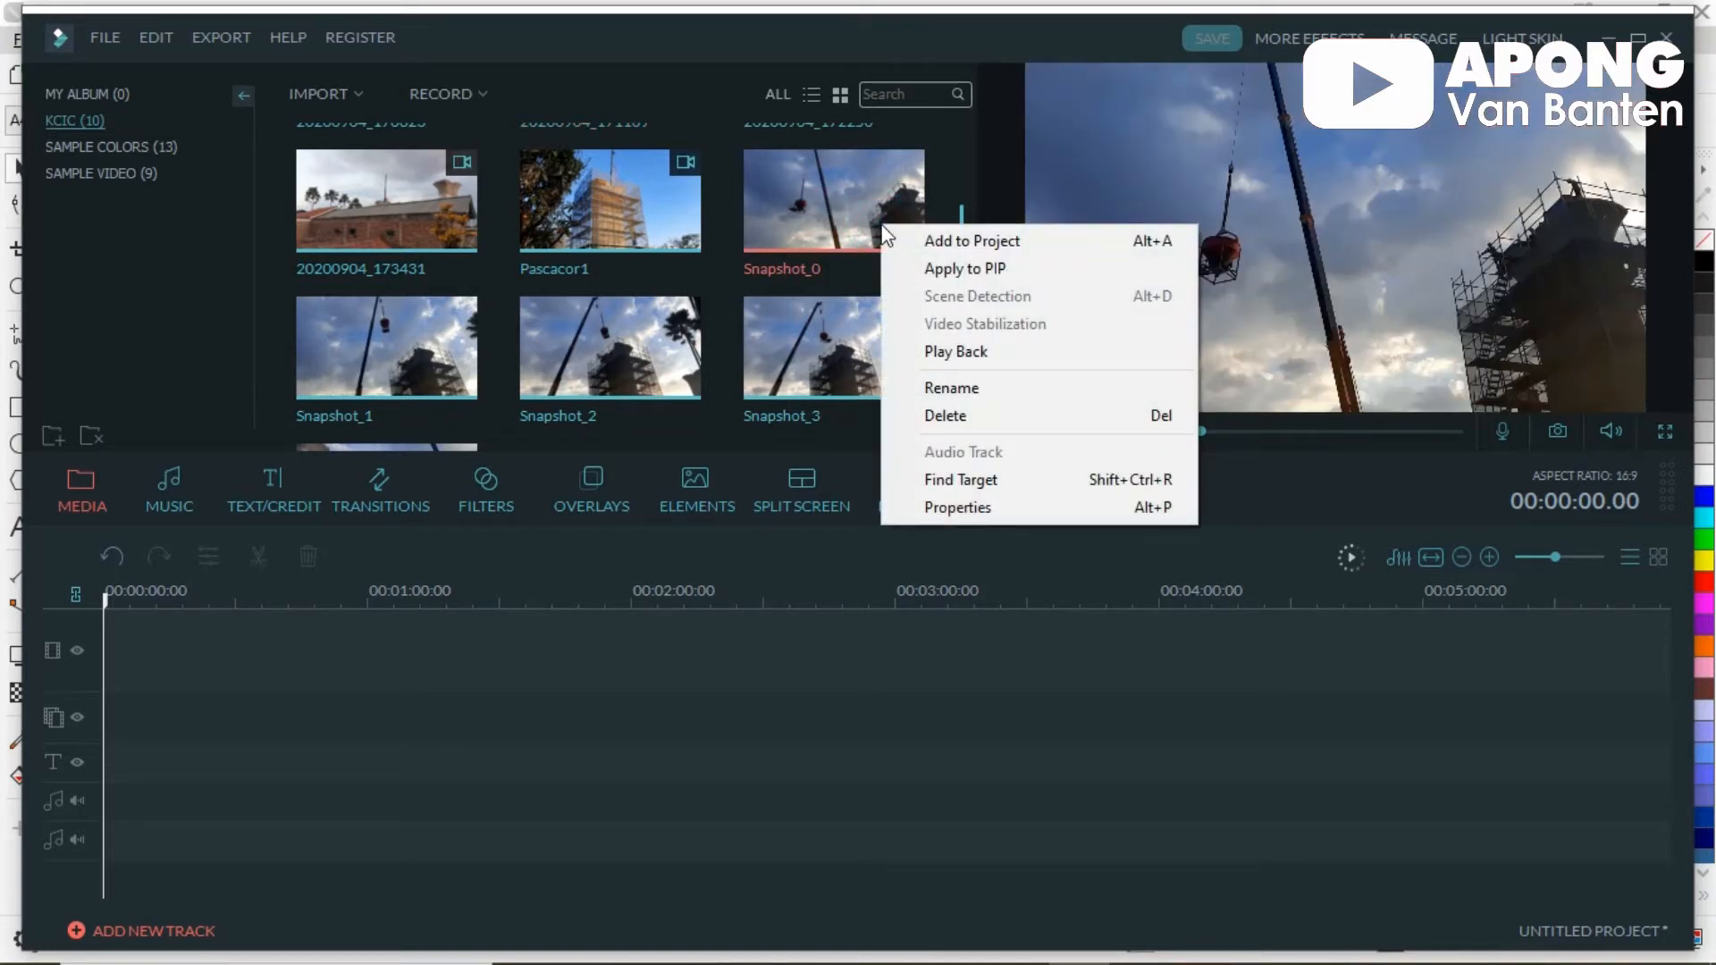
{"action": "left_click", "coordinate": [1024, 481]}
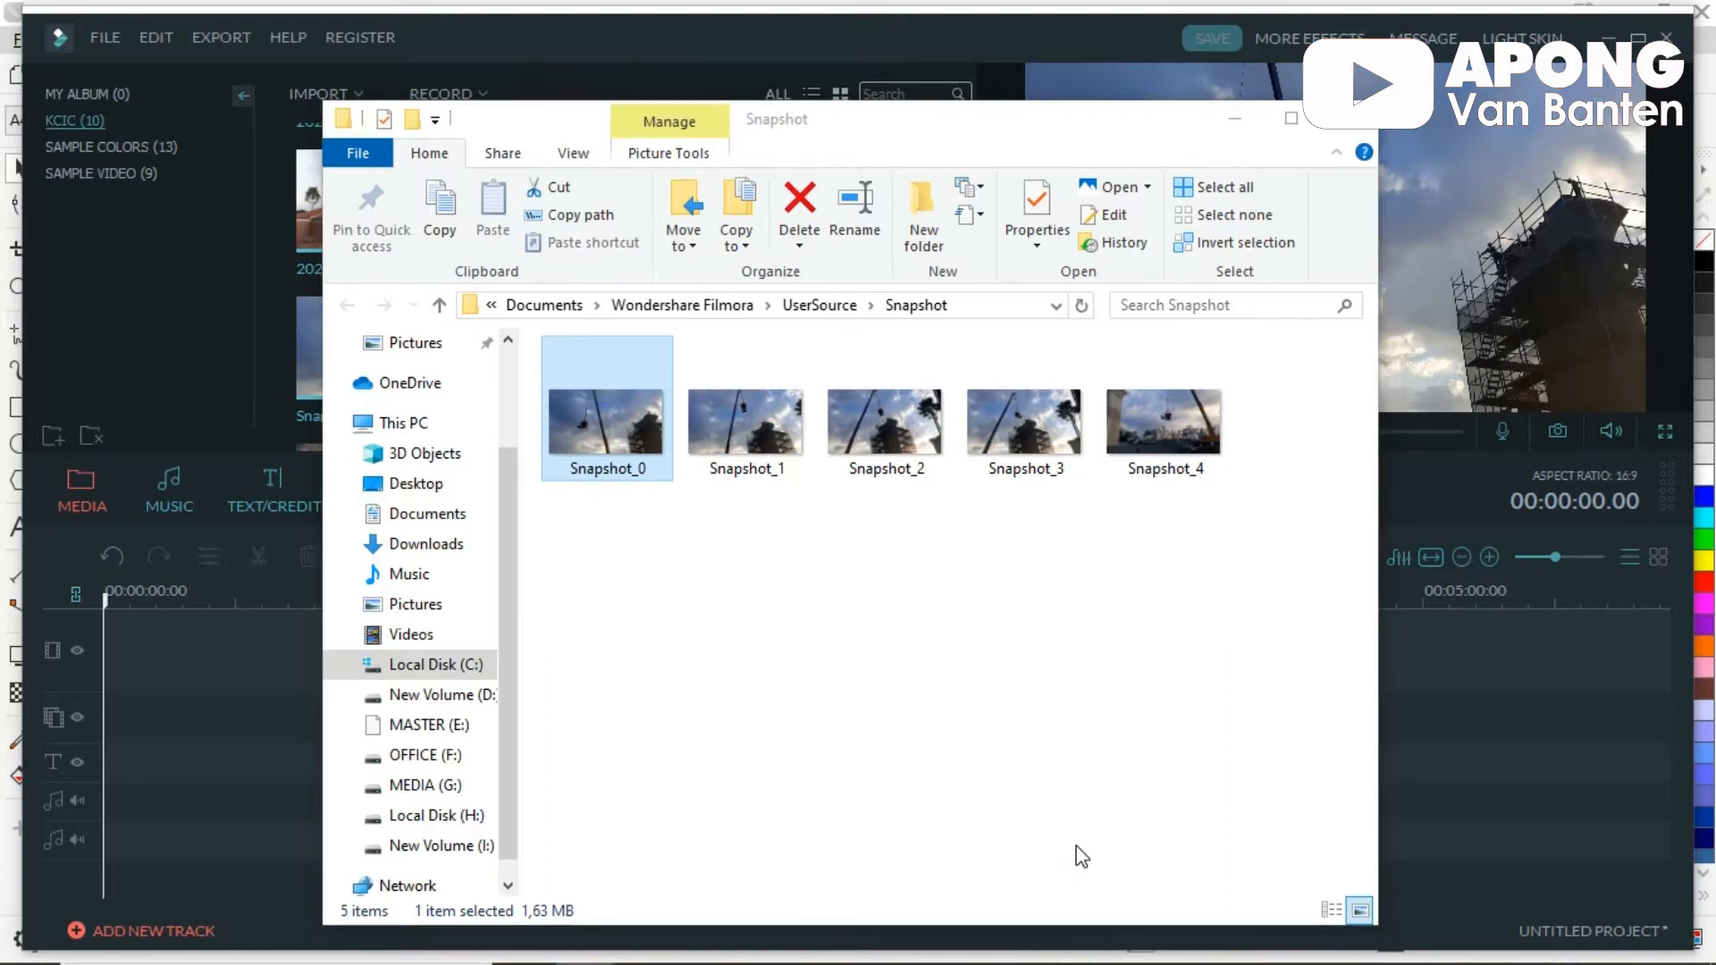
Step: Place Snapshot_0 through Snapshot_4 from the Snapshot folder into the new CorelDRAW document beside the page
{"action": "key", "text": "alt+Tab"}
{"action": "key", "text": "Tab"}
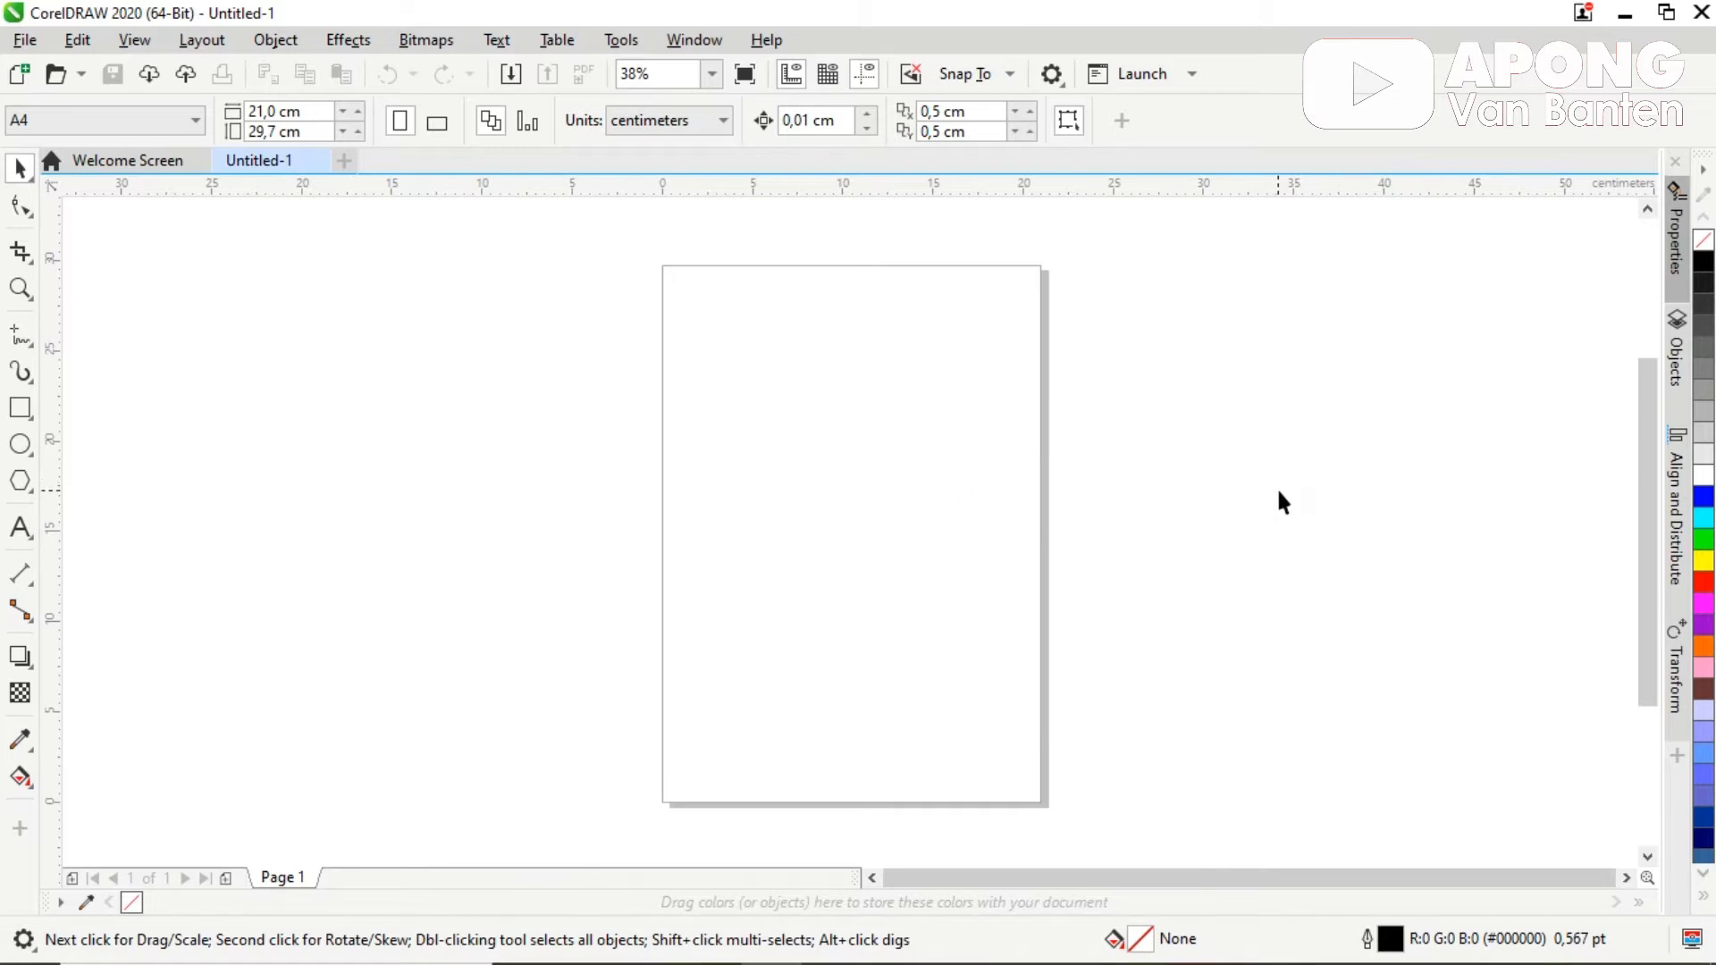
{"action": "key", "text": "alt+Tab"}
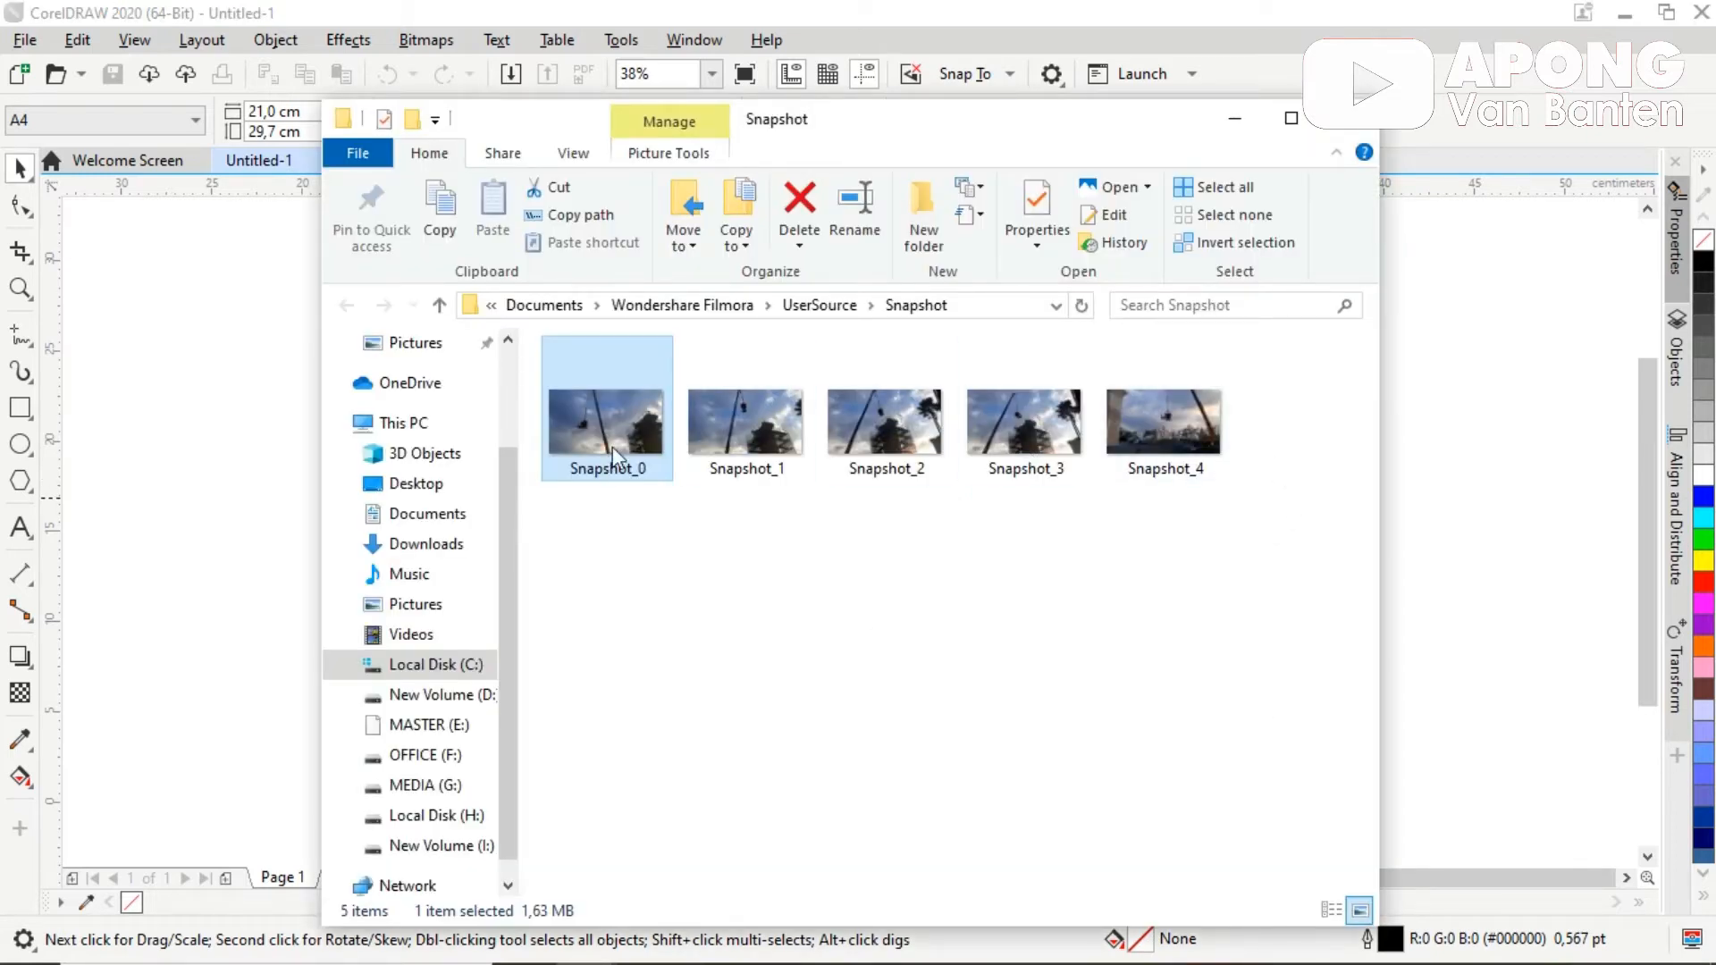
{"action": "left_click", "coordinate": [1153, 432], "text": "shift"}
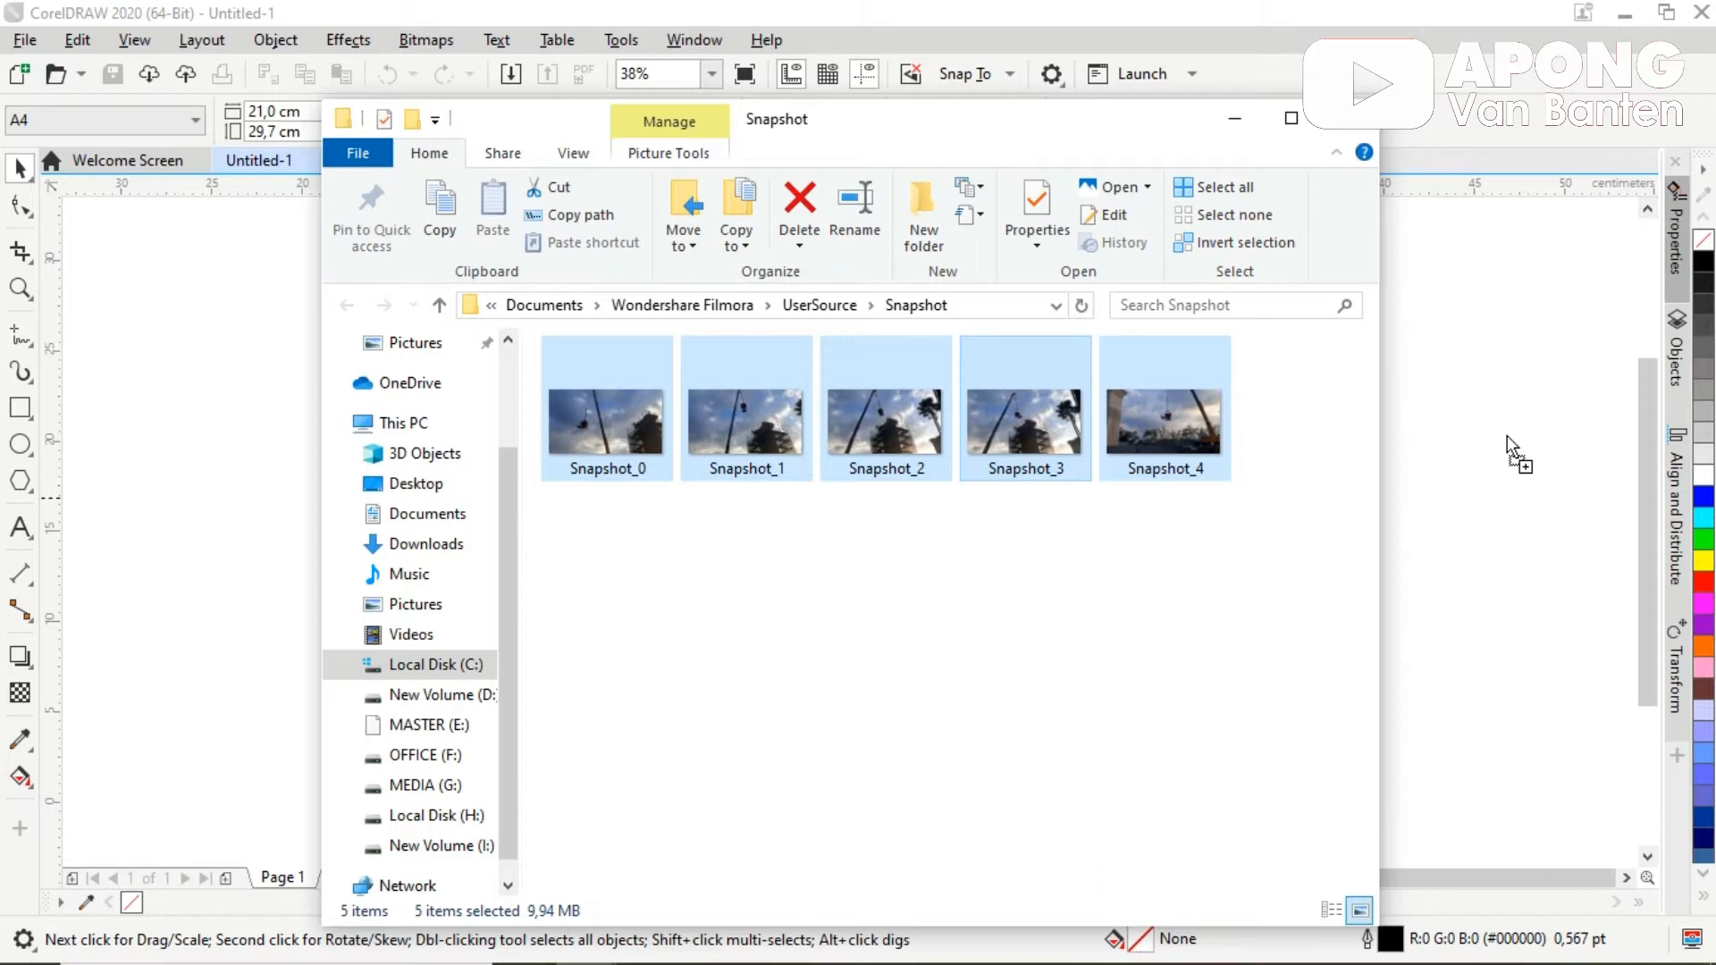
{"action": "left_click_drag", "start_coordinate": [1506, 436], "coordinate": [1507, 436]}
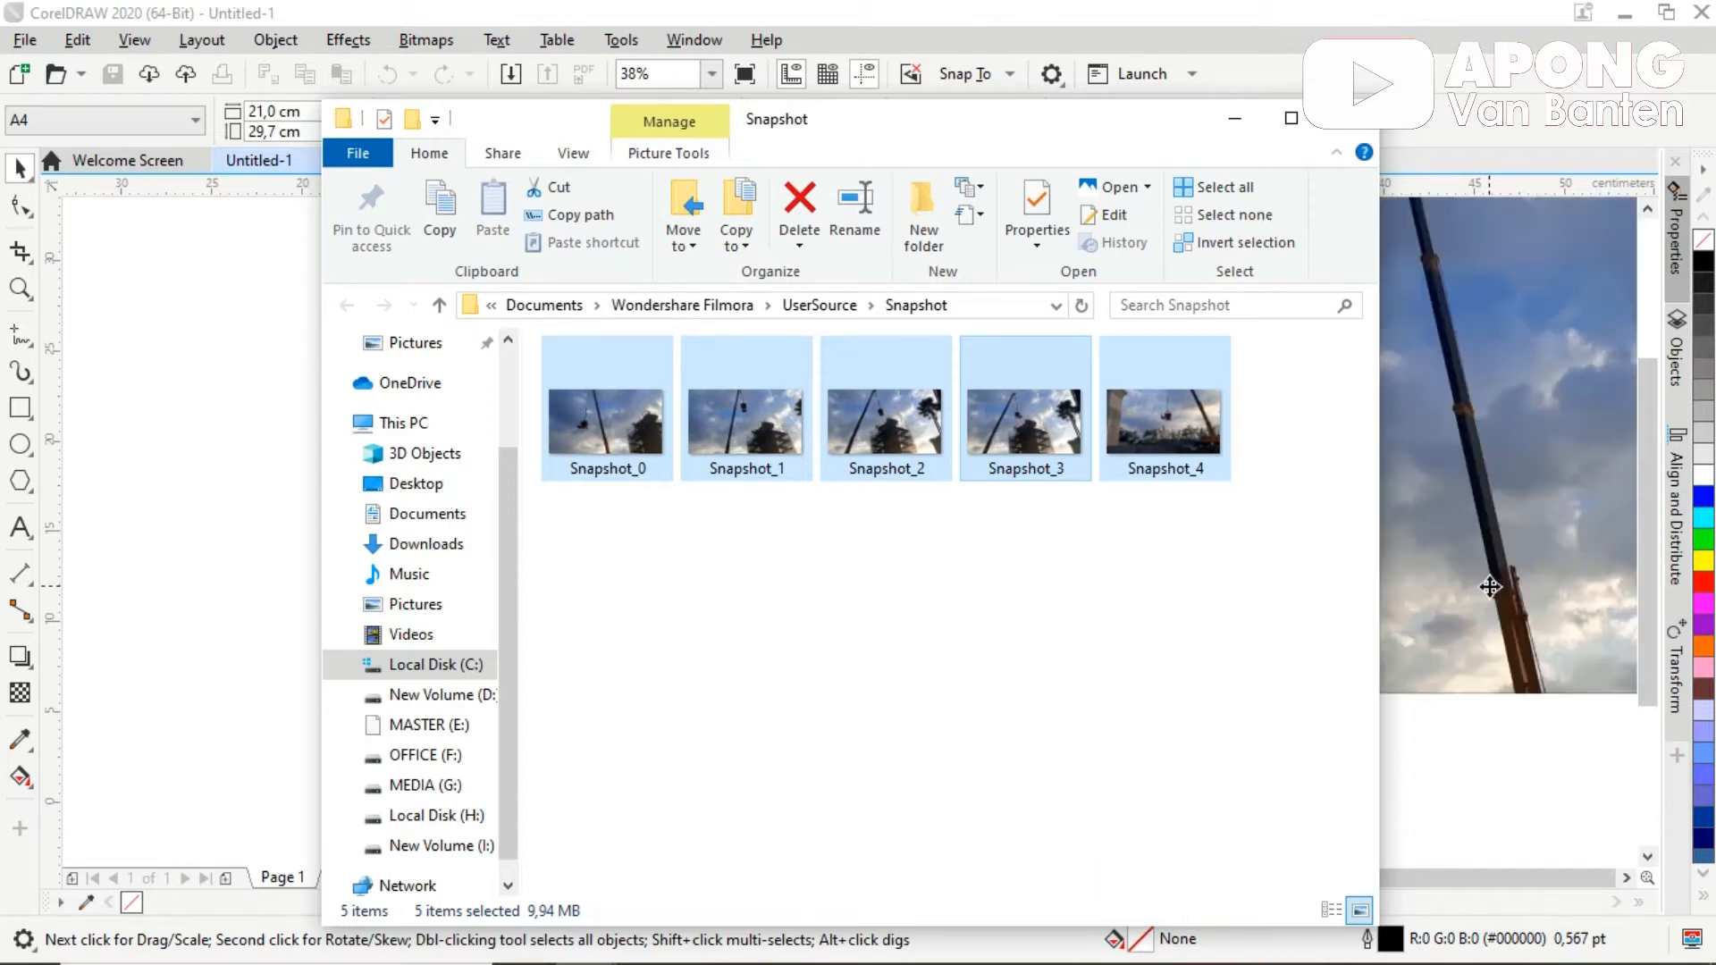
{"action": "key", "text": "alt+Tab"}
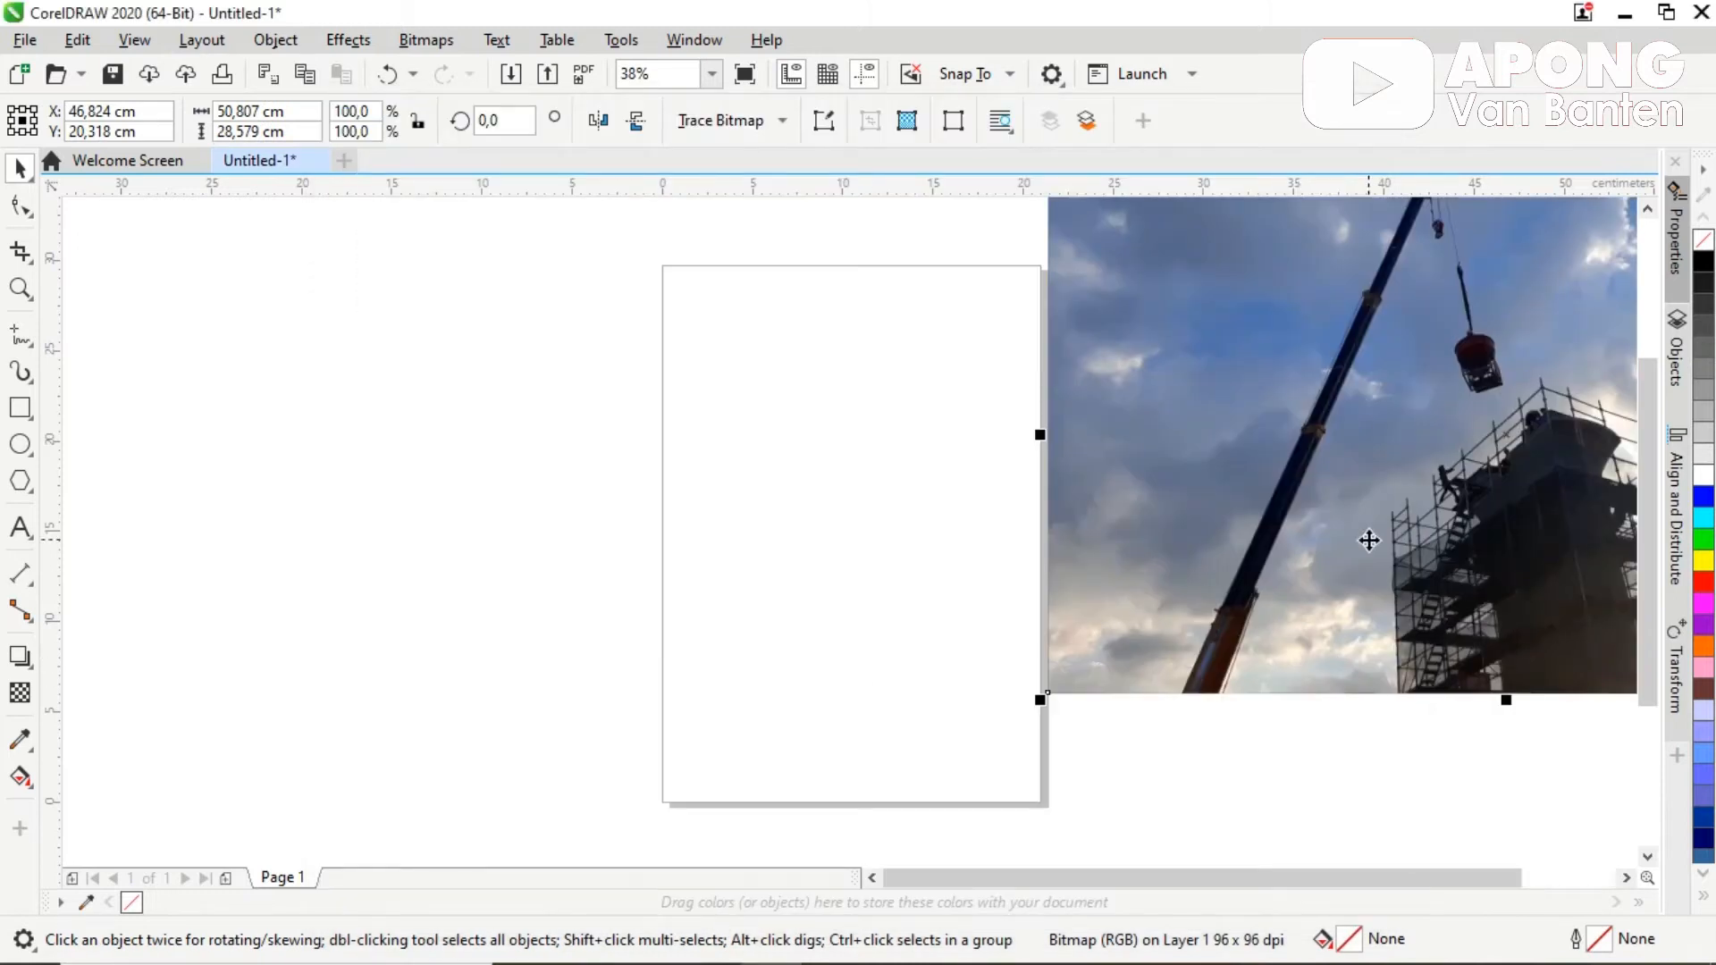
Step: Scale the five stacked photos down together to about 22.3 × 12.5 cm and deselect them
{"action": "scroll", "coordinate": [1368, 540], "scroll_direction": "down", "scroll_amount": 1}
{"action": "left_click_drag", "start_coordinate": [1571, 273], "coordinate": [1255, 451]}
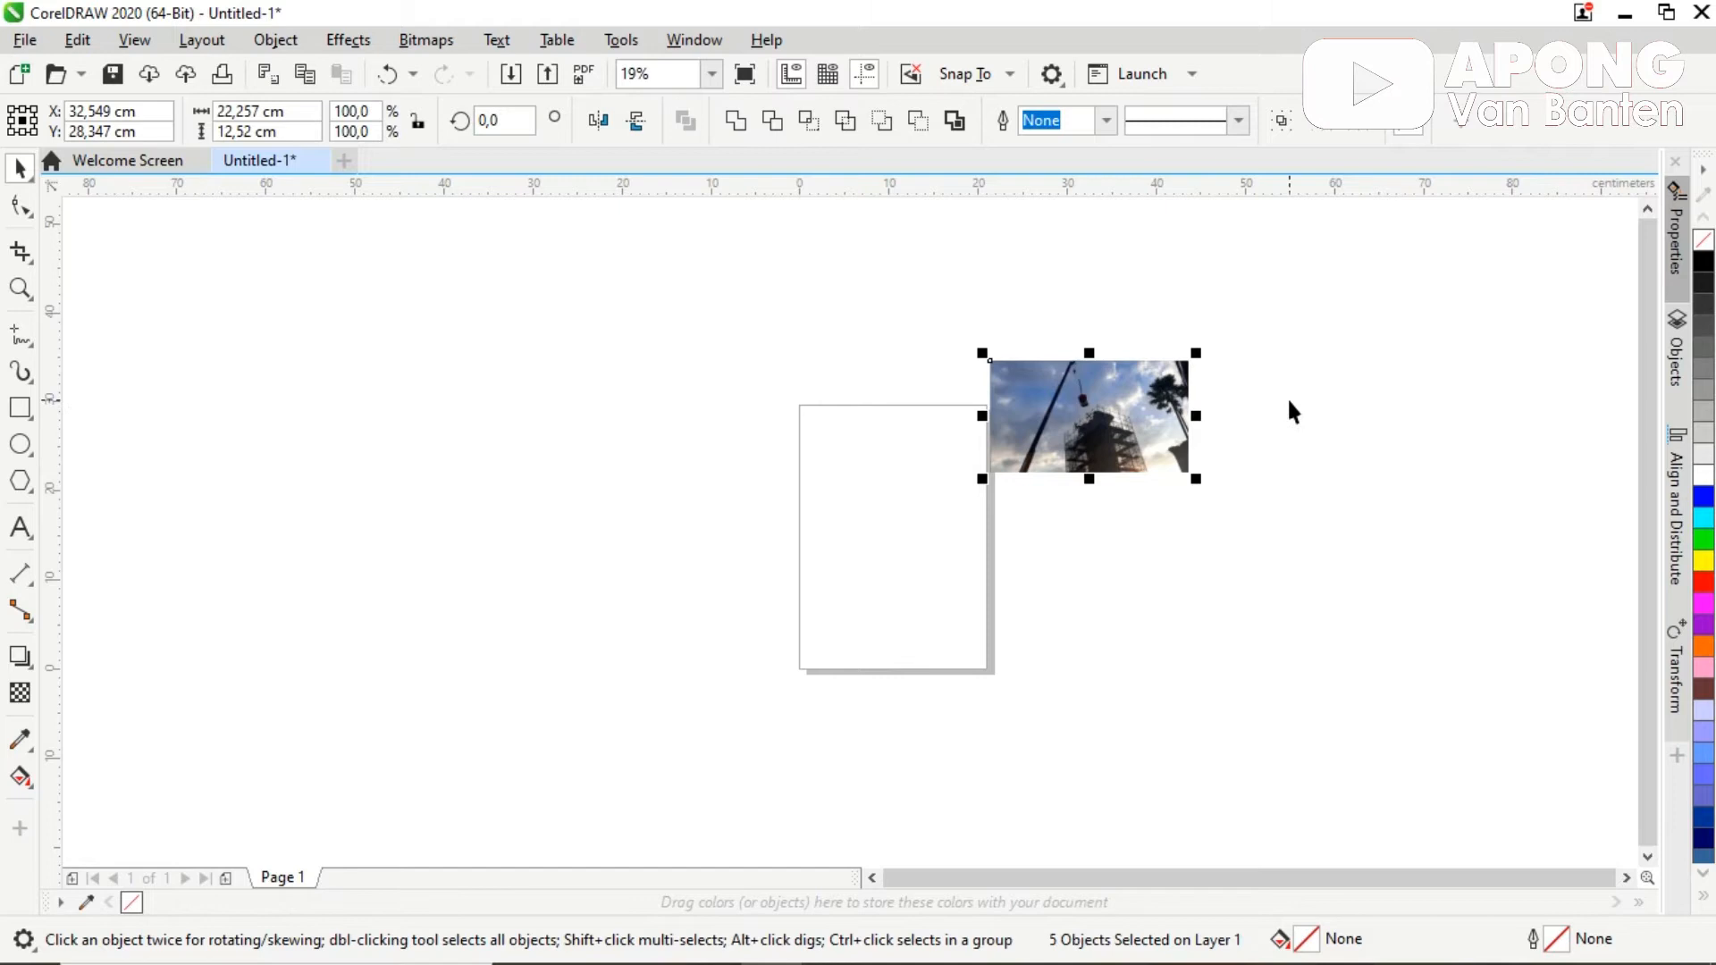
{"action": "key", "text": "alt+Tab"}
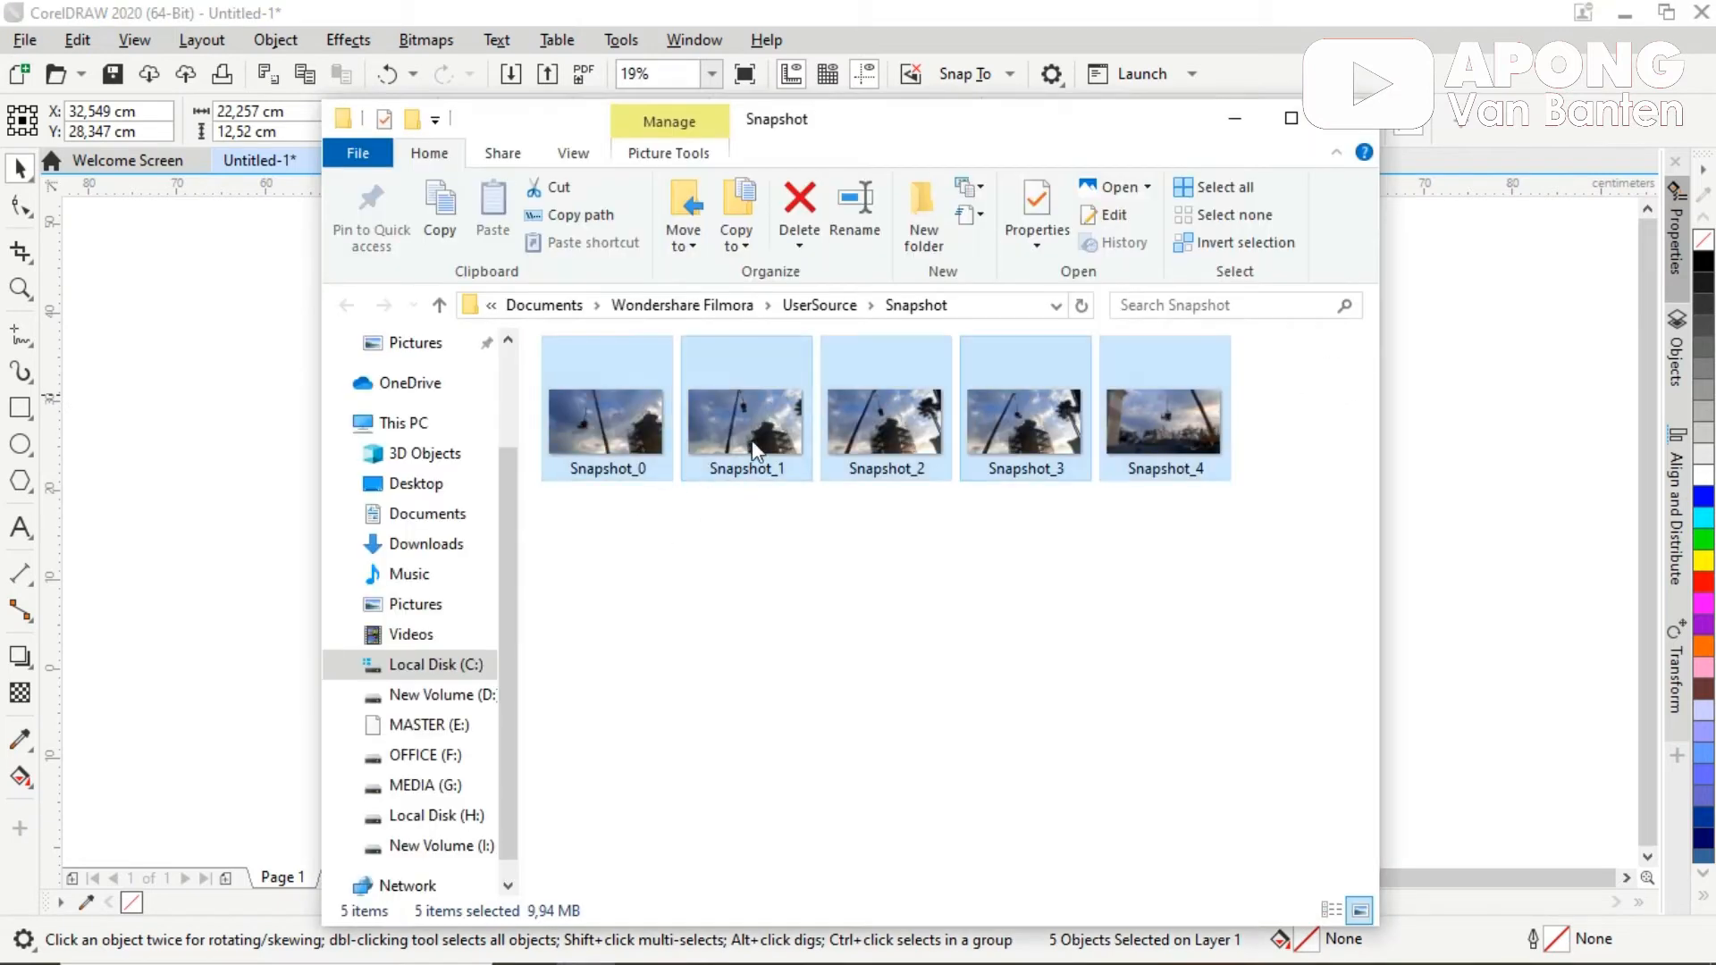
{"action": "key", "text": "alt+Tab"}
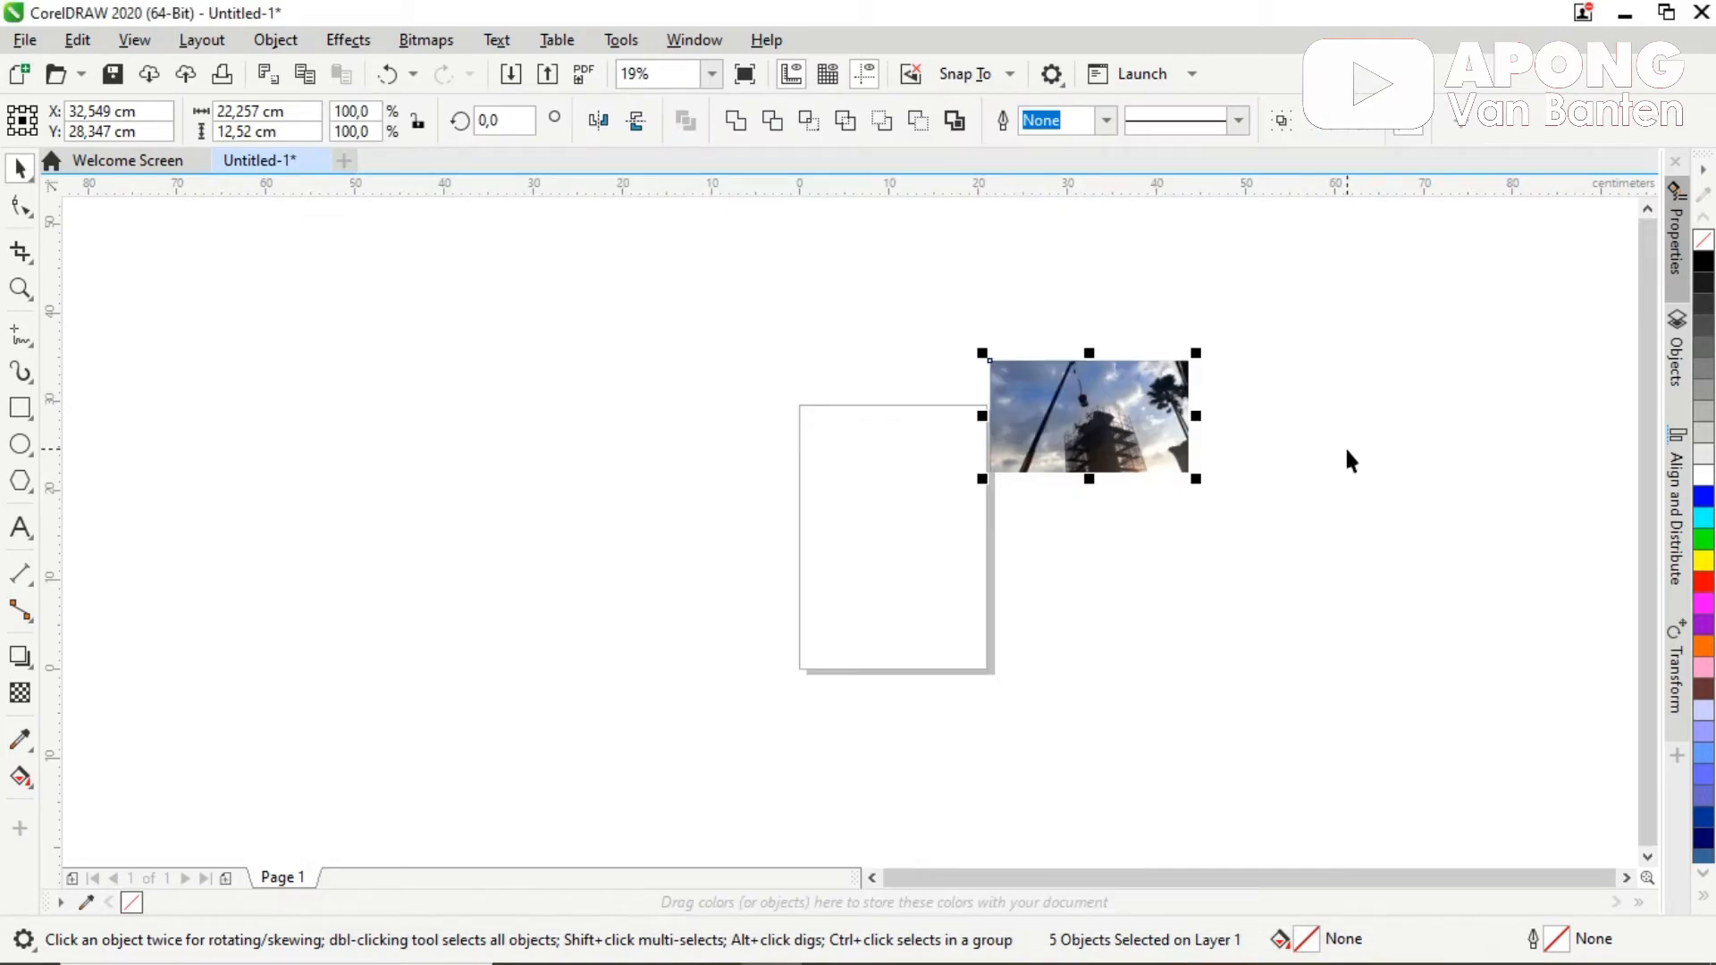
{"action": "left_click", "coordinate": [1349, 460]}
{"action": "left_click_drag", "start_coordinate": [1388, 527], "coordinate": [1416, 554]}
{"action": "left_click", "coordinate": [1340, 511]}
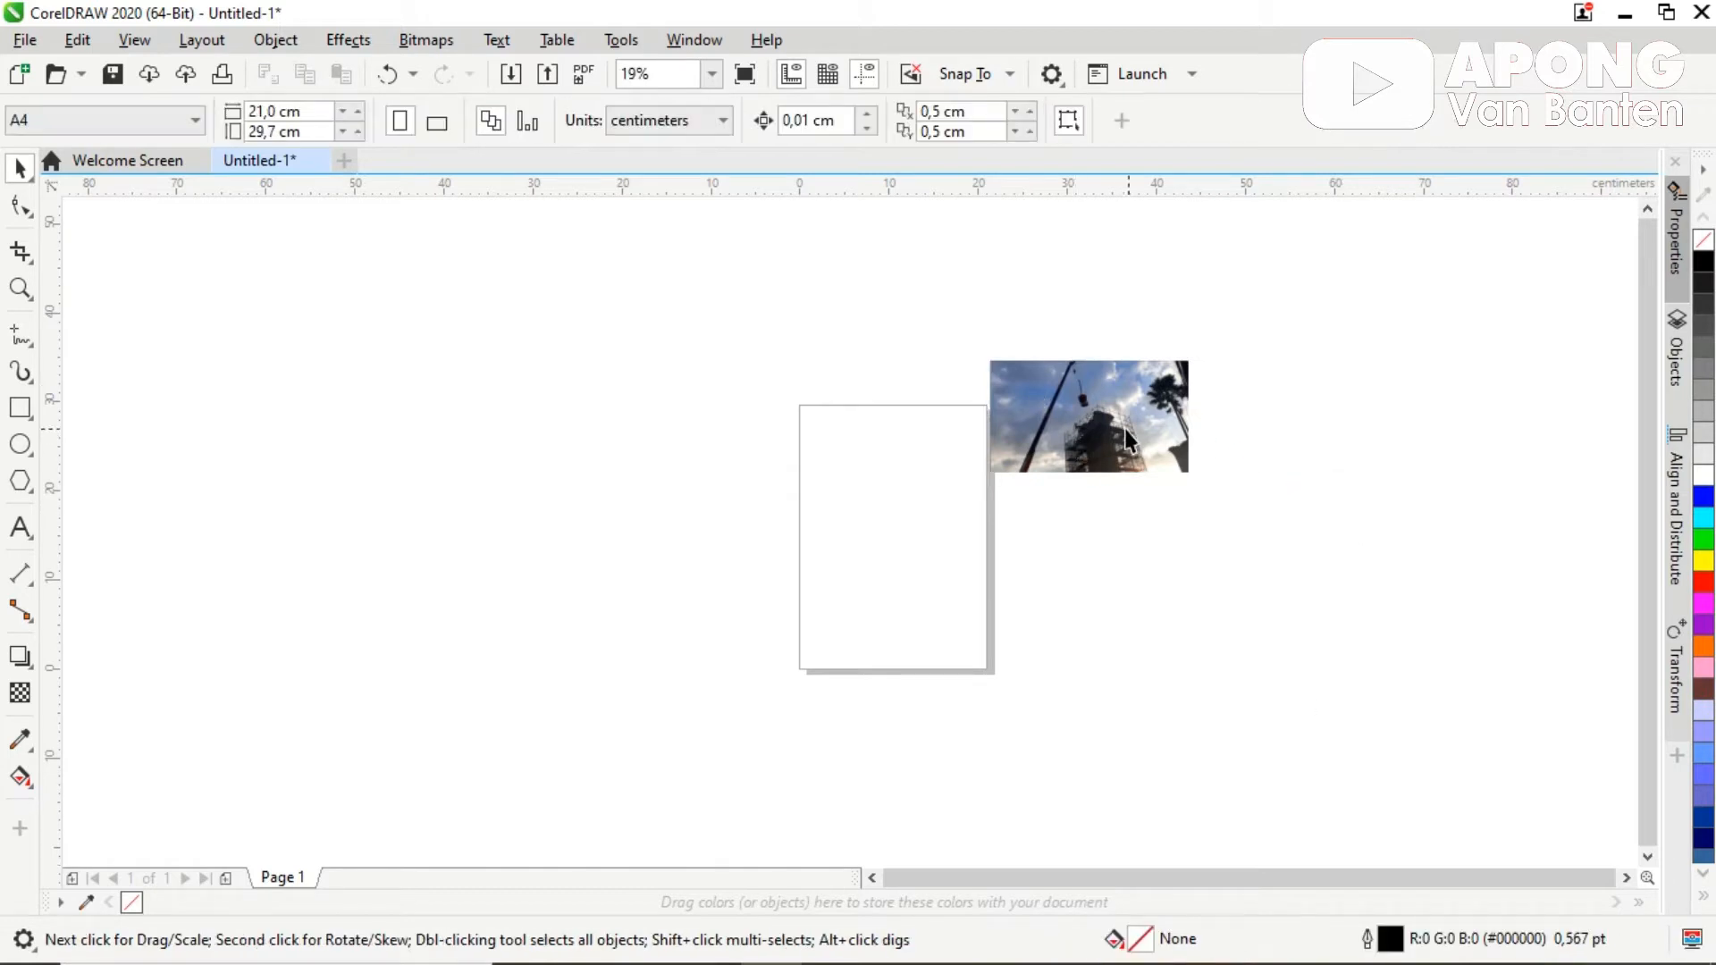
Step: Spread the five stacked photos apart around the page
{"action": "left_click_drag", "start_coordinate": [1072, 447], "coordinate": [1338, 393]}
{"action": "left_click_drag", "start_coordinate": [1126, 437], "coordinate": [1153, 689]}
{"action": "left_click_drag", "start_coordinate": [1084, 403], "coordinate": [727, 319]}
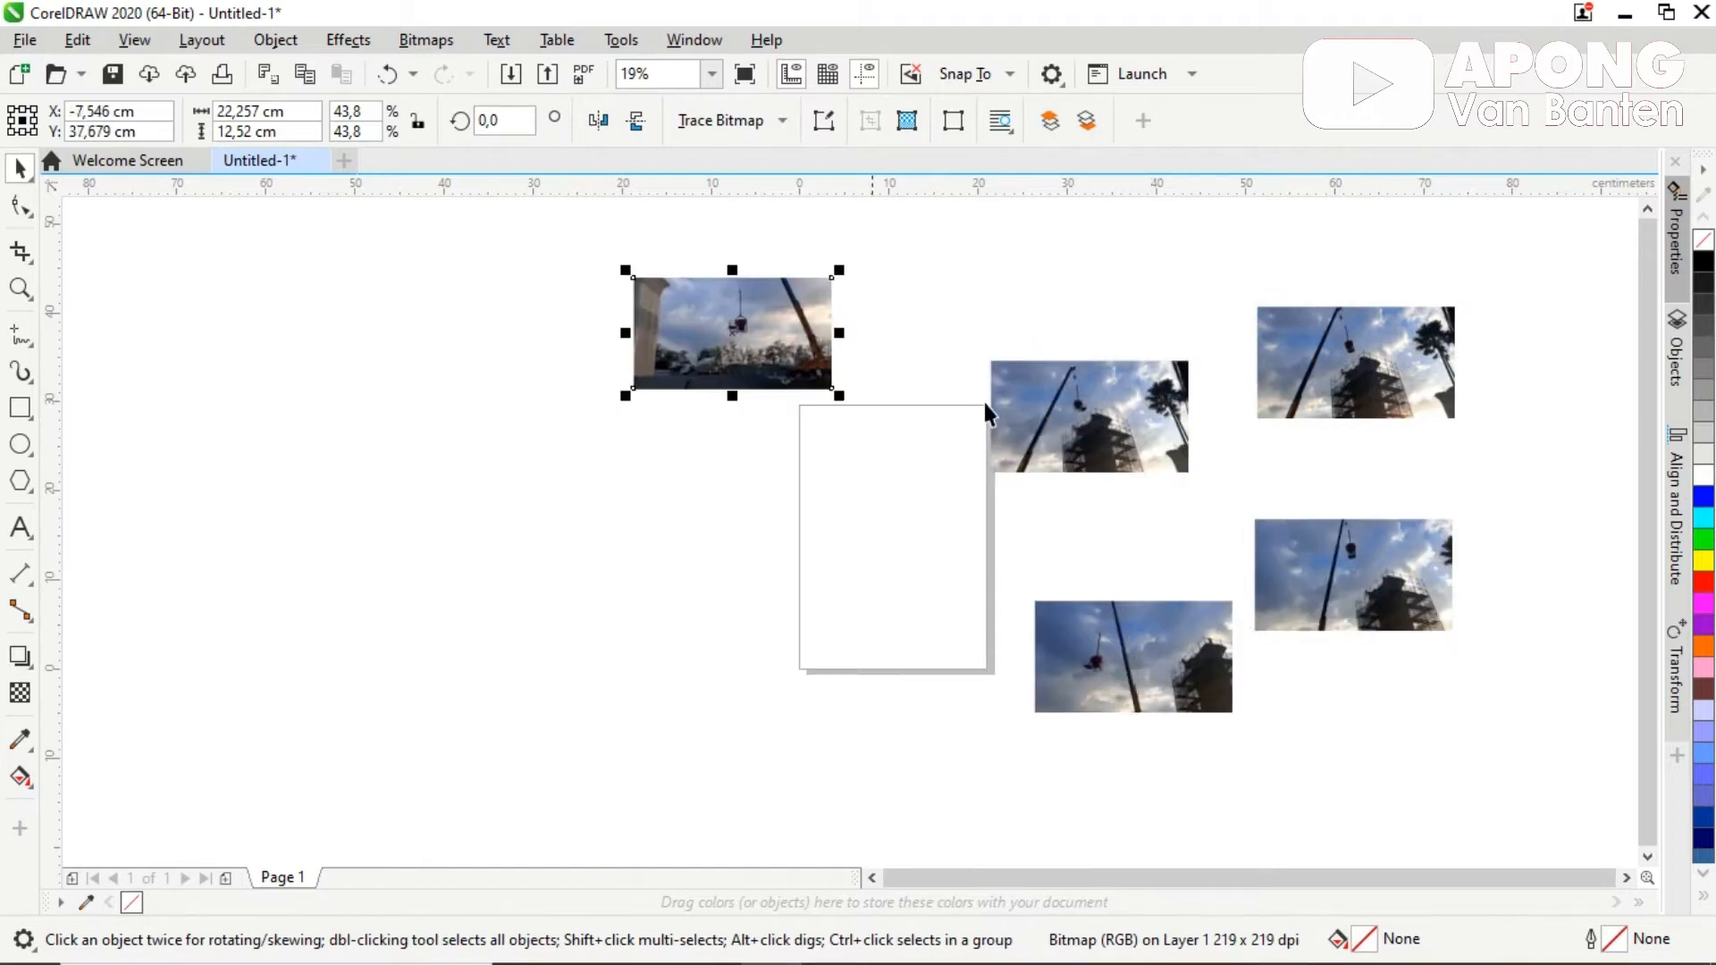
{"action": "left_click_drag", "start_coordinate": [1084, 393], "coordinate": [1087, 308]}
{"action": "key", "text": "ctrl+a"}
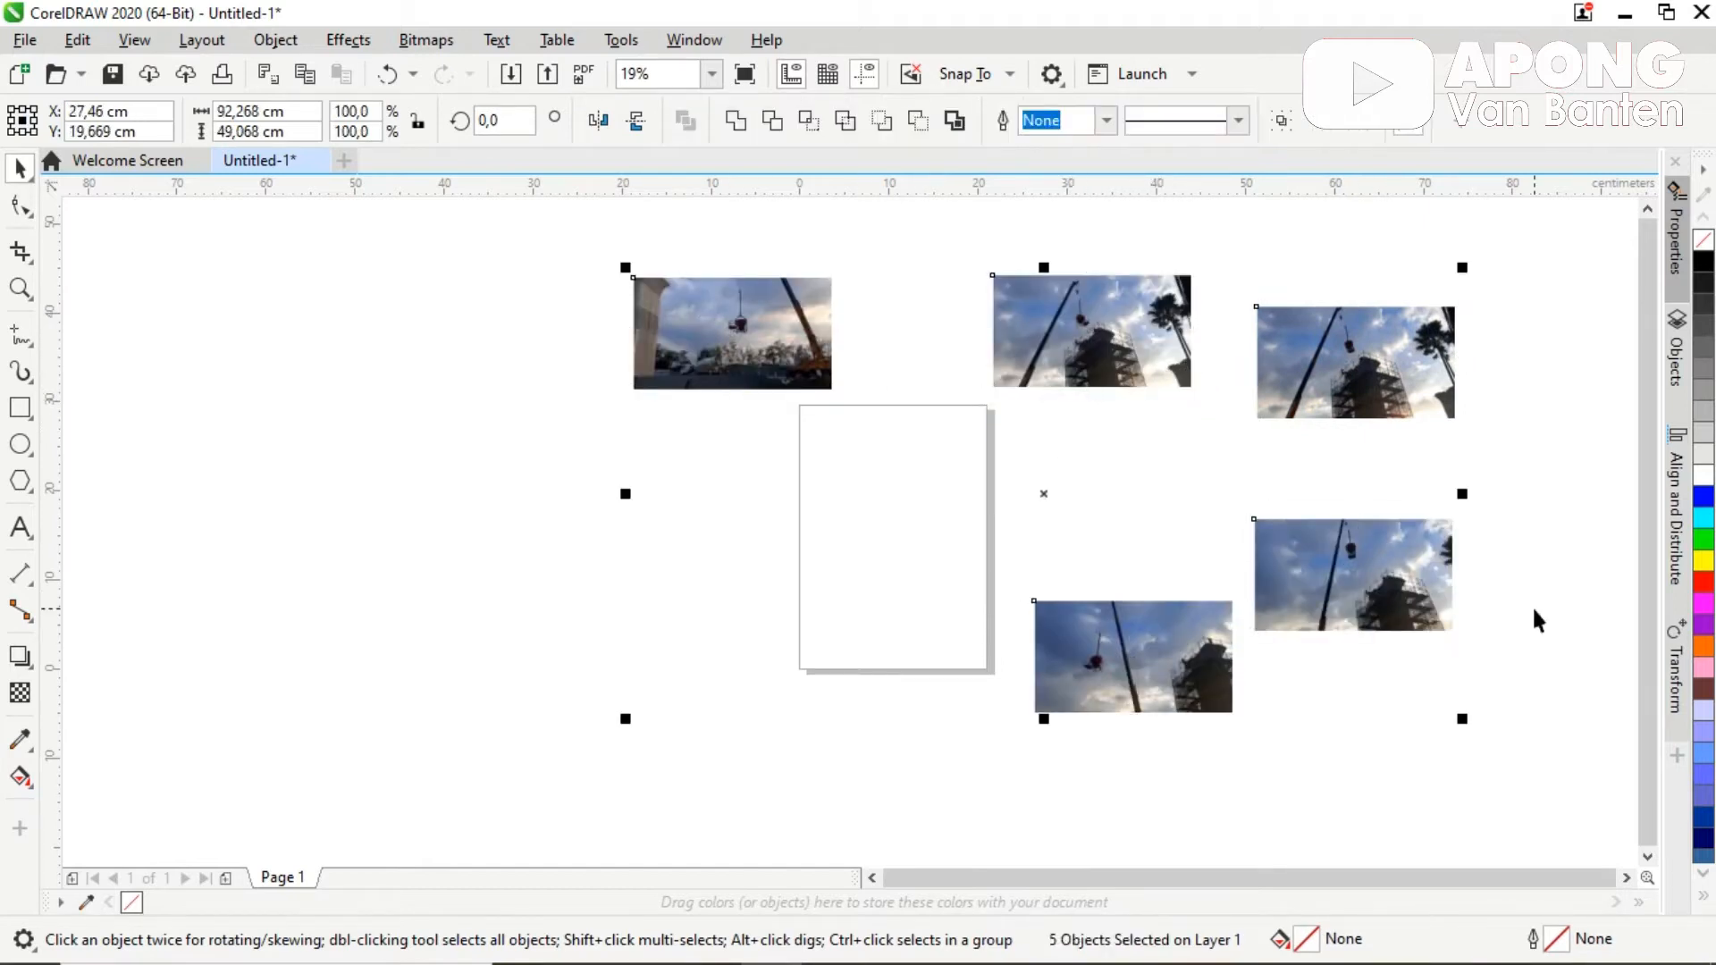
Step: Align all five photos on their horizontal and vertical centers so they form one stack
{"action": "left_click", "coordinate": [1531, 605]}
{"action": "left_click_drag", "start_coordinate": [563, 238], "coordinate": [1586, 820]}
{"action": "key", "text": "c"}
{"action": "key", "text": "e"}
{"action": "left_click", "coordinate": [1347, 481]}
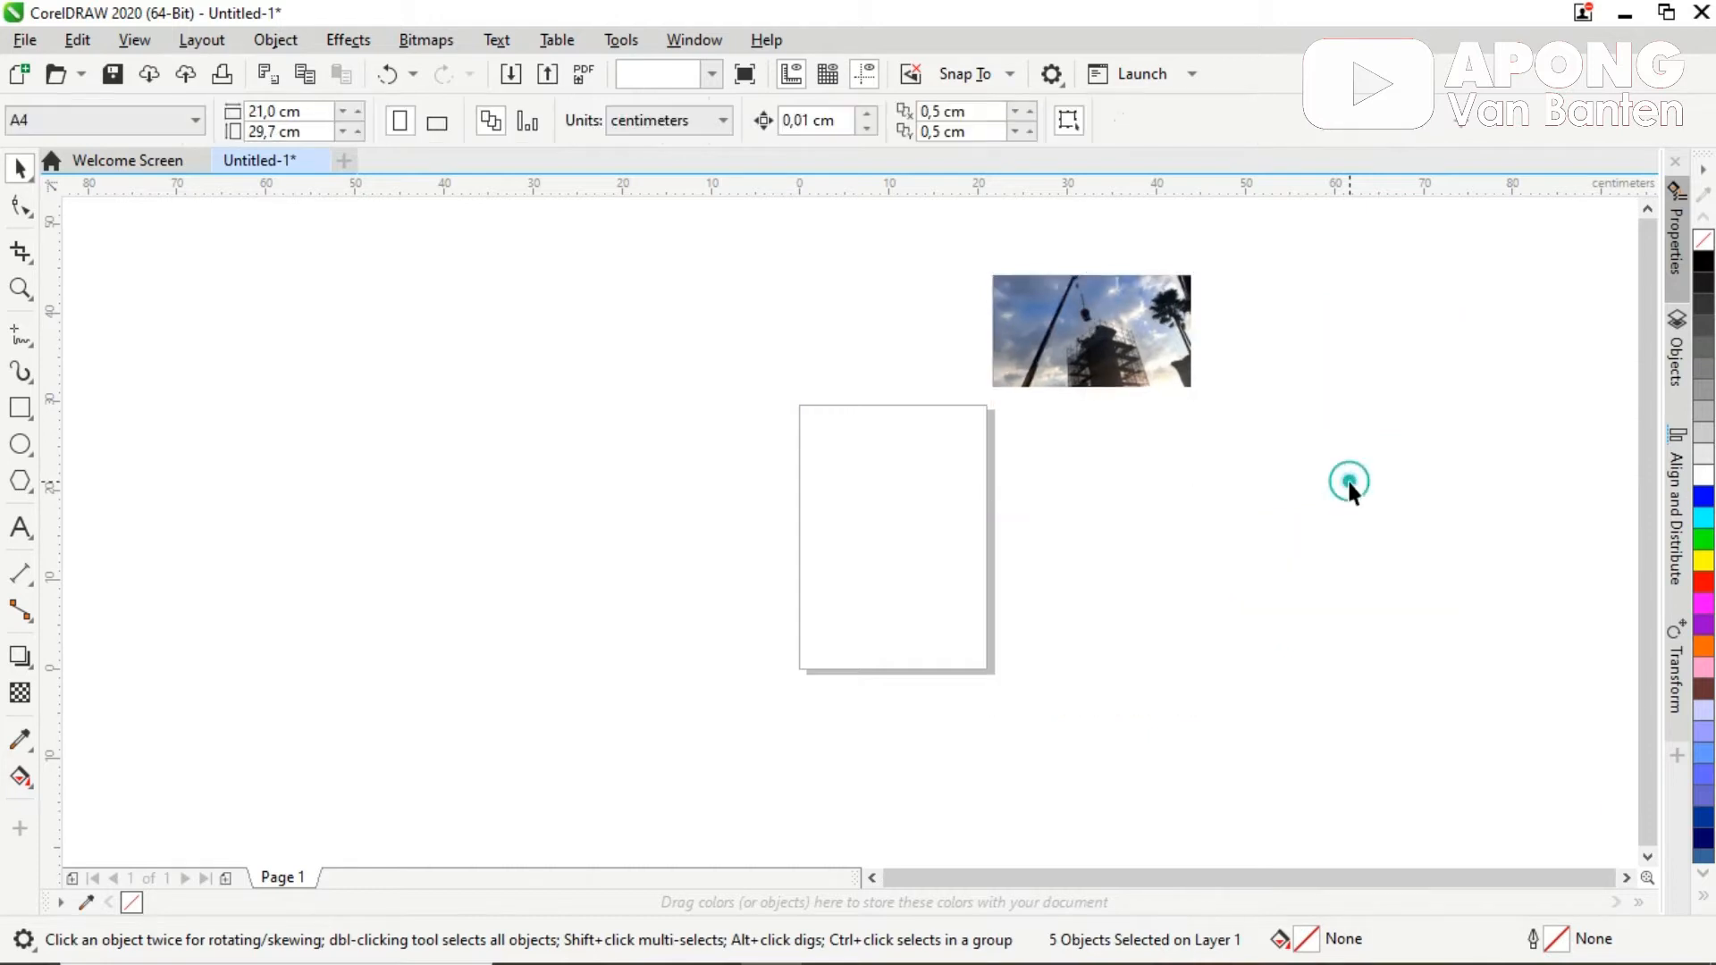
Step: Draw a rectangle about 19.3 × 10.4 cm and center it on the page
{"action": "left_click", "coordinate": [19, 407]}
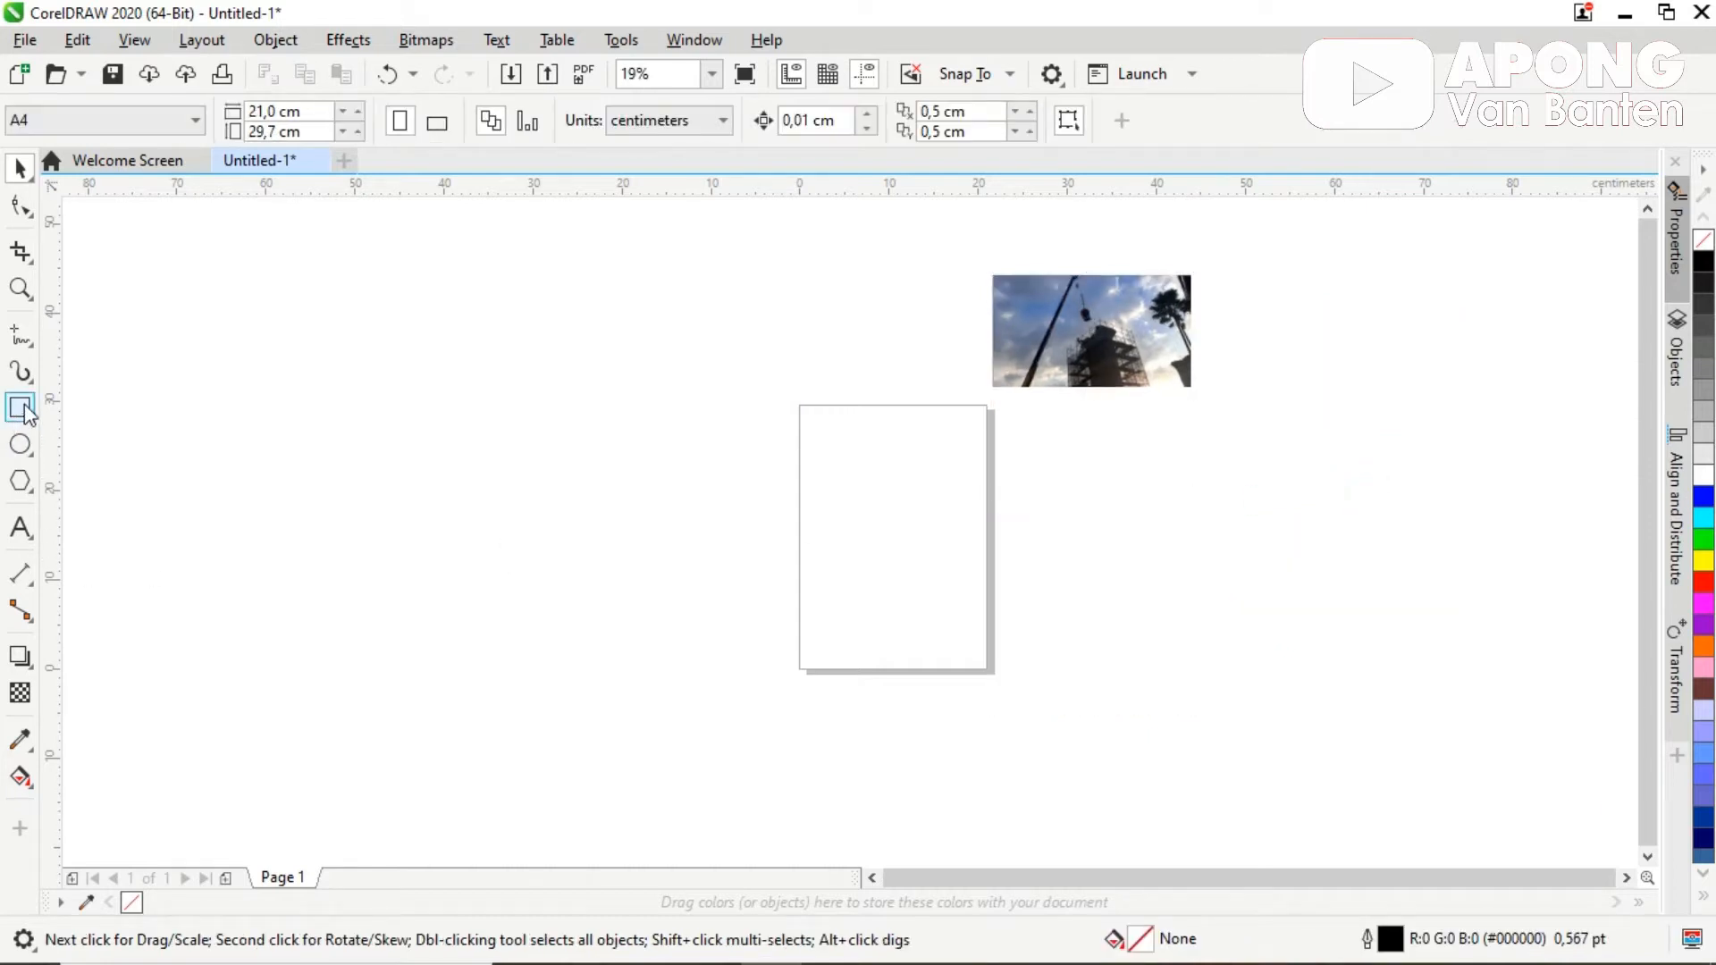
{"action": "left_click_drag", "start_coordinate": [804, 477], "coordinate": [977, 572]}
{"action": "key", "text": "space"}
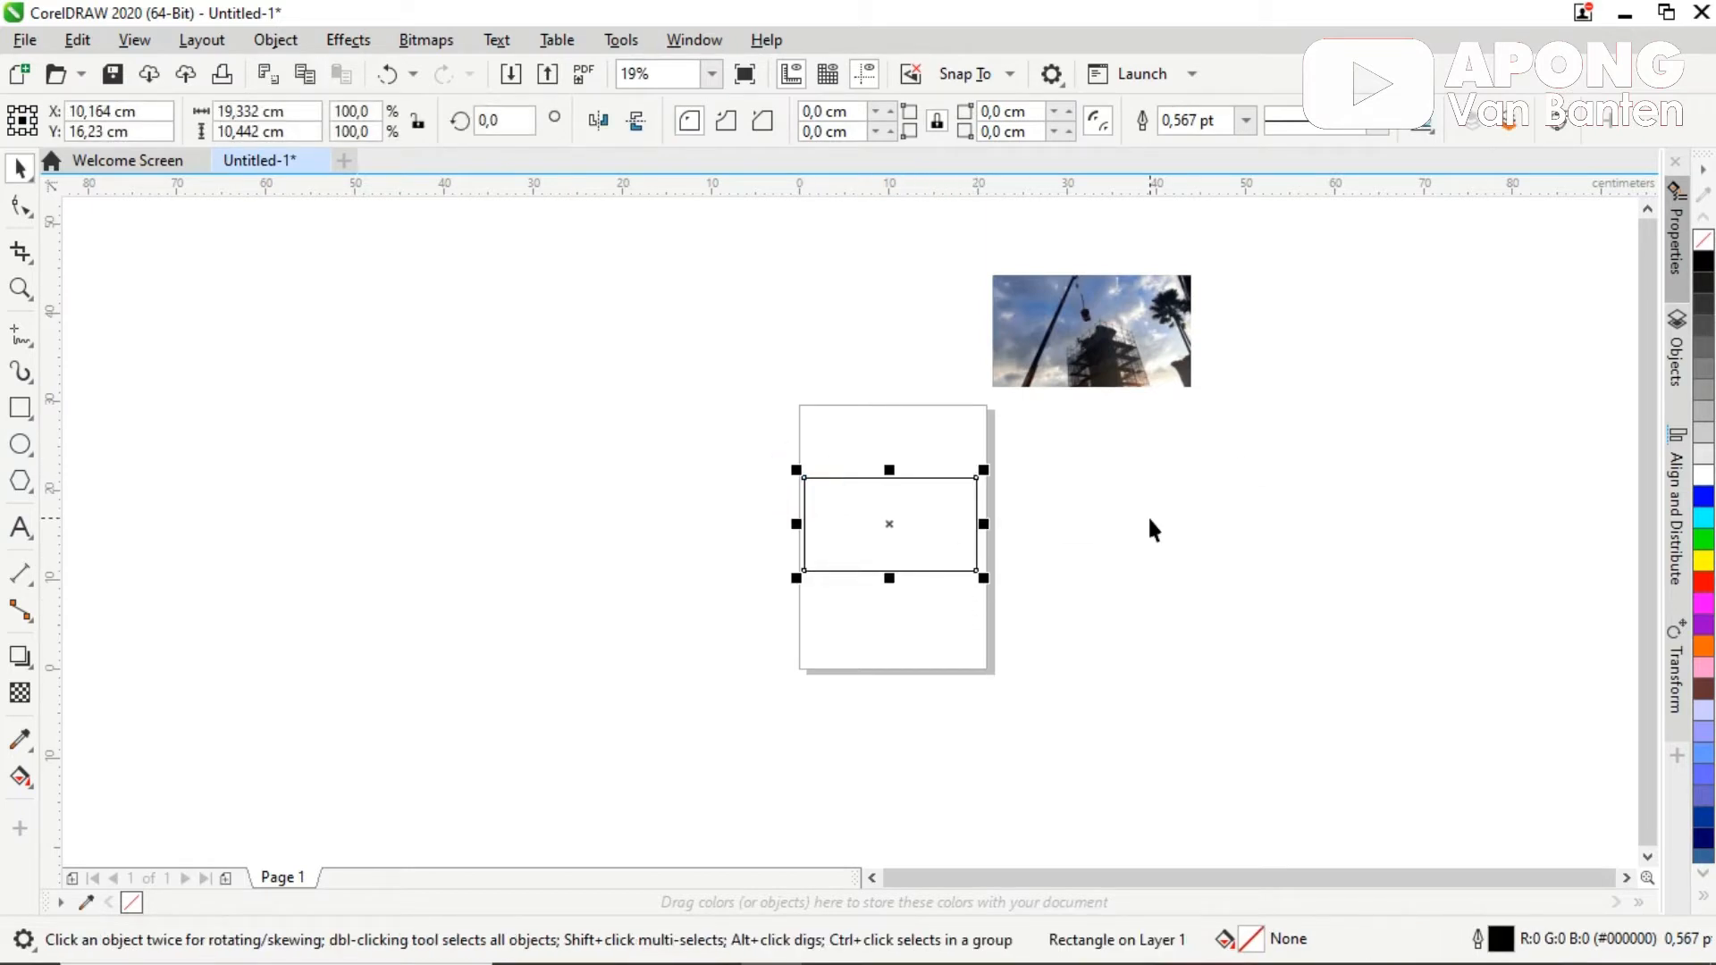
{"action": "key", "text": "p"}
{"action": "left_click", "coordinate": [1169, 501]}
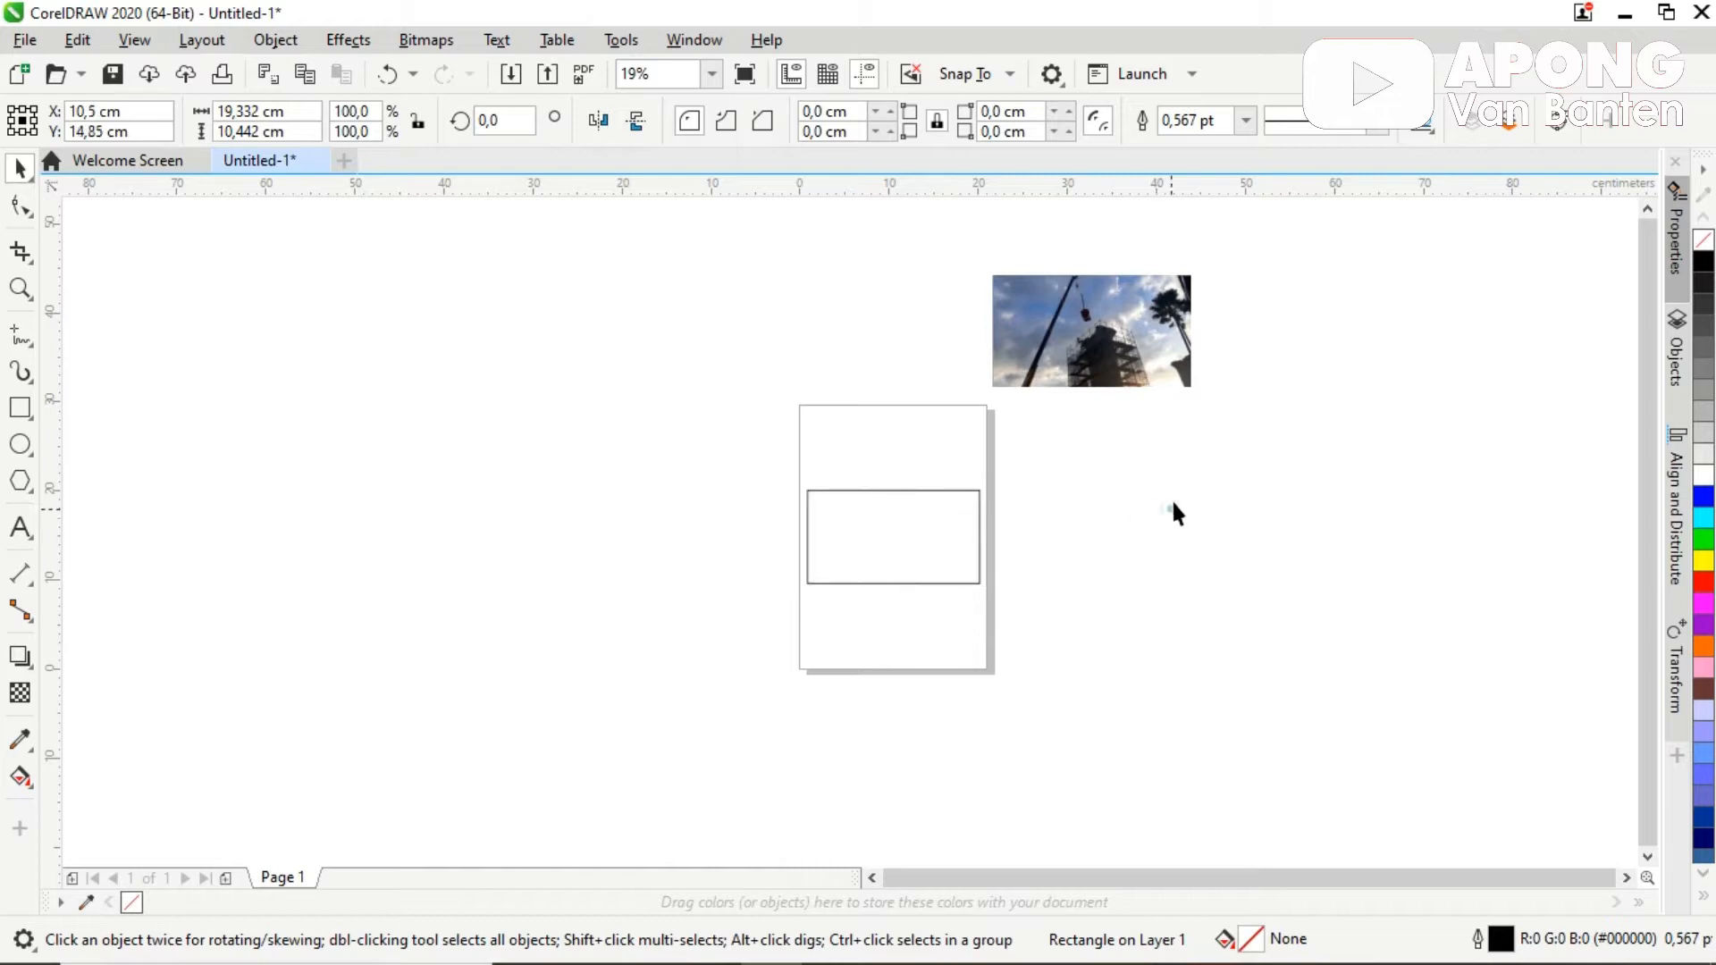
Step: Move the stack of five photos down beside the page, level with the rectangle
{"action": "left_click", "coordinate": [918, 511]}
{"action": "left_click", "coordinate": [653, 480]}
{"action": "left_click_drag", "start_coordinate": [950, 250], "coordinate": [1161, 590]}
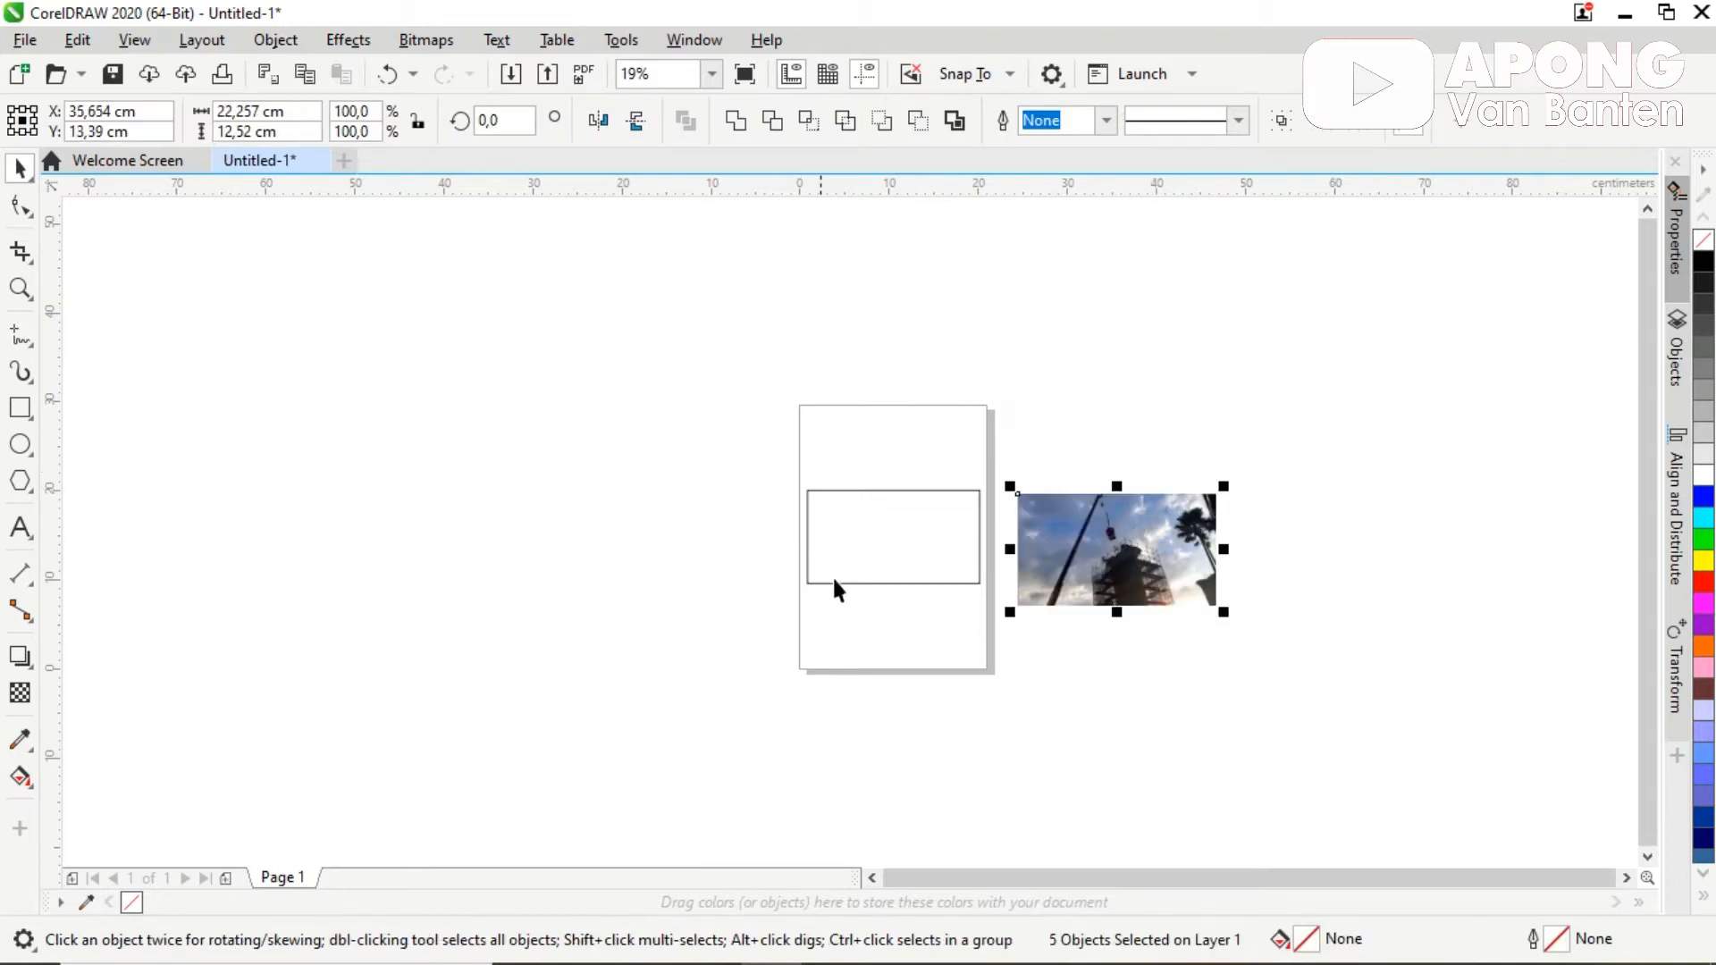
{"action": "key", "text": "z"}
{"action": "left_click_drag", "start_coordinate": [712, 437], "coordinate": [1383, 699]}
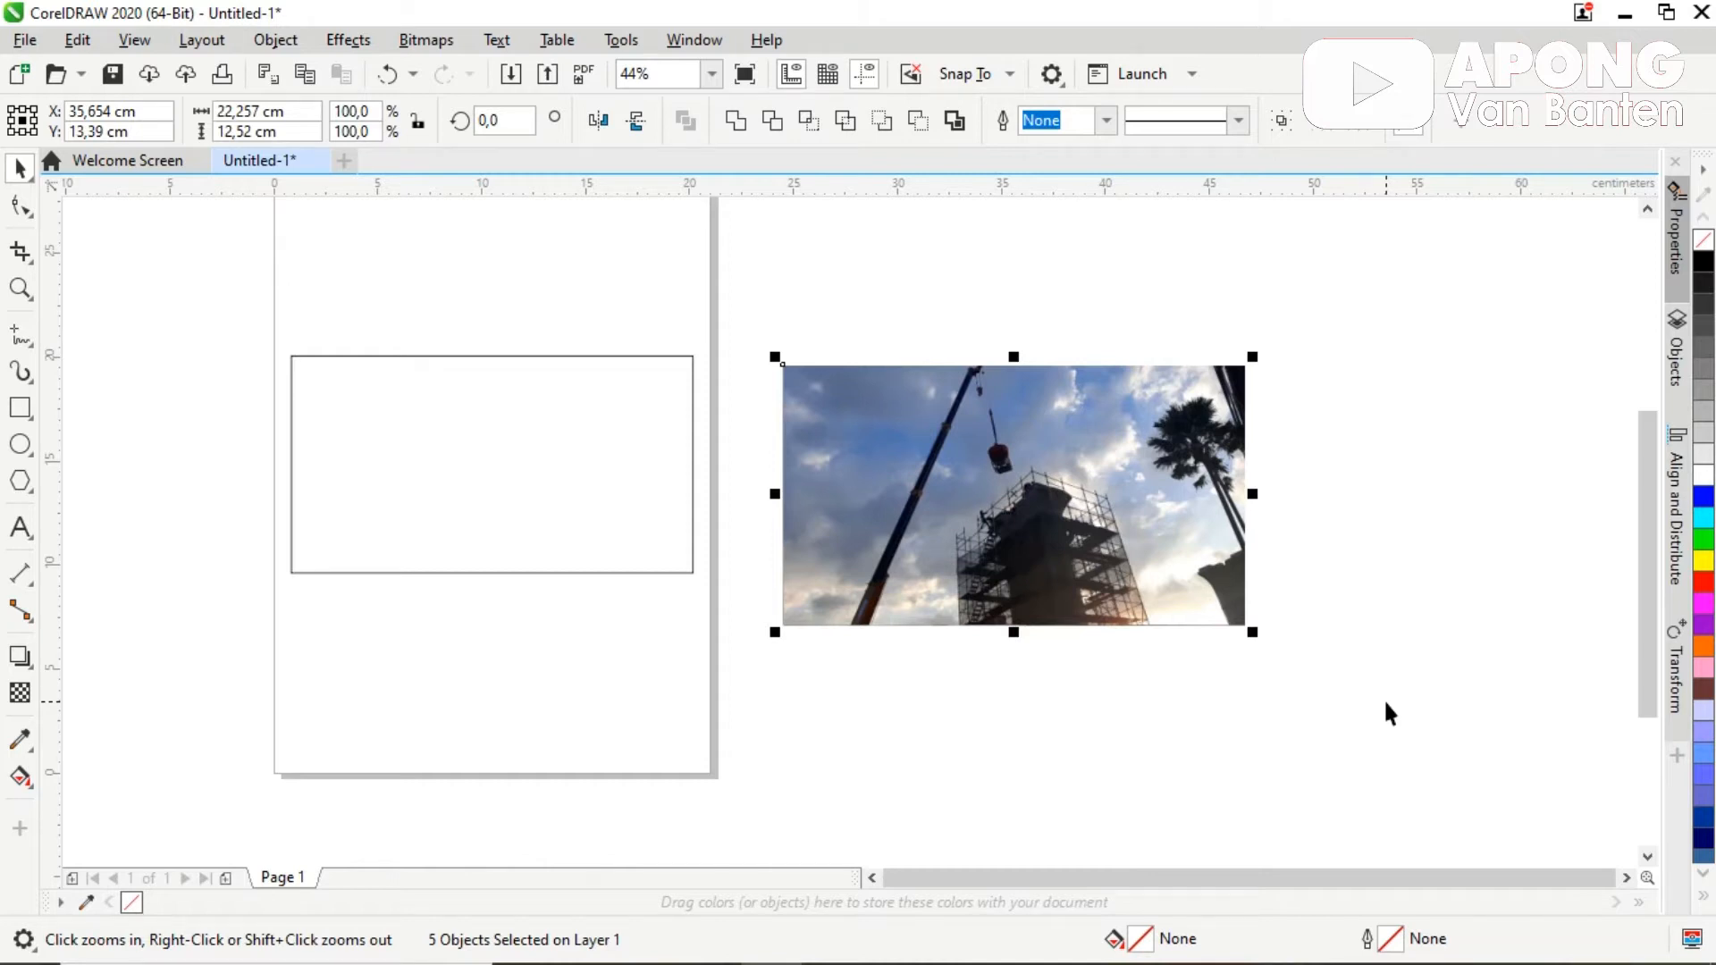
{"action": "key", "text": "space"}
Step: Resize the rectangle on the page to 16 cm wide and 9 cm high
{"action": "left_click", "coordinate": [500, 447]}
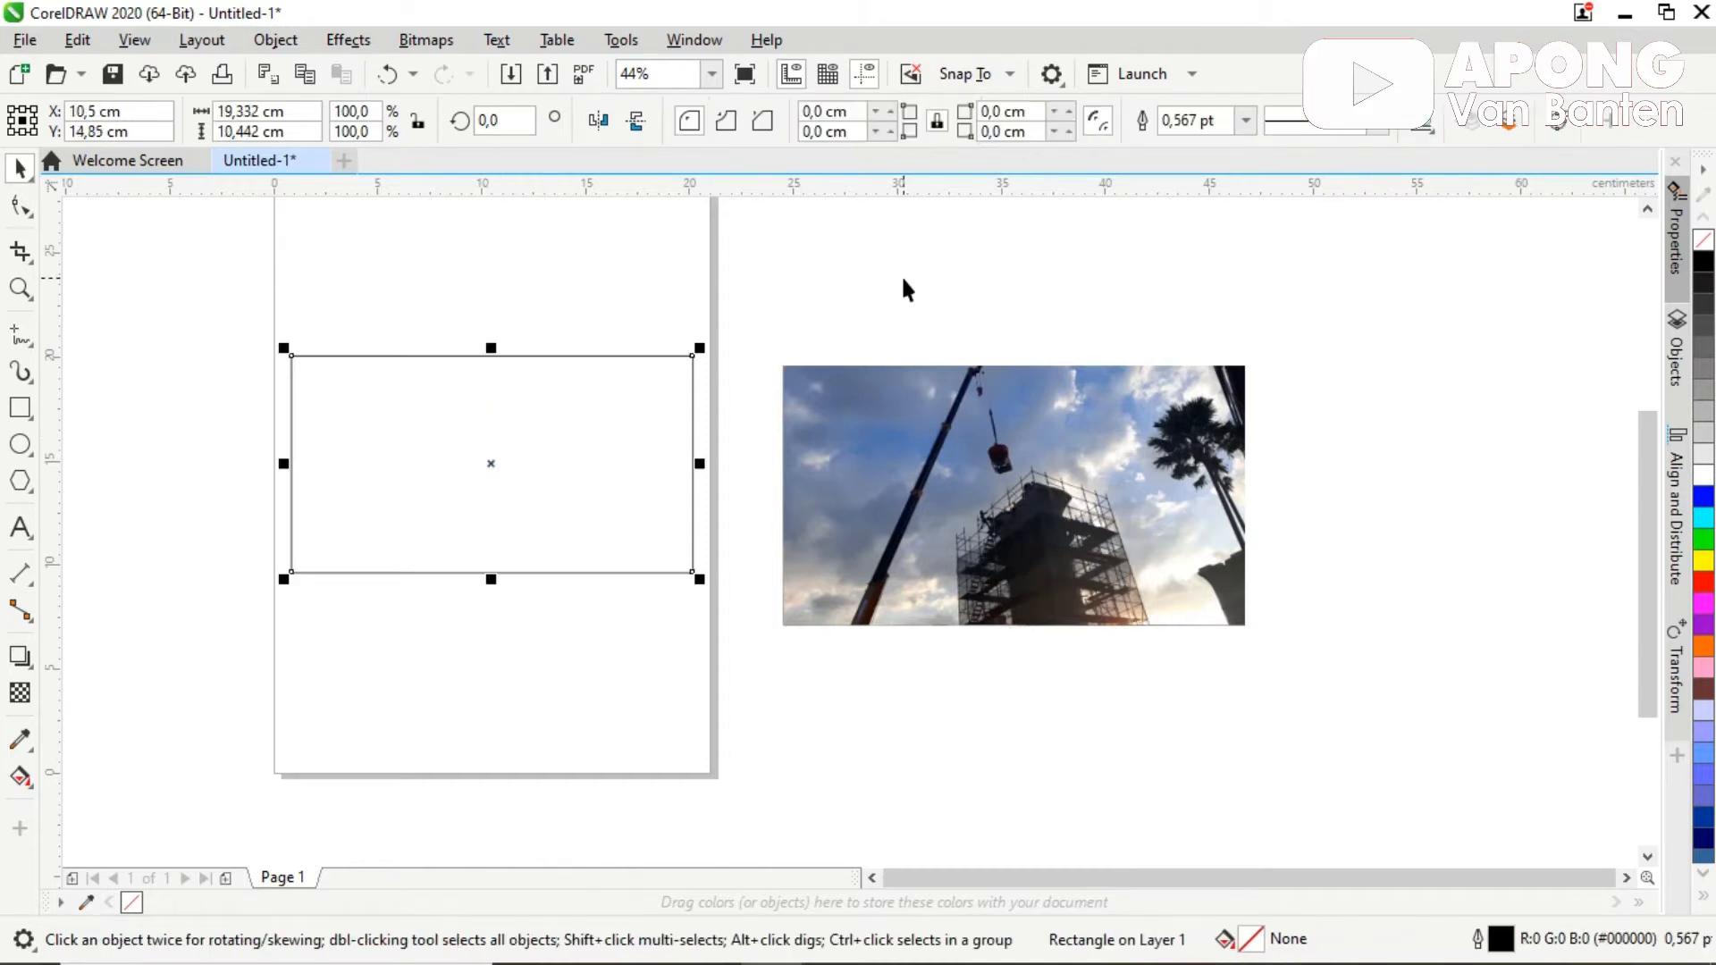
{"action": "left_click", "coordinate": [903, 279]}
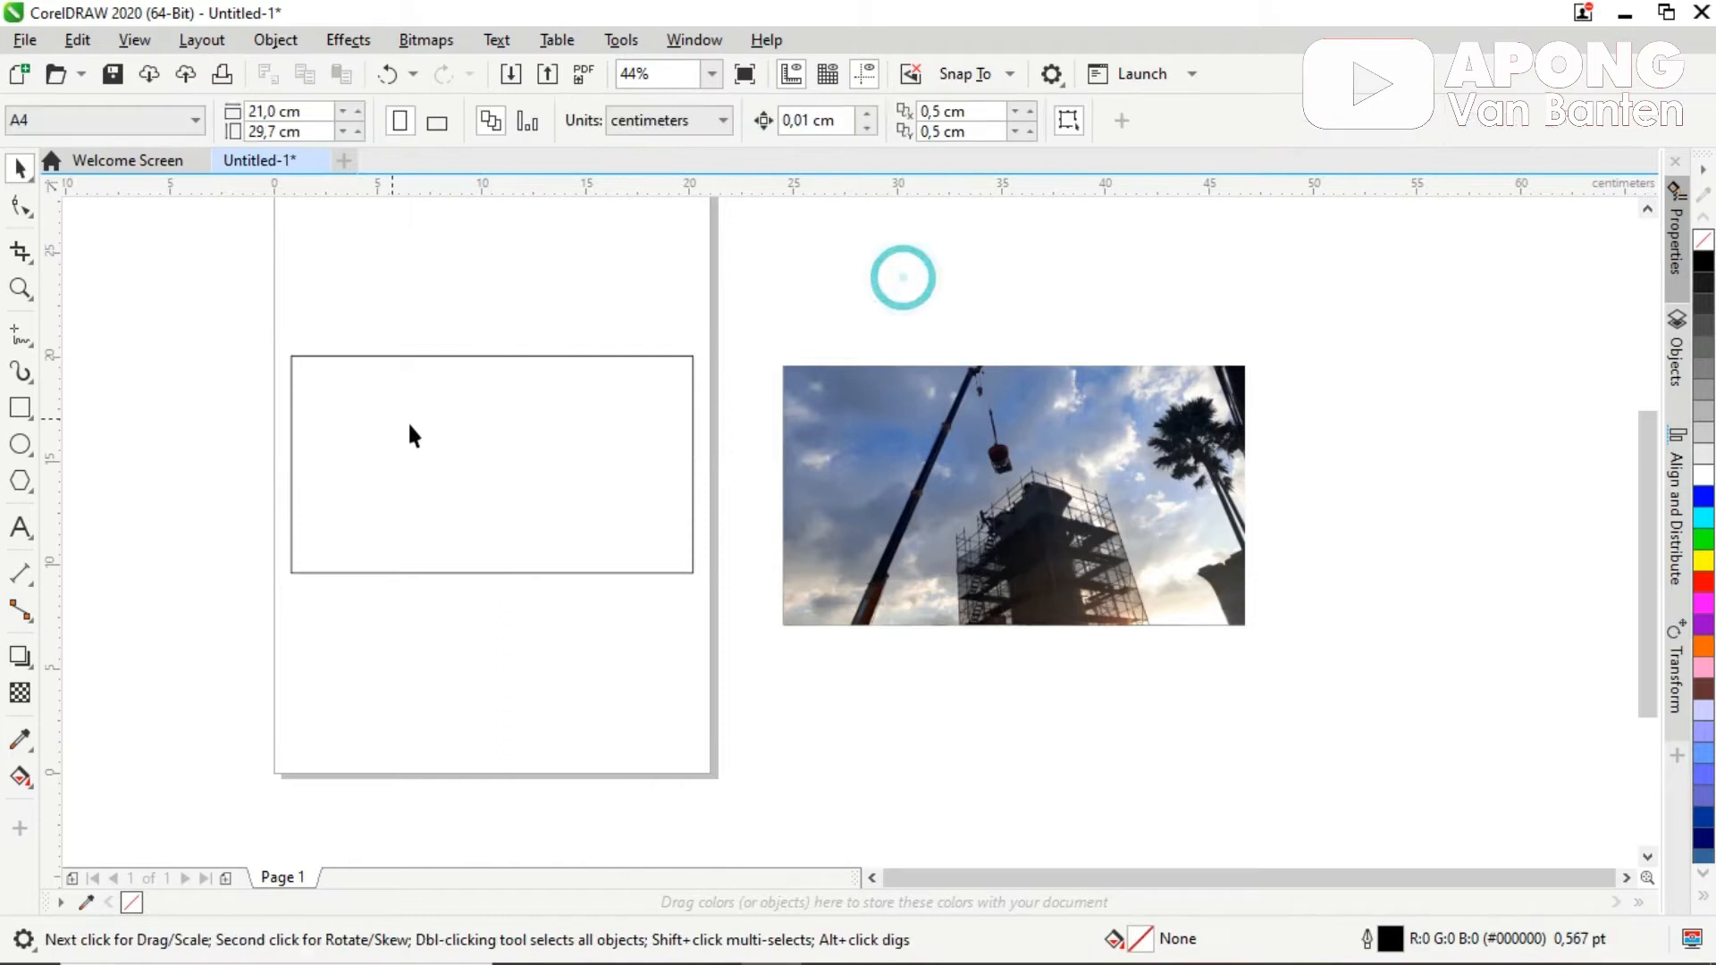
{"action": "left_click", "coordinate": [586, 419]}
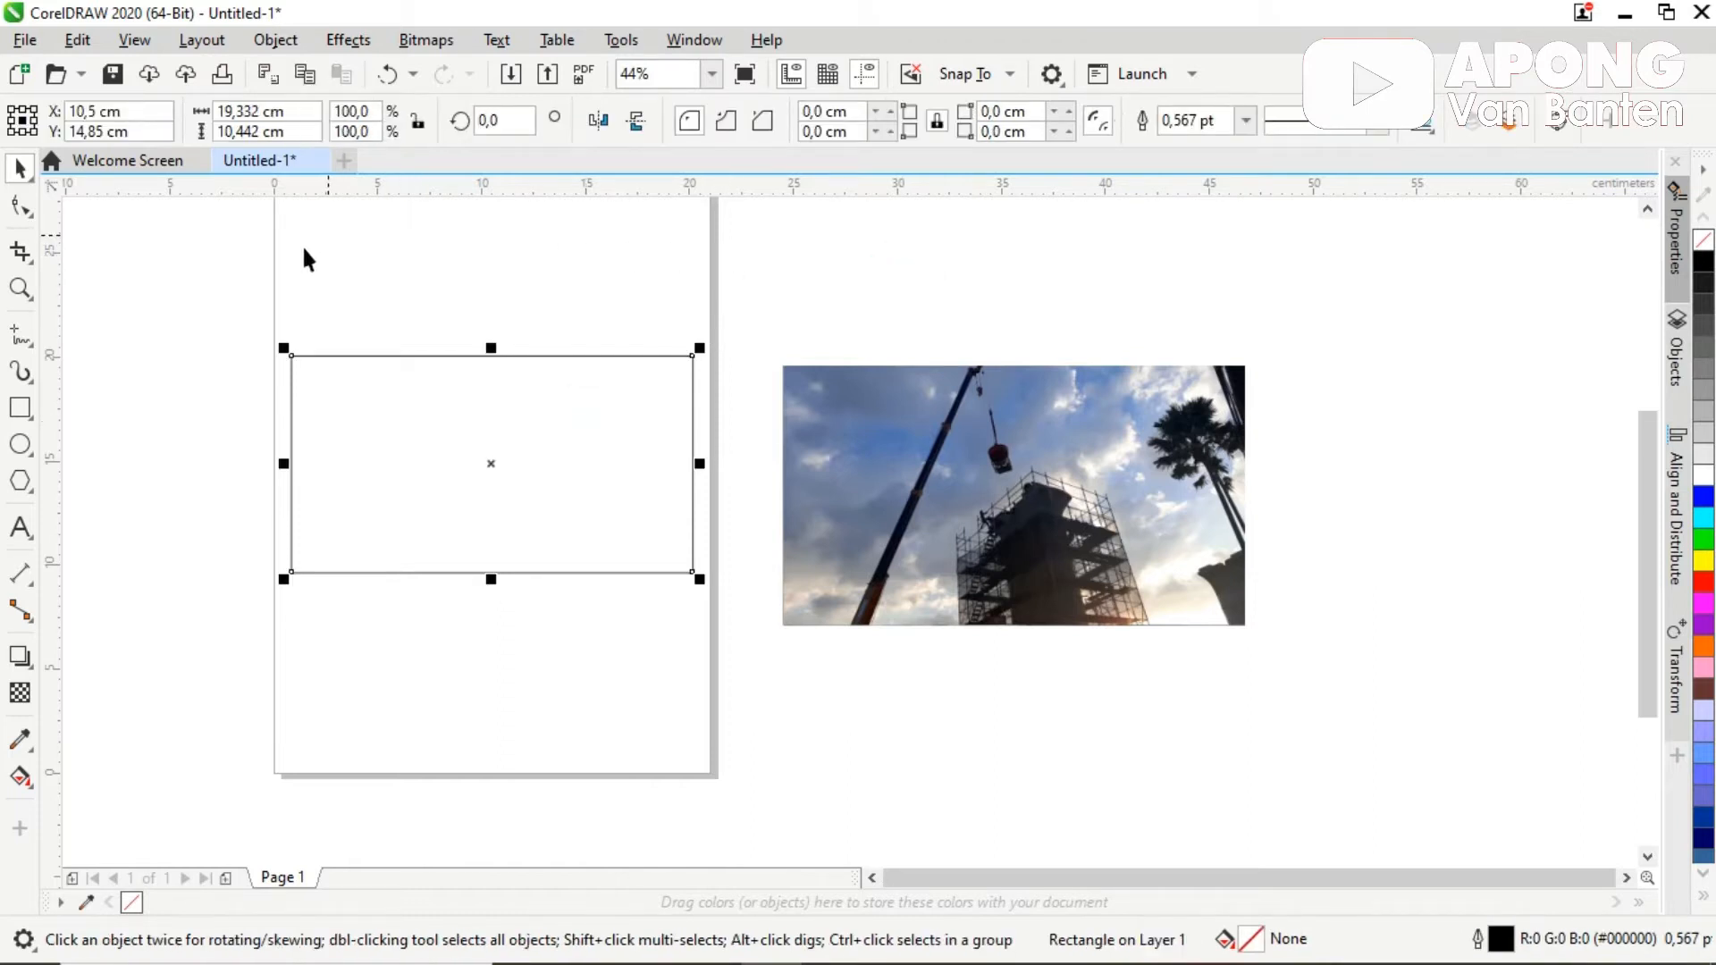
{"action": "left_click", "coordinate": [533, 427]}
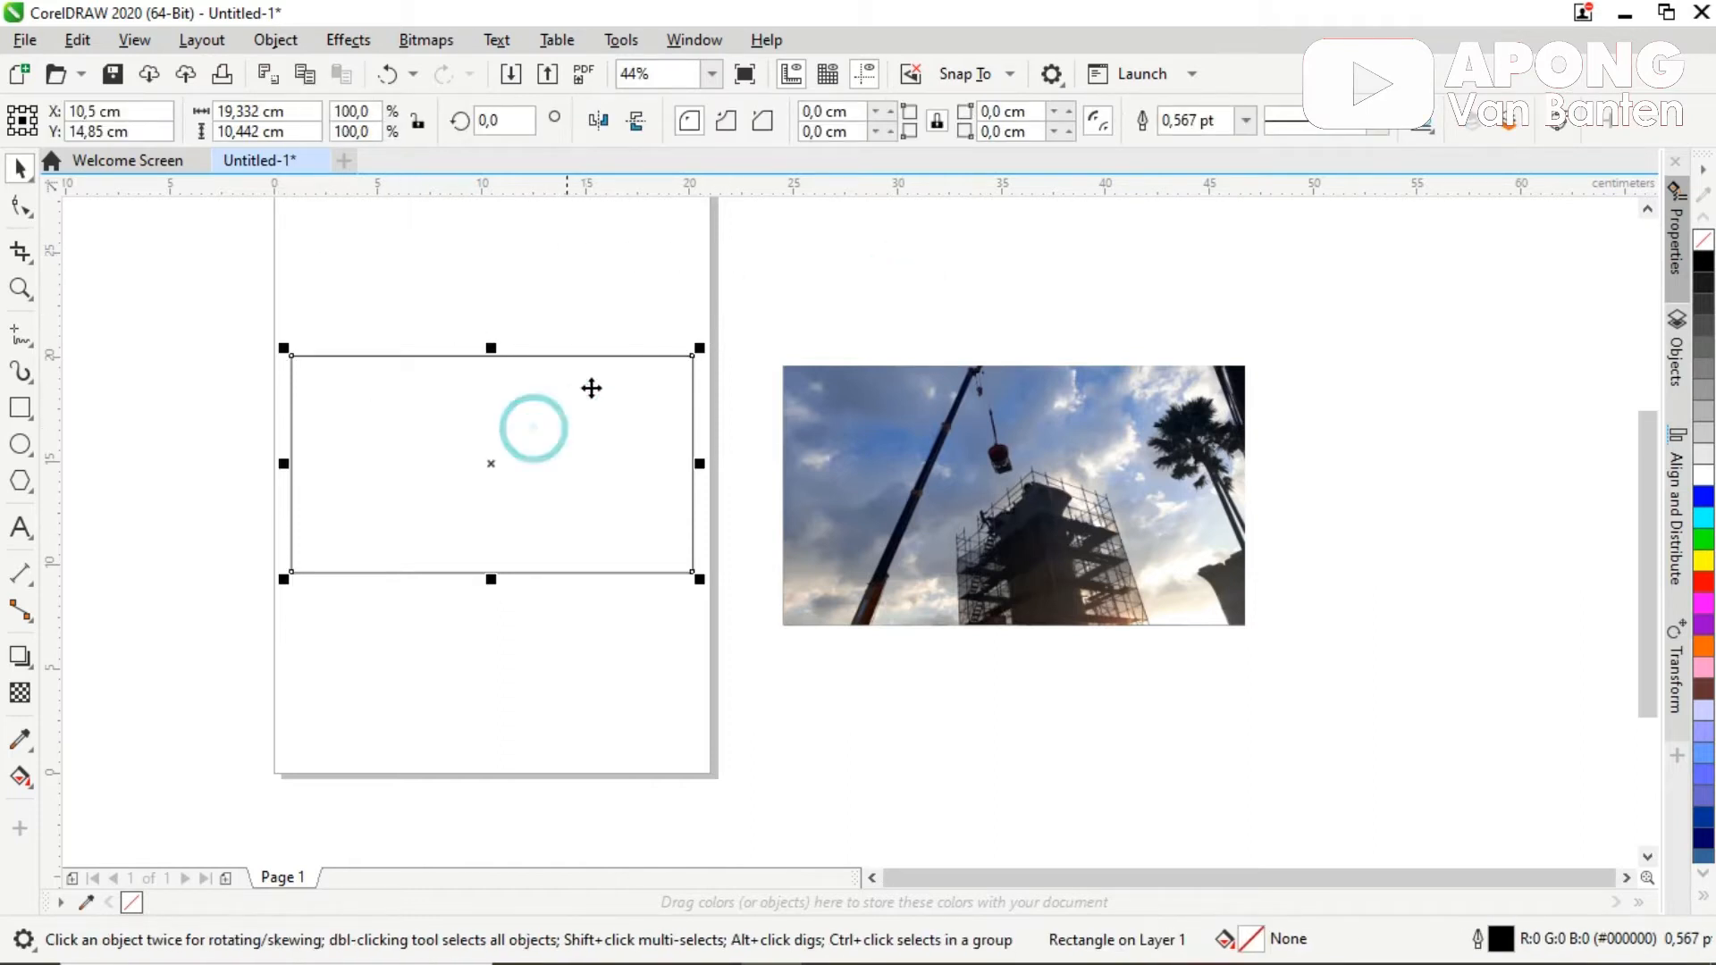
{"action": "left_click", "coordinate": [307, 111]}
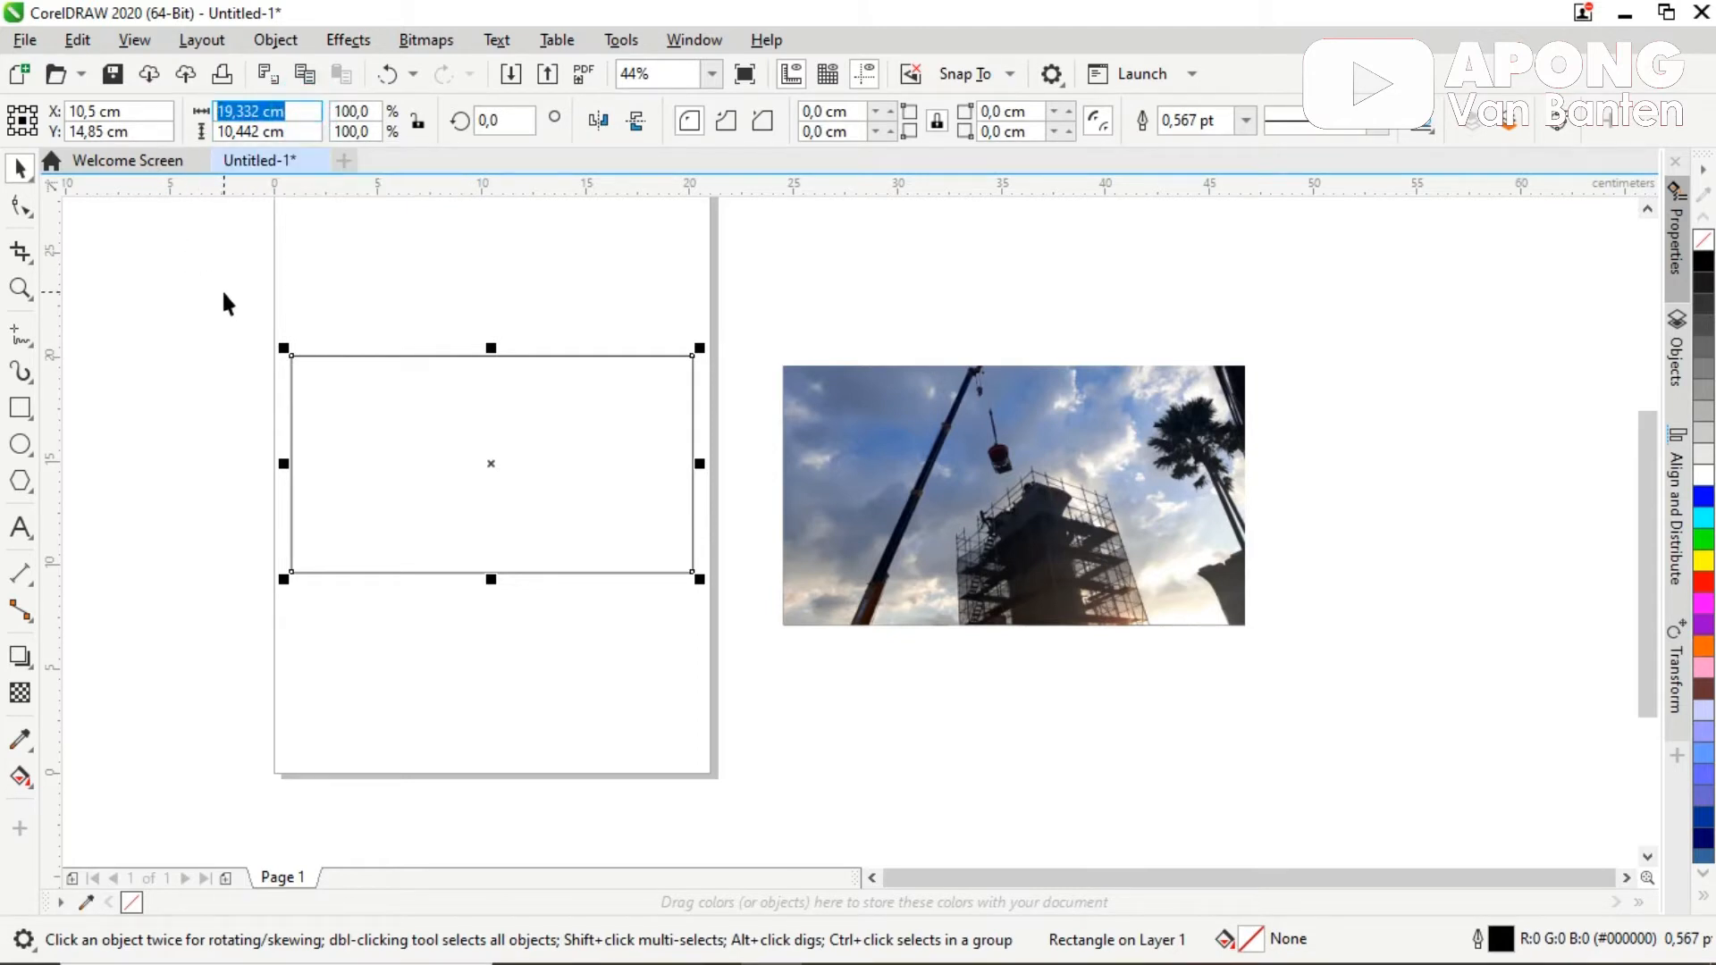
{"action": "type", "text": "16"}
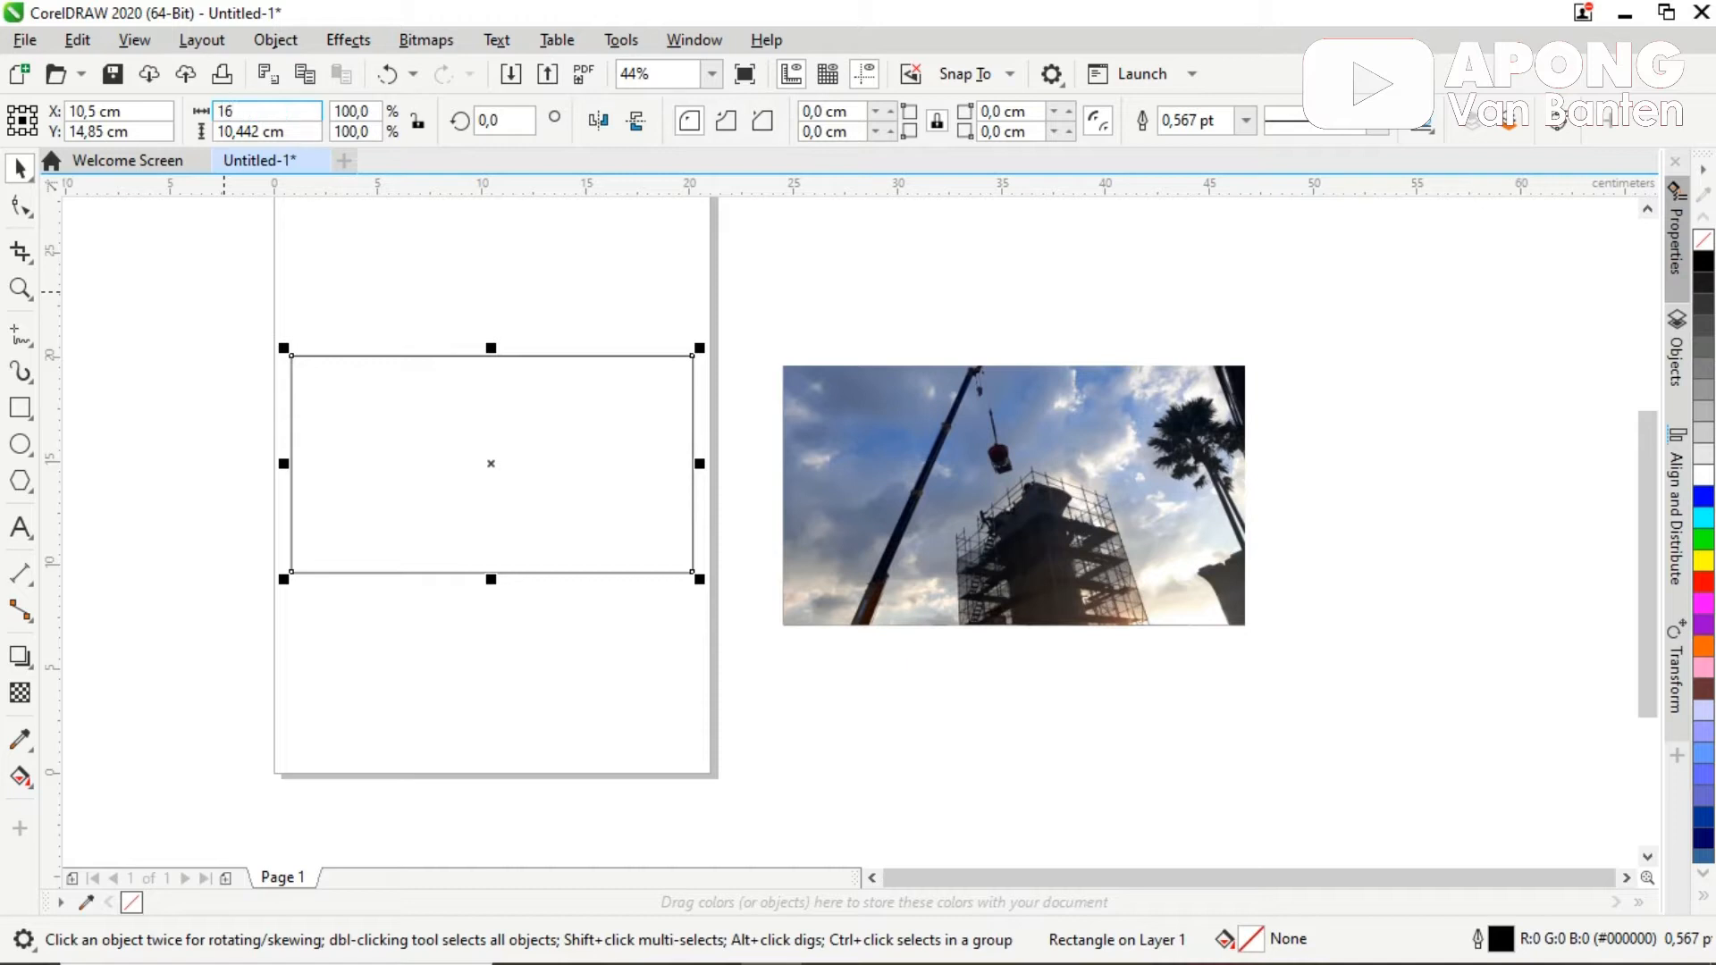
{"action": "key", "text": "Tab"}
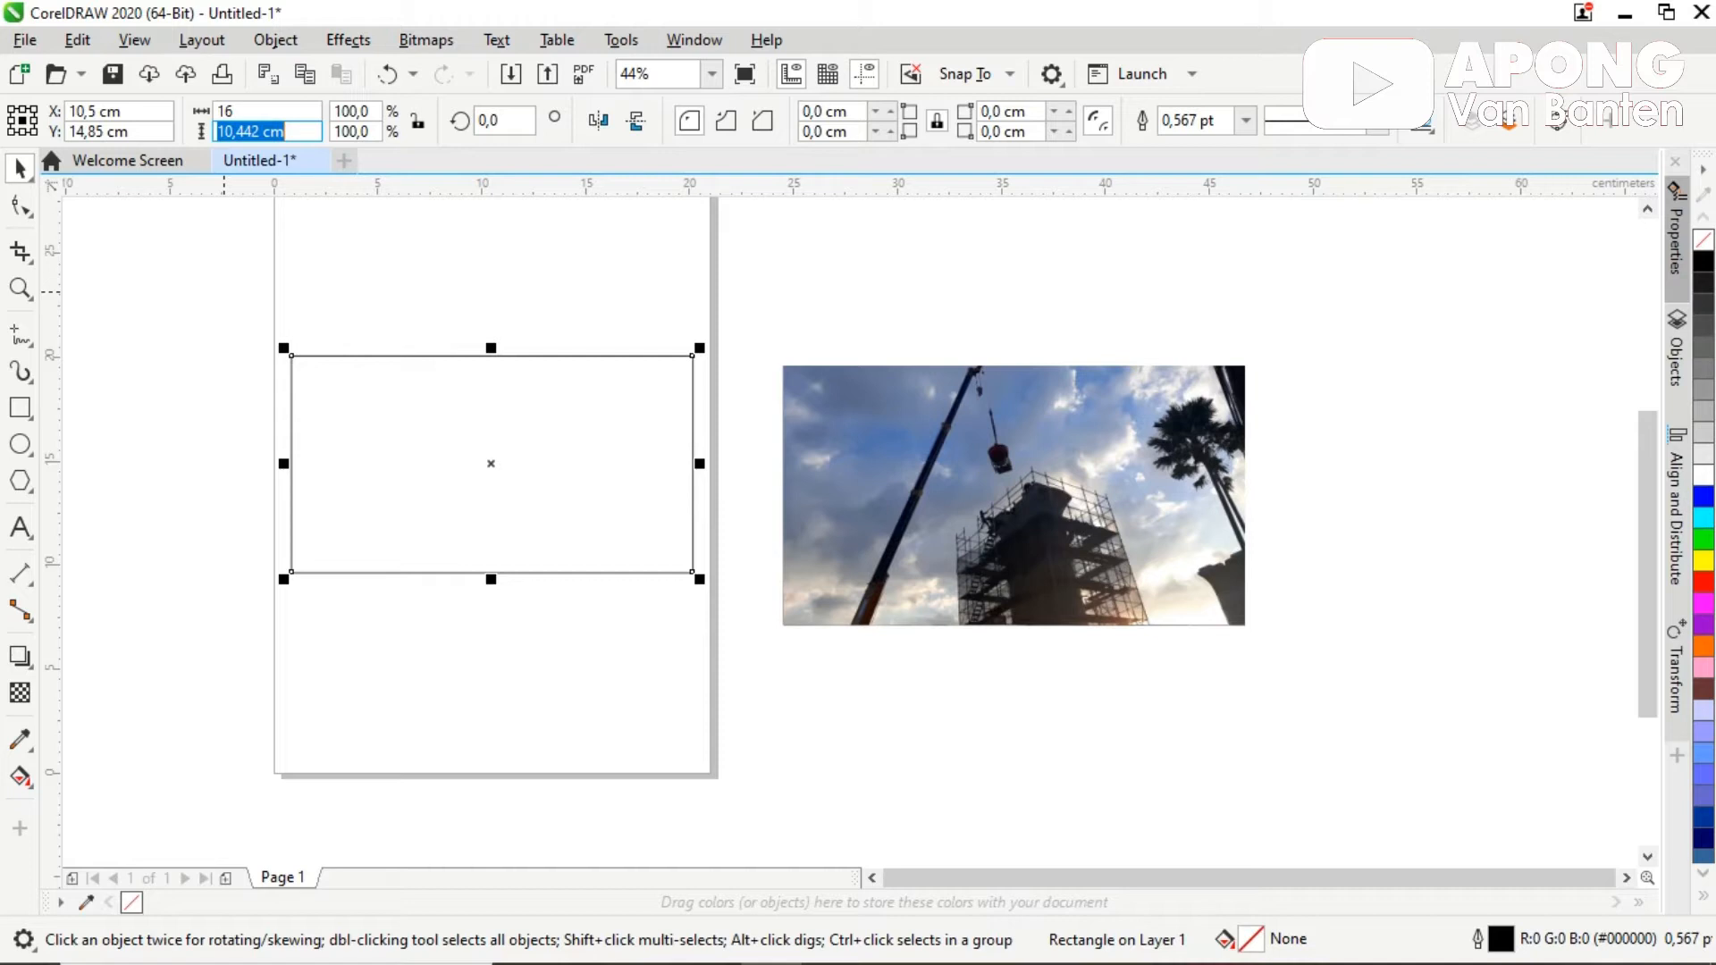
{"action": "type", "text": "9"}
{"action": "key", "text": "Return"}
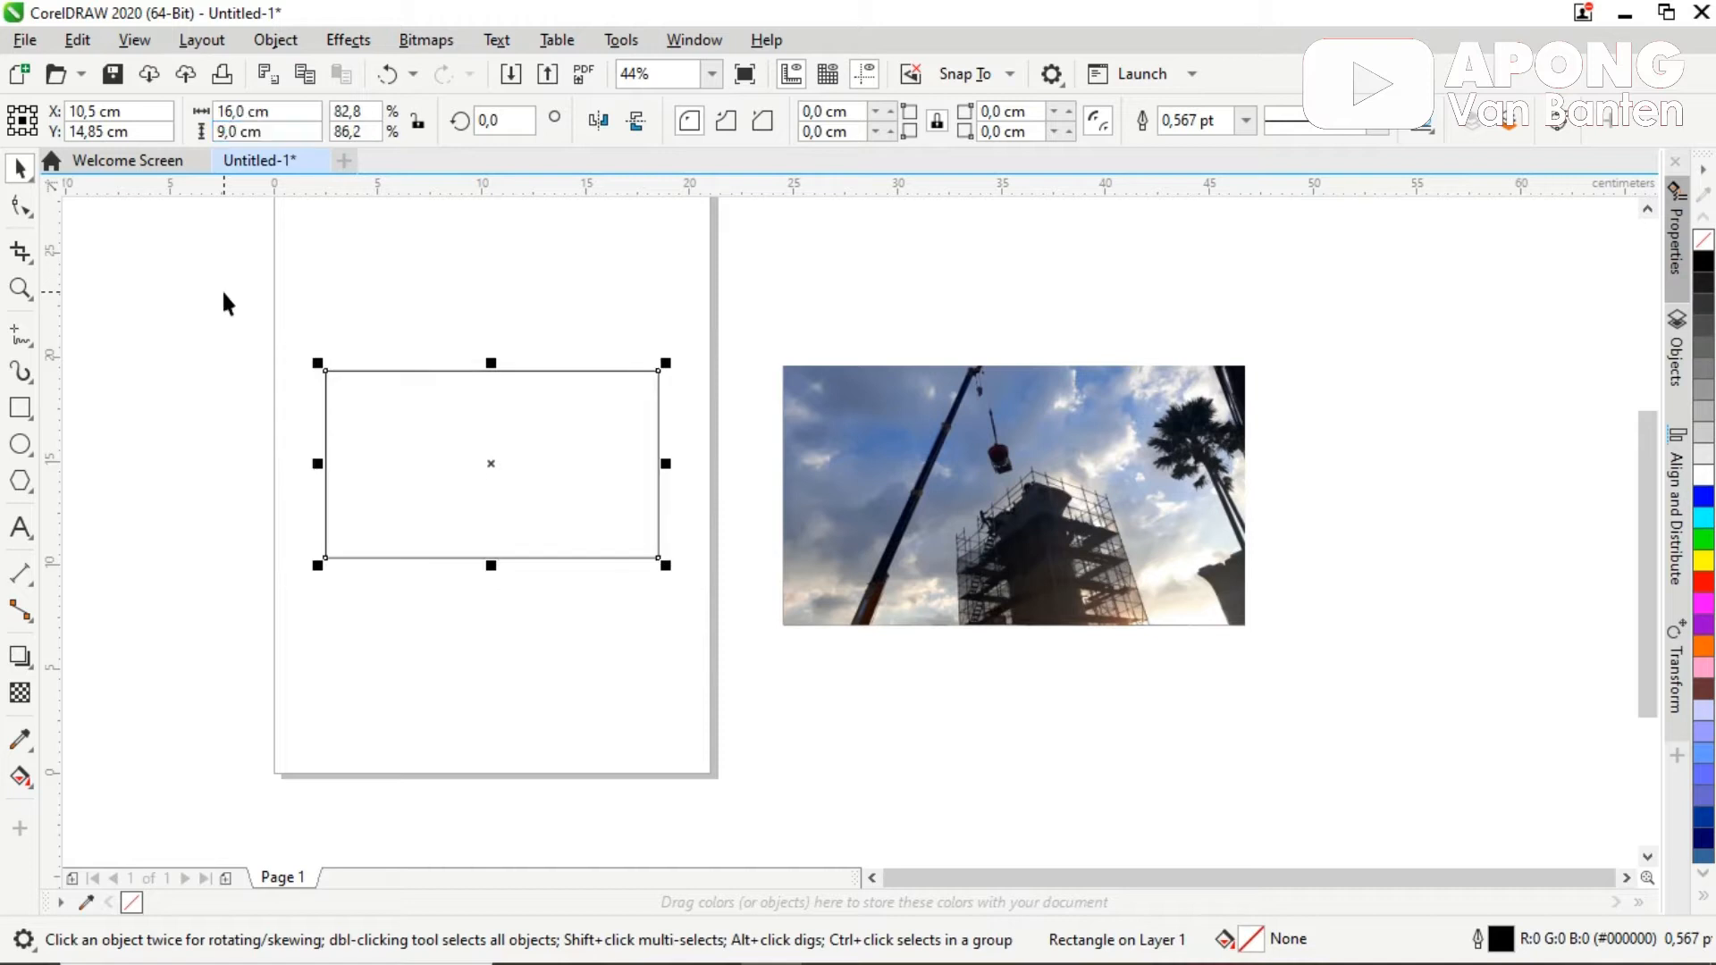
Step: Spread the stacked photos apart beside the page so each can be picked individually
{"action": "left_click", "coordinate": [1024, 314]}
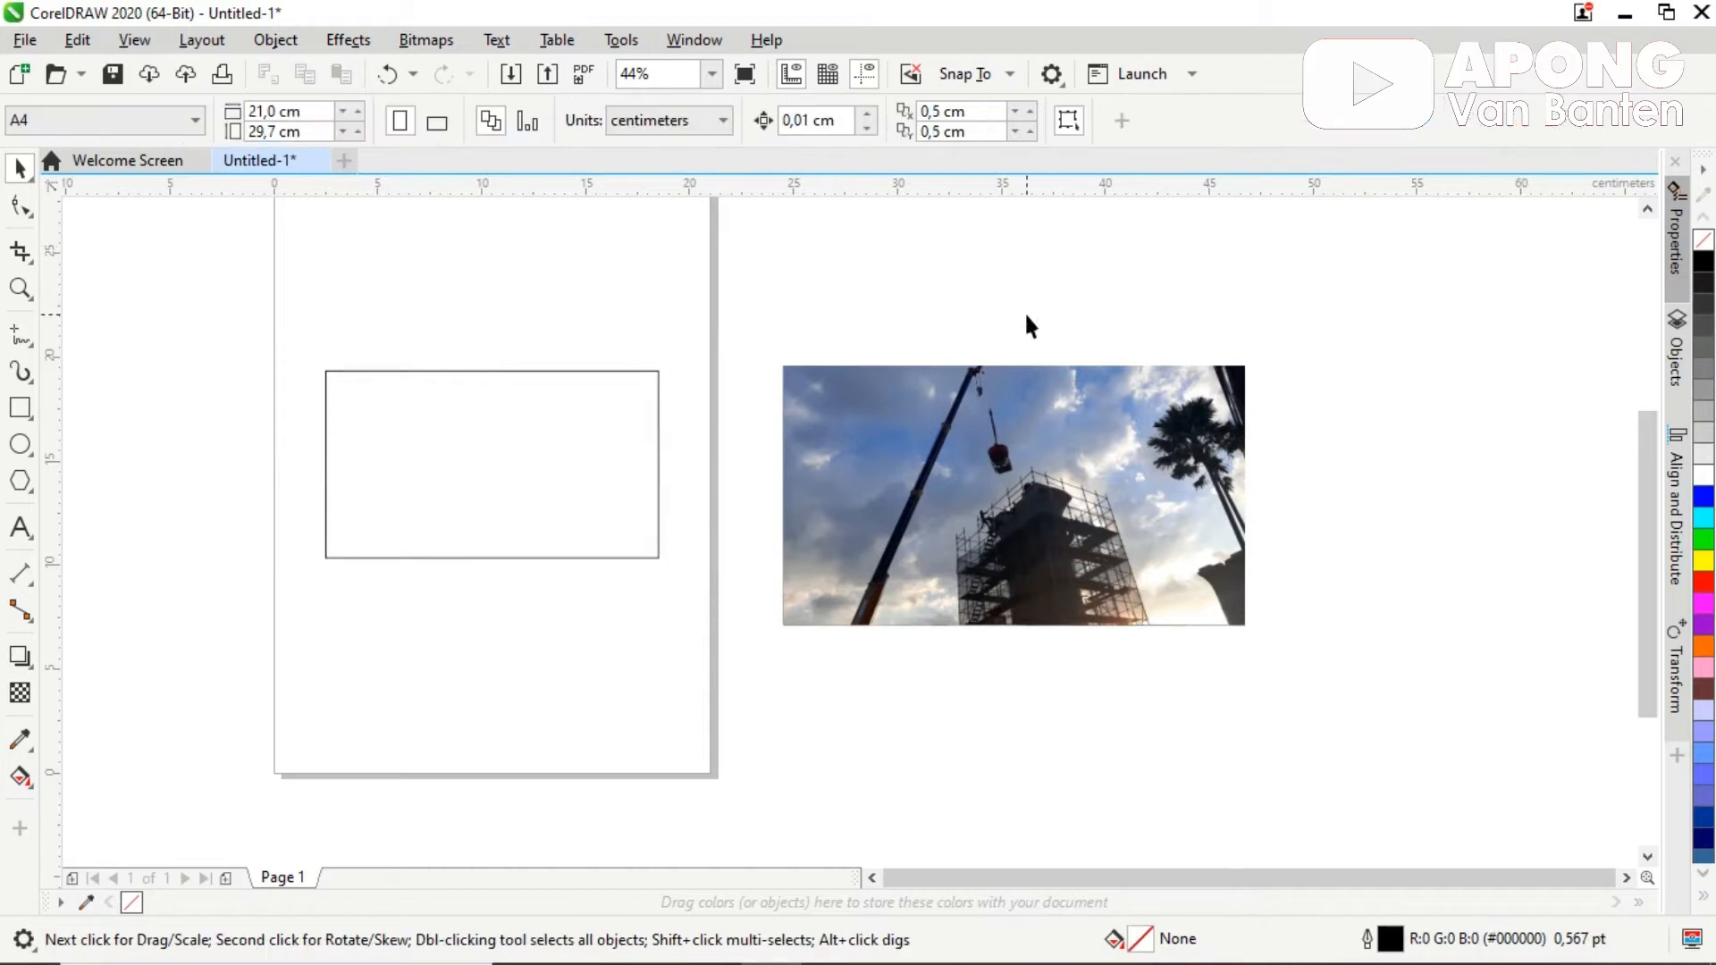
{"action": "left_click_drag", "start_coordinate": [1002, 524], "coordinate": [1323, 609]}
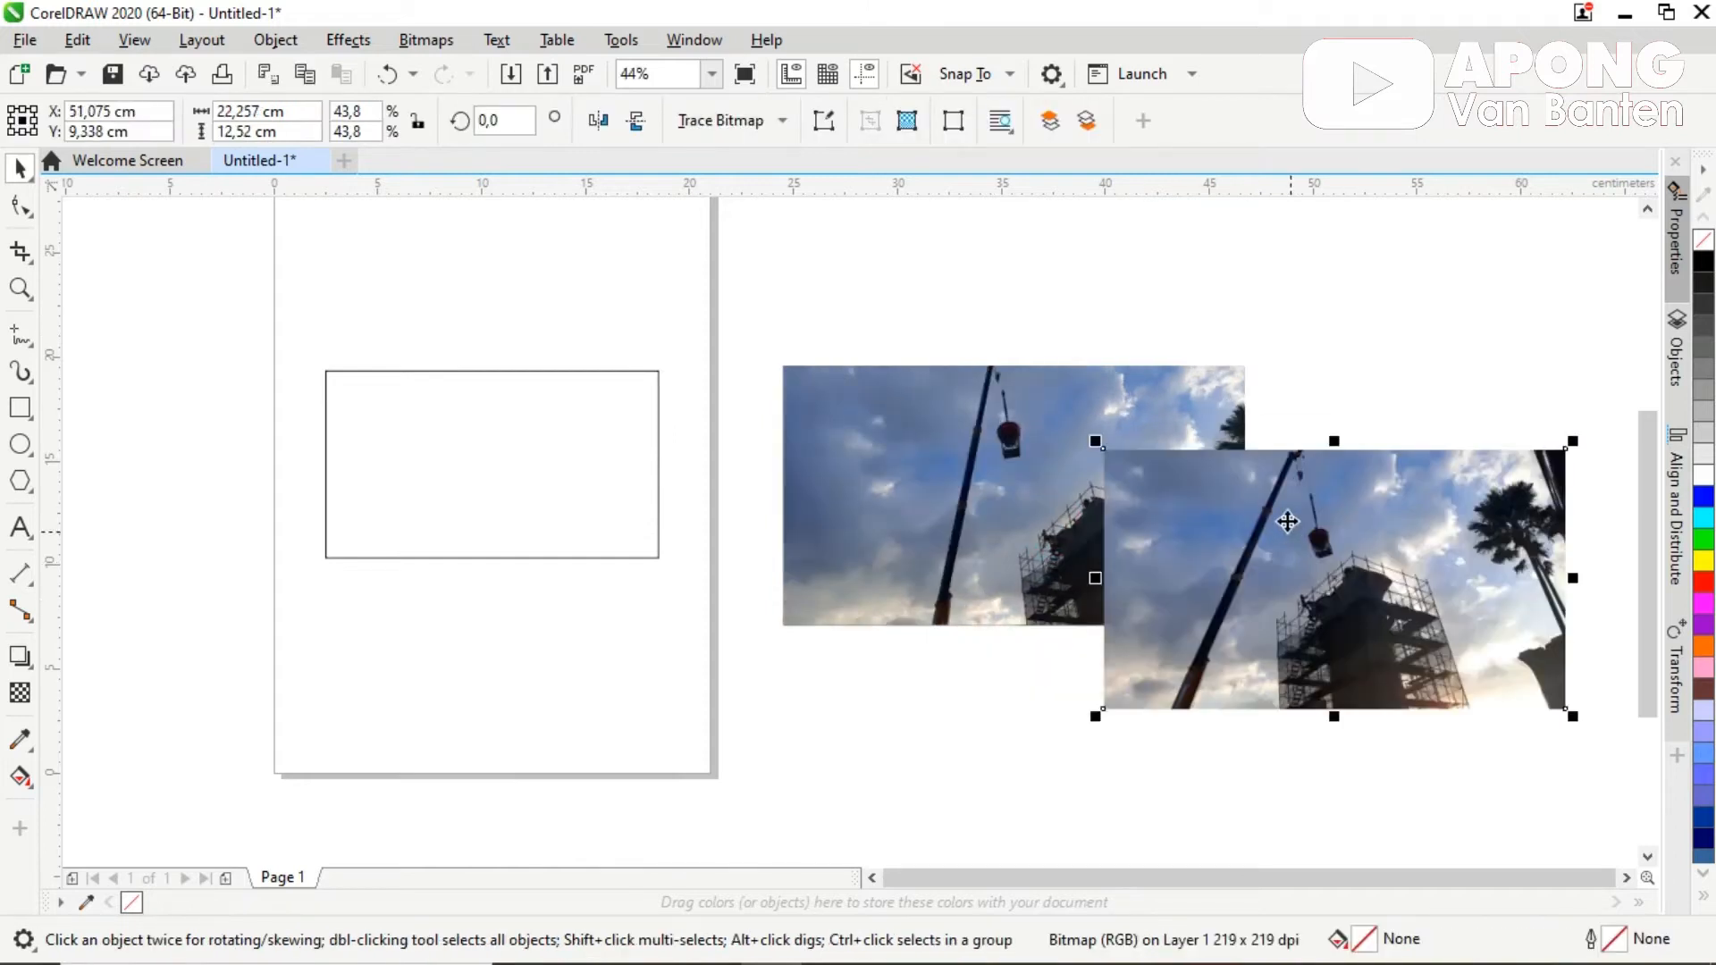
{"action": "left_click_drag", "start_coordinate": [980, 431], "coordinate": [1282, 261]}
{"action": "left_click_drag", "start_coordinate": [969, 479], "coordinate": [813, 691]}
{"action": "left_click_drag", "start_coordinate": [947, 541], "coordinate": [873, 414]}
{"action": "left_click_drag", "start_coordinate": [985, 346], "coordinate": [939, 370]}
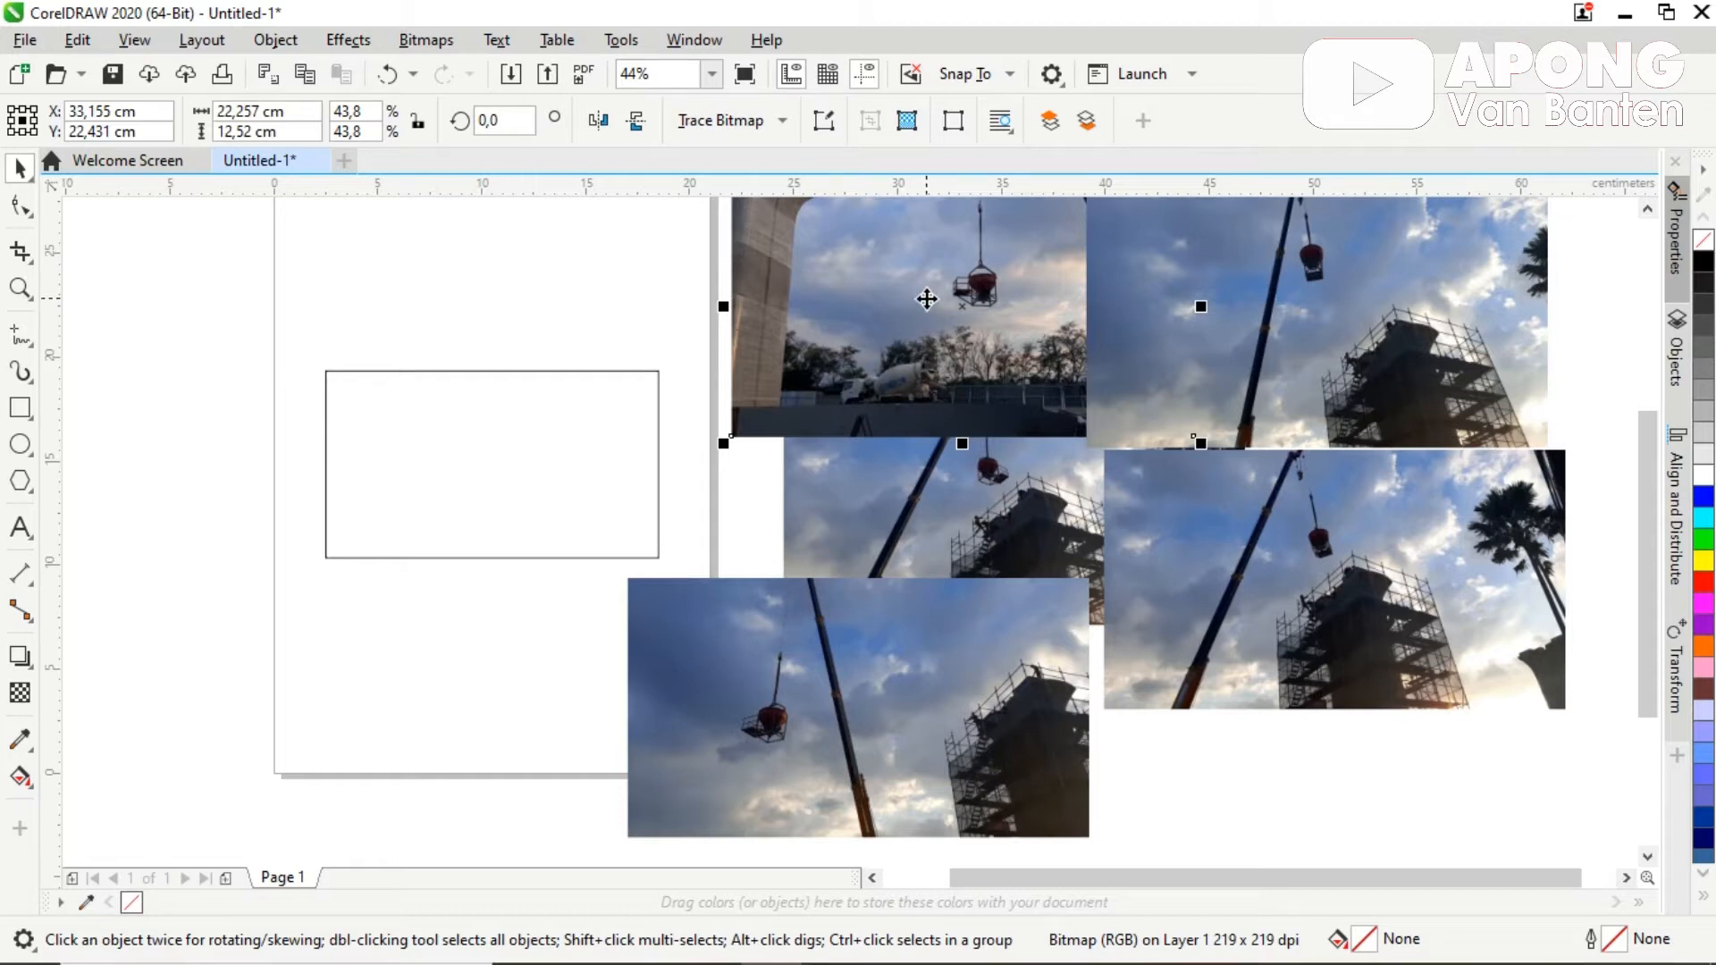
Step: PowerClip the photo with the concrete pillar and hanging bucket inside the rectangle
{"action": "right_click", "coordinate": [929, 304]}
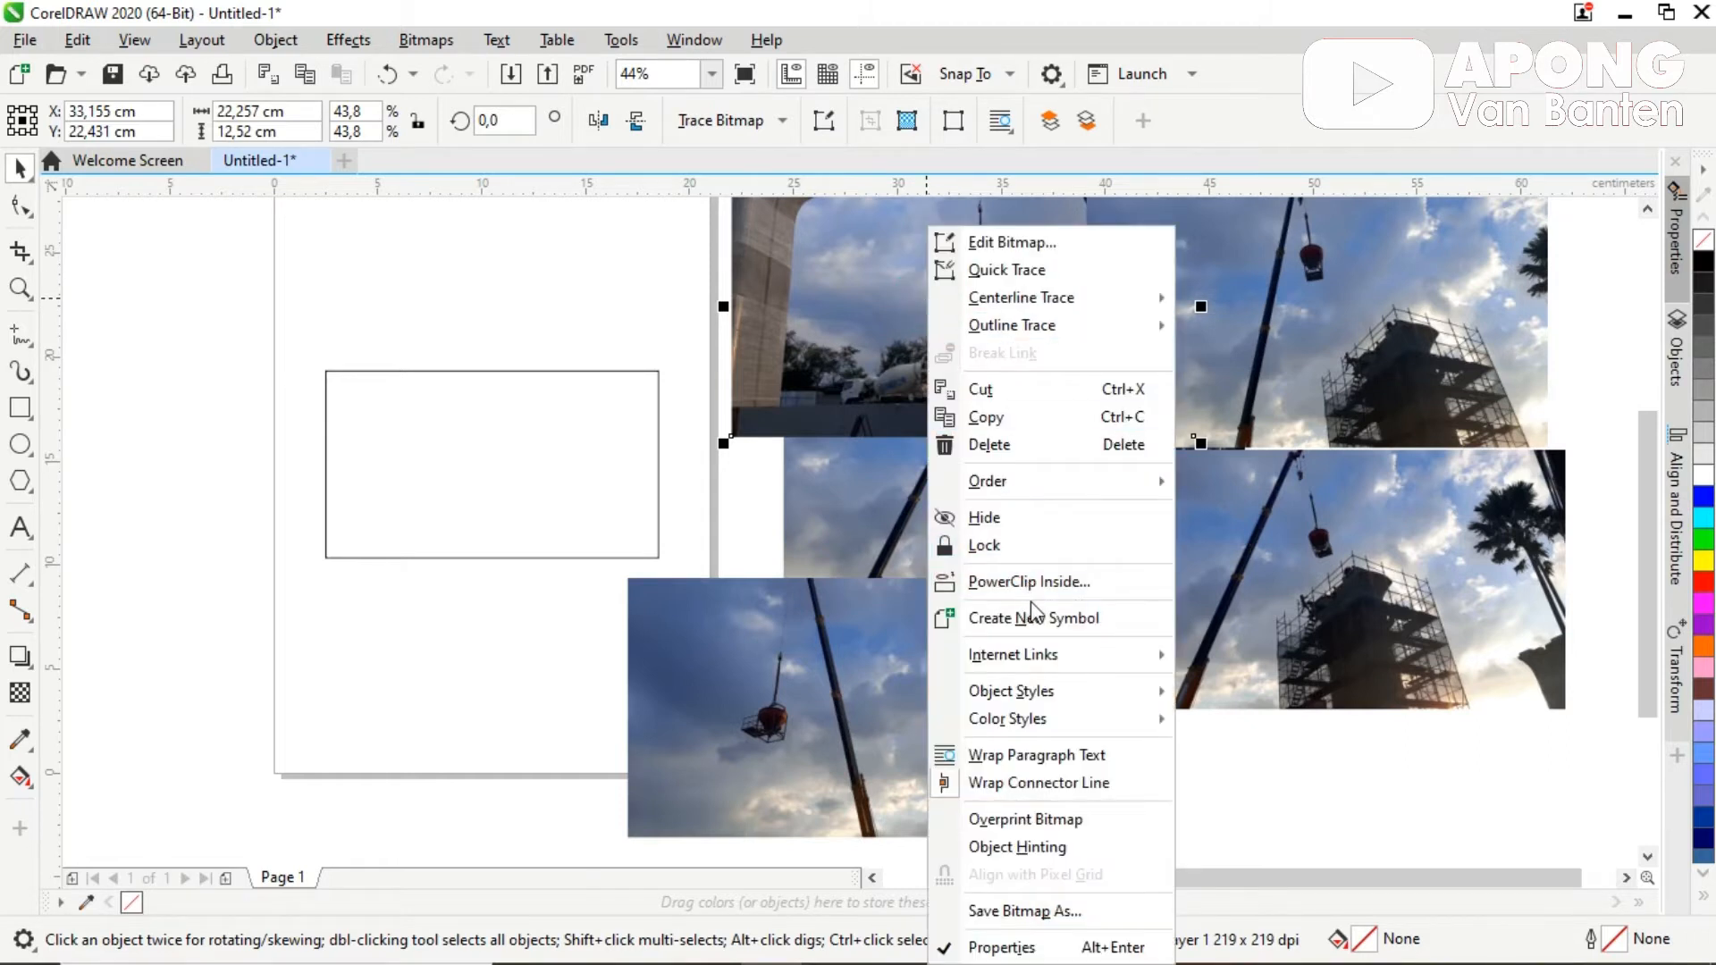
{"action": "left_click", "coordinate": [1066, 582]}
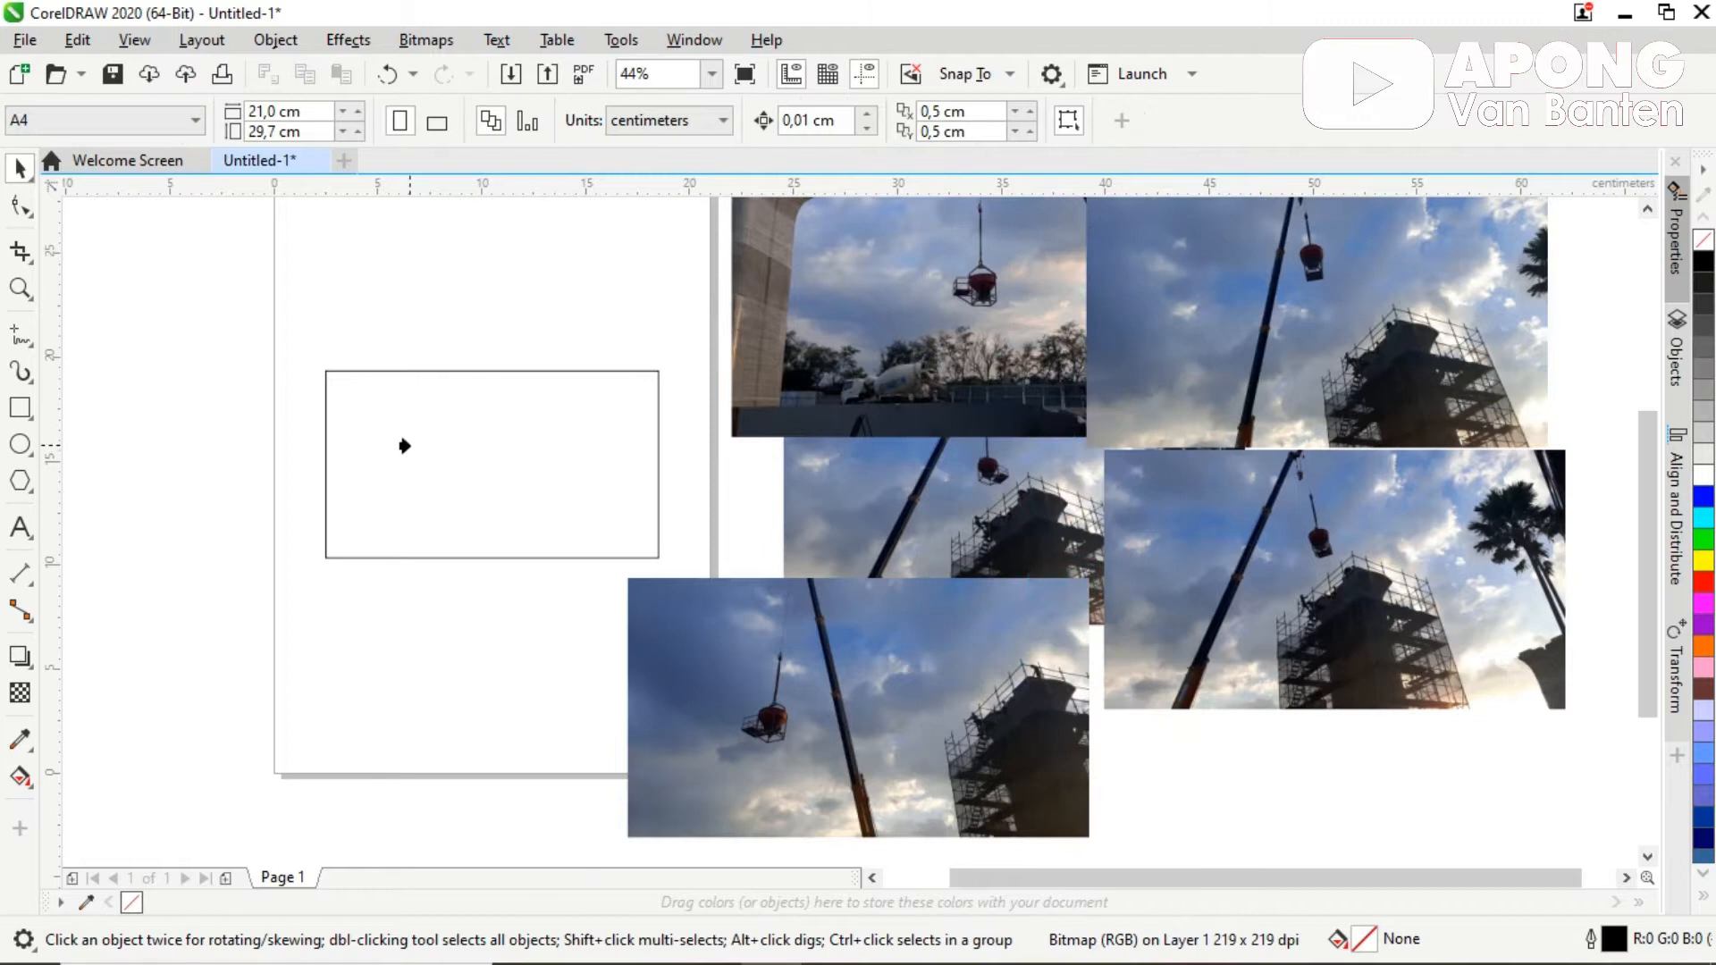
{"action": "left_click", "coordinate": [404, 445]}
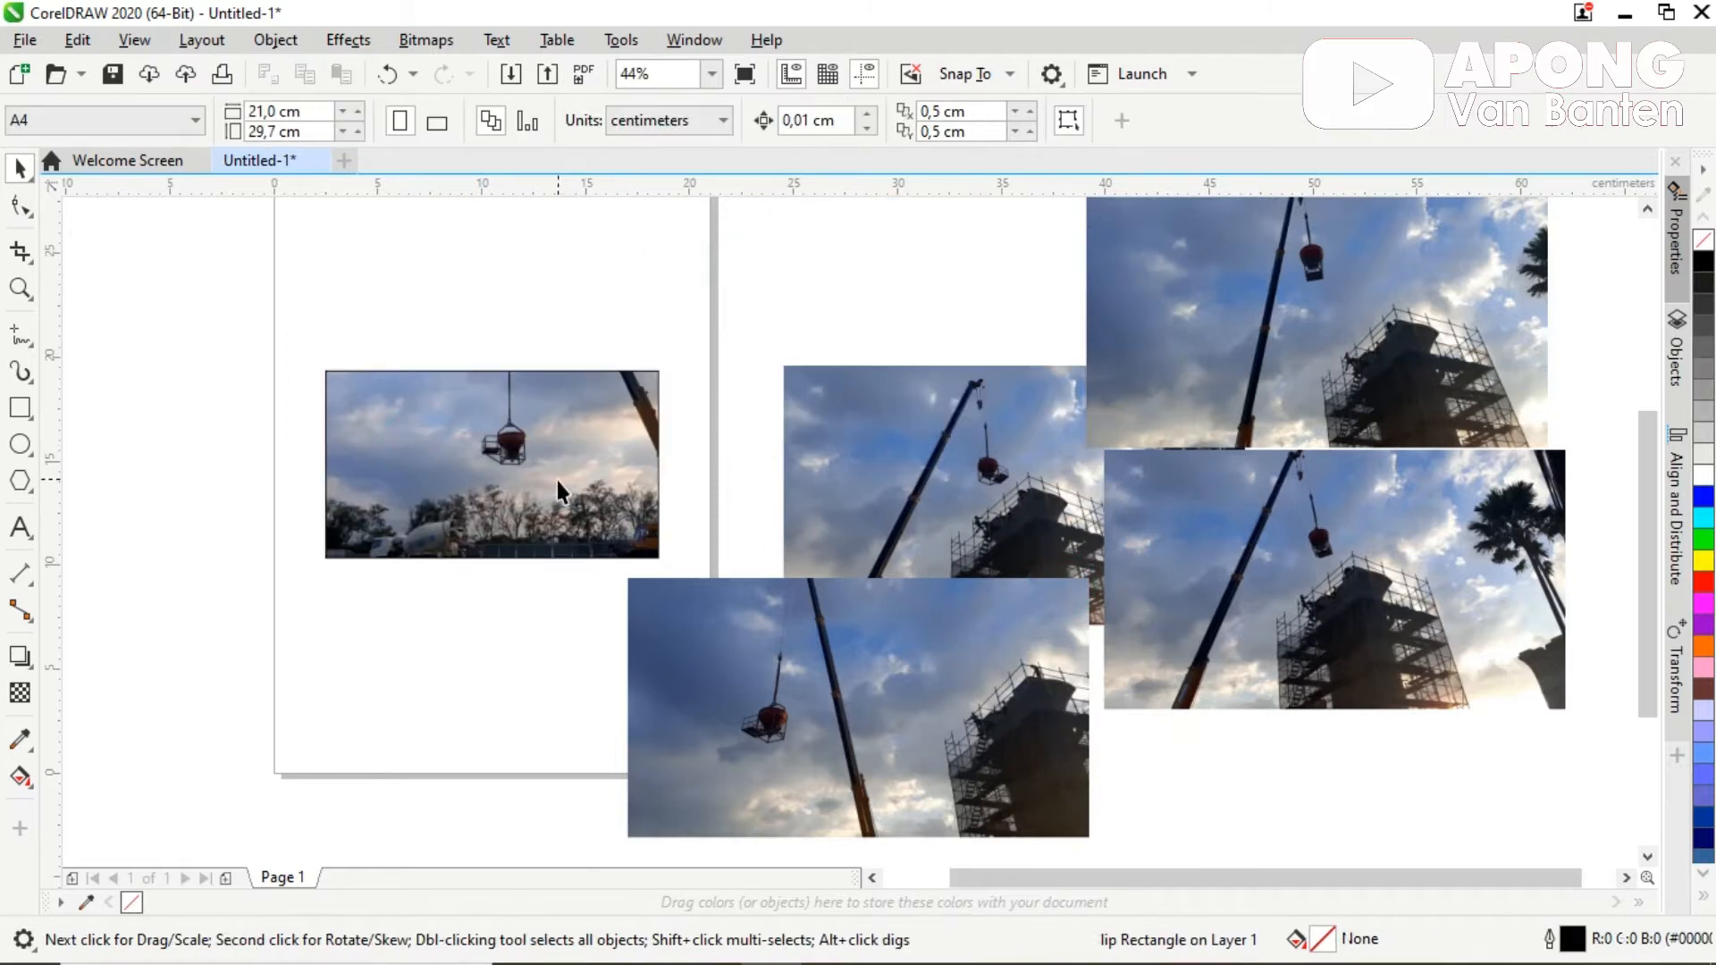
Step: Edit the PowerClip contents and scale the photo down about its center to about 17.5 × 9.9 cm
{"action": "left_click", "coordinate": [538, 482]}
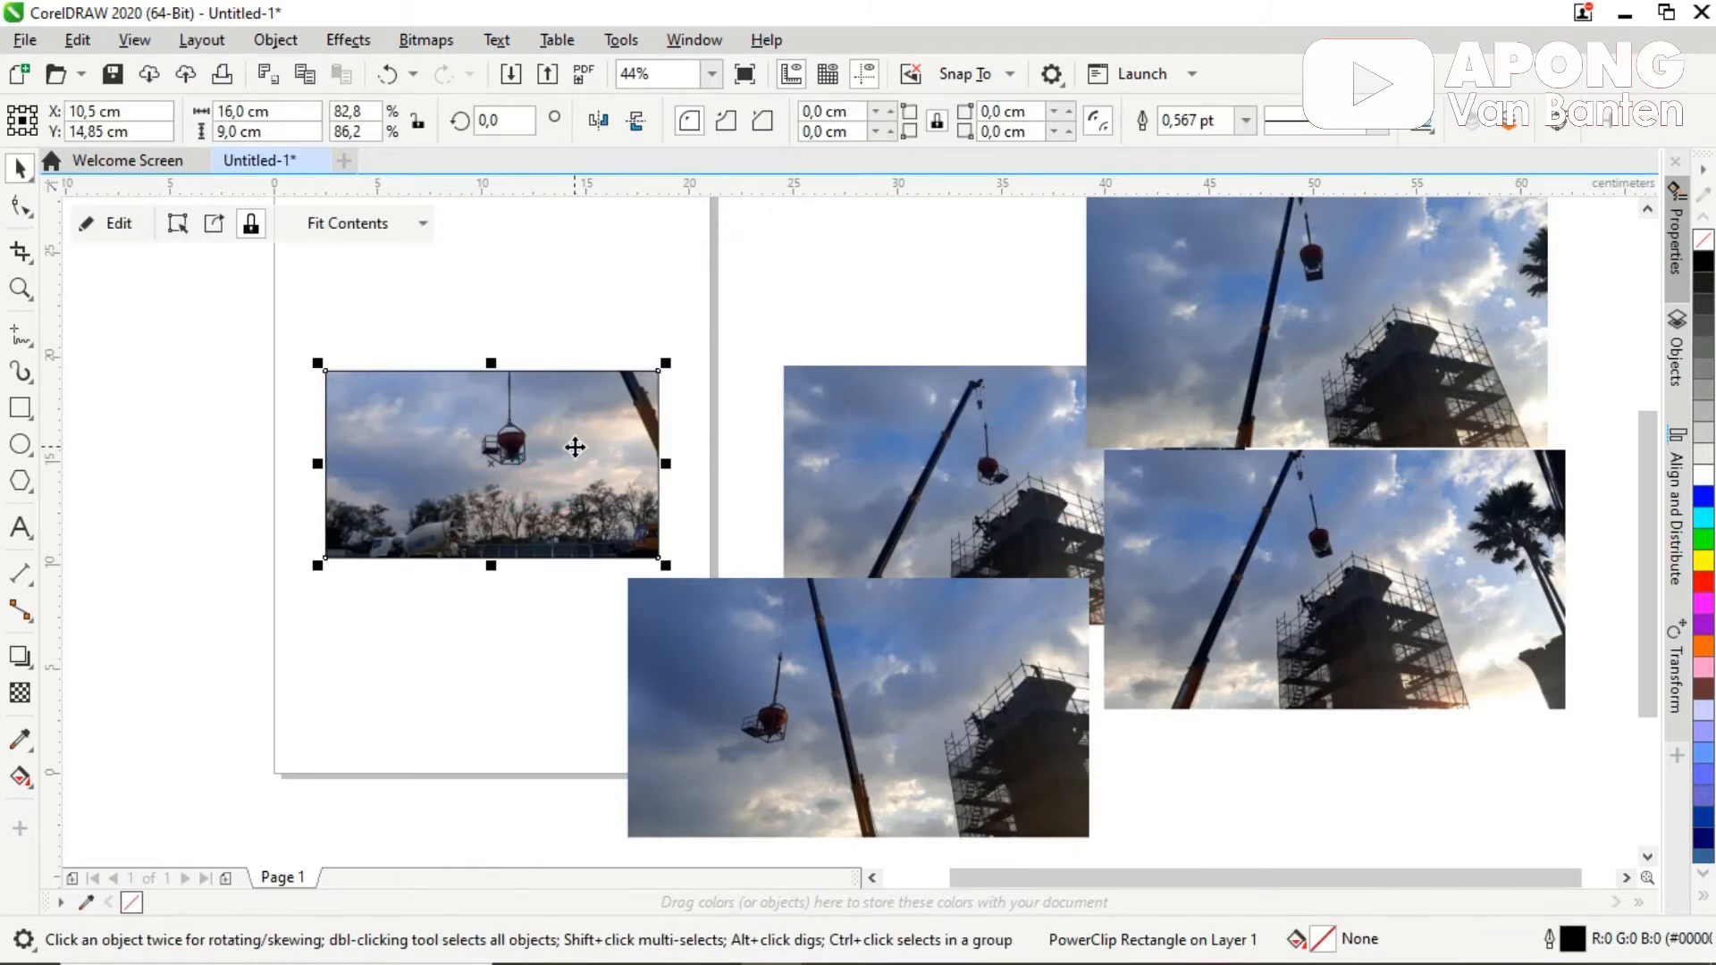
{"action": "right_click", "coordinate": [587, 410]}
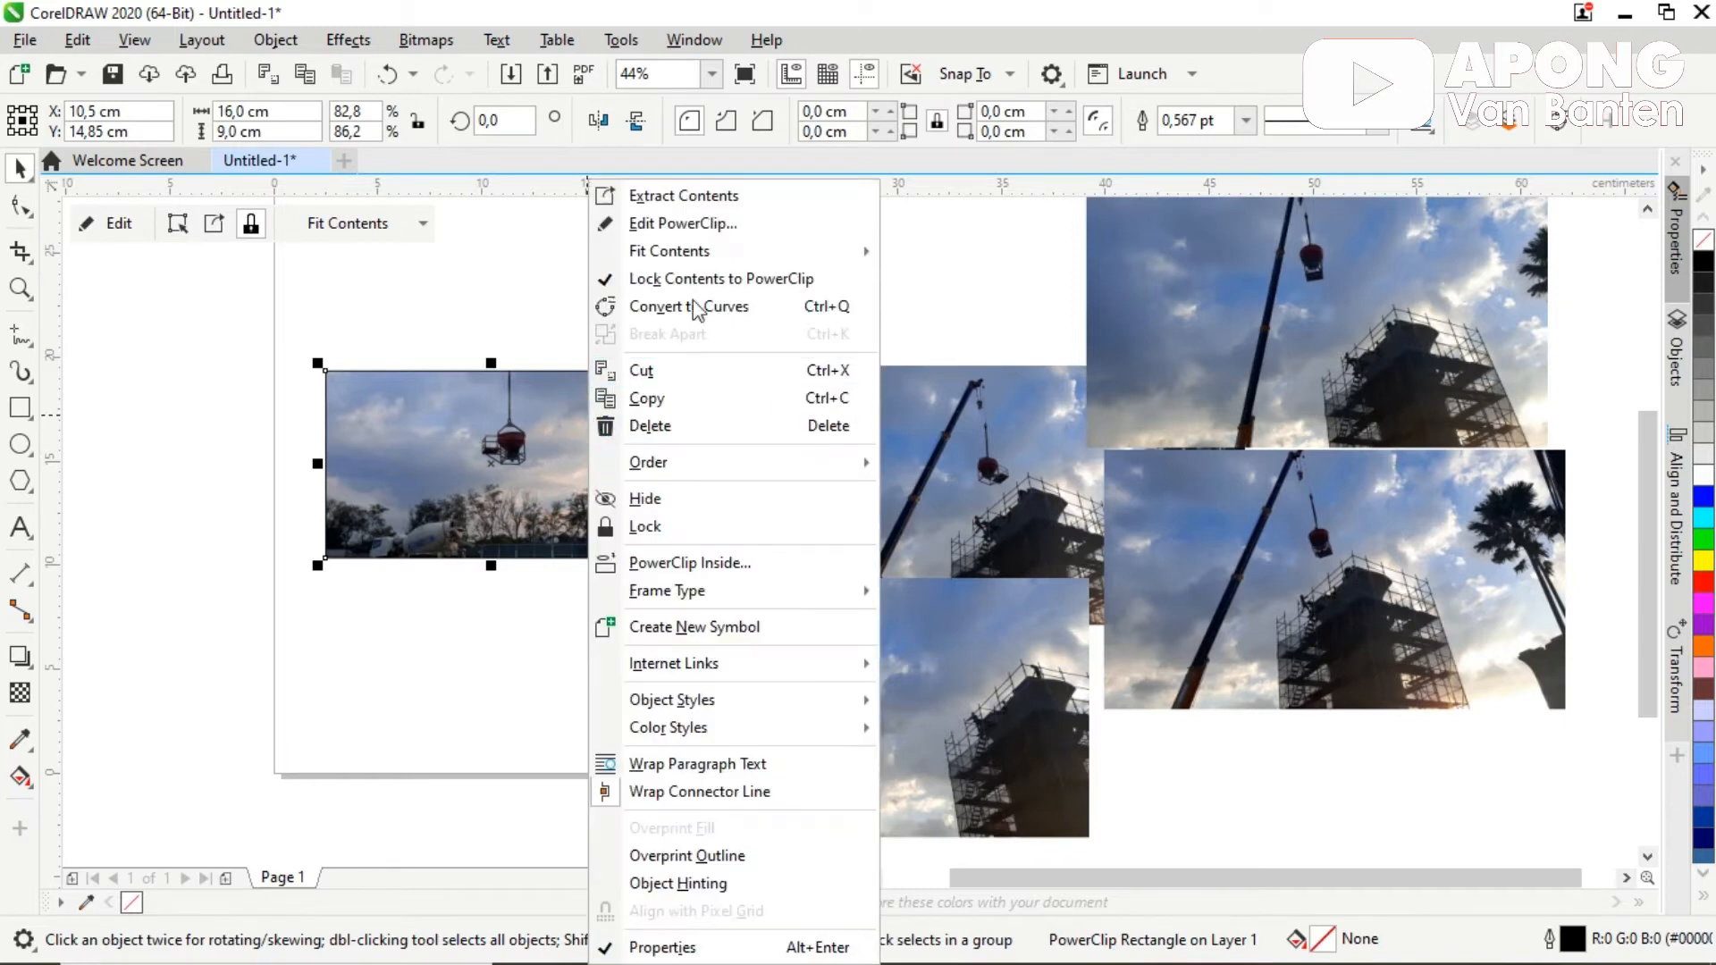
{"action": "left_click", "coordinate": [247, 413]}
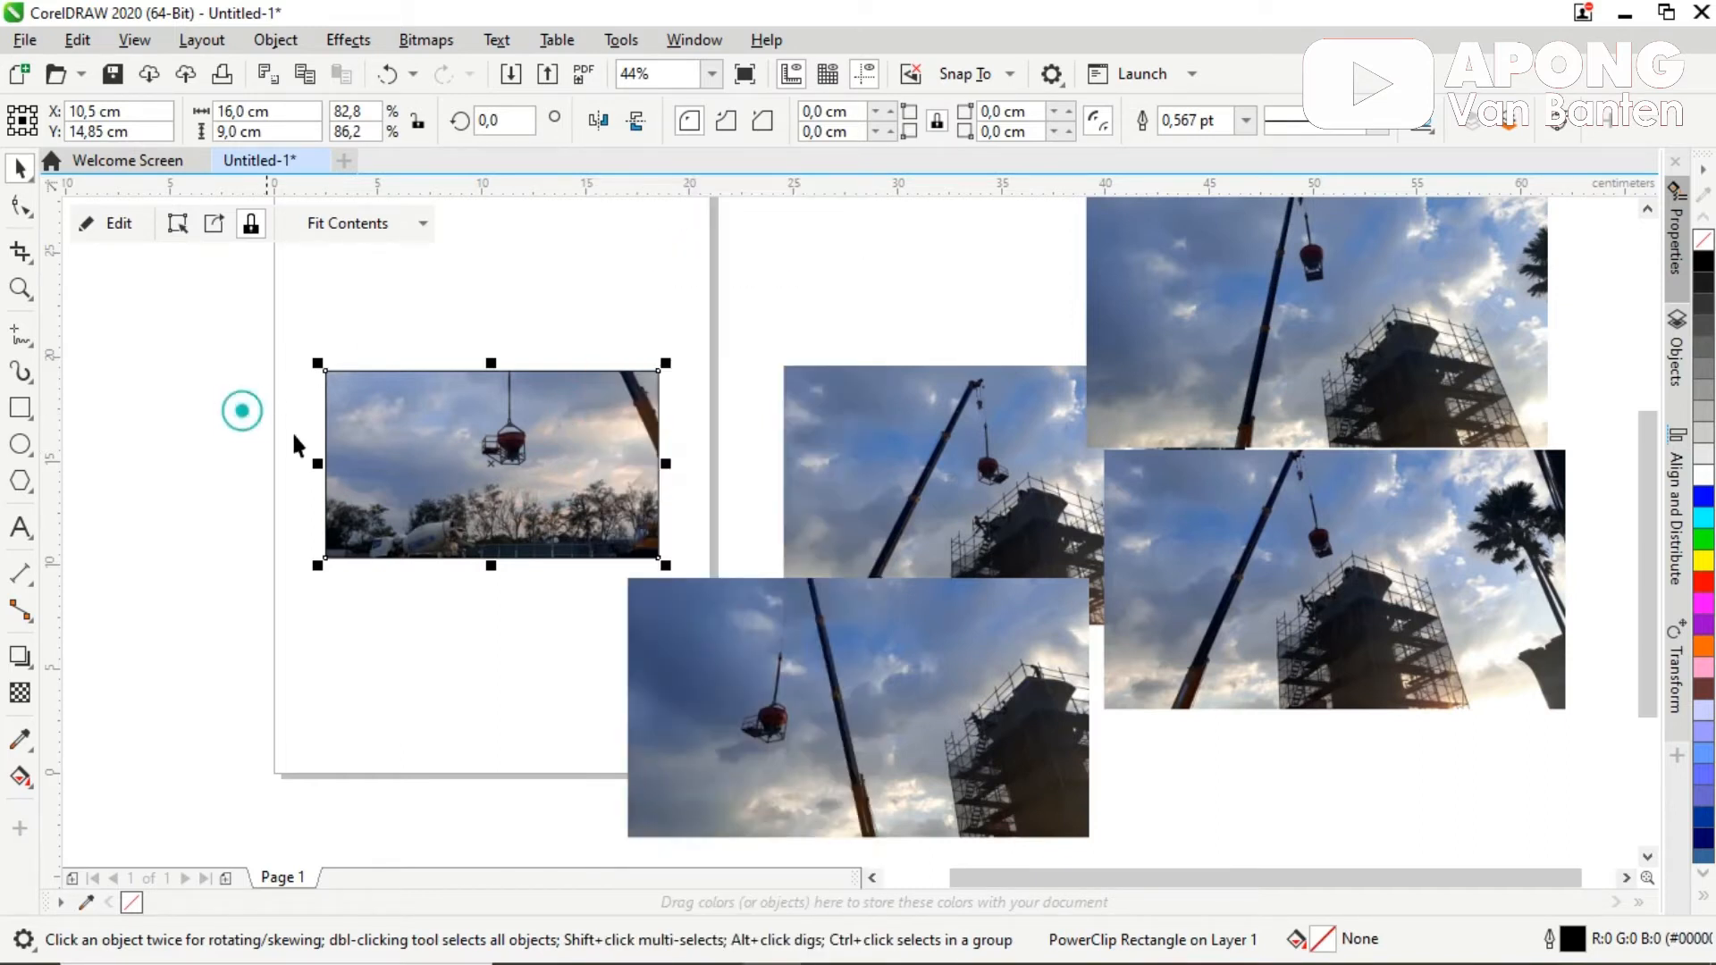
{"action": "left_click", "coordinate": [116, 227]}
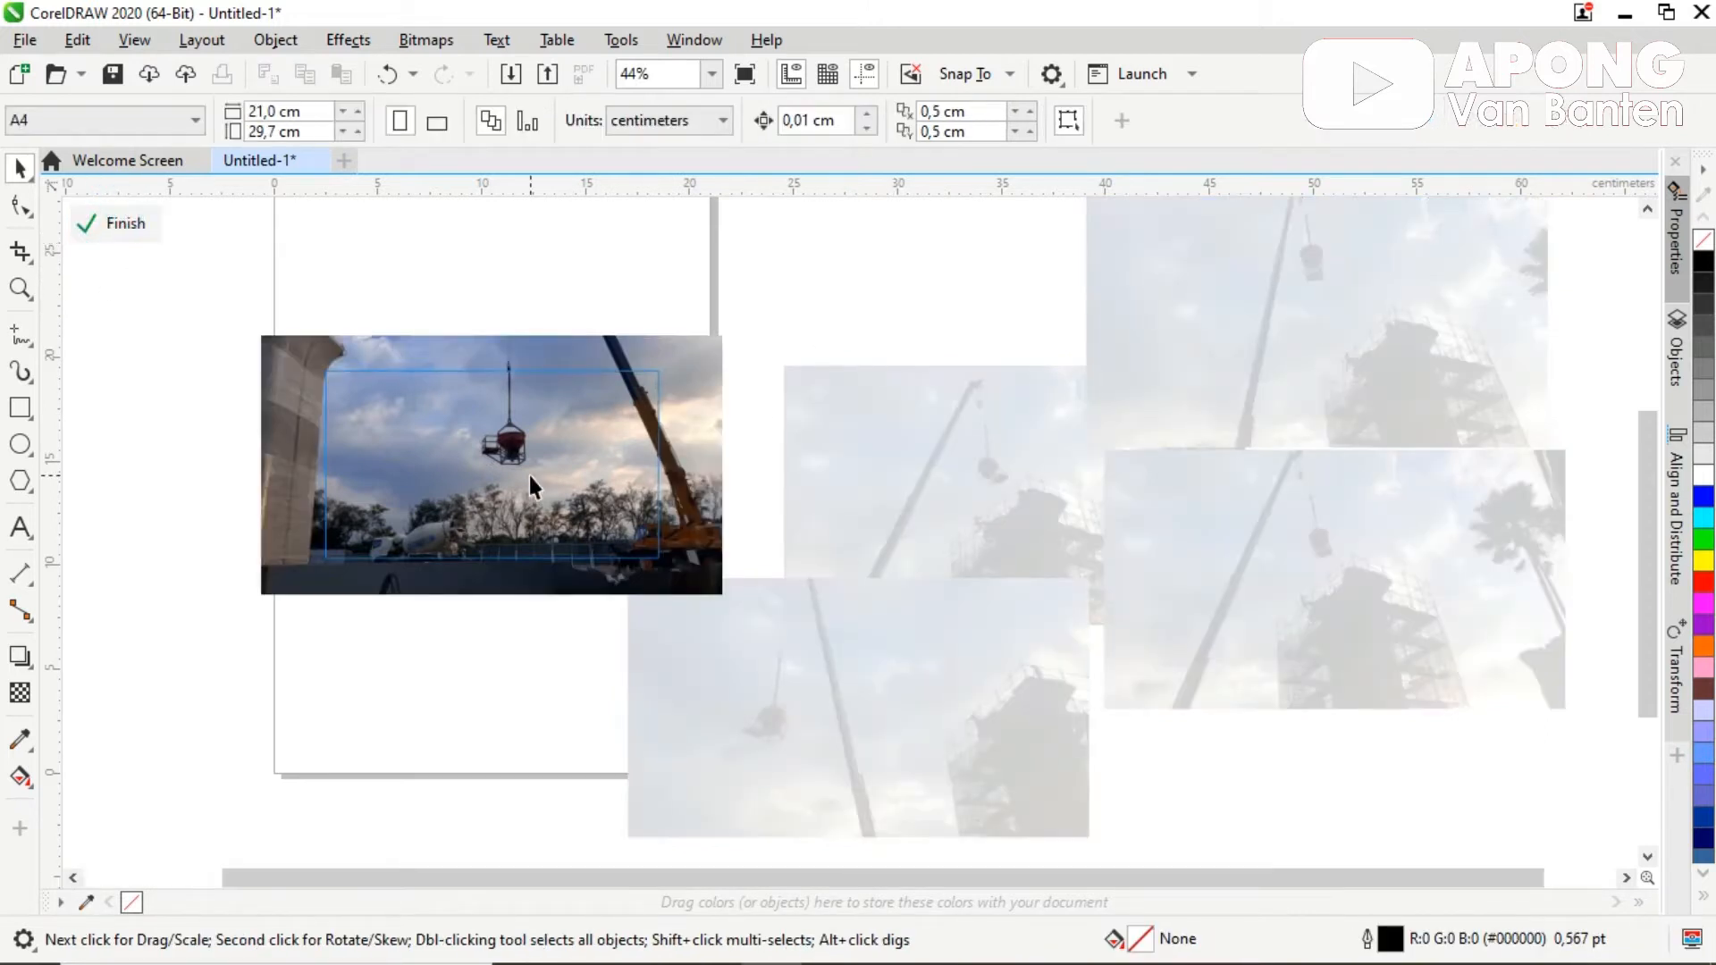
{"action": "key", "text": "z"}
{"action": "left_click_drag", "start_coordinate": [211, 277], "coordinate": [989, 706]}
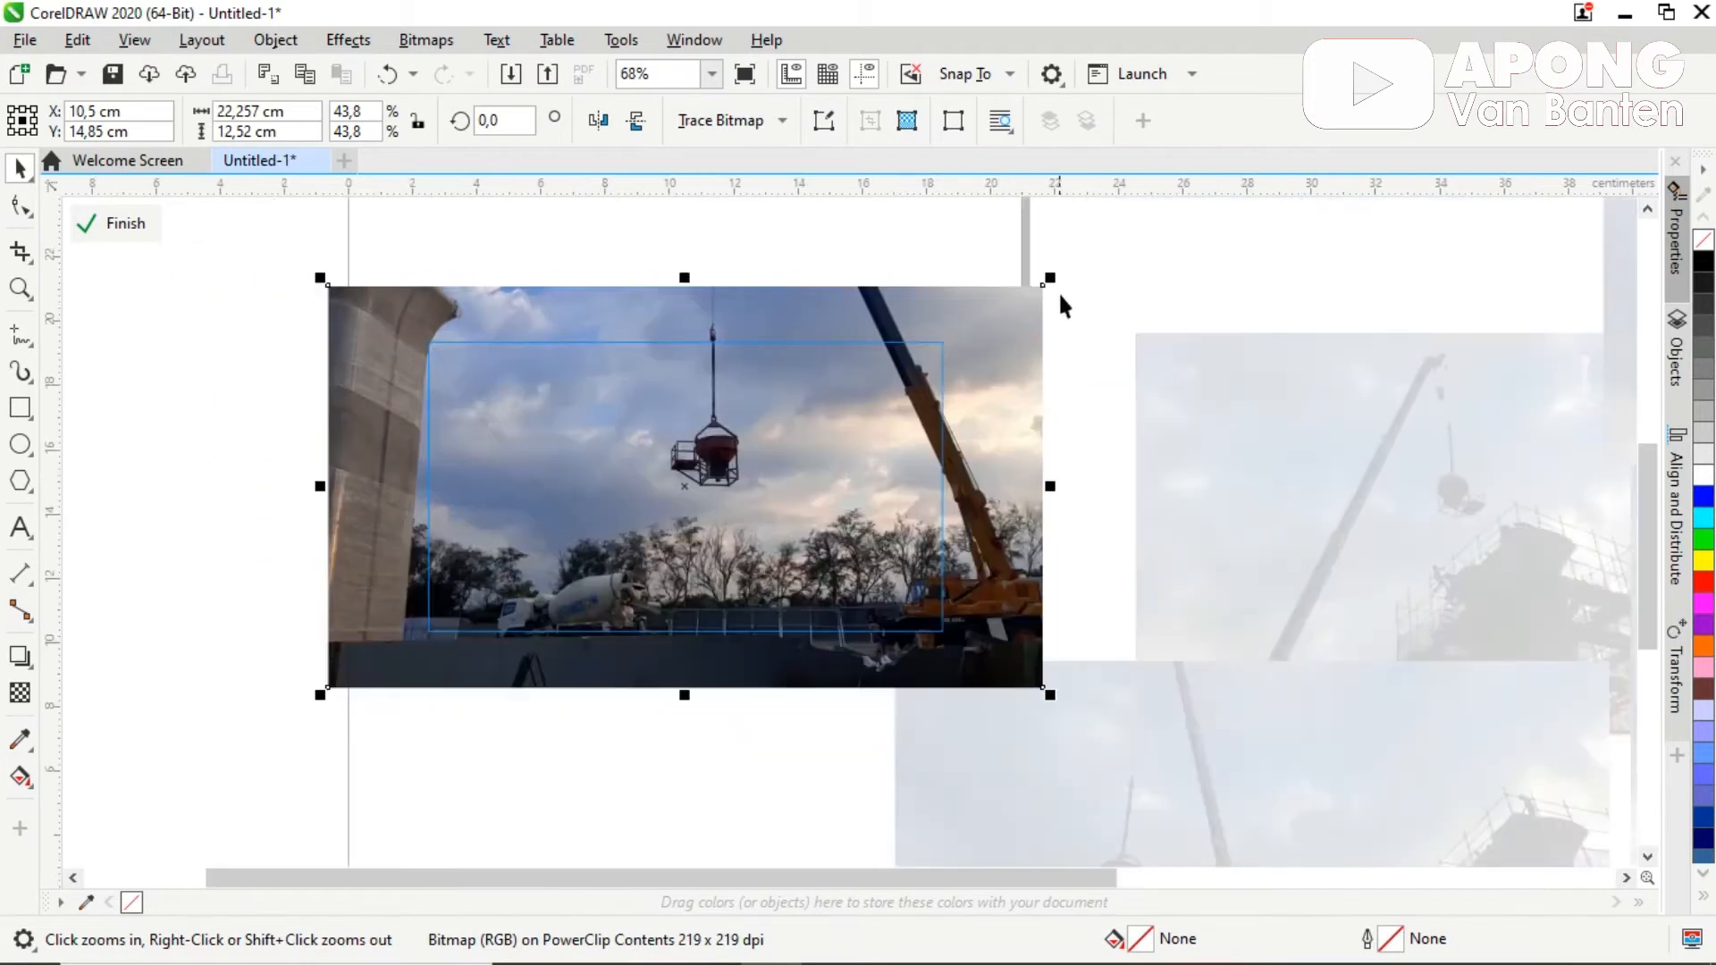
{"action": "left_click_drag", "start_coordinate": [1054, 275], "coordinate": [1054, 313]}
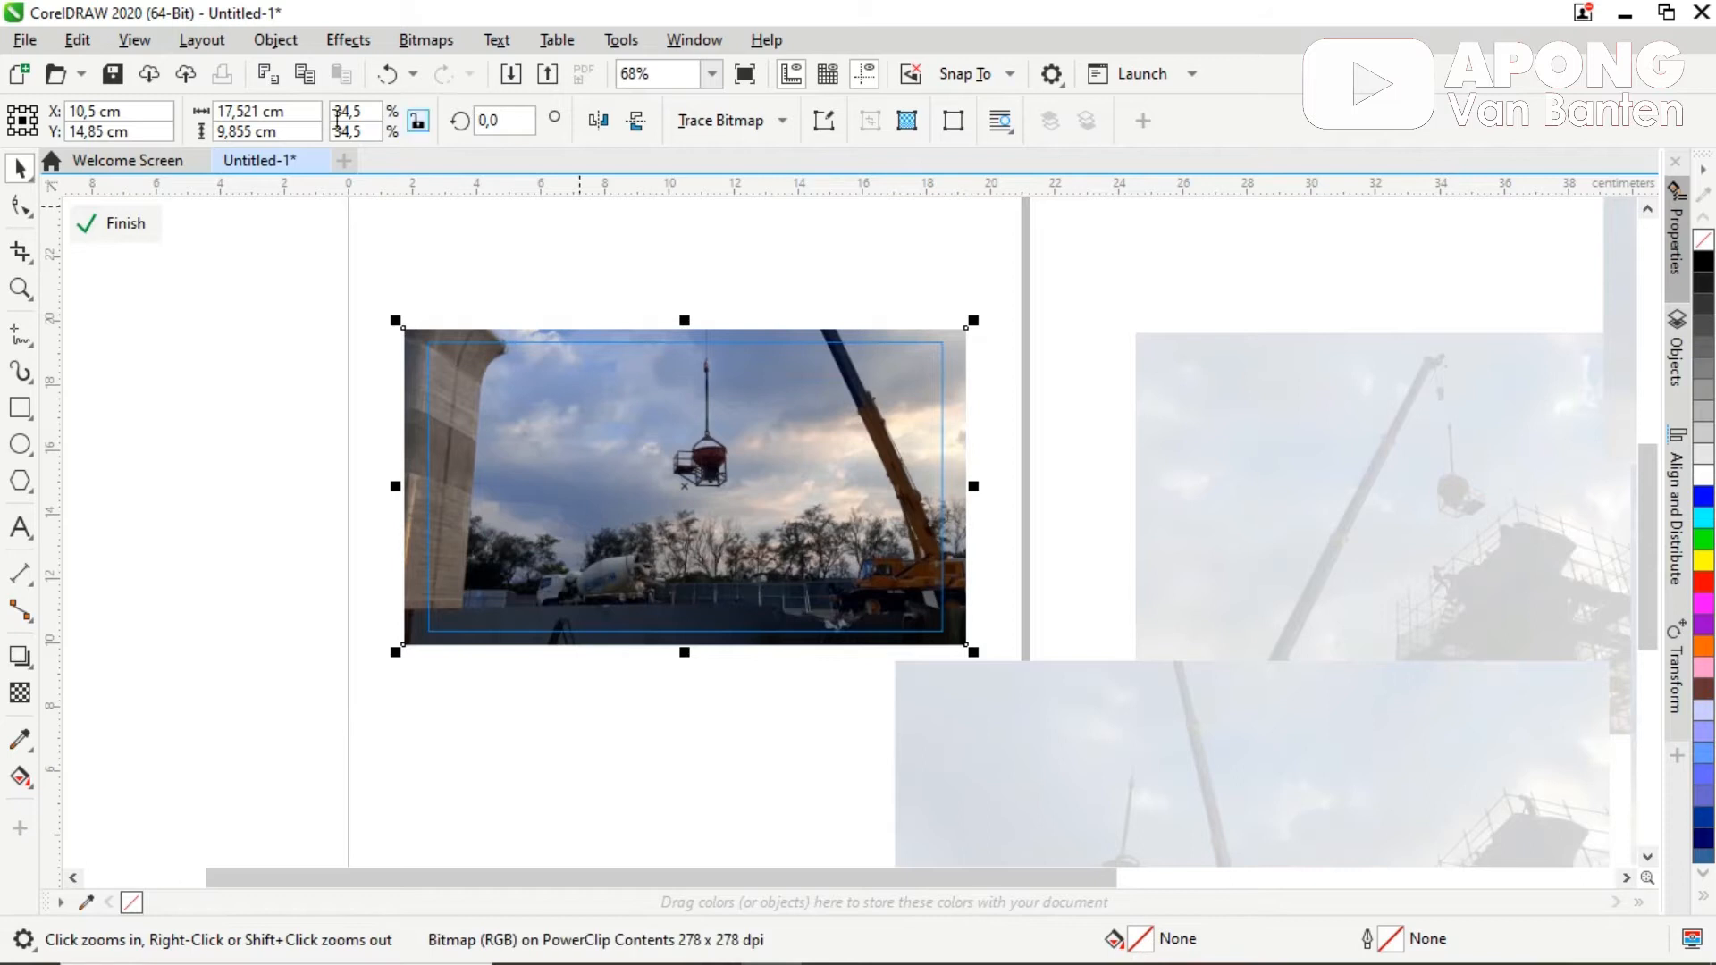
{"action": "left_click", "coordinate": [351, 40]}
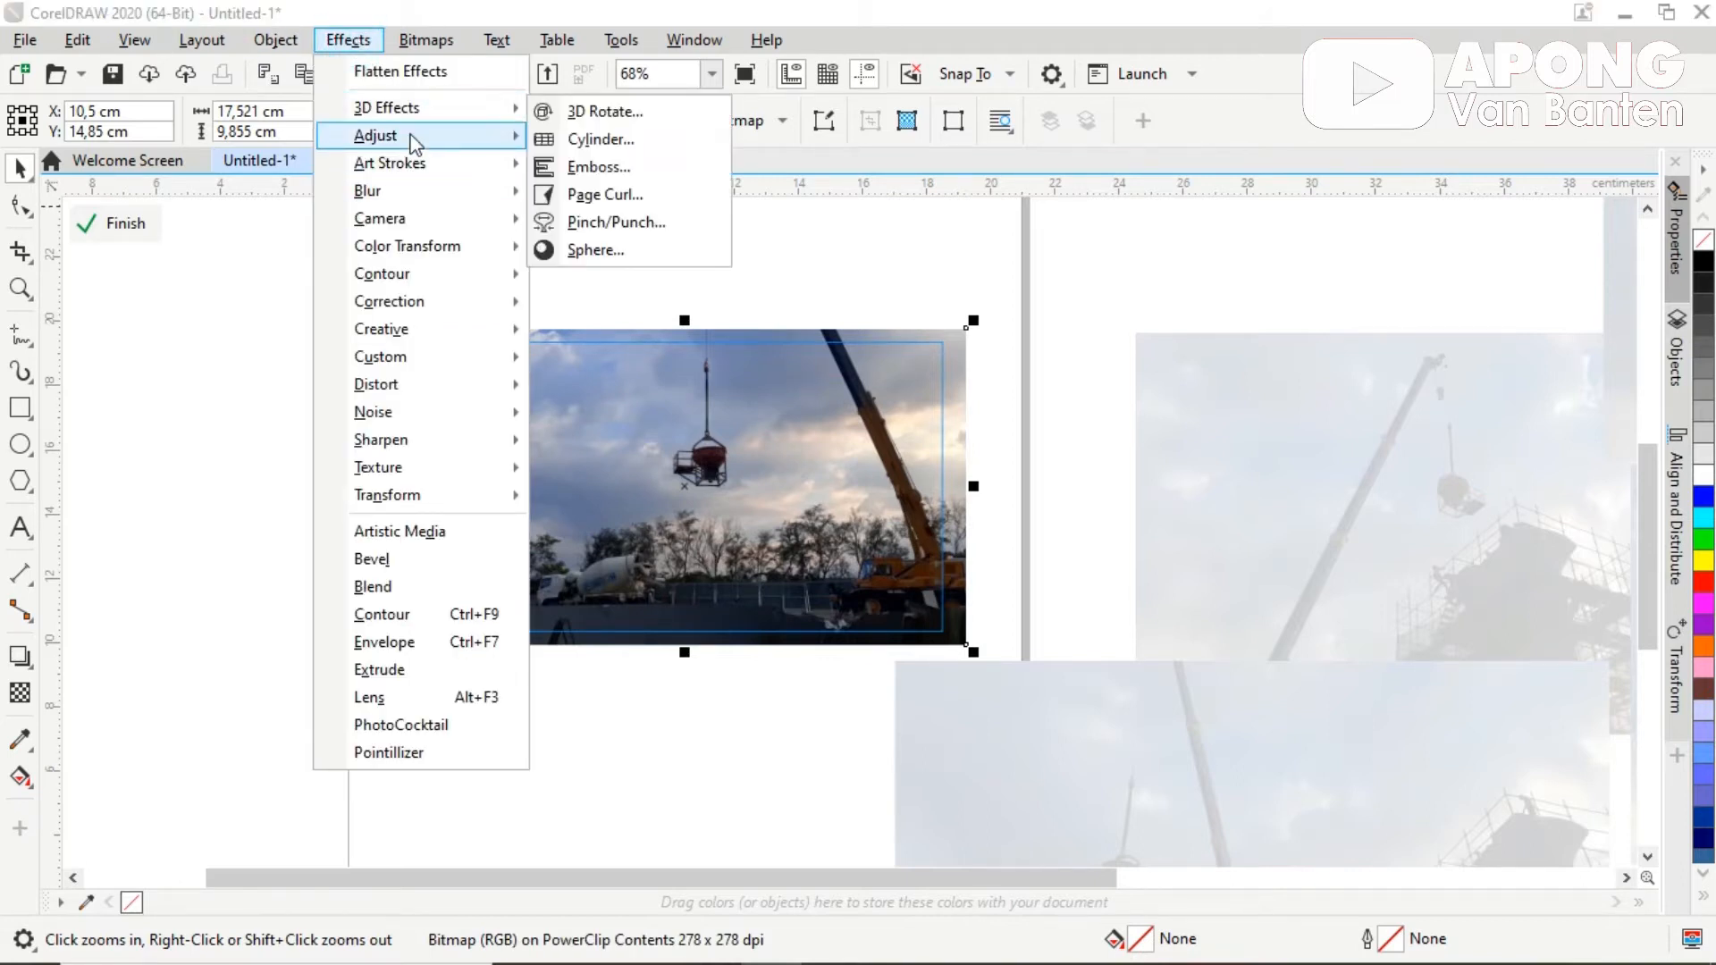
{"action": "mouse_move", "coordinate": [412, 141]}
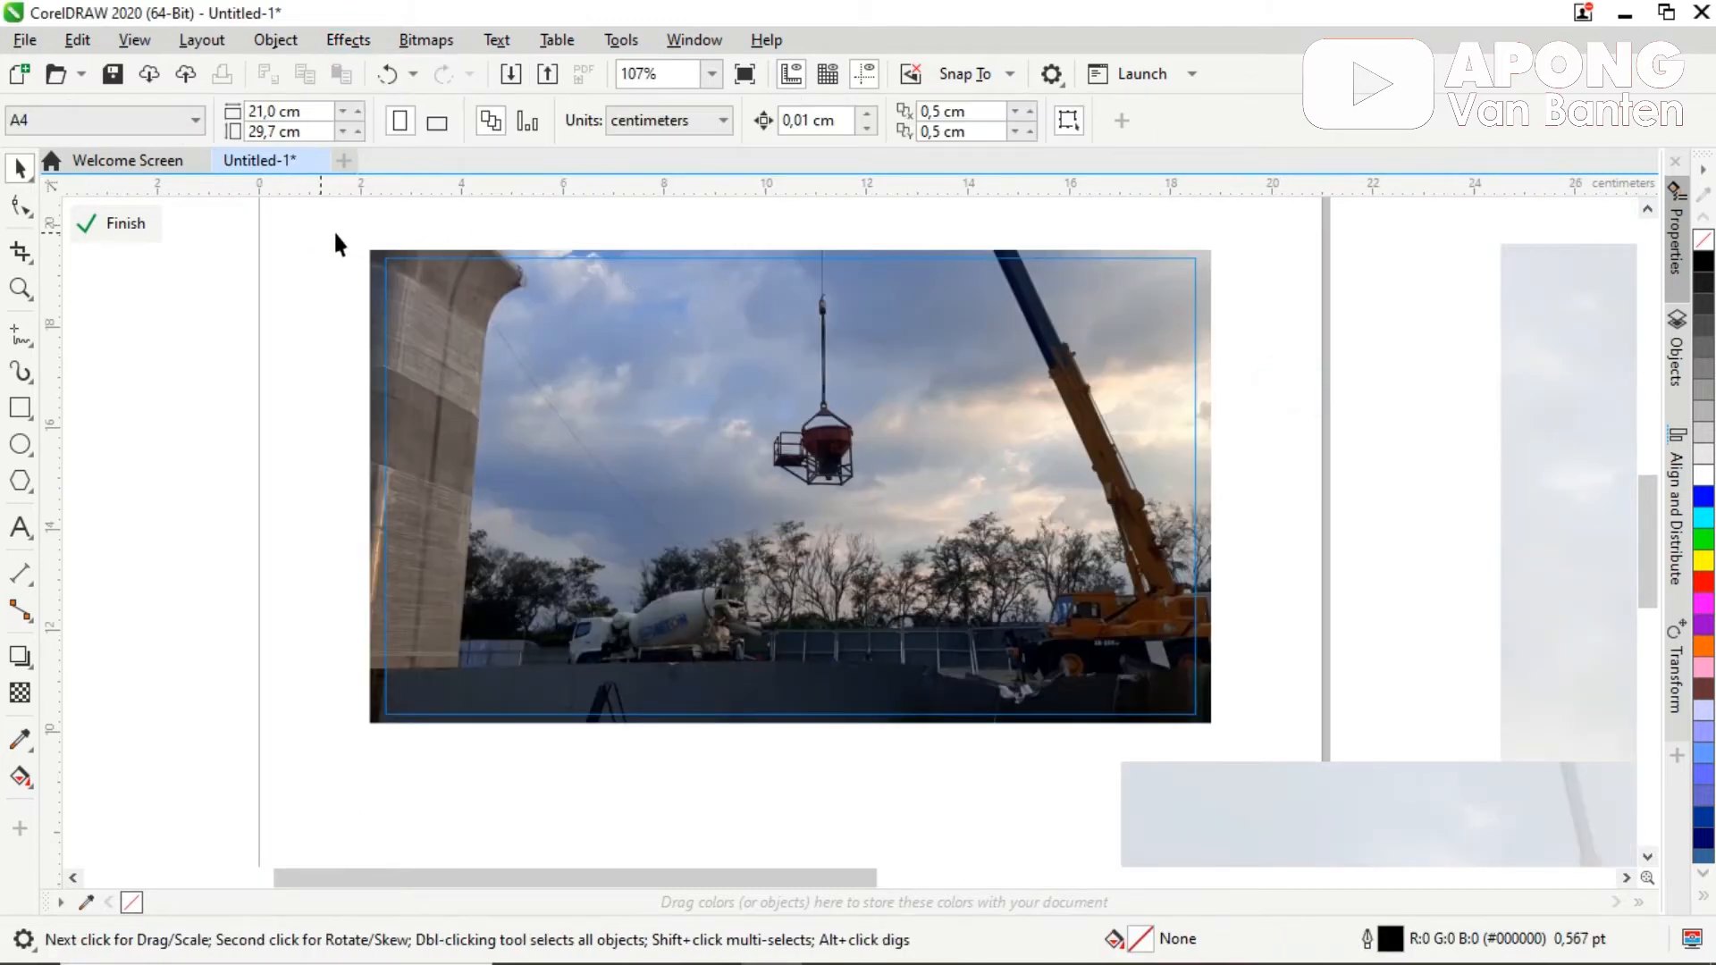
Step: Fade out the photo's lower edge with a vertical fountain transparency starting just above the ground
{"action": "left_click", "coordinate": [924, 516]}
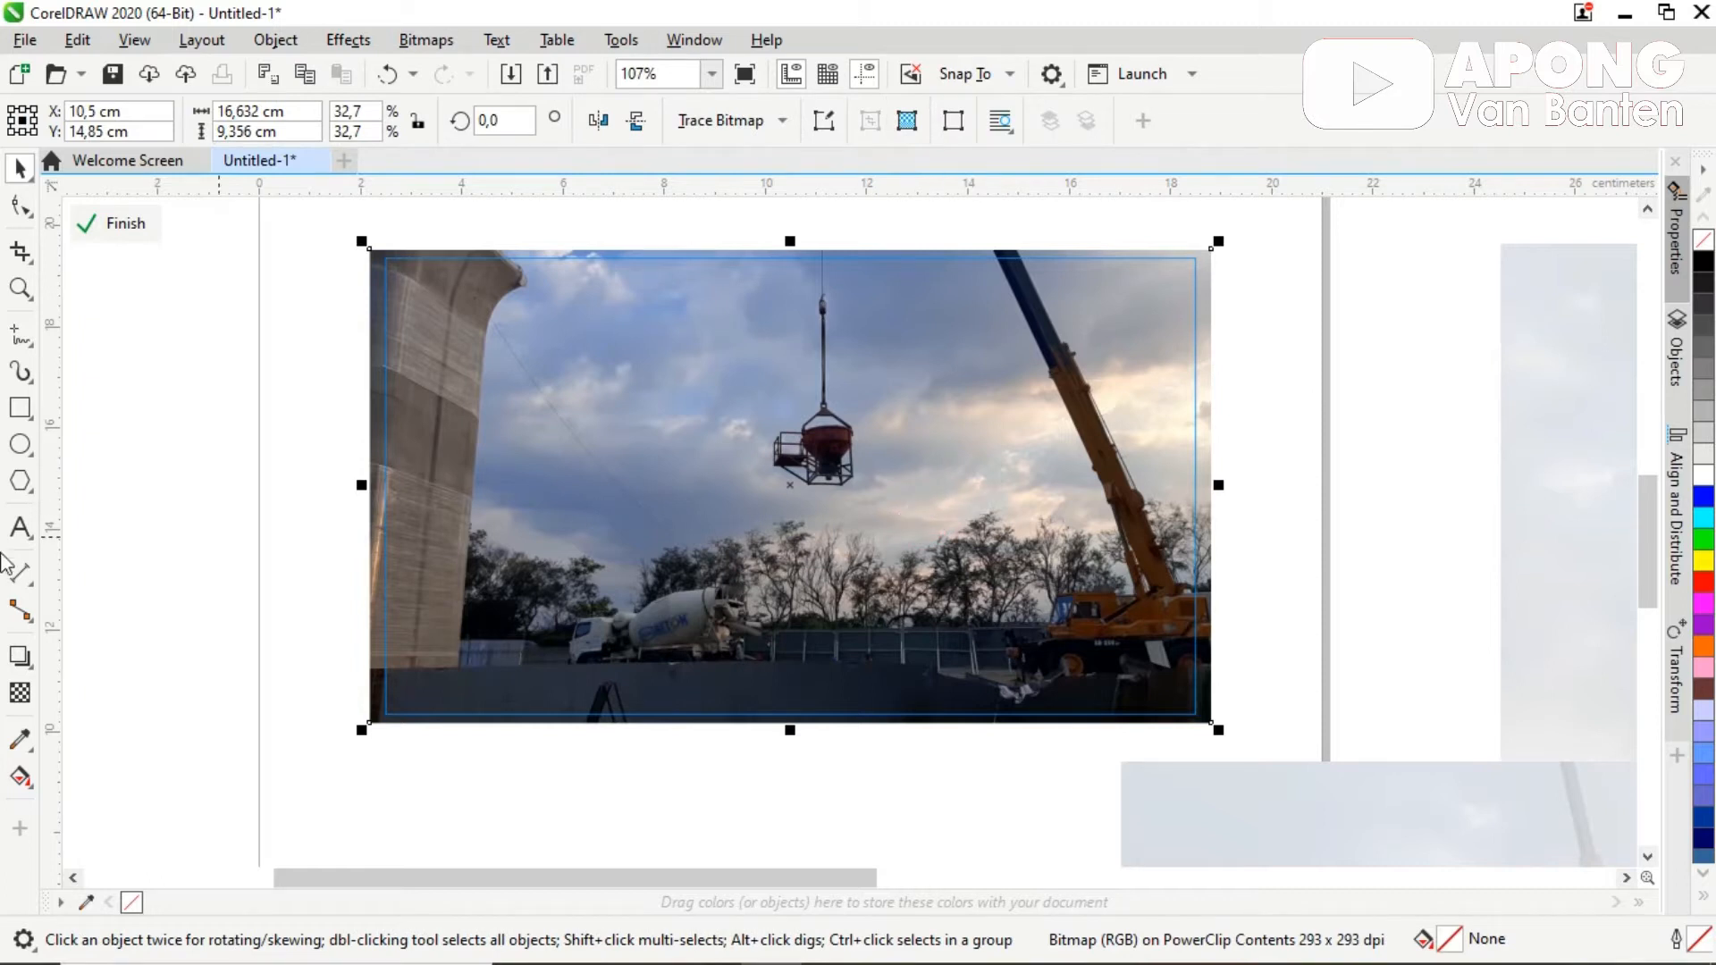
{"action": "left_click", "coordinate": [20, 693]}
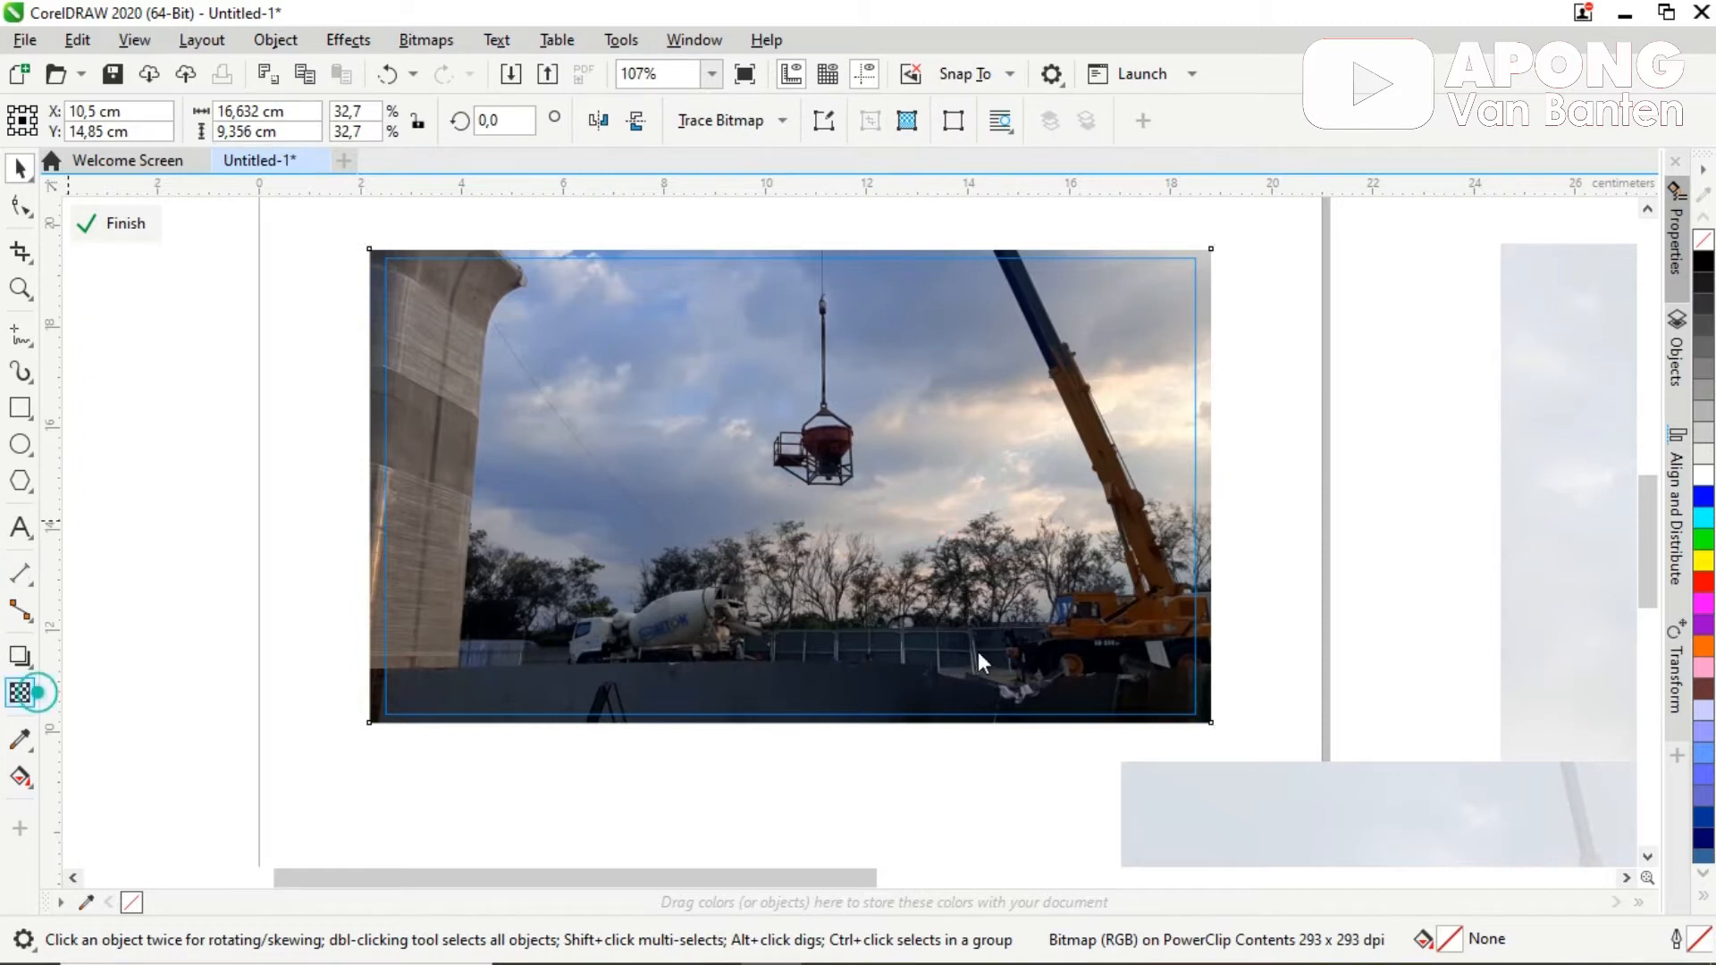
{"action": "left_click_drag", "start_coordinate": [833, 593], "coordinate": [833, 700]}
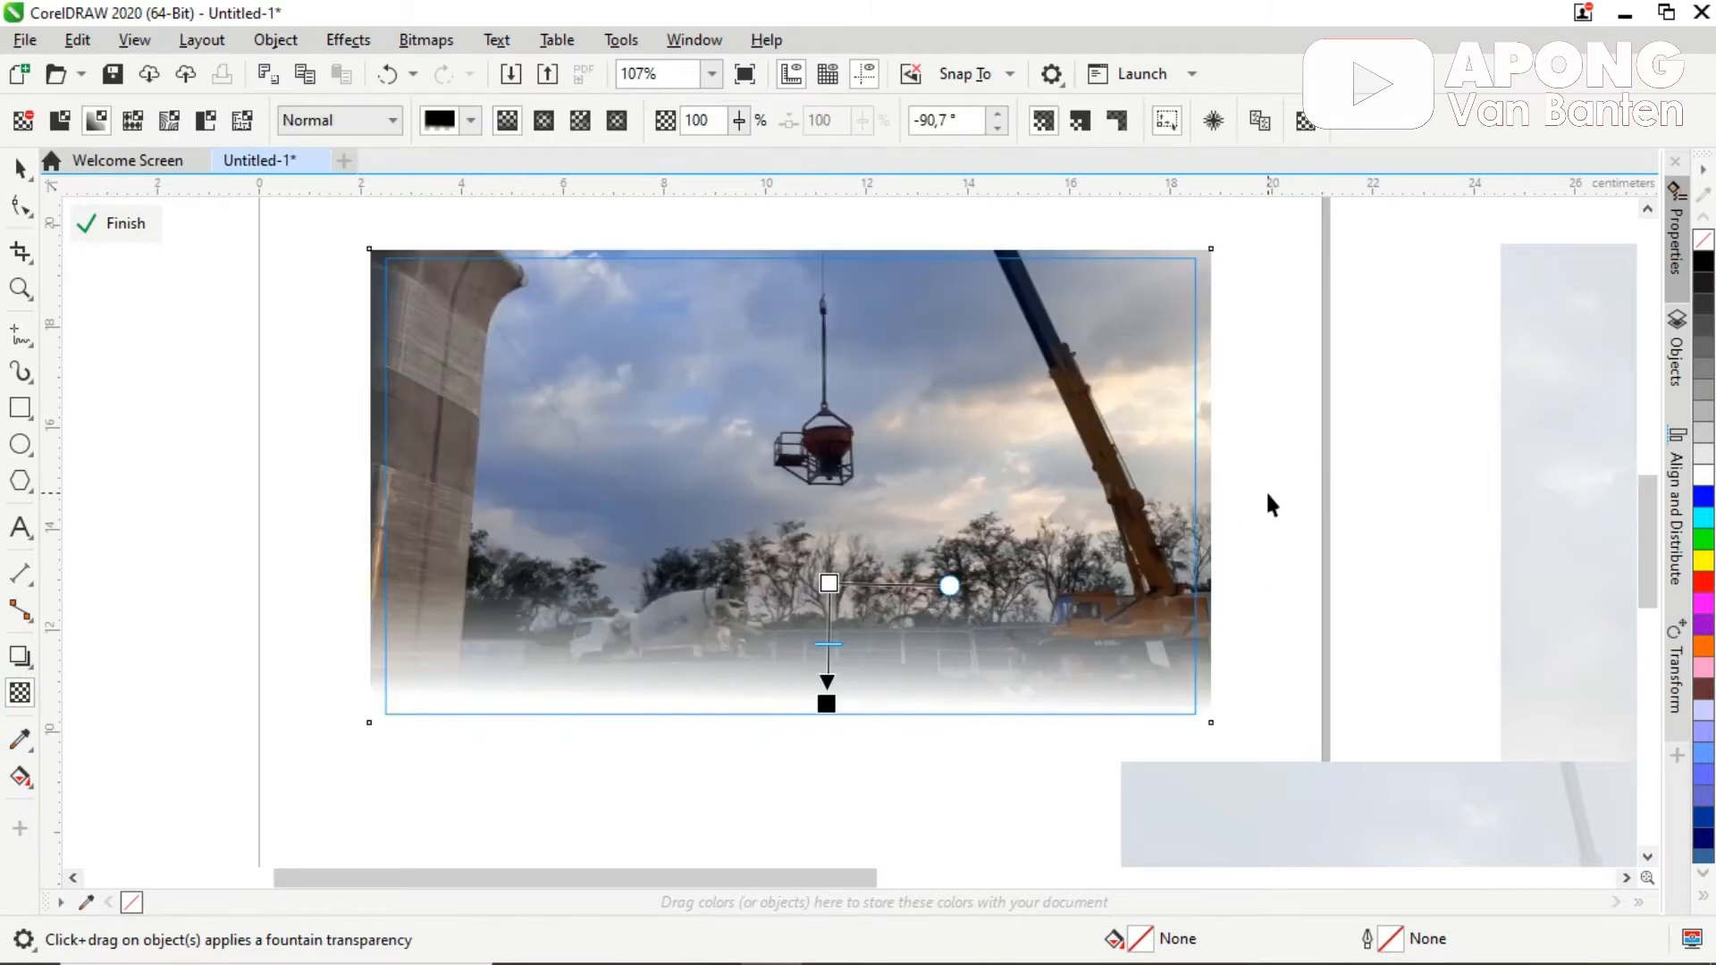
{"action": "key", "text": "space"}
Step: Convert the faded photo to a 200 dpi RGB bitmap with transparent background and finish editing the PowerClip
{"action": "left_click", "coordinate": [433, 39]}
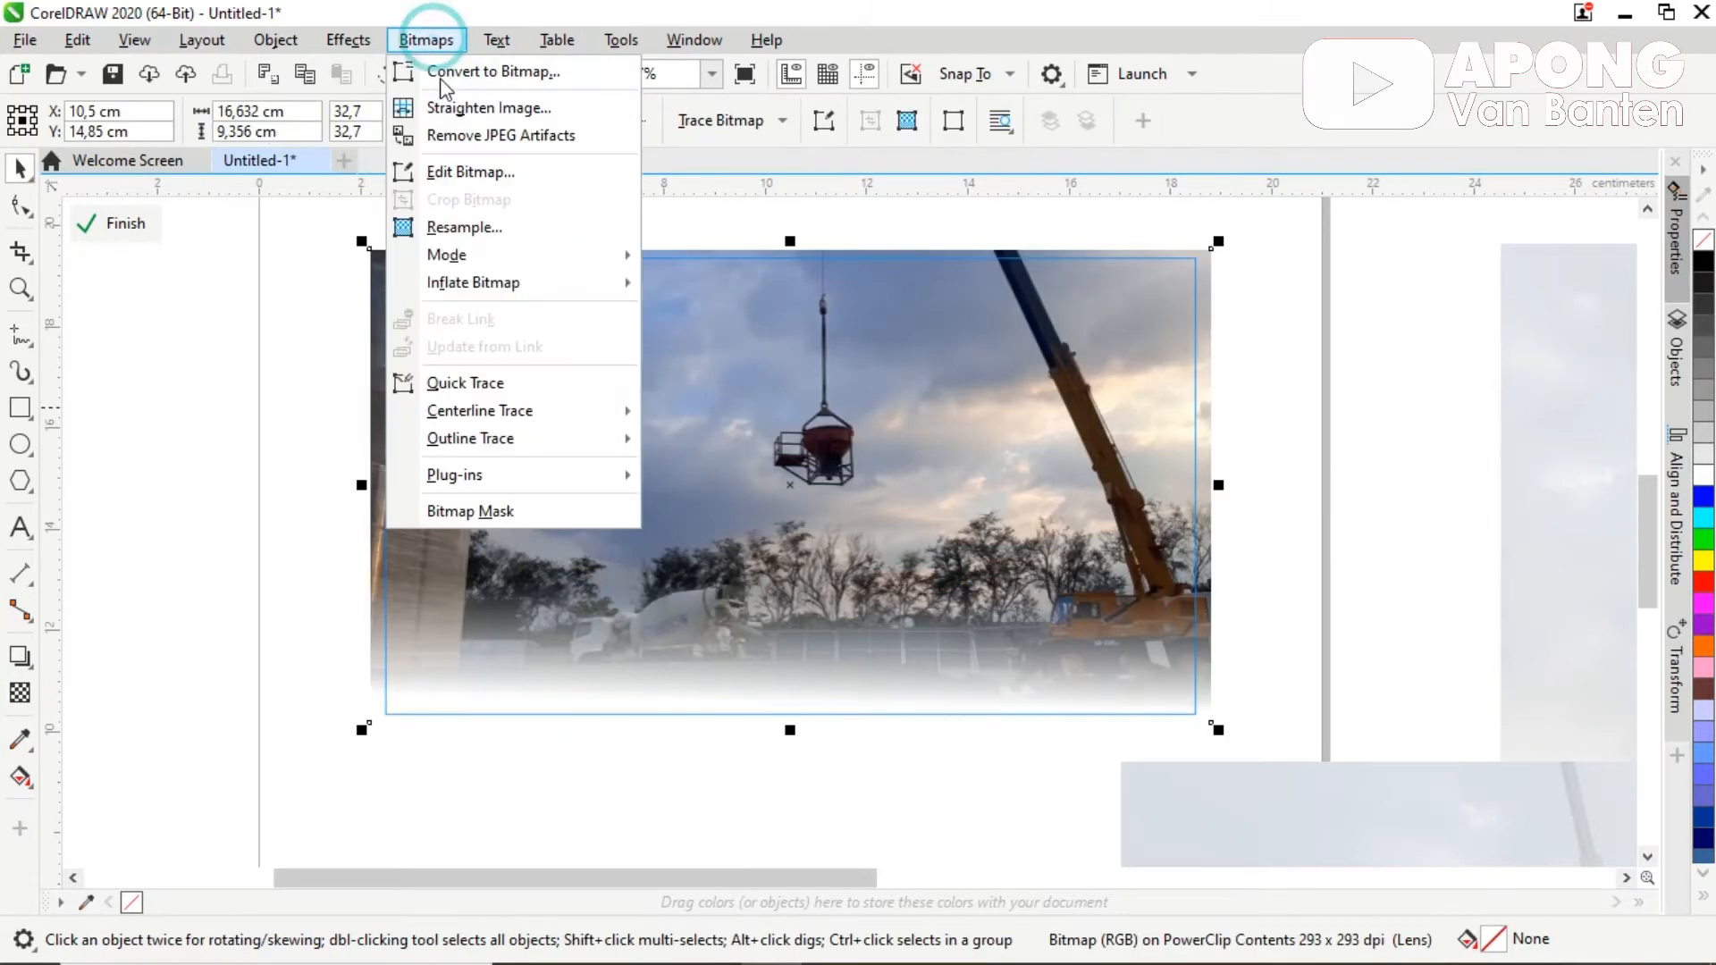
{"action": "left_click", "coordinate": [458, 73]}
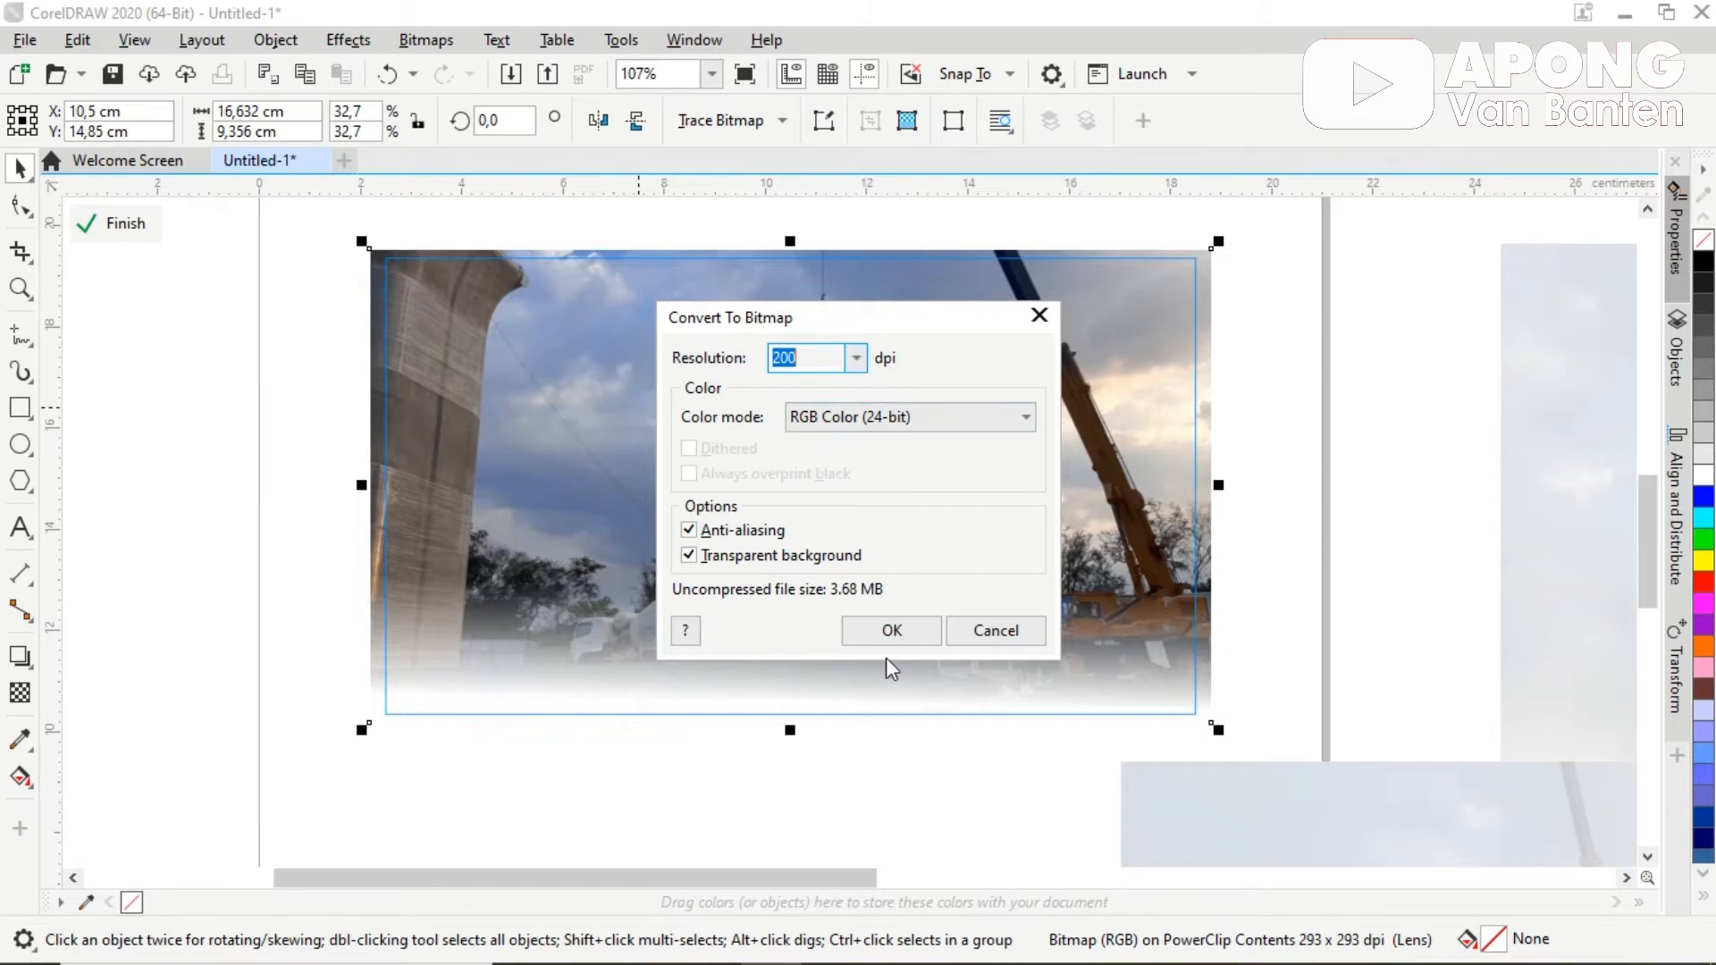
{"action": "left_click", "coordinate": [888, 631]}
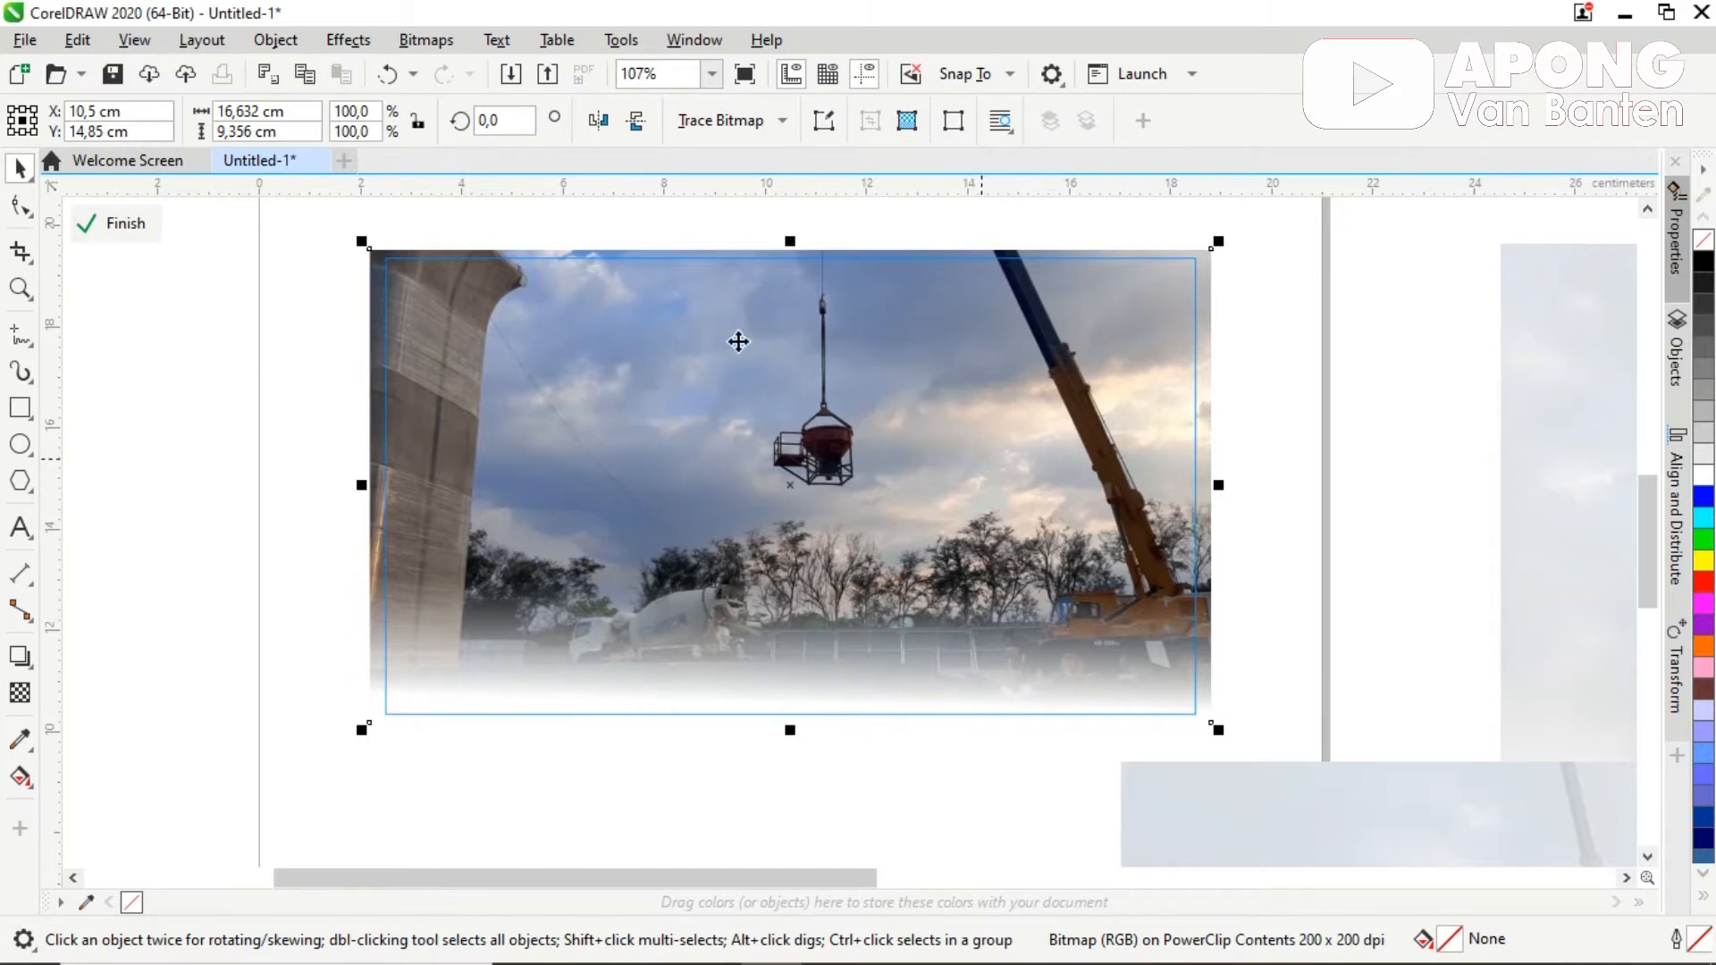
{"action": "right_click", "coordinate": [1028, 395]}
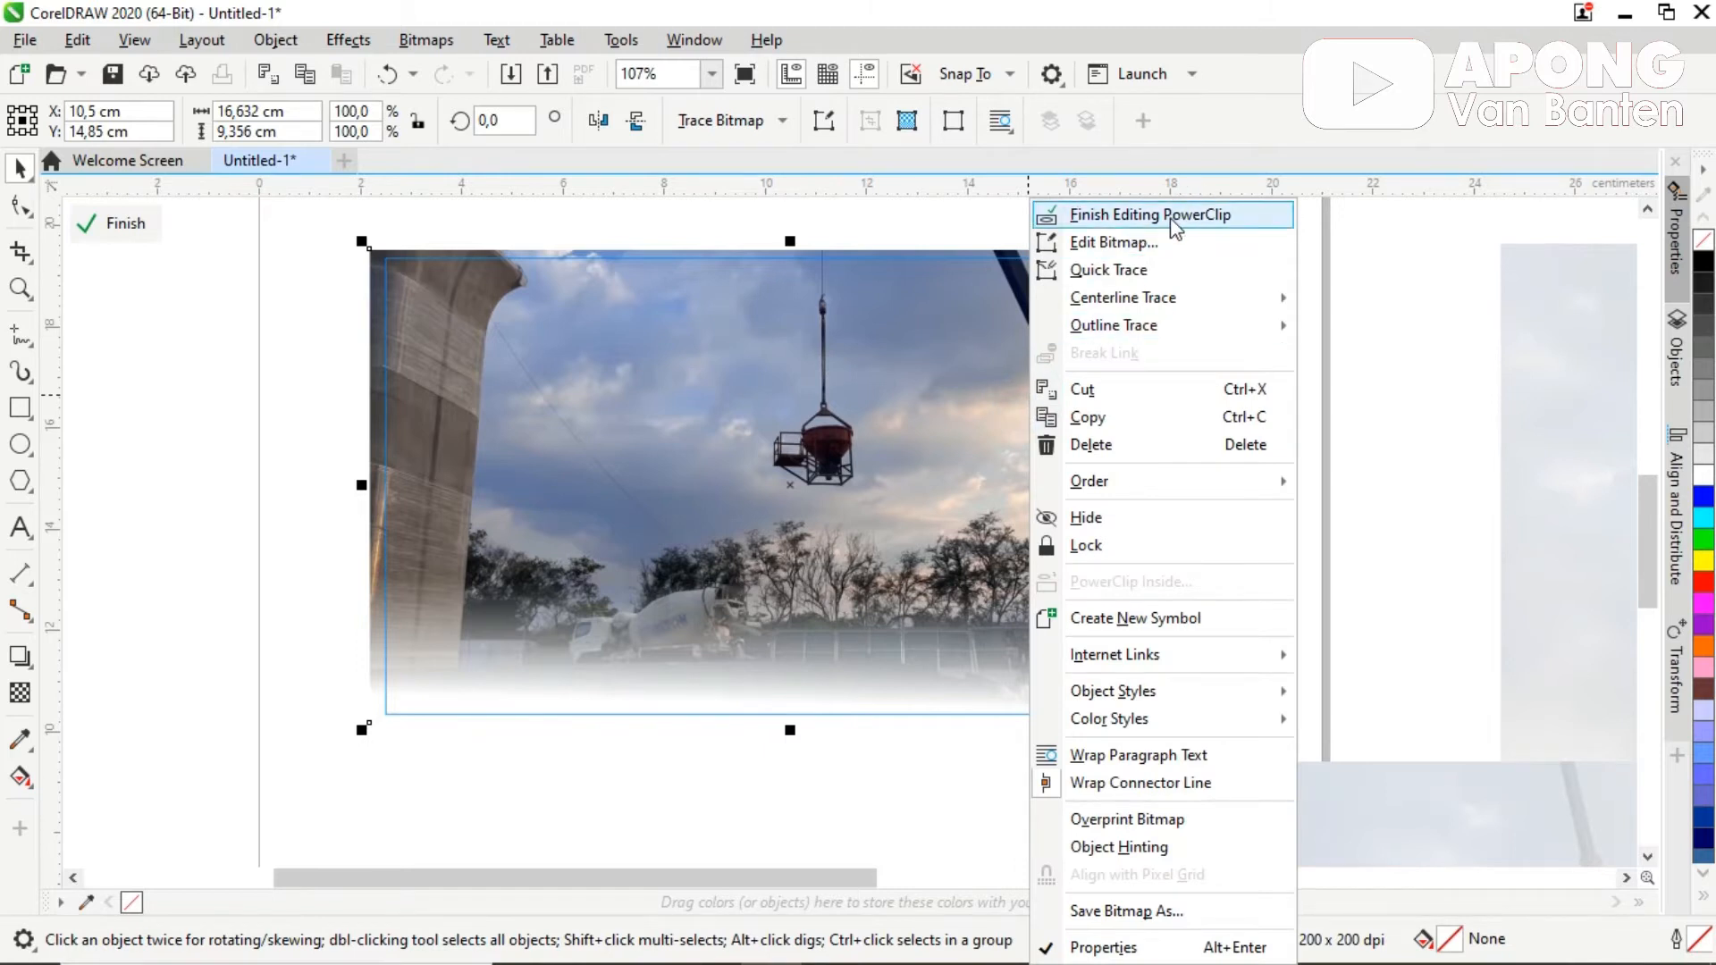
{"action": "left_click", "coordinate": [1221, 214]}
Step: Remove the outline from the PowerClip rectangle
{"action": "left_click", "coordinate": [849, 521]}
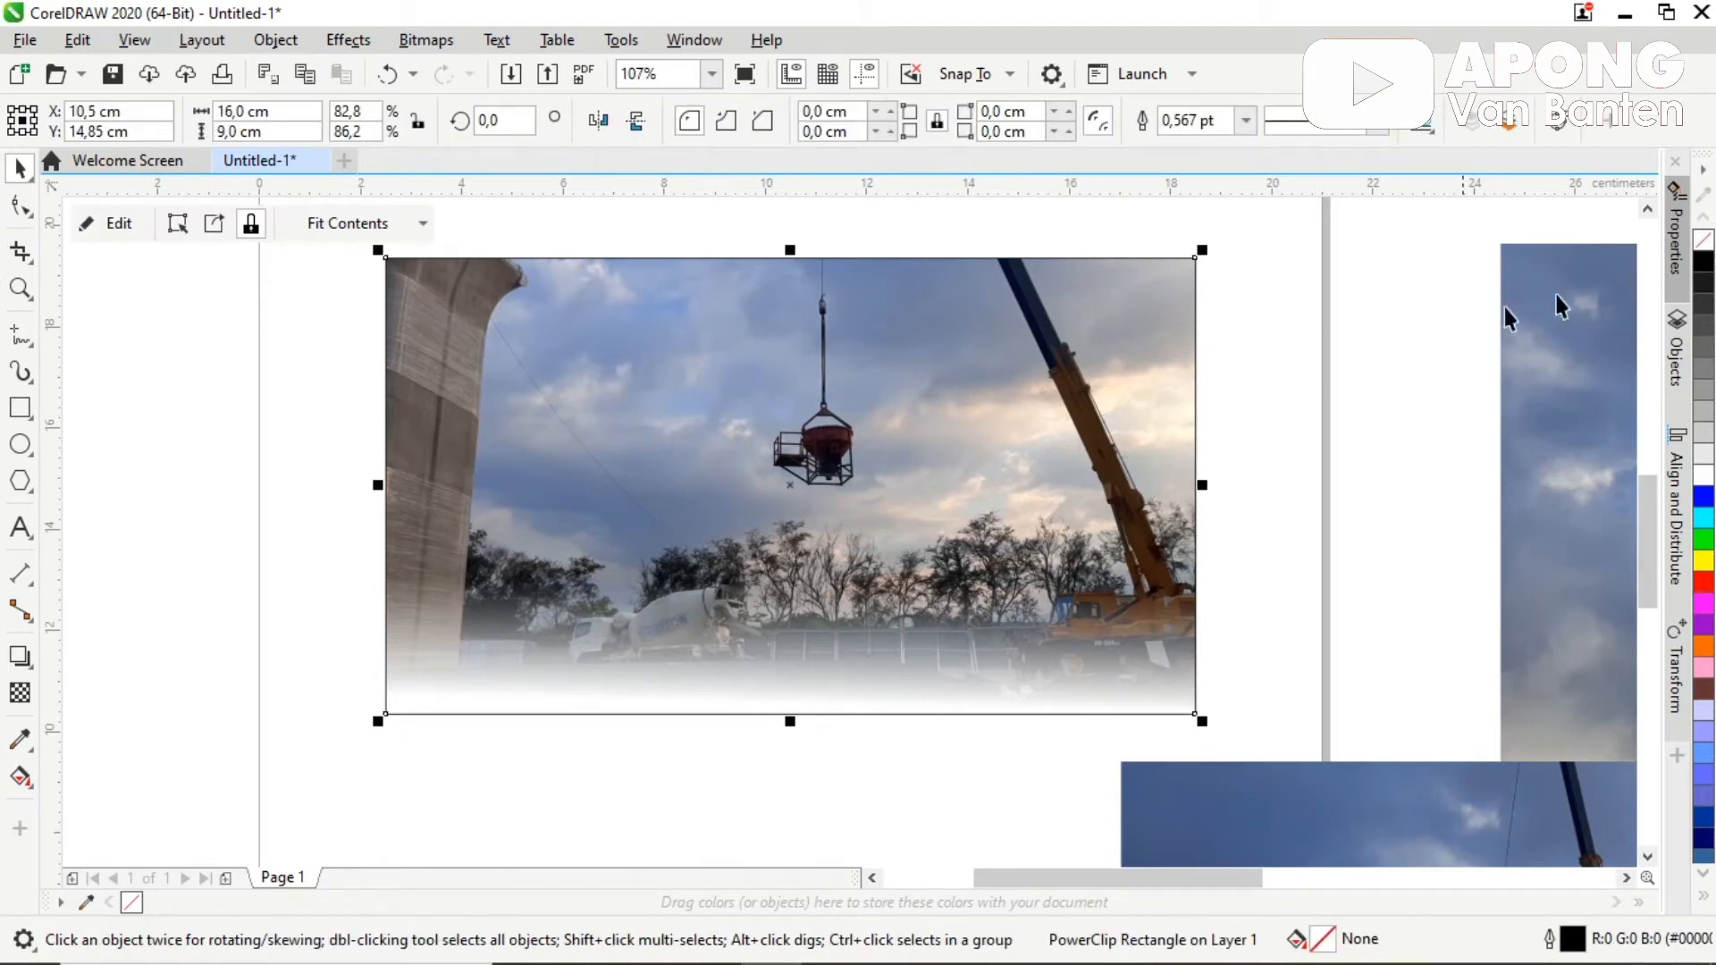
{"action": "right_click", "coordinate": [1704, 243]}
{"action": "left_click", "coordinate": [1340, 395]}
{"action": "left_click", "coordinate": [861, 575]}
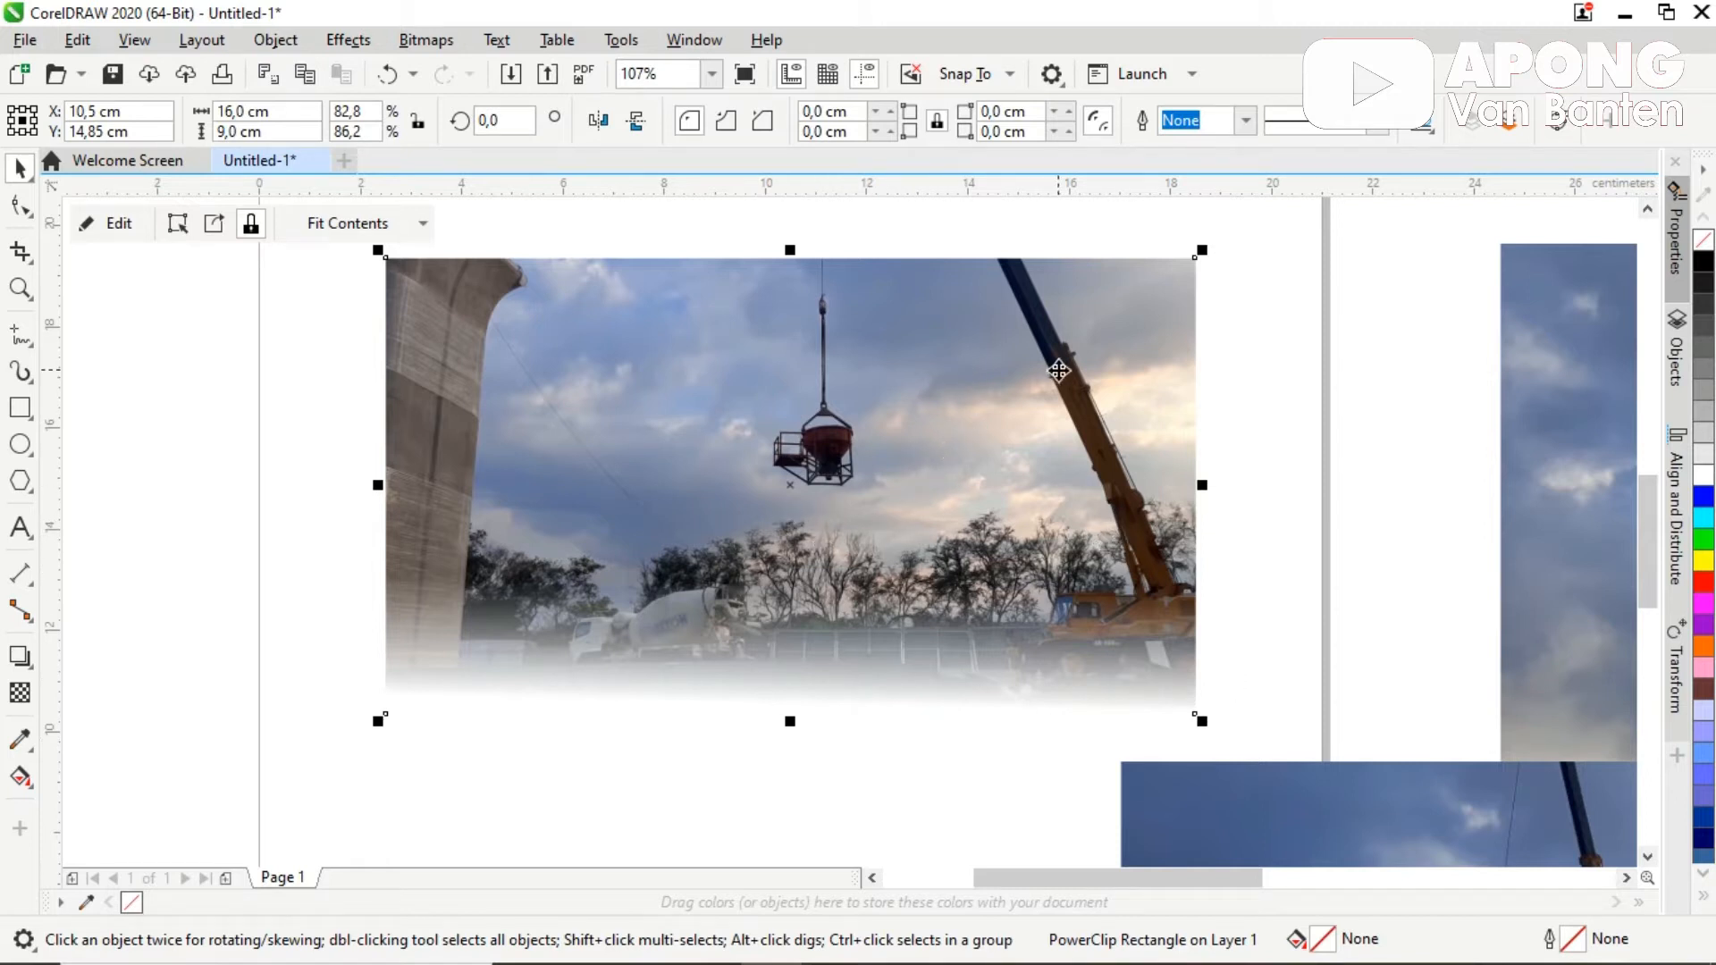
Step: Fill the PowerClip rectangle with black behind the faded photo
{"action": "left_click", "coordinate": [1703, 261]}
{"action": "left_click", "coordinate": [1377, 491]}
{"action": "left_click", "coordinate": [935, 614]}
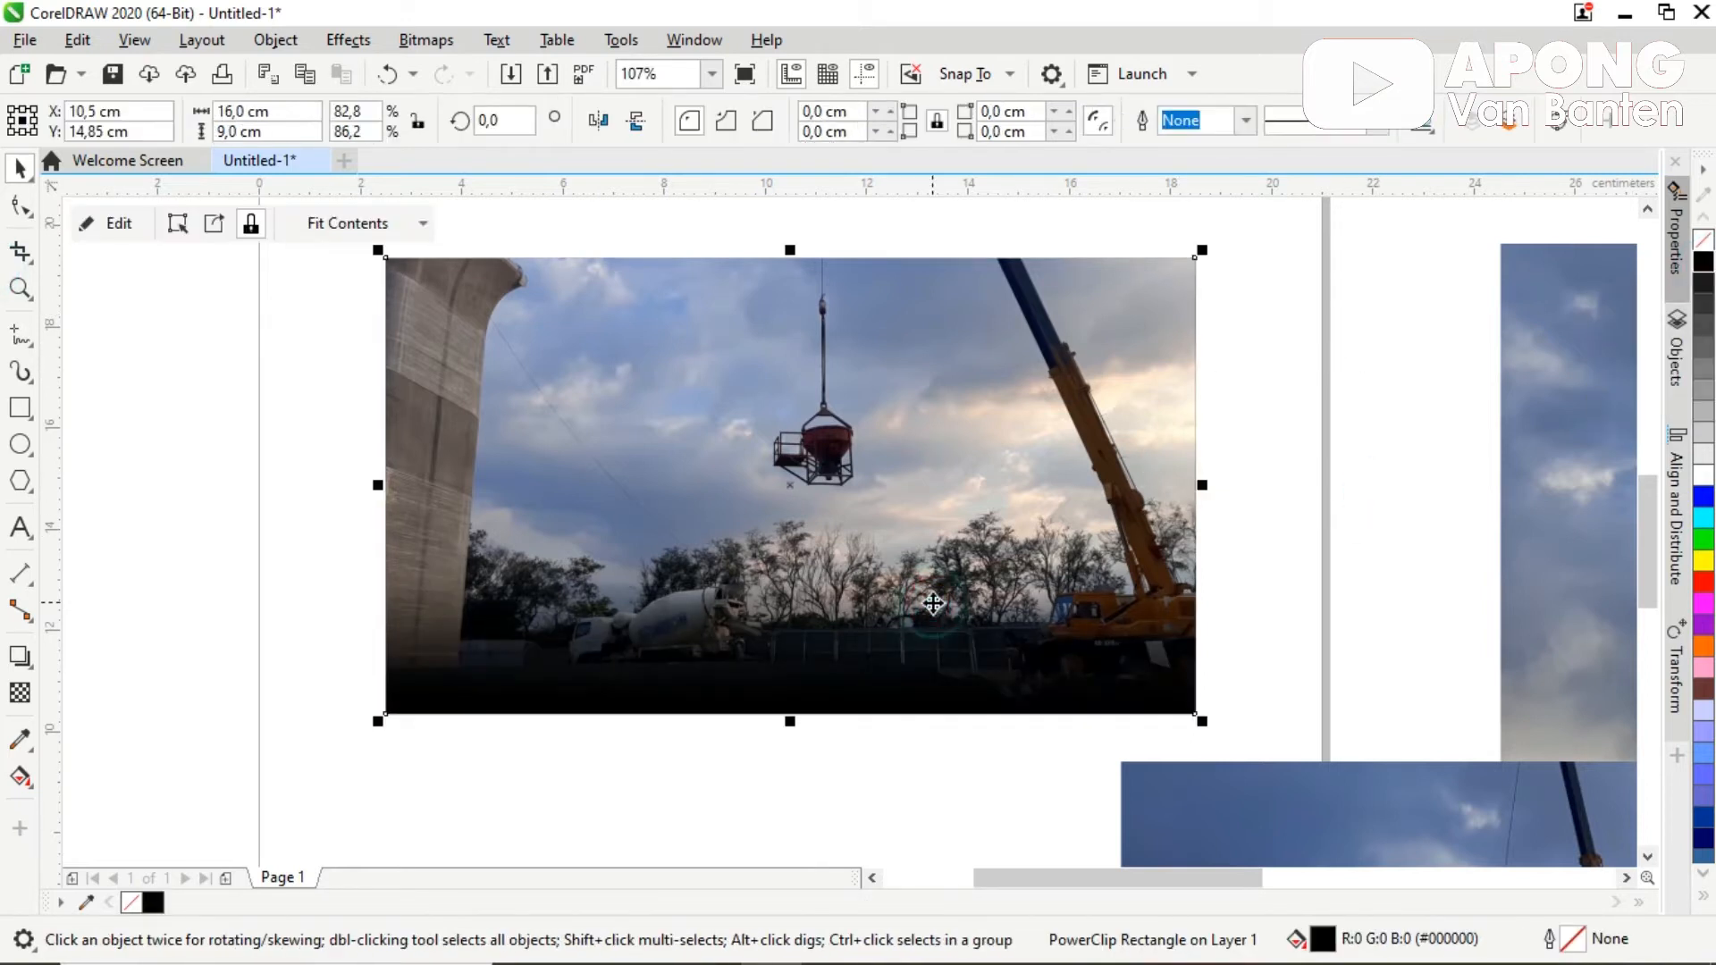
Step: Try blue and cyan fills on the PowerClip rectangle and return its fill to black
{"action": "left_click", "coordinate": [1703, 498]}
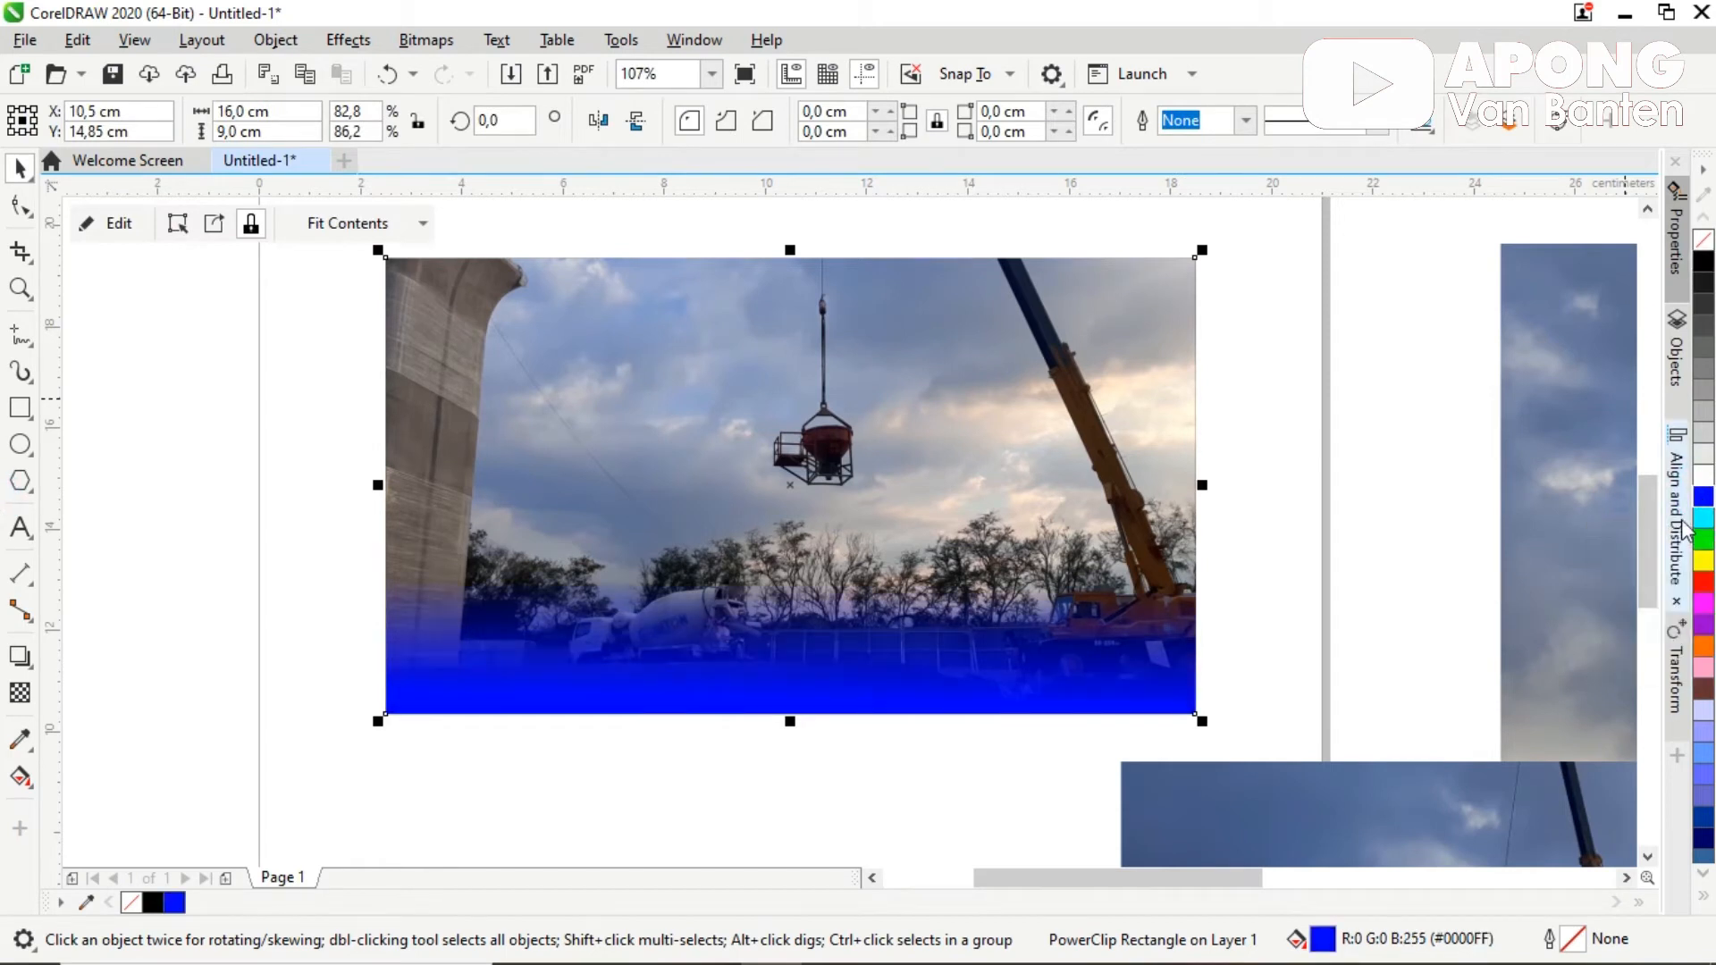
{"action": "left_click", "coordinate": [1703, 511]}
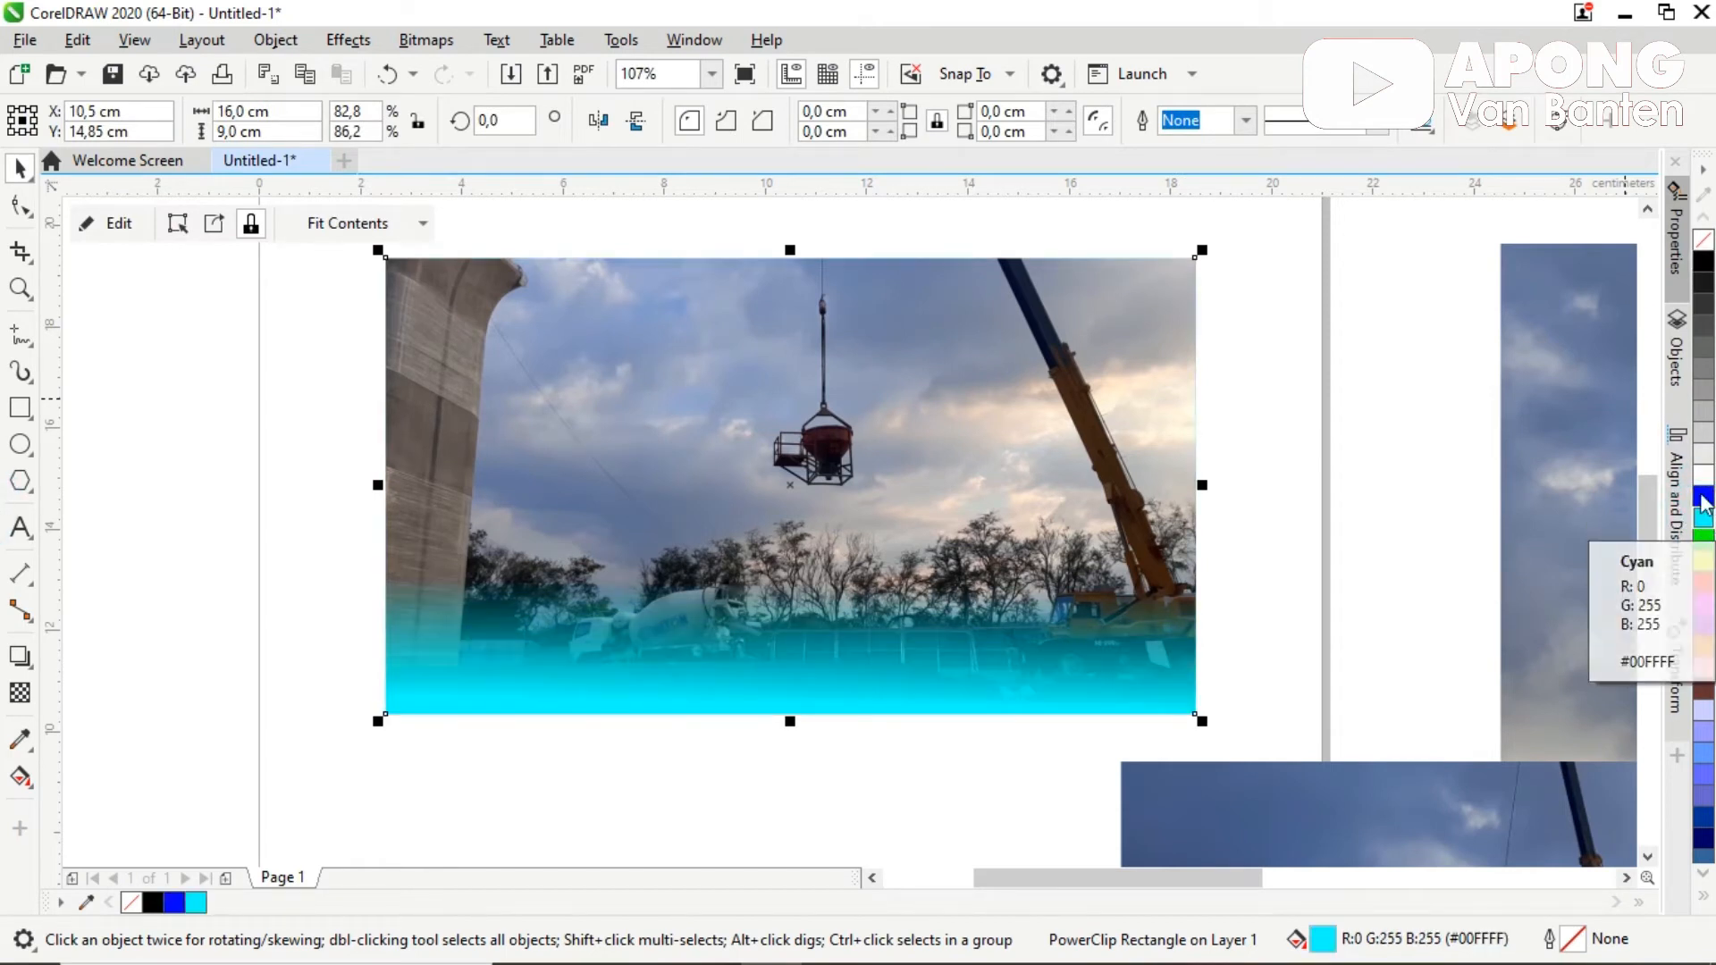
{"action": "left_click", "coordinate": [1704, 261]}
{"action": "left_click", "coordinate": [1224, 393]}
{"action": "left_click", "coordinate": [555, 491]}
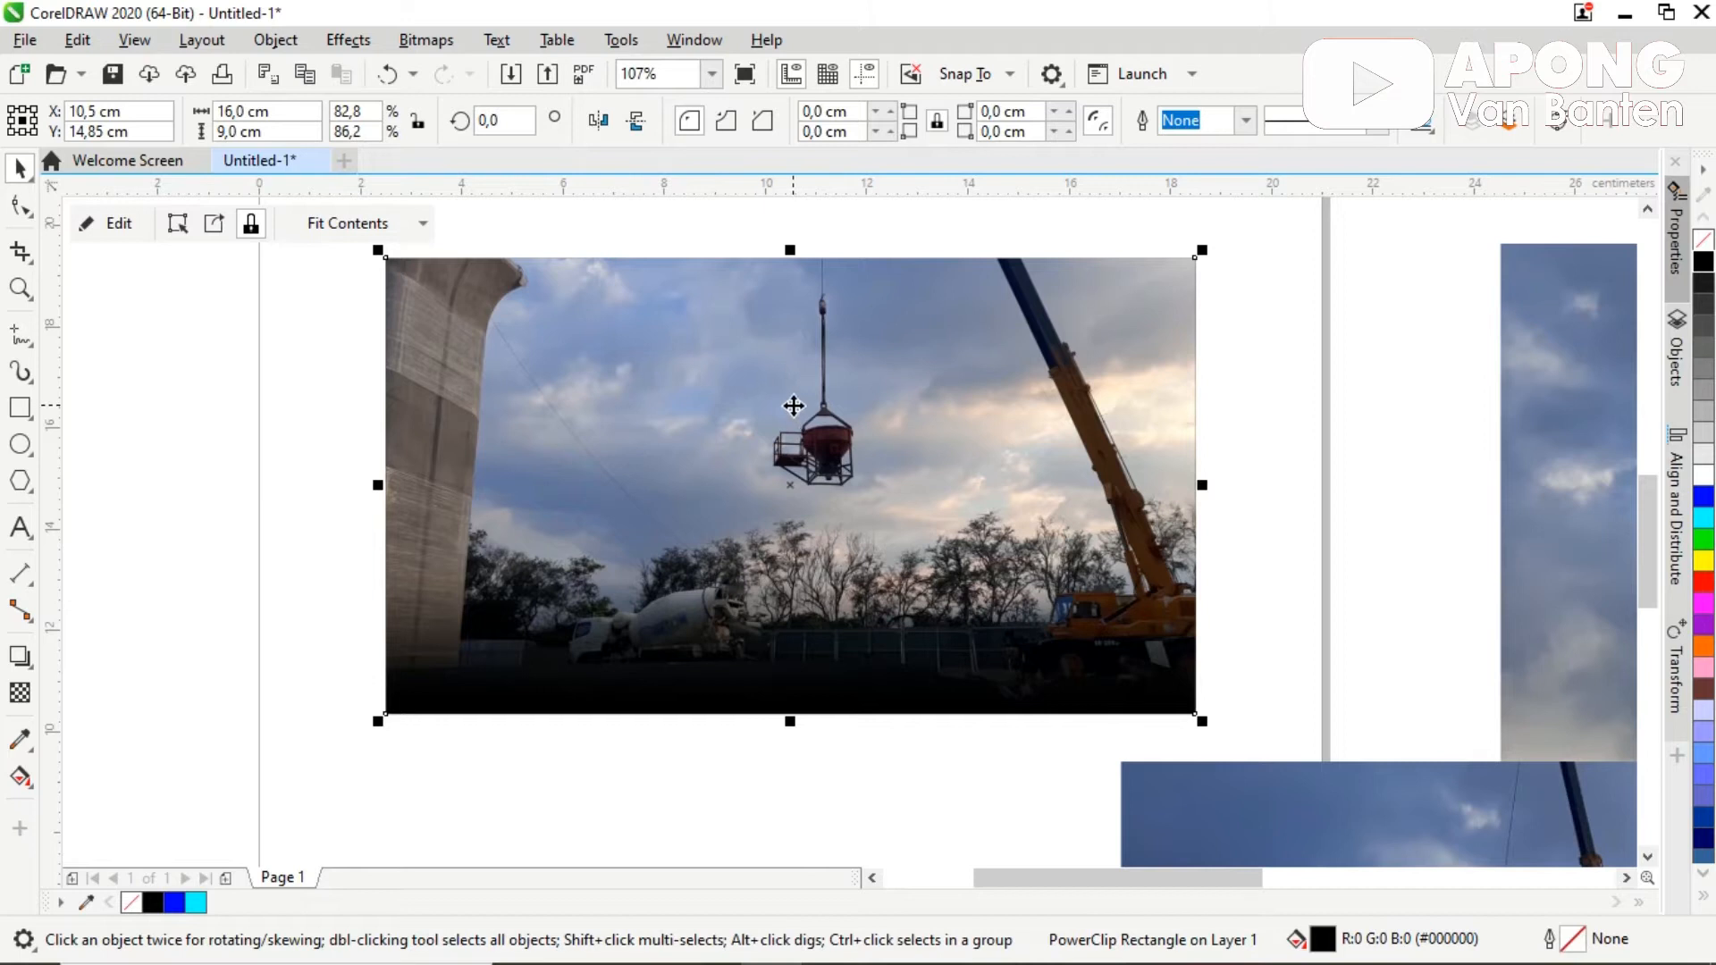
Step: Add the artistic text "PERKEMBANGAN / PROYEK KERETA CEPAT / JAKARTA - BANDUNG" on three lines over the upper part of the photo
{"action": "left_click", "coordinate": [1297, 342]}
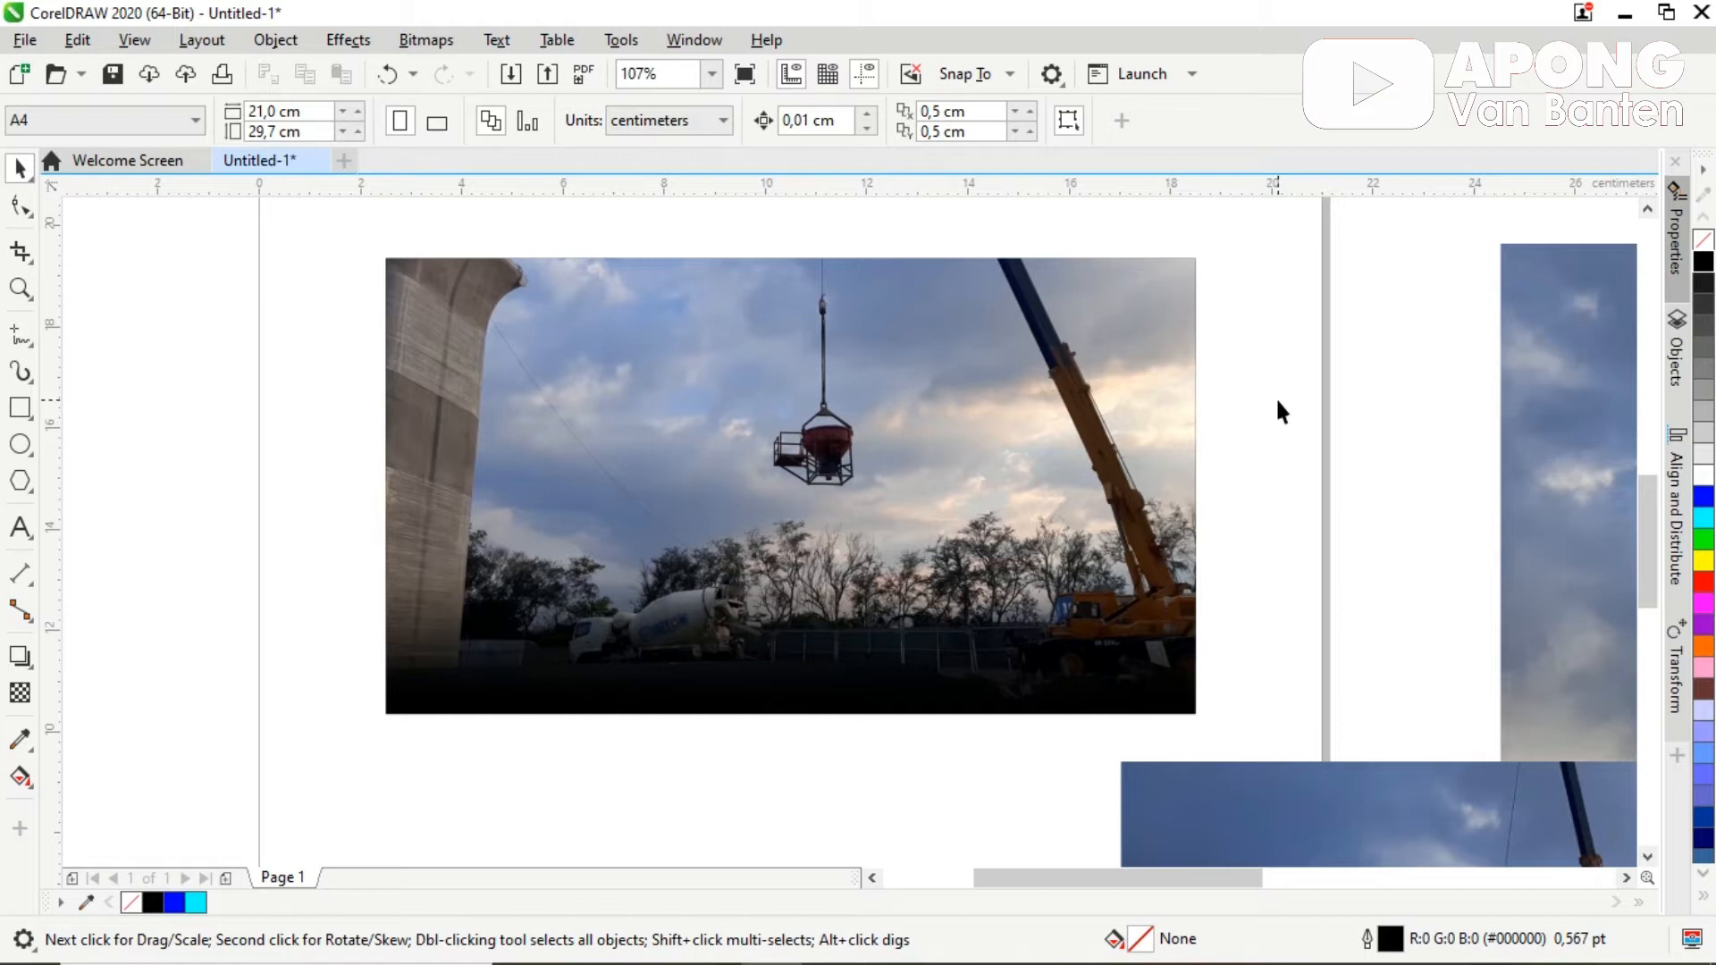
{"action": "left_click", "coordinate": [20, 527]}
{"action": "left_click", "coordinate": [571, 355]}
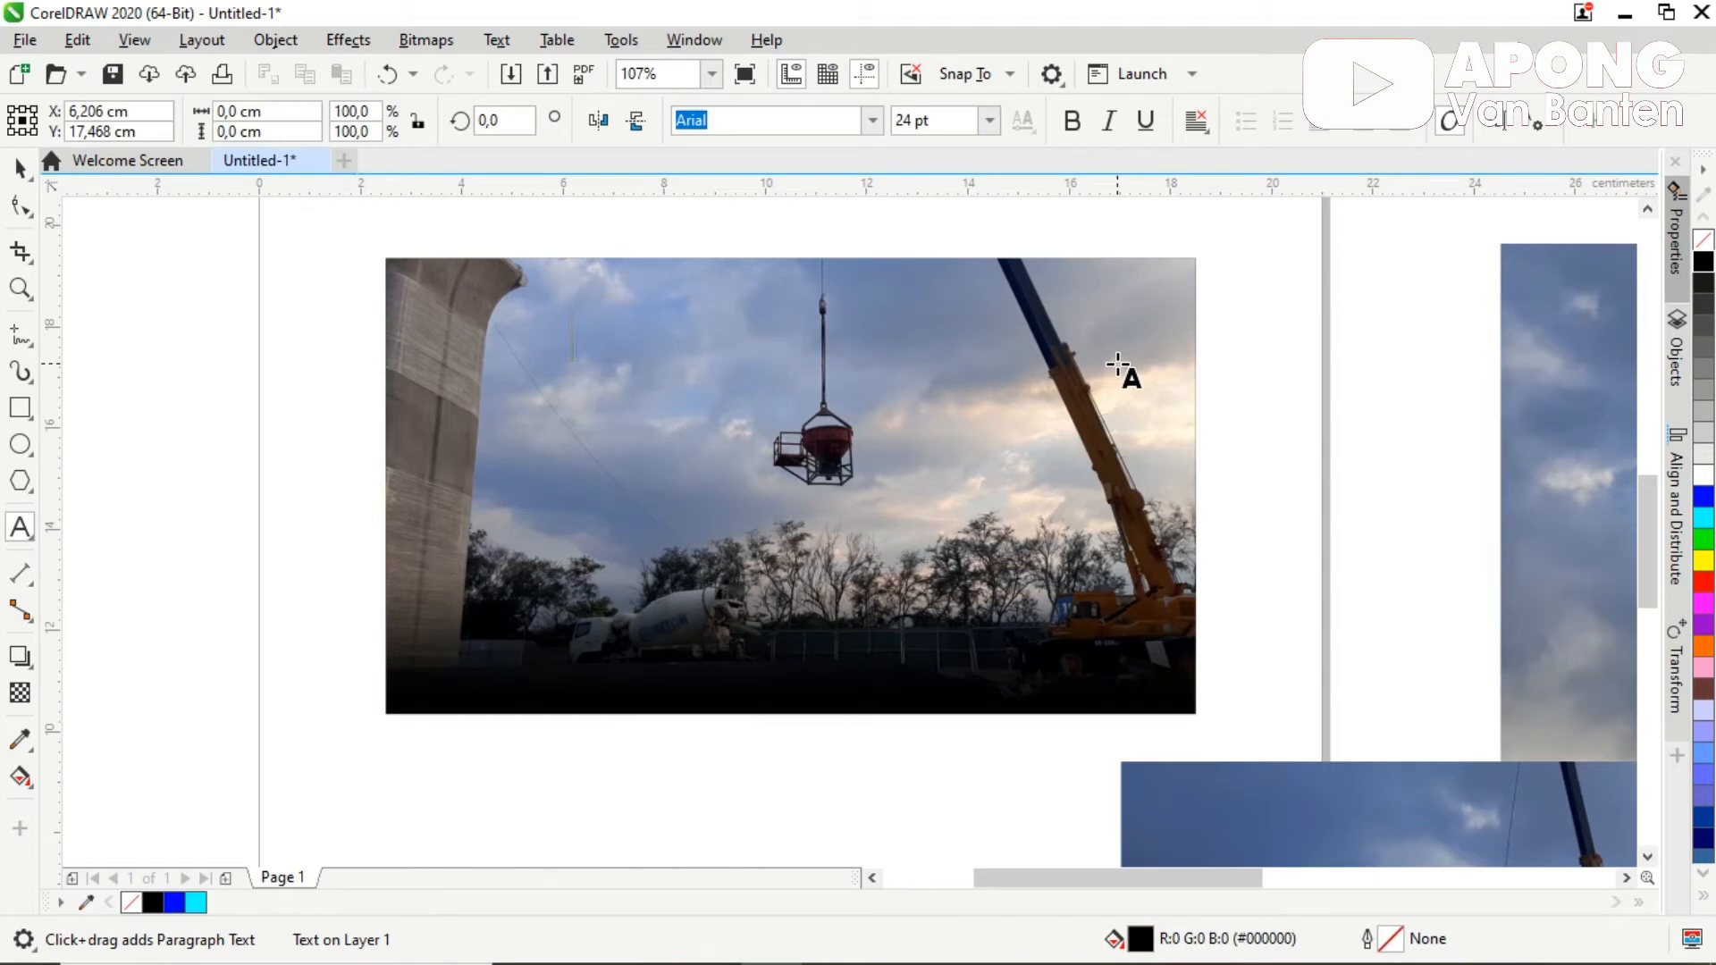
{"action": "type", "text": "PERKEMBANGAN "}
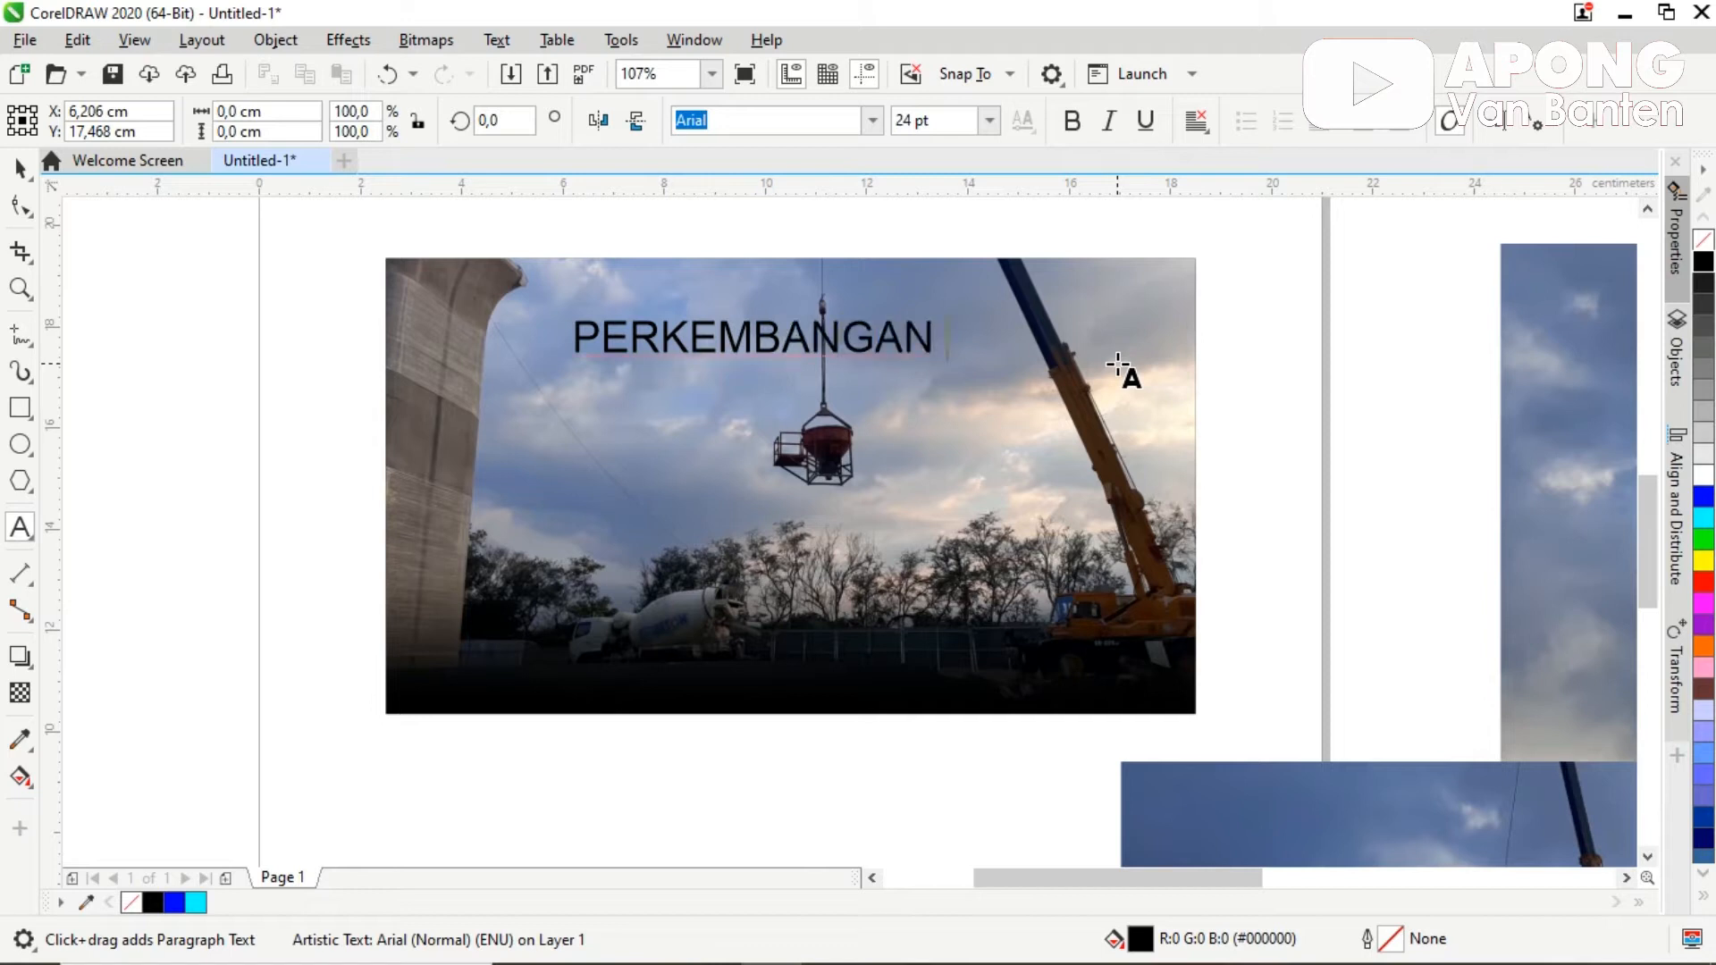
{"action": "type", "text": "PROYEK"}
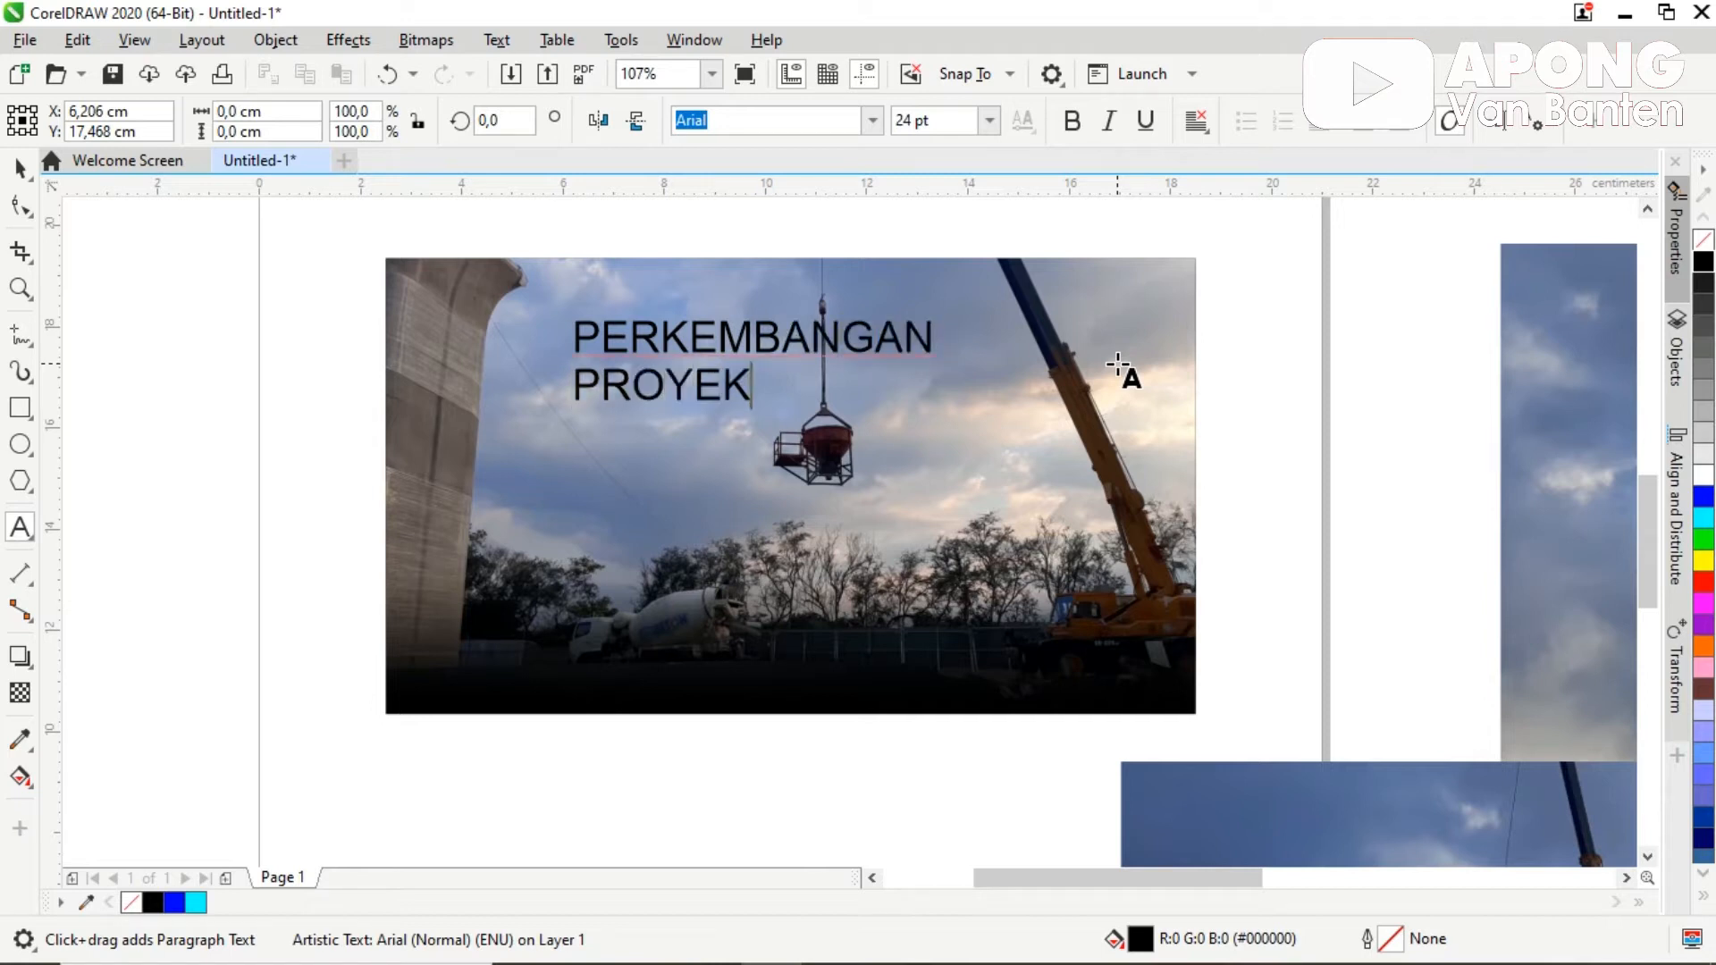
{"action": "type", "text": " KERETA CE"}
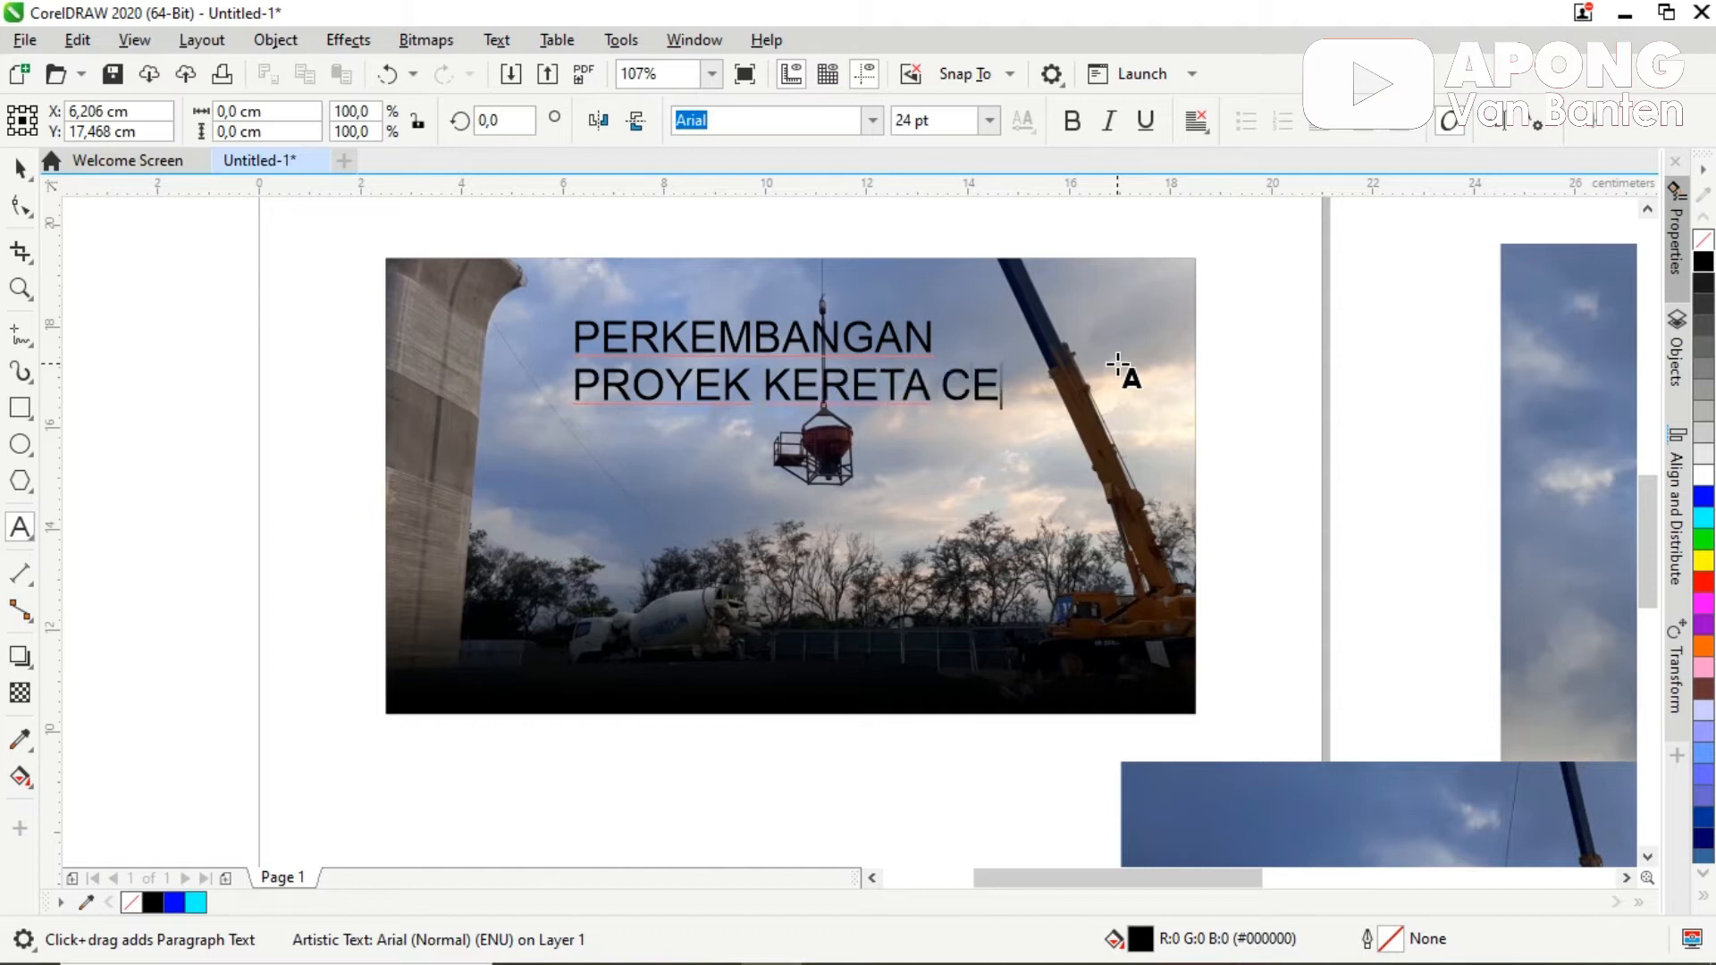
{"action": "type", "text": "PAT JAKAR"}
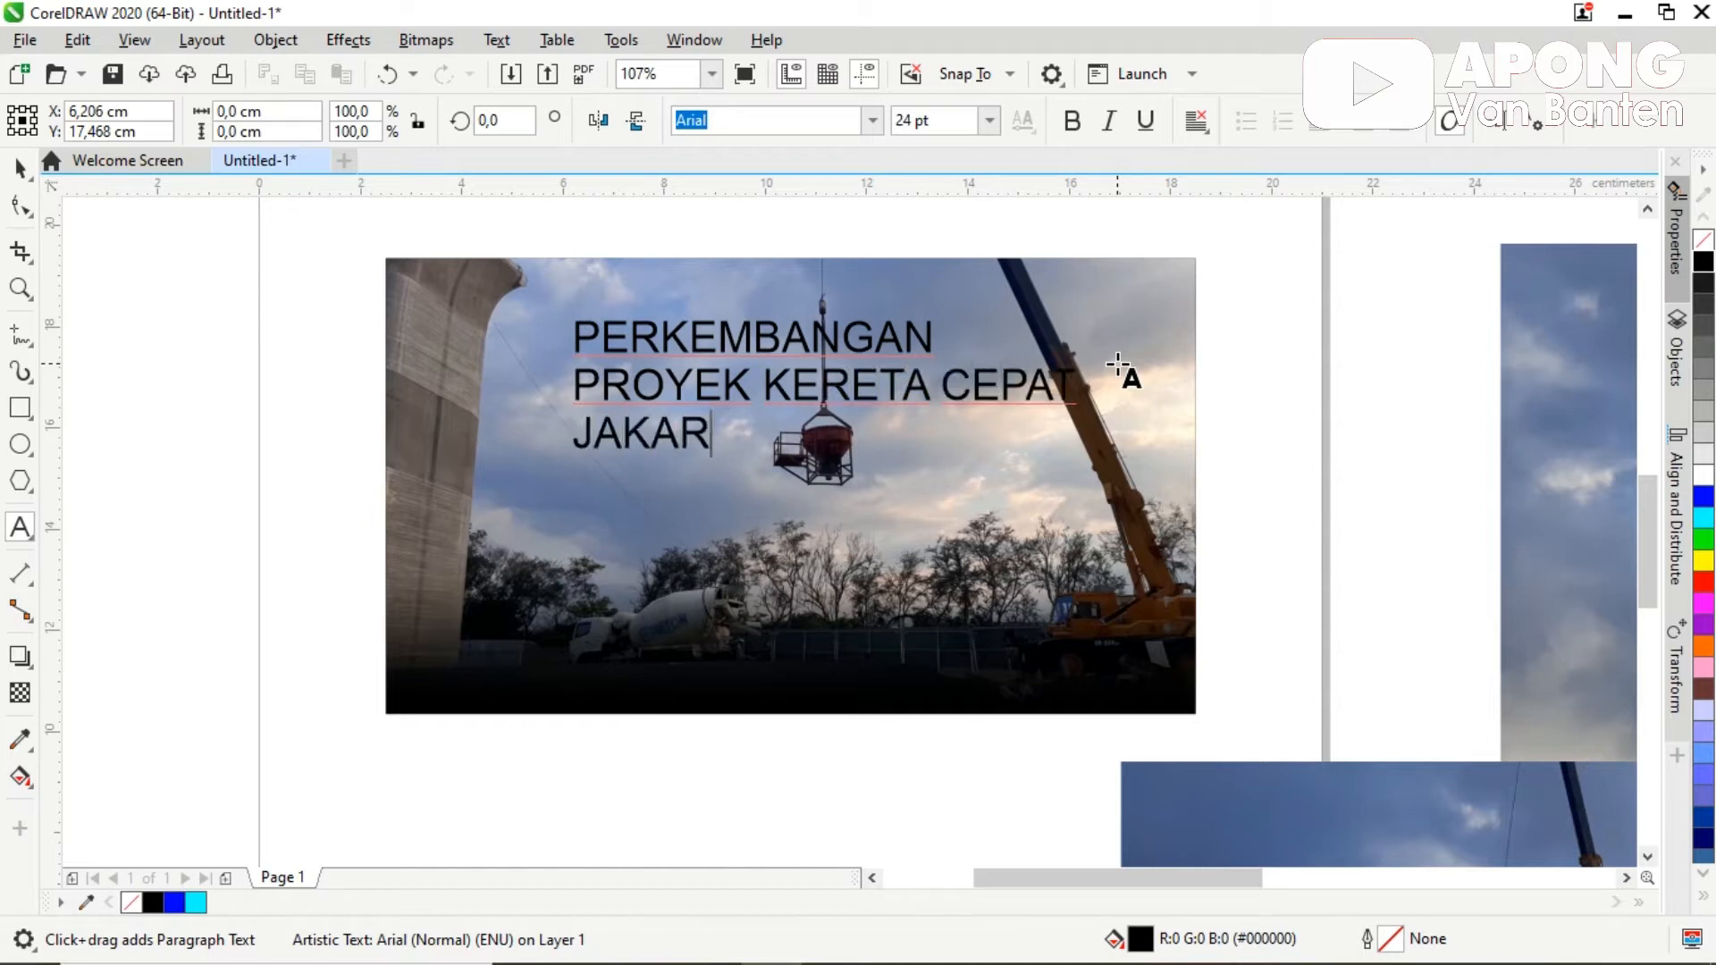
{"action": "type", "text": "TA - BAN"}
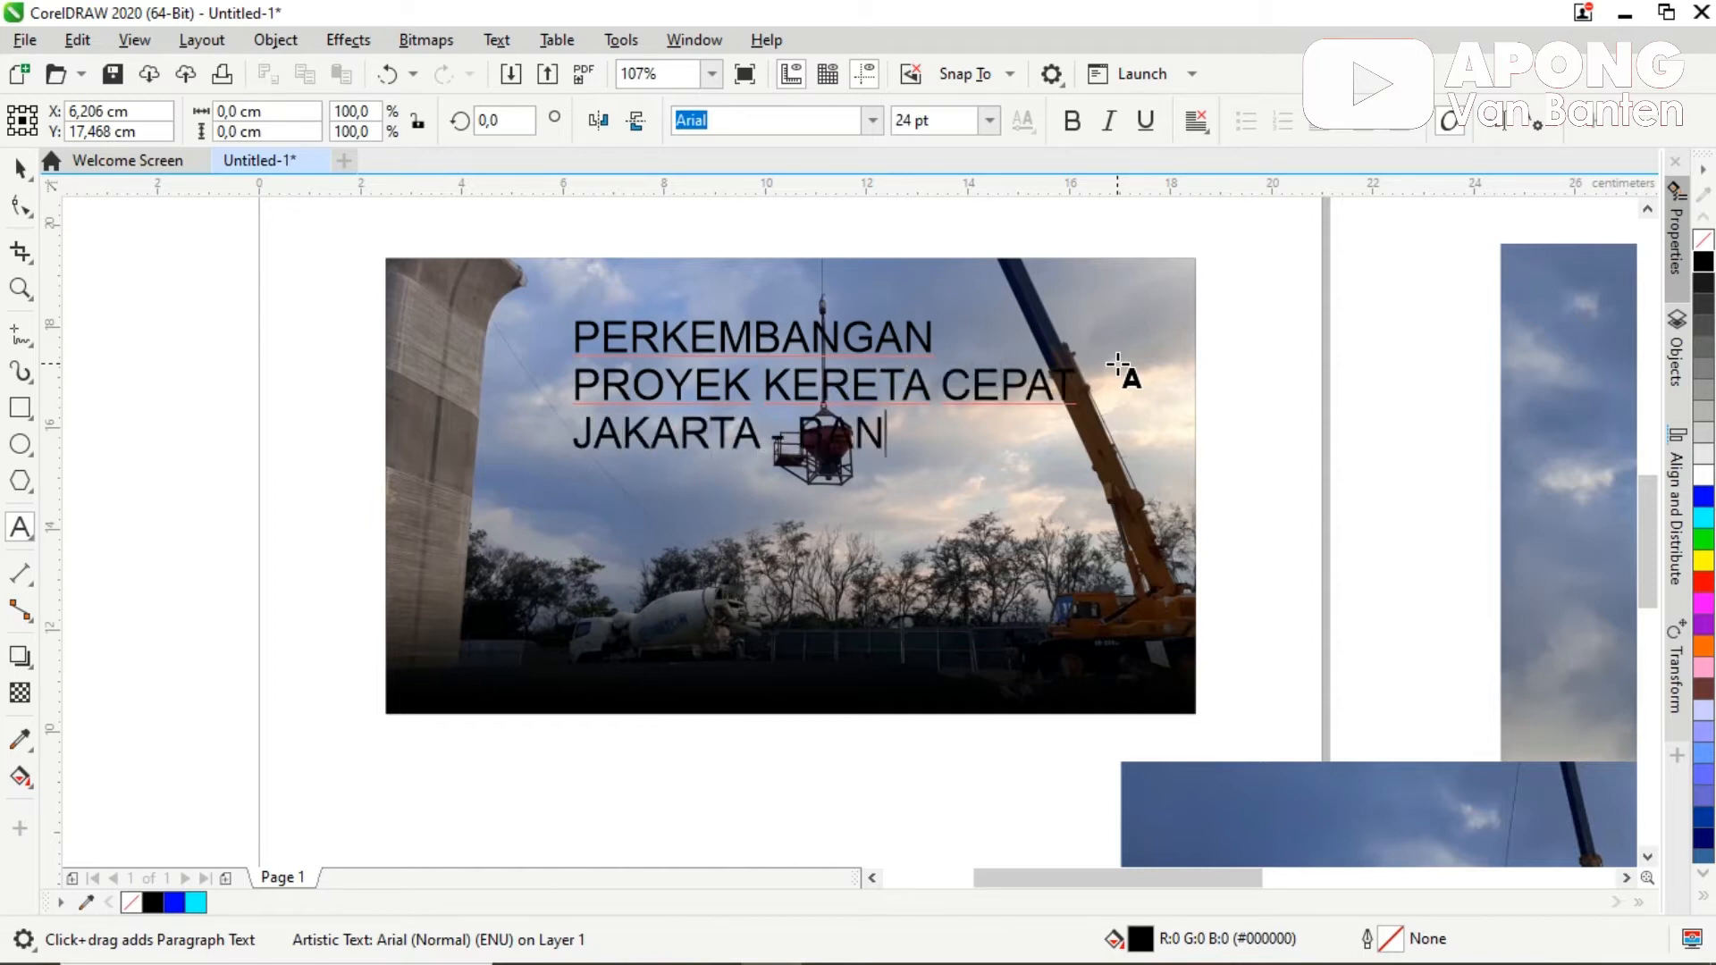
{"action": "type", "text": "DUNG"}
{"action": "key", "text": "ctrl+space"}
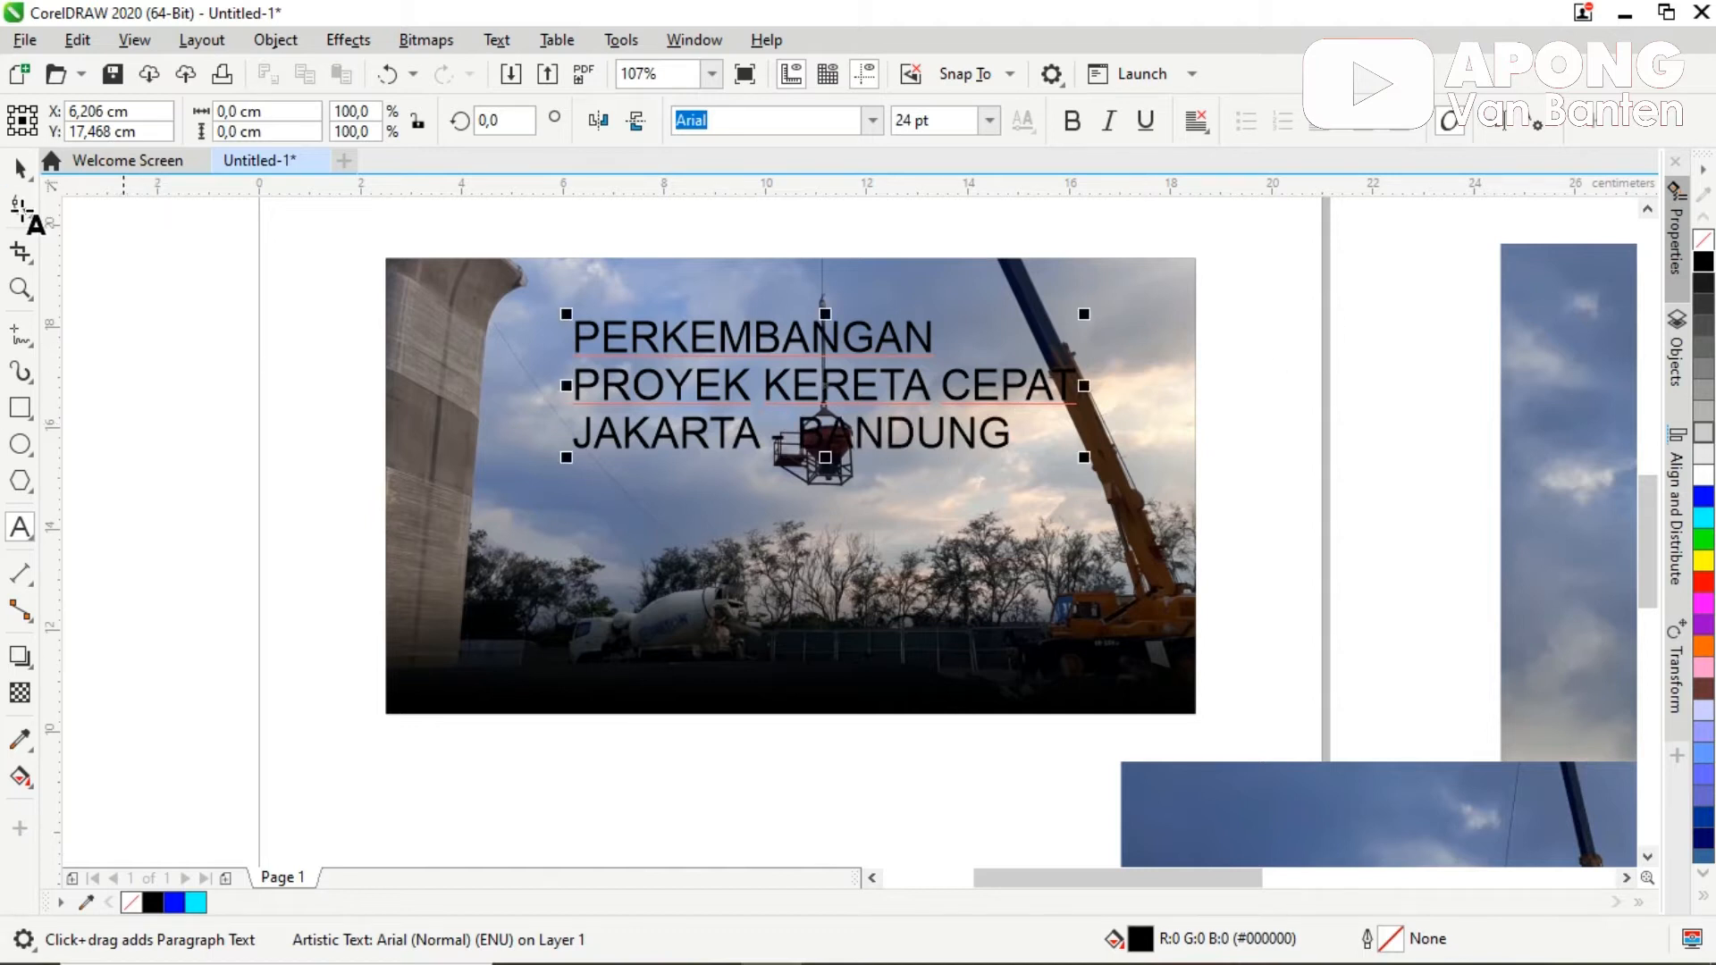
Step: Select the three-line title text above the PowerClip and move it toward the photo's right side, partly off the page
{"action": "left_click", "coordinate": [1312, 337]}
{"action": "left_click", "coordinate": [876, 332]}
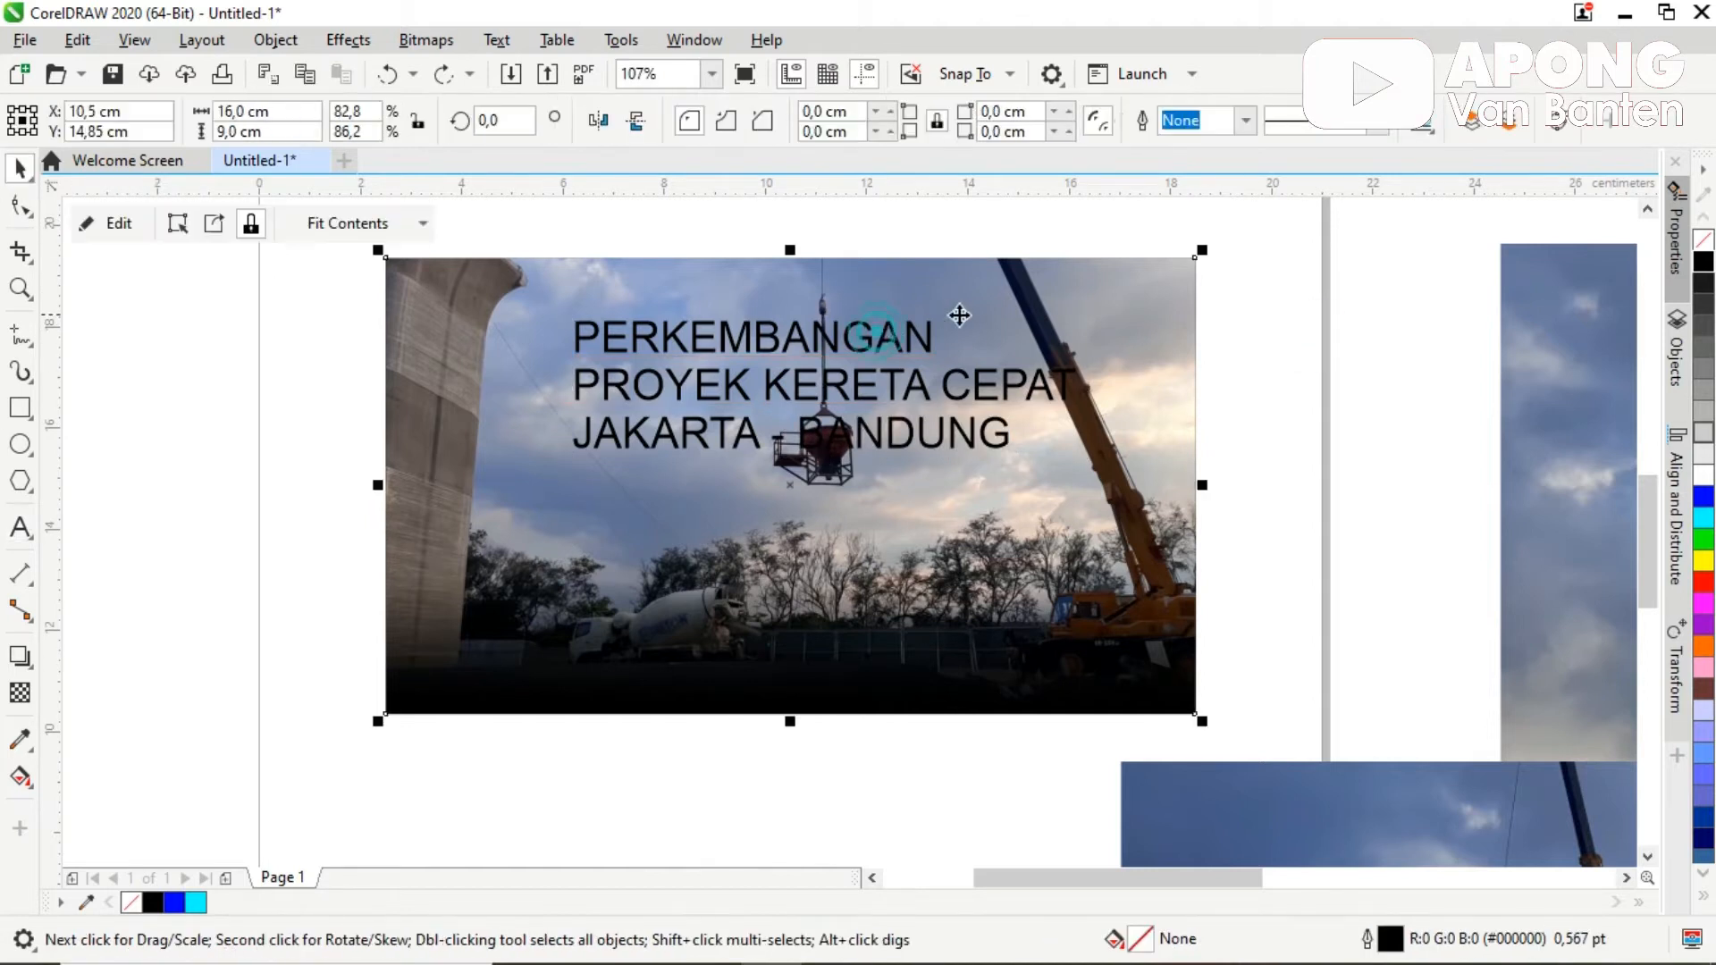
{"action": "left_click", "coordinate": [889, 332], "text": "ctrl"}
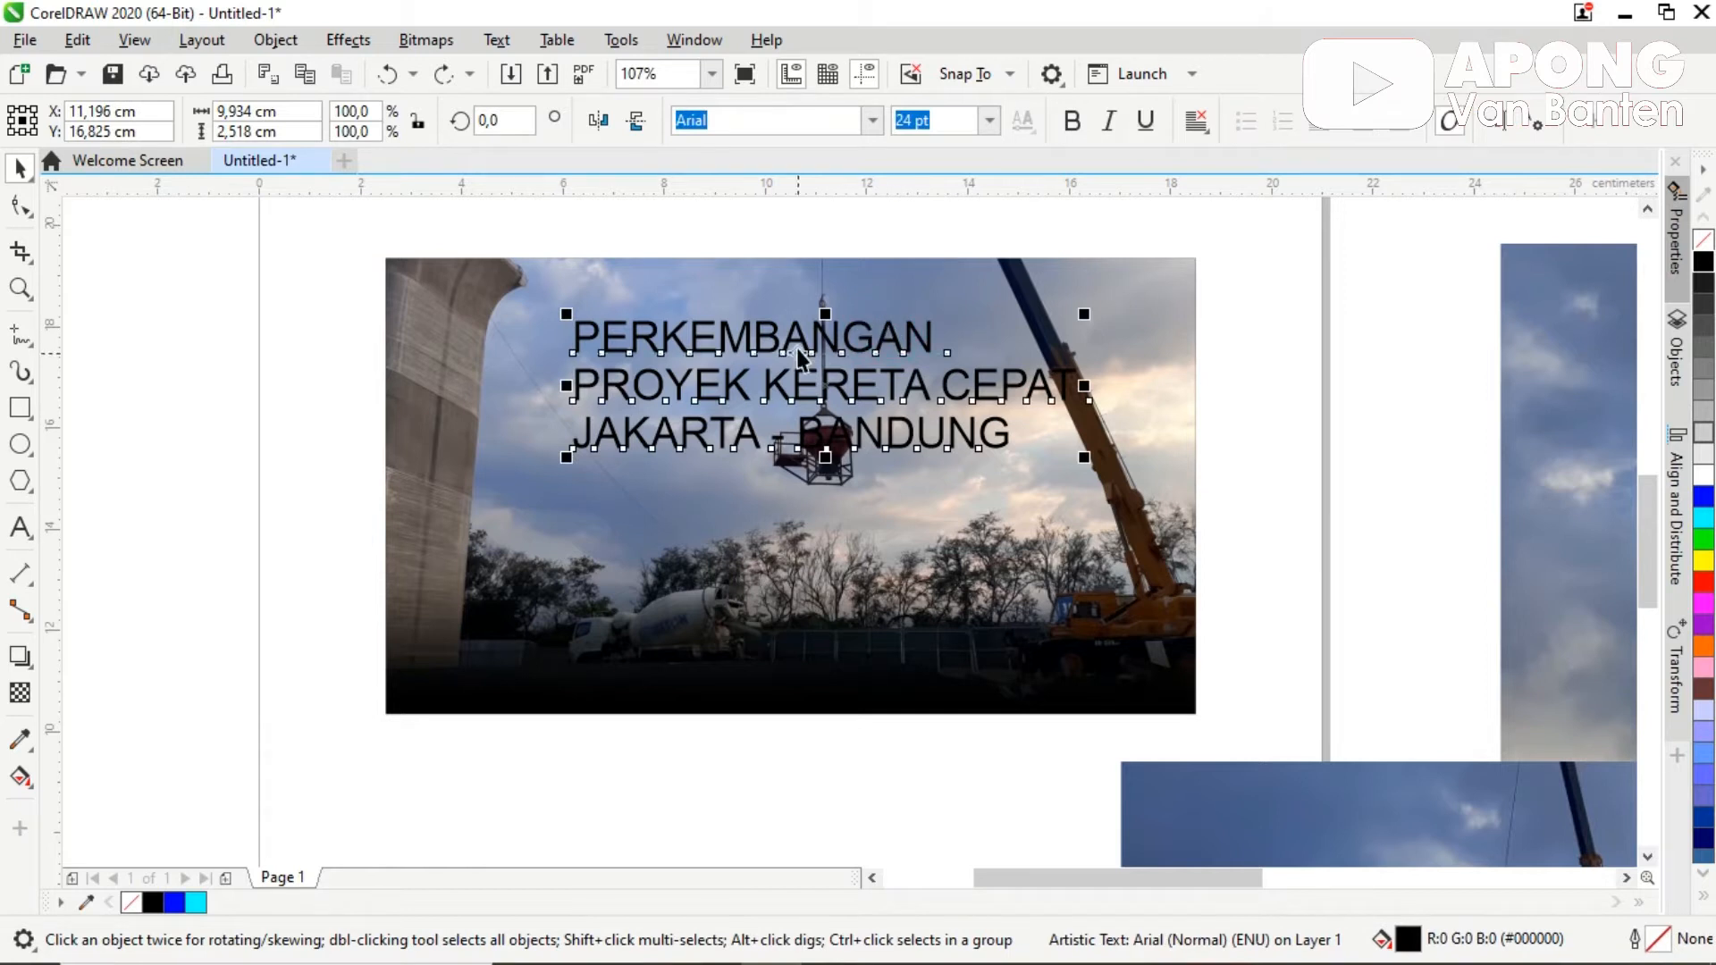
{"action": "left_click_drag", "start_coordinate": [889, 338], "coordinate": [1367, 374]}
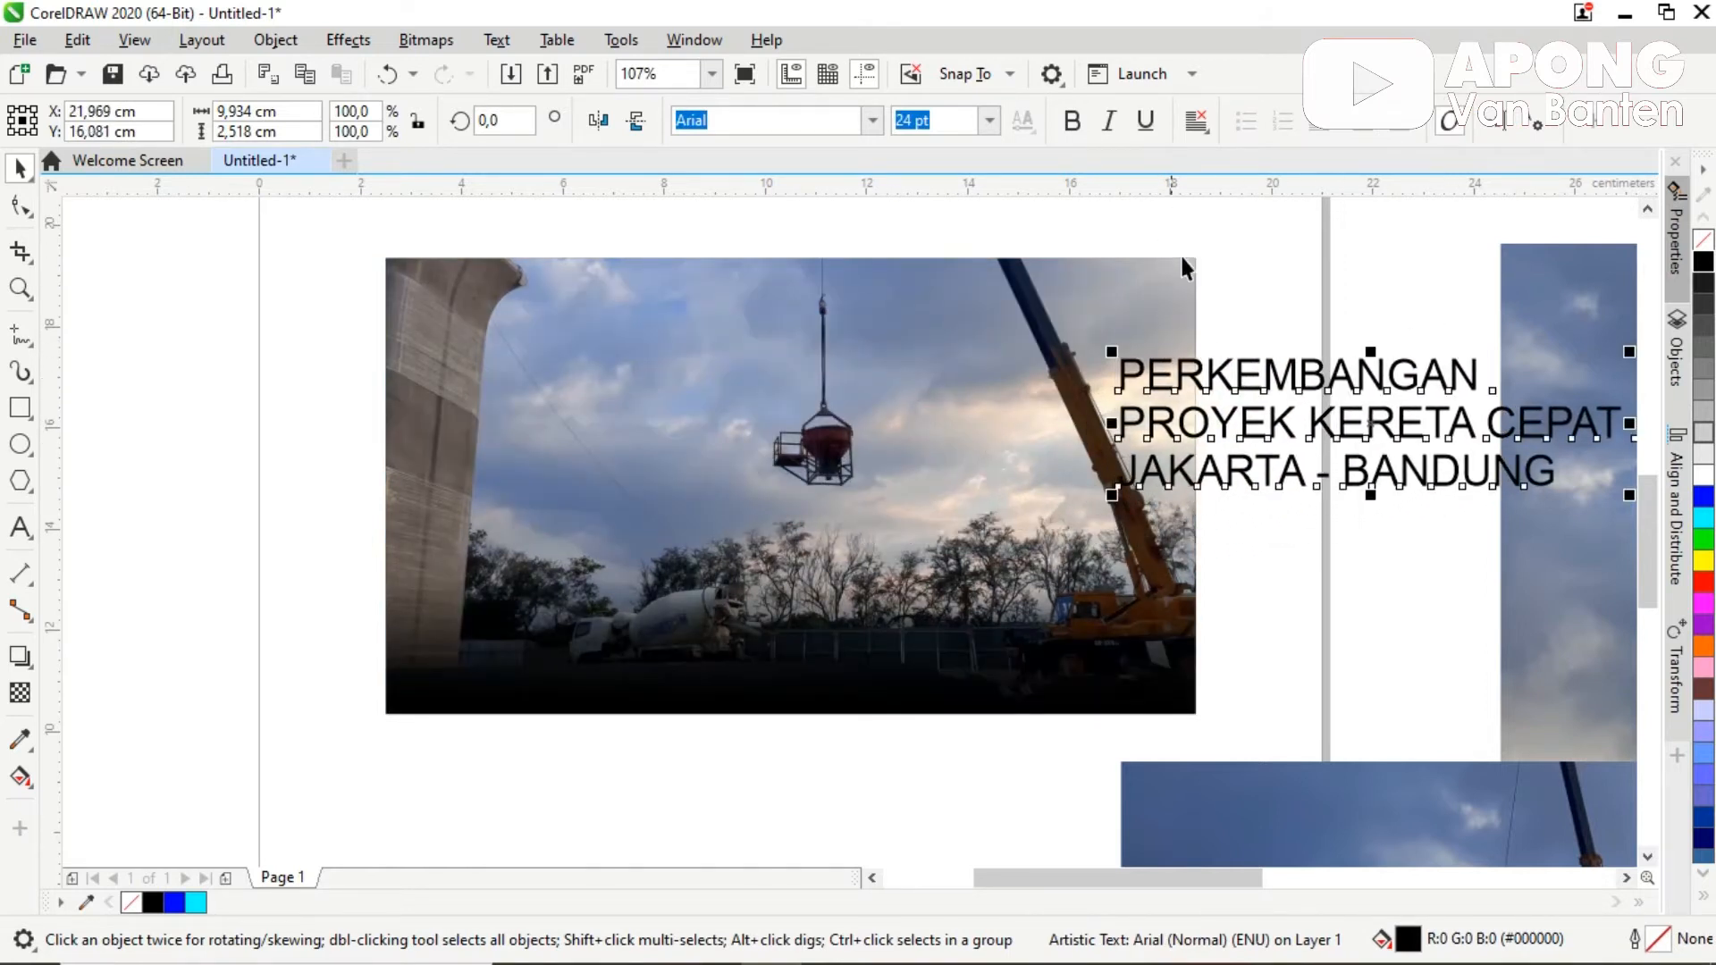
Step: Set the title's font to Futura-Bold and move the text back over the upper part of the photo
{"action": "left_click", "coordinate": [874, 125]}
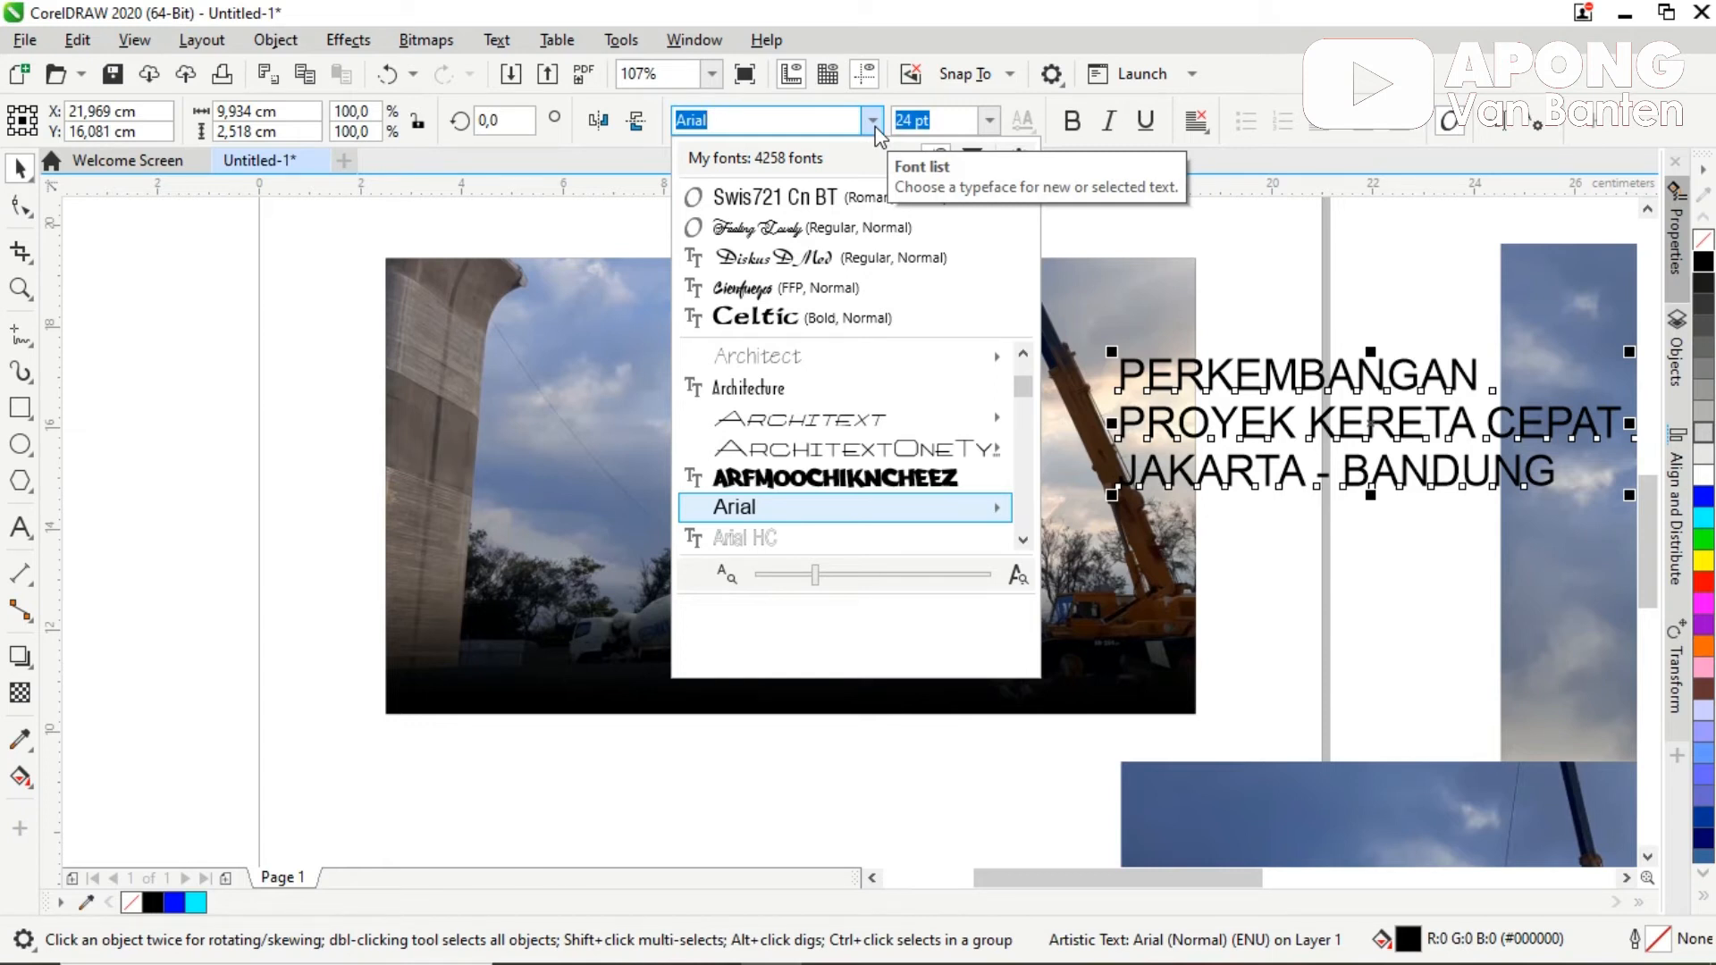
{"action": "type", "text": "Fu"}
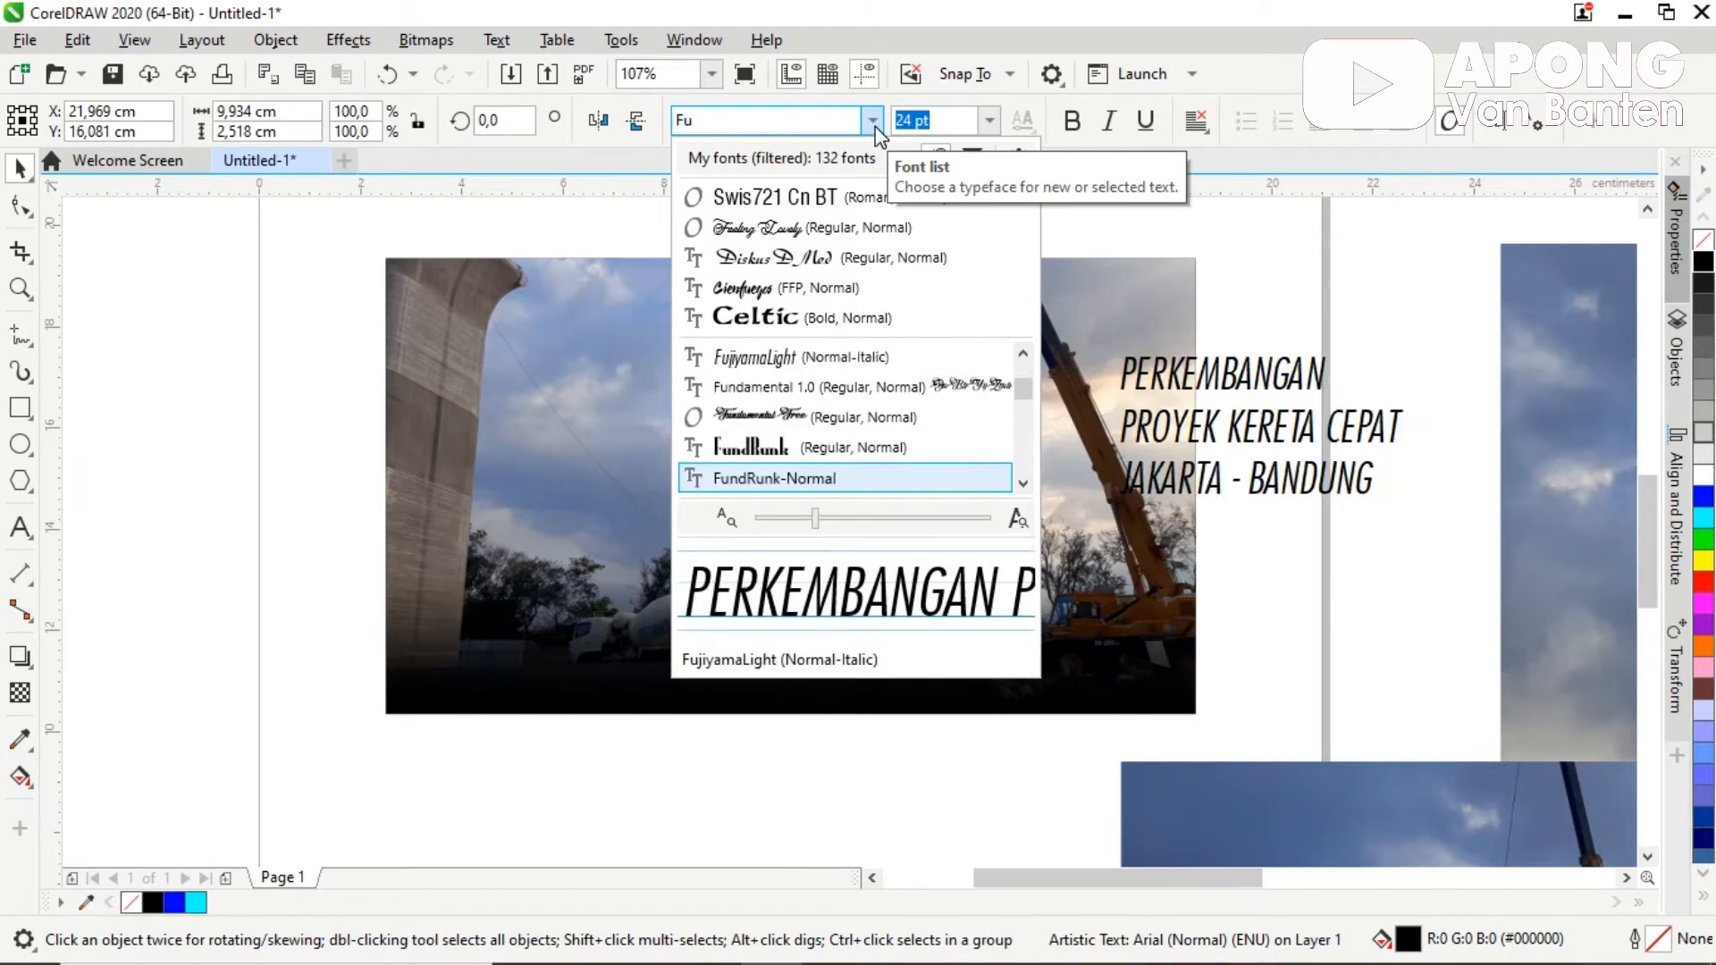
{"action": "key", "text": "Down"}
{"action": "key", "text": "Down"}
{"action": "key", "text": "Down"}
{"action": "key", "text": "Down"}
{"action": "key", "text": "Down"}
{"action": "key", "text": "Down"}
{"action": "key", "text": "Down"}
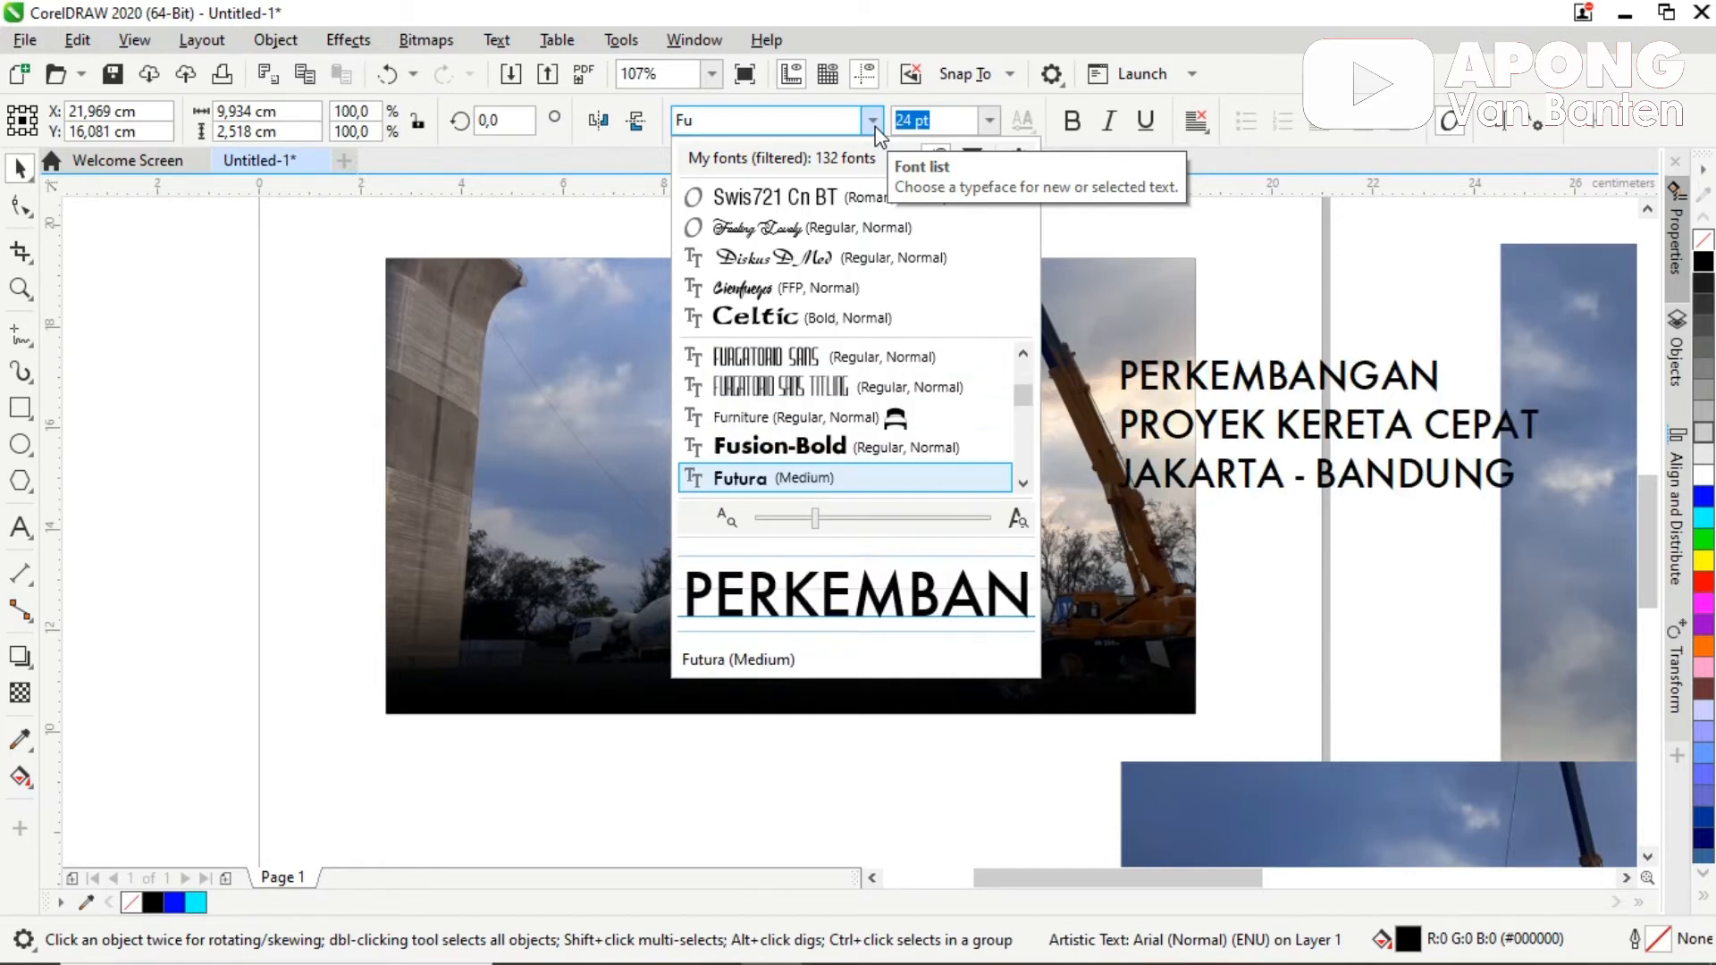
{"action": "key", "text": "Down"}
{"action": "key", "text": "Down"}
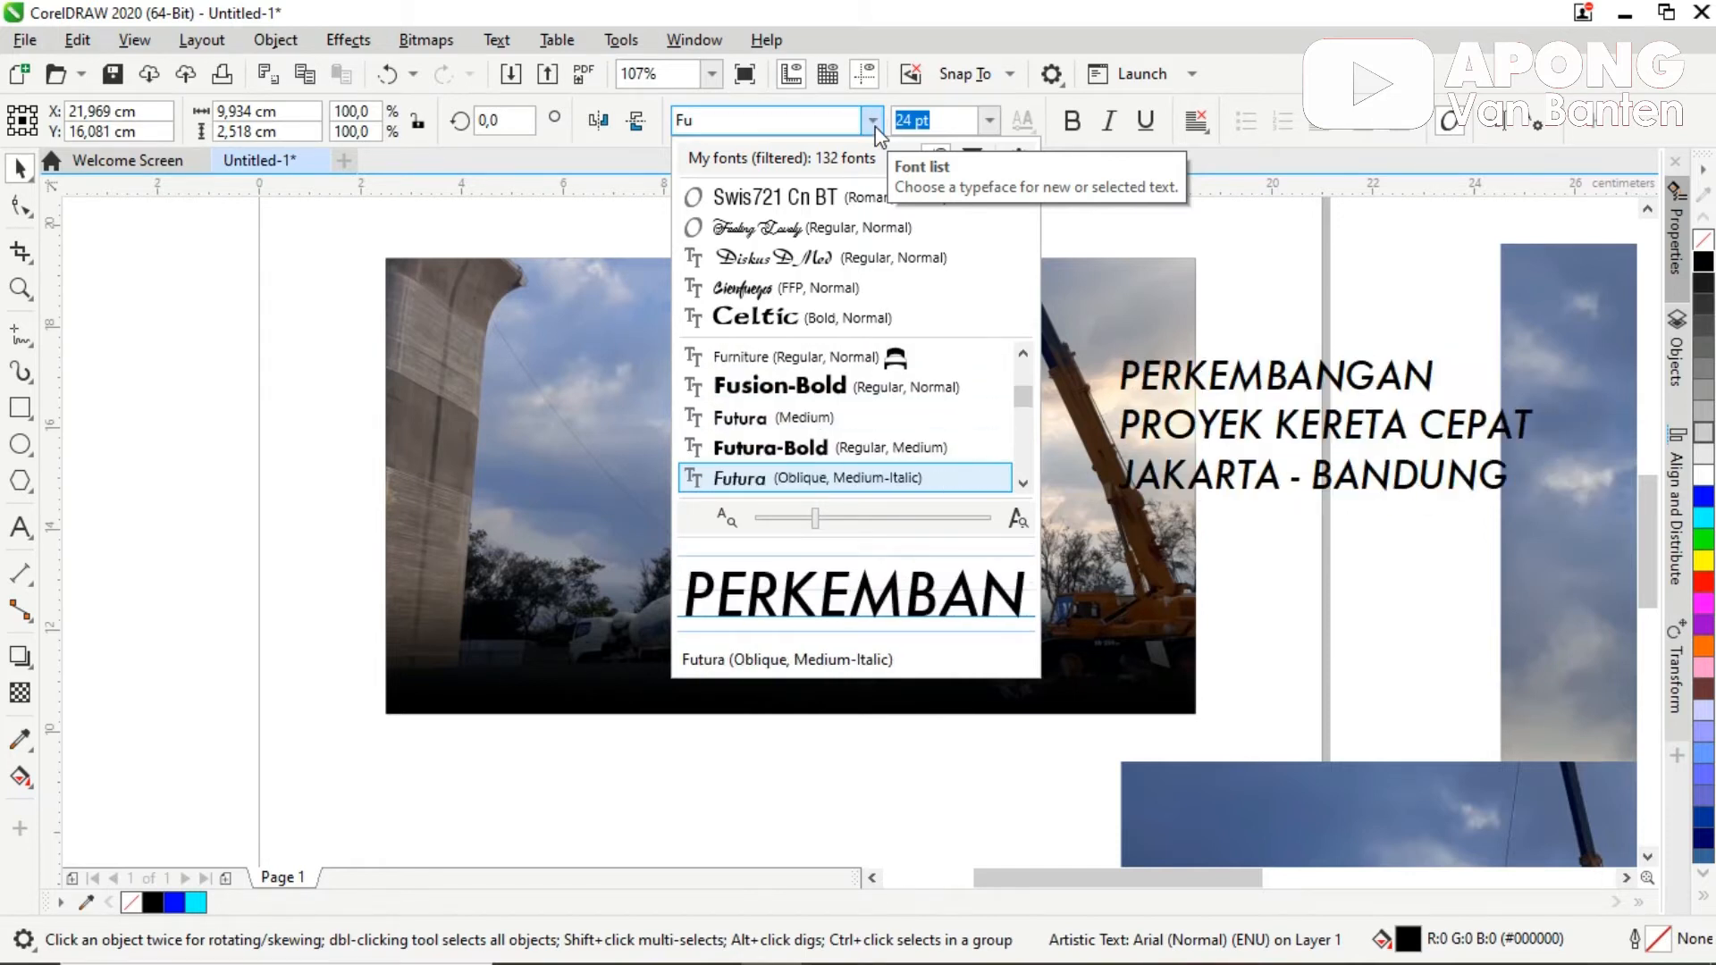
{"action": "key", "text": "Down"}
{"action": "key", "text": "Up"}
{"action": "key", "text": "Up"}
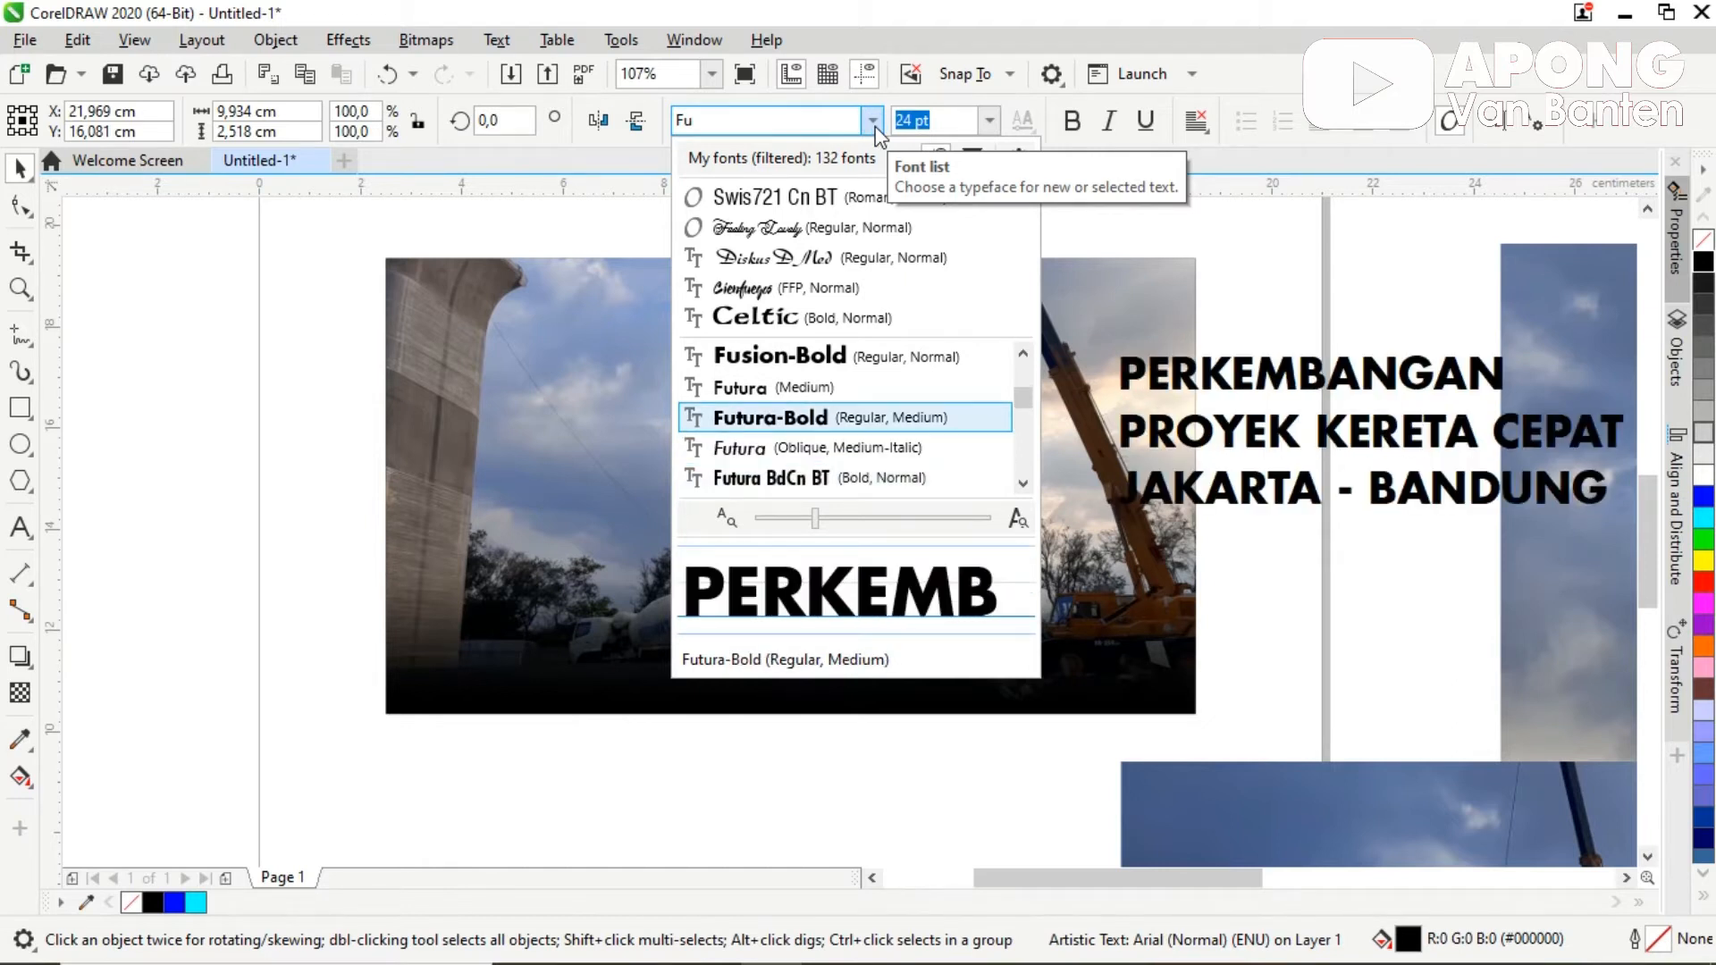
{"action": "key", "text": "Return"}
{"action": "left_click_drag", "start_coordinate": [1412, 374], "coordinate": [747, 342]}
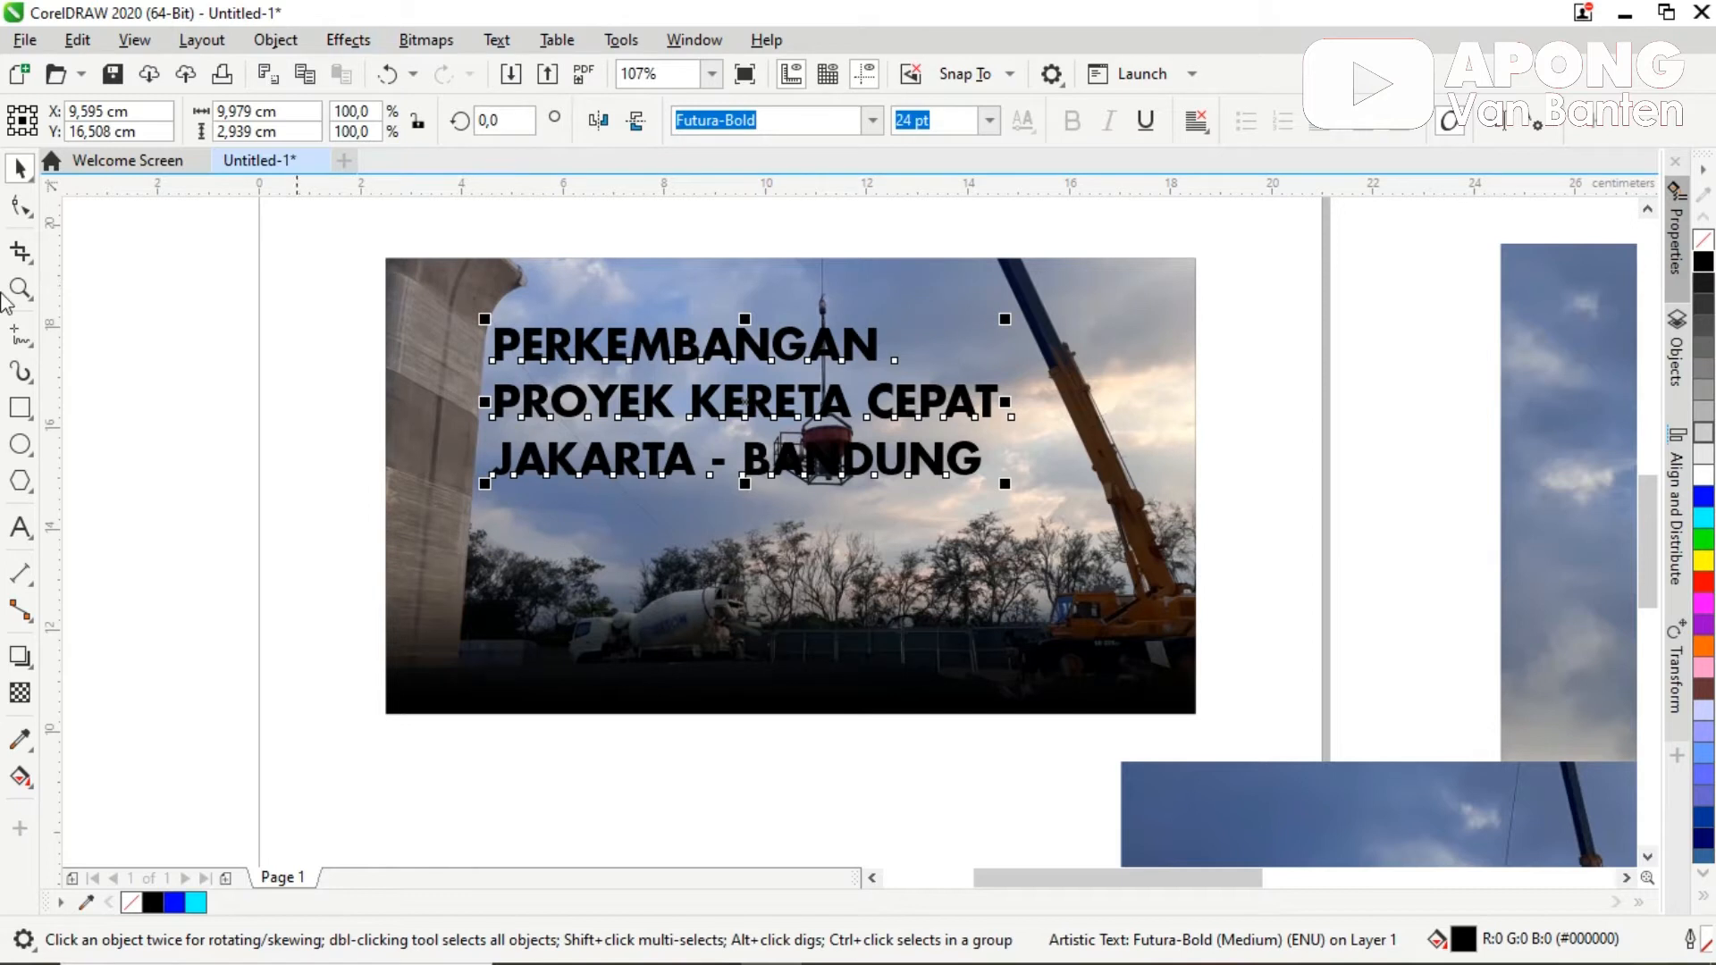
Step: Break the title apart into separate lines and move the three lines down toward the middle of the photo
{"action": "left_click", "coordinate": [268, 40]}
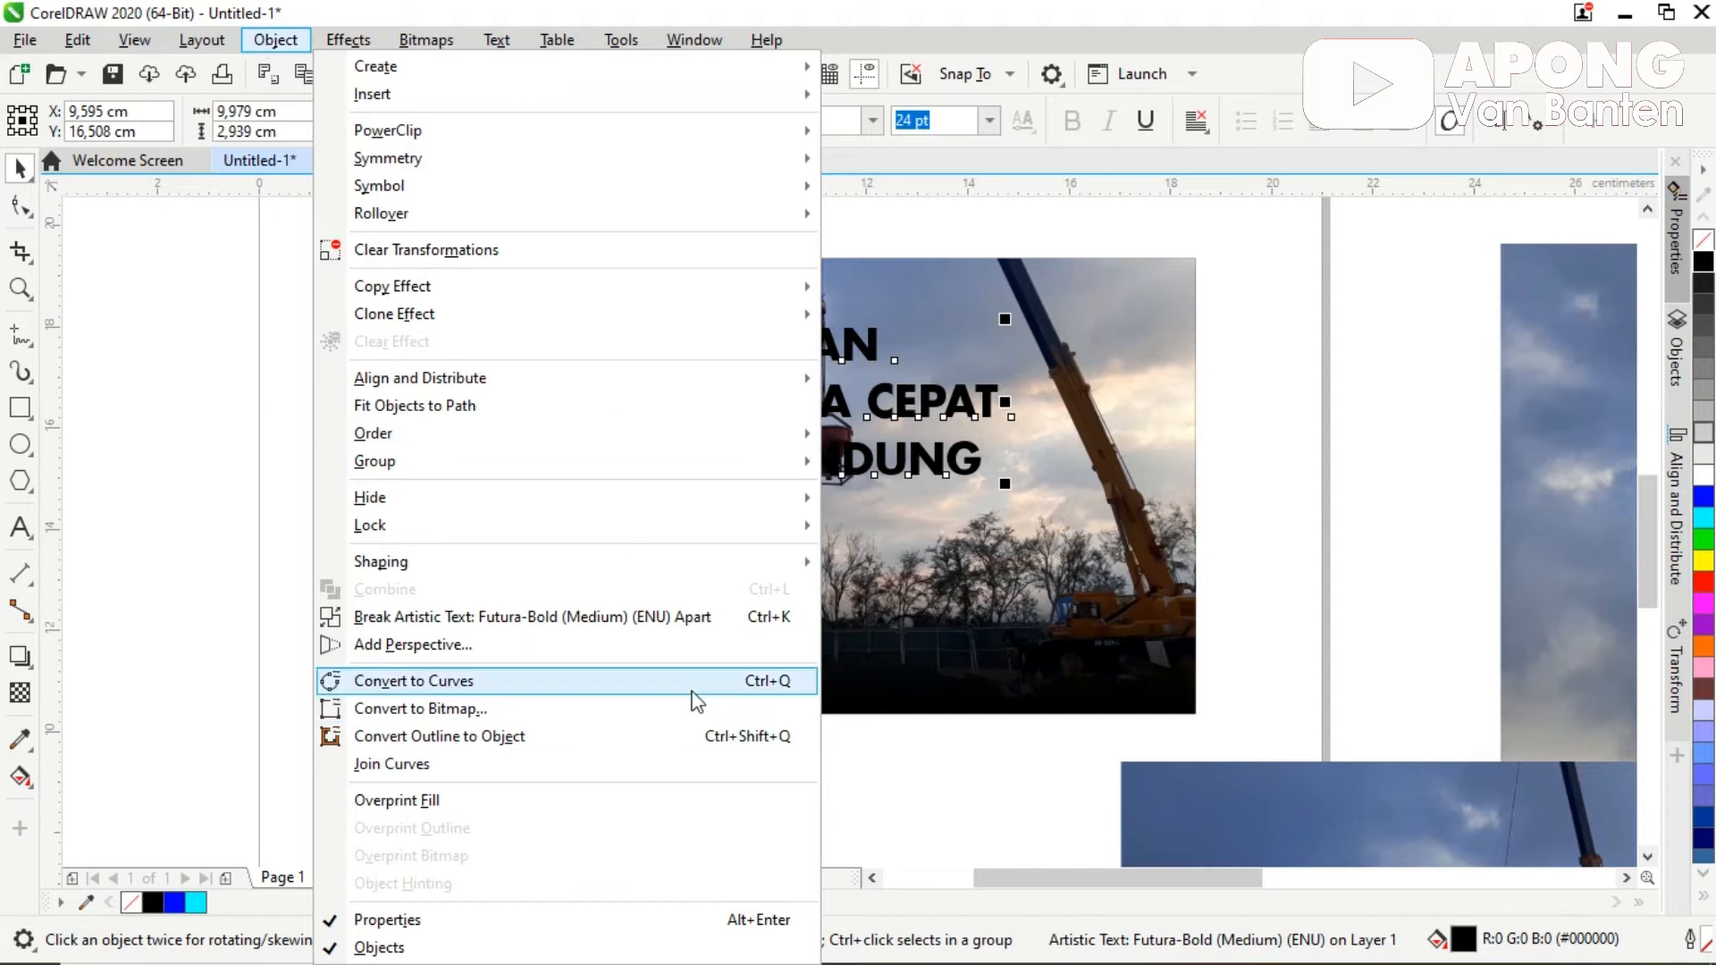
{"action": "left_click", "coordinate": [487, 616]}
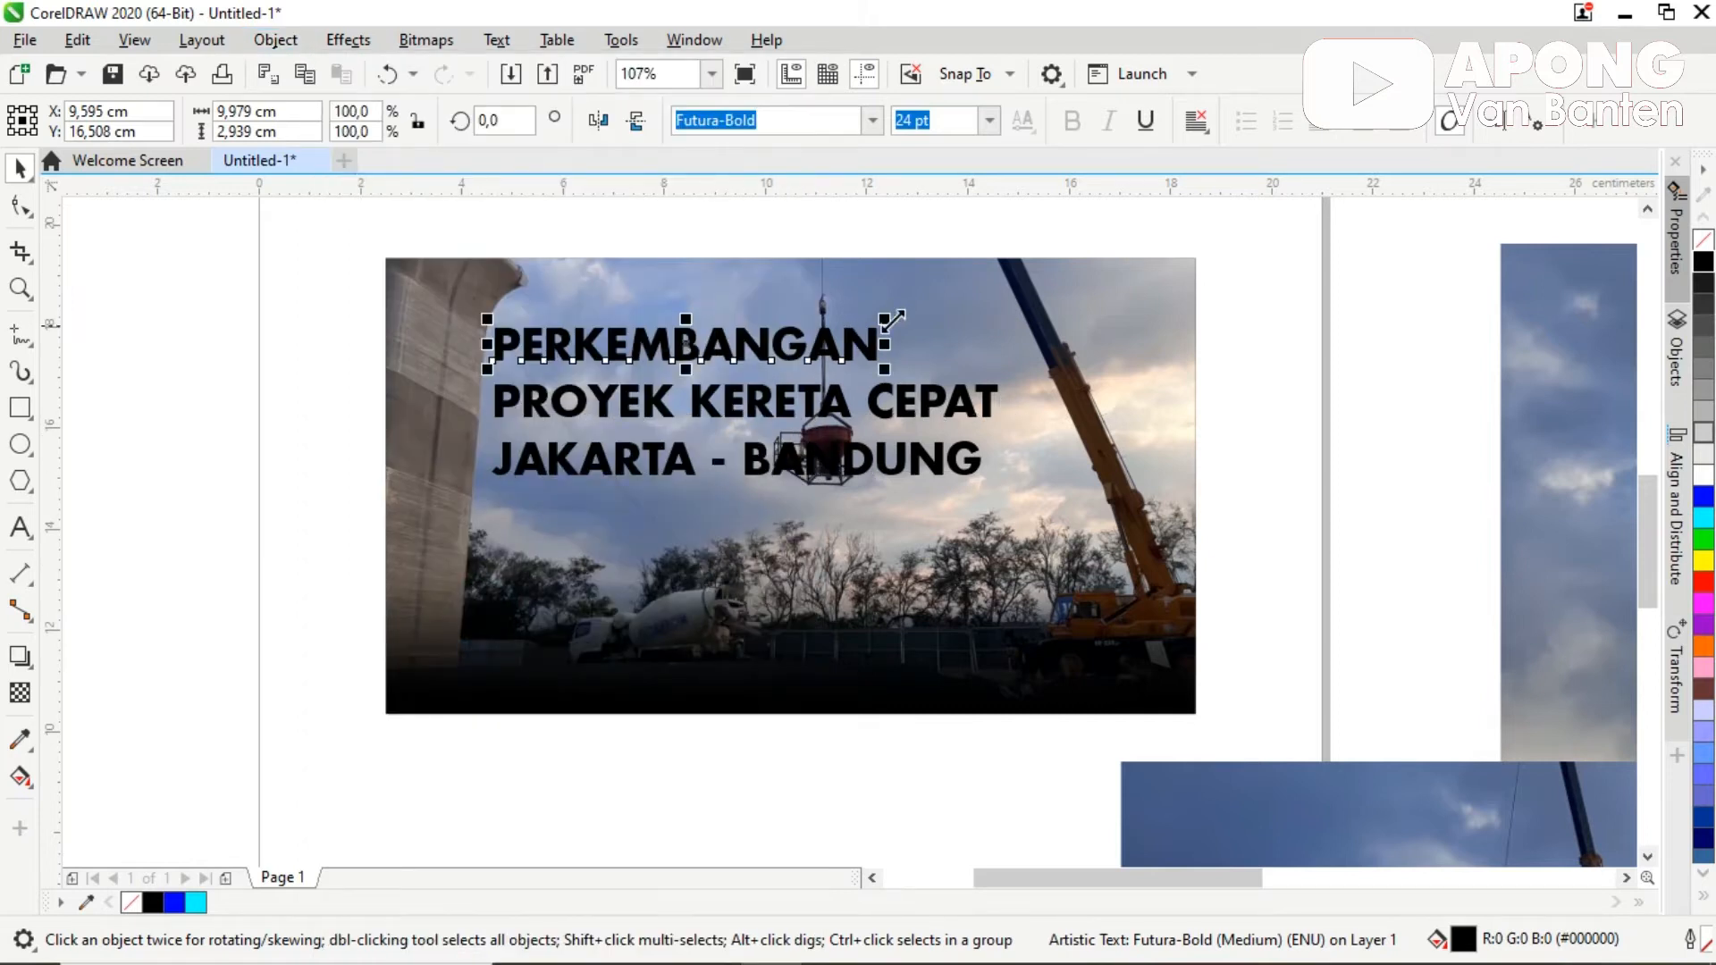
{"action": "left_click_drag", "start_coordinate": [749, 344], "coordinate": [748, 308]}
{"action": "left_click_drag", "start_coordinate": [751, 410], "coordinate": [748, 379]}
{"action": "left_click_drag", "start_coordinate": [663, 467], "coordinate": [700, 559]}
{"action": "left_click_drag", "start_coordinate": [712, 393], "coordinate": [703, 502]}
{"action": "left_click_drag", "start_coordinate": [684, 313], "coordinate": [678, 410]}
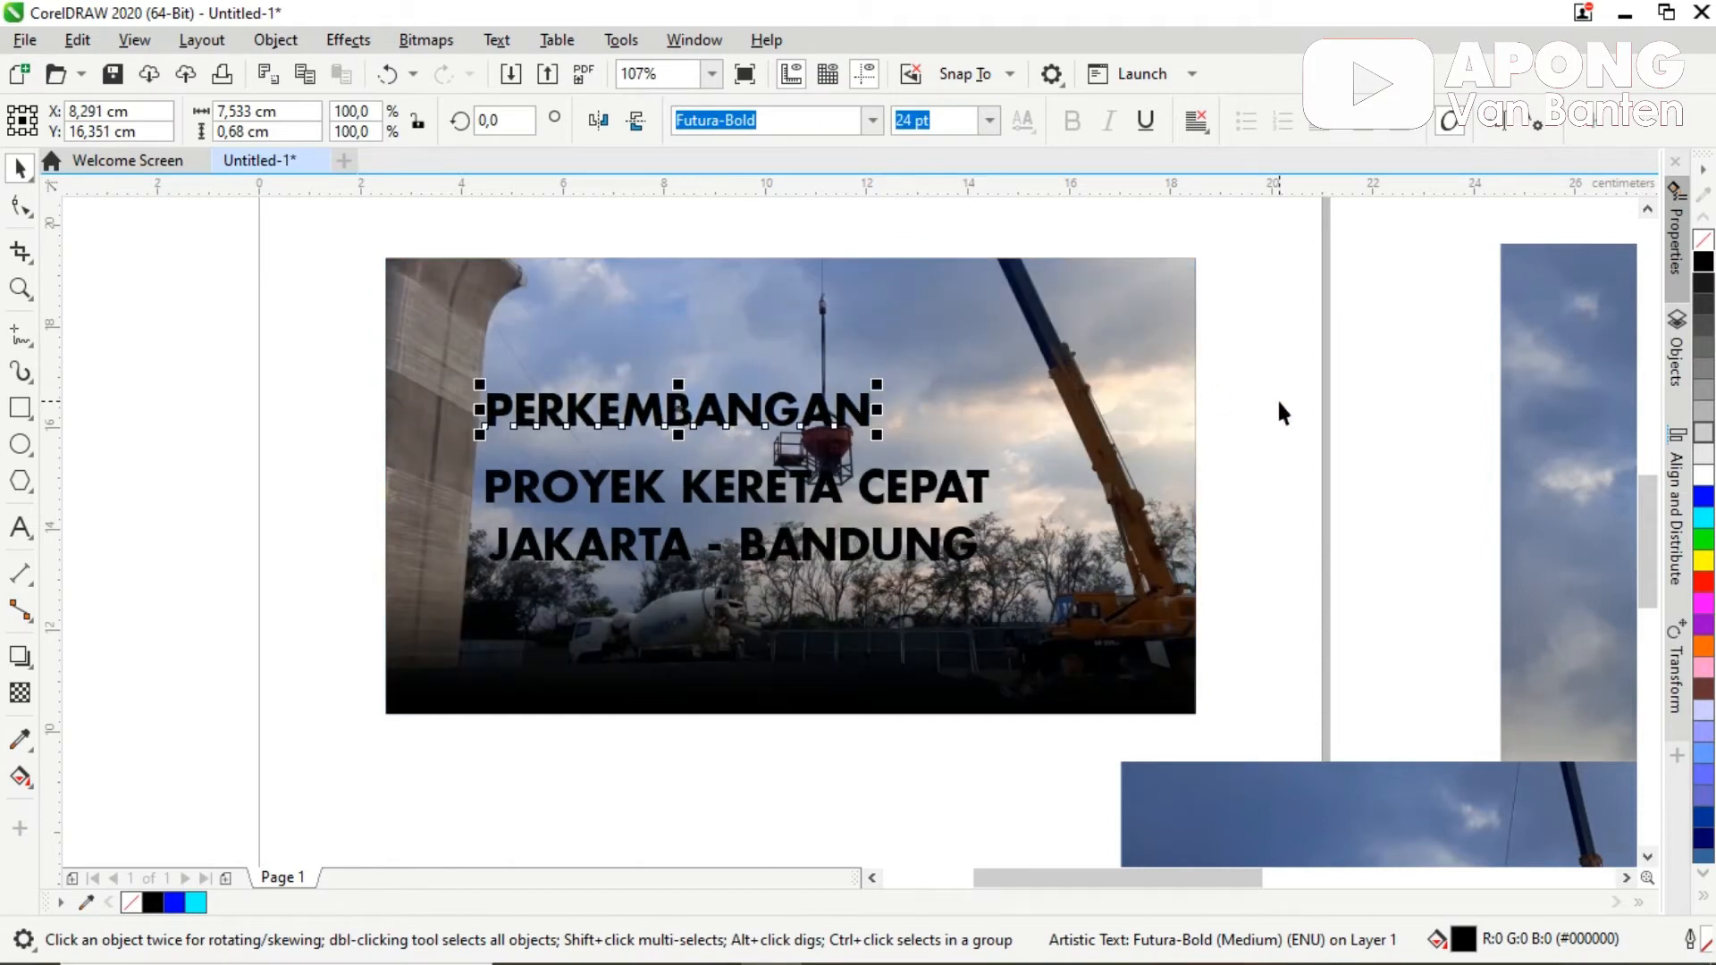
Step: Change the word "PERKEMBANGAN" to Title Case
{"action": "double_click", "coordinate": [719, 411]}
{"action": "double_click", "coordinate": [715, 409]}
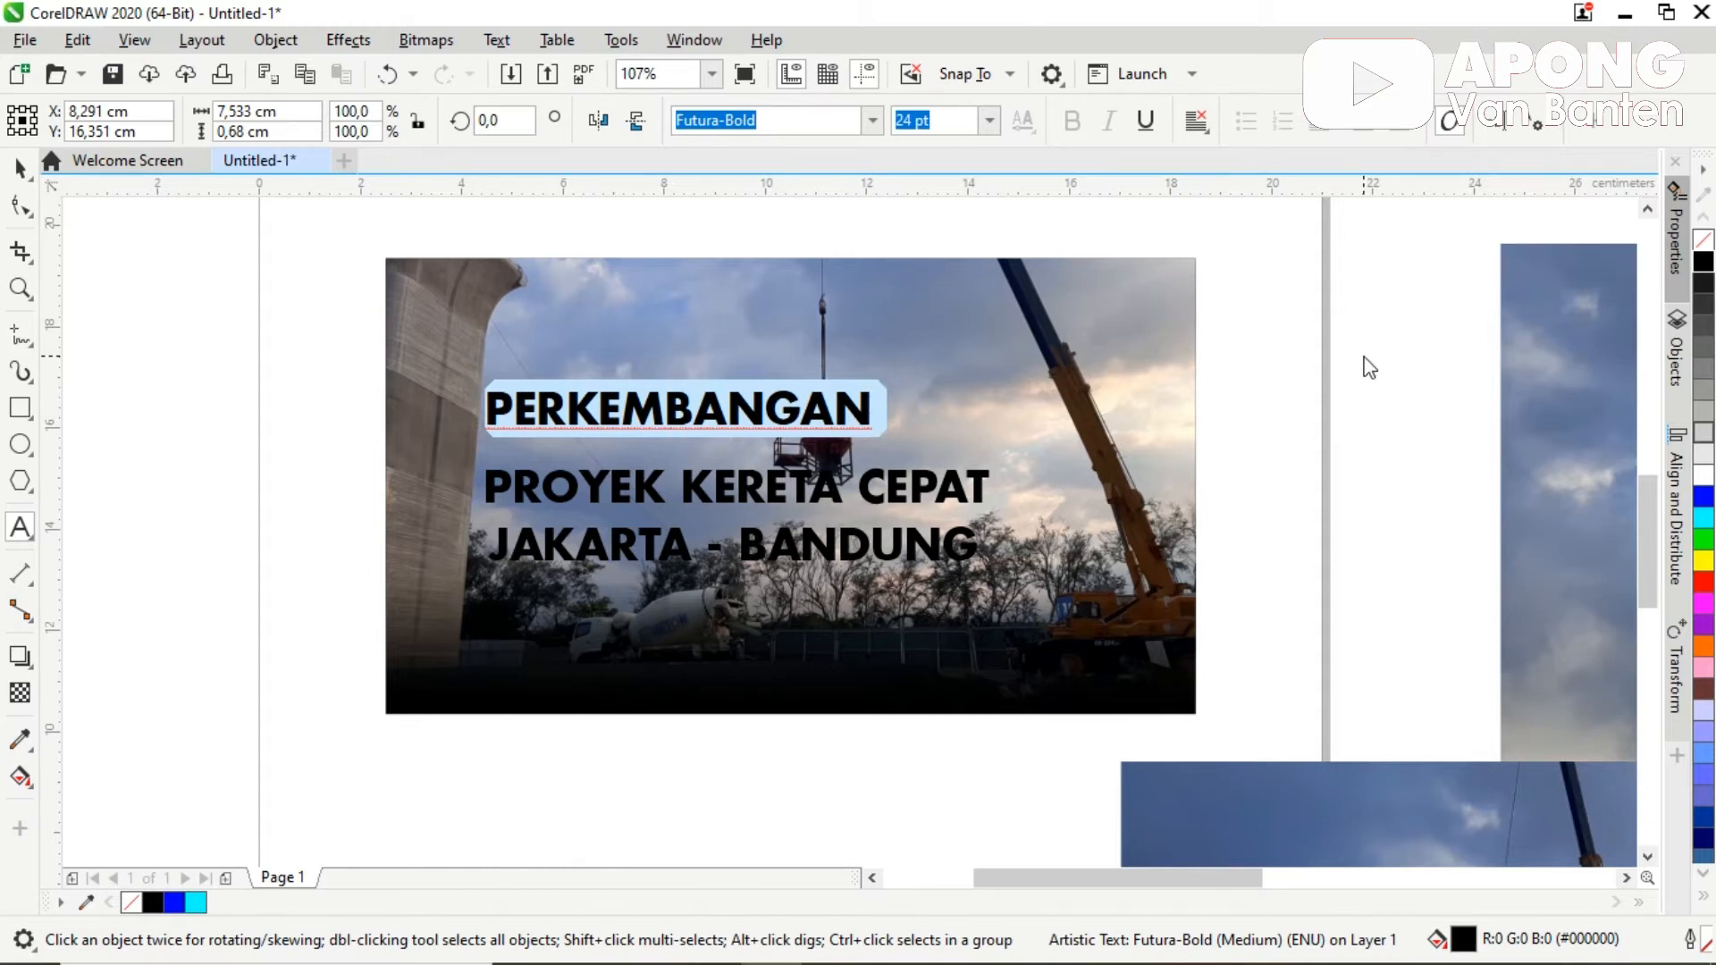
{"action": "key", "text": "shift+F3"}
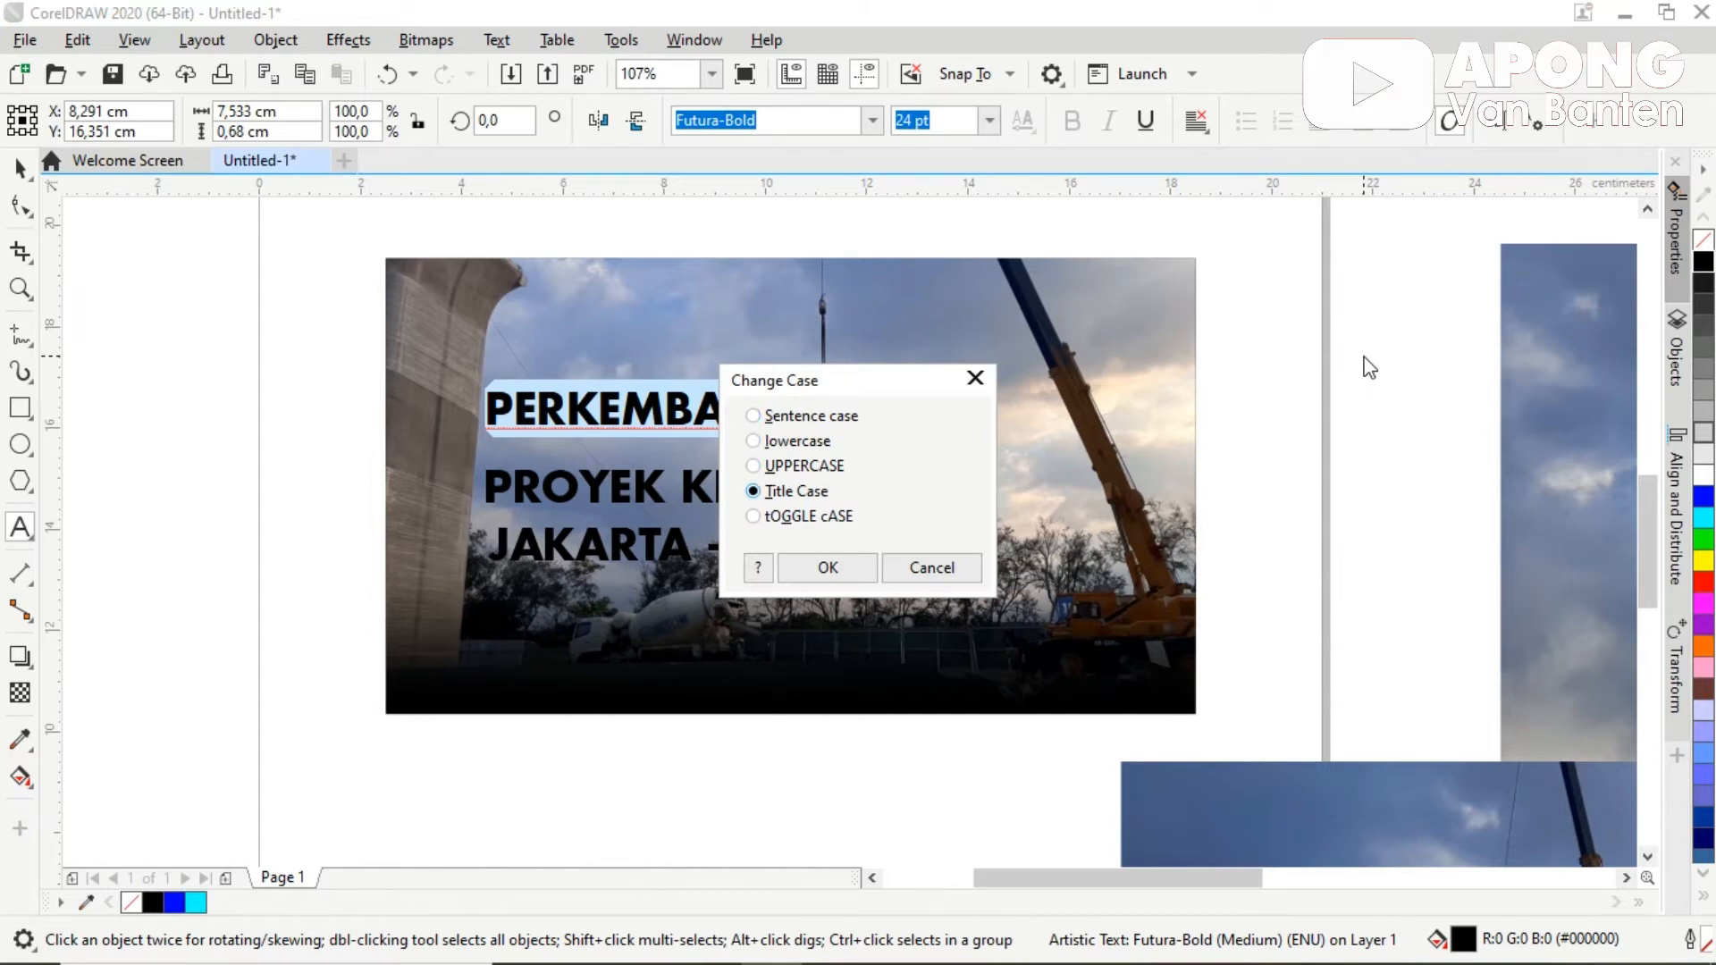
{"action": "key", "text": "Return"}
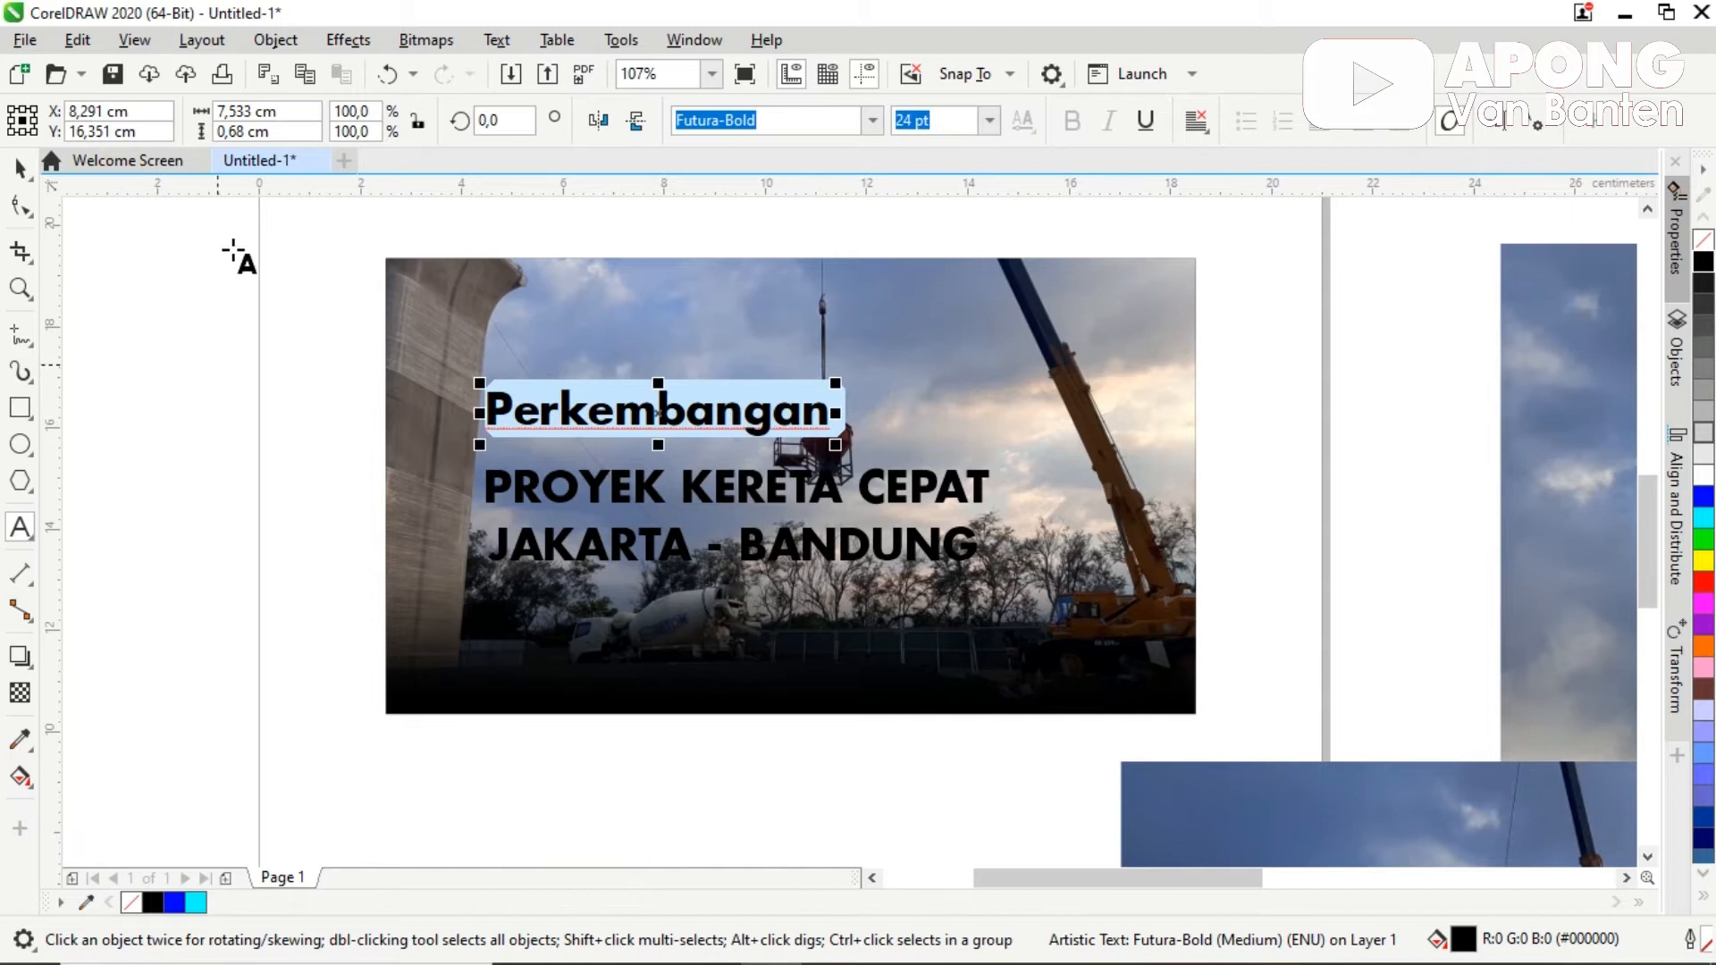
{"action": "left_click", "coordinate": [15, 171]}
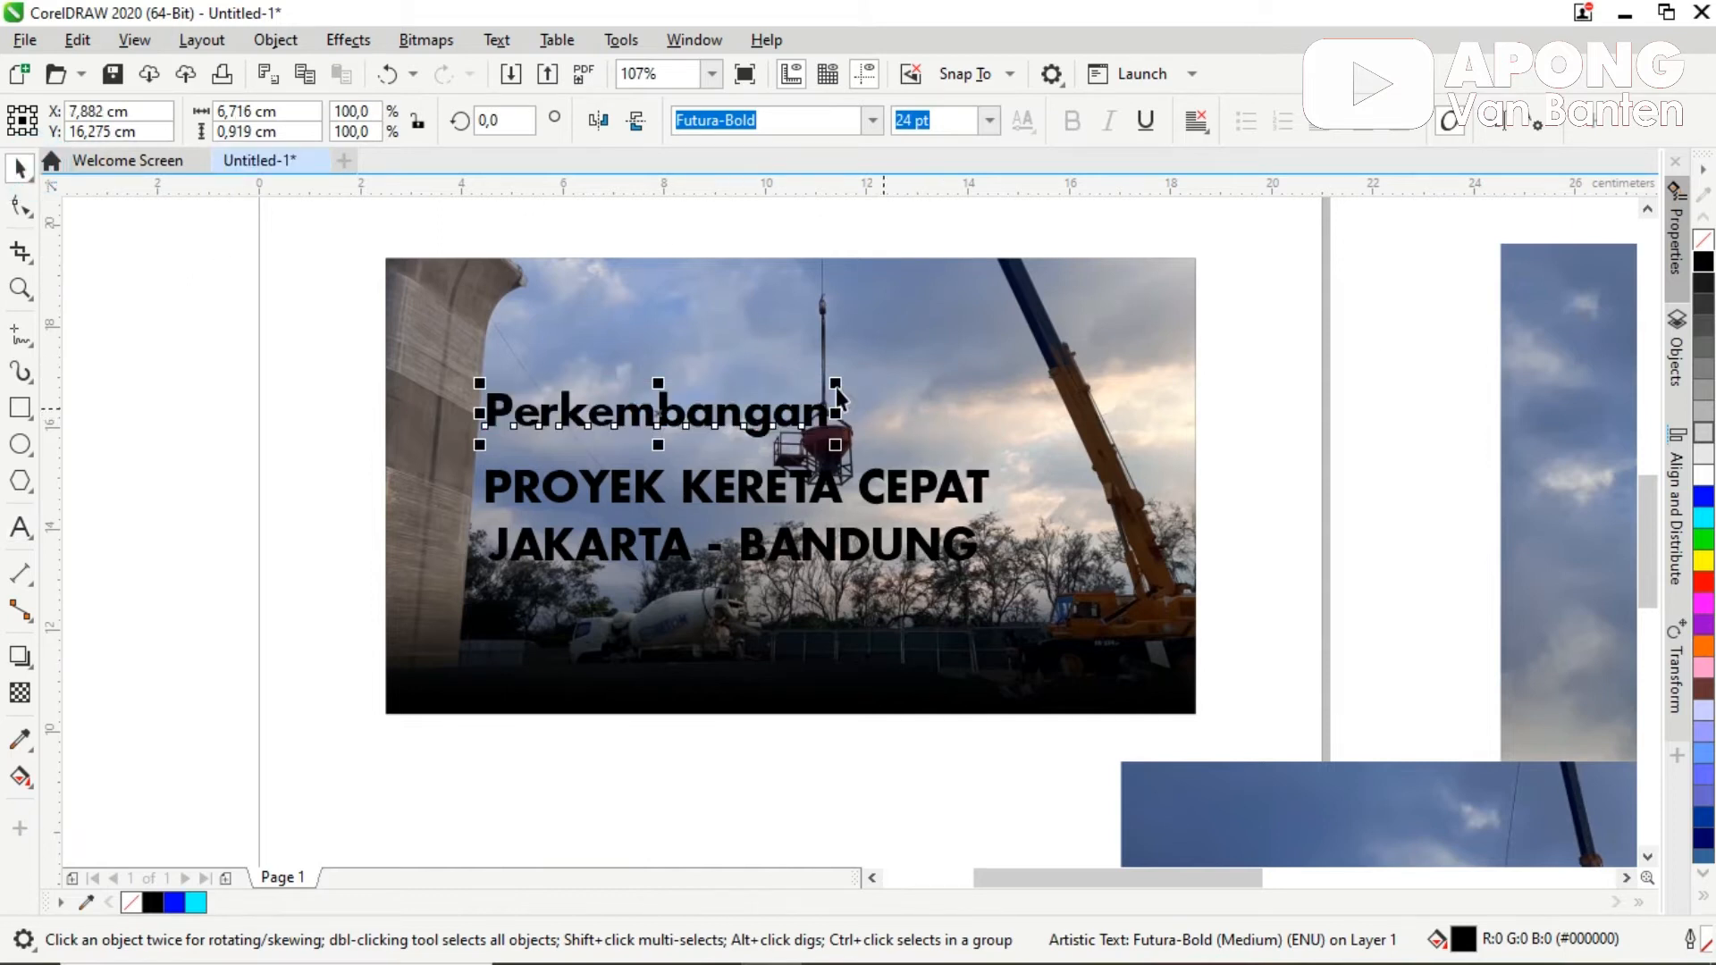
Step: Enlarge "Perkembangan" to about 31.5 pt and stack the three title lines closely in the upper part of the photo
{"action": "left_click_drag", "start_coordinate": [839, 394], "coordinate": [944, 323]}
{"action": "left_click_drag", "start_coordinate": [713, 404], "coordinate": [712, 351]}
{"action": "left_click_drag", "start_coordinate": [640, 484], "coordinate": [638, 420]}
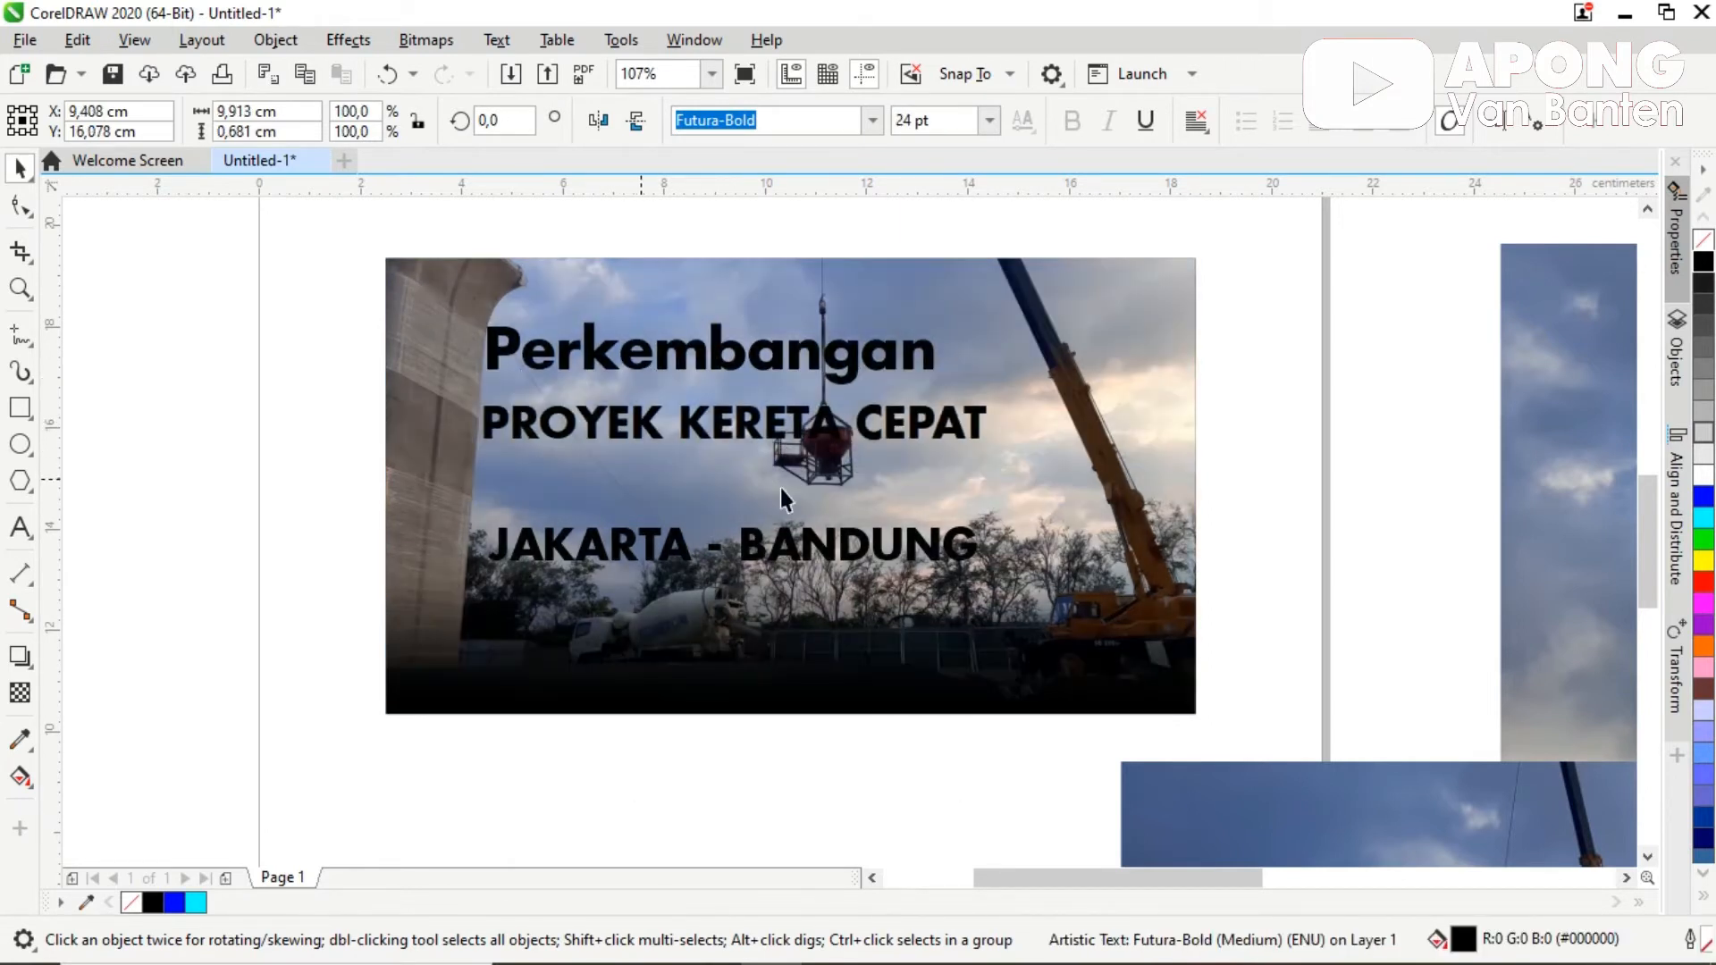
{"action": "left_click", "coordinate": [838, 541]}
{"action": "left_click_drag", "start_coordinate": [837, 541], "coordinate": [823, 473]}
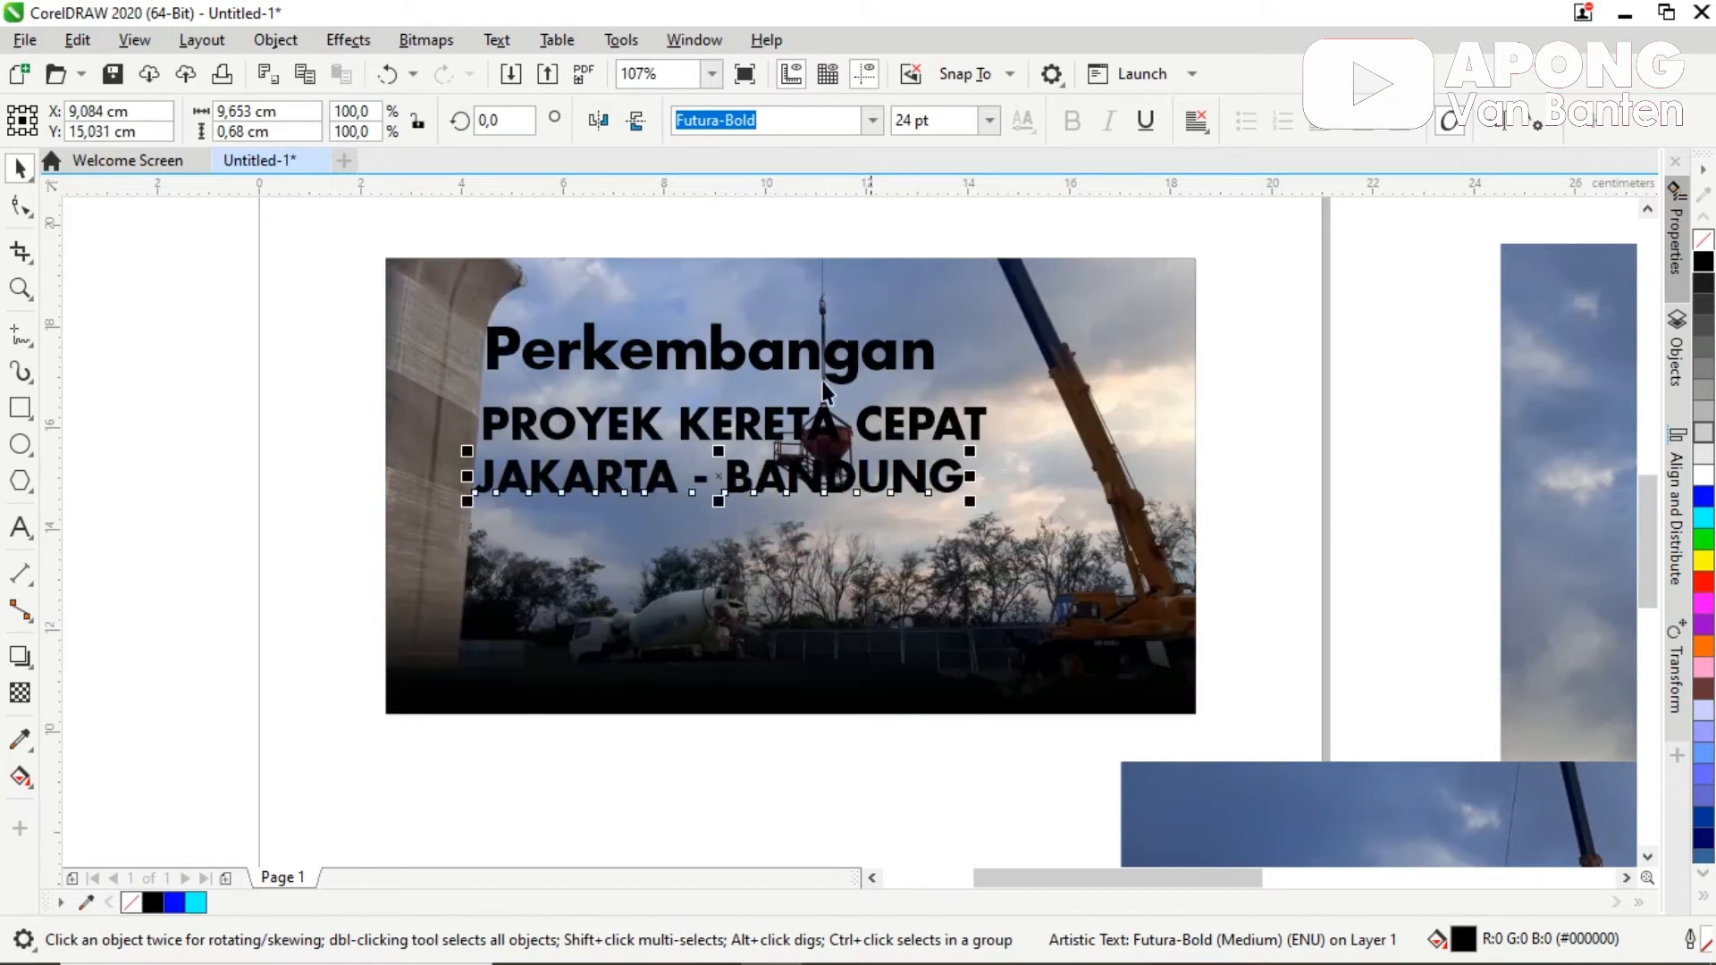
Step: Left-align the "PROYEK KERETA CEPAT" and "JAKARTA - BANDUNG" lines and enlarge them together to about 11.4 cm wide
{"action": "left_click", "coordinate": [742, 427], "text": "shift"}
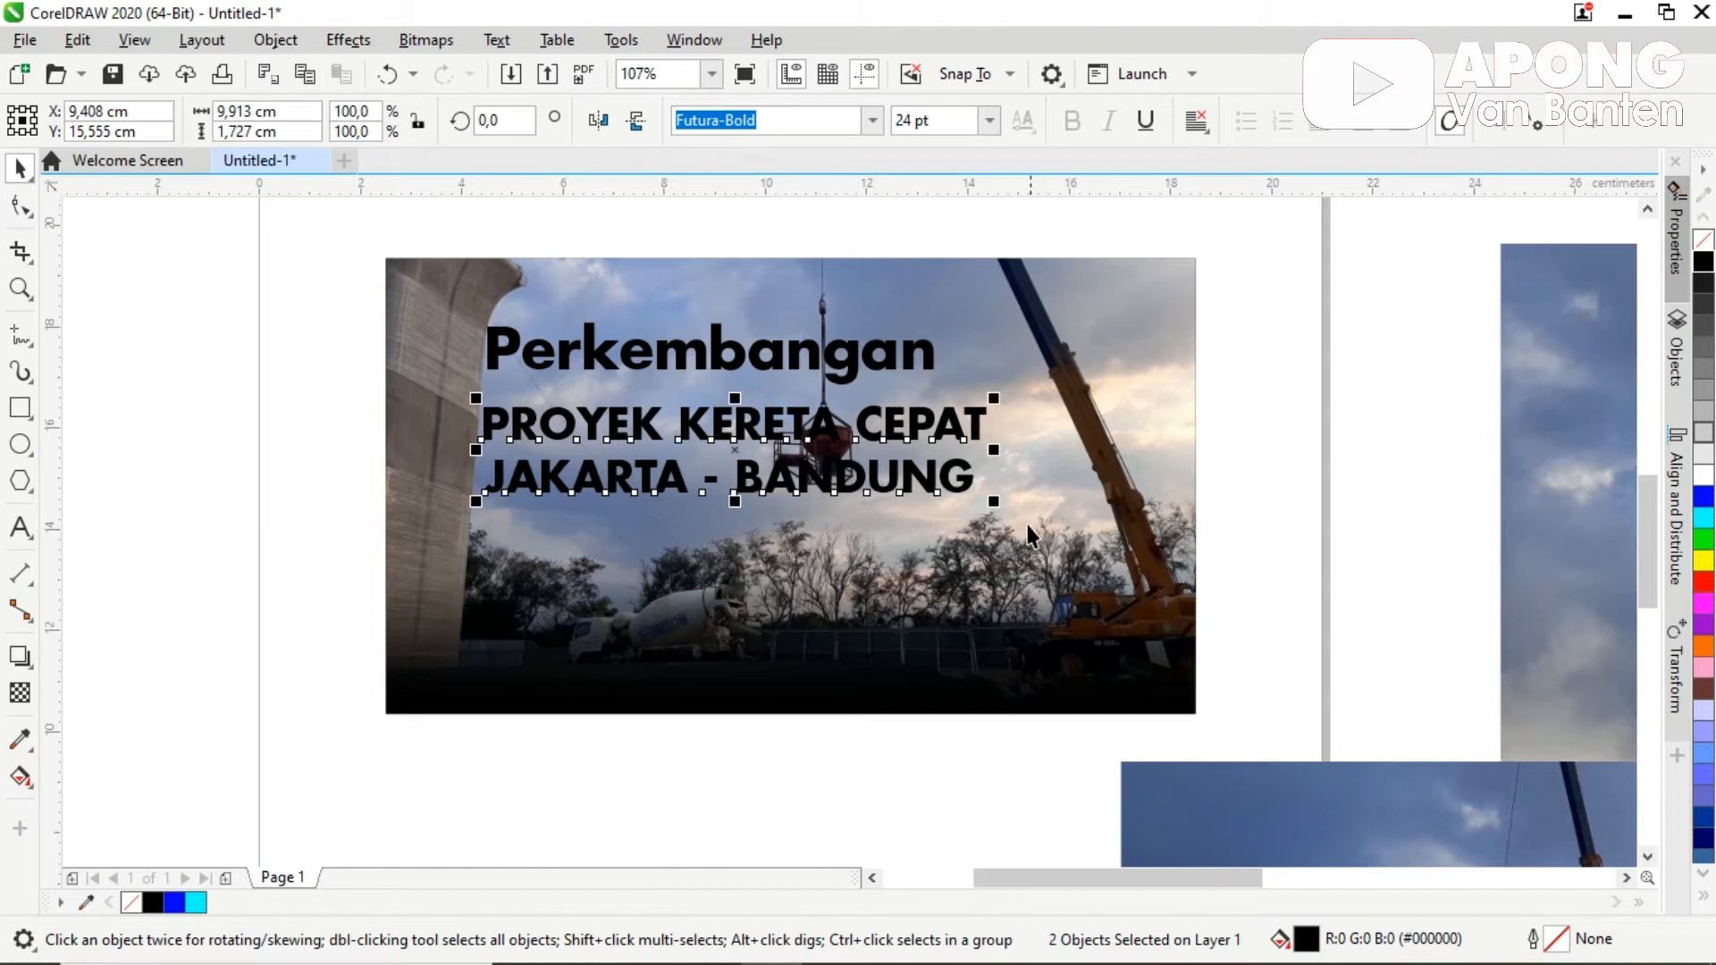
{"action": "left_click_drag", "start_coordinate": [997, 506], "coordinate": [1071, 518]}
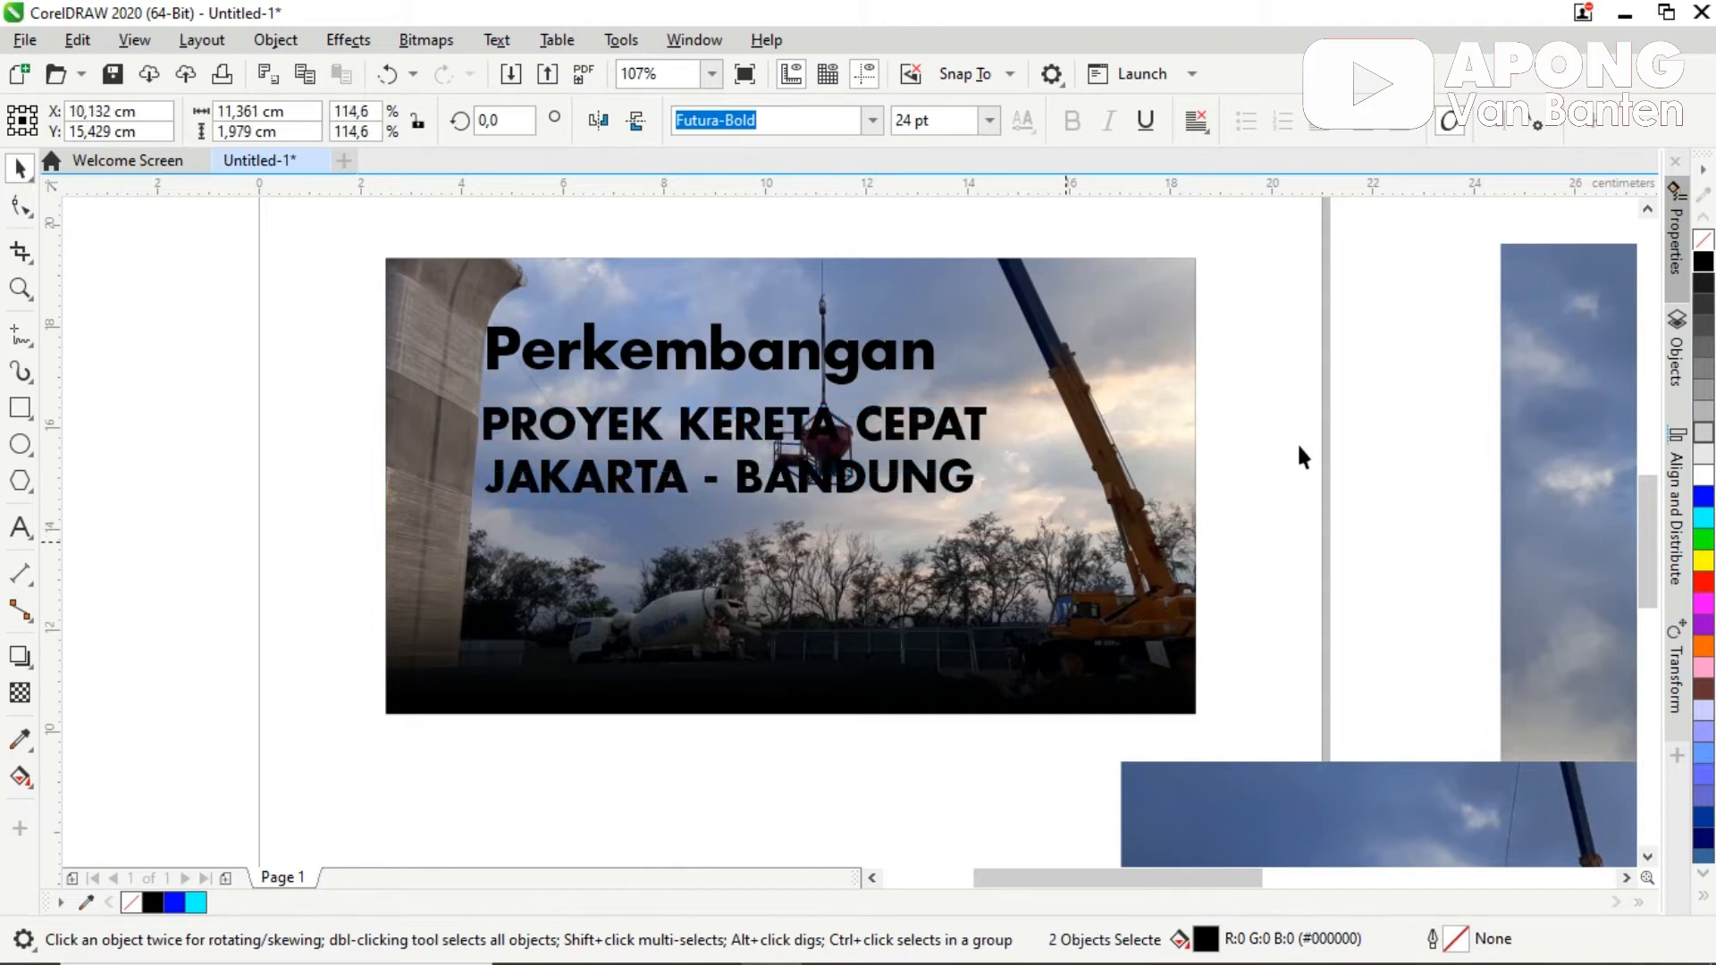
{"action": "left_click", "coordinate": [1364, 418]}
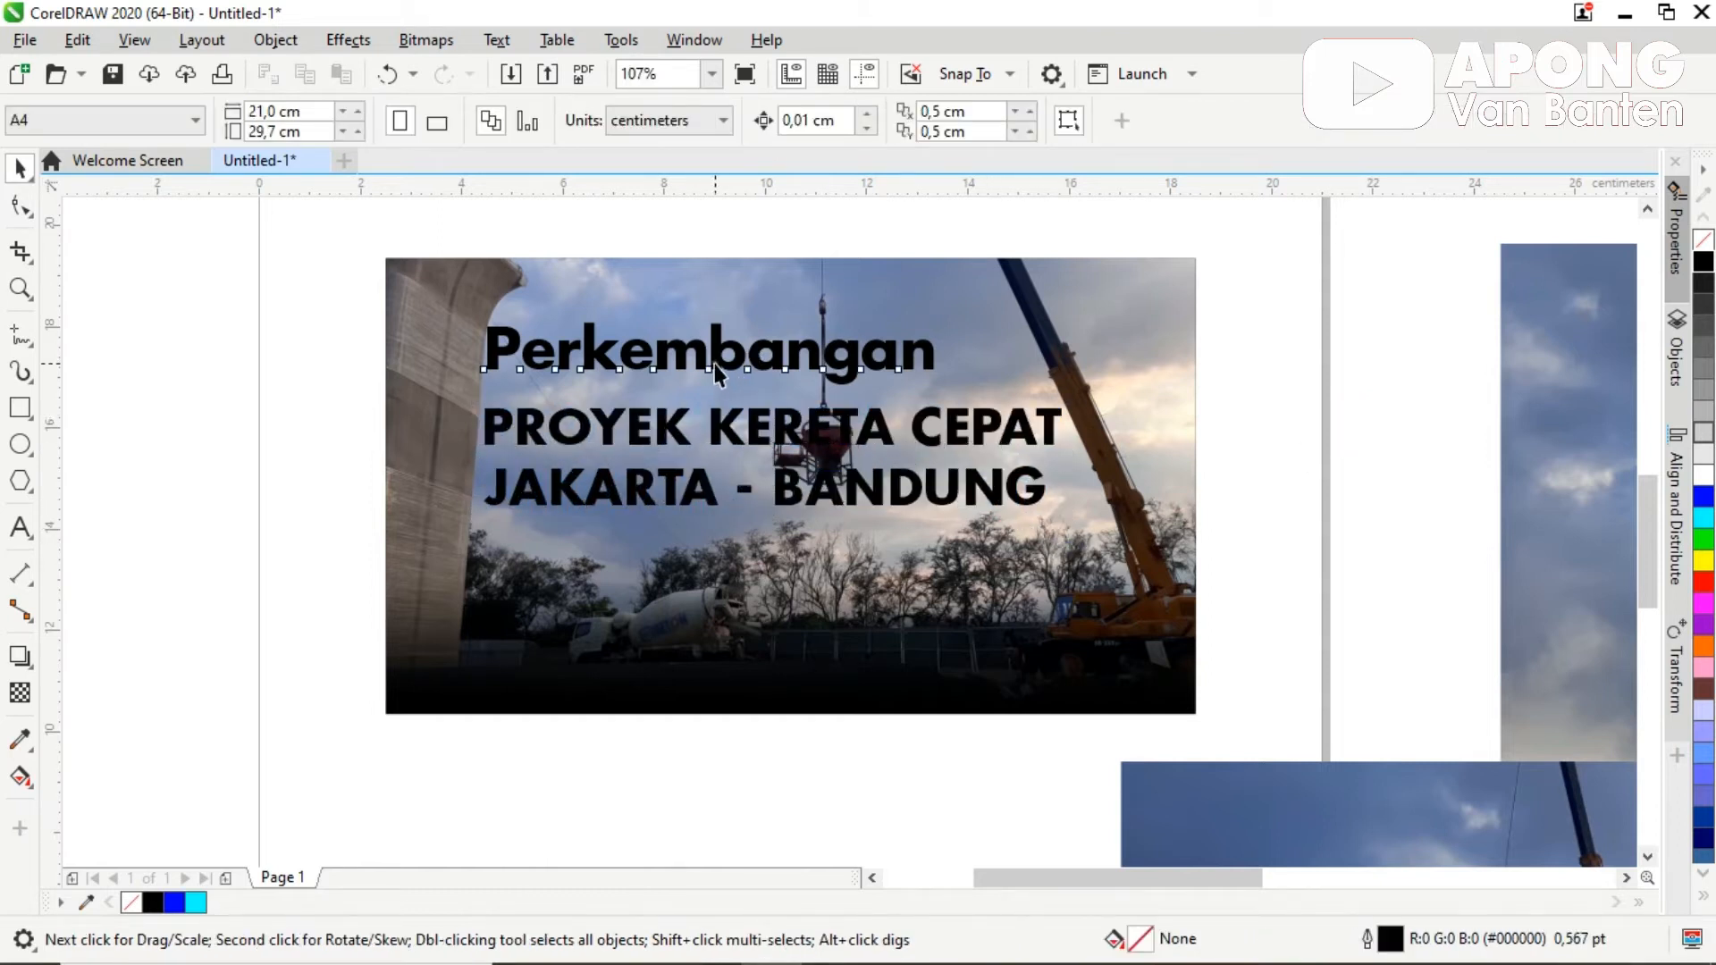
Step: Set the font of "Perkembangan" to Feeling Lovely
{"action": "left_click", "coordinate": [666, 354]}
{"action": "left_click_drag", "start_coordinate": [86, 310], "coordinate": [31, 308]}
{"action": "left_click", "coordinate": [919, 357]}
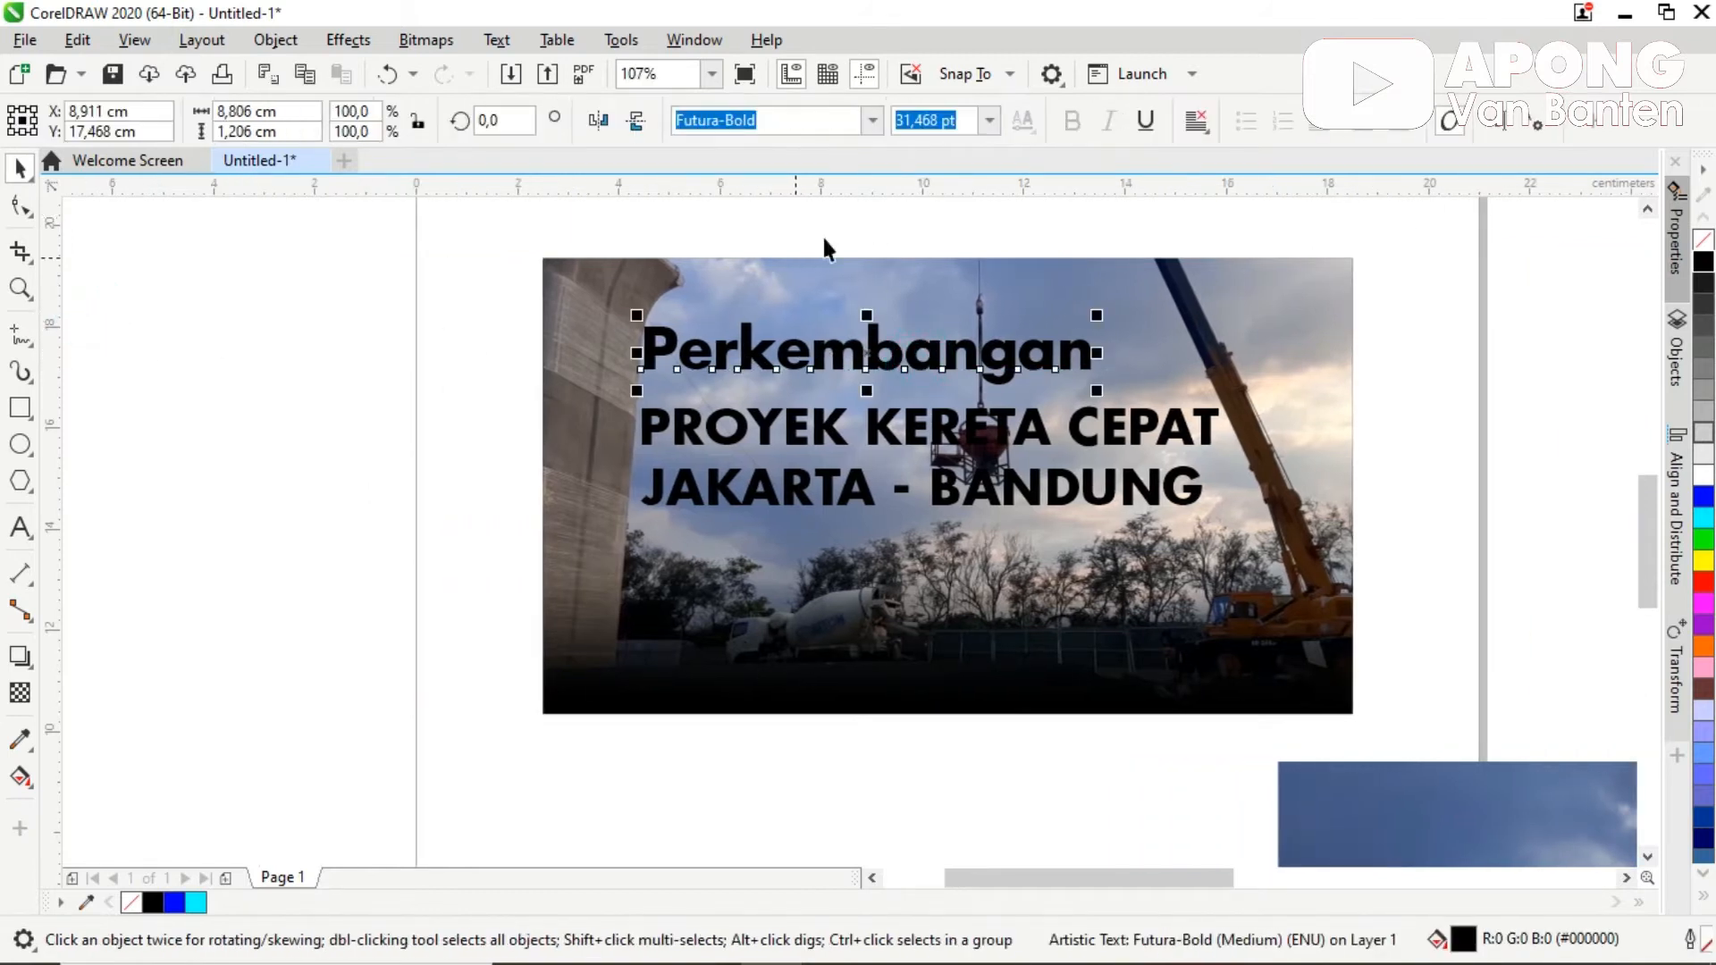
{"action": "left_click", "coordinate": [881, 123]}
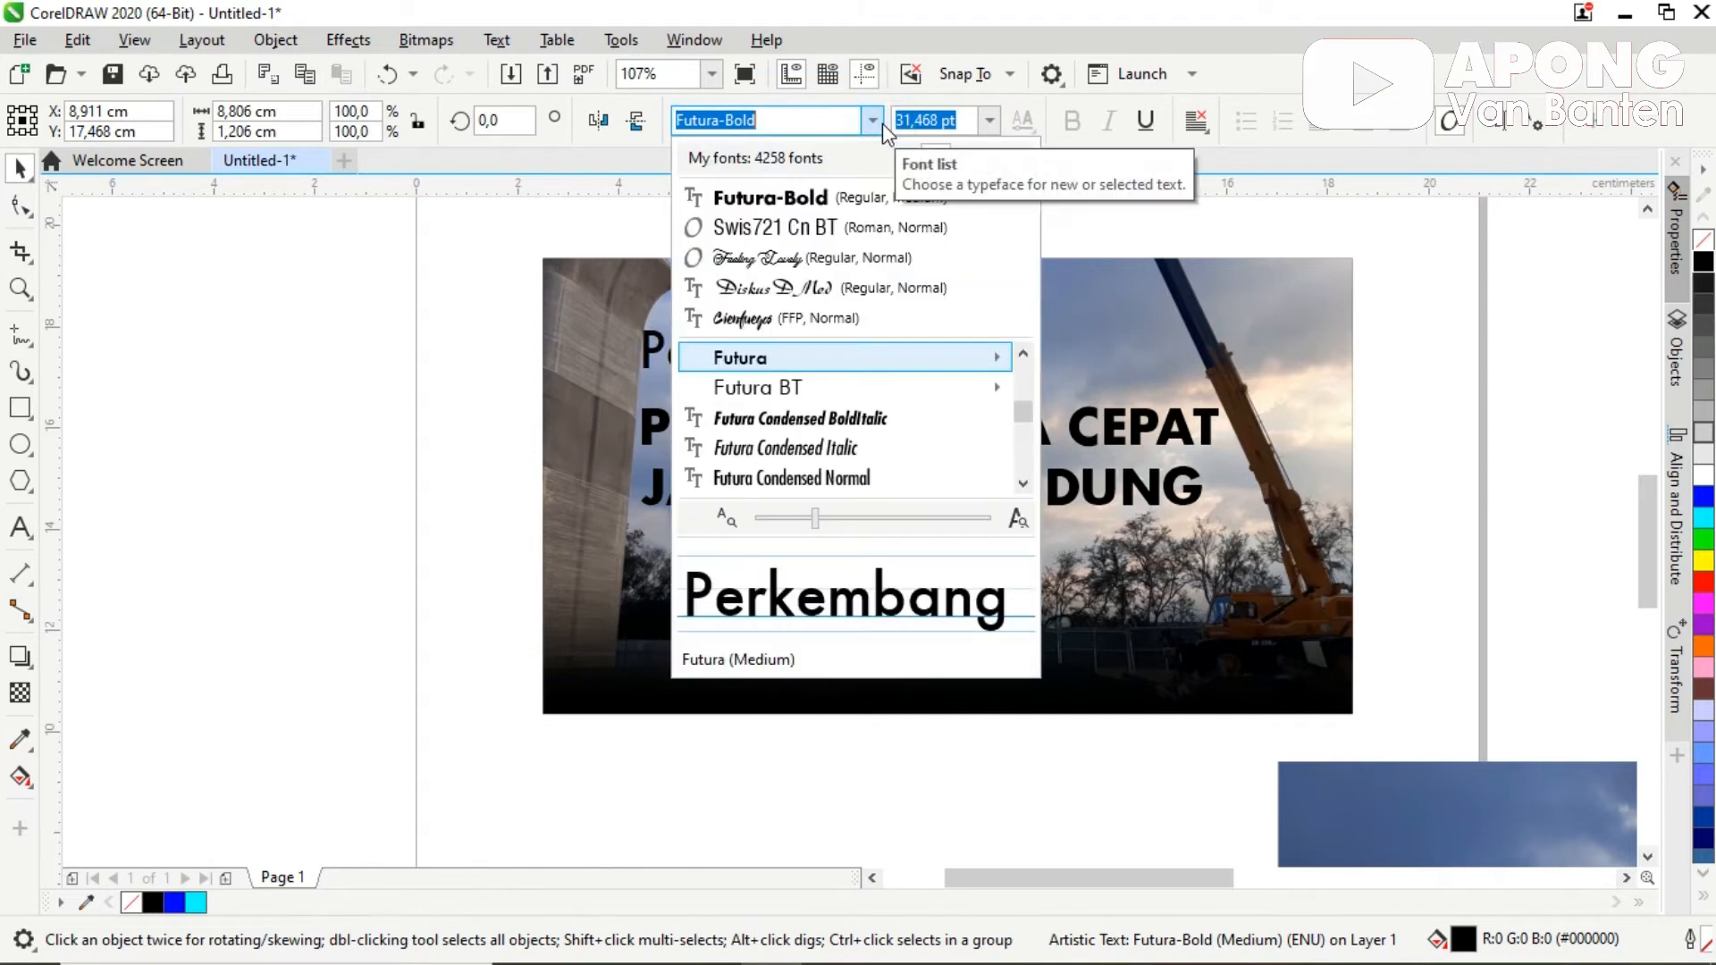
{"action": "left_click", "coordinate": [808, 264]}
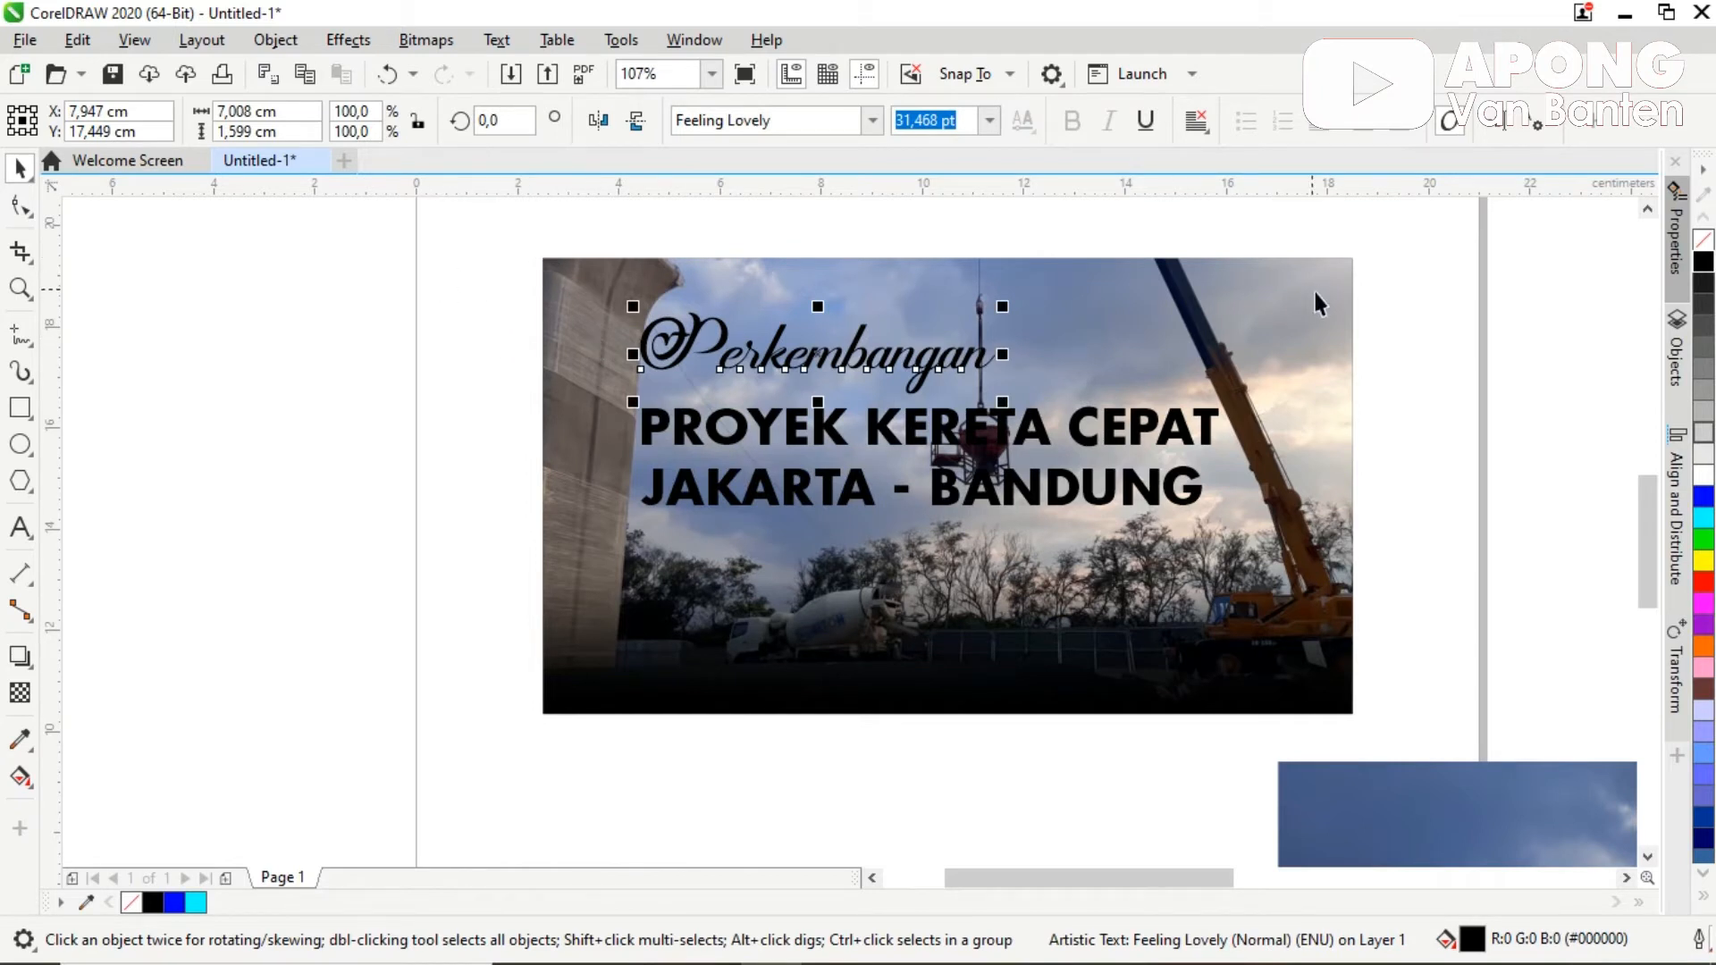
{"action": "left_click", "coordinate": [1439, 299]}
Step: Enlarge the "Perkembangan" script text to about 35.7 pt
{"action": "left_click", "coordinate": [915, 369]}
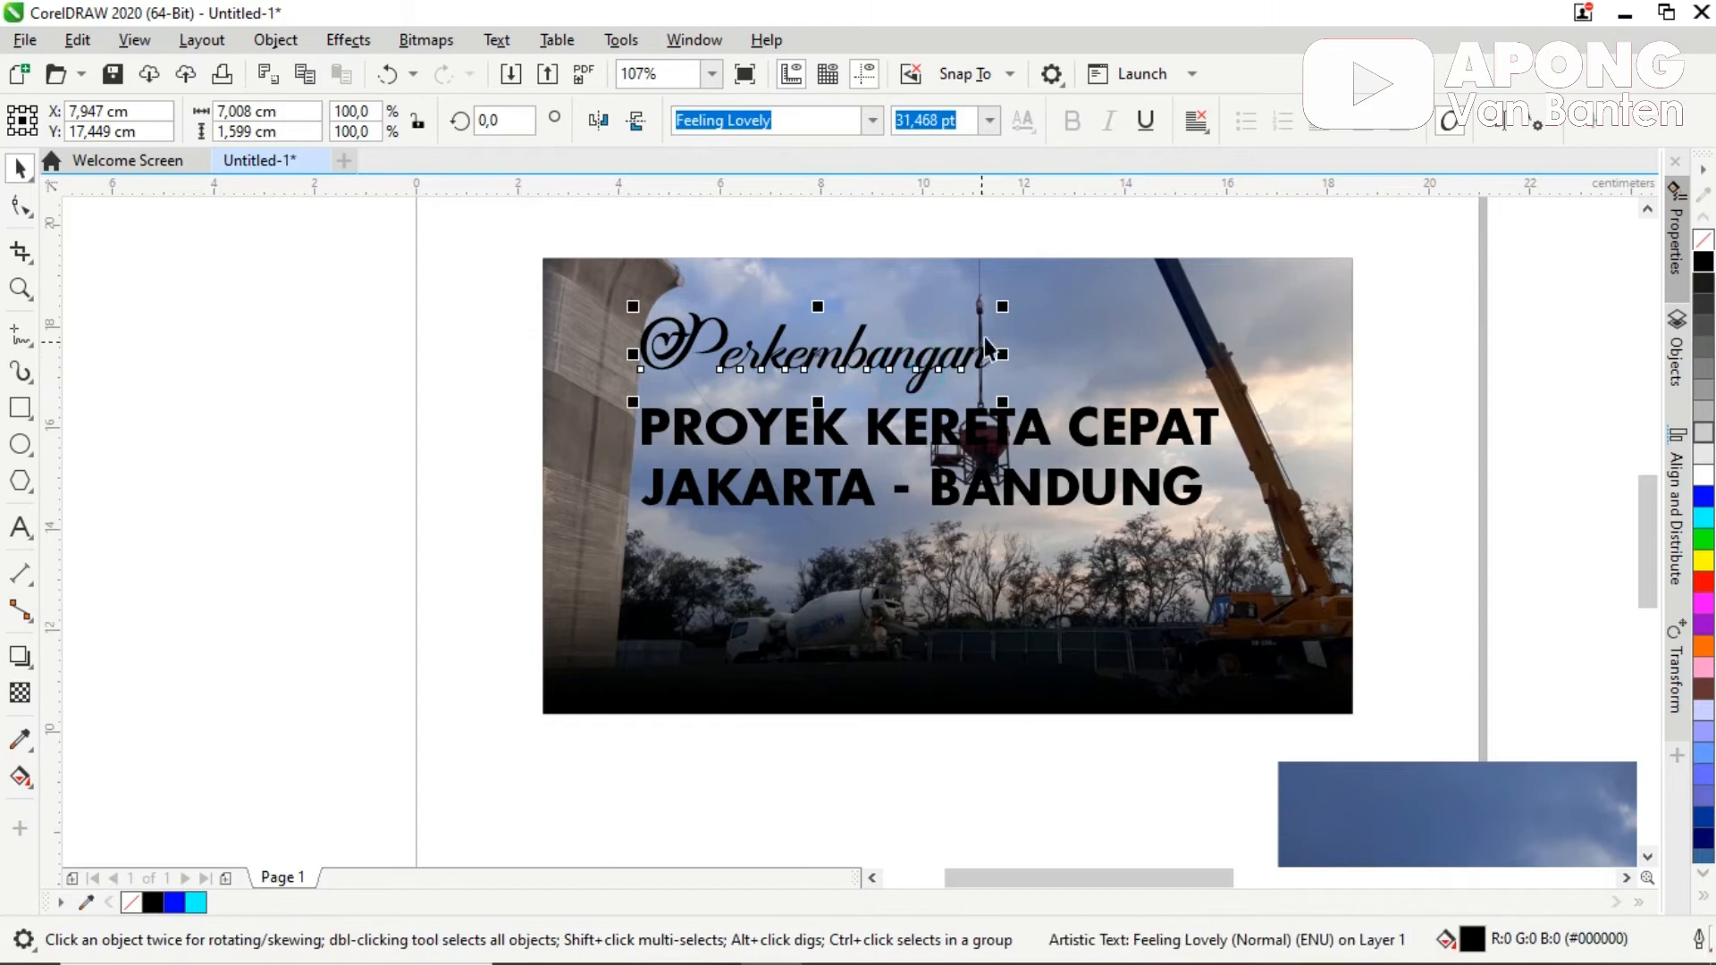
{"action": "left_click_drag", "start_coordinate": [1003, 304], "coordinate": [1076, 291]}
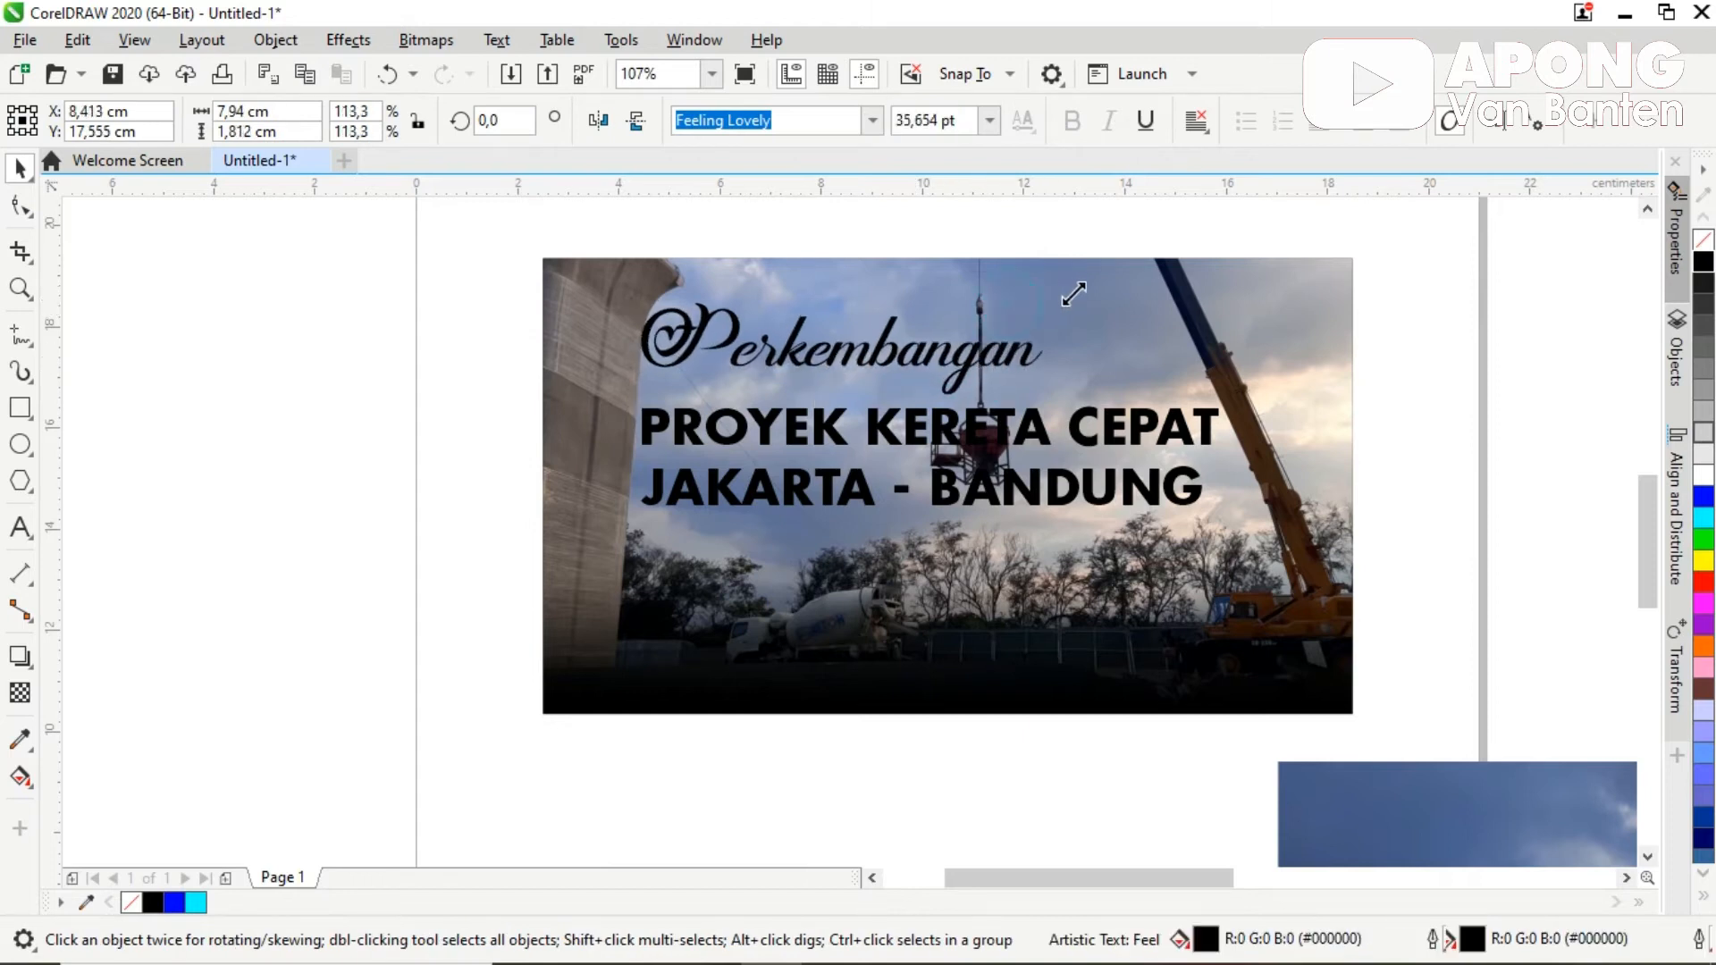
{"action": "left_click", "coordinate": [1514, 422]}
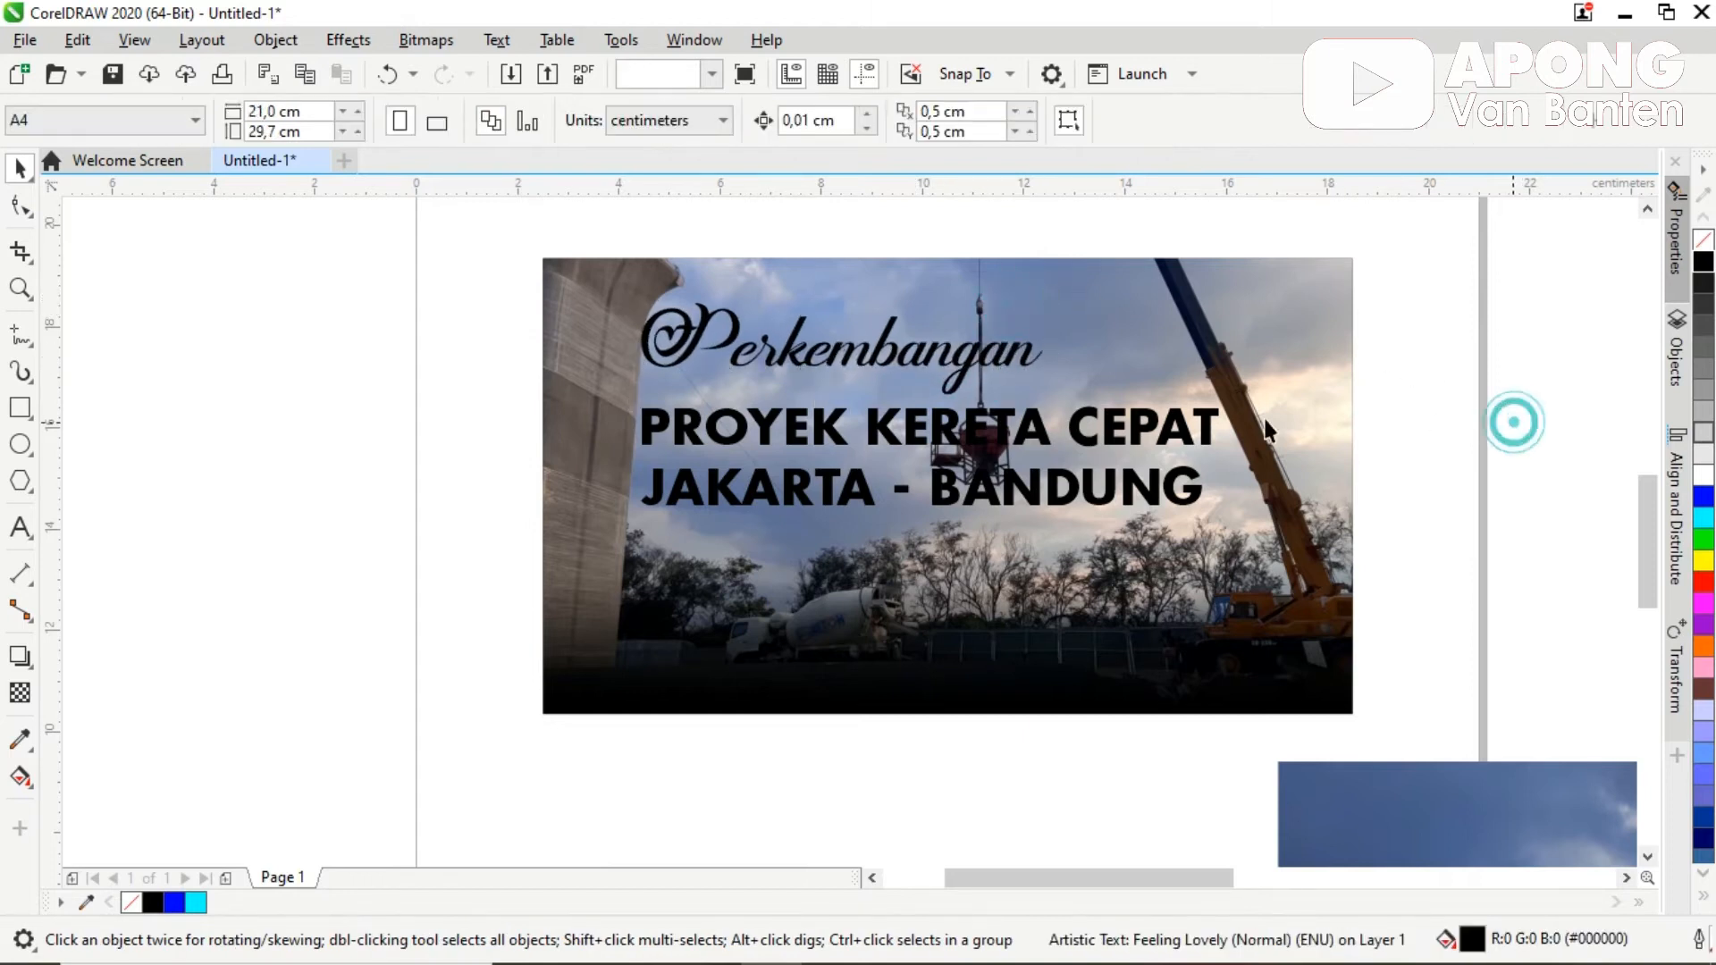
Step: Left-align "Perkembangan" with the "PROYEK KERETA CEPAT" line
{"action": "left_click", "coordinate": [786, 366]}
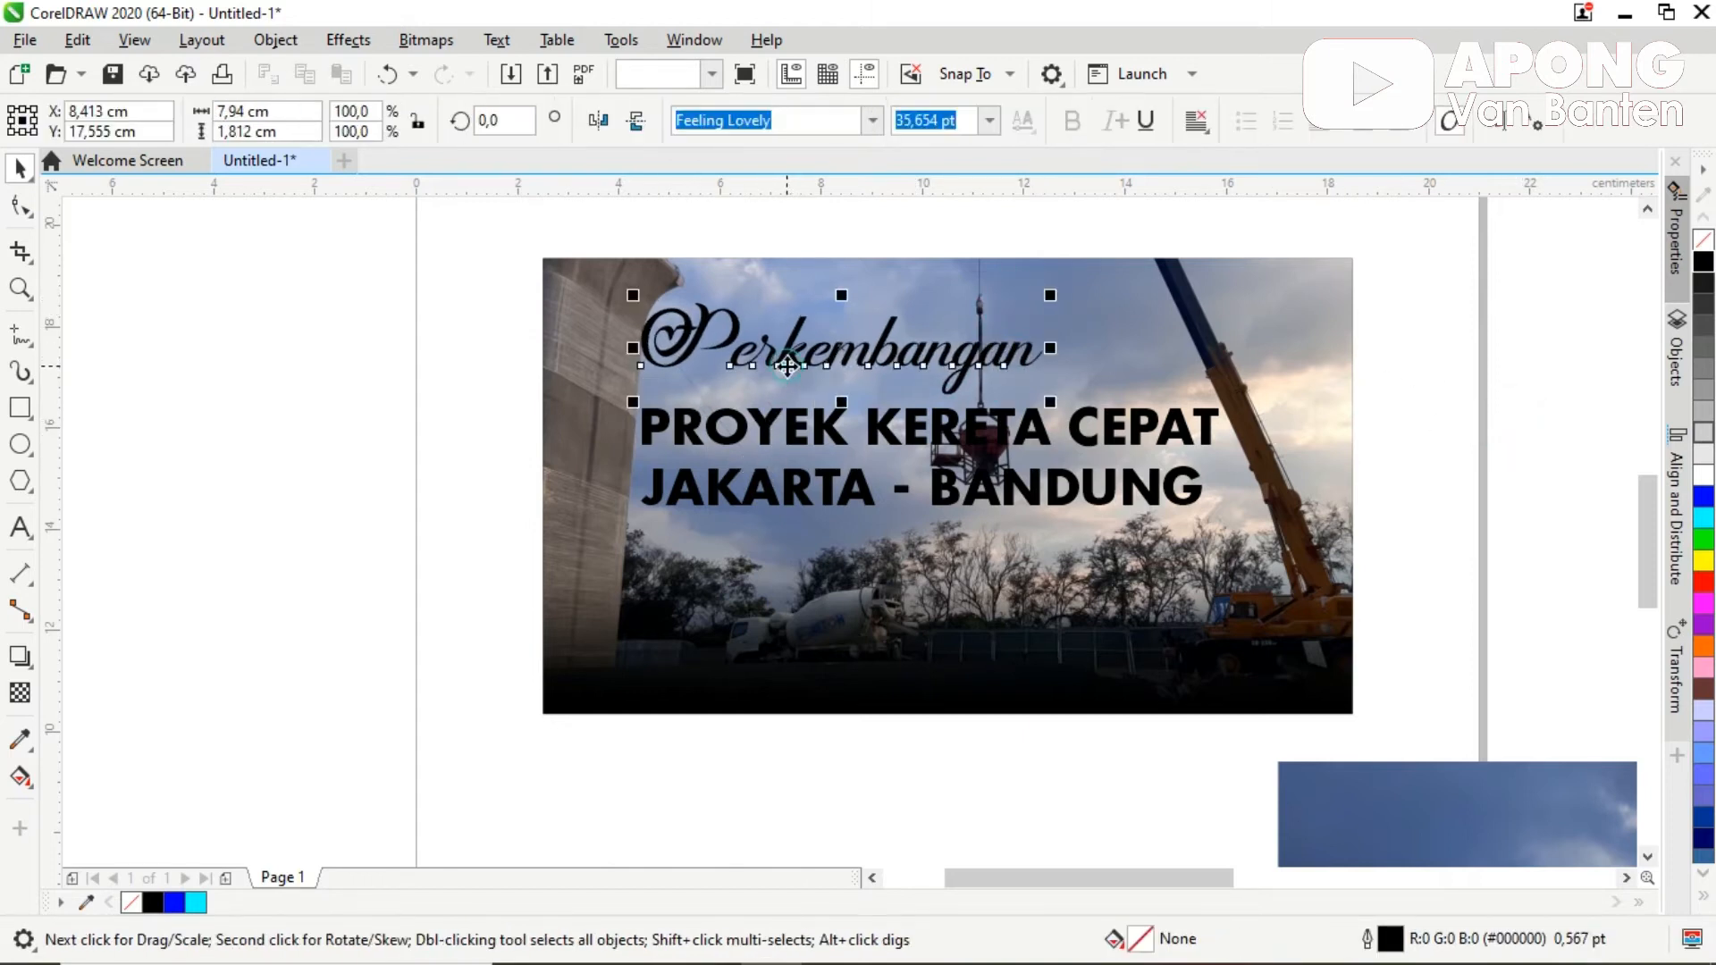
{"action": "left_click", "coordinate": [849, 429], "text": "shift"}
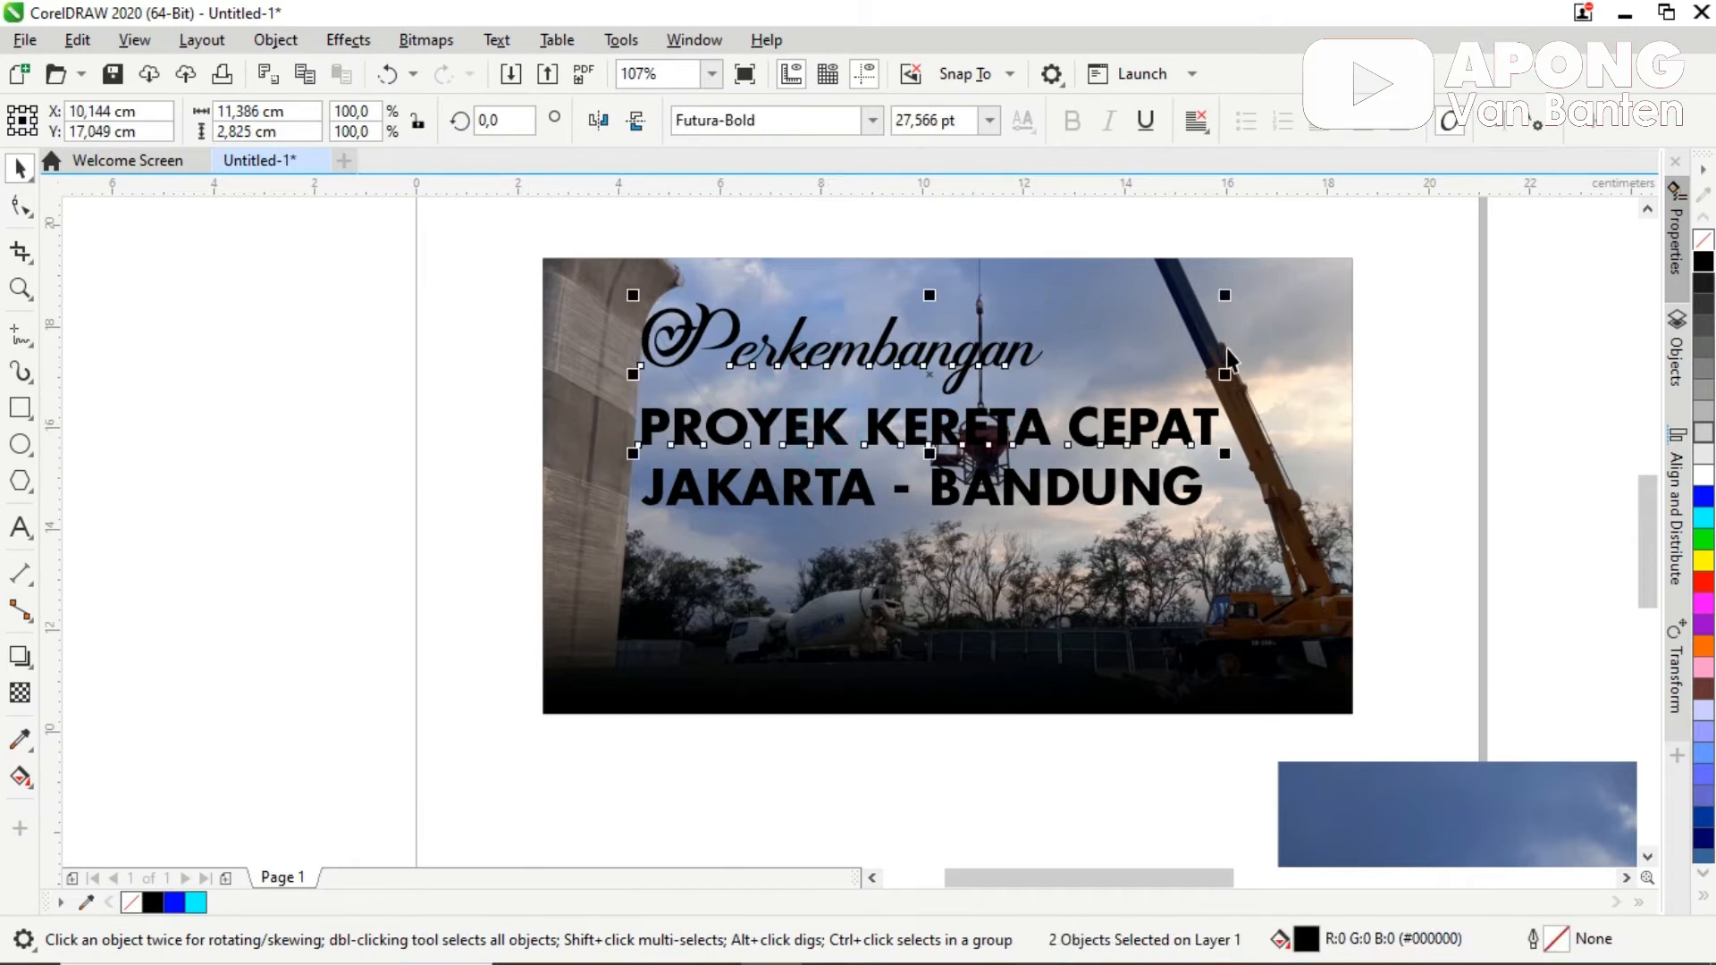
{"action": "left_click", "coordinate": [1423, 394]}
{"action": "key", "text": "z"}
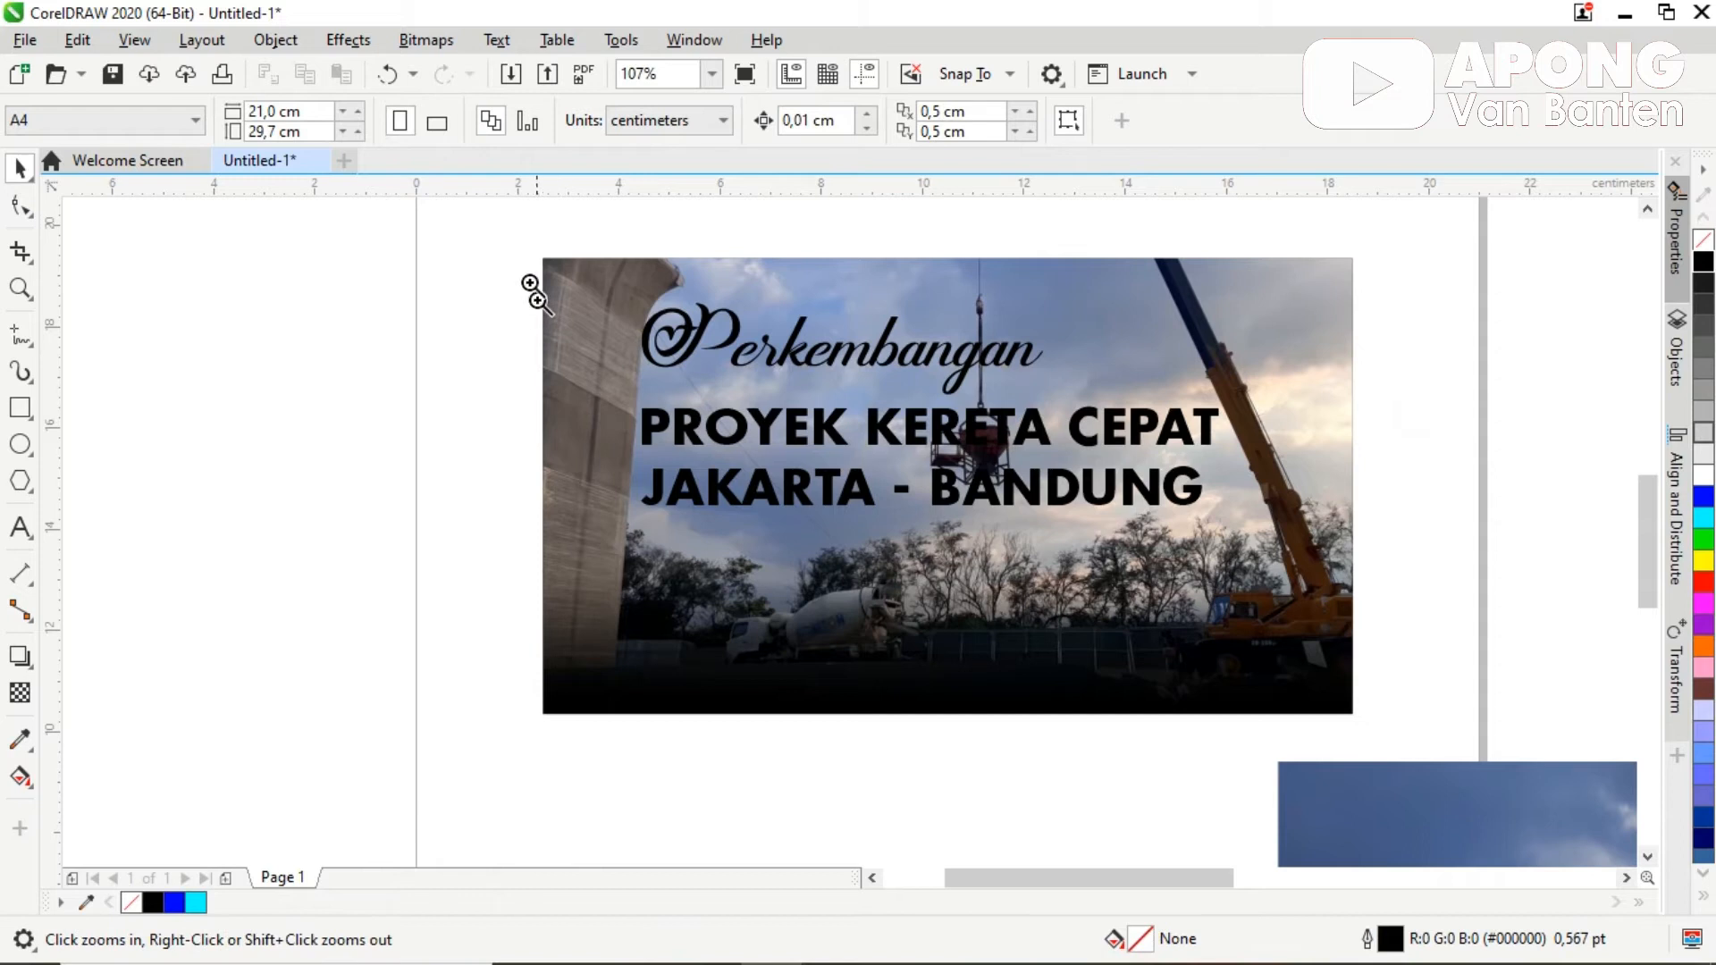
{"action": "left_click_drag", "start_coordinate": [490, 235], "coordinate": [1530, 751]}
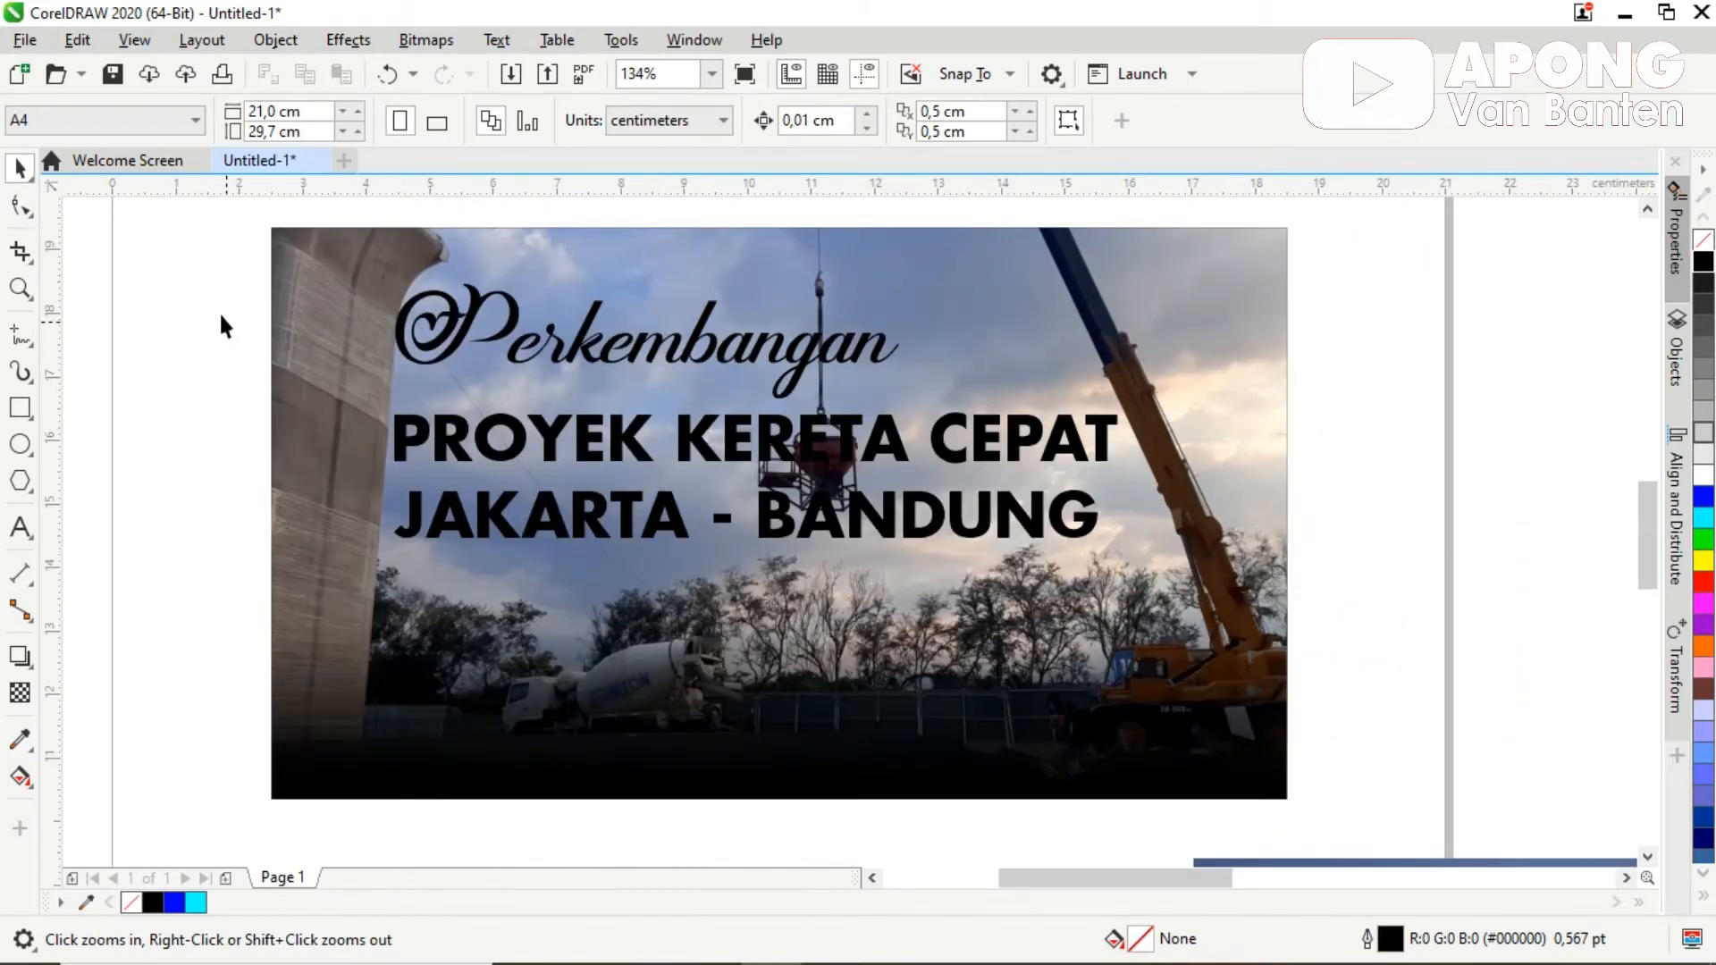
{"action": "key", "text": "space"}
{"action": "left_click_drag", "start_coordinate": [208, 278], "coordinate": [1245, 585]}
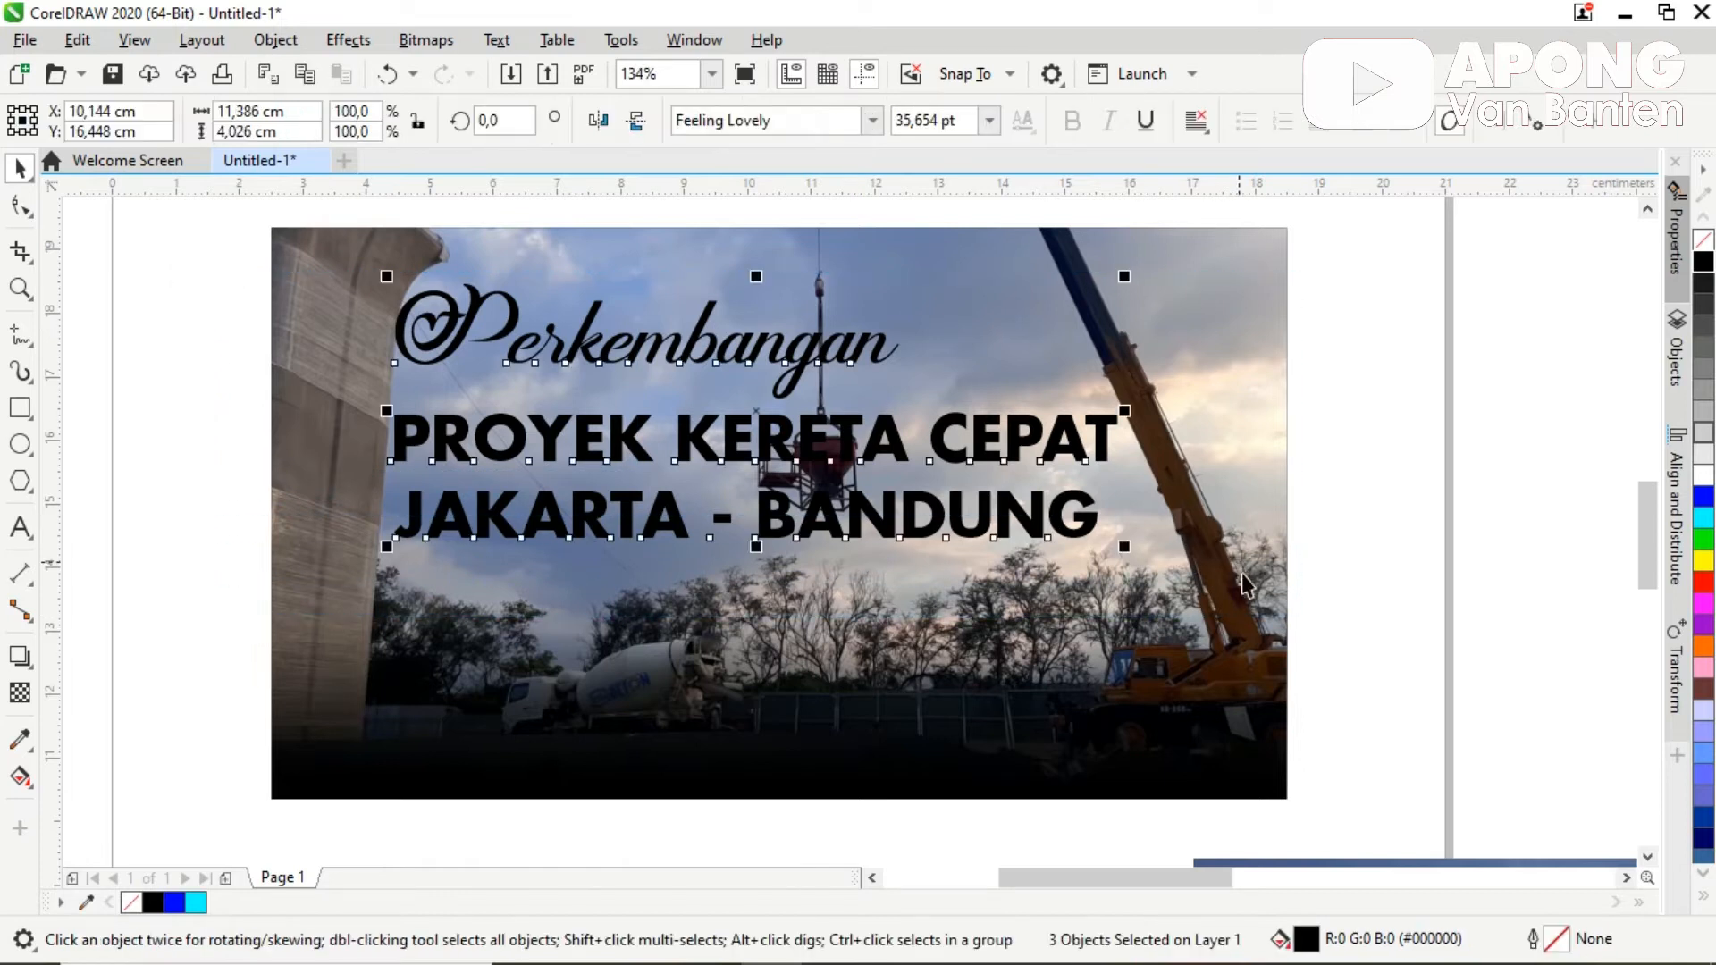
{"action": "left_click", "coordinate": [1434, 517]}
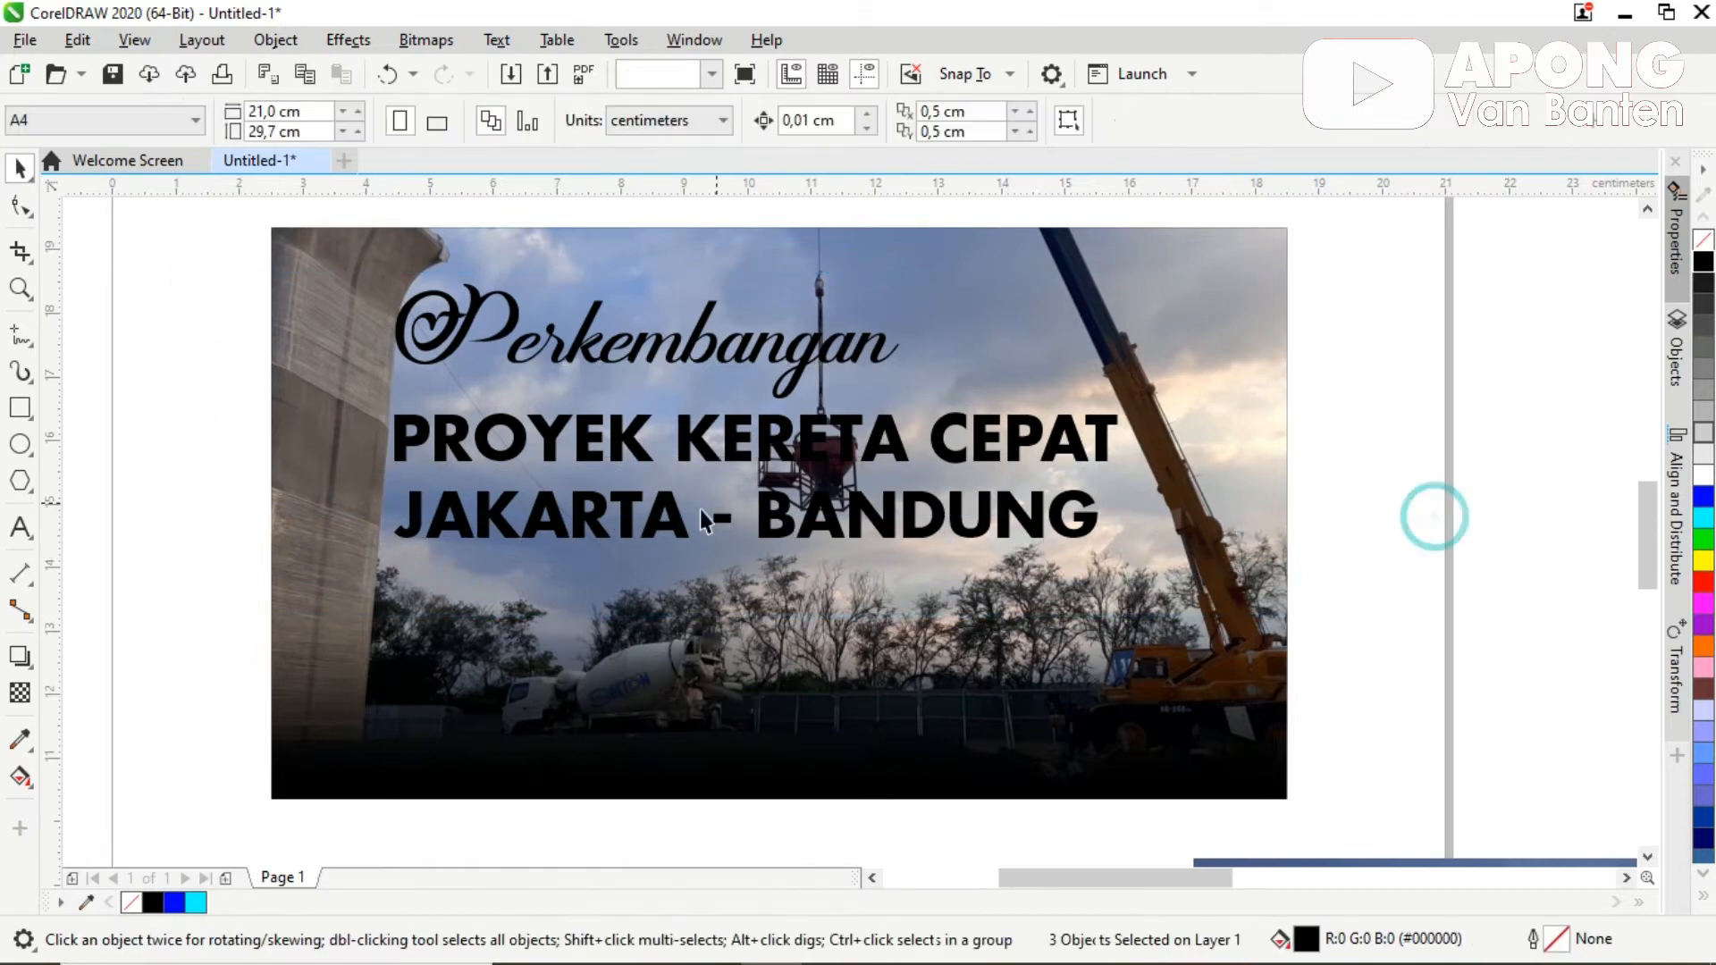
{"action": "left_click", "coordinate": [584, 529]}
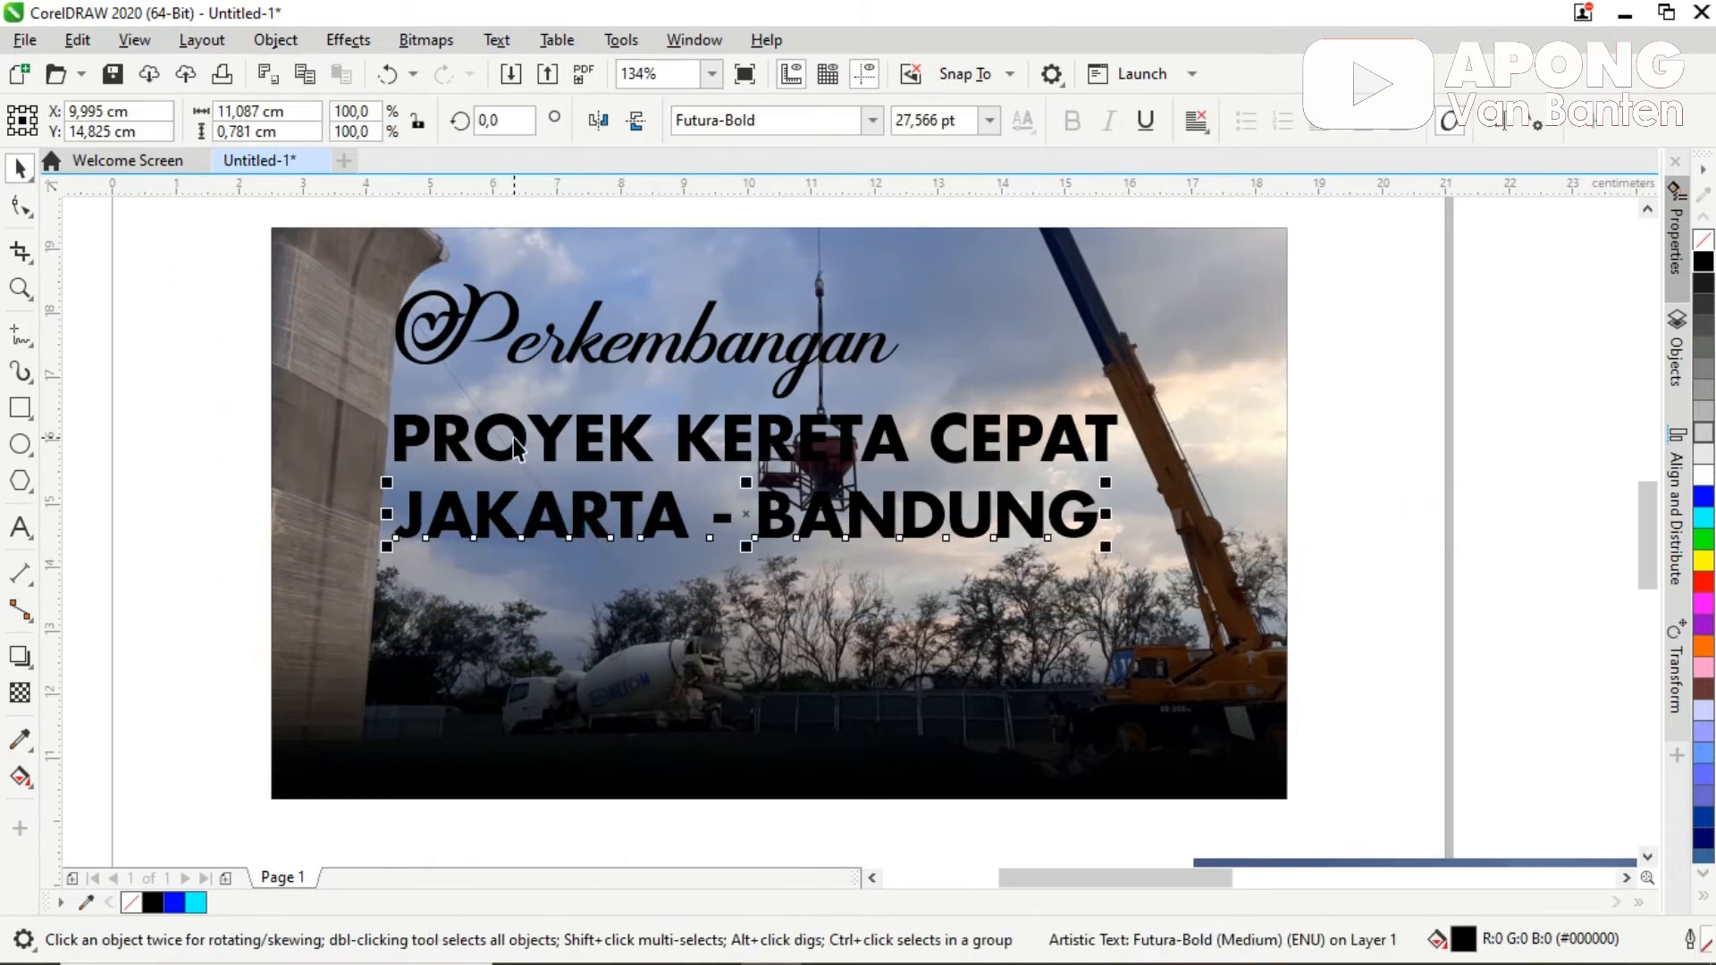
{"action": "left_click", "coordinate": [204, 338]}
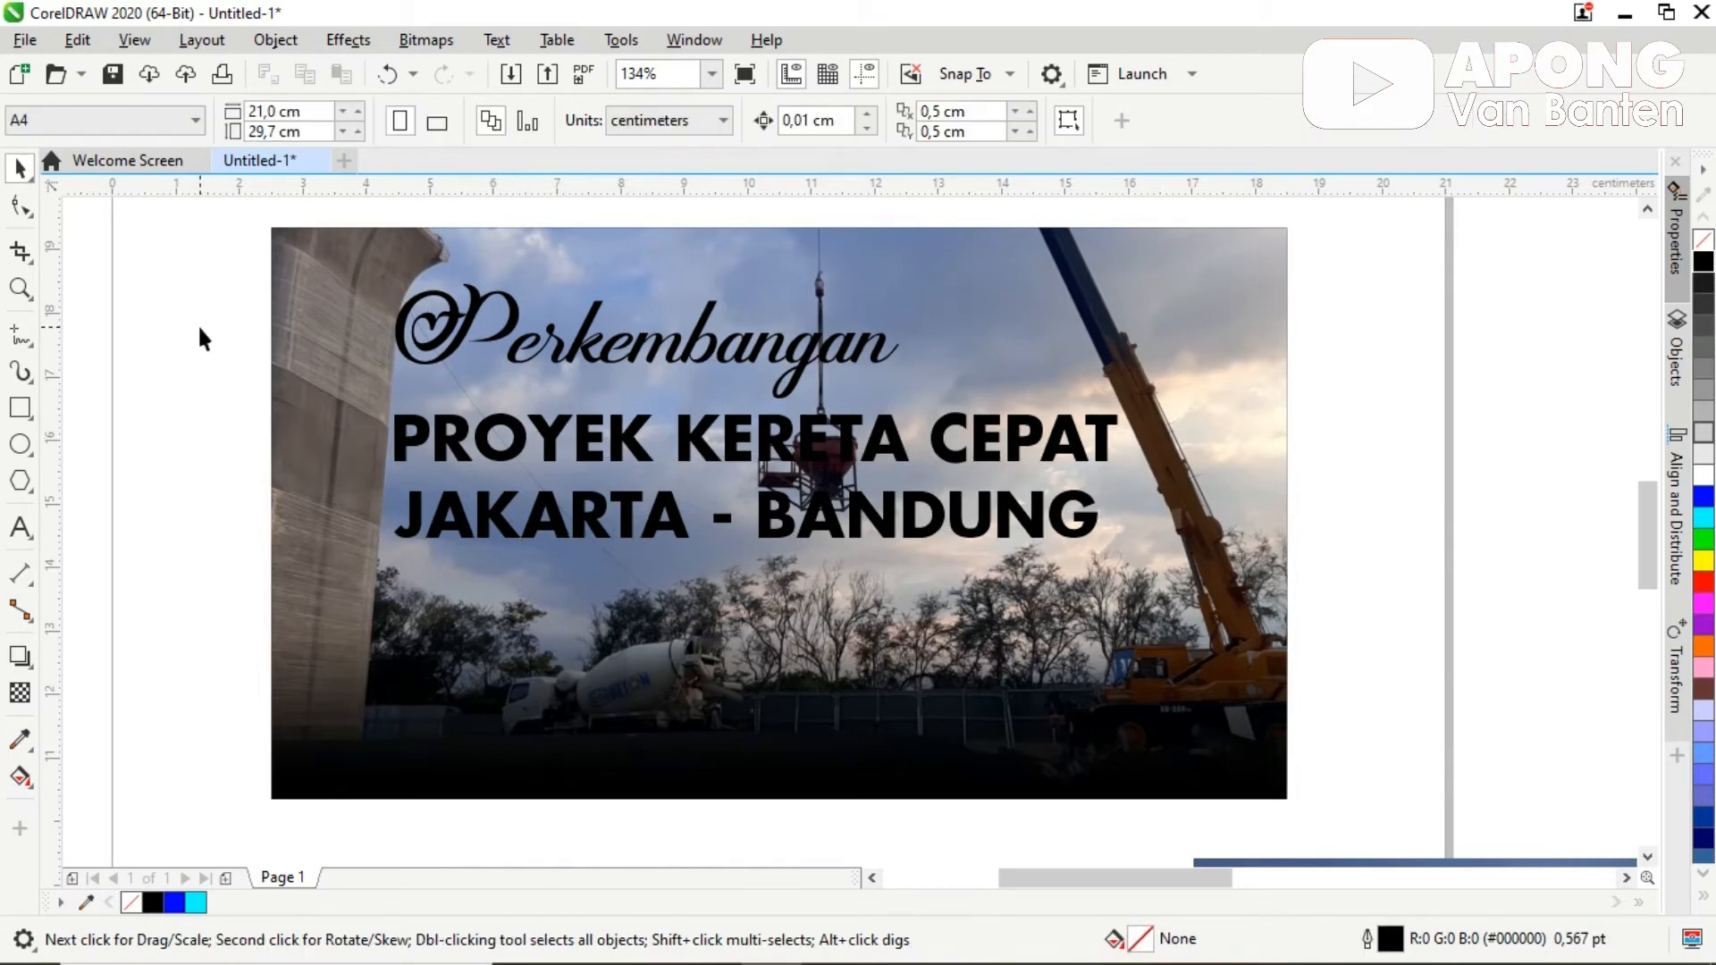
Step: Place a duplicate of "Perkembangan" above and to the right of the original text
{"action": "left_click", "coordinate": [600, 356]}
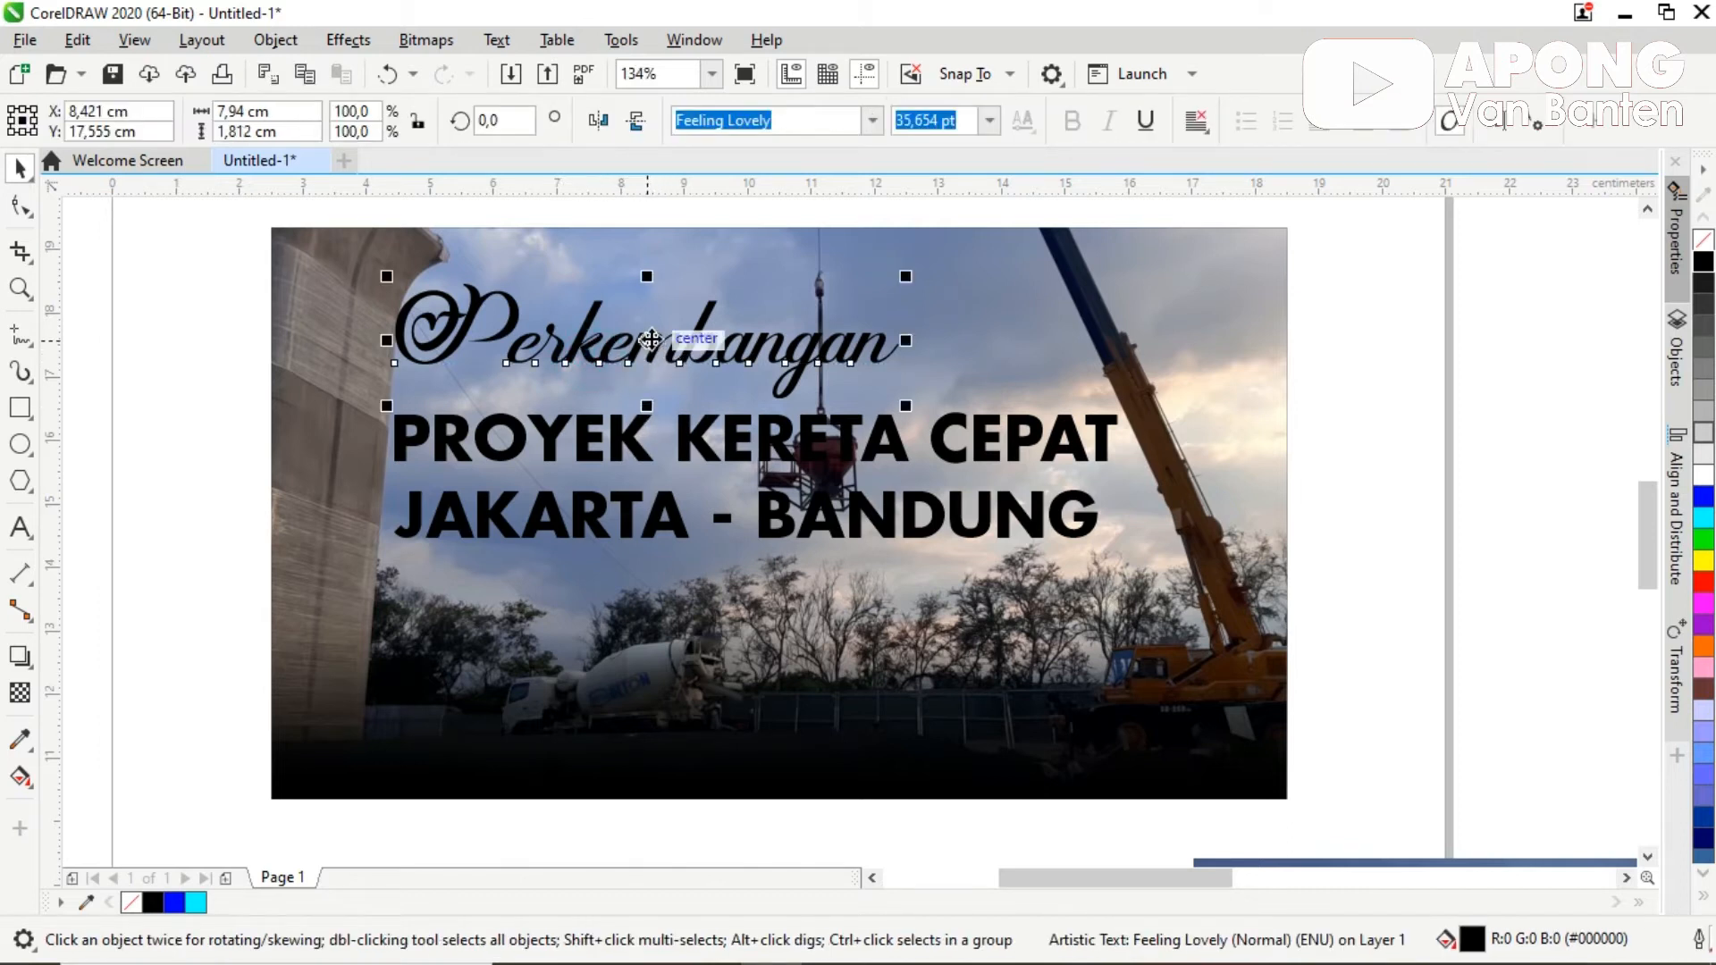
{"action": "left_click_drag", "start_coordinate": [650, 339], "coordinate": [1052, 313]}
{"action": "left_click", "coordinate": [1433, 359]}
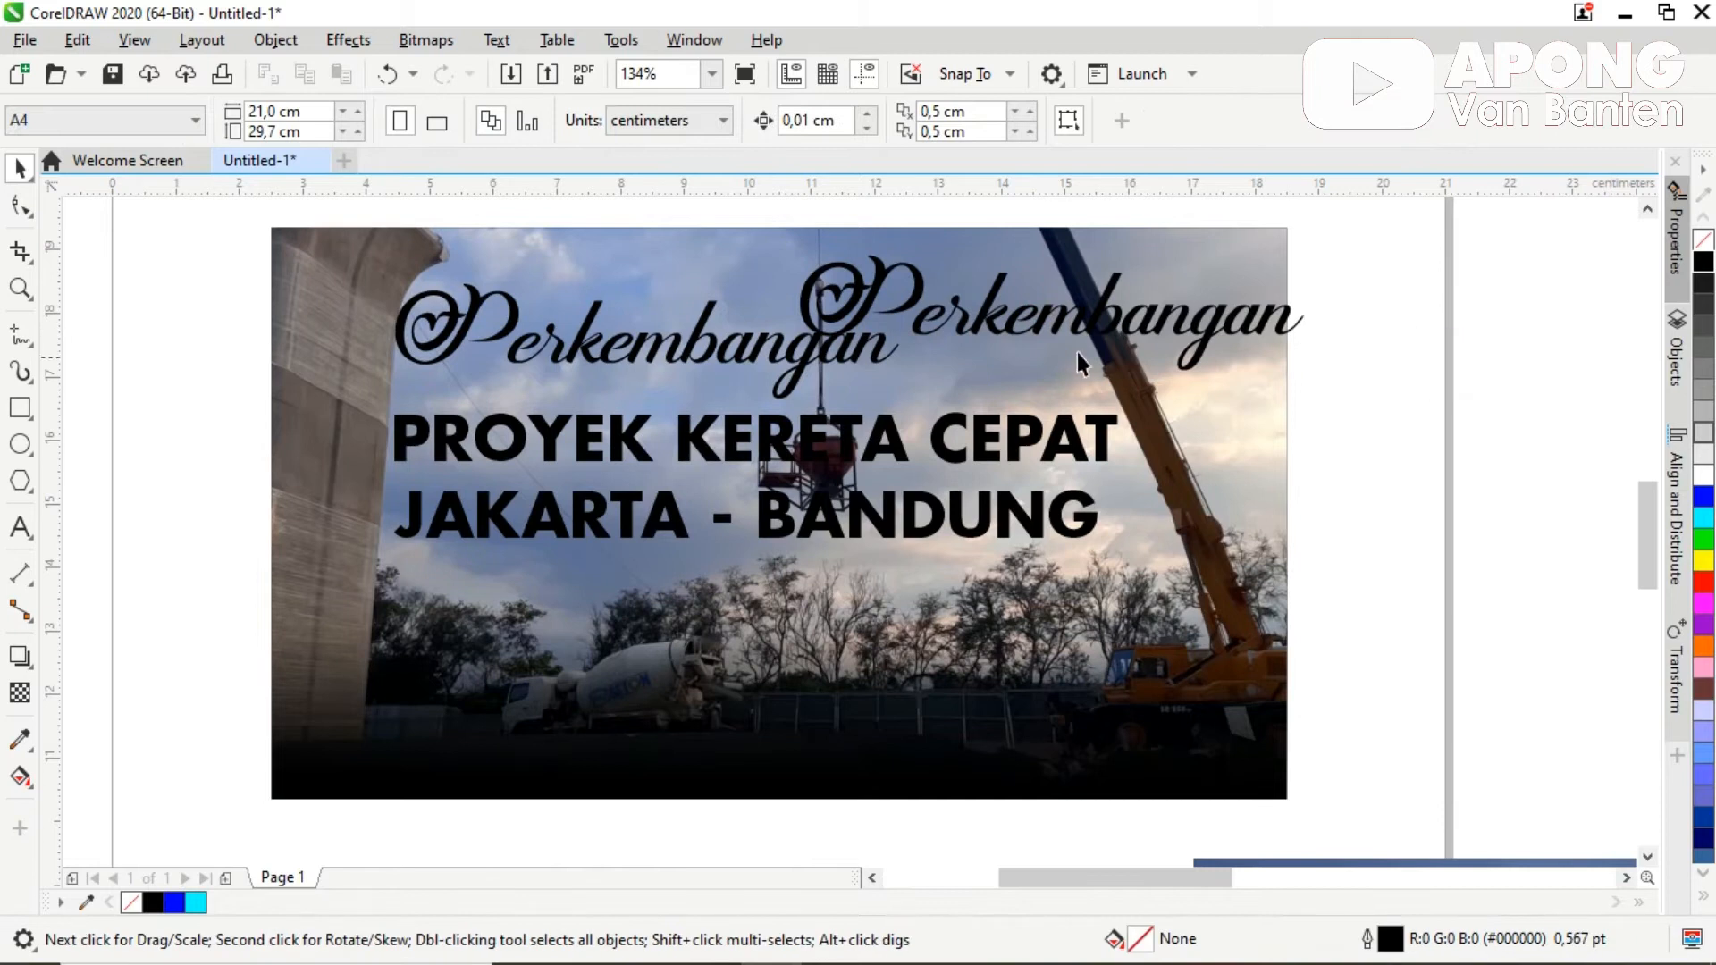
Step: Give the original "Perkembangan" a white fill and a white 2 pt outline
{"action": "left_click", "coordinate": [714, 353]}
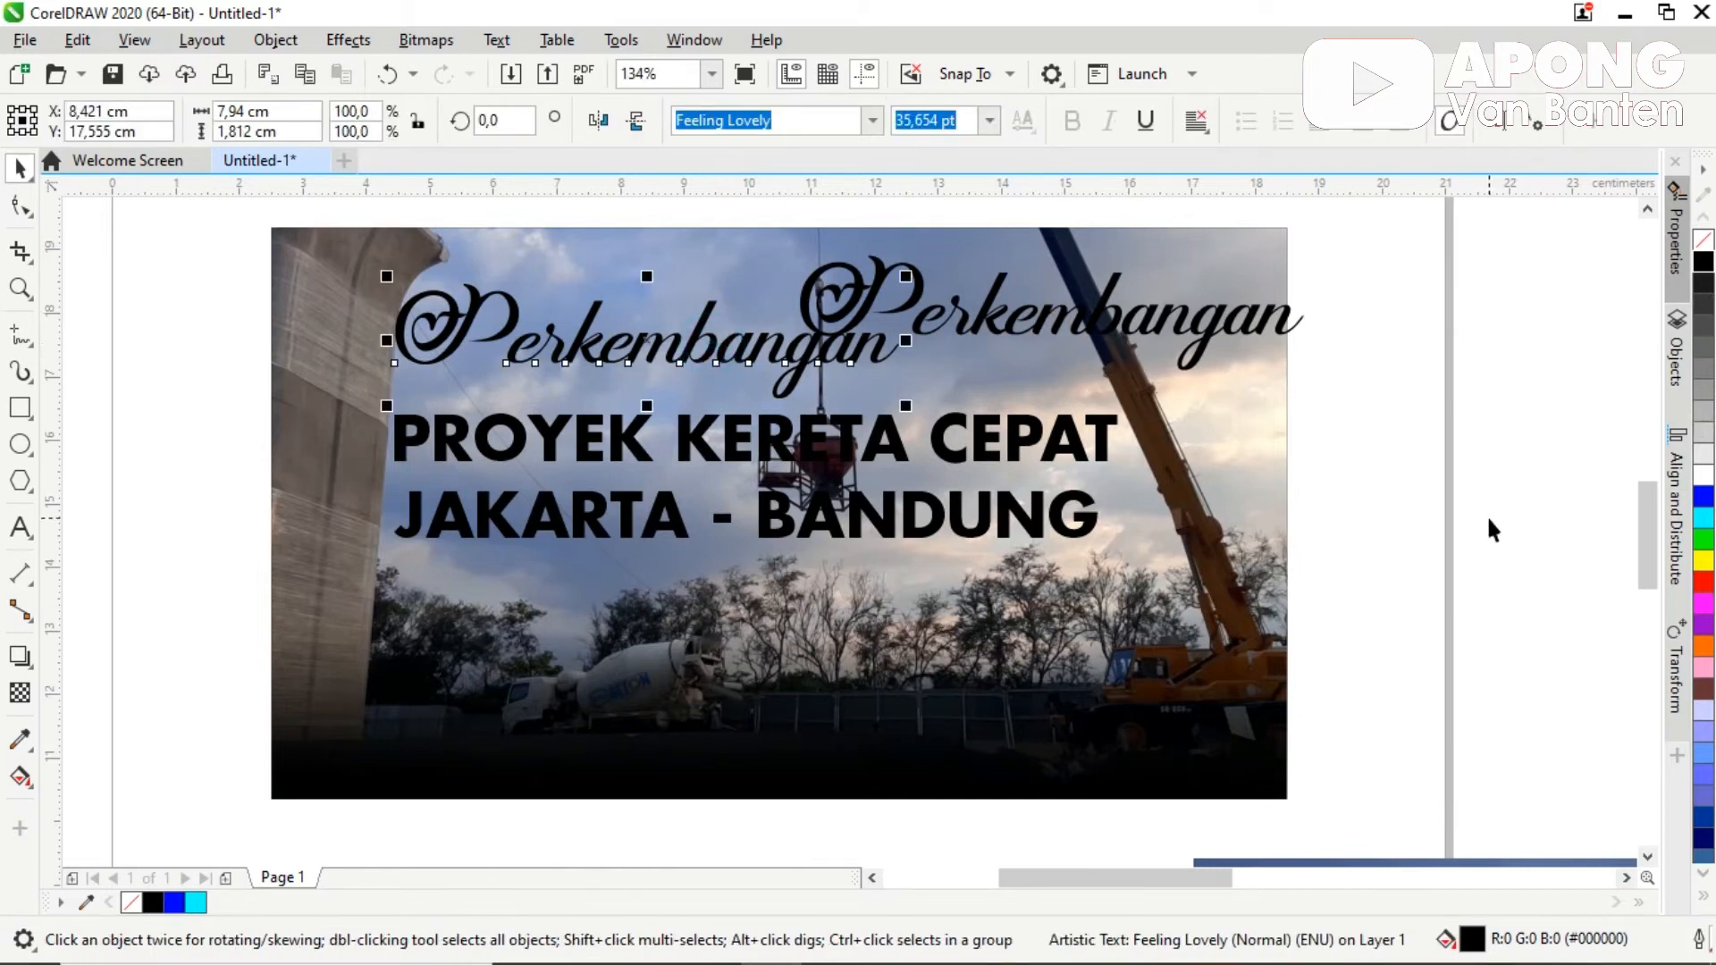
{"action": "left_click", "coordinate": [1703, 477]}
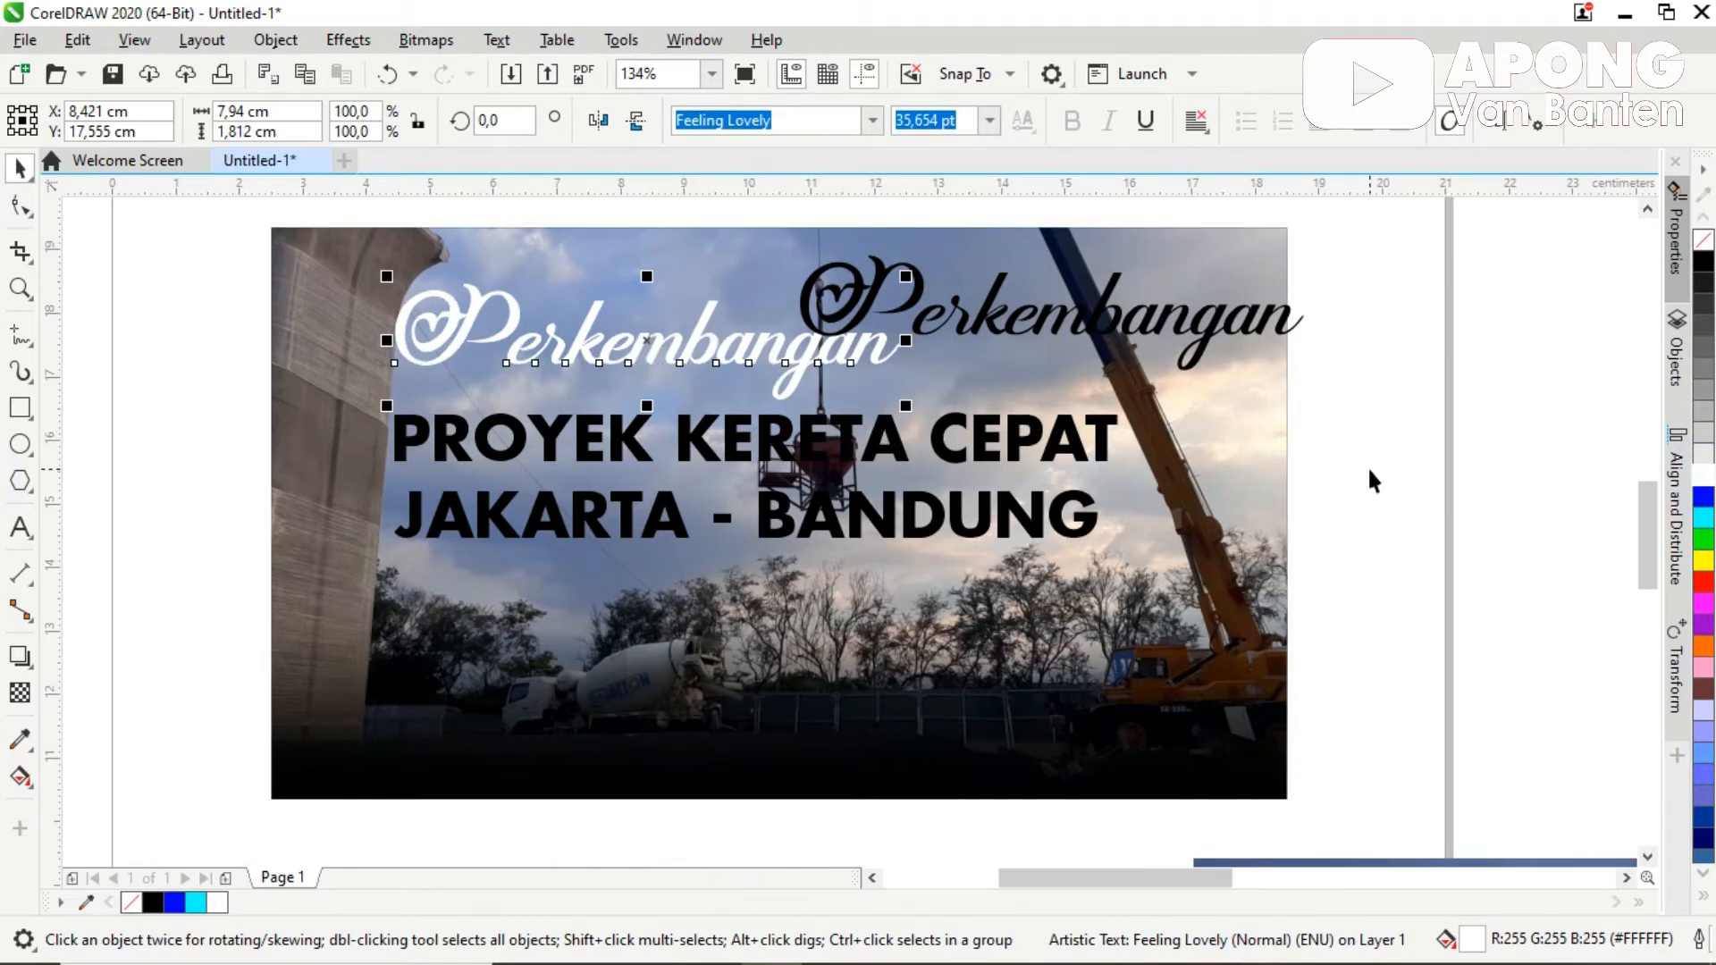
{"action": "key", "text": "F12"}
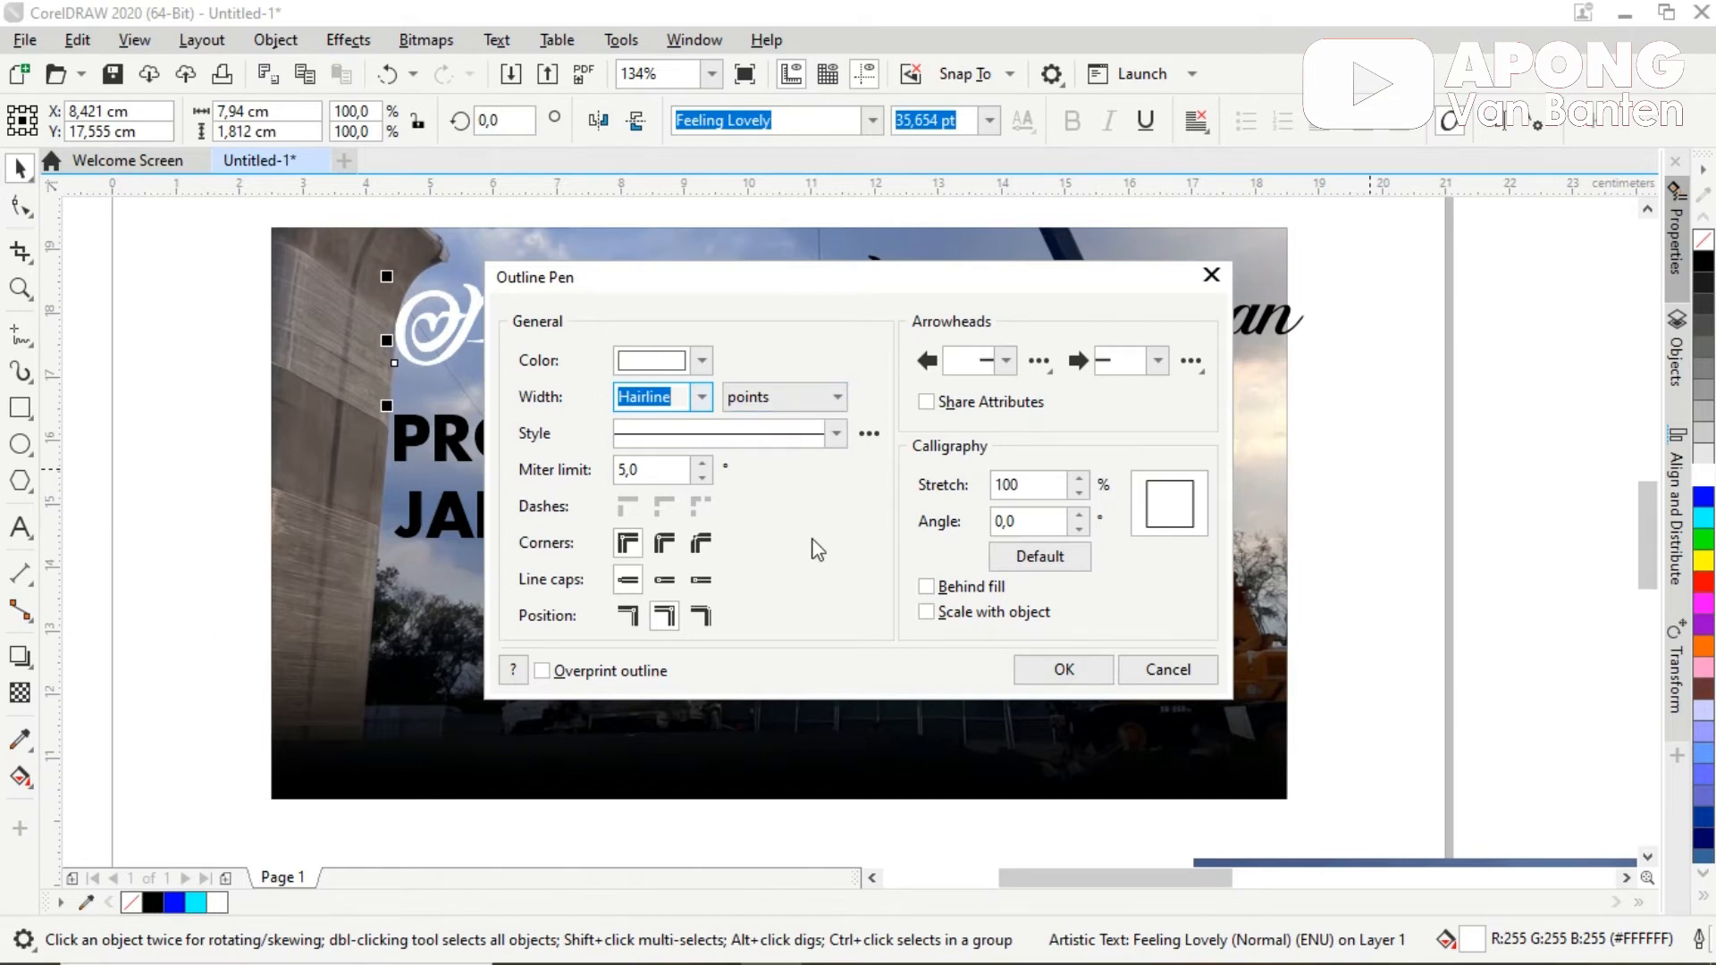
{"action": "type", "text": "2"}
{"action": "left_click", "coordinate": [1063, 669]}
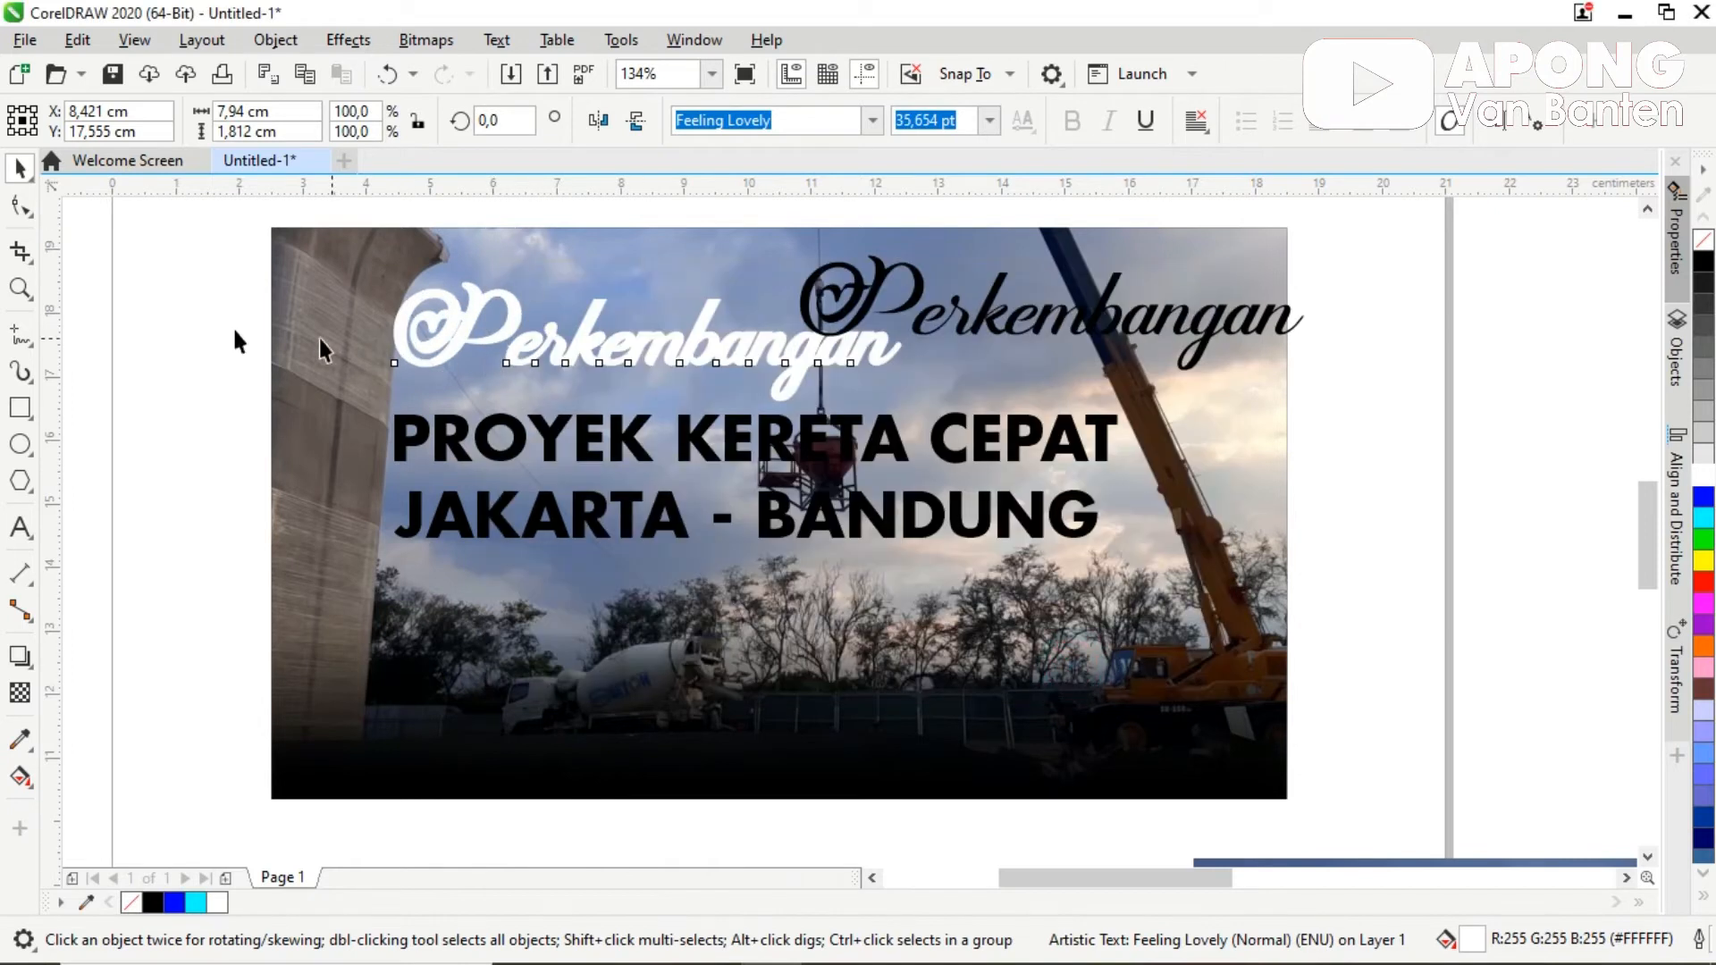
{"action": "left_click", "coordinate": [193, 331]}
Step: Fill the duplicate "Perkembangan" text with red
{"action": "left_click", "coordinate": [704, 351]}
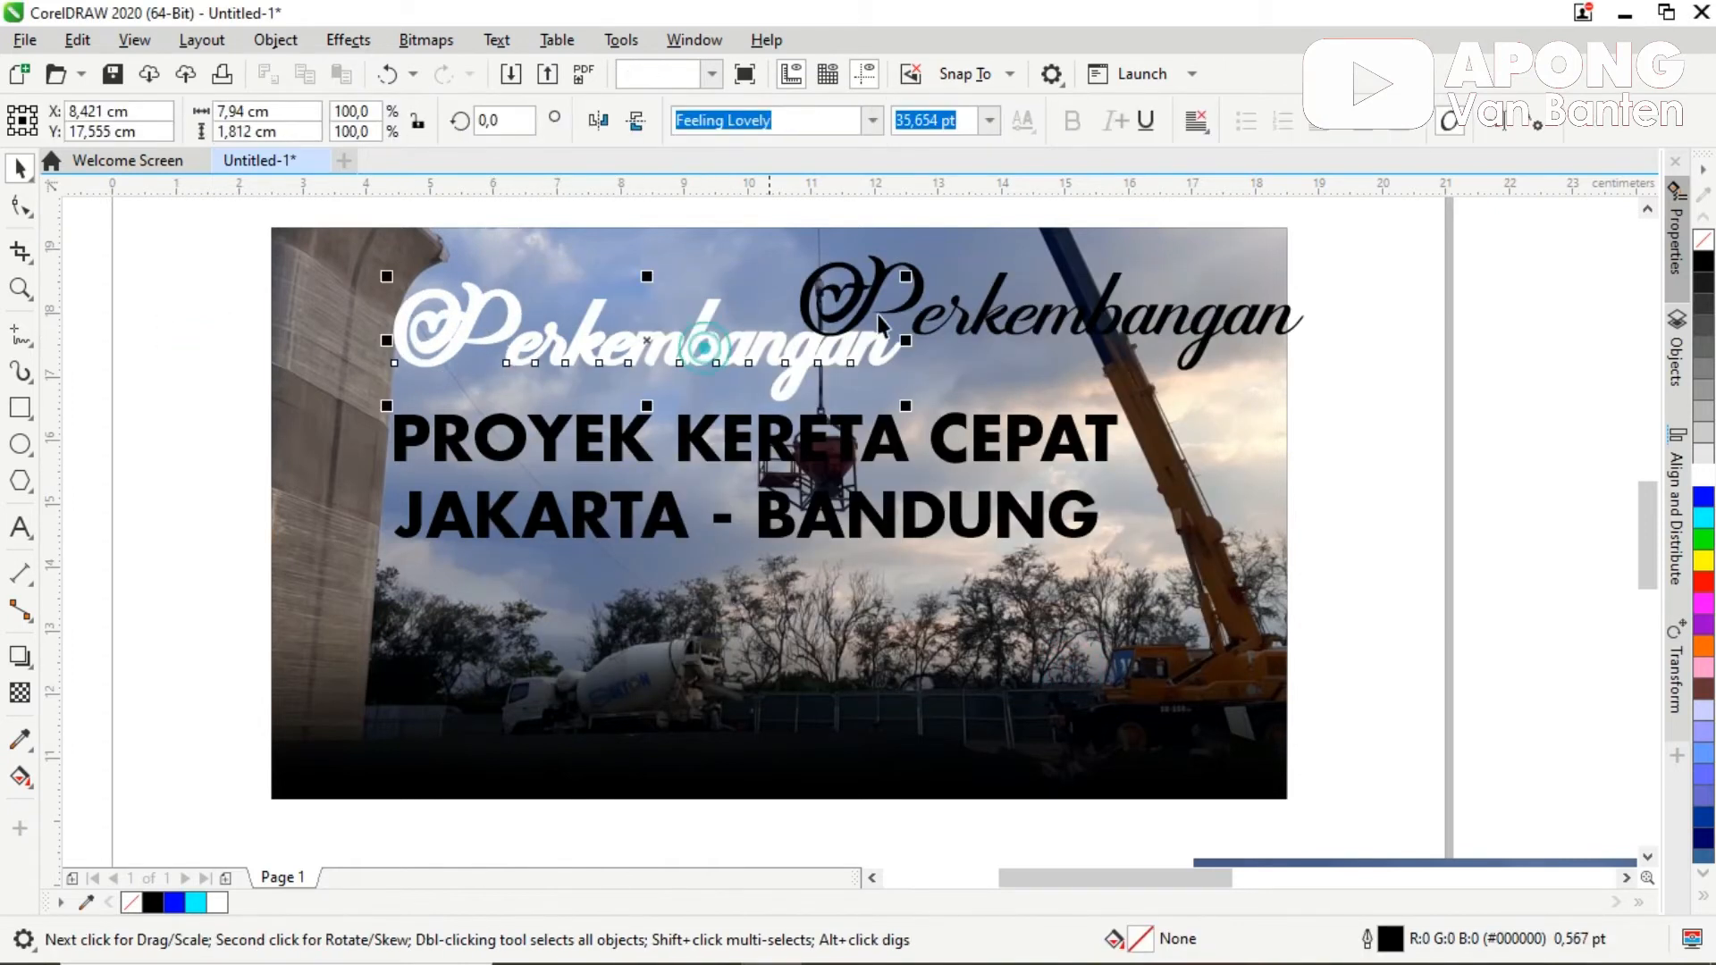
{"action": "left_click", "coordinate": [1031, 322]}
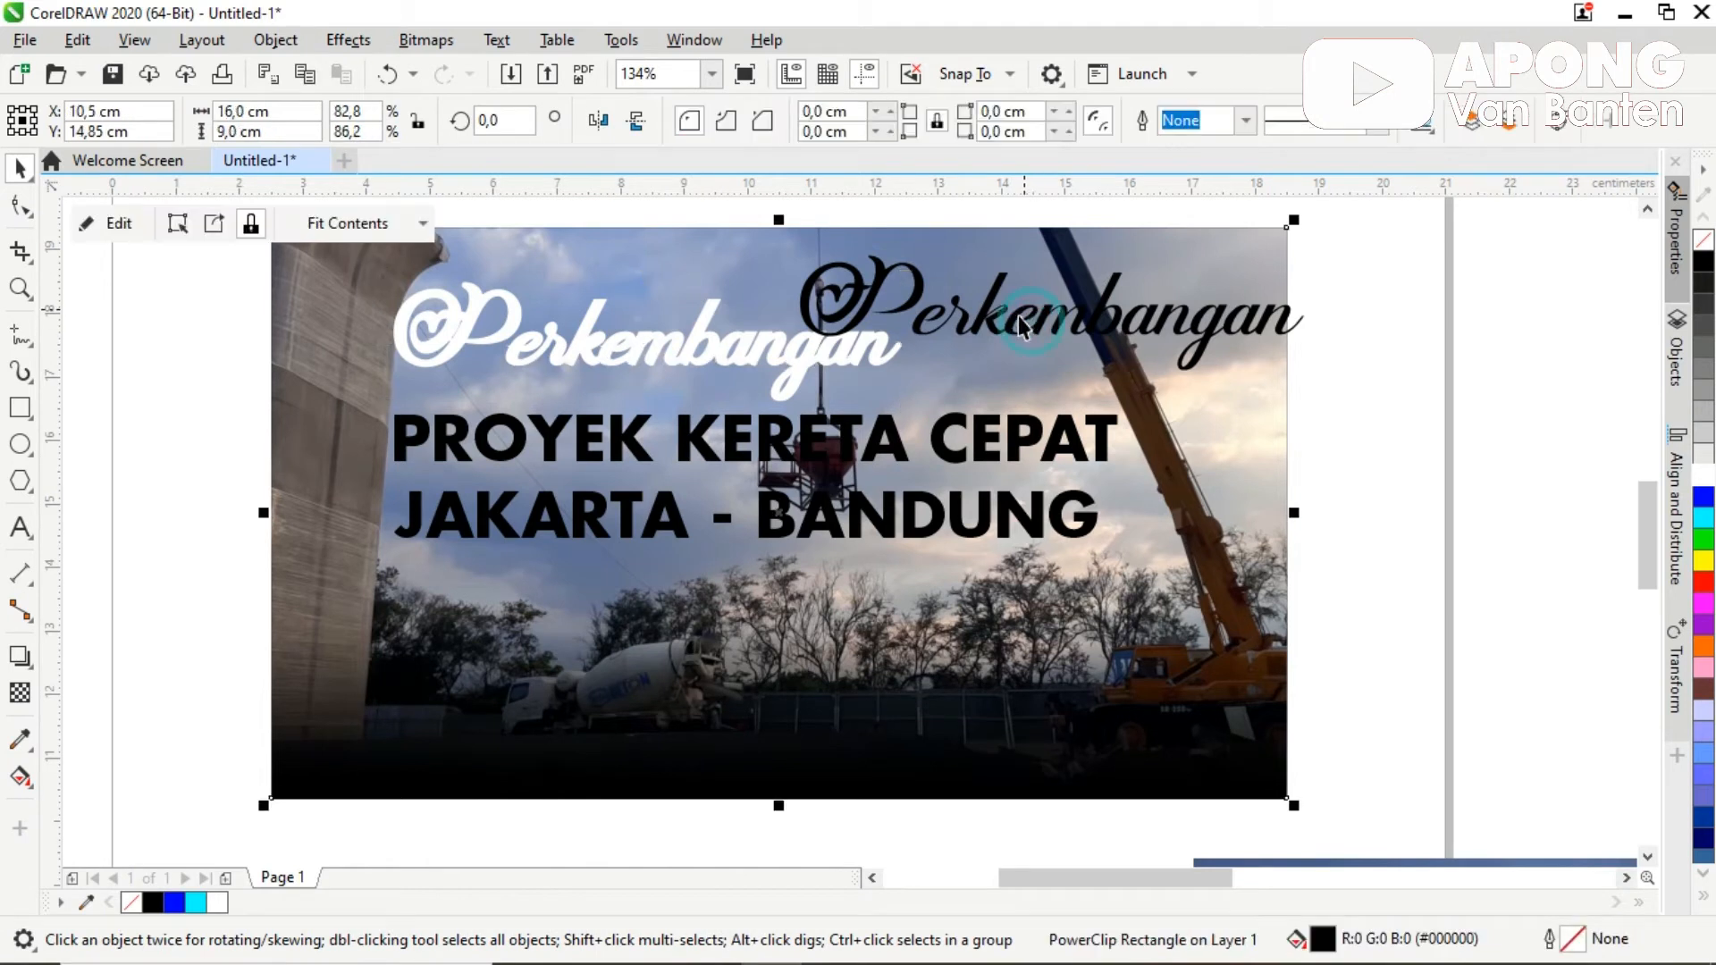
{"action": "left_click", "coordinate": [1279, 320]}
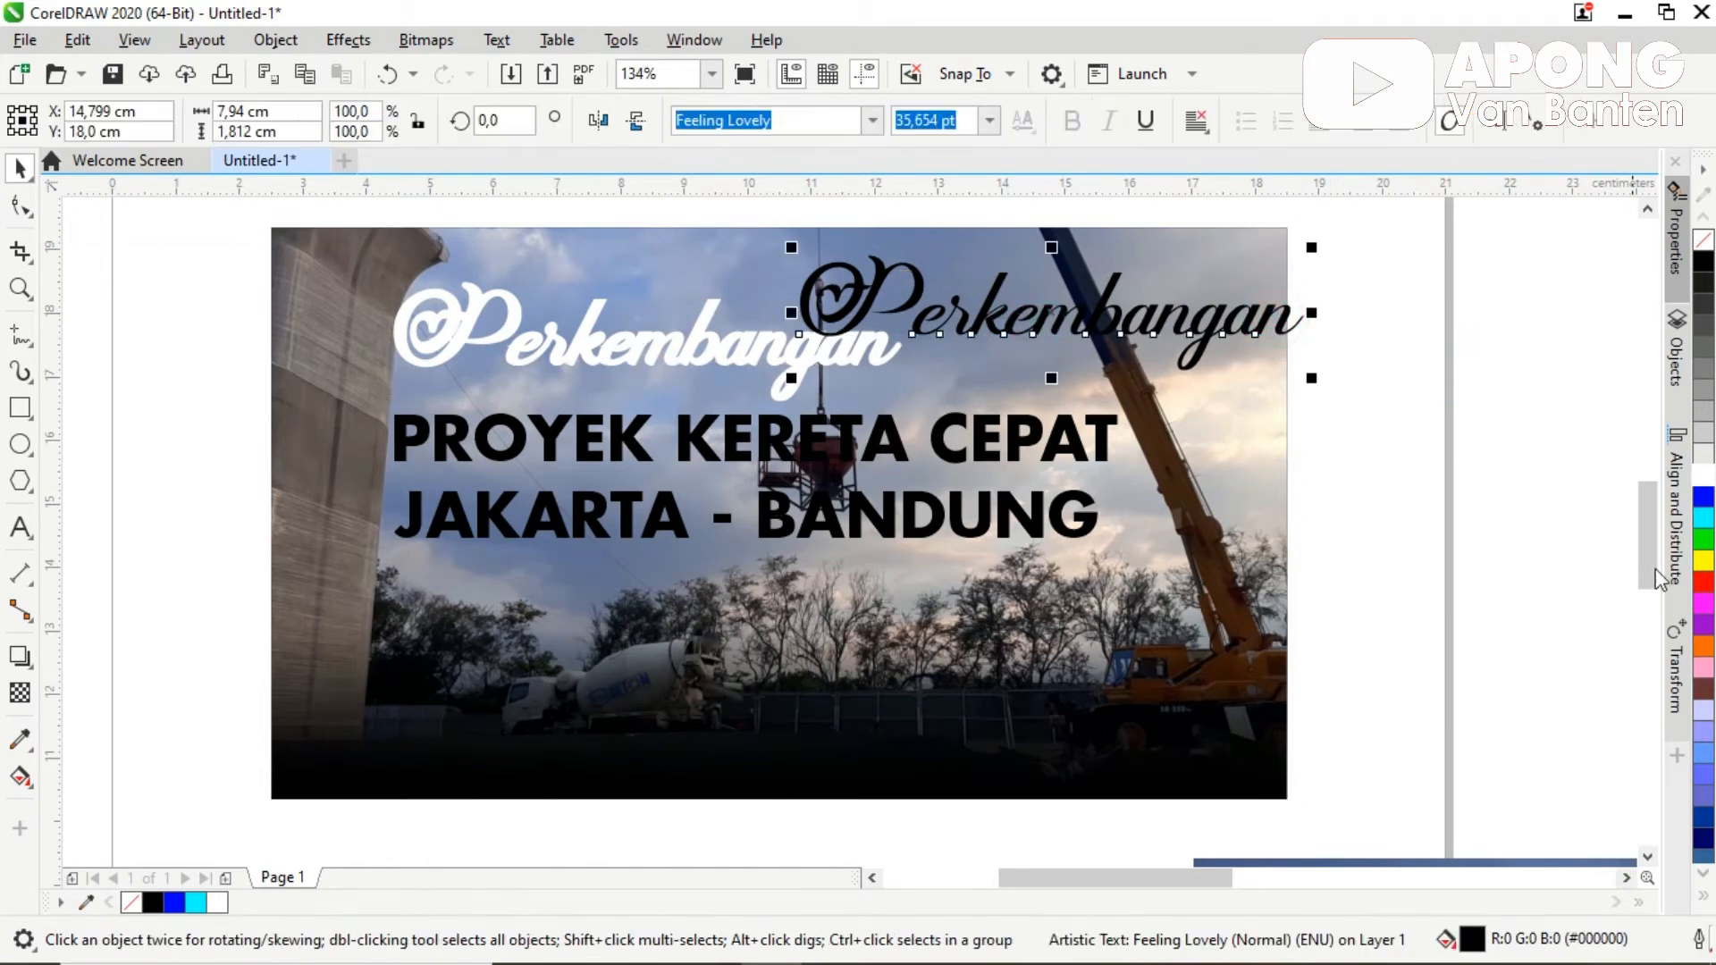
{"action": "left_click", "coordinate": [1703, 582]}
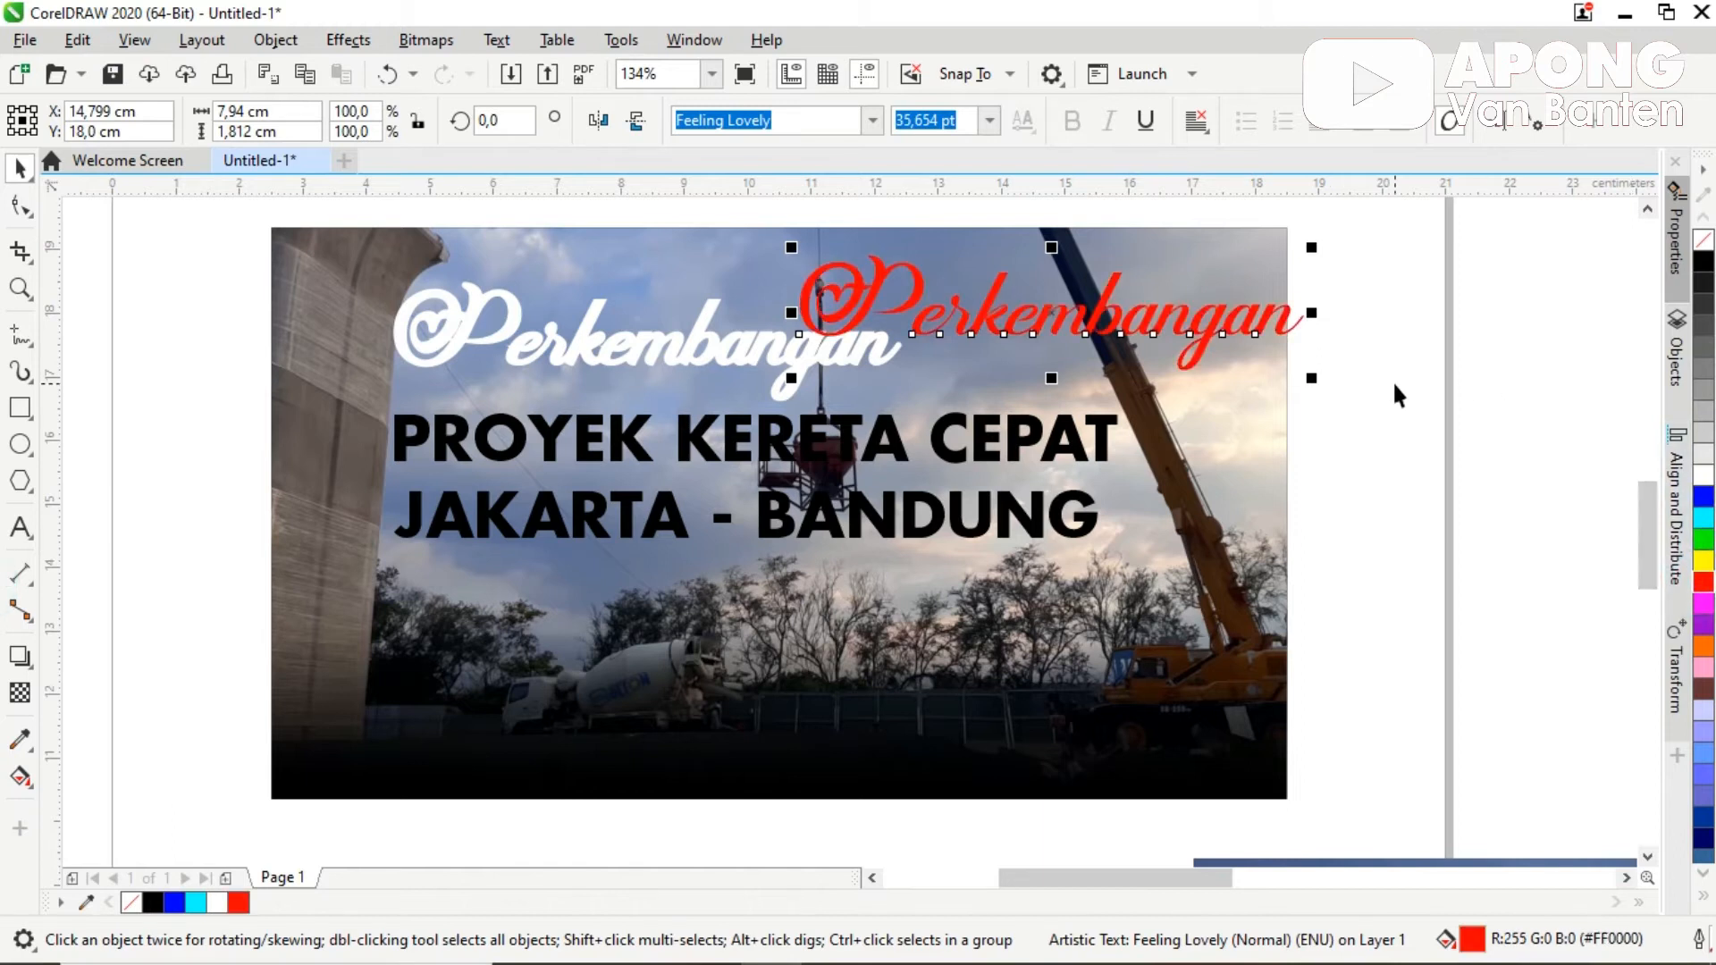
Step: Align the red duplicate exactly over the white "Perkembangan" by their left edges and vertical centres
{"action": "left_click", "coordinate": [707, 323], "text": "shift"}
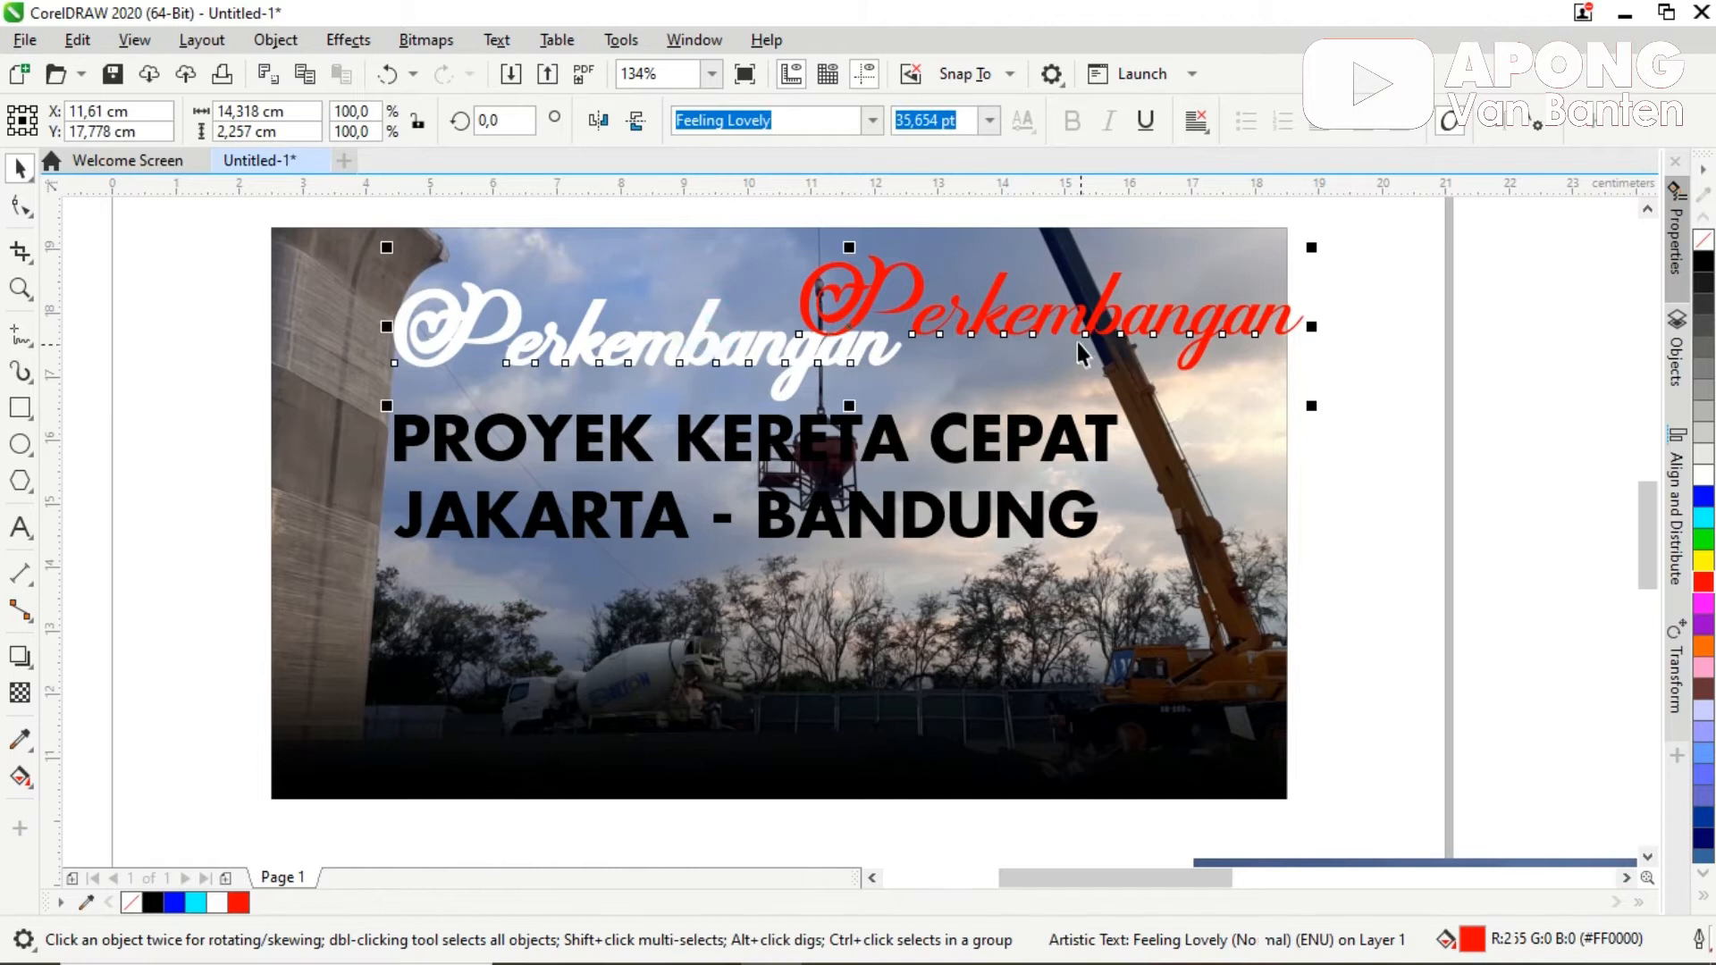
{"action": "left_click", "coordinate": [1397, 400]}
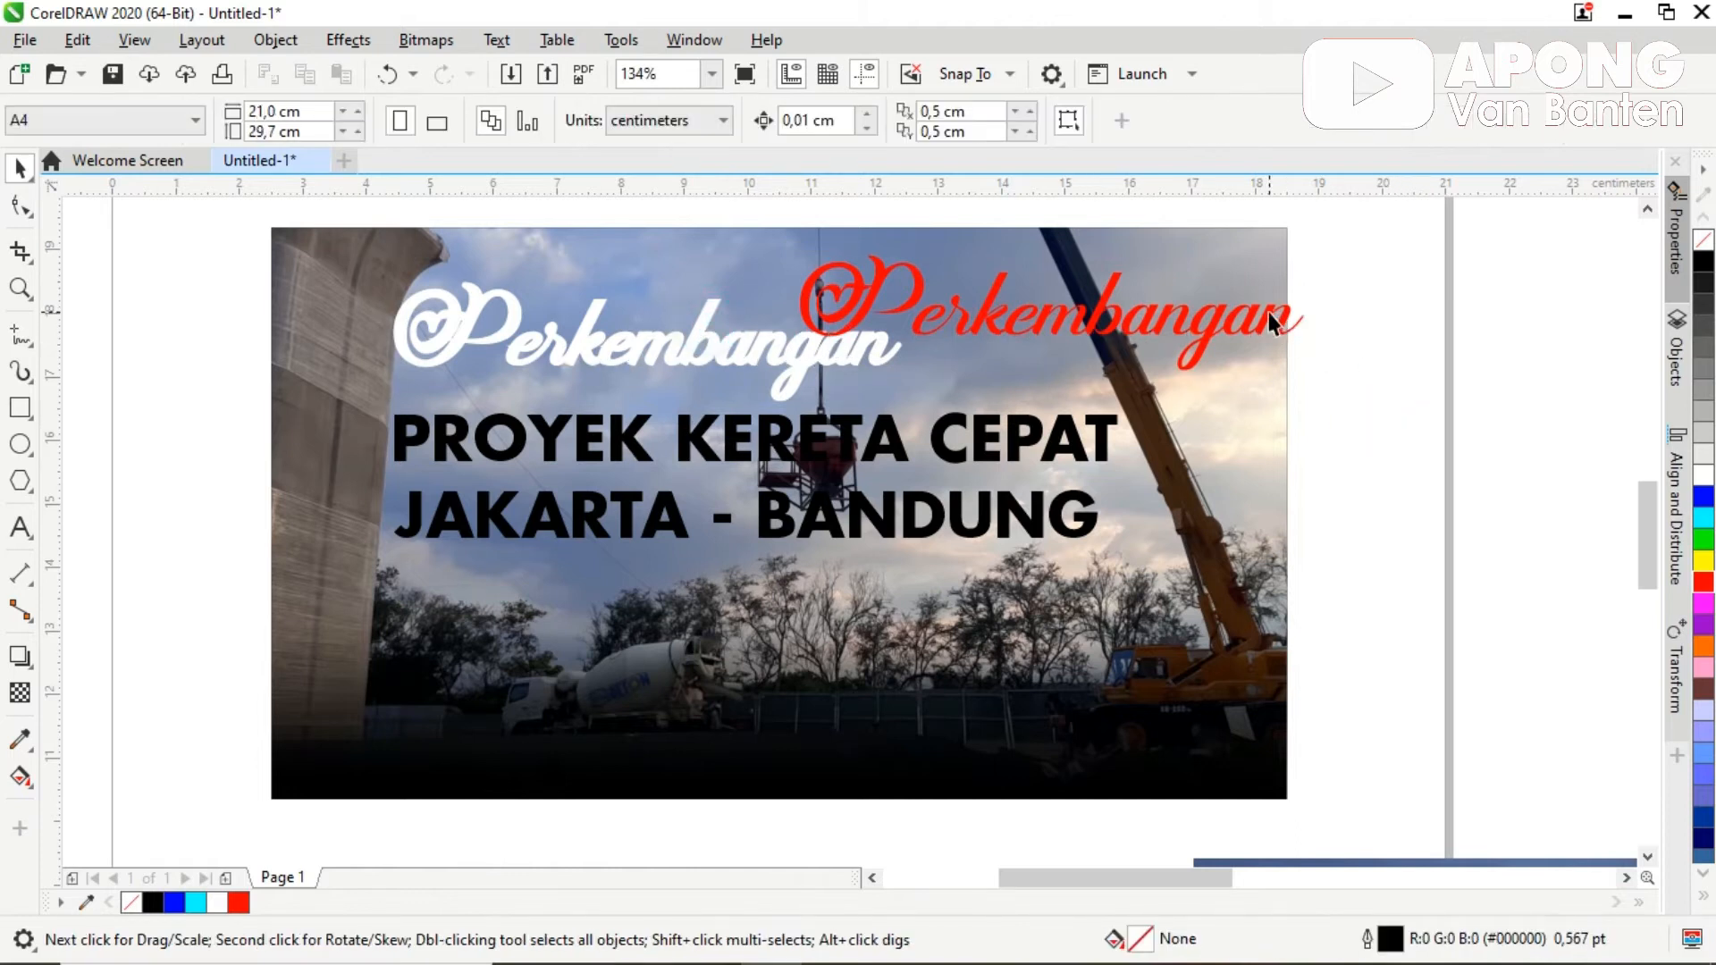
{"action": "left_click", "coordinate": [1268, 314]}
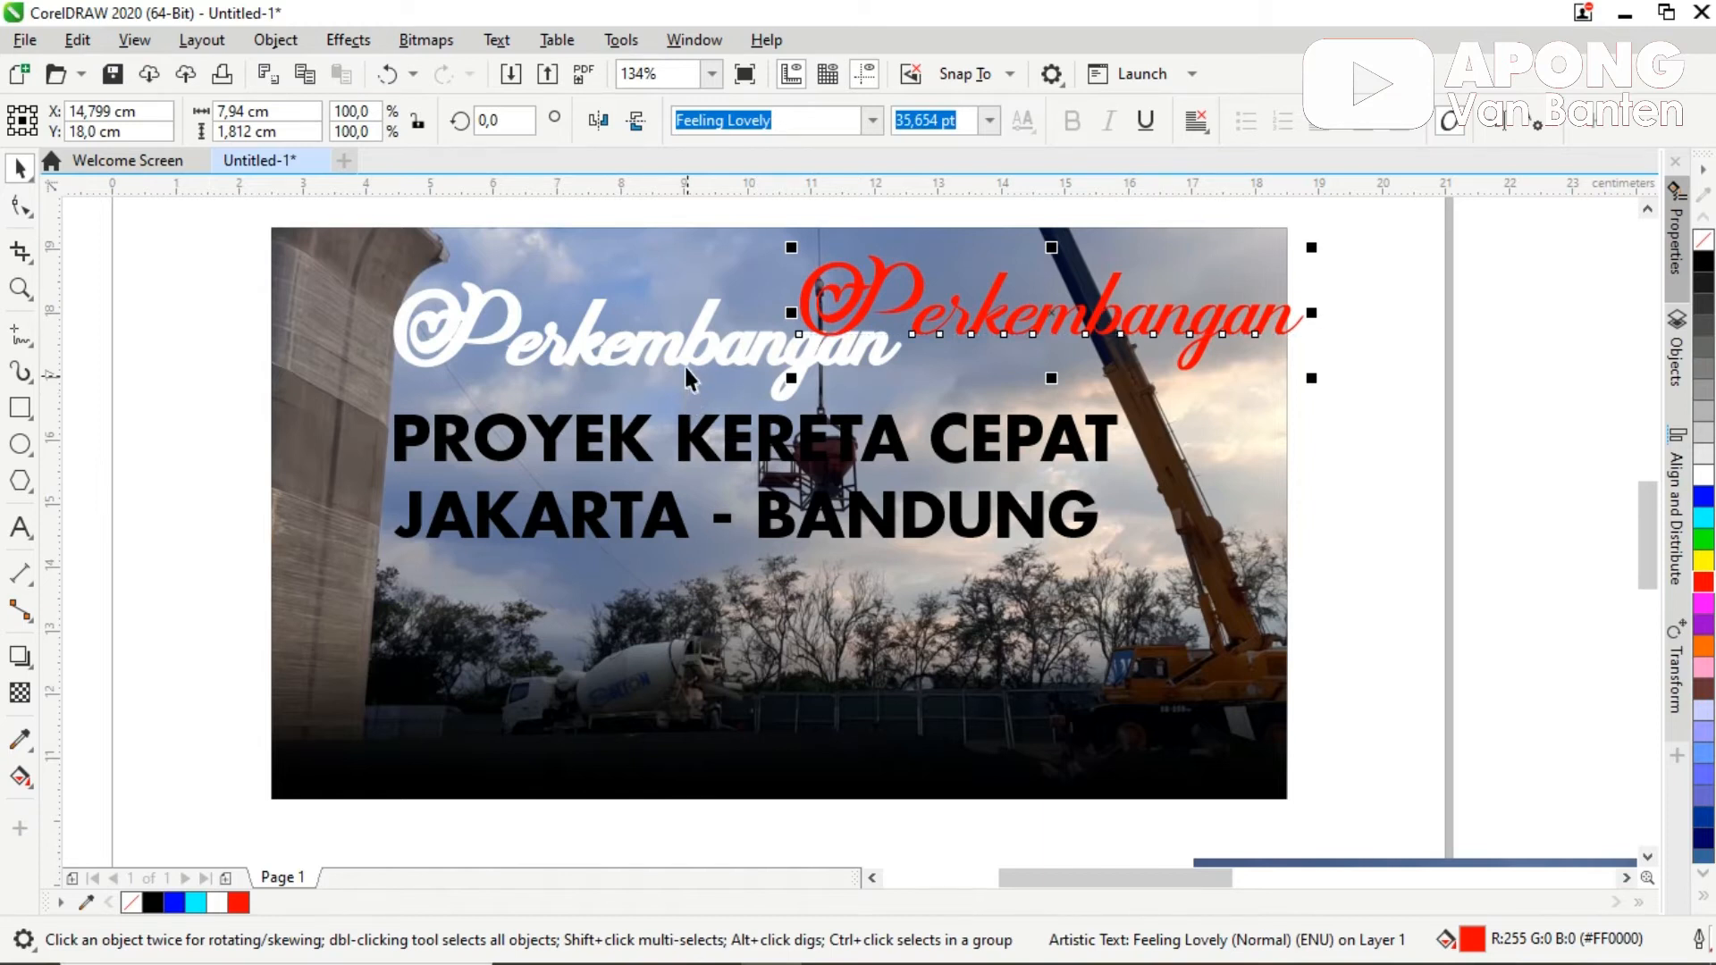
{"action": "left_click", "coordinate": [700, 327], "text": "shift"}
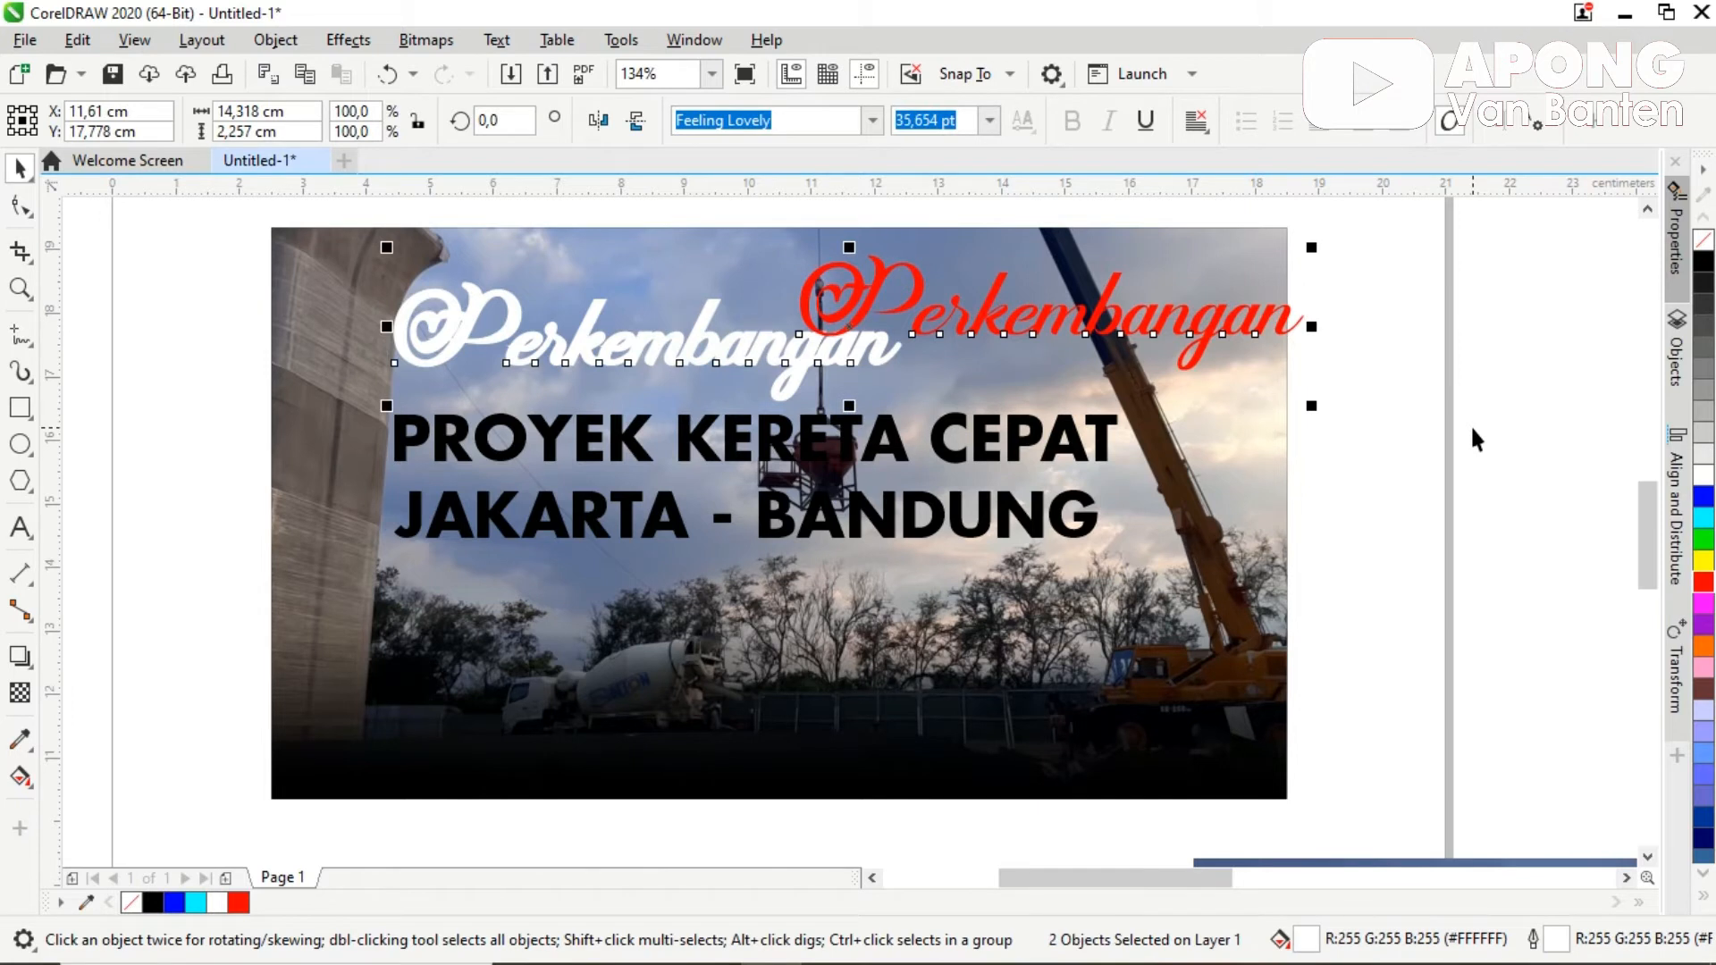
{"action": "key", "text": "l"}
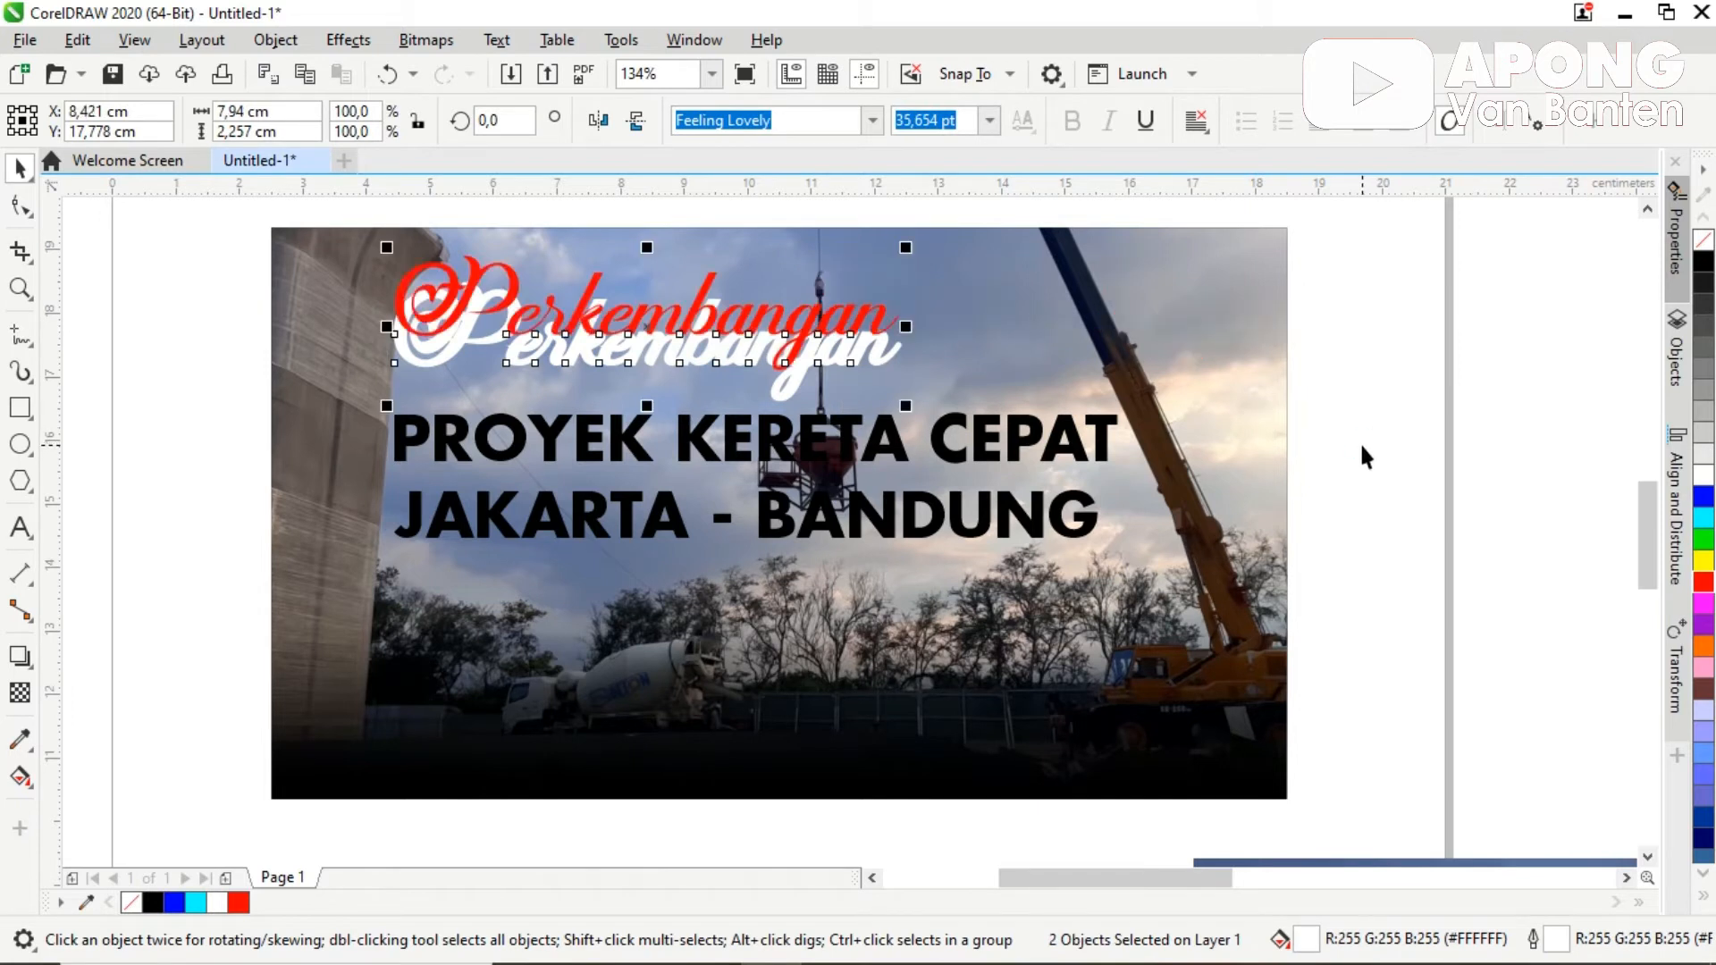
{"action": "key", "text": "e"}
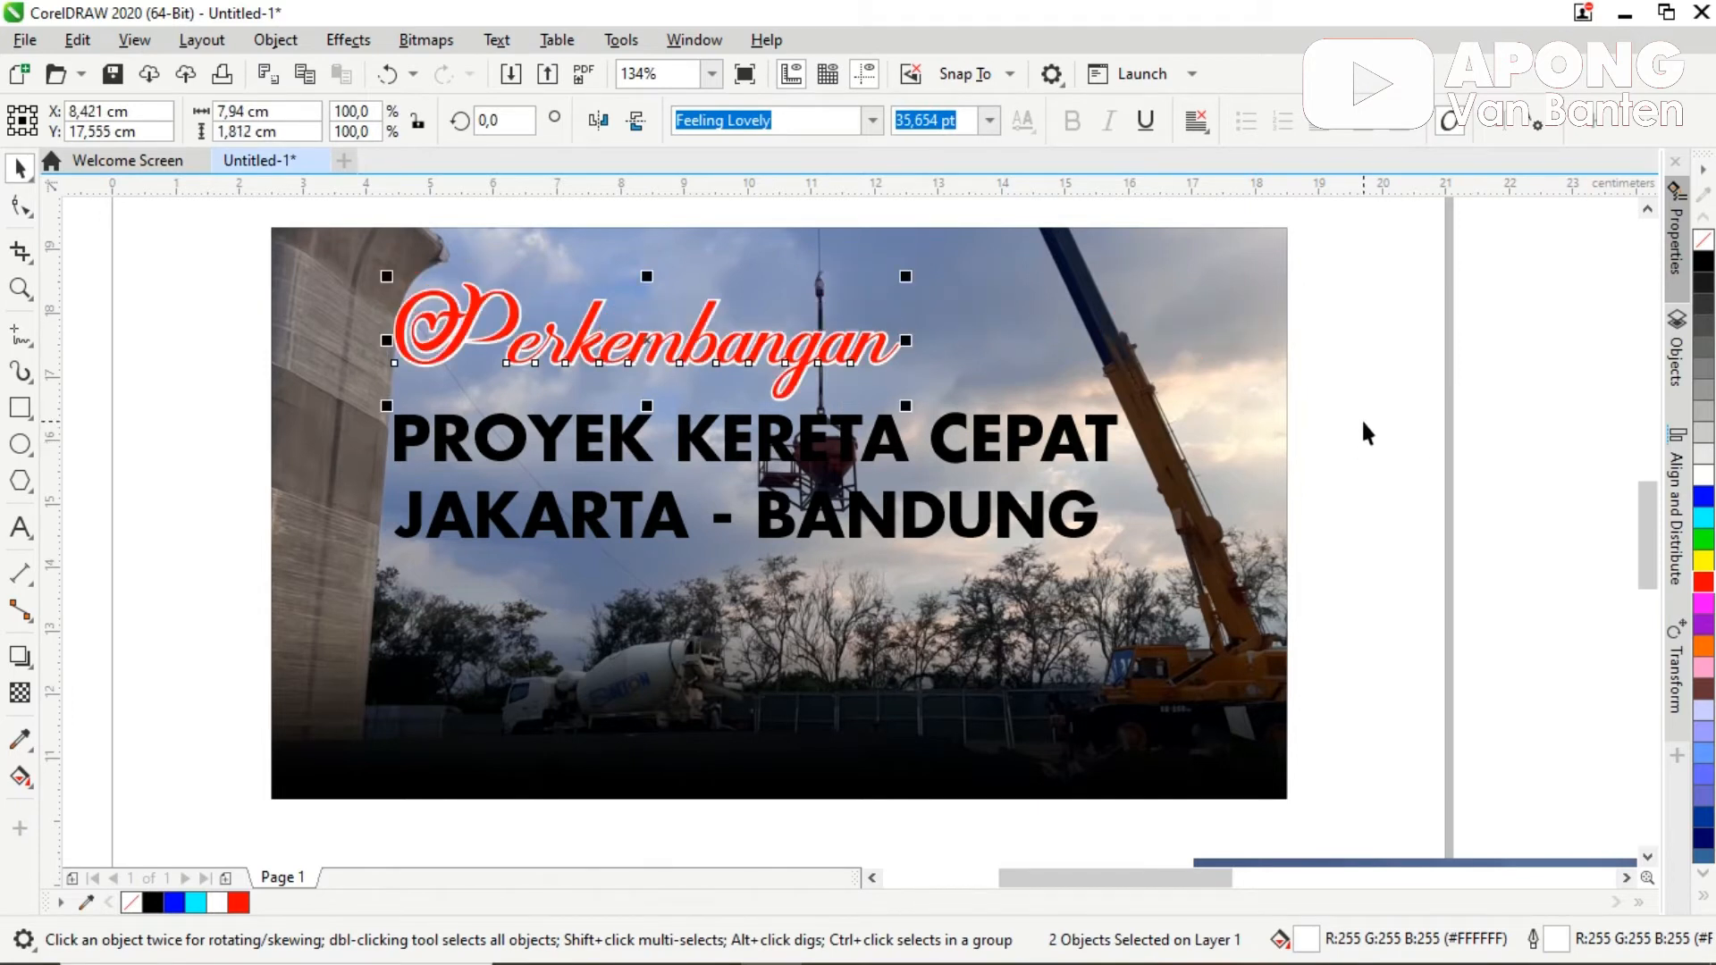
Step: Move the red "Perkembangan" up and to the left to uncover the white text beneath it
{"action": "left_click", "coordinate": [1364, 434]}
{"action": "key", "text": "z"}
{"action": "left_click_drag", "start_coordinate": [276, 280], "coordinate": [1199, 495]}
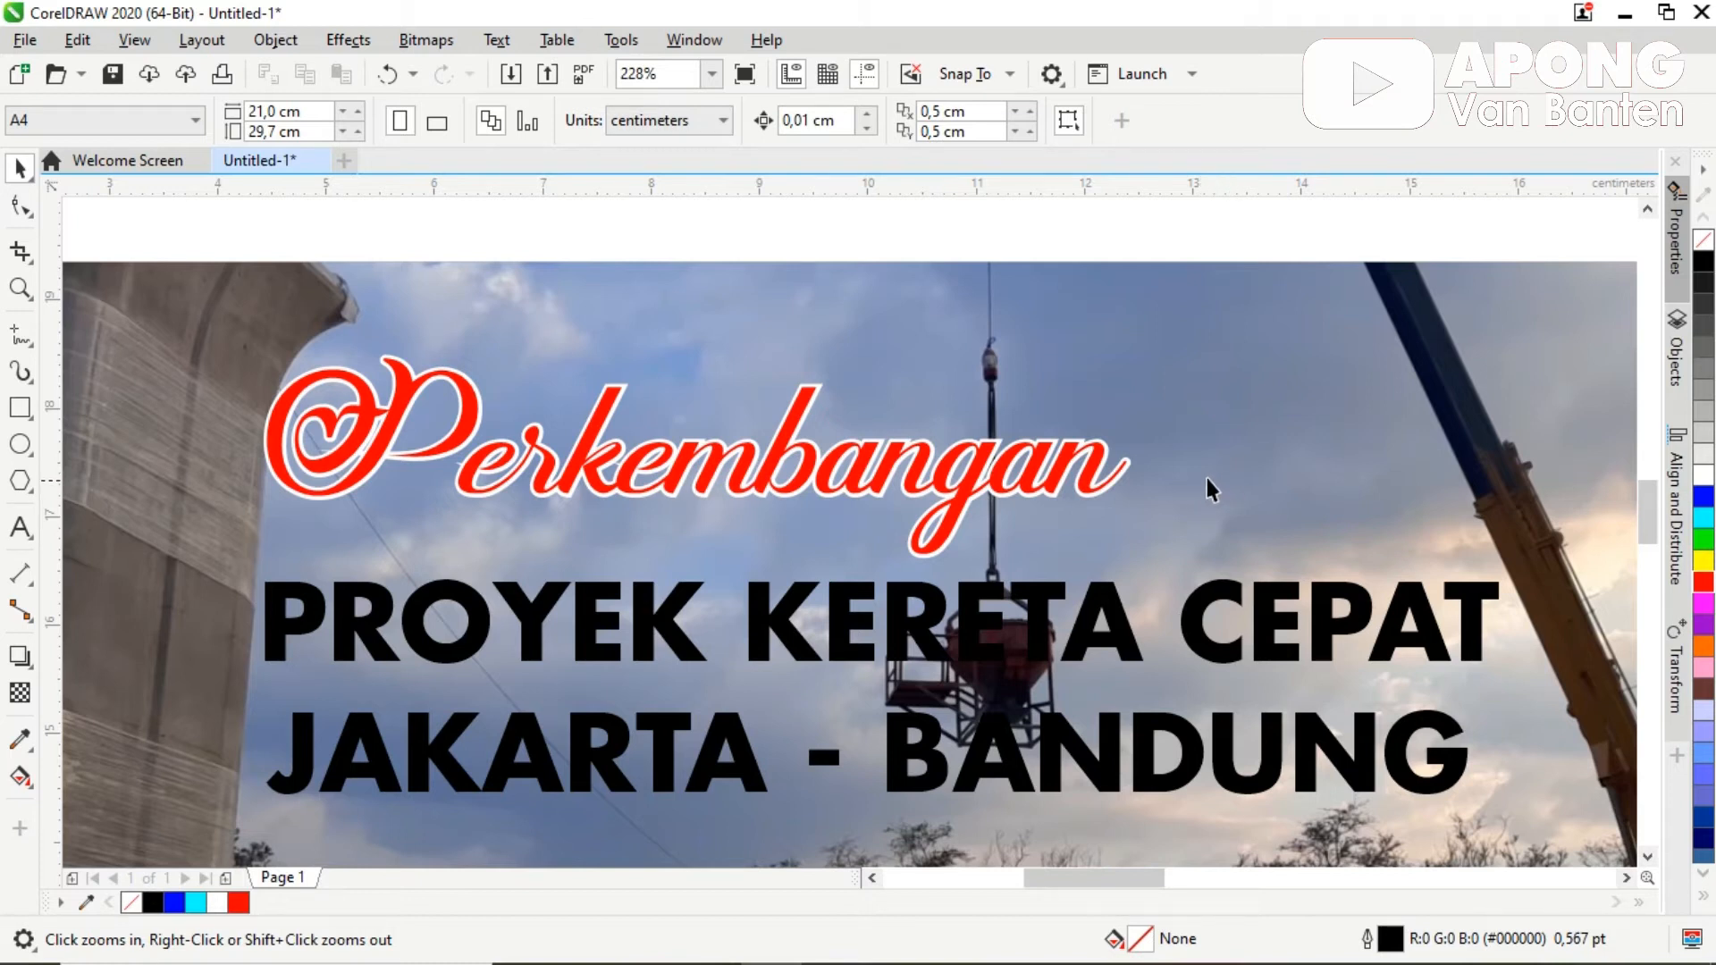
{"action": "left_click_drag", "start_coordinate": [1038, 462], "coordinate": [978, 348]}
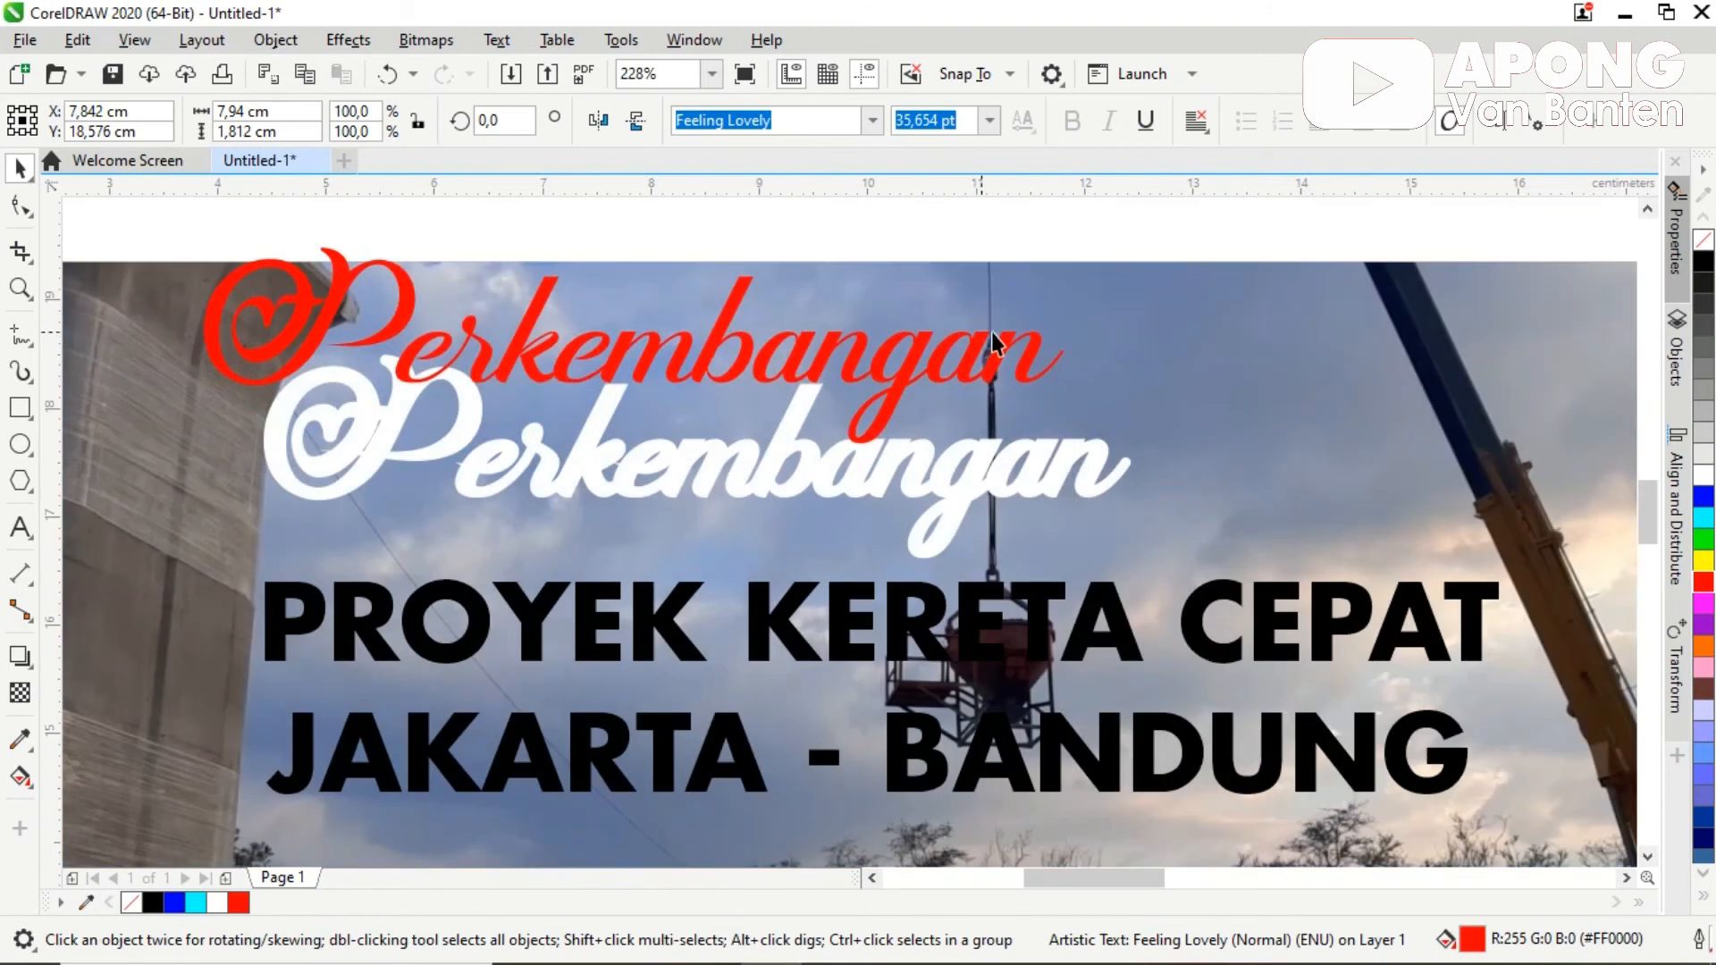
Step: Add a black drop shadow across the full width of the white "Perkembangan" and set its opacity to 75
{"action": "left_click", "coordinate": [1043, 485]}
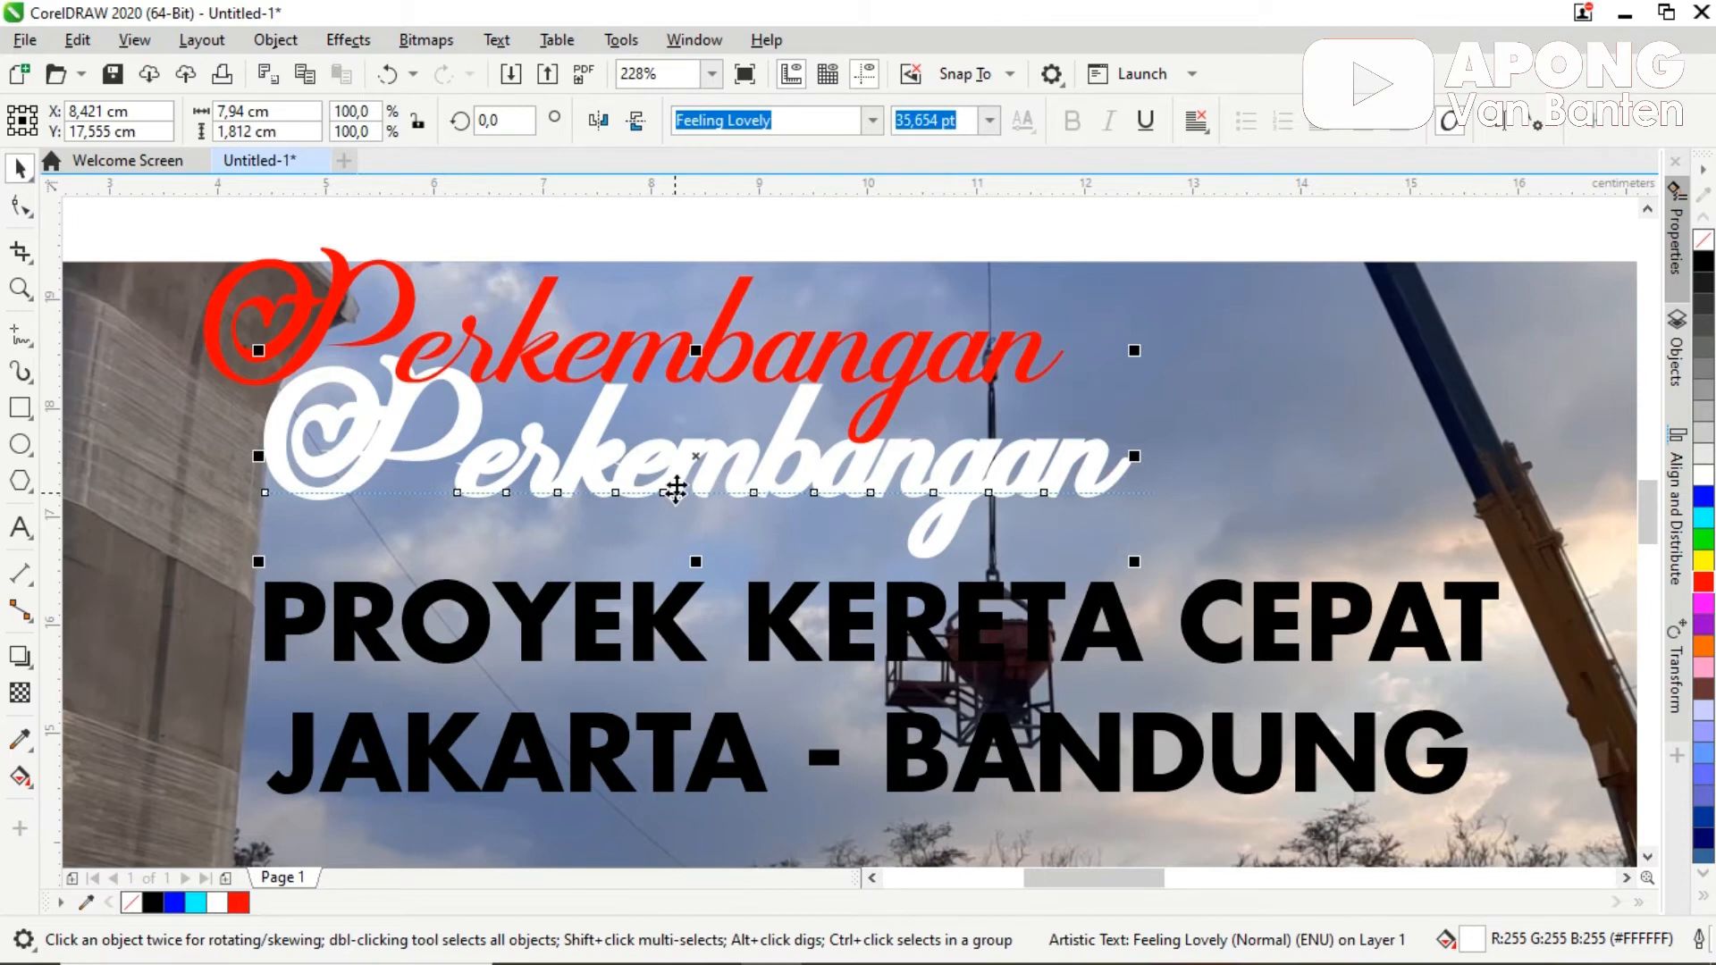
{"action": "left_click", "coordinate": [21, 657]}
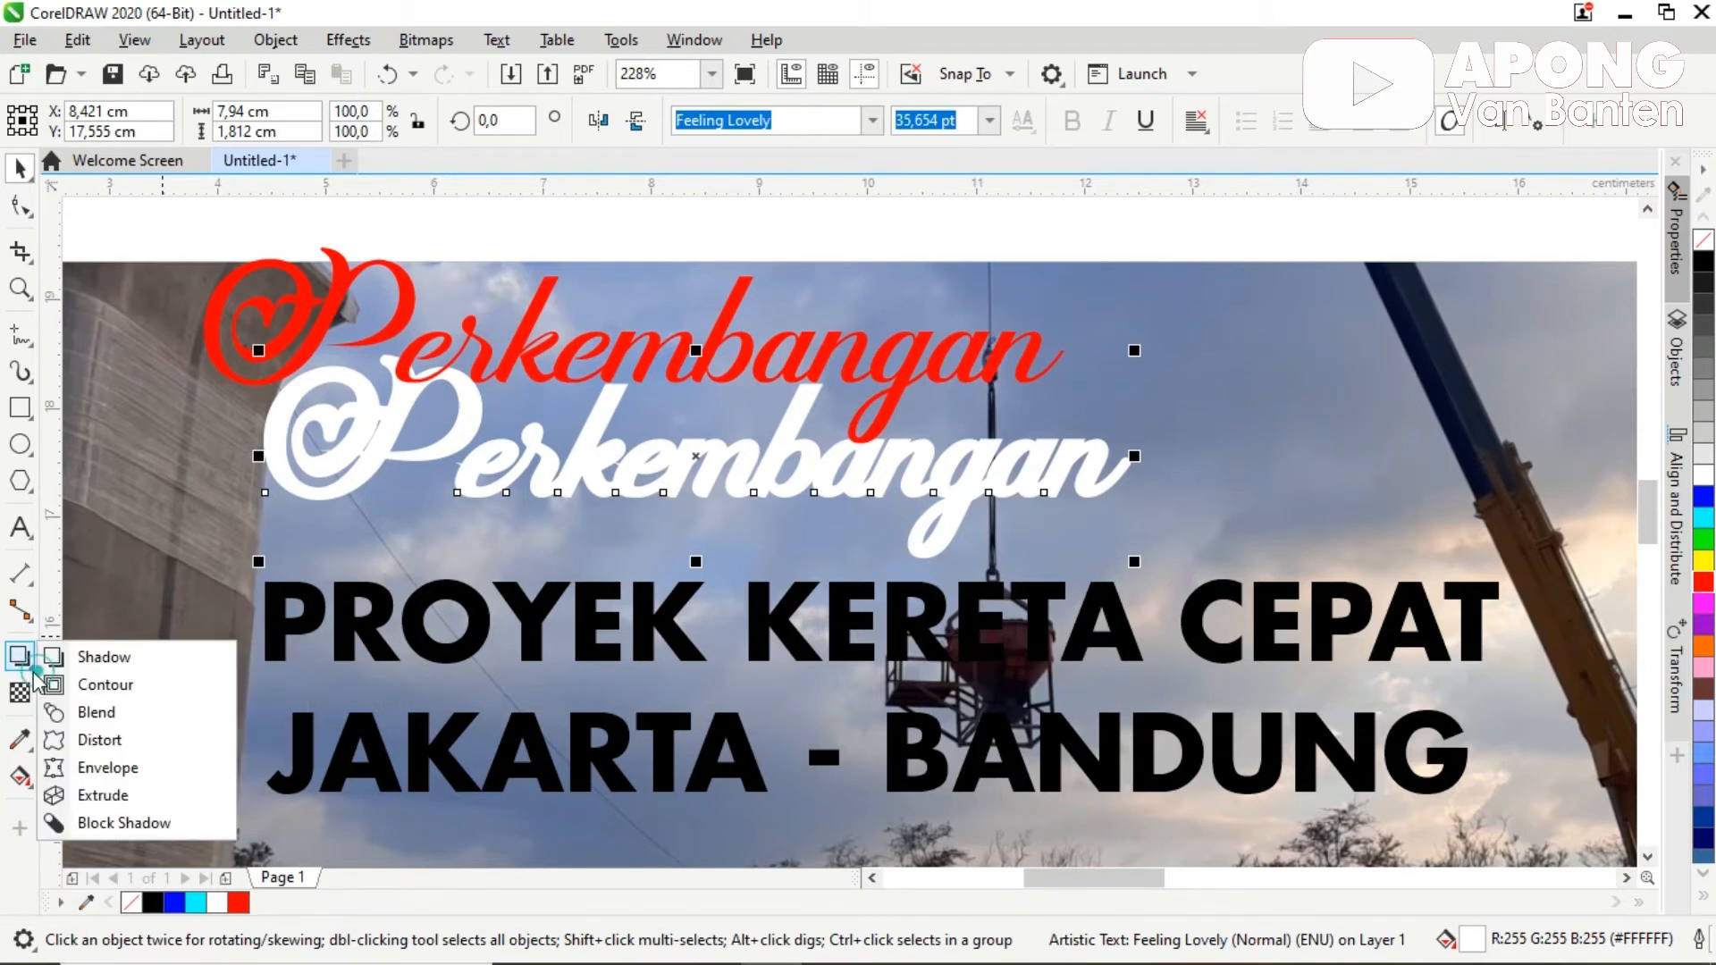
{"action": "left_click", "coordinate": [130, 662]}
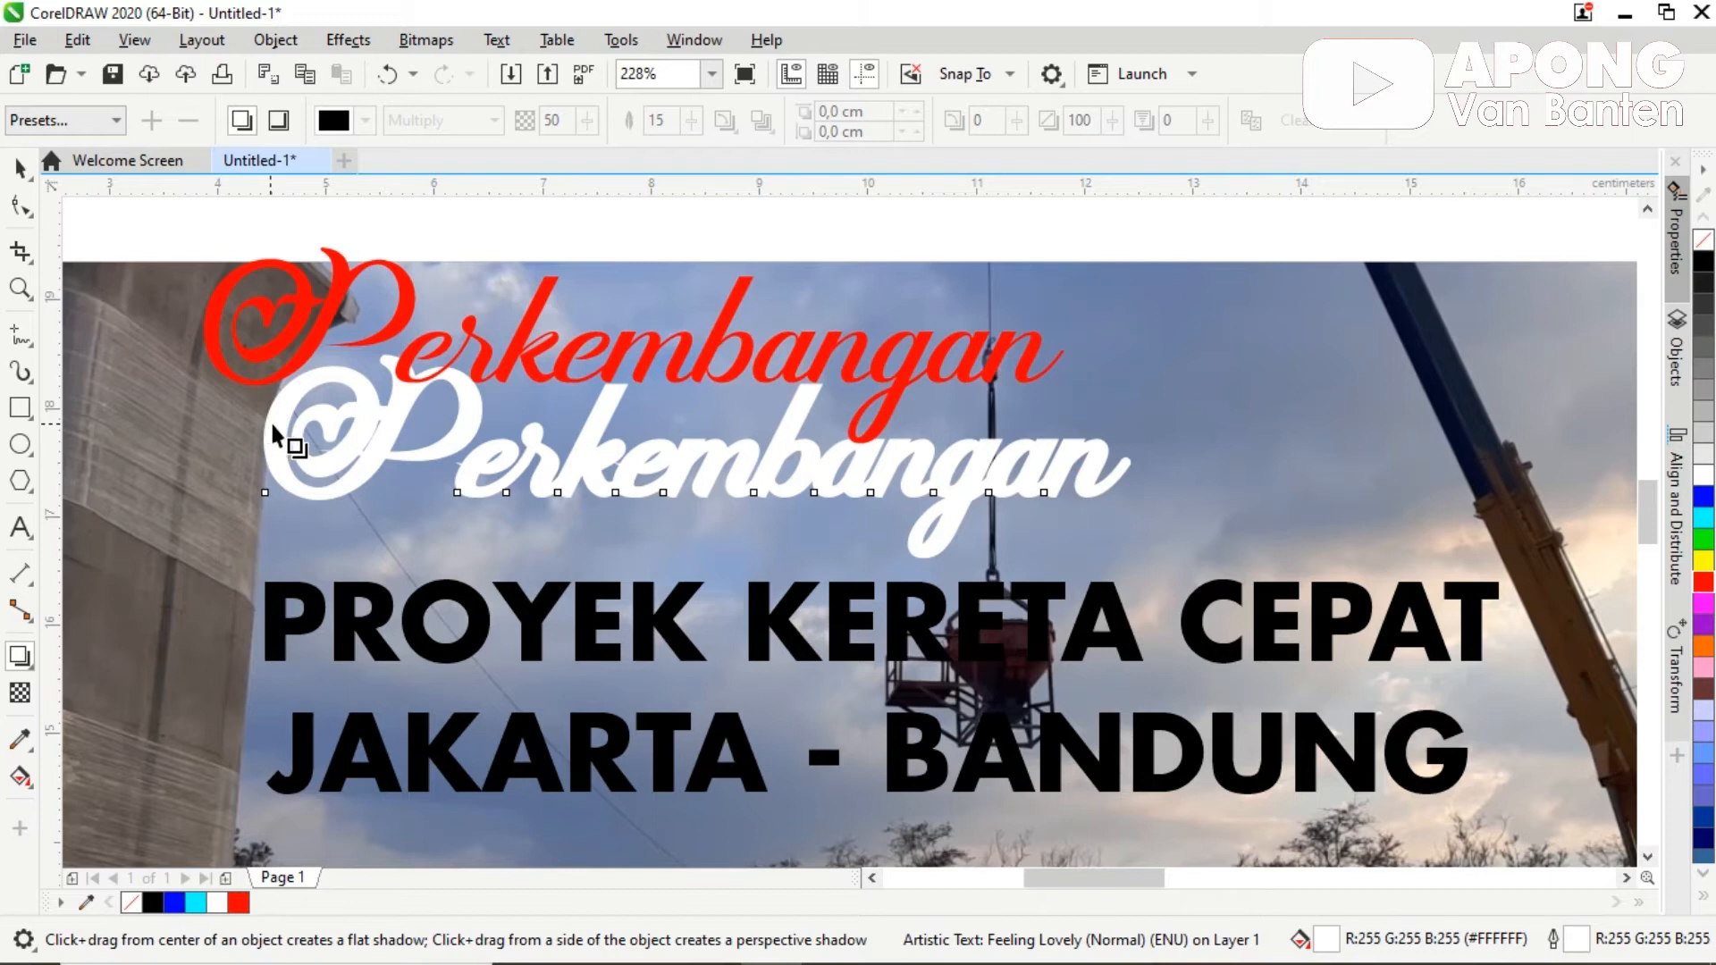
{"action": "left_click_drag", "start_coordinate": [262, 457], "coordinate": [1130, 456]}
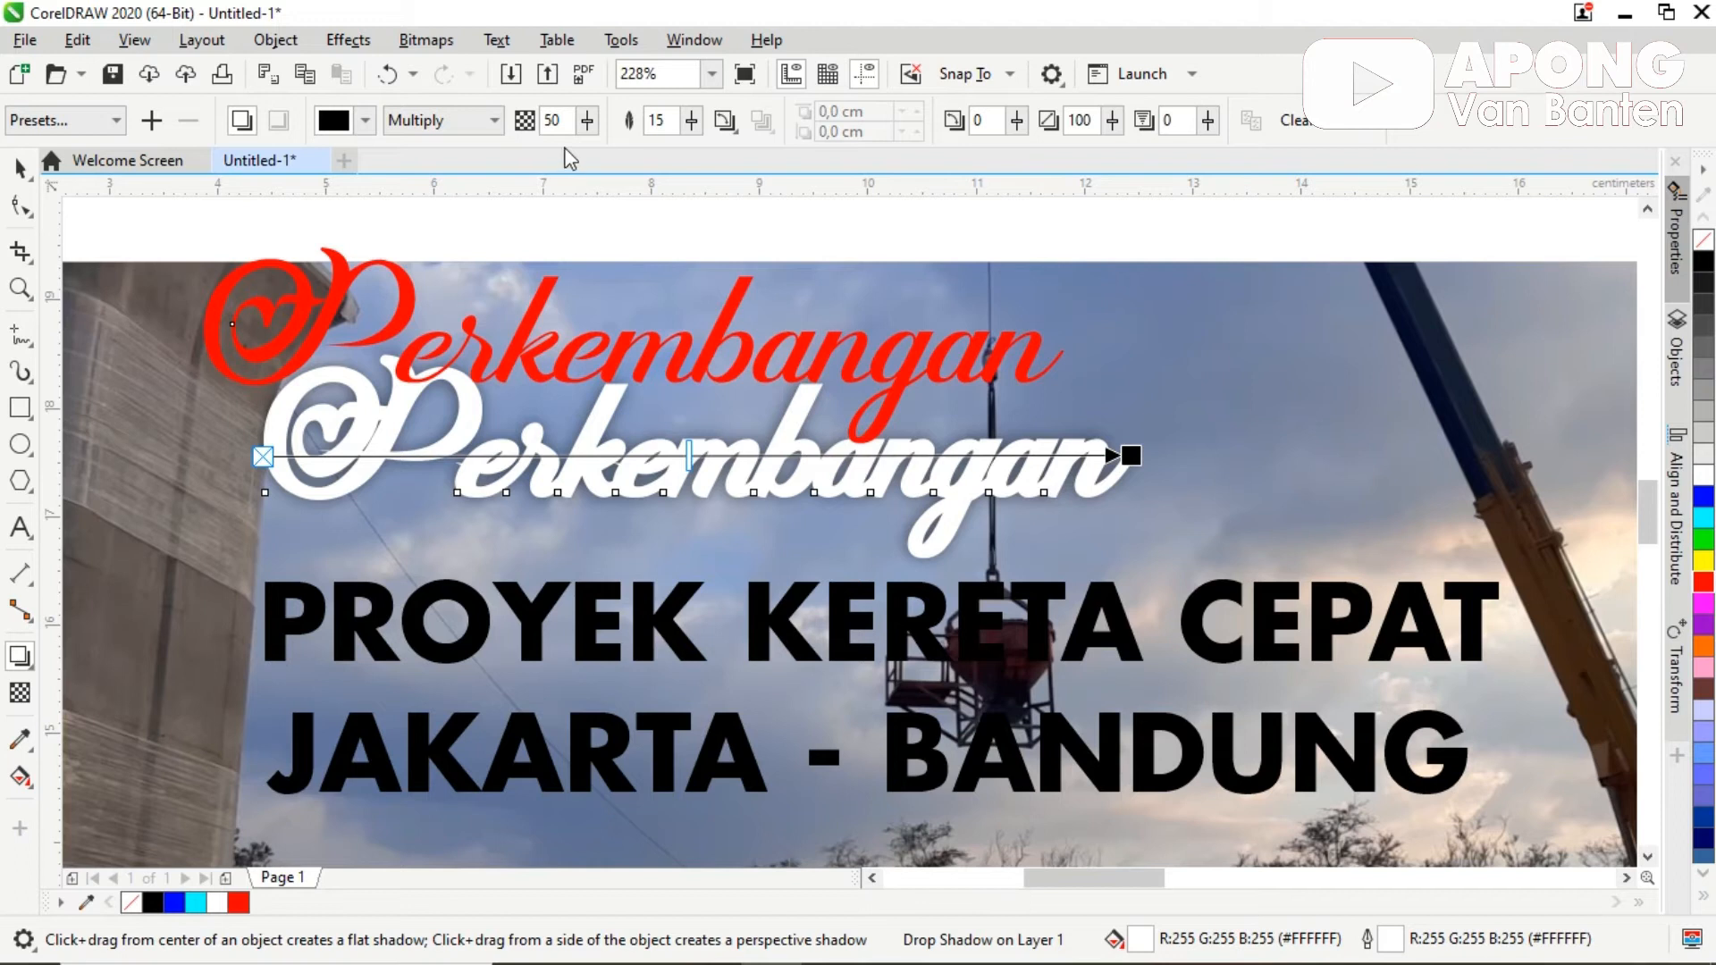
{"action": "double_click", "coordinate": [561, 119]}
{"action": "type", "text": "75"}
{"action": "key", "text": "Return"}
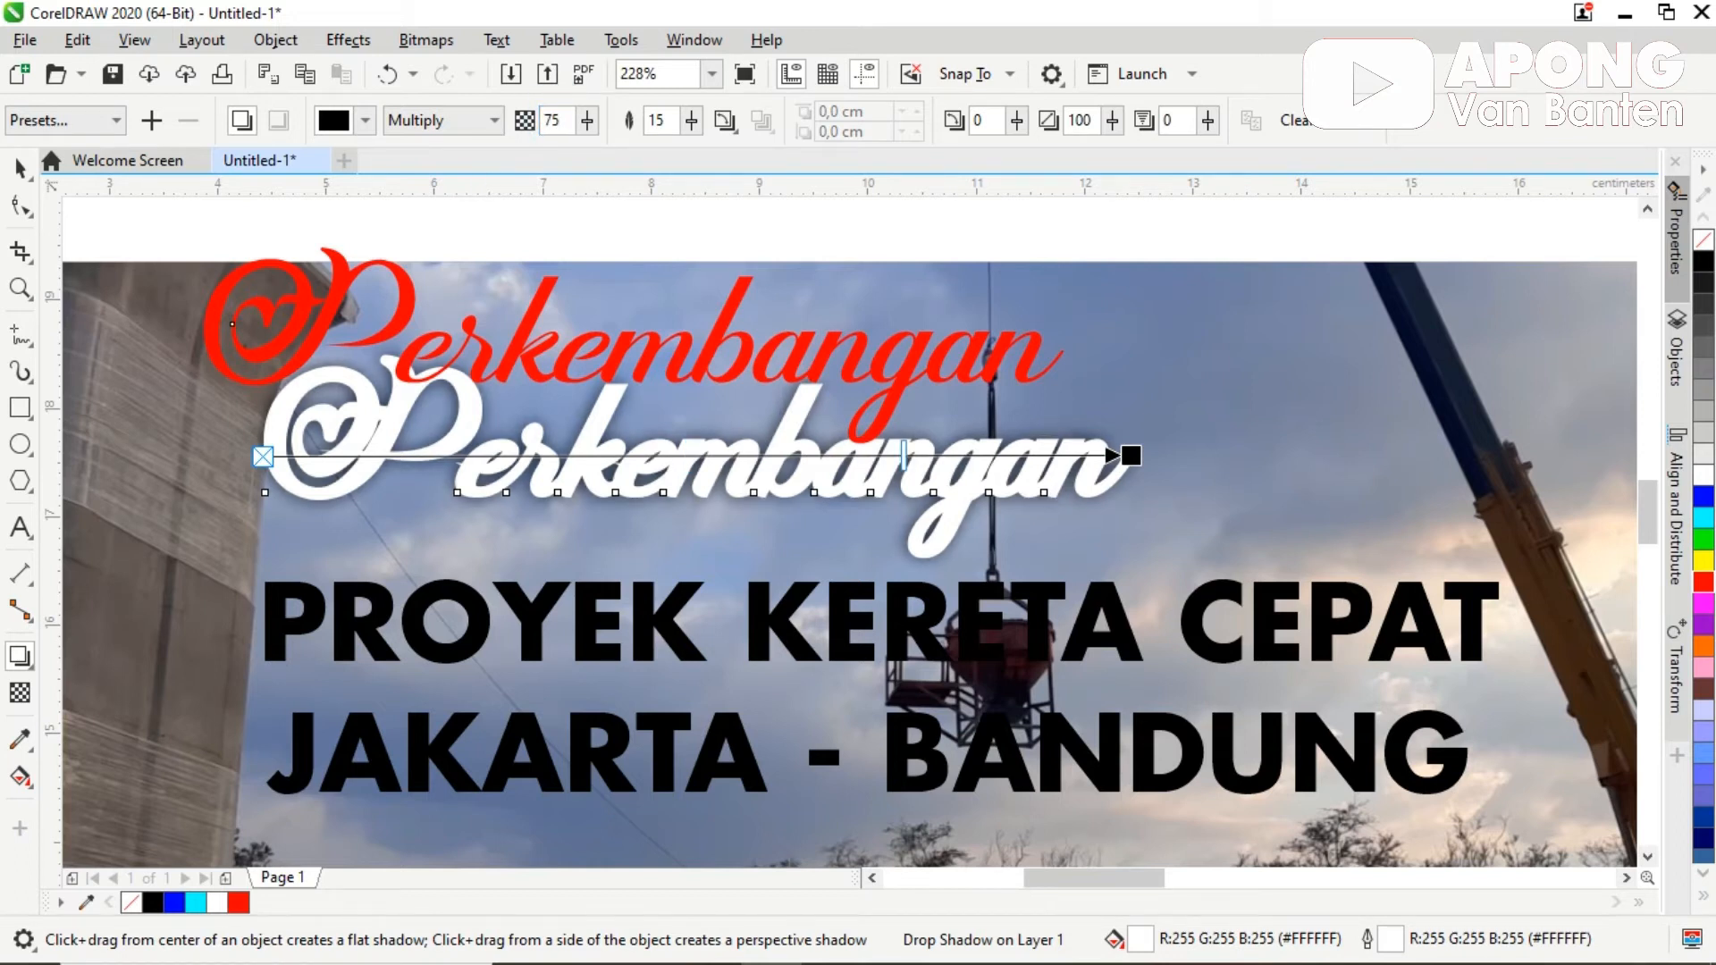
{"action": "key", "text": "space"}
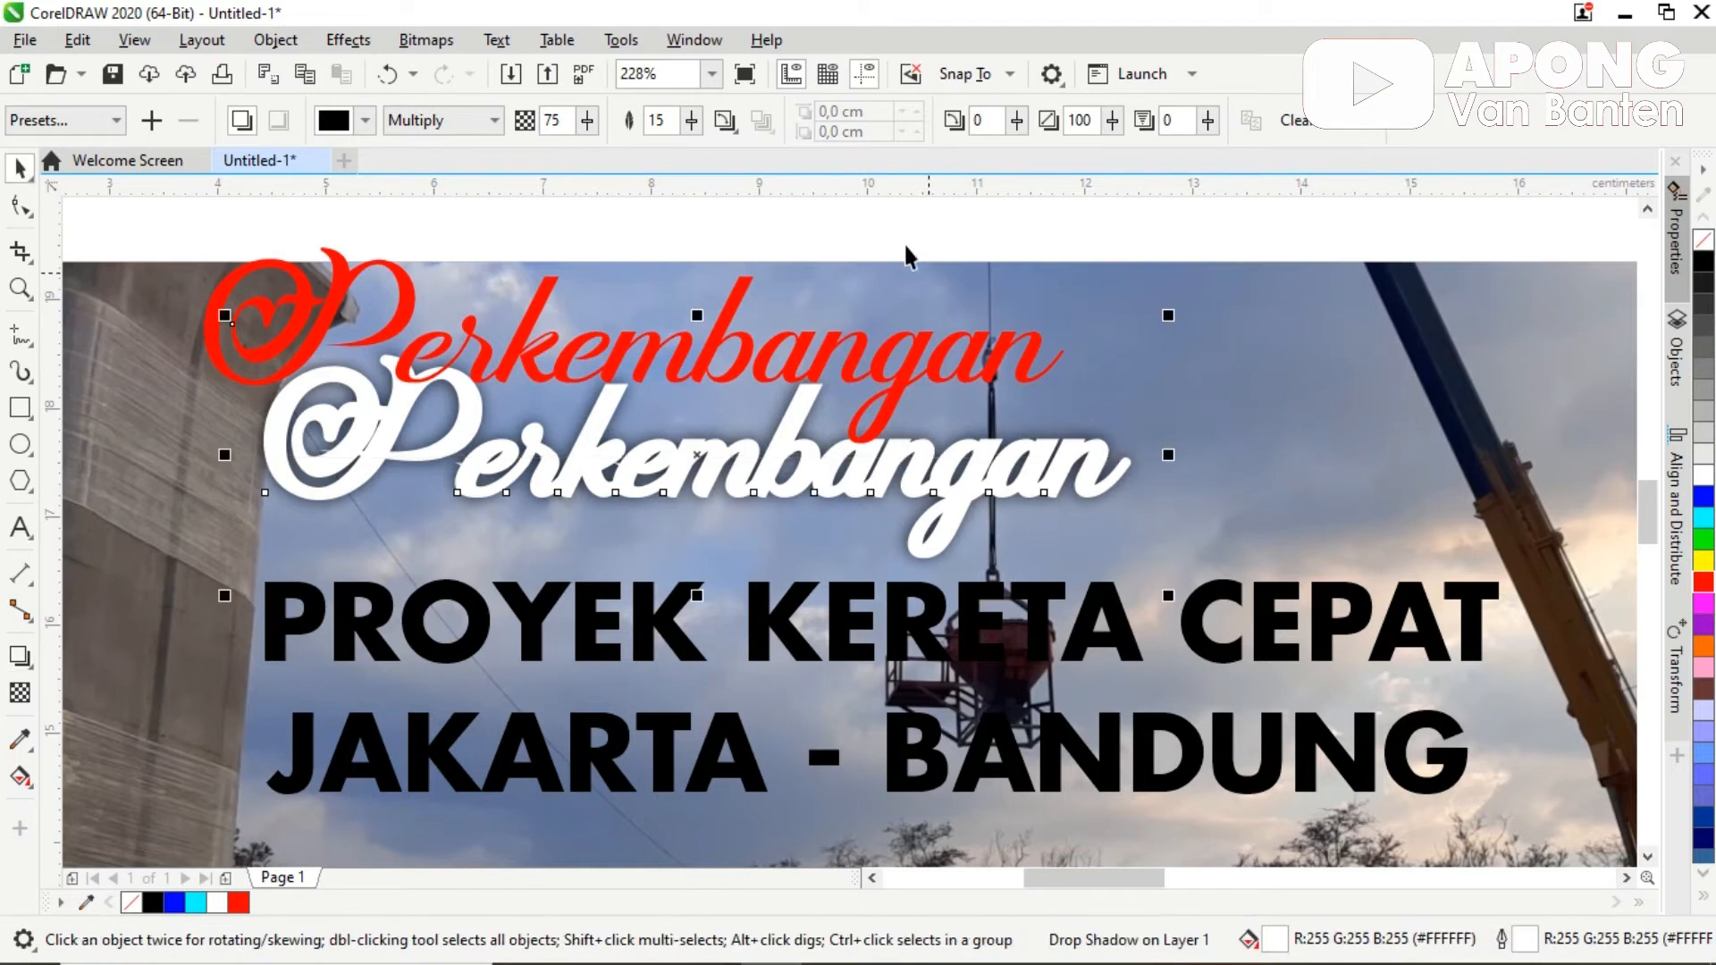
Step: Move the red "Perkembangan" up and to the right, clear of the shadowed white text
{"action": "left_click", "coordinate": [958, 234]}
{"action": "left_click", "coordinate": [907, 353]}
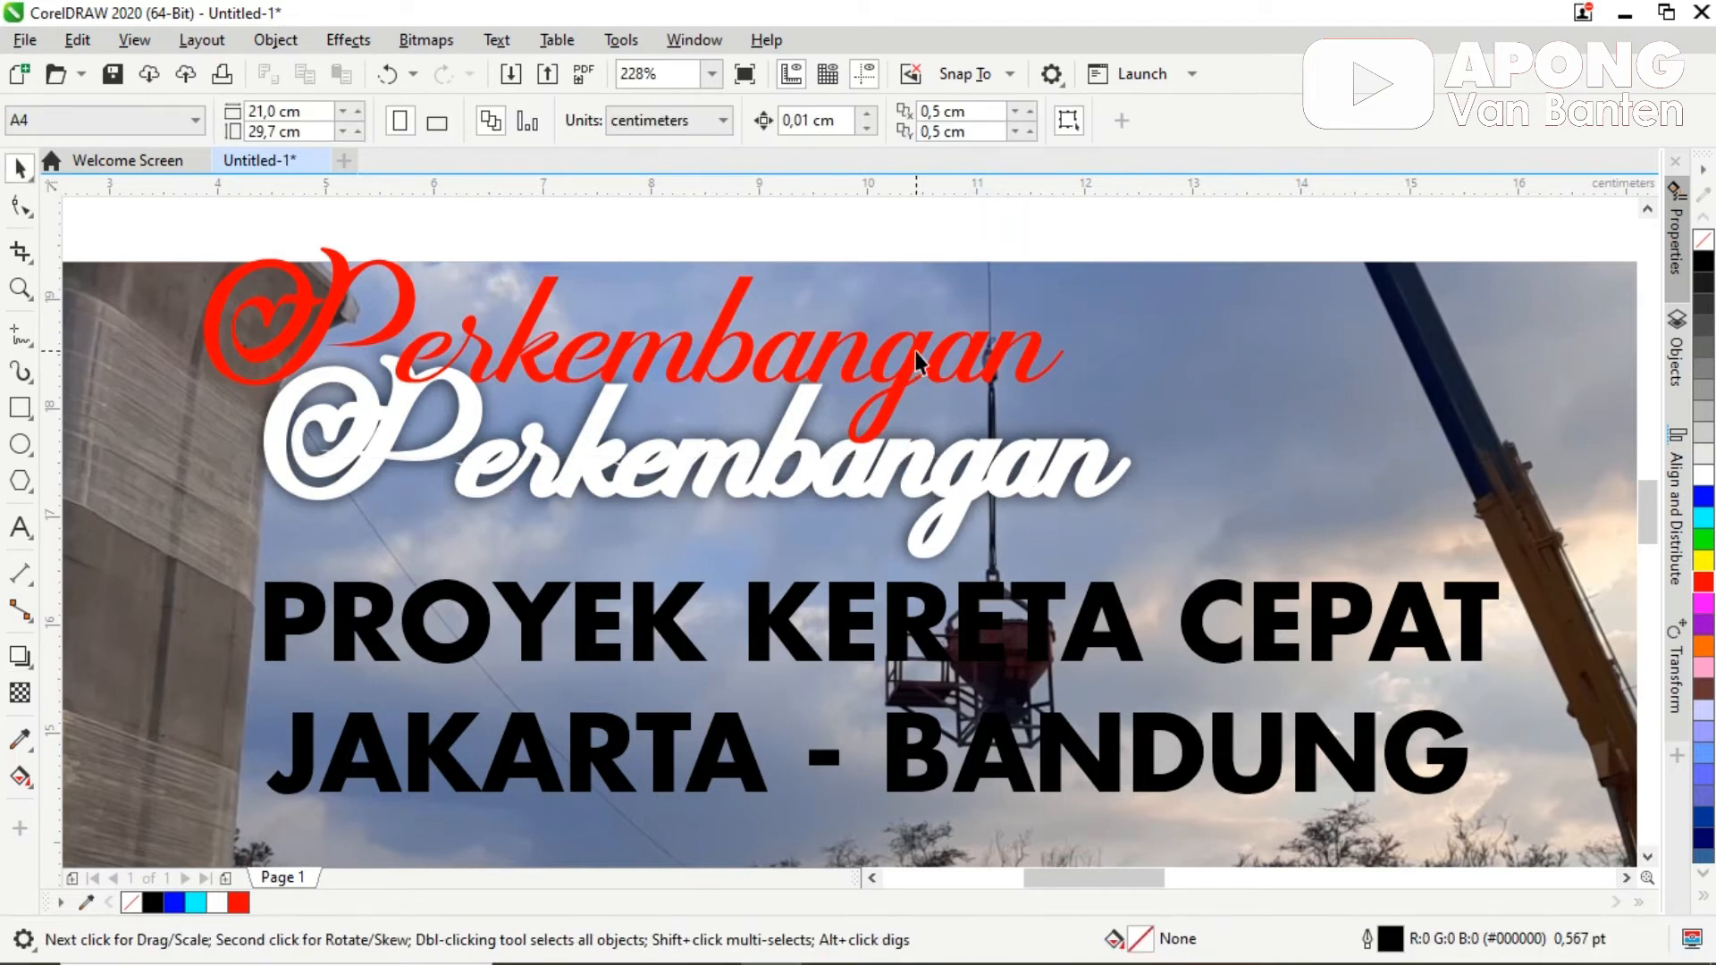
{"action": "left_click_drag", "start_coordinate": [906, 349], "coordinate": [1108, 306]}
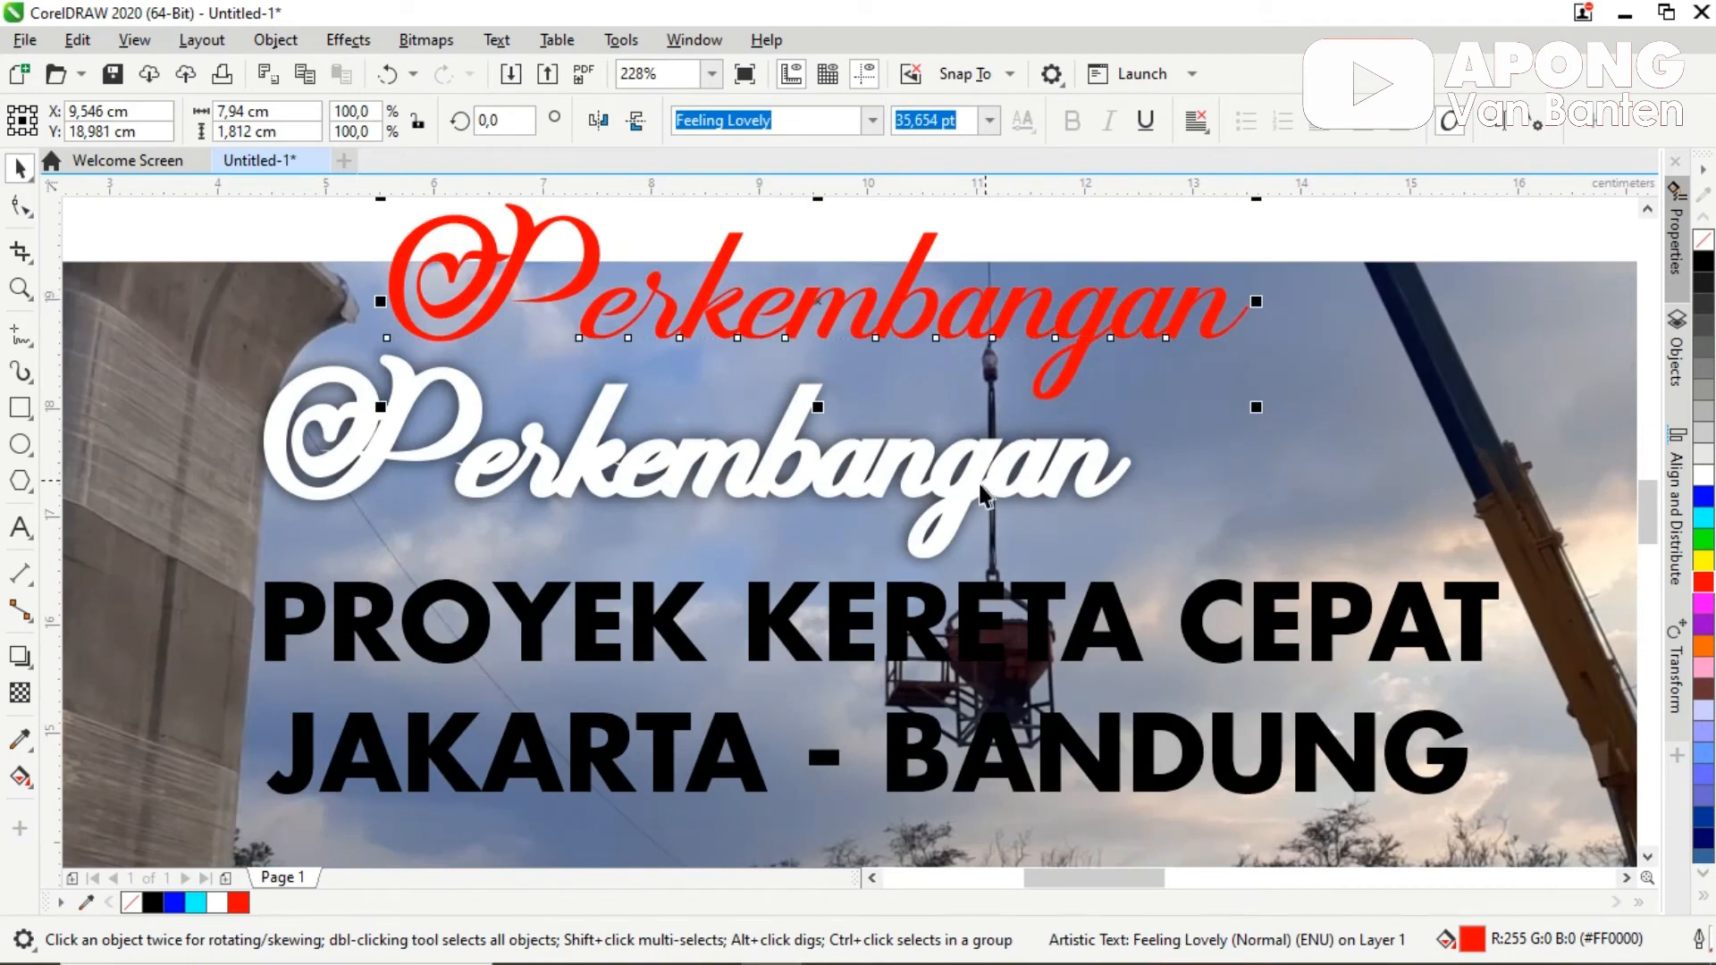
{"action": "left_click", "coordinate": [1324, 221]}
Step: Centre the red "Perkembangan" horizontally and vertically over the shadowed white copy and group the two
{"action": "left_click", "coordinate": [1189, 313]}
{"action": "left_click", "coordinate": [891, 475], "text": "shift"}
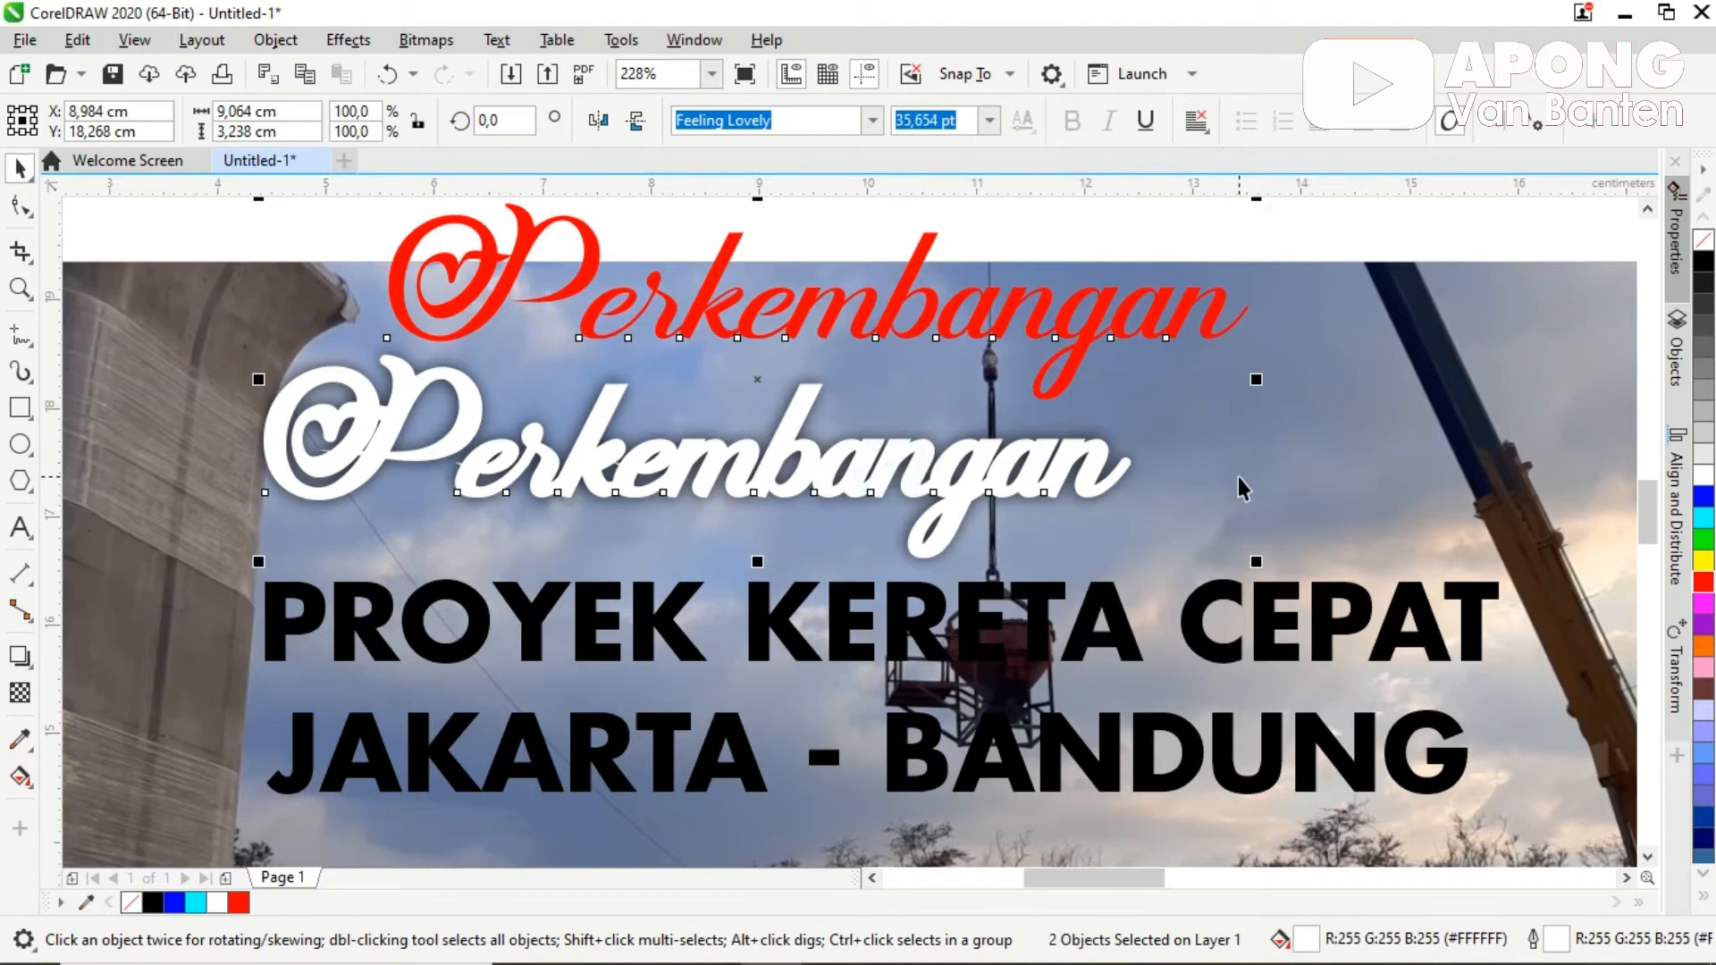
{"action": "key", "text": "e"}
{"action": "key", "text": "c"}
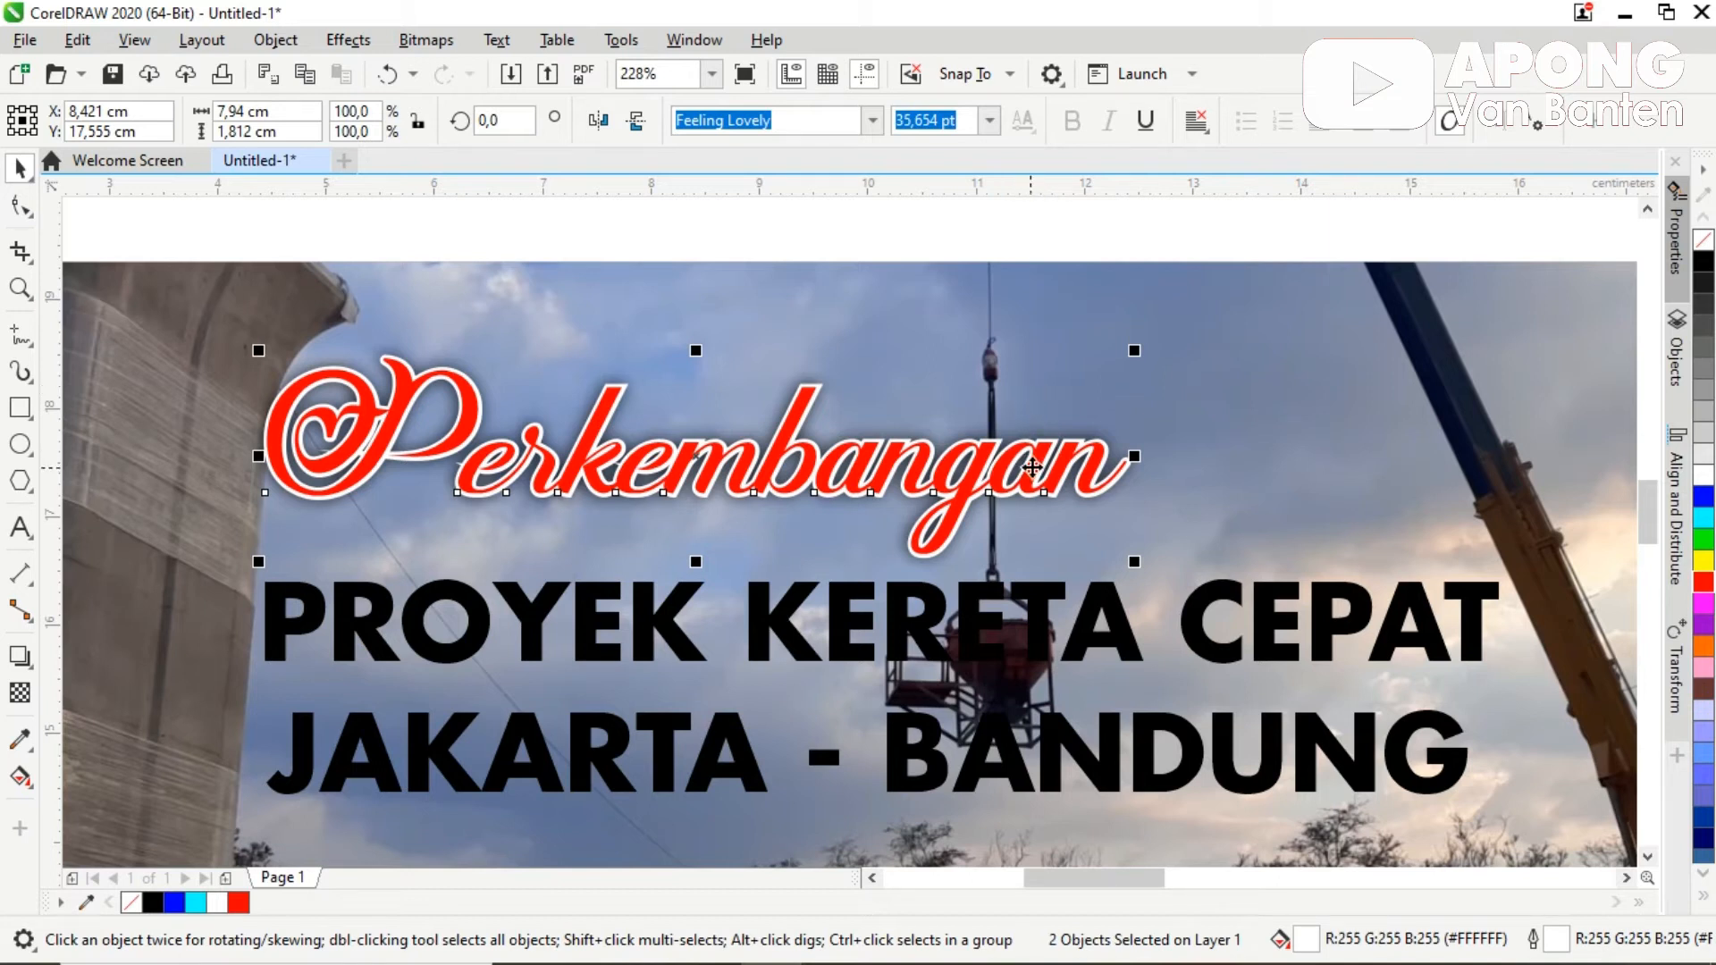
{"action": "left_click", "coordinate": [1042, 459]}
{"action": "right_click", "coordinate": [1042, 460]}
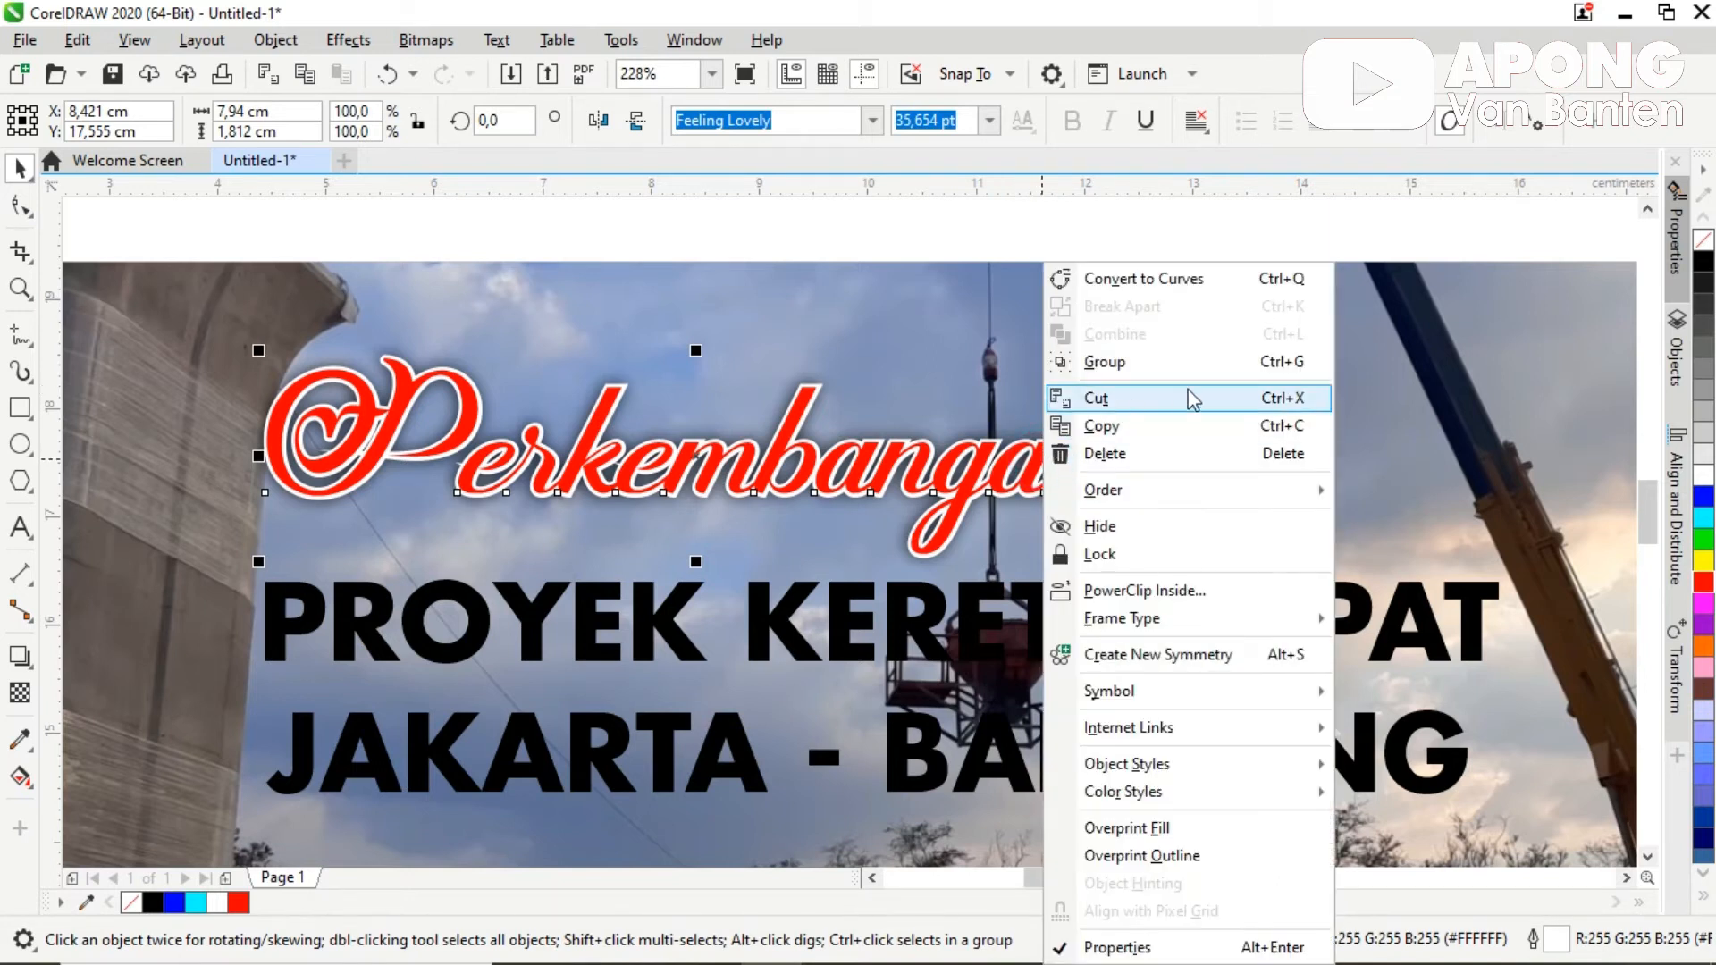
{"action": "left_click", "coordinate": [1159, 369]}
{"action": "left_click", "coordinate": [912, 252]}
Step: Move "JAKARTA - BANDUNG" down near the trees and place a copy of "PROYEK KERETA CEPAT" directly beneath the original
{"action": "scroll", "coordinate": [913, 246], "scroll_direction": "down", "scroll_amount": 2}
{"action": "key", "text": "F2"}
{"action": "left_click_drag", "start_coordinate": [386, 311], "coordinate": [1501, 770]}
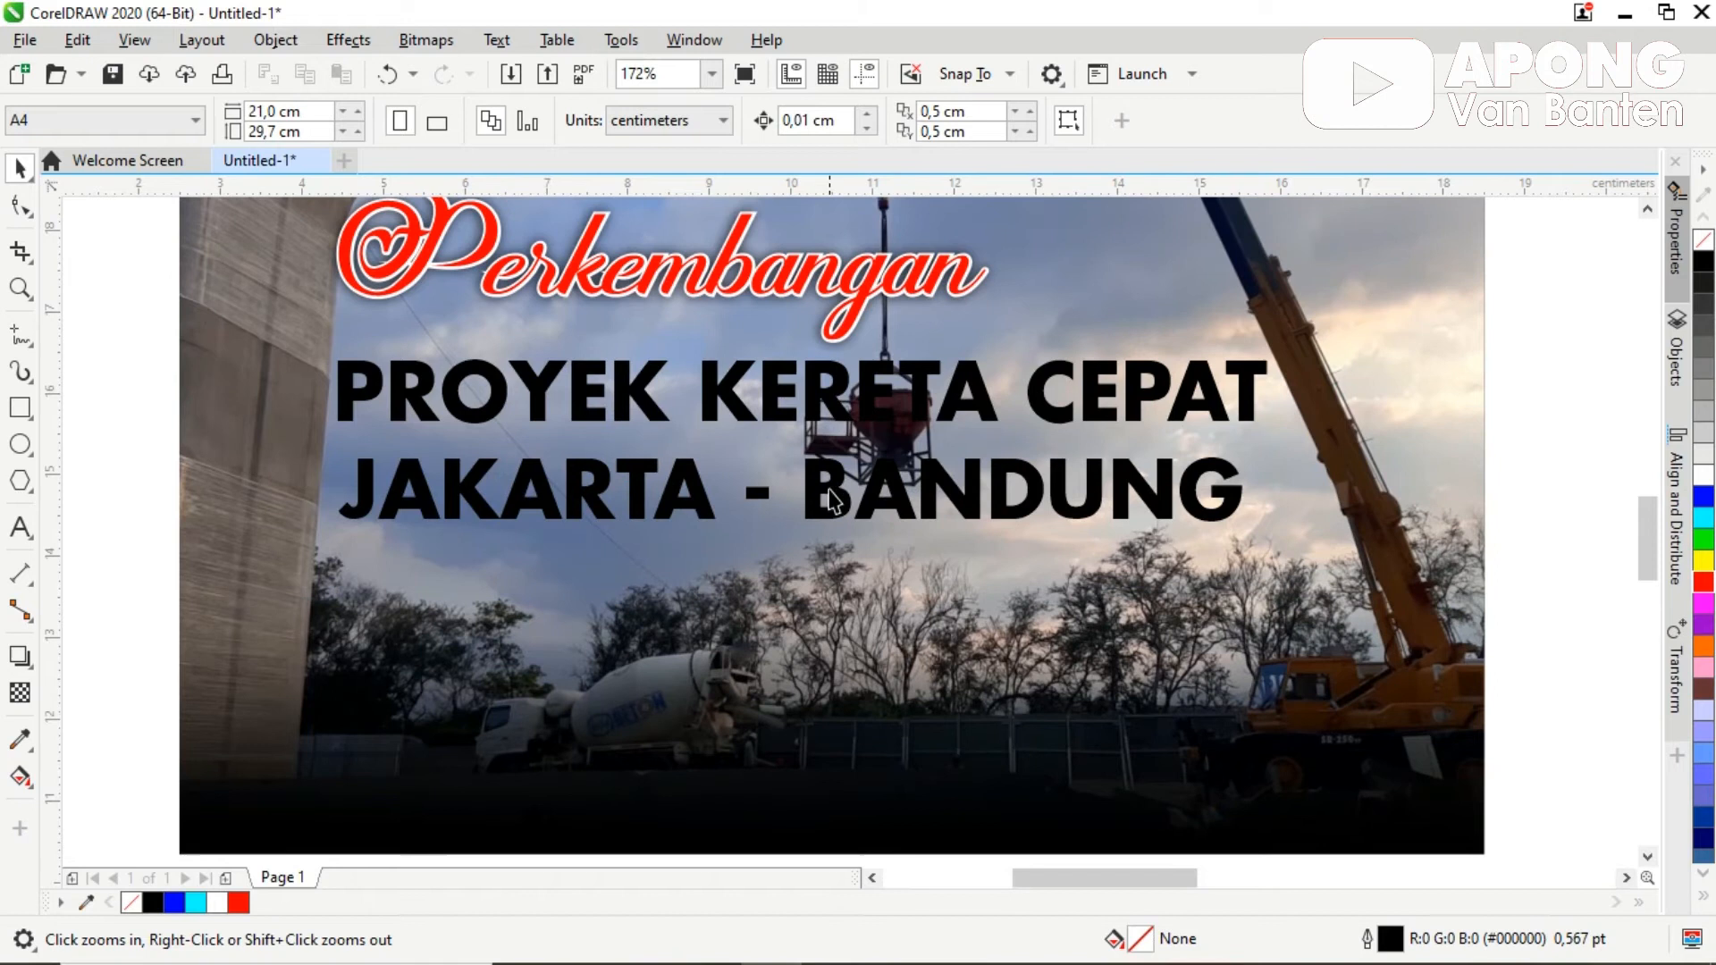
{"action": "left_click_drag", "start_coordinate": [845, 513], "coordinate": [851, 632]}
{"action": "left_click", "coordinate": [815, 393]}
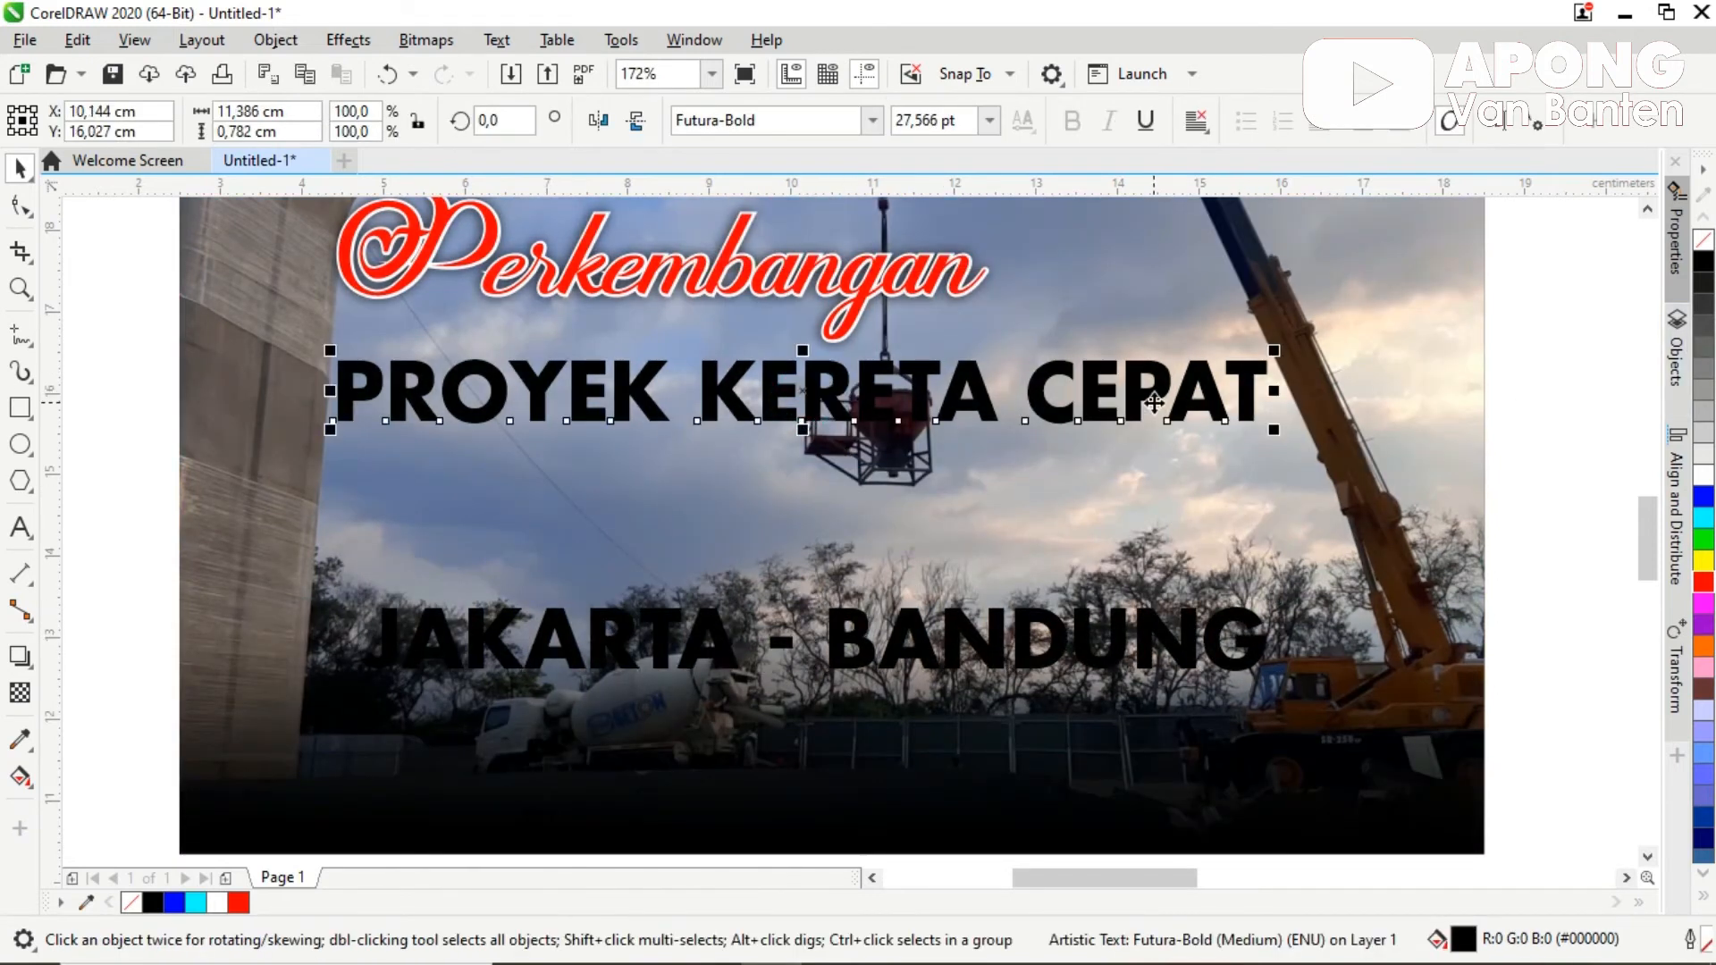
{"action": "left_click_drag", "start_coordinate": [1154, 403], "coordinate": [1152, 491]}
{"action": "right_click", "coordinate": [1153, 492]}
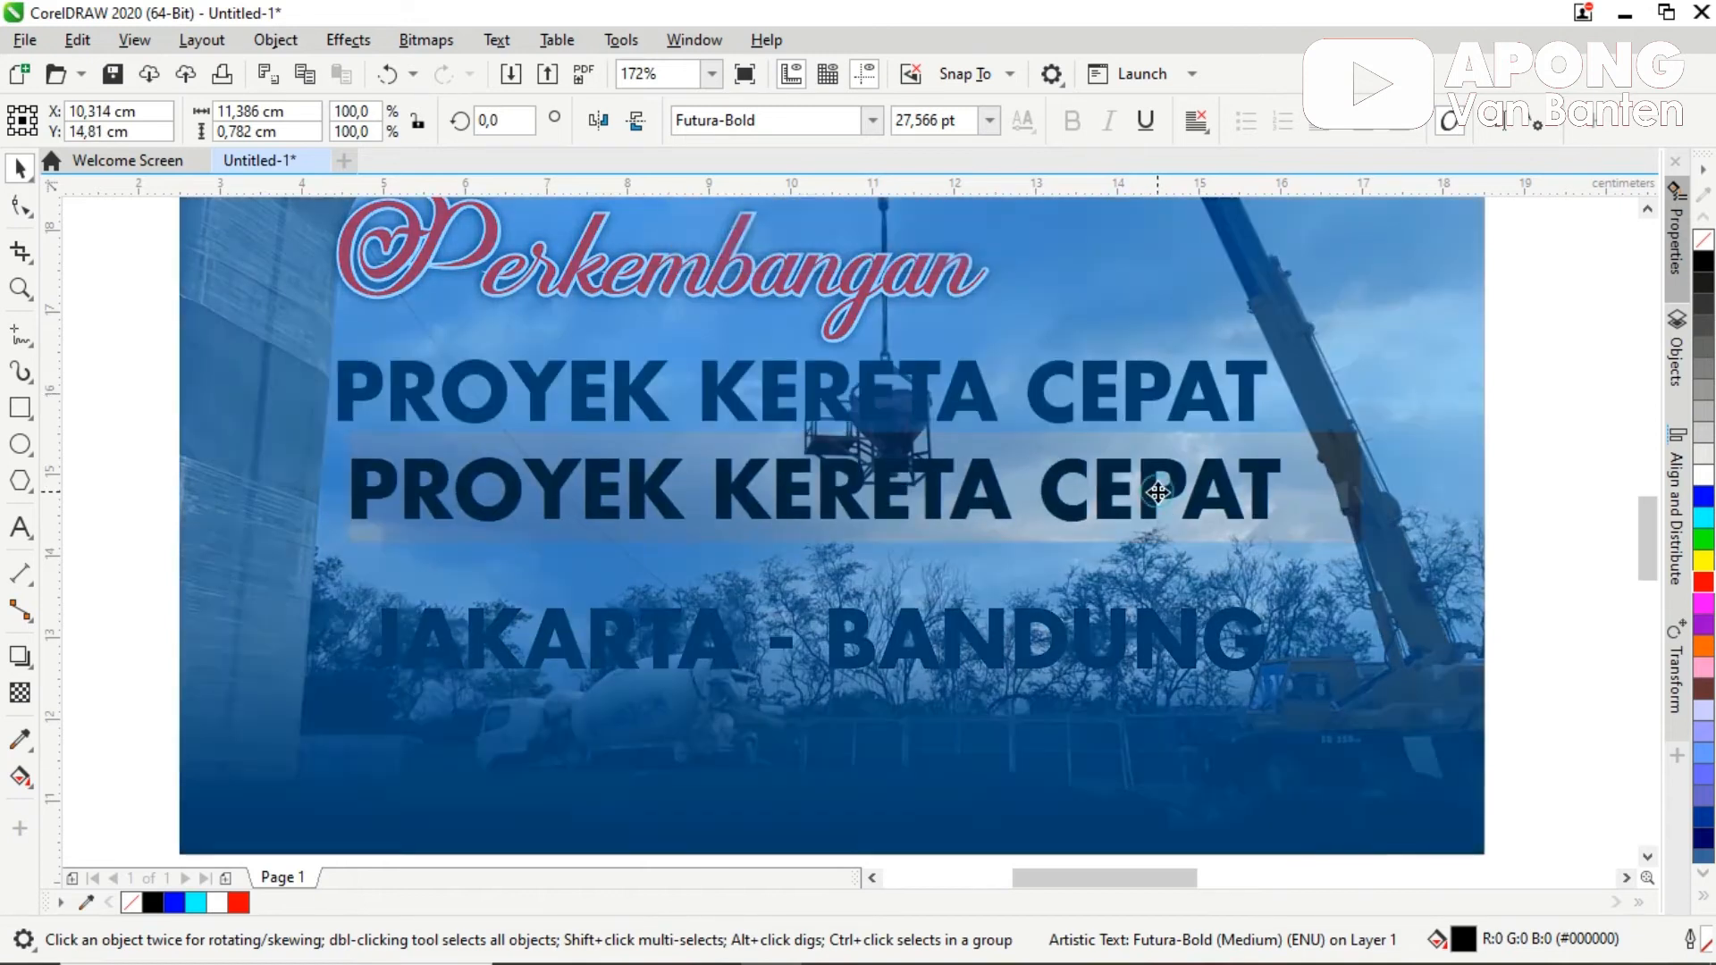
Step: Give the upper "PROYEK KERETA CEPAT" a black outline 4 points wide
{"action": "left_click", "coordinate": [1045, 409]}
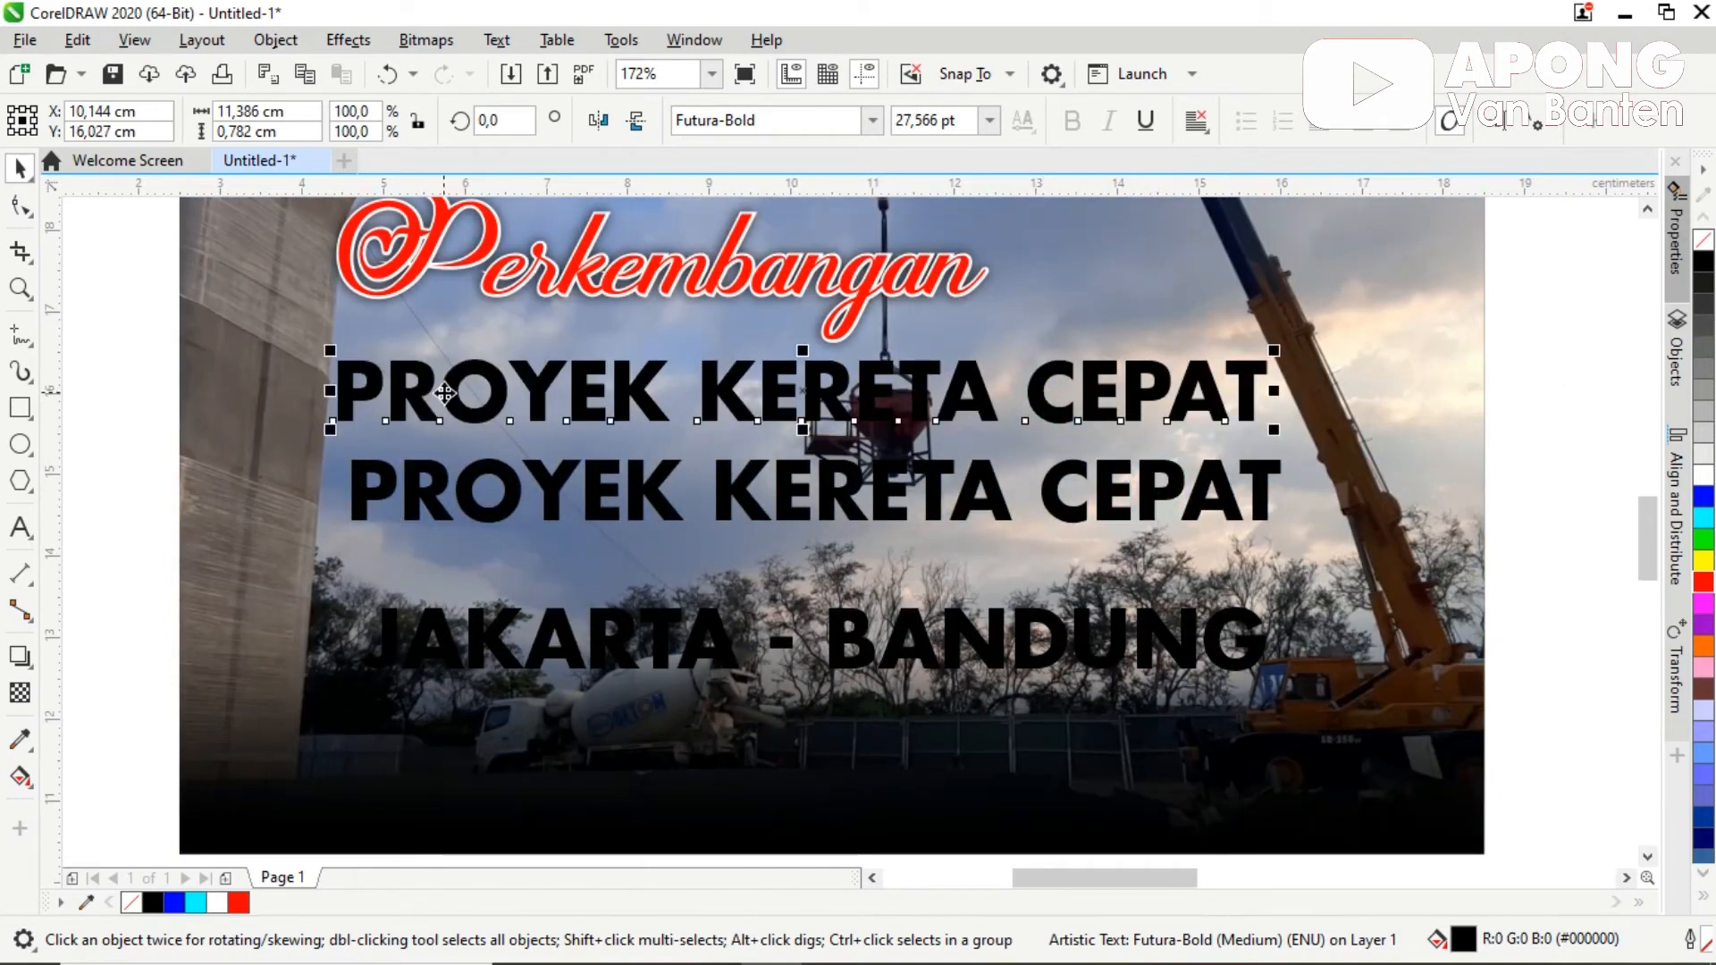
{"action": "left_click", "coordinate": [1705, 264]}
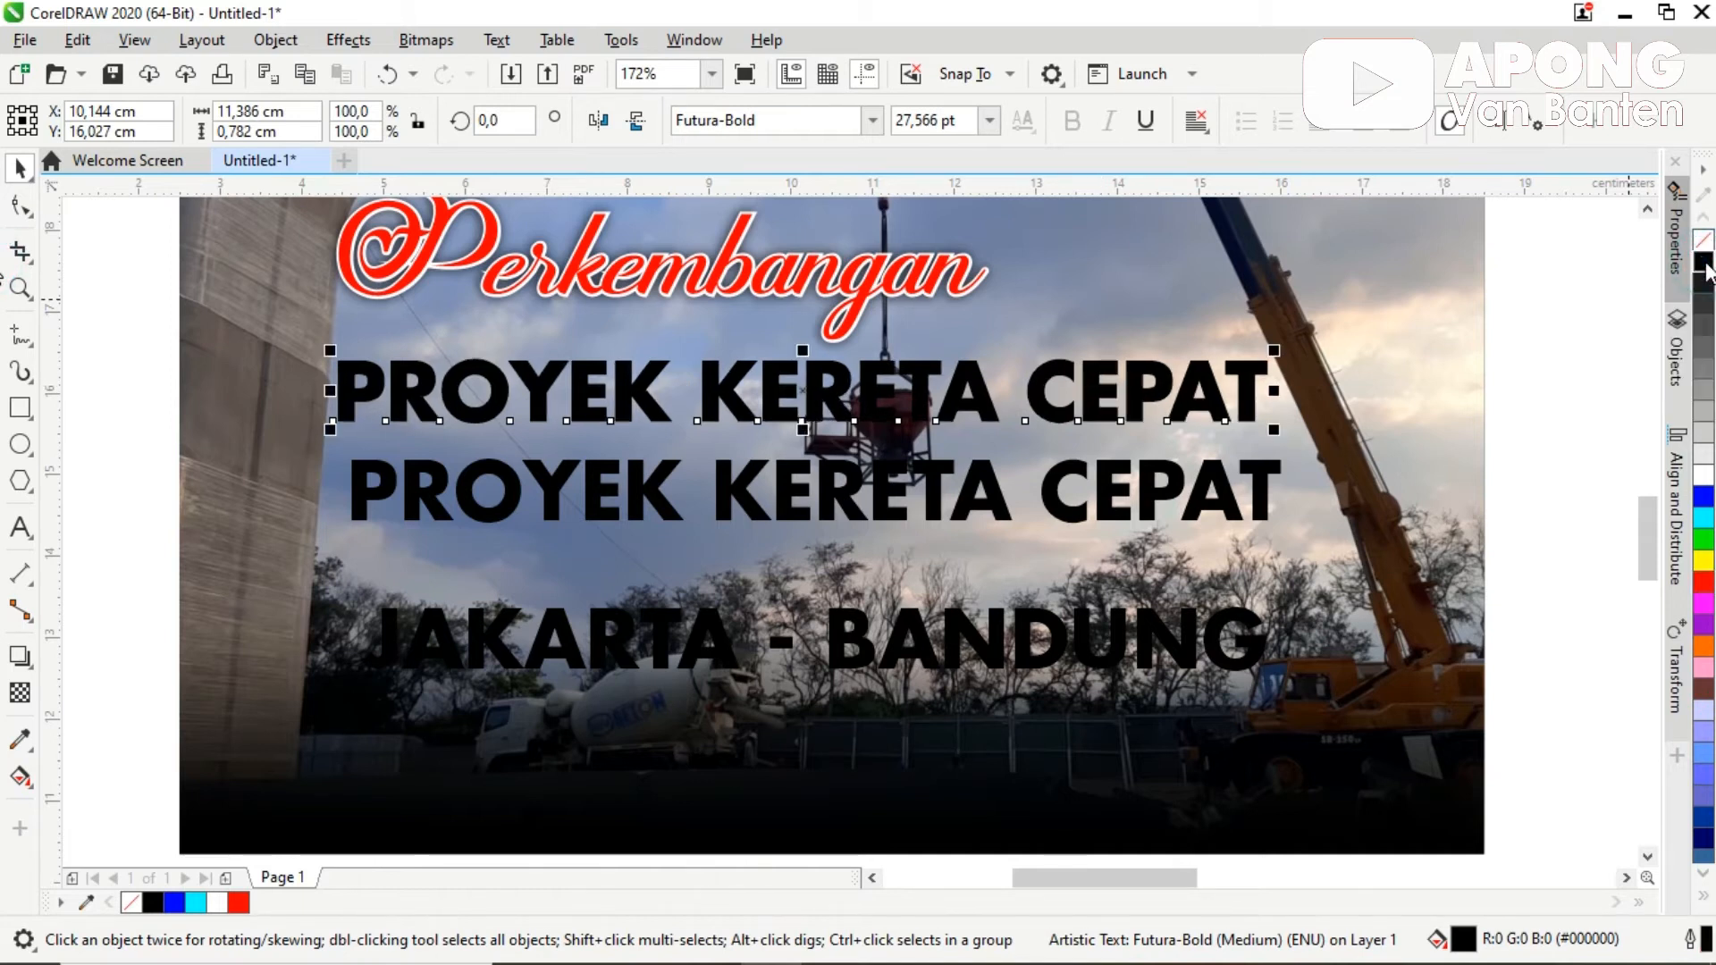
{"action": "left_click", "coordinate": [1611, 406]}
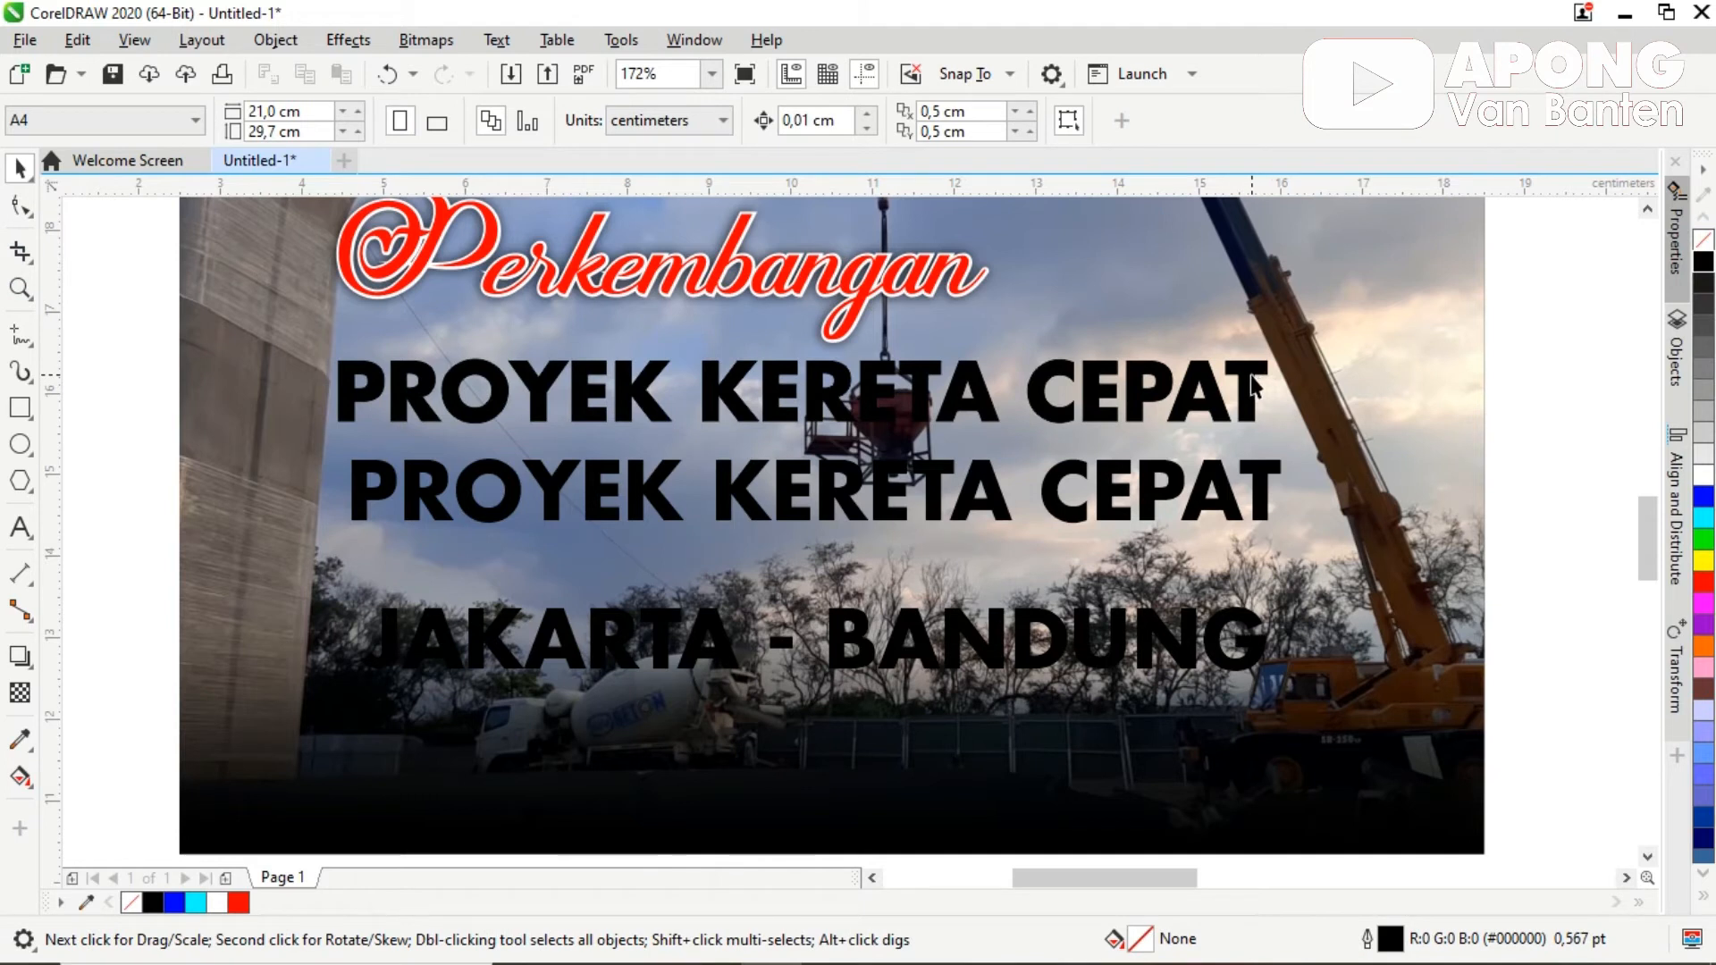
{"action": "left_click", "coordinate": [1258, 375]}
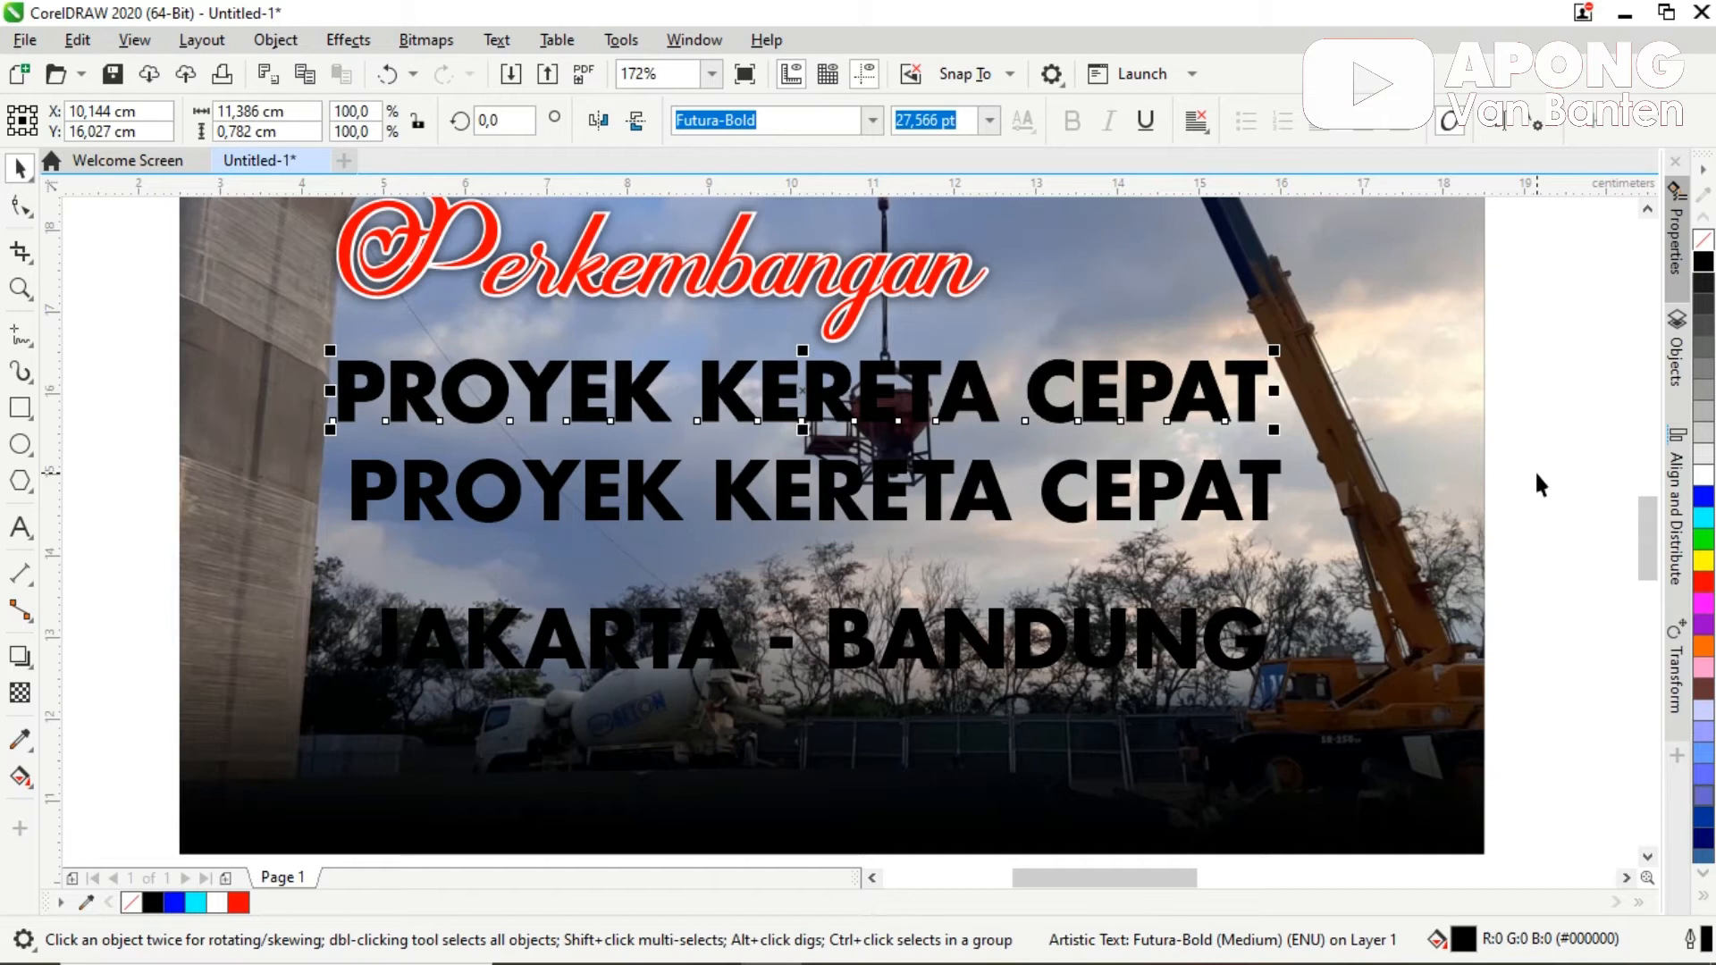
{"action": "key", "text": "F12"}
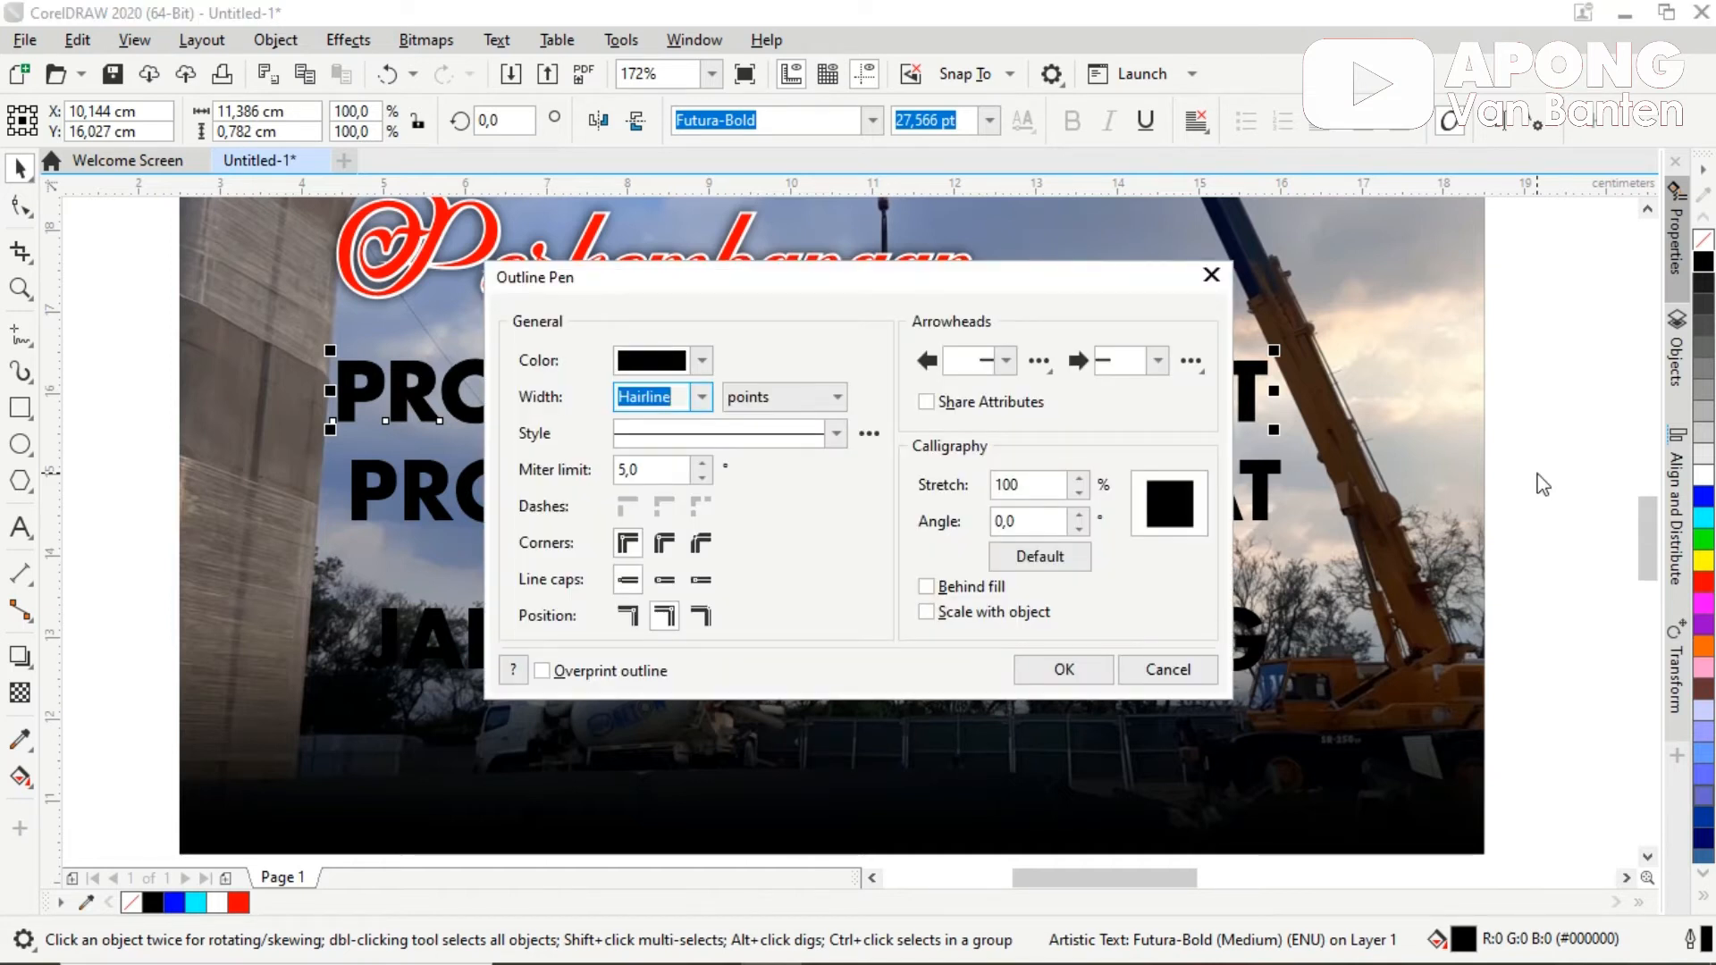
{"action": "type", "text": "4"}
{"action": "key", "text": "Return"}
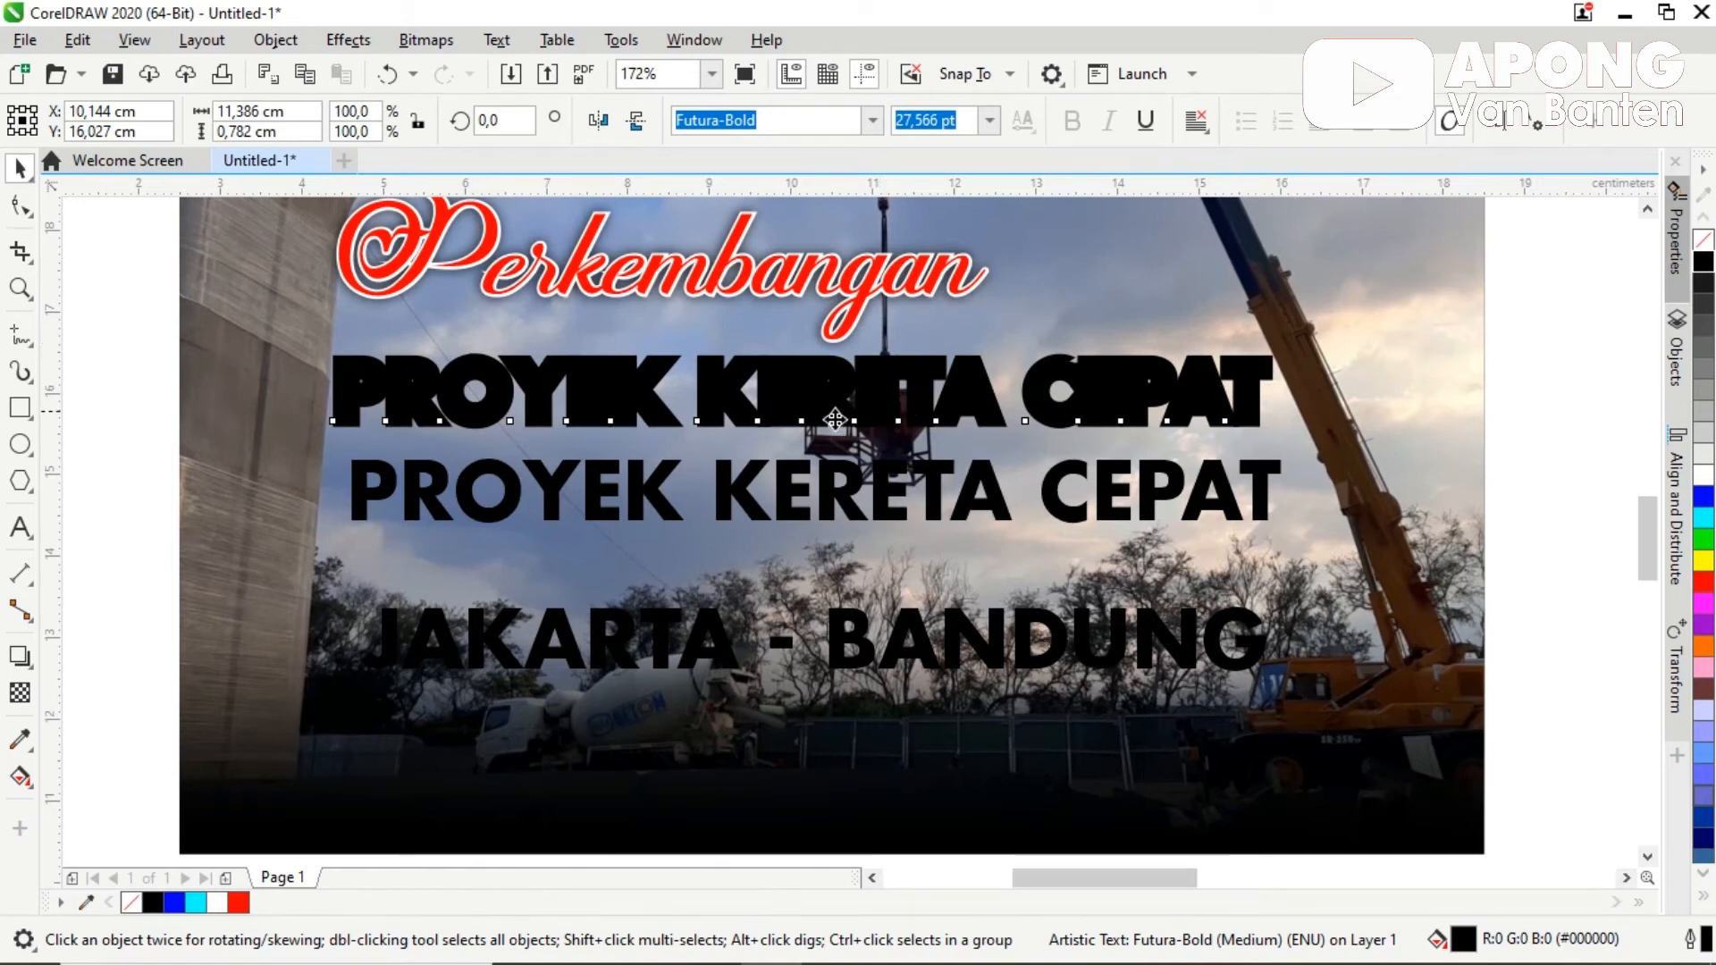
{"action": "left_click", "coordinate": [1540, 368]}
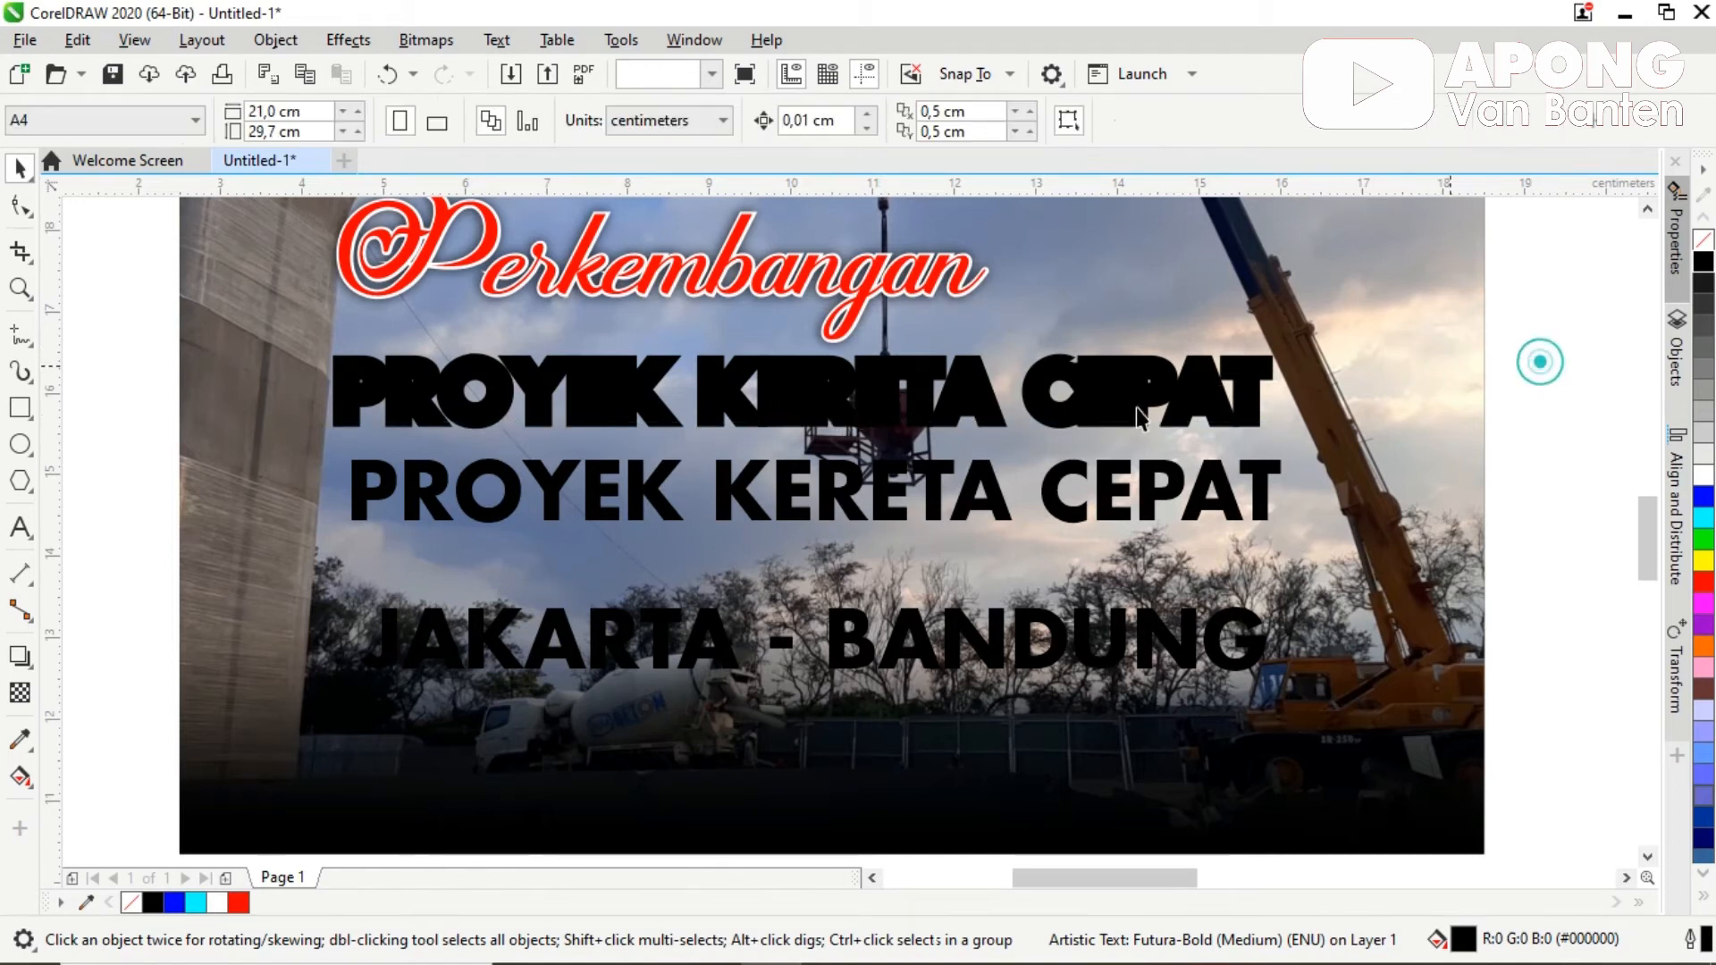
Step: Fill the lower "PROYEK KERETA CEPAT" yellow, then group it with the outlined text, aligned by left edges and vertical centres
{"action": "left_click", "coordinate": [1155, 507]}
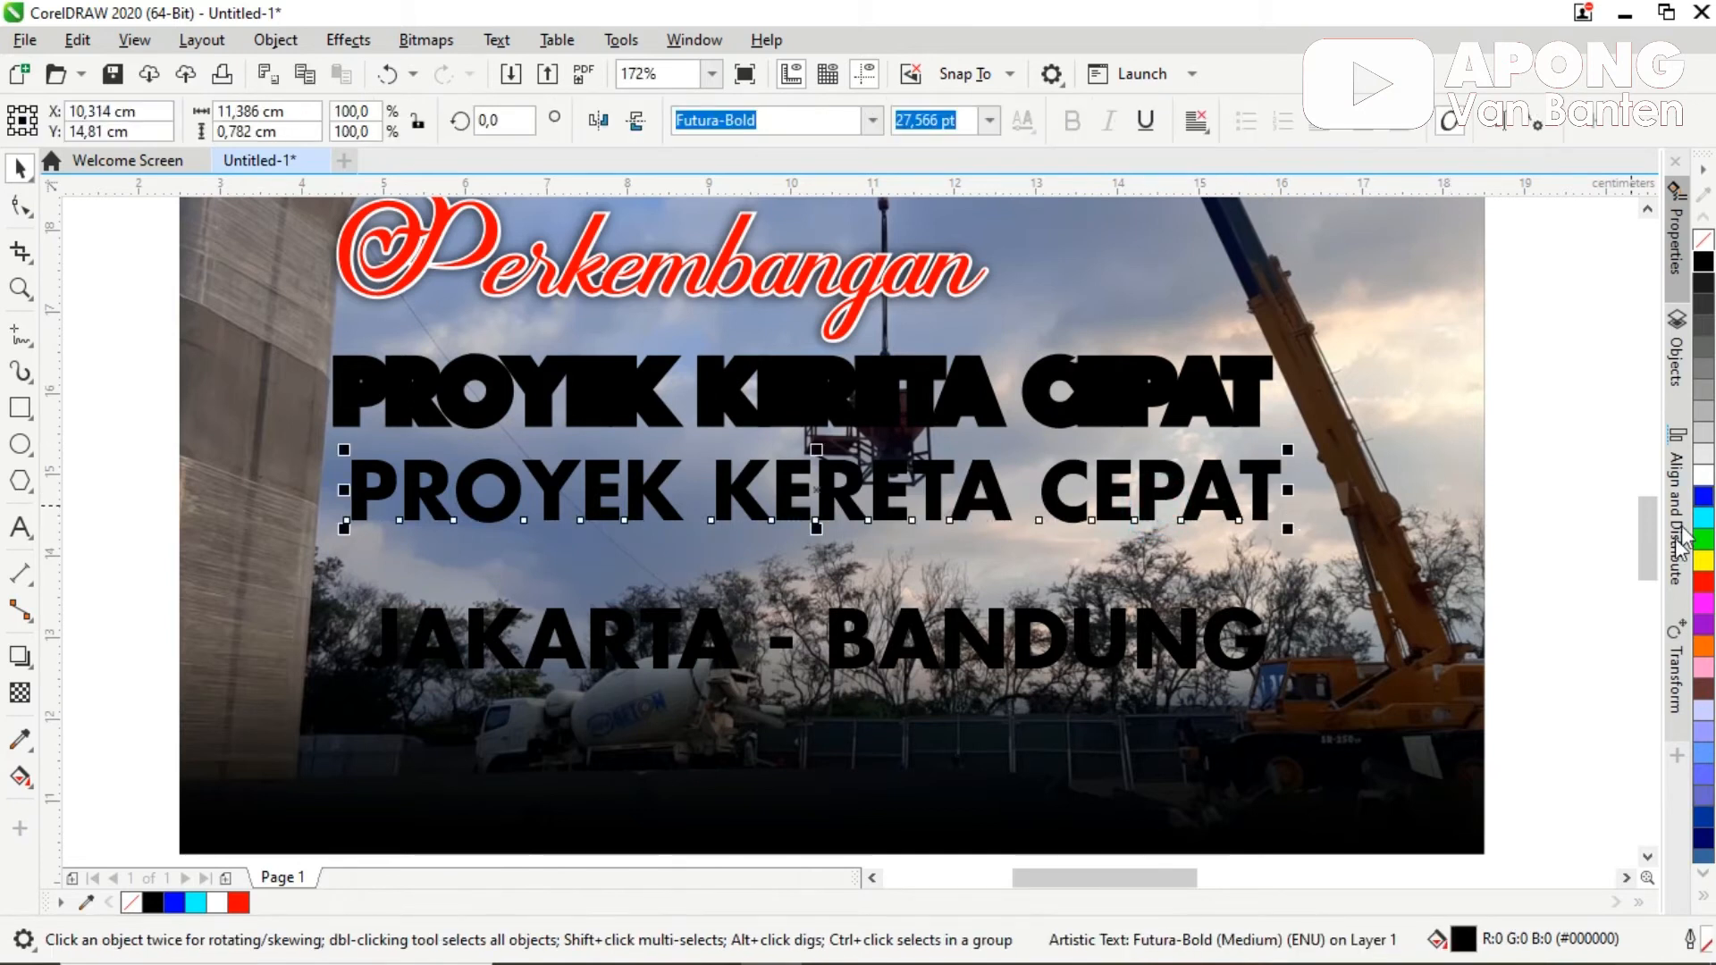
{"action": "left_click", "coordinate": [1702, 560]}
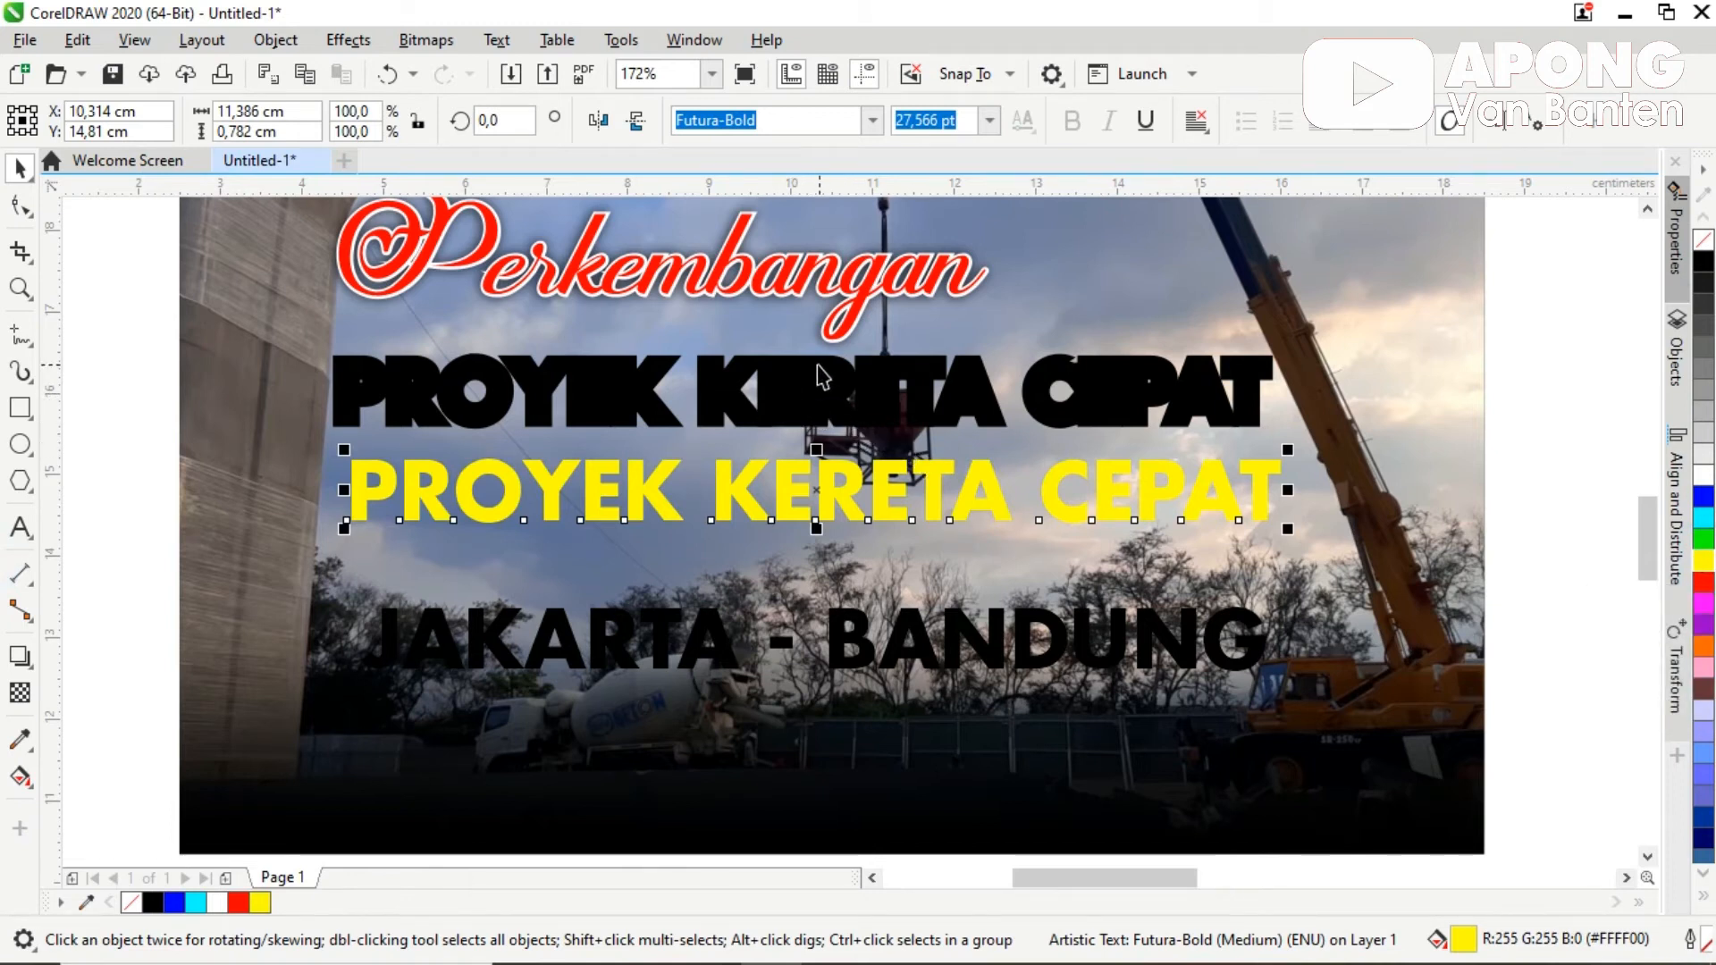
{"action": "left_click", "coordinate": [783, 404], "text": "shift"}
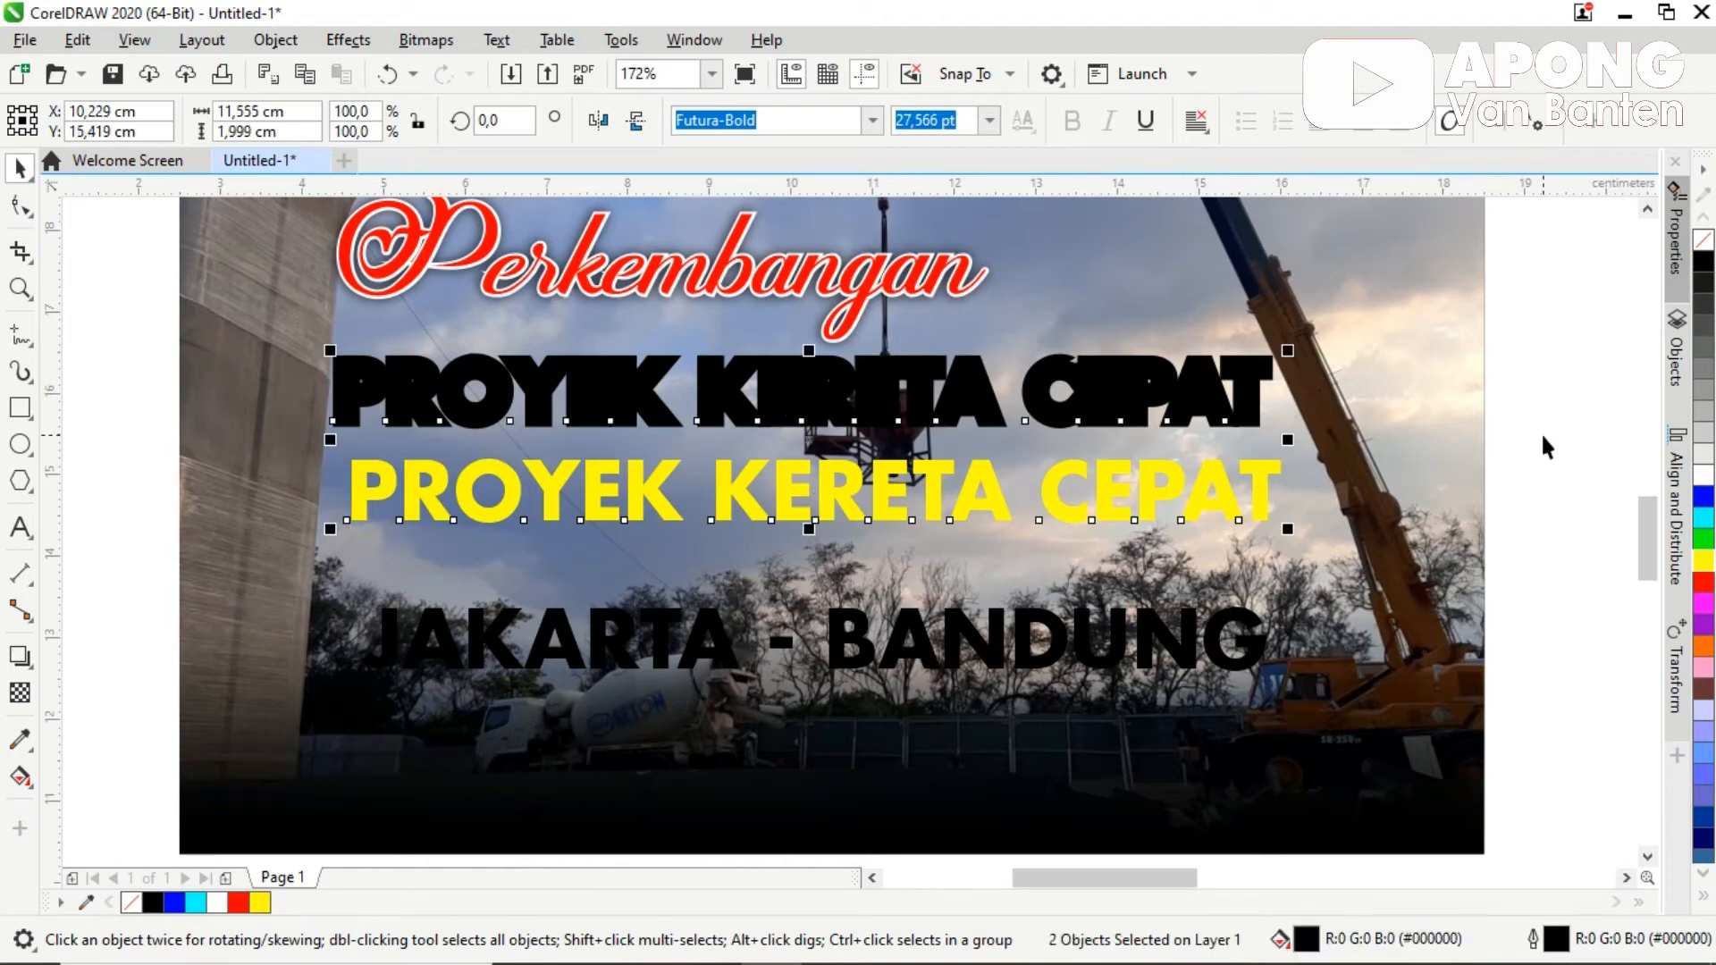
{"action": "key", "text": "l"}
{"action": "key", "text": "e"}
{"action": "key", "text": "ctrl+g"}
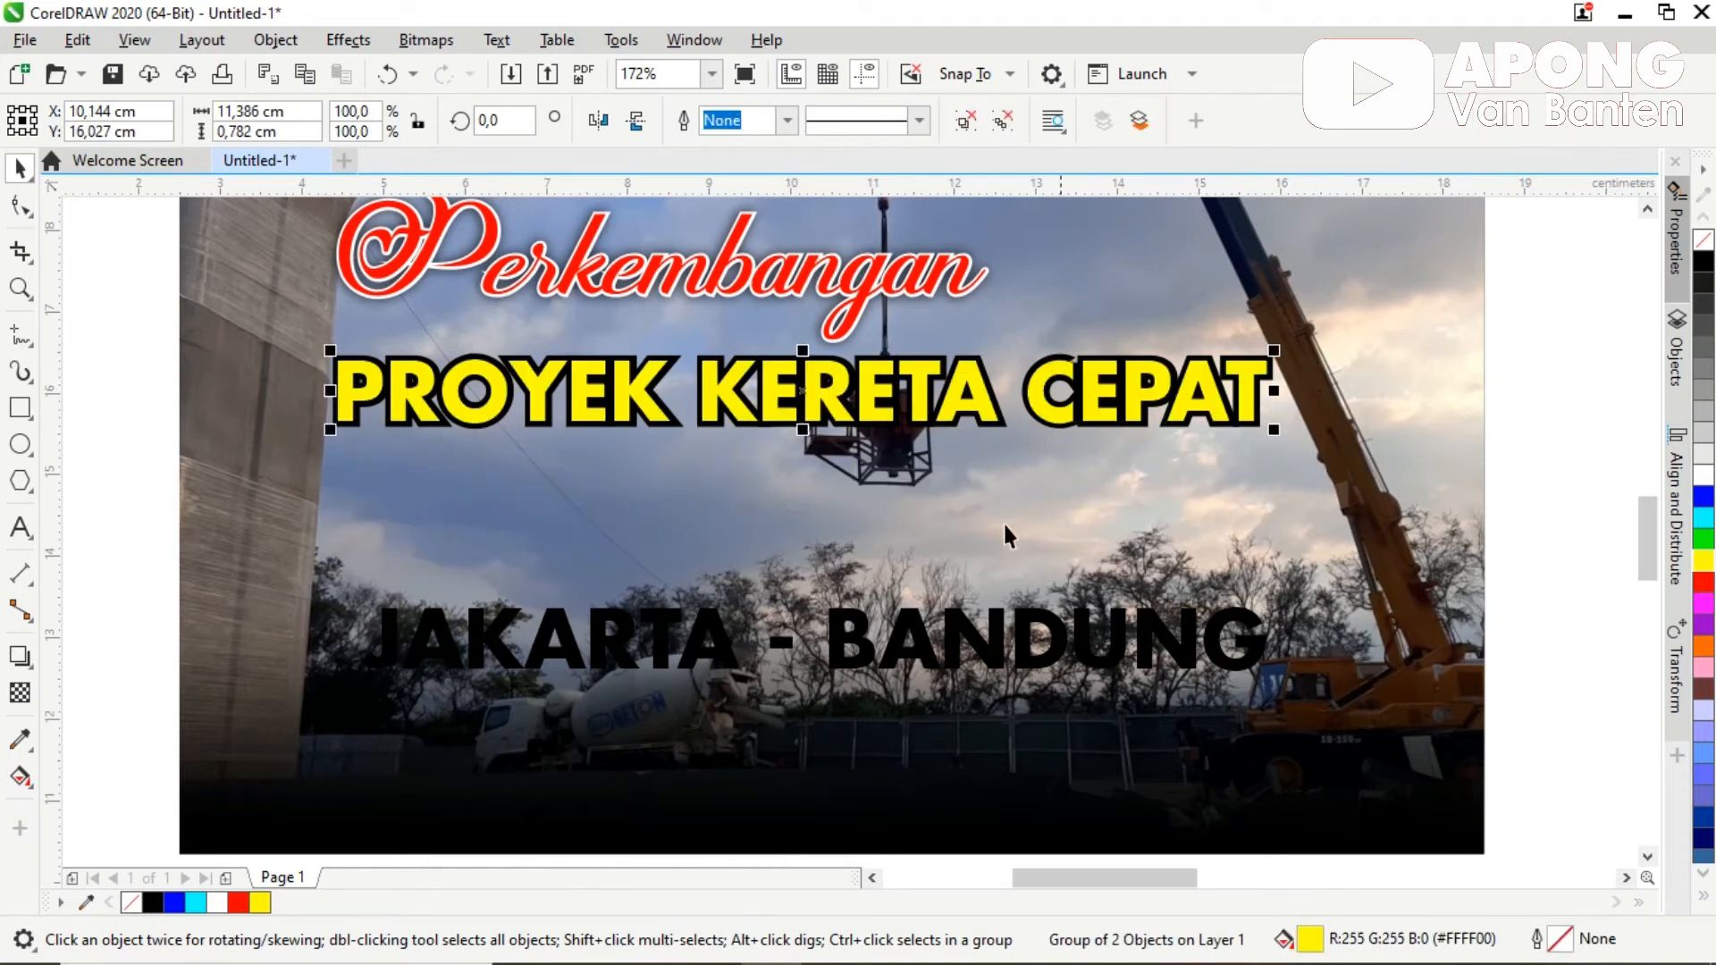
Step: Place "JAKARTA - BANDUNG" under the yellow line with a copy farther below, and give the upper one a 5-point black outline
{"action": "left_click_drag", "start_coordinate": [994, 635], "coordinate": [1035, 657]}
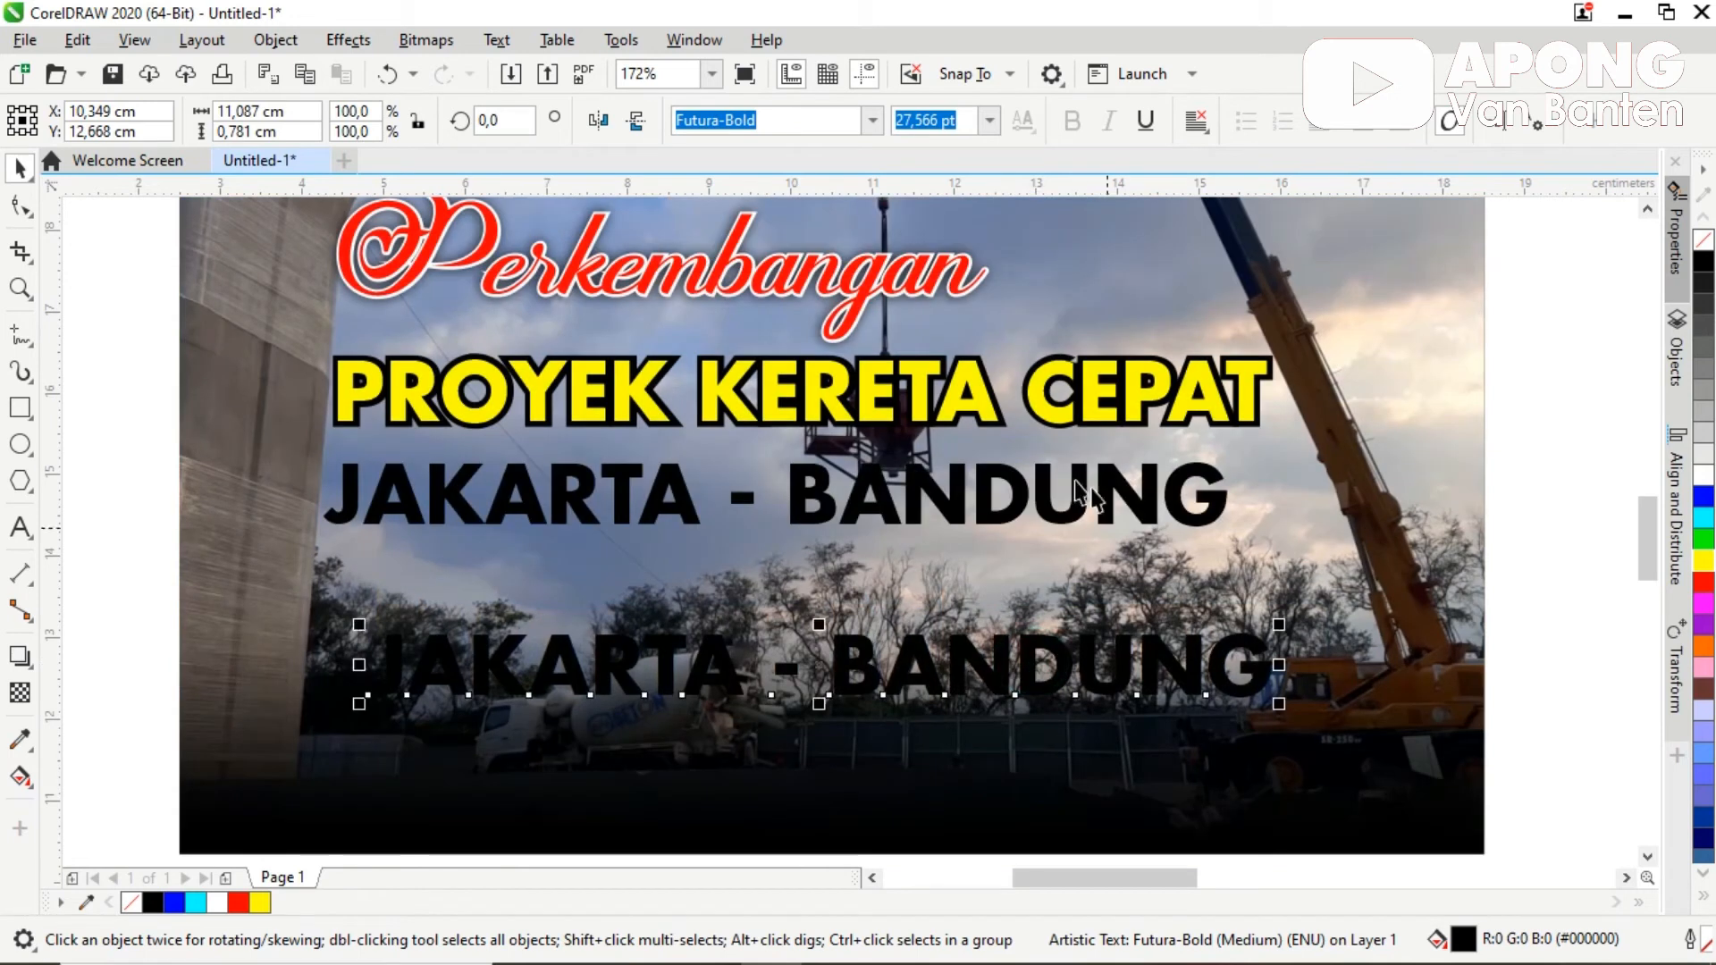
{"action": "left_click", "coordinate": [1076, 511]}
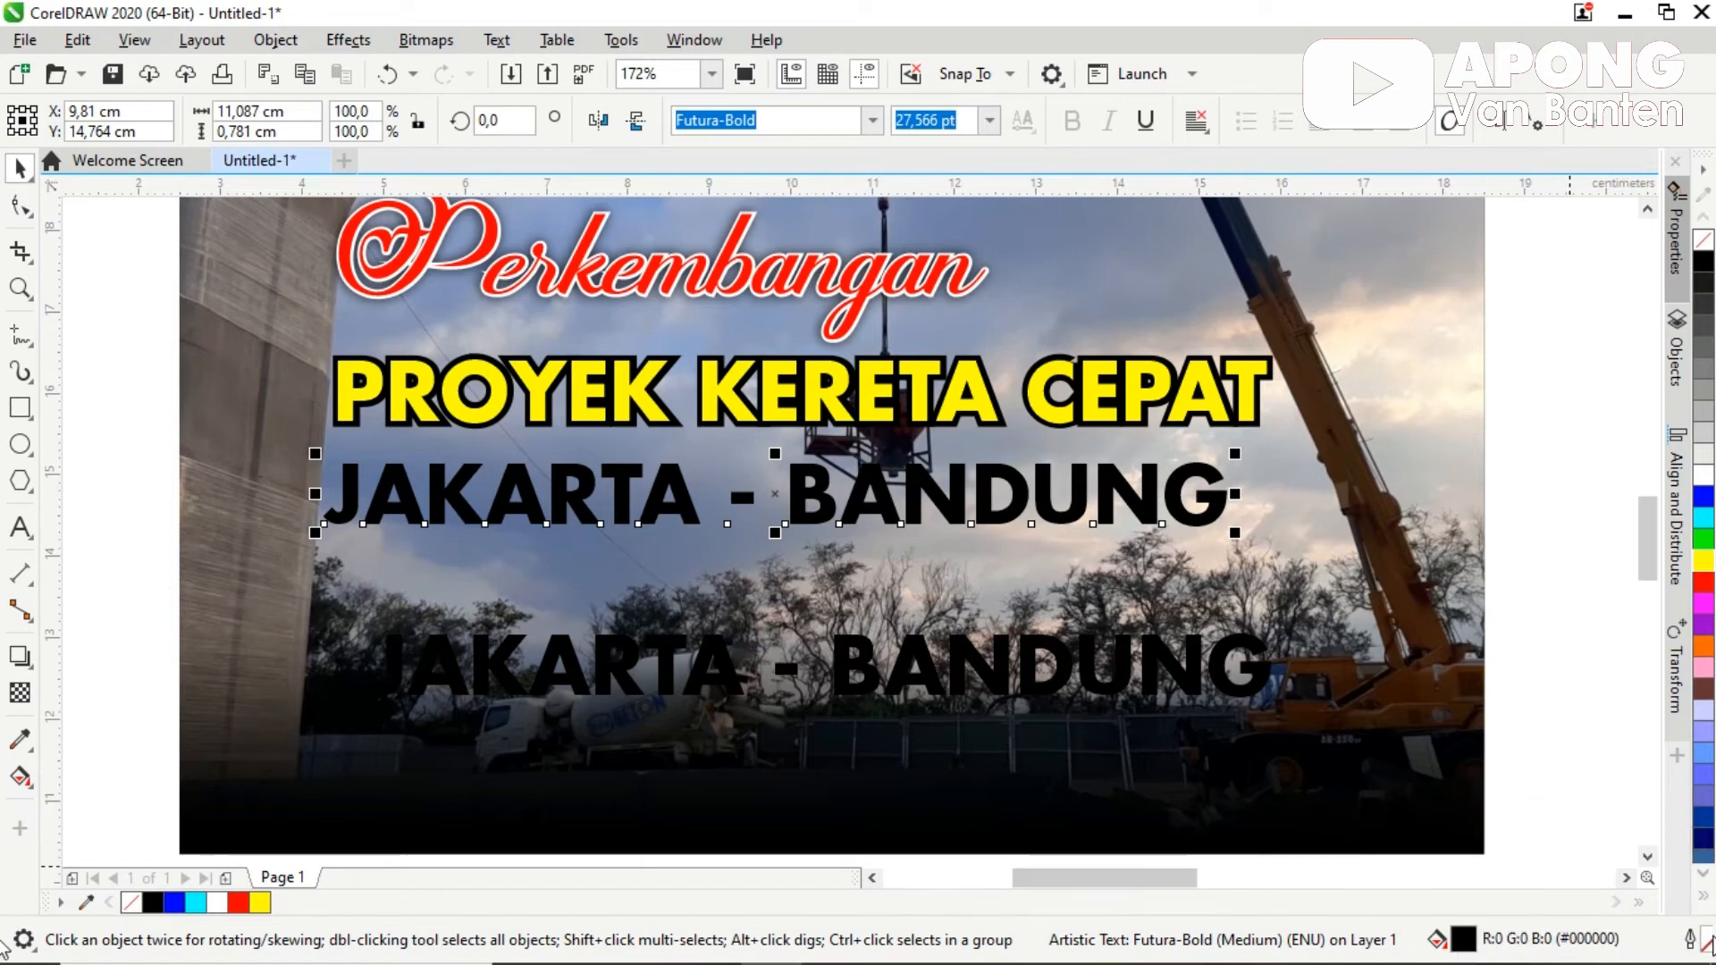
{"action": "right_click", "coordinate": [1706, 264]}
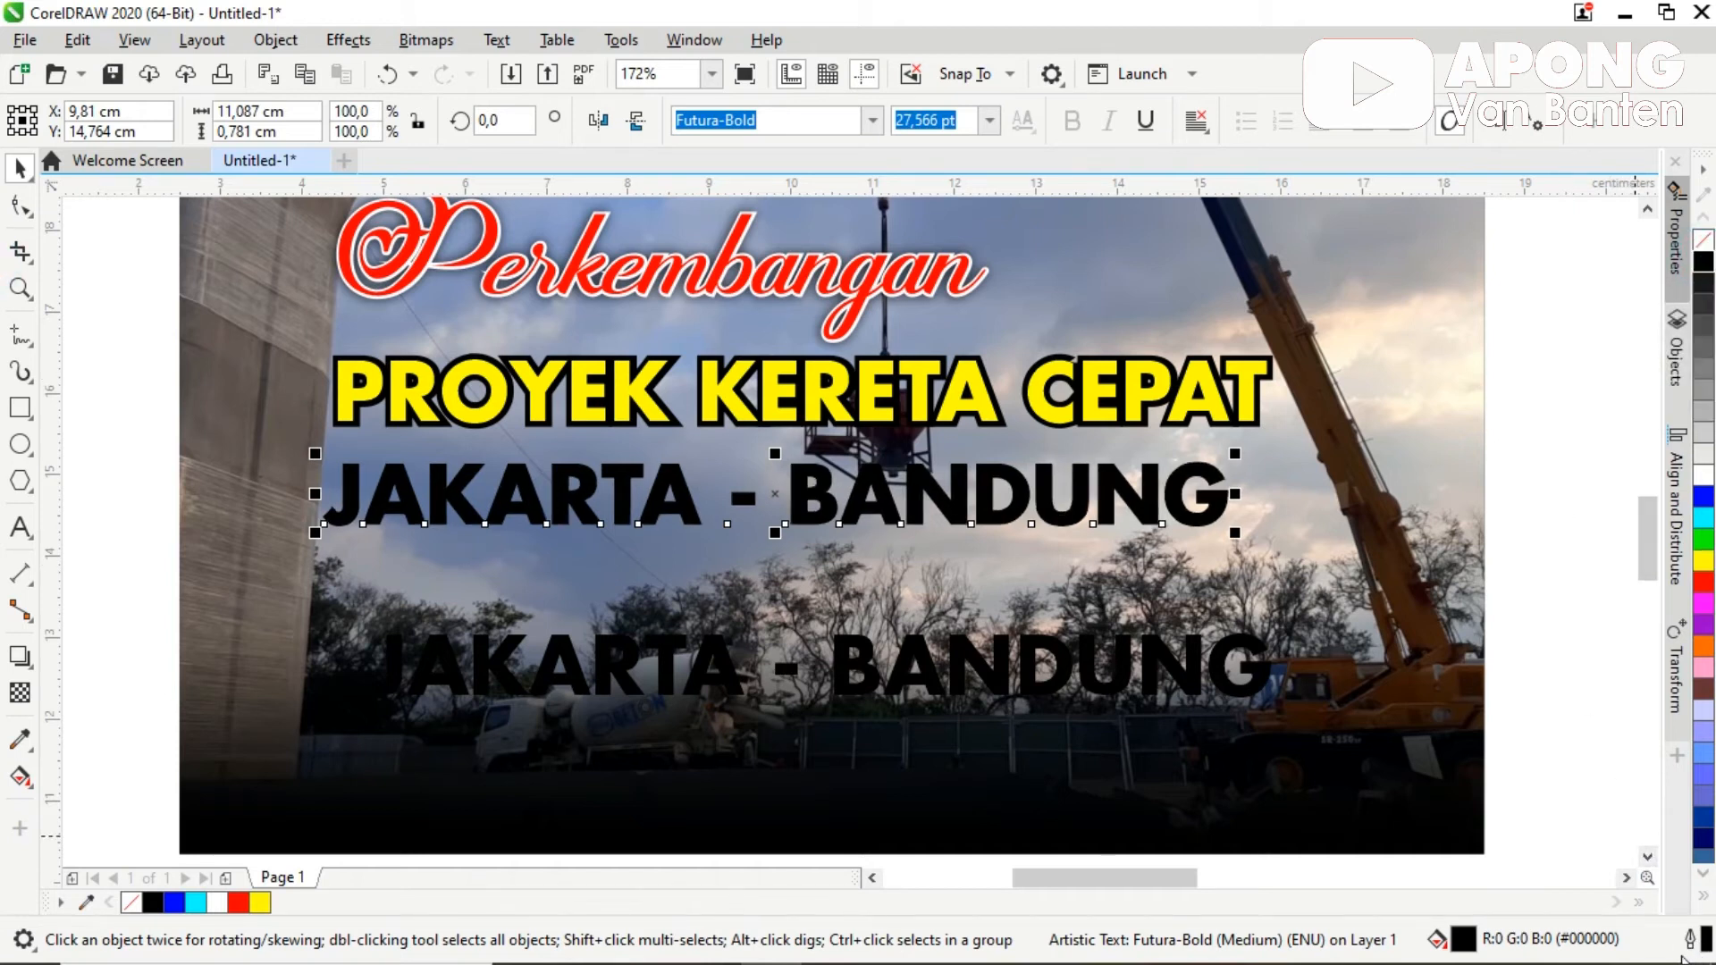
{"action": "left_click", "coordinate": [1545, 398]}
{"action": "left_click", "coordinate": [1214, 473]}
{"action": "key", "text": "F12"}
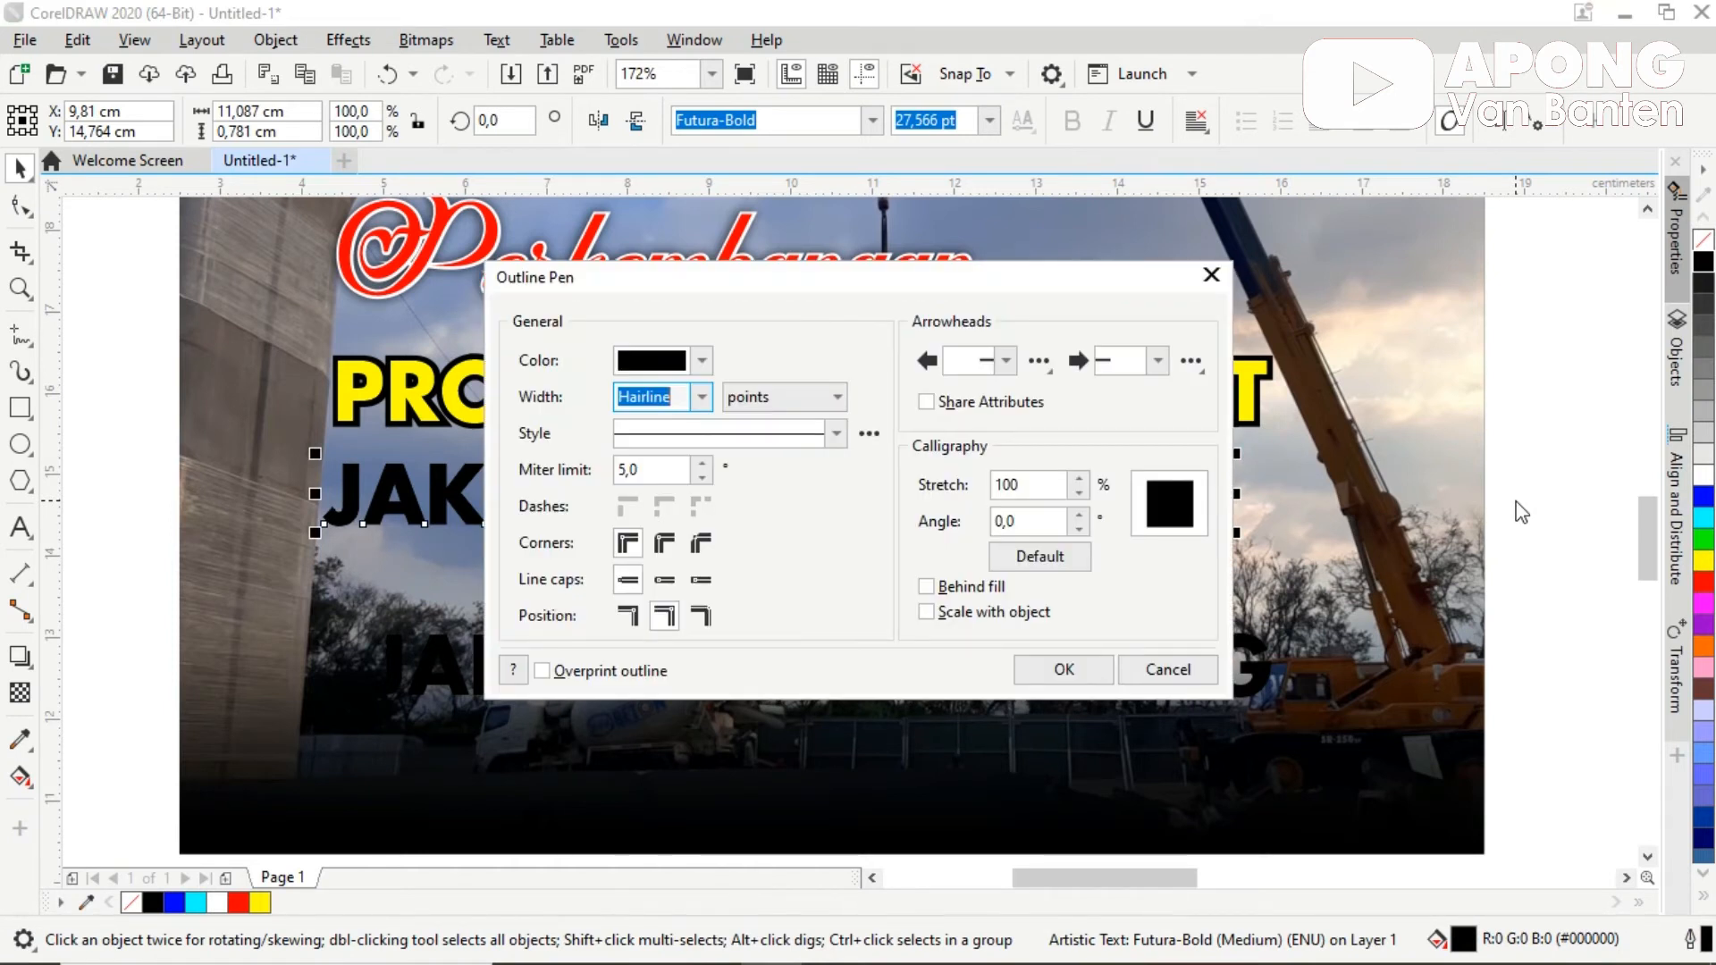
{"action": "type", "text": "5"}
{"action": "key", "text": "Return"}
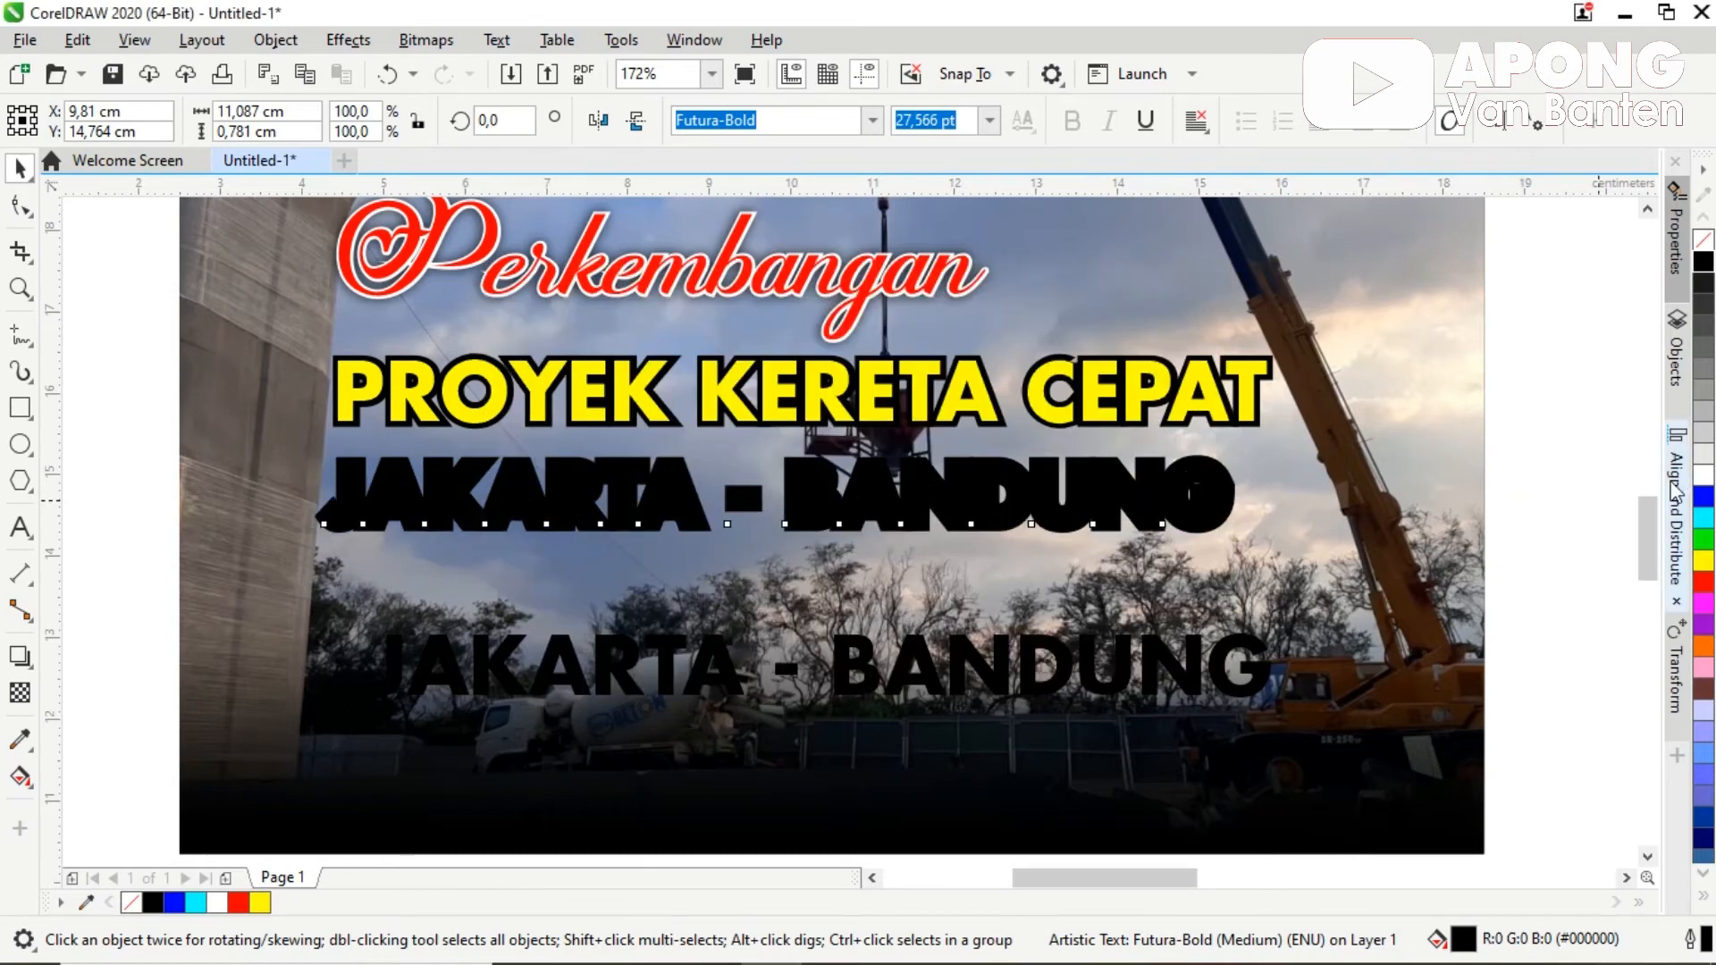
Step: Fill the lower "JAKARTA - BANDUNG" white and group it with the outlined text, centred exactly over it
{"action": "left_click", "coordinate": [1259, 677]}
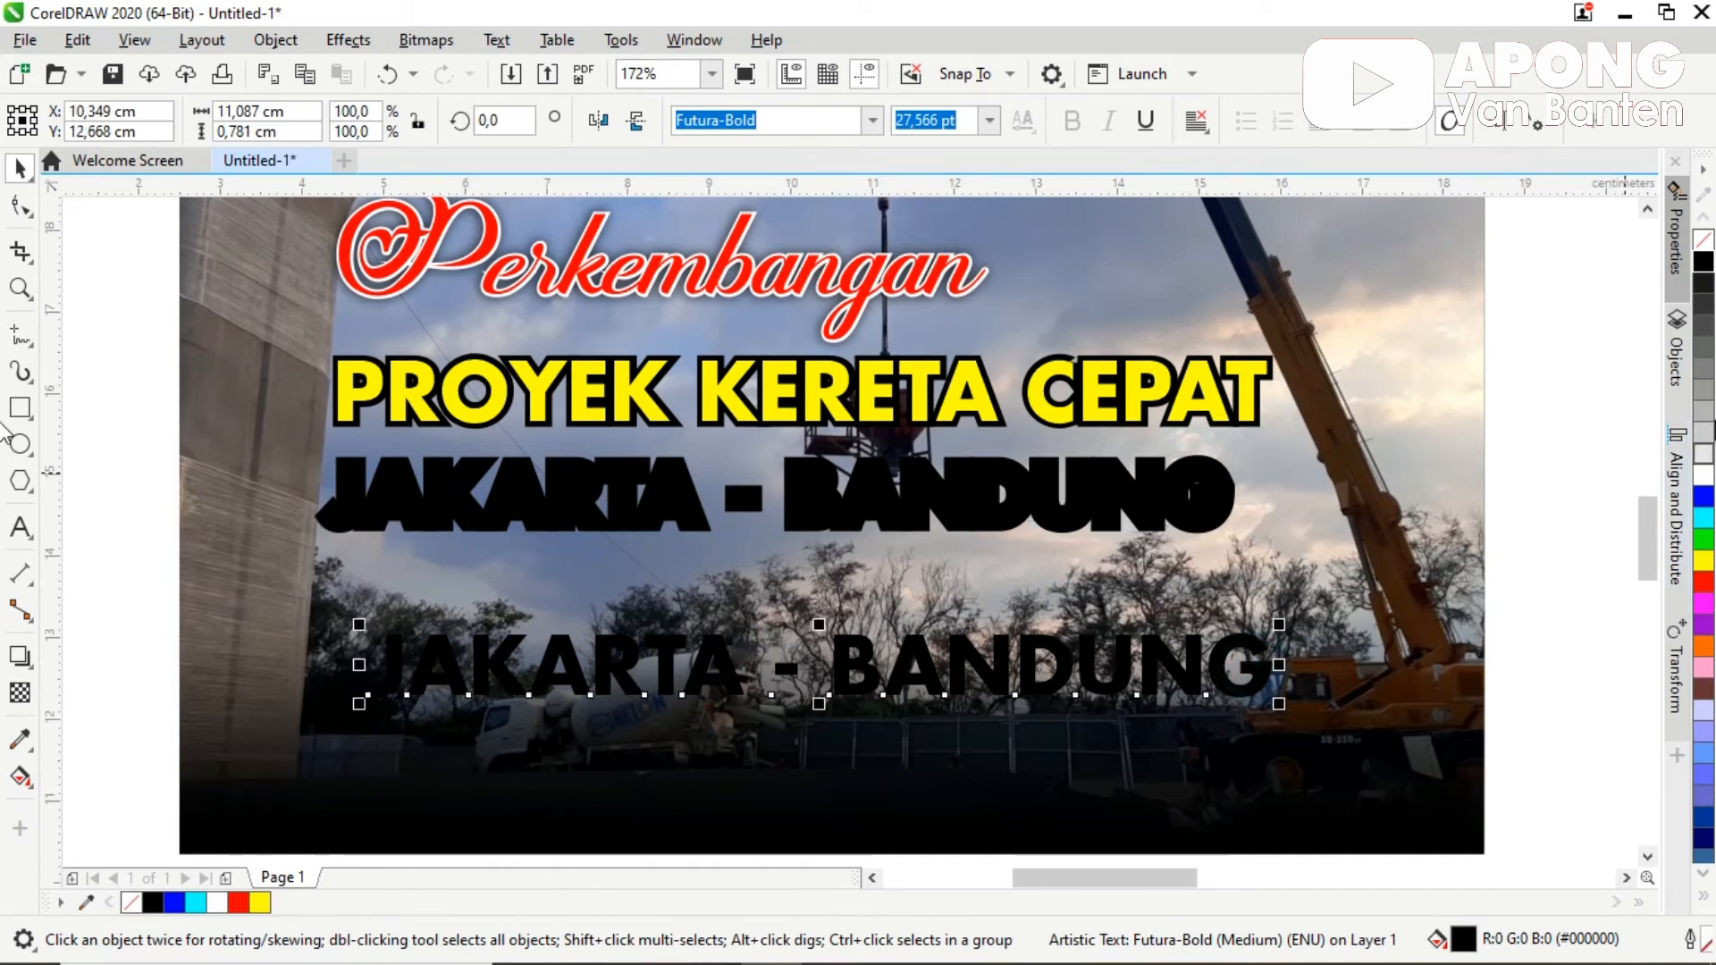
{"action": "left_click", "coordinate": [1704, 478]}
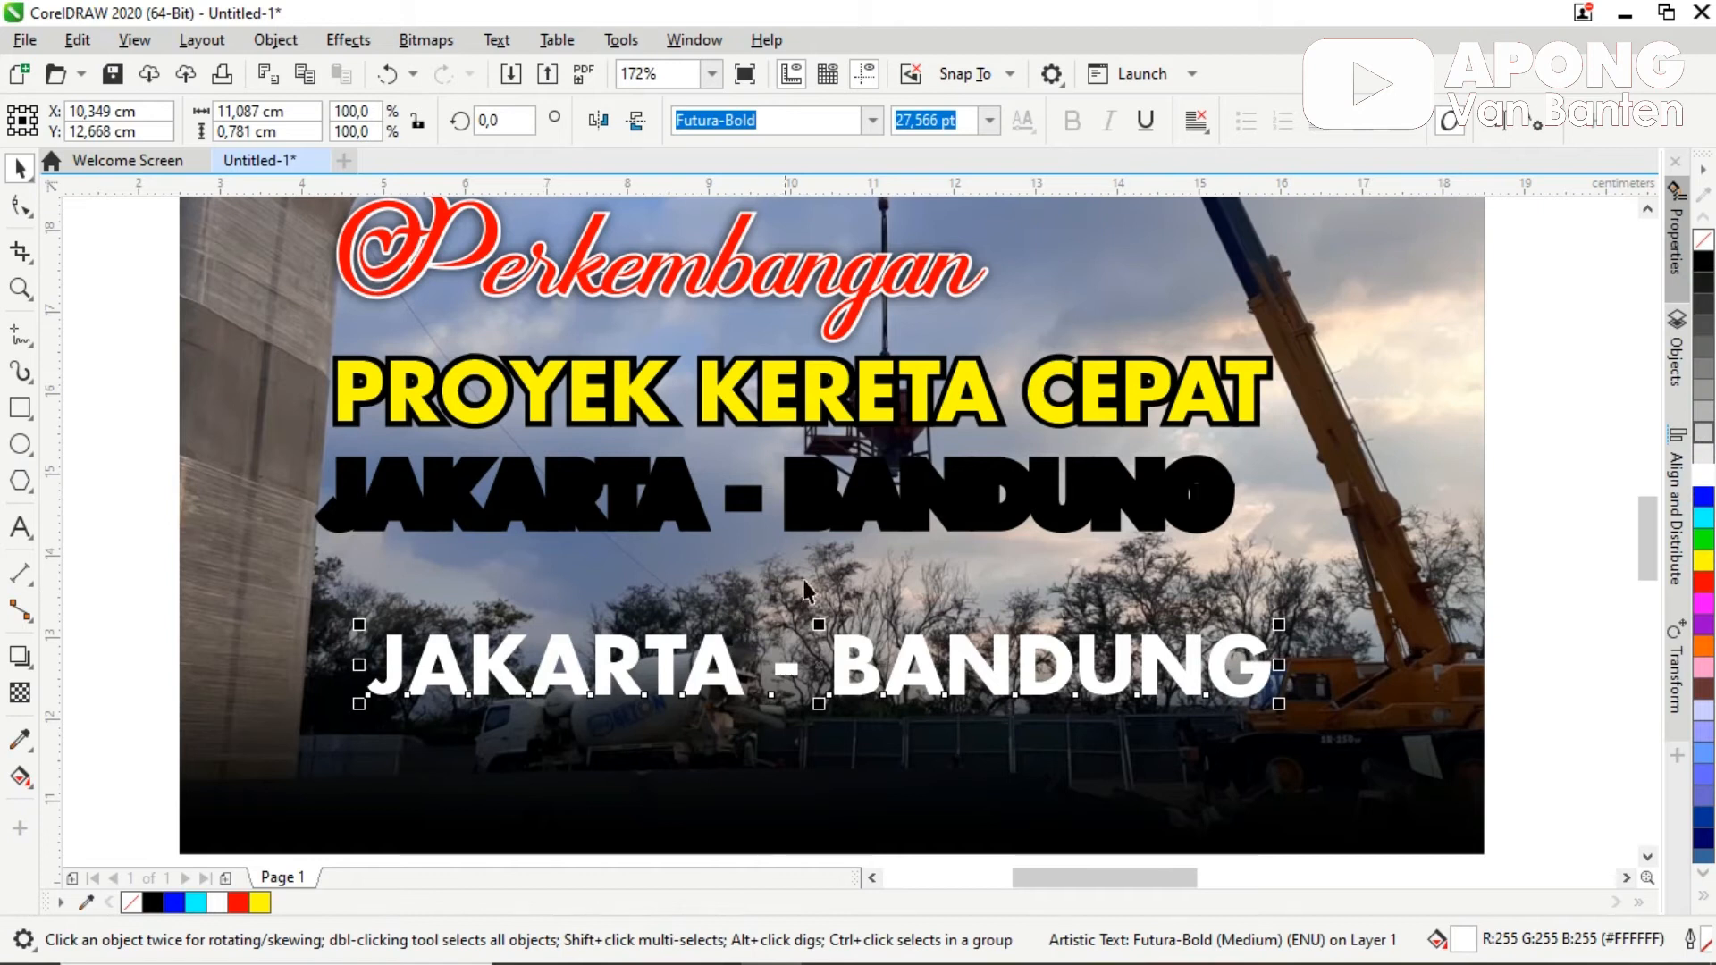
{"action": "left_click", "coordinate": [1063, 533], "text": "shift"}
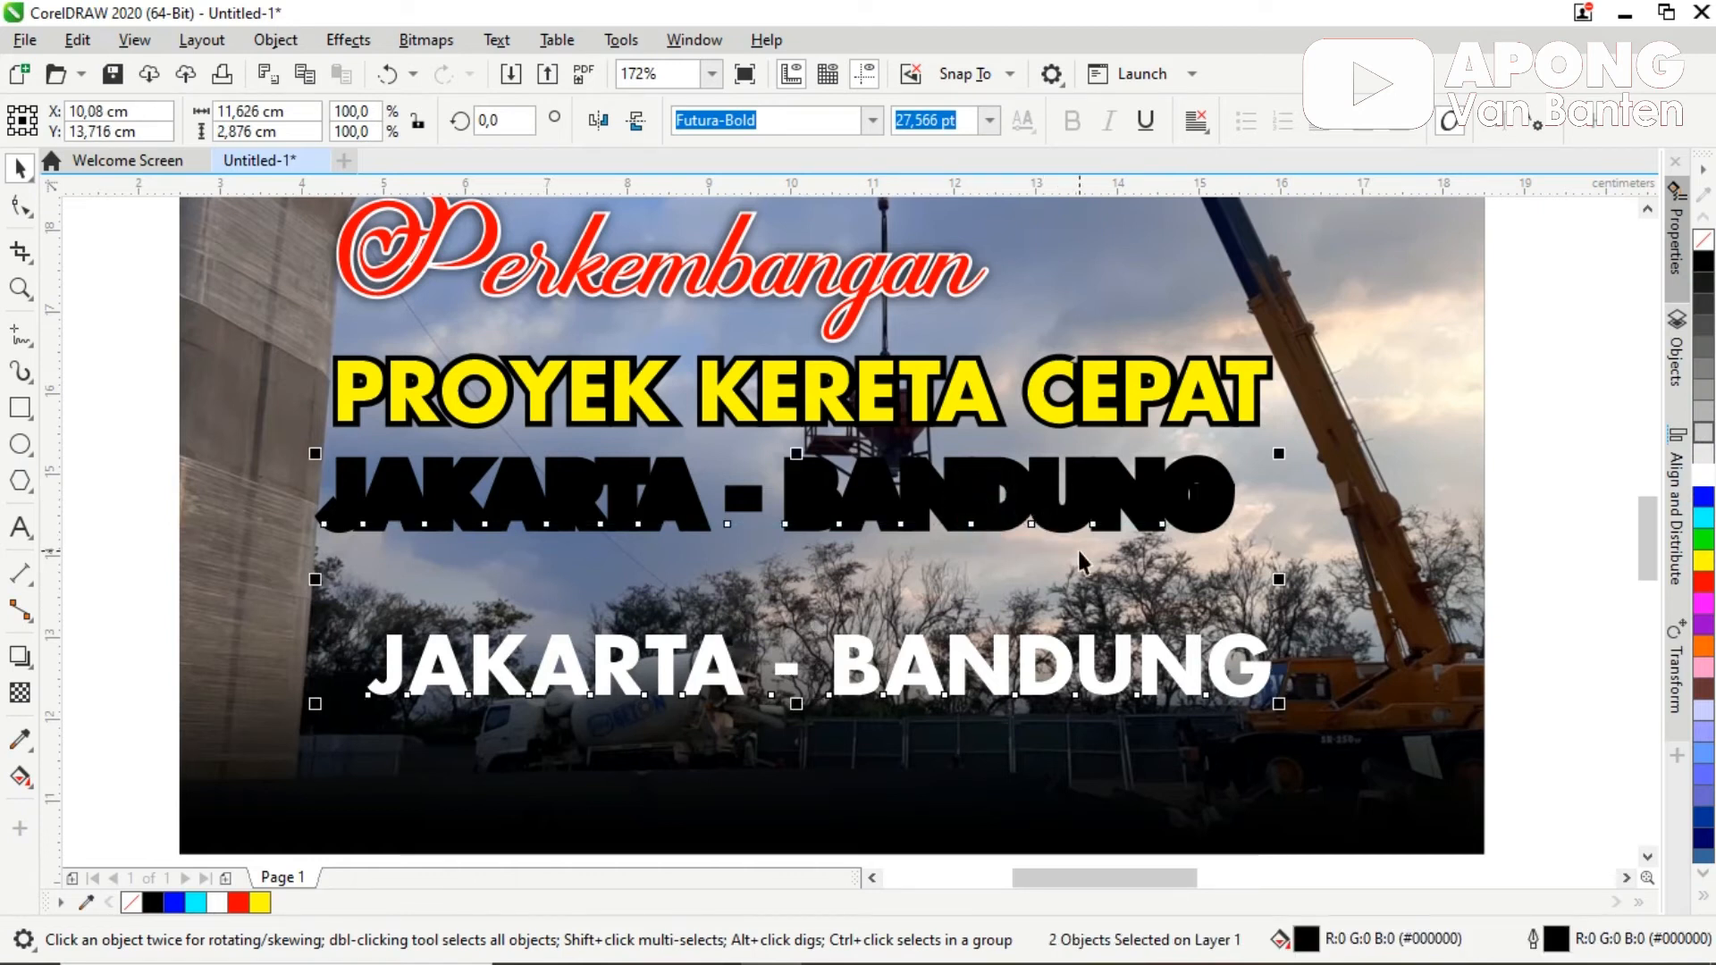
{"action": "key", "text": "c"}
{"action": "key", "text": "e"}
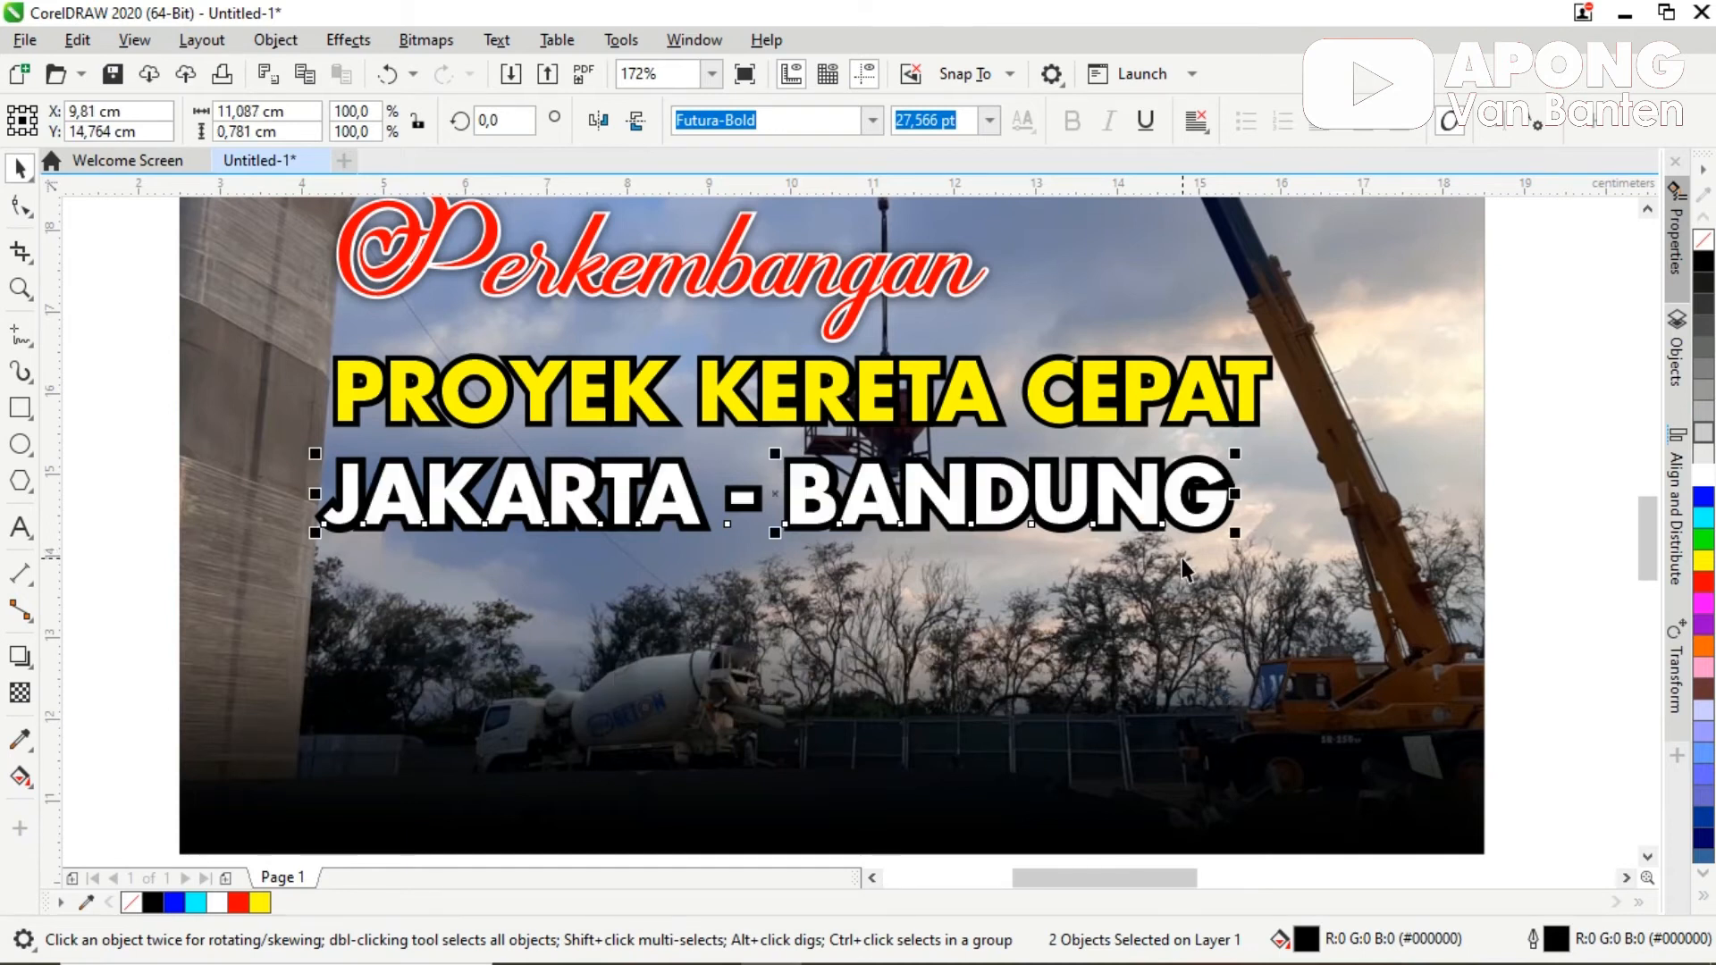
{"action": "key", "text": "ctrl+g"}
{"action": "left_click", "coordinate": [1508, 445]}
Step: Group the yellow and white title lines and align them to the left edge of the "Perkembangan" group
{"action": "scroll", "coordinate": [1508, 445], "scroll_direction": "down", "scroll_amount": 3}
{"action": "key", "text": "z"}
{"action": "left_click_drag", "start_coordinate": [827, 245], "coordinate": [1570, 735]}
{"action": "left_click_drag", "start_coordinate": [366, 396], "coordinate": [1306, 554]}
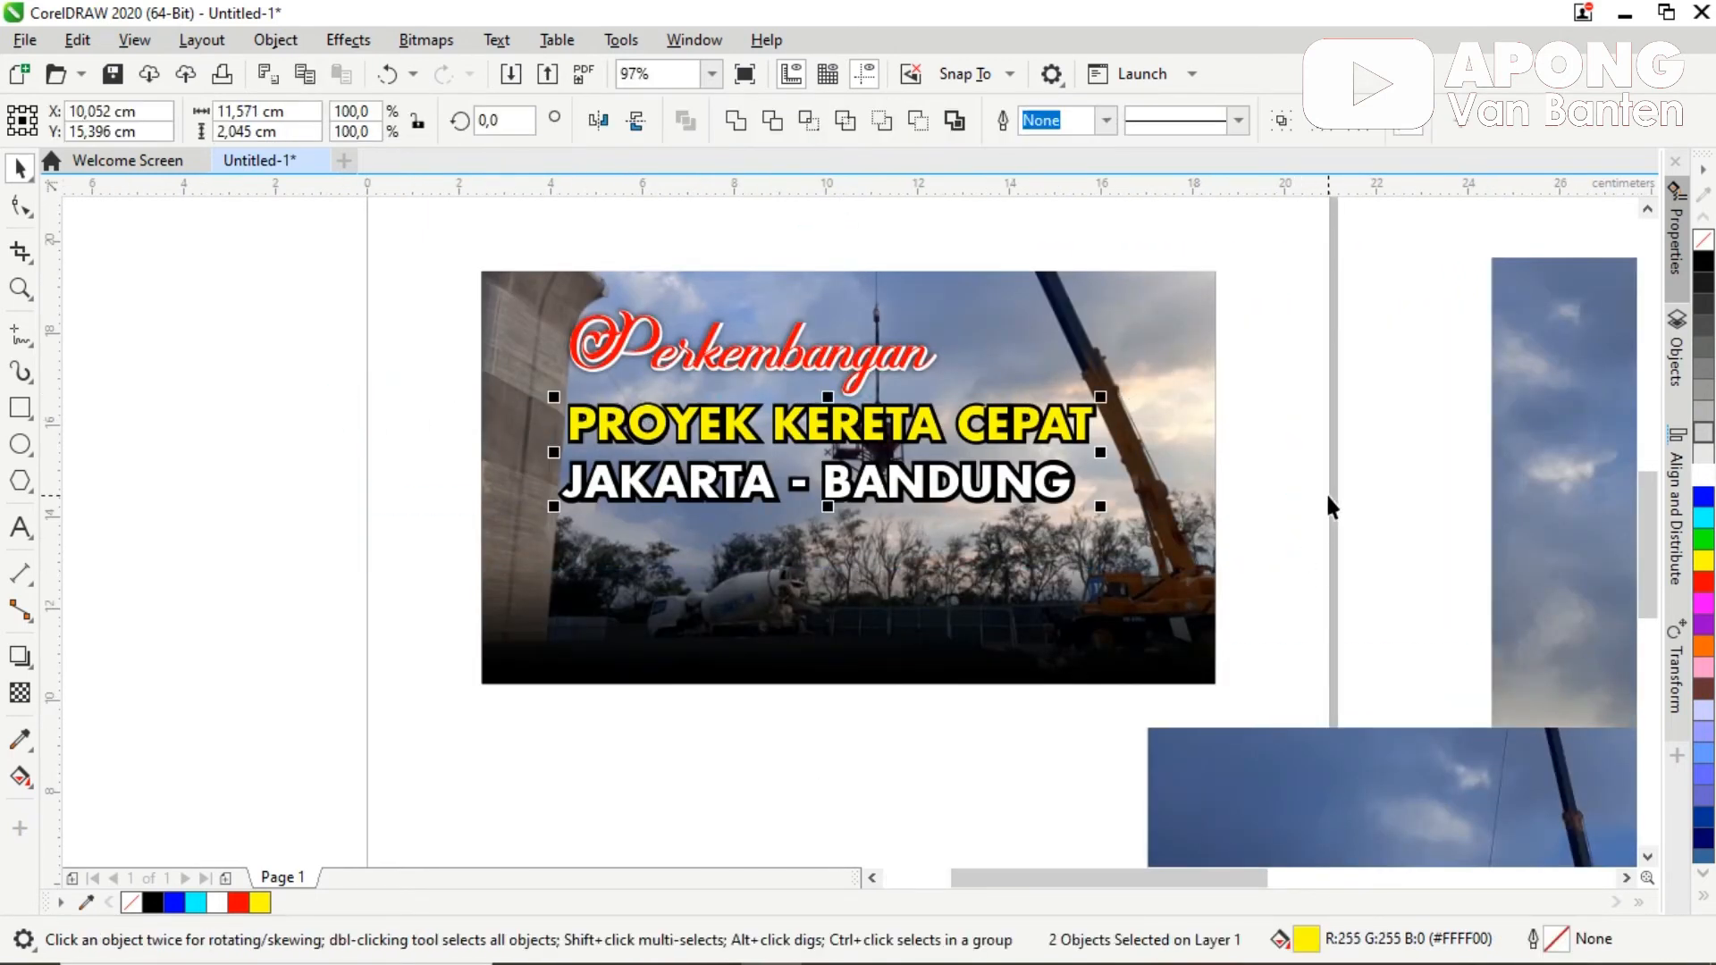
{"action": "key", "text": "ctrl+g"}
{"action": "left_click", "coordinate": [899, 368], "text": "shift"}
{"action": "key", "text": "l"}
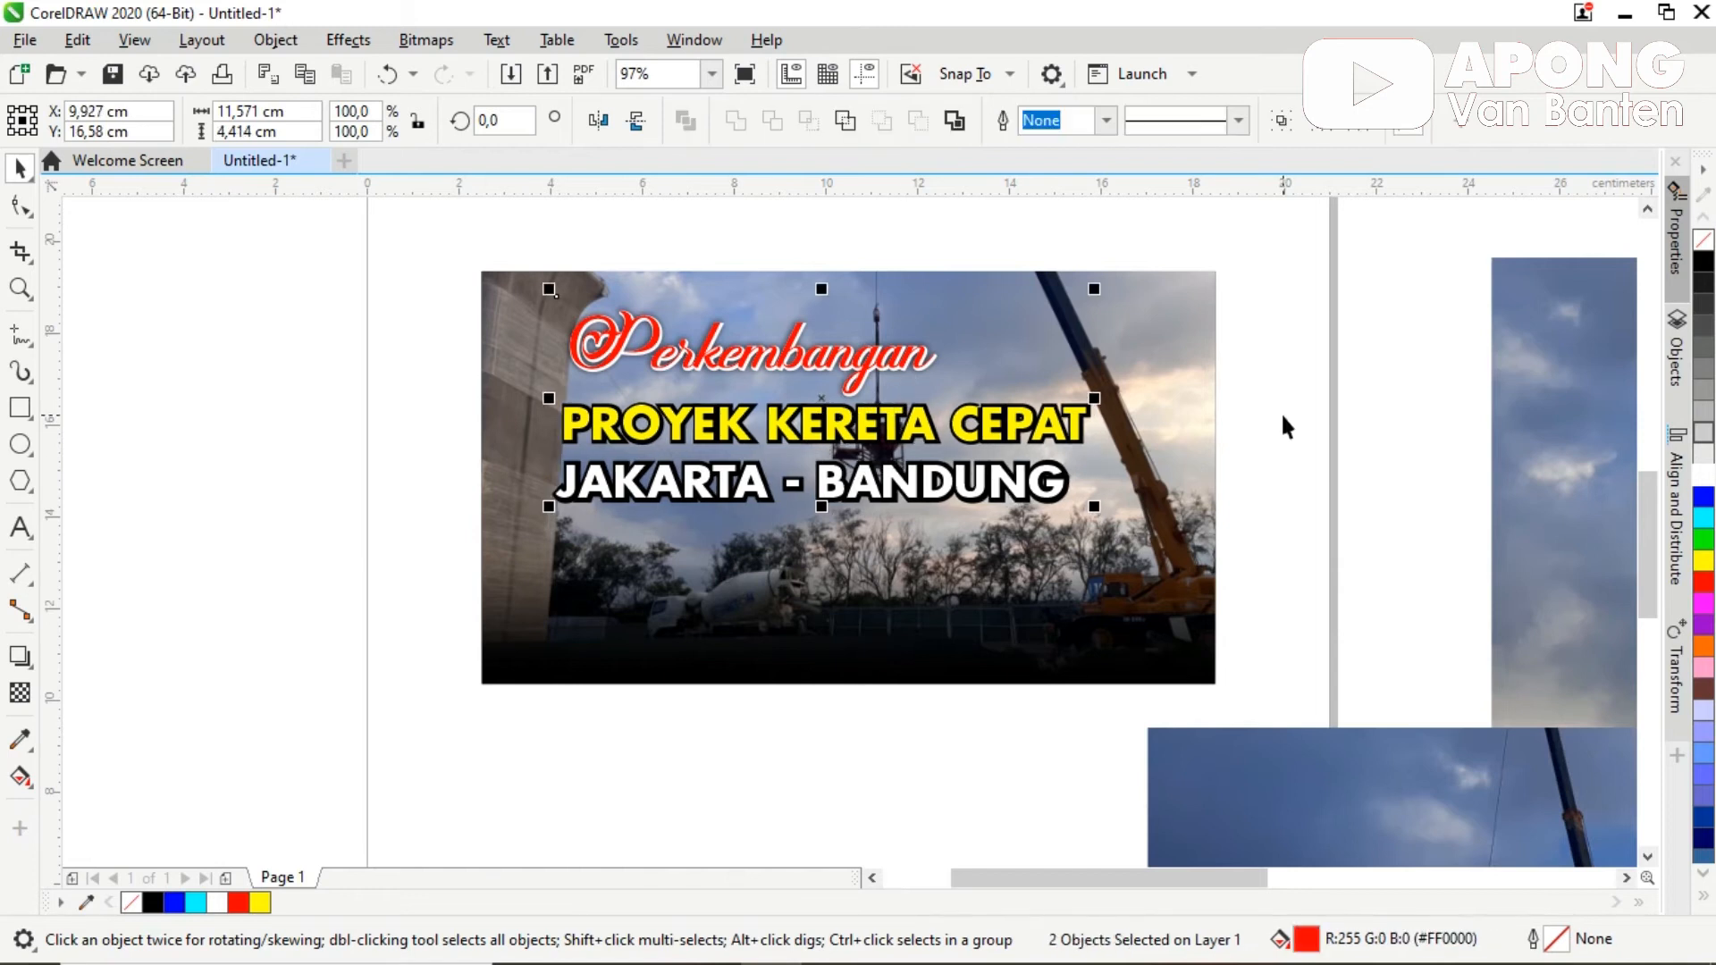
Step: Group "Perkembangan" with the two title lines below it into a single title object
{"action": "left_click", "coordinate": [601, 235]}
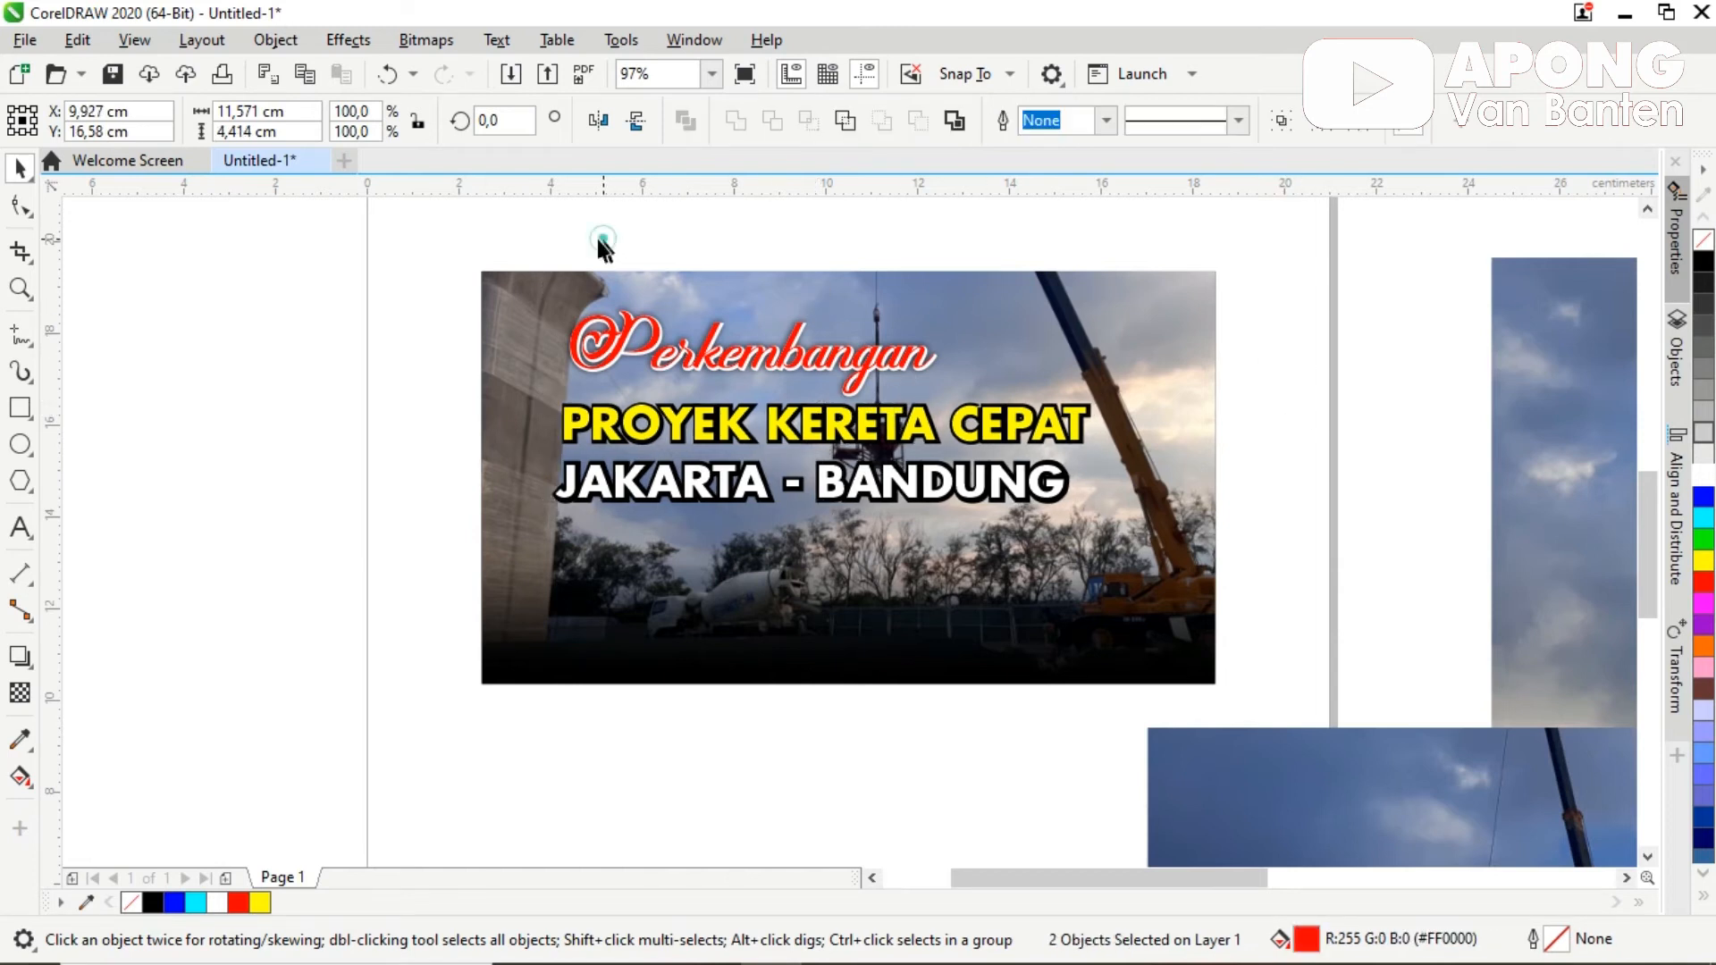
{"action": "left_click_drag", "start_coordinate": [499, 231], "coordinate": [1215, 587]}
{"action": "left_click", "coordinate": [1329, 502]}
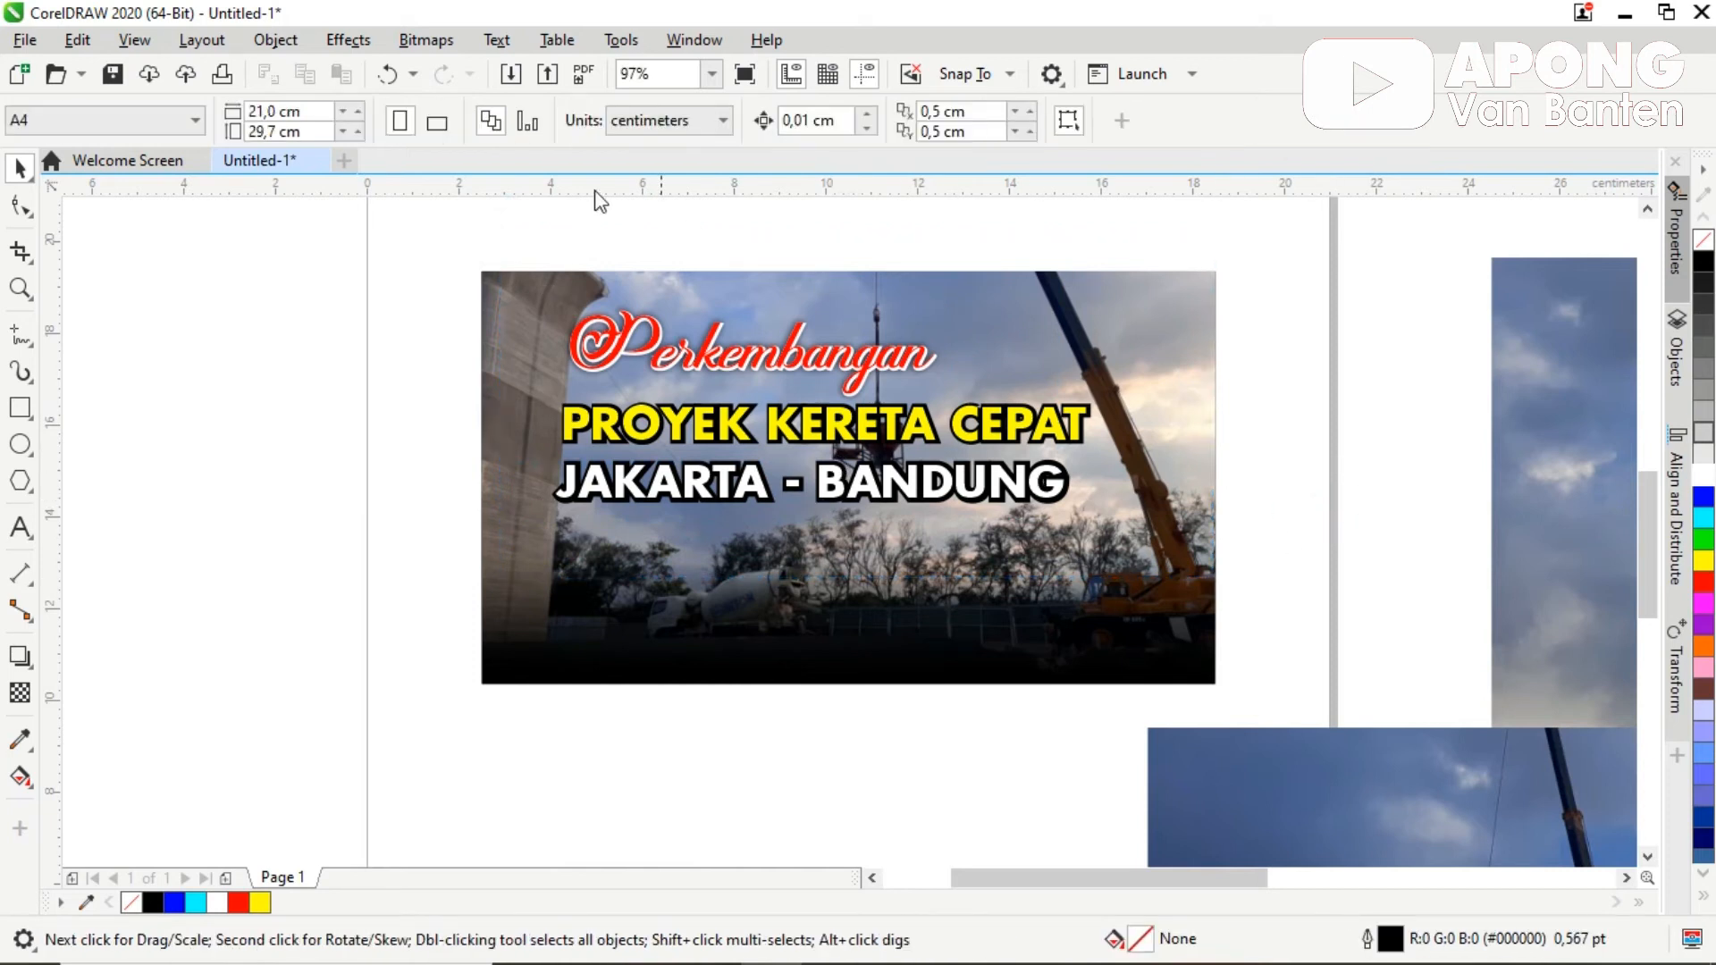
{"action": "left_click_drag", "start_coordinate": [527, 236], "coordinate": [1225, 575]}
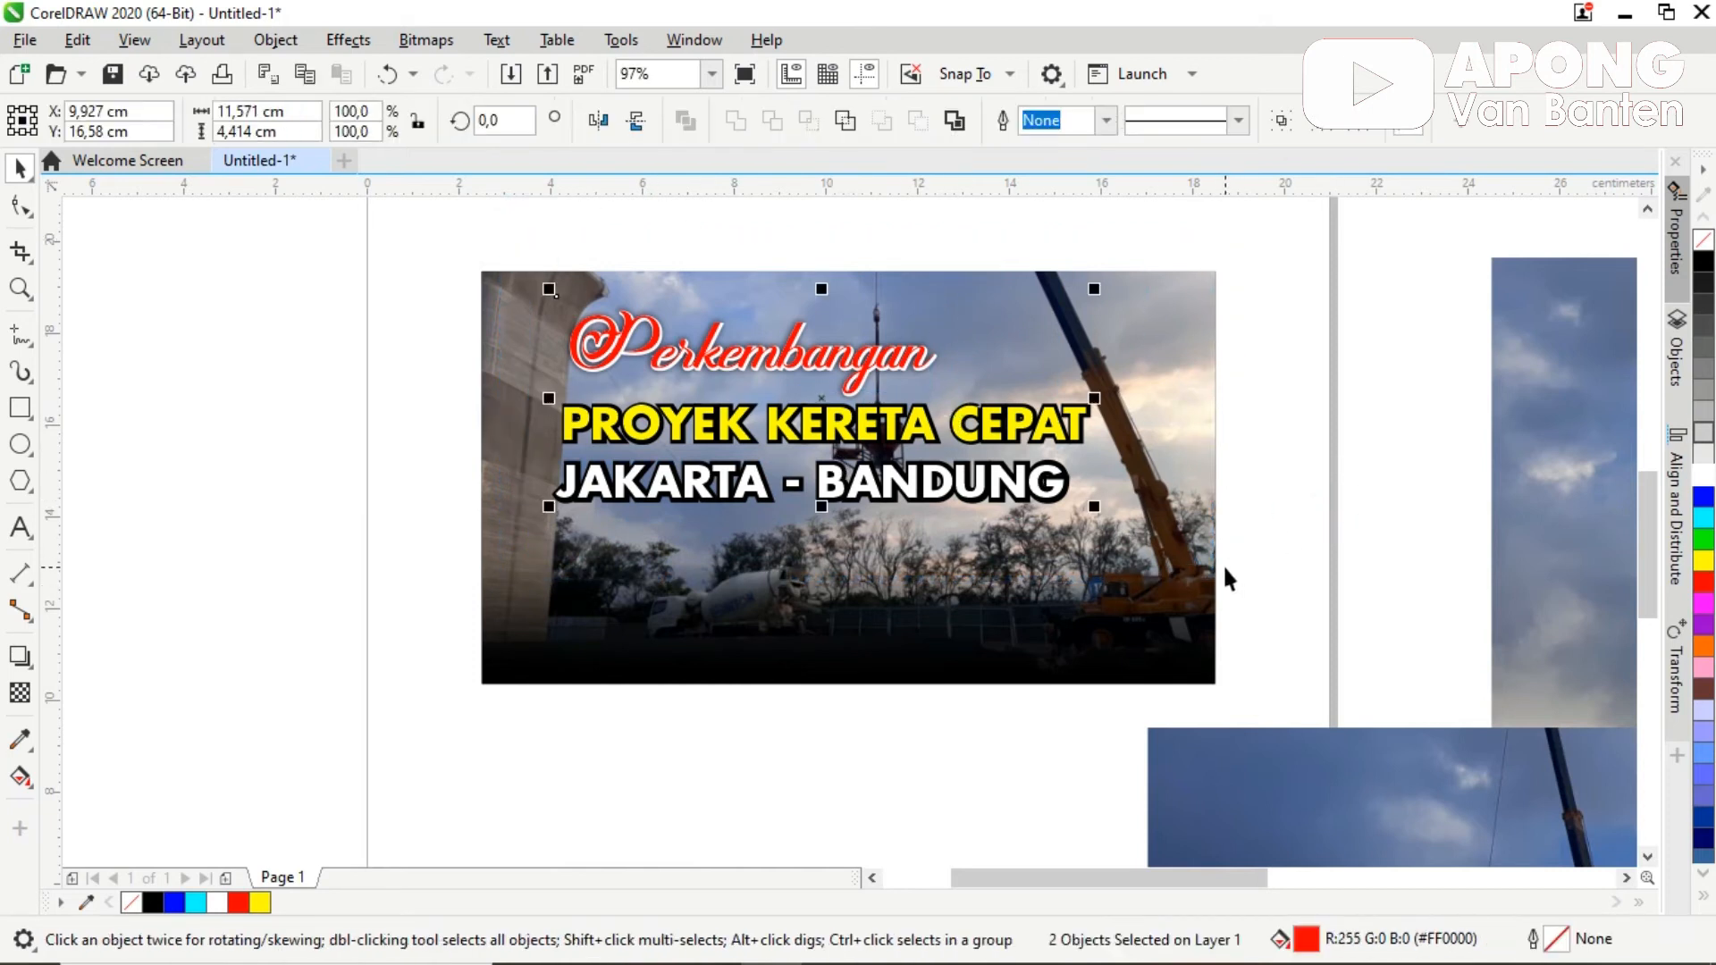
{"action": "key", "text": "ctrl+g"}
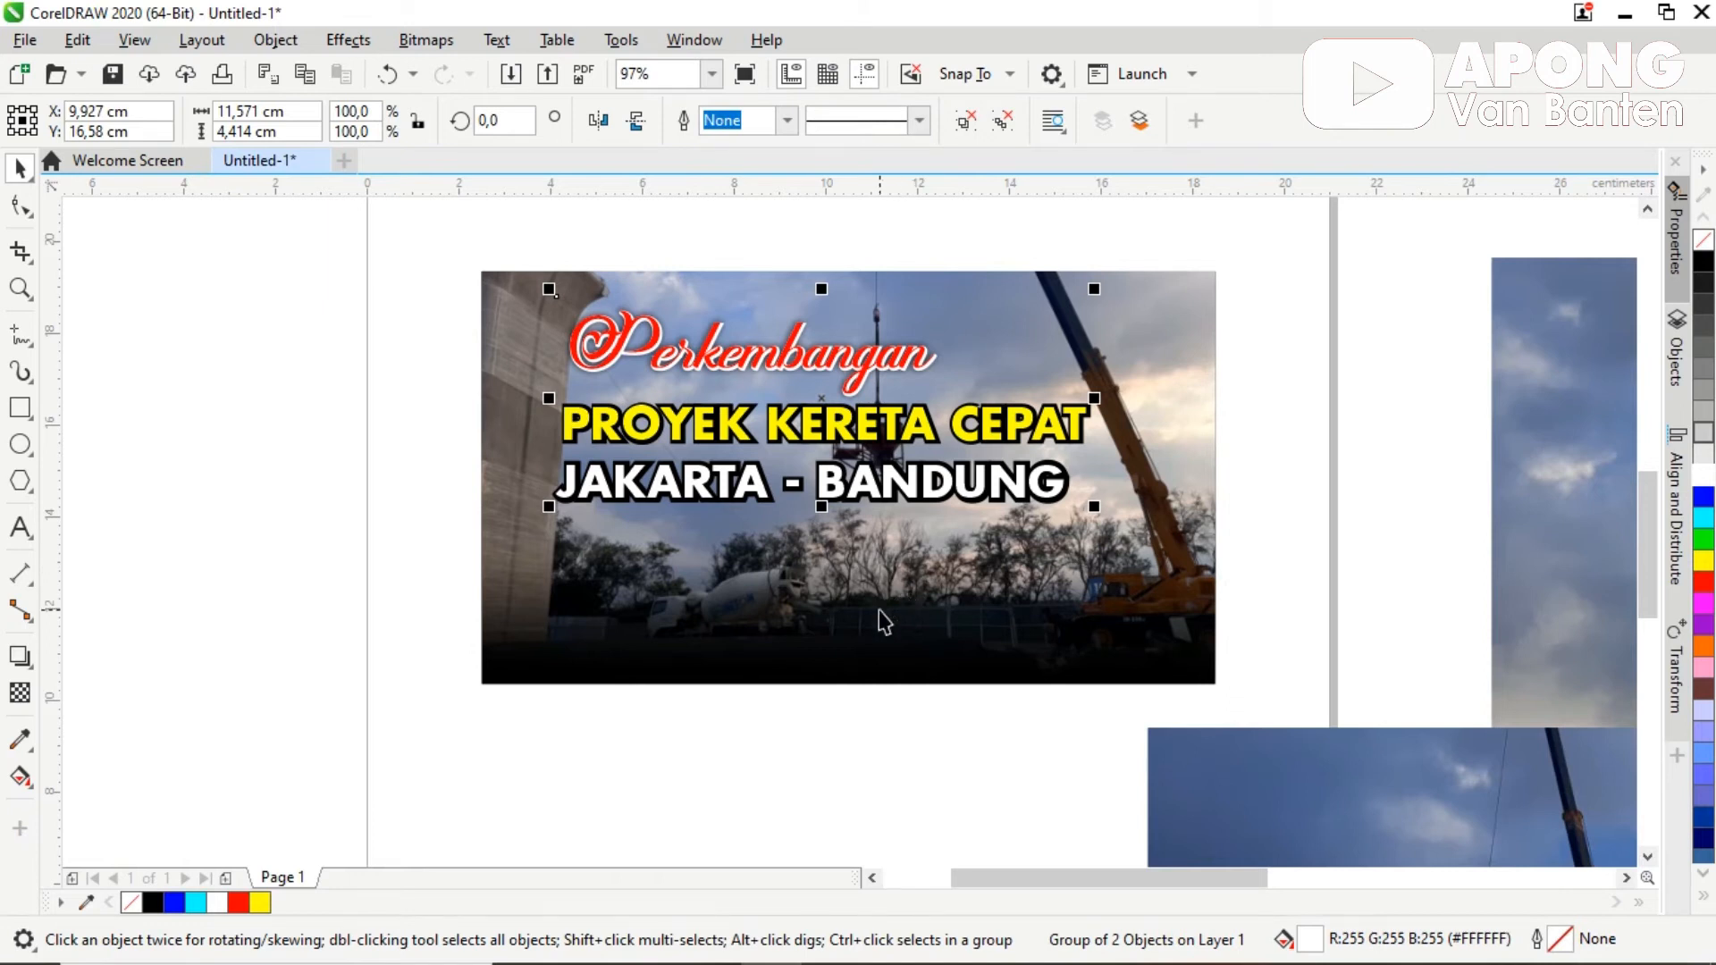
Step: Align the title group to the vertical centre of the 16 × 9 cm construction image
{"action": "left_click", "coordinate": [1311, 407]}
{"action": "left_click", "coordinate": [817, 366]}
{"action": "left_click", "coordinate": [933, 670], "text": "shift"}
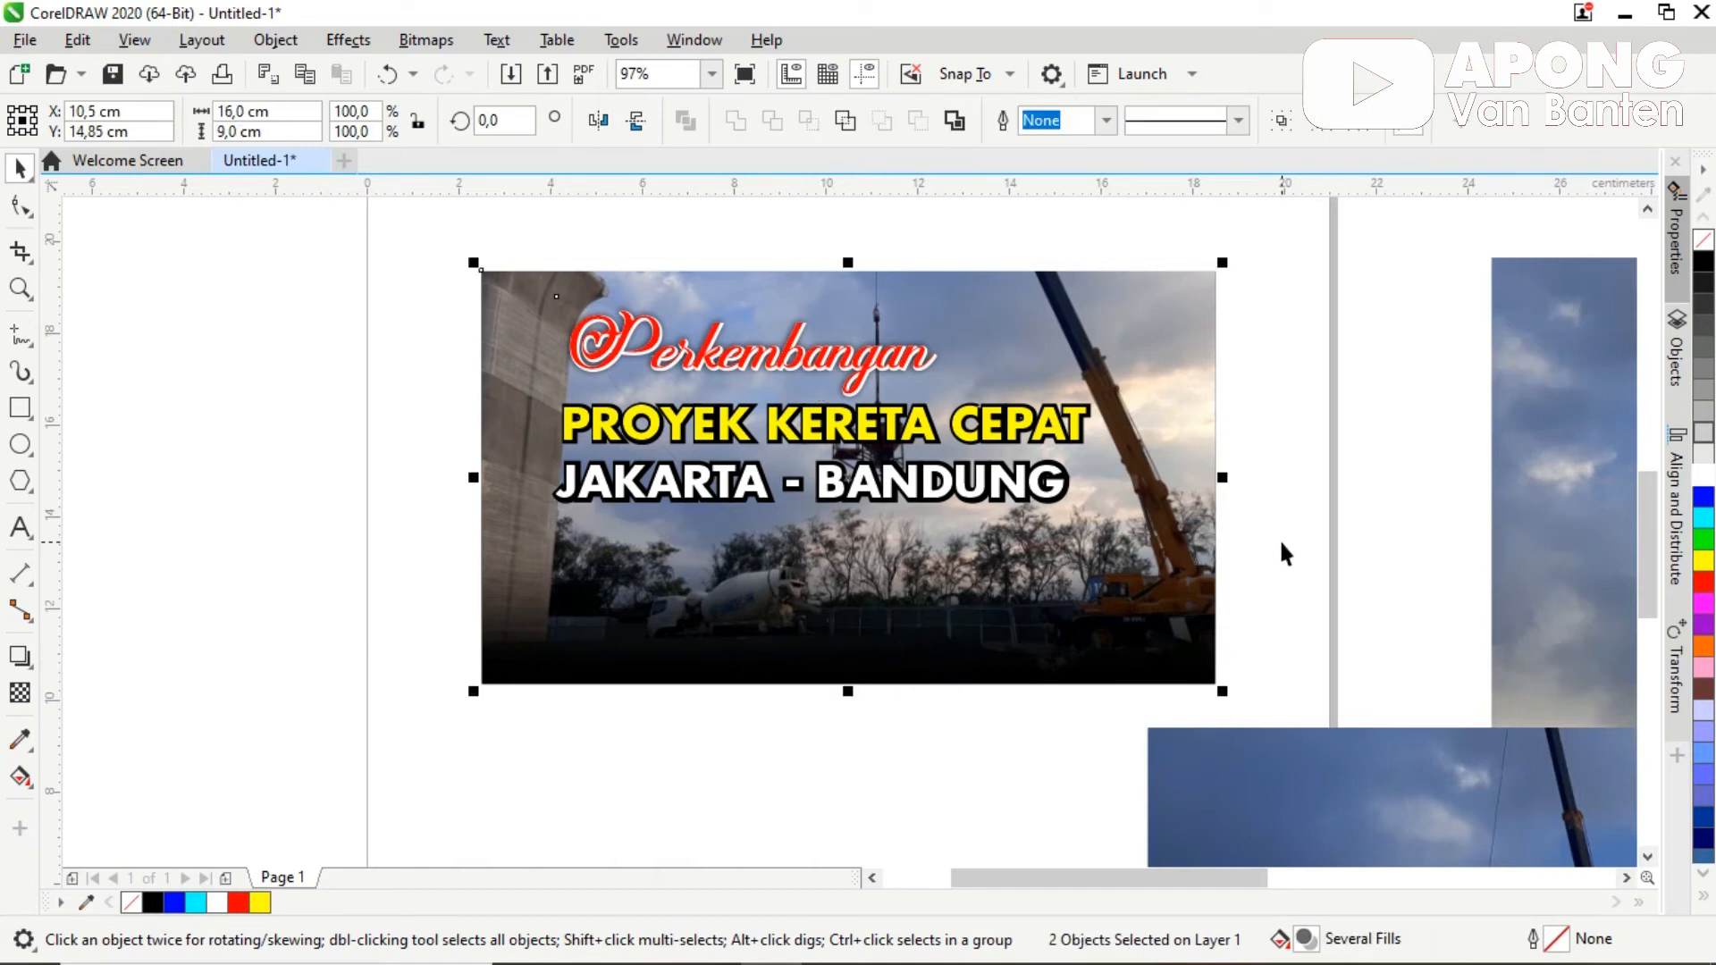
{"action": "key", "text": "e"}
{"action": "left_click", "coordinate": [1304, 515]}
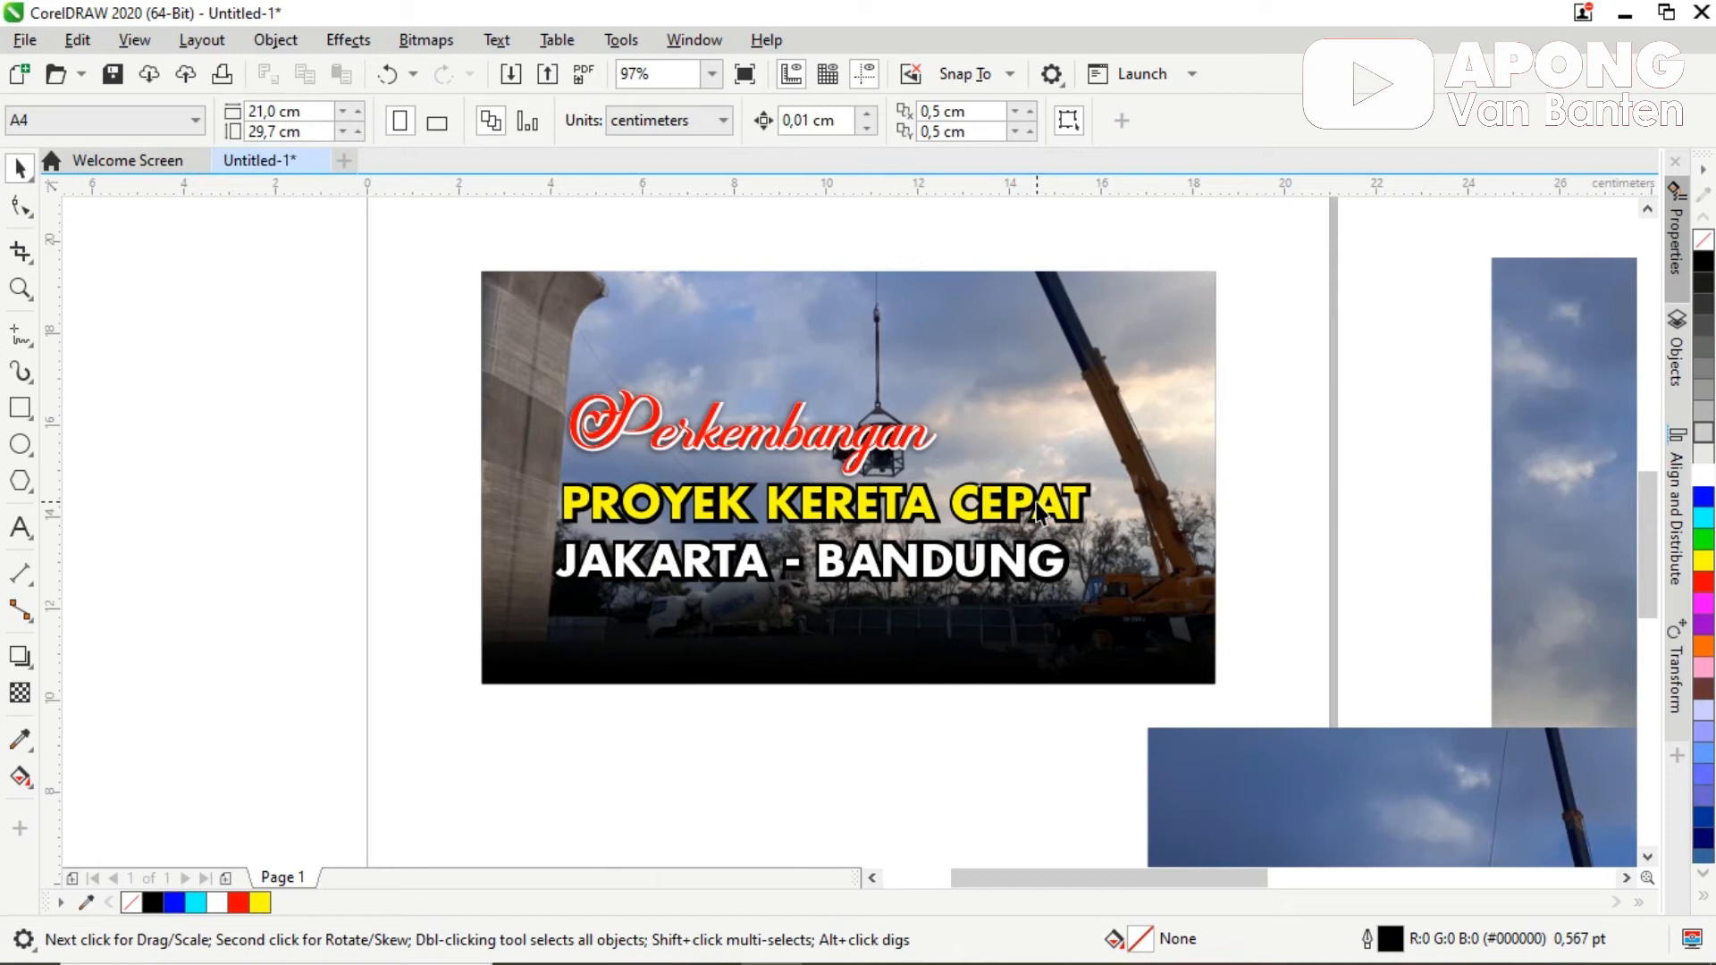
Step: Select the 16 × 9 cm image with its title and set up a selected-only JPG export to New Volume (I:)
{"action": "left_click", "coordinate": [1344, 344]}
{"action": "left_click_drag", "start_coordinate": [418, 251], "coordinate": [1331, 725]}
{"action": "left_click", "coordinate": [1344, 605]}
{"action": "left_click_drag", "start_coordinate": [429, 237], "coordinate": [1380, 709]}
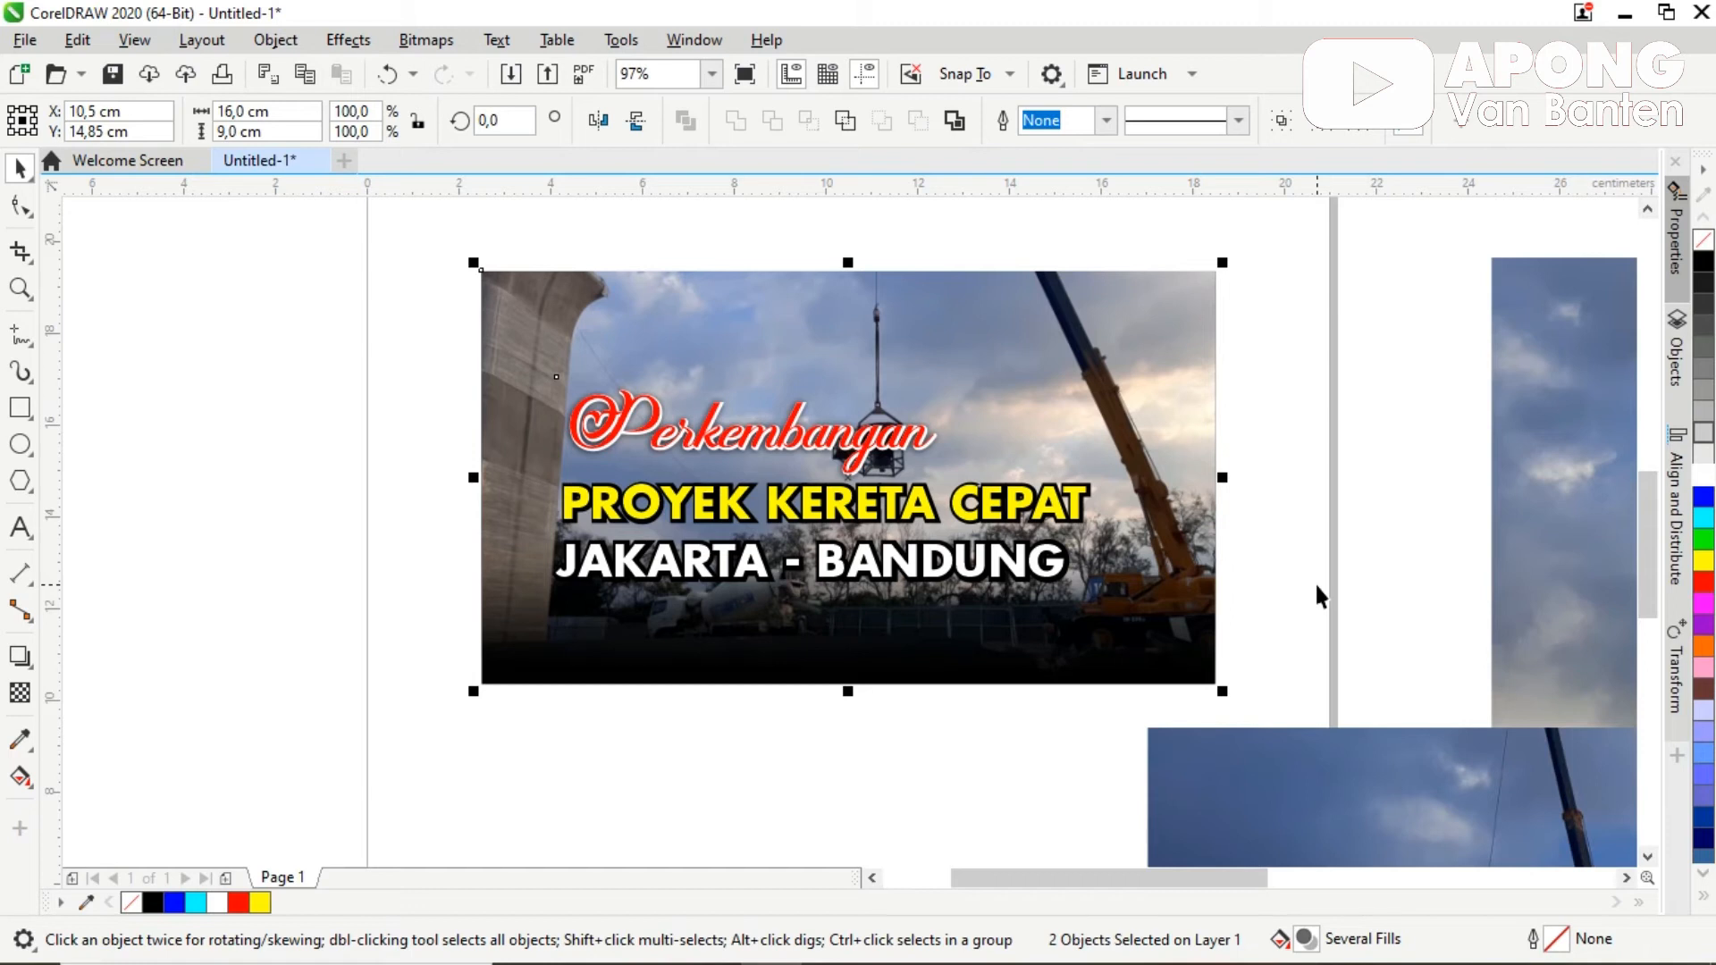
{"action": "left_click", "coordinate": [27, 45]}
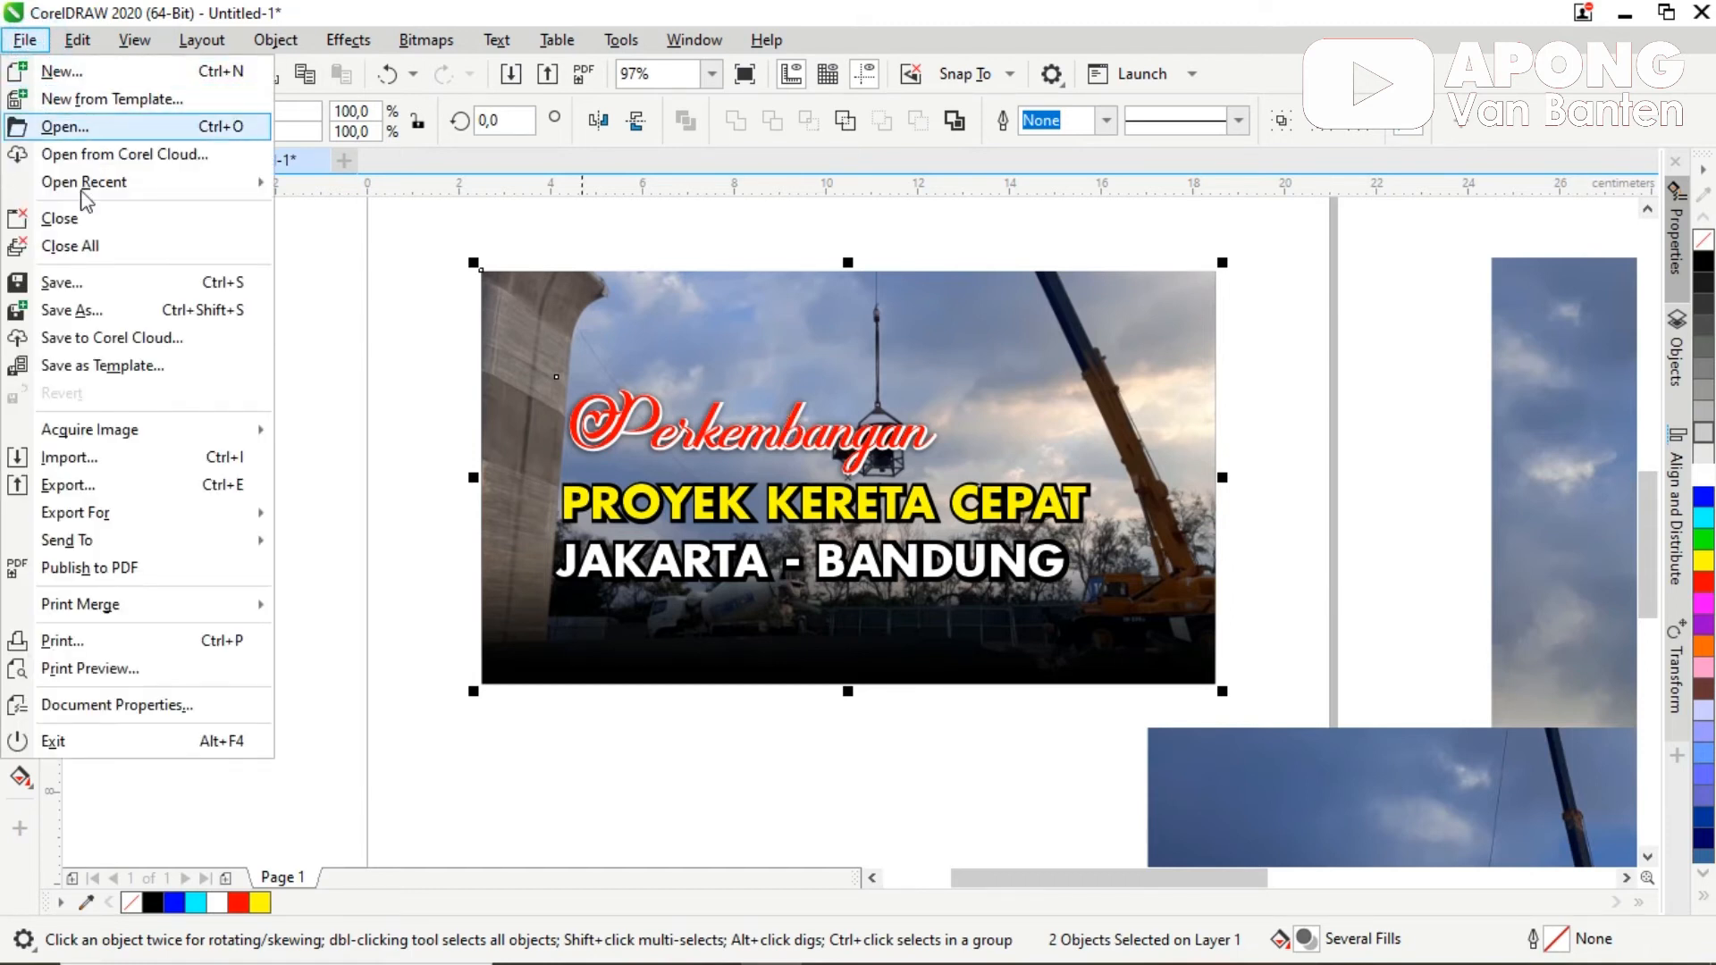
{"action": "left_click", "coordinate": [161, 486]}
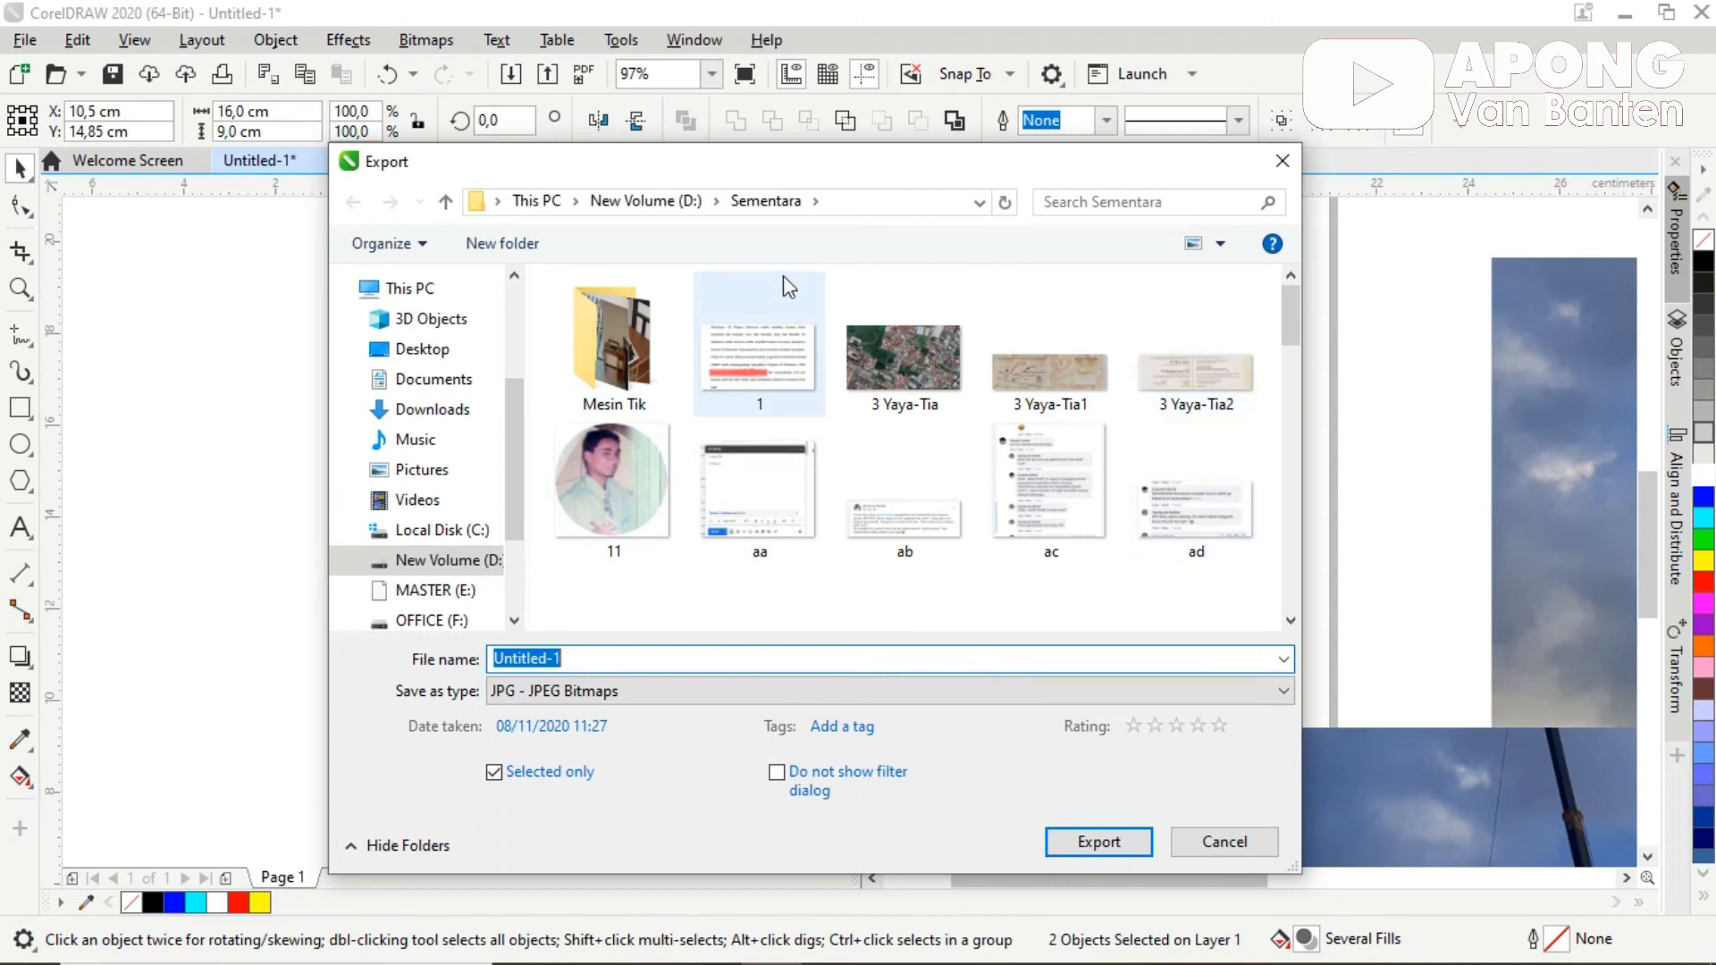
{"action": "left_click", "coordinate": [536, 200]}
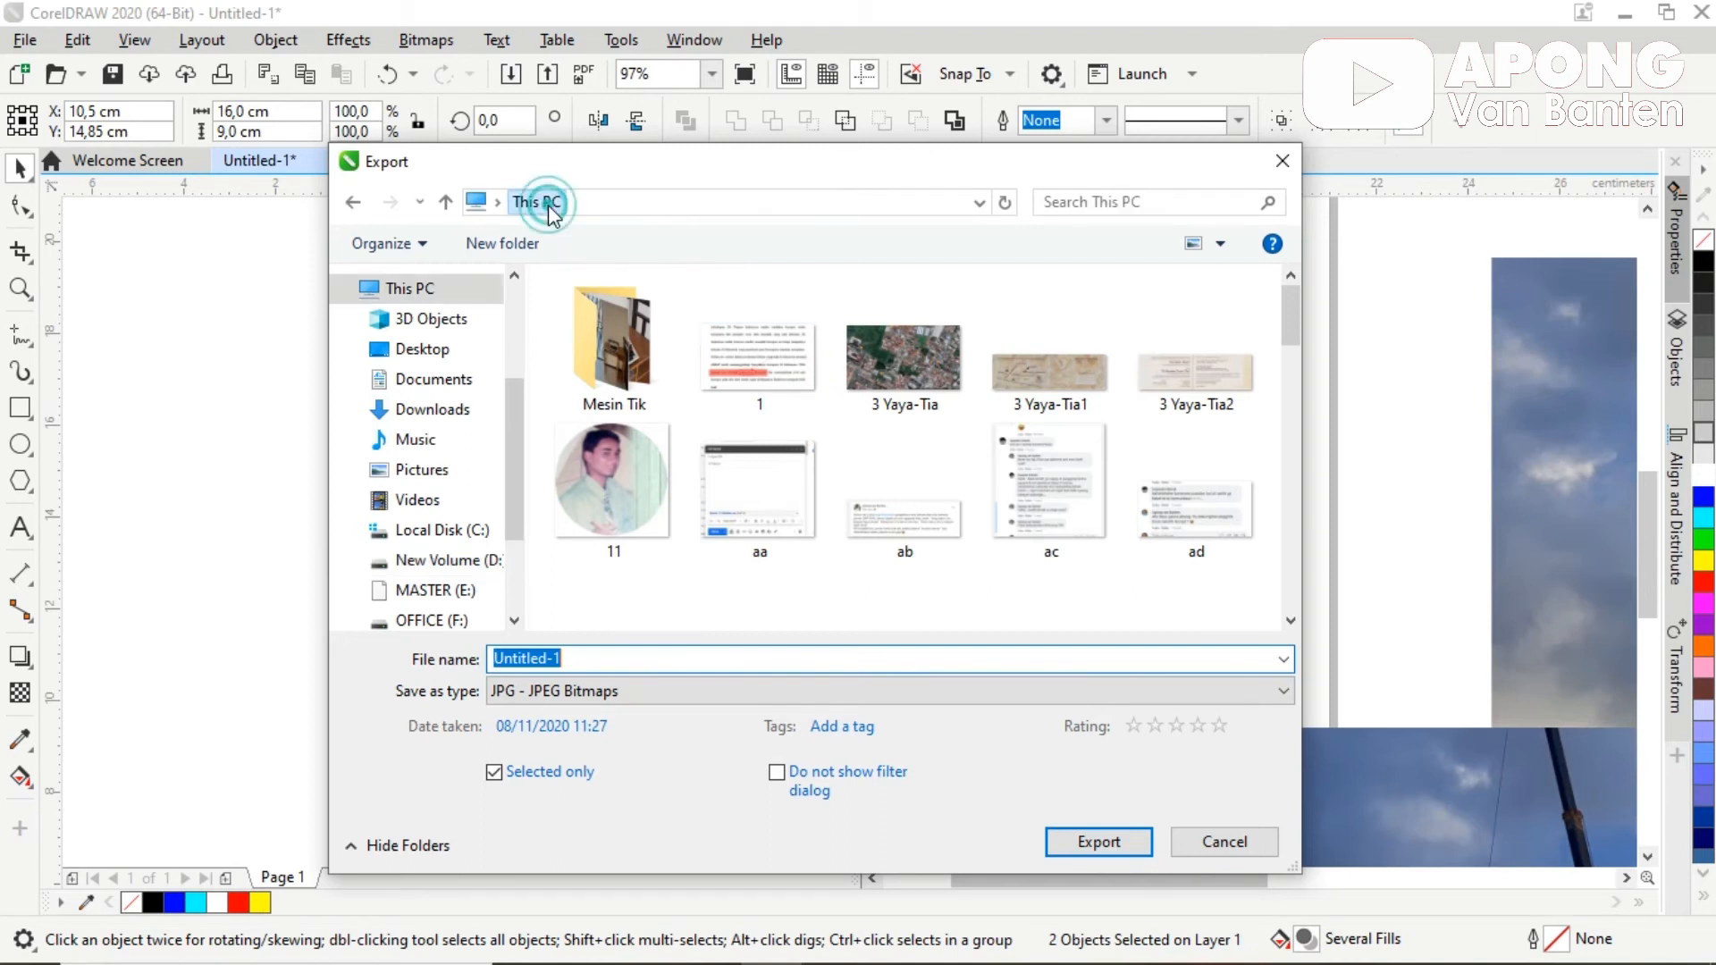
{"action": "left_click_drag", "start_coordinate": [1290, 365], "coordinate": [1313, 514]}
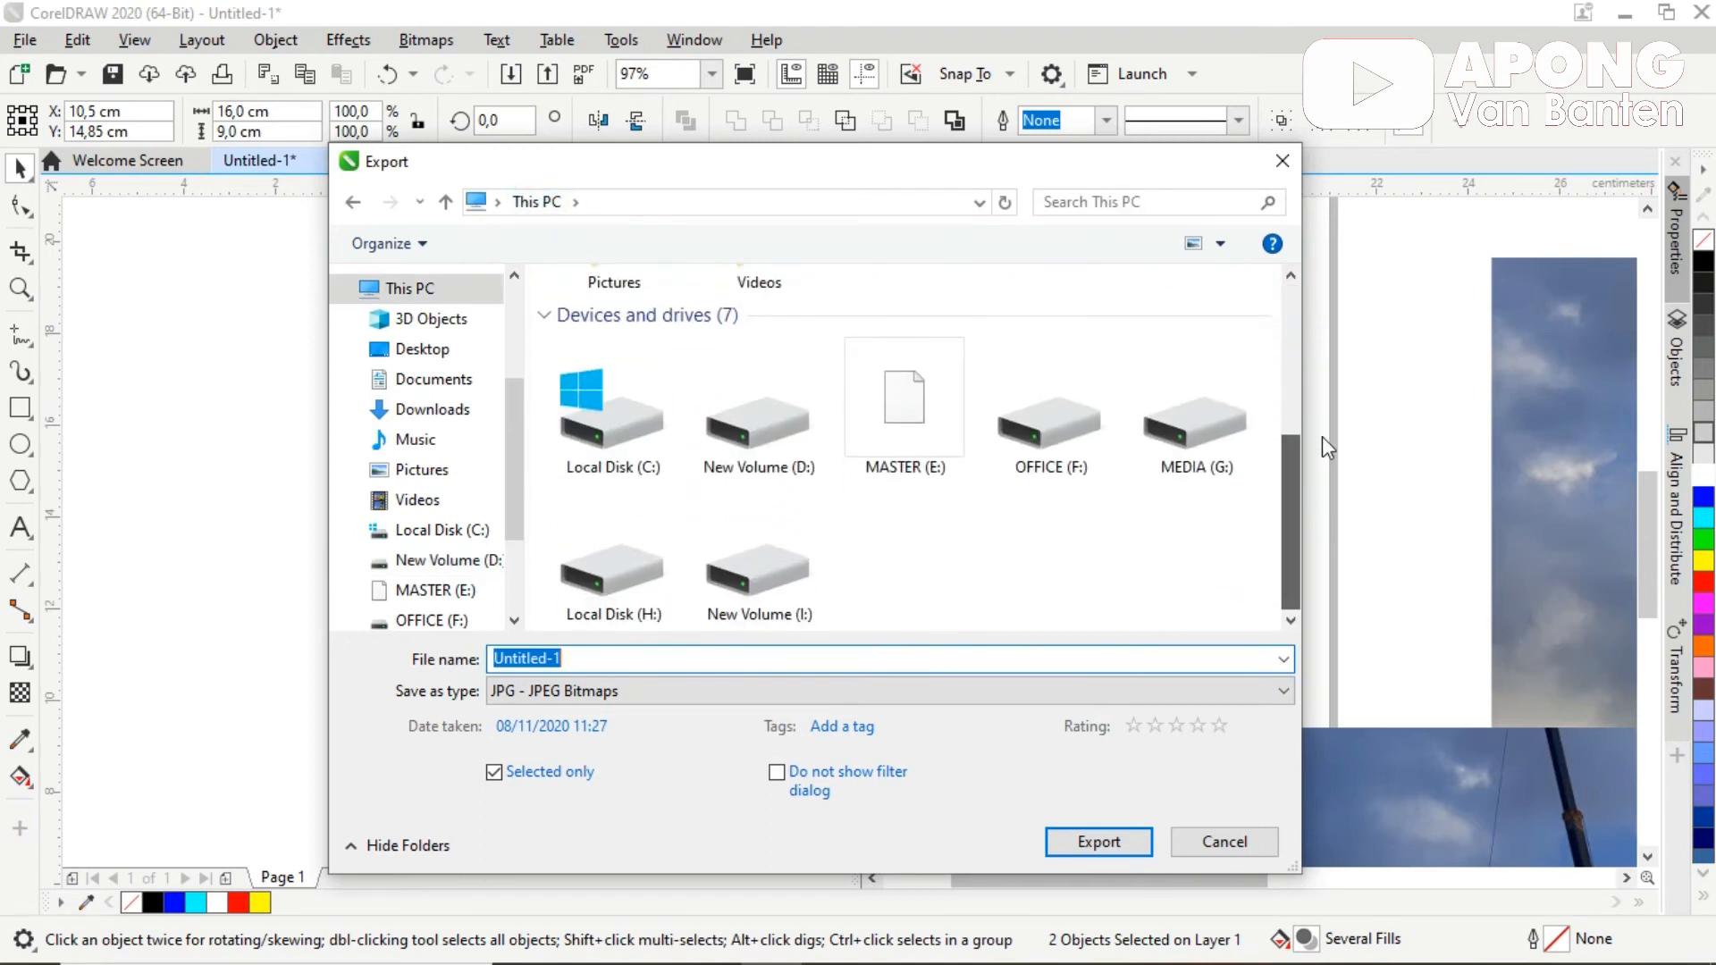
{"action": "double_click", "coordinate": [758, 575]}
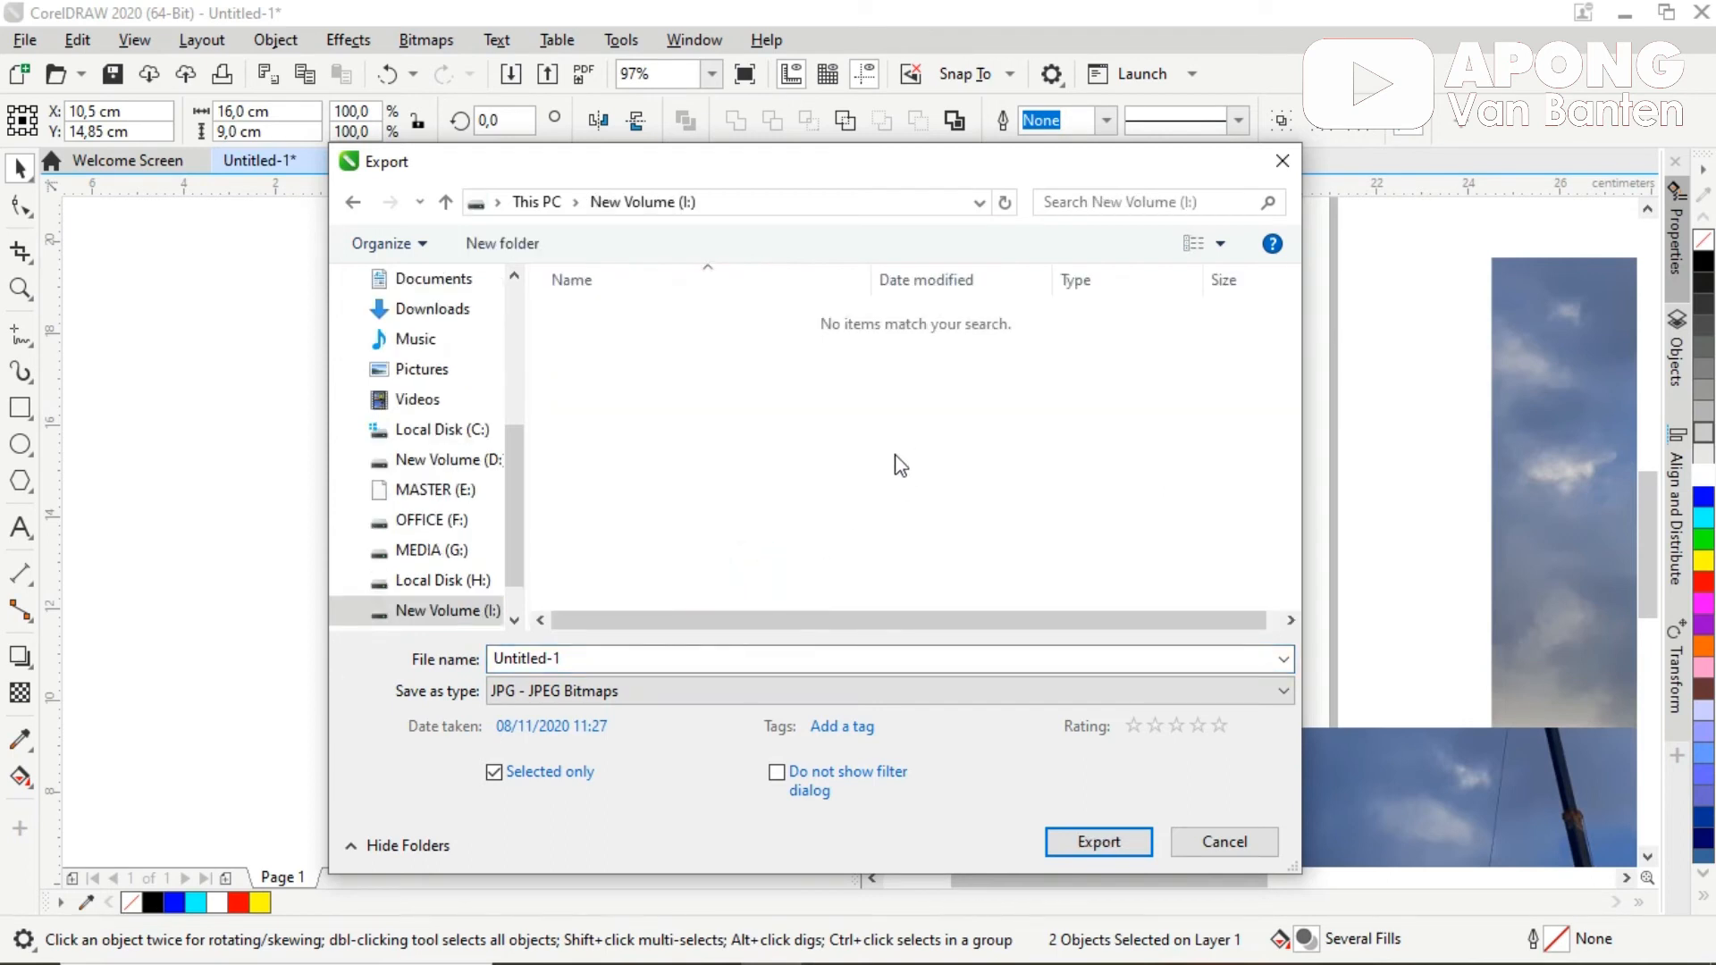
Step: Name the export file Thumbnail and export the JPEG with the offered settings
{"action": "left_click", "coordinate": [633, 658]}
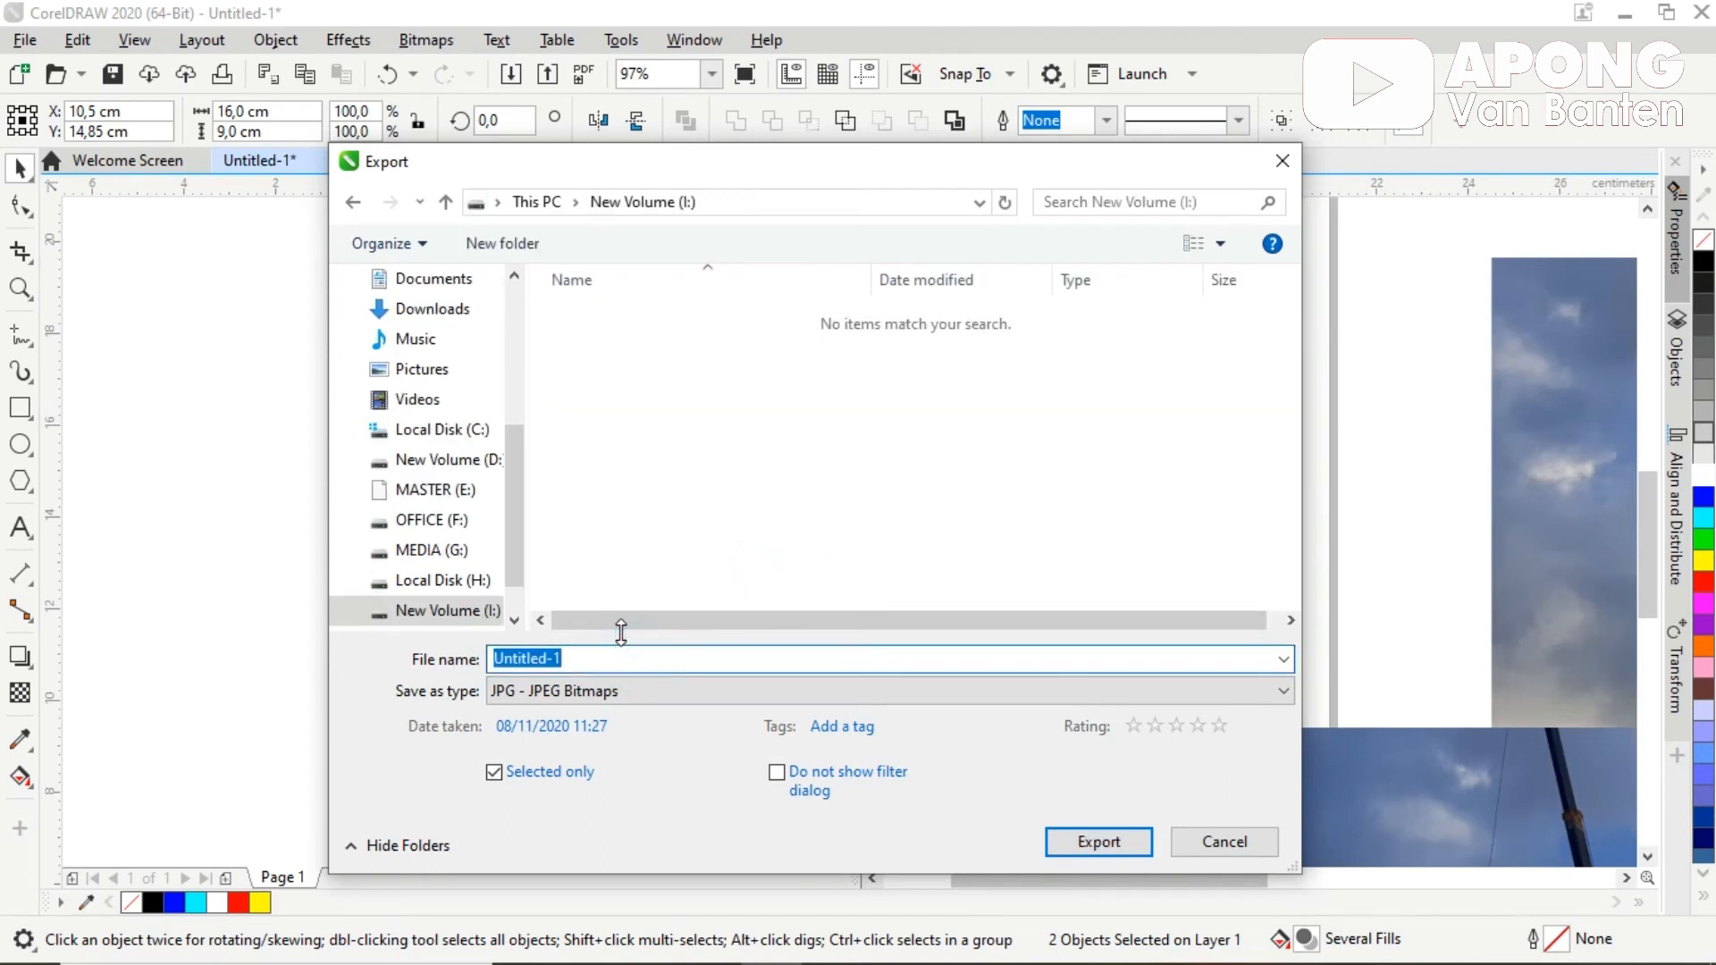
{"action": "type", "text": "Thu"}
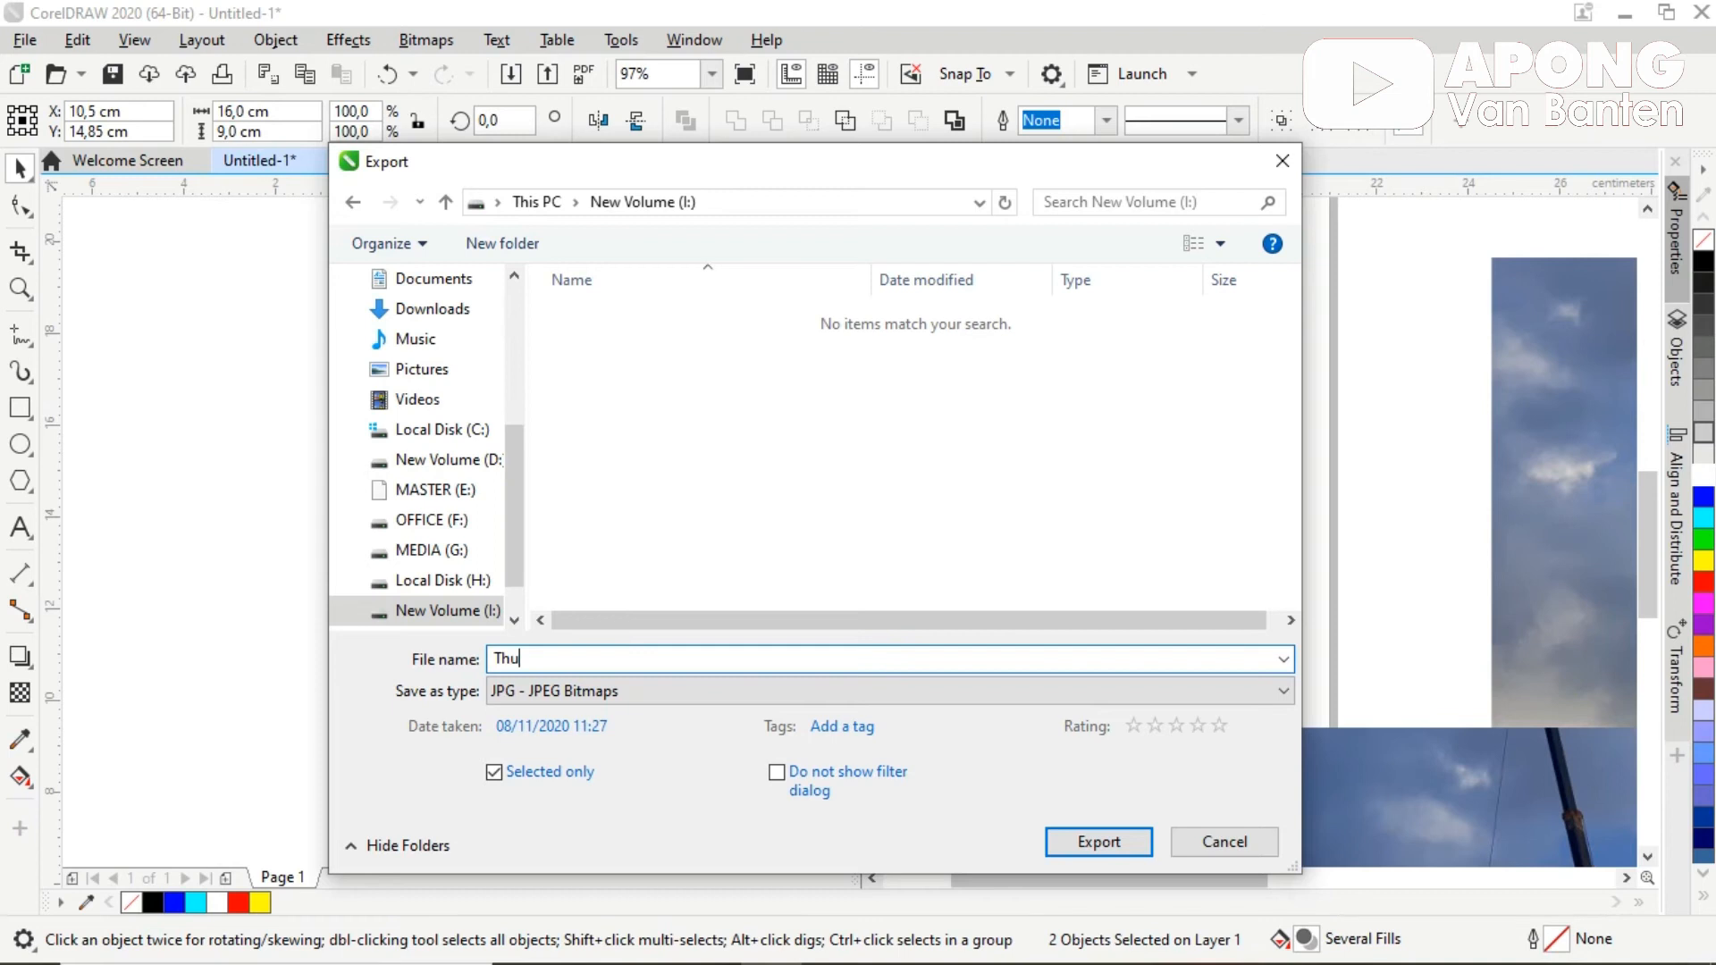
{"action": "type", "text": "m"}
{"action": "type", "text": "bni"}
{"action": "type", "text": "ail"}
{"action": "left_click", "coordinate": [1101, 853]}
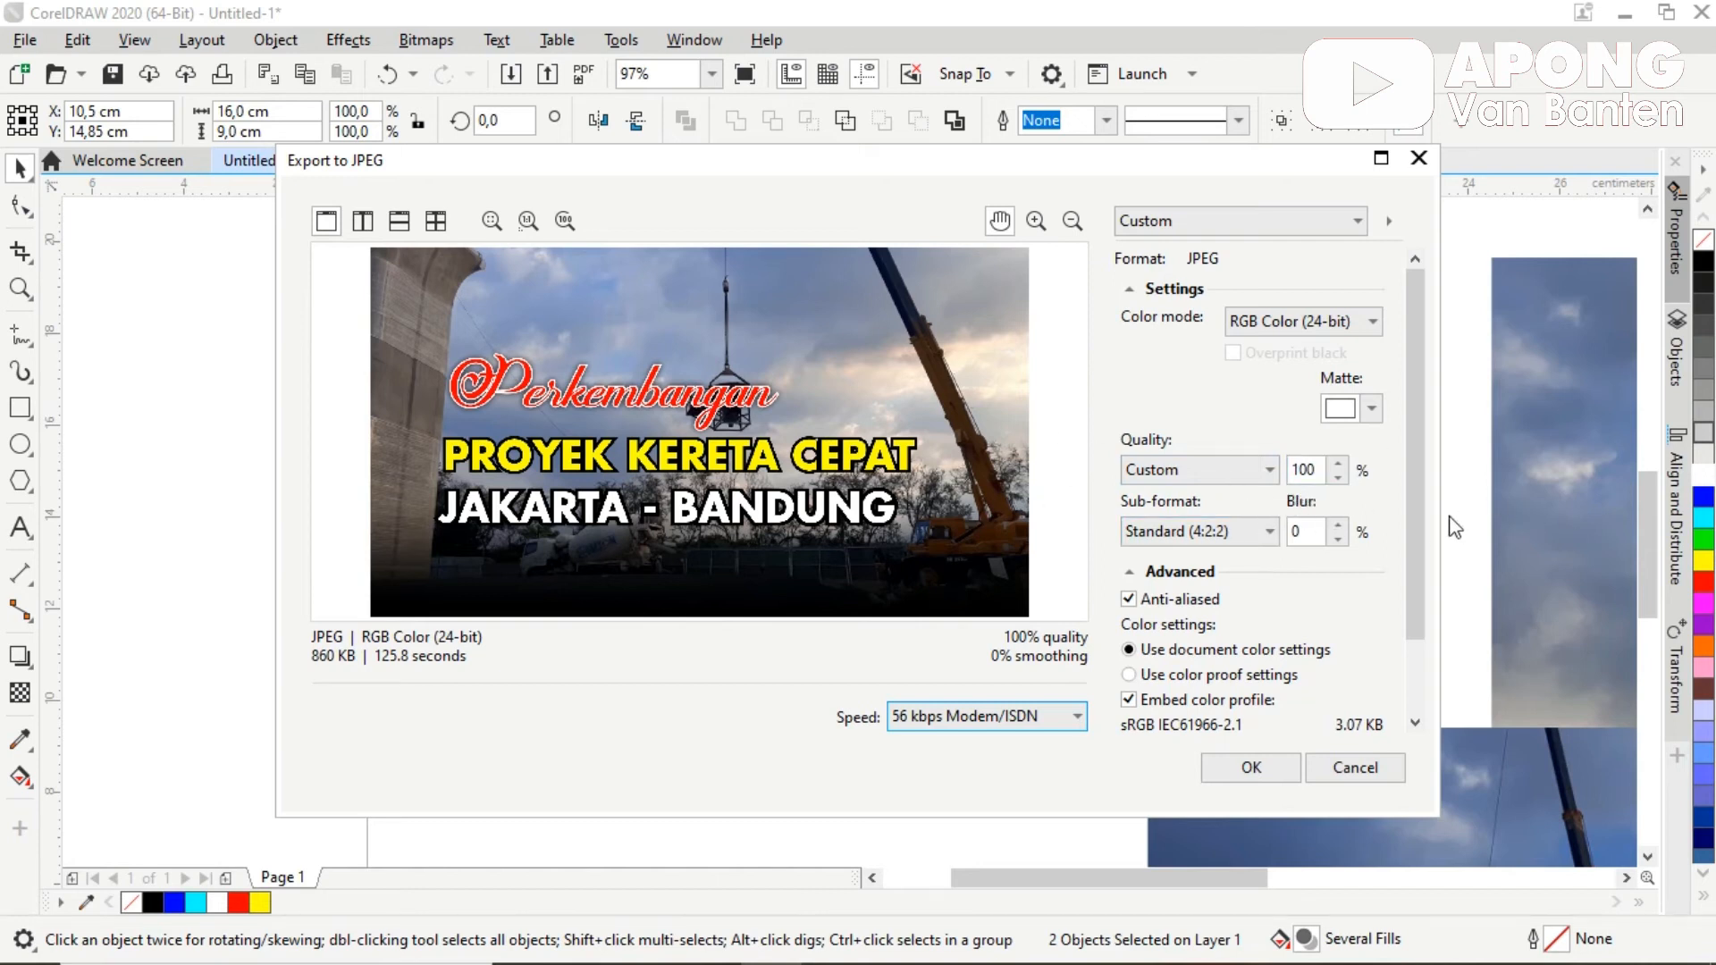
{"action": "left_click", "coordinate": [1256, 767]}
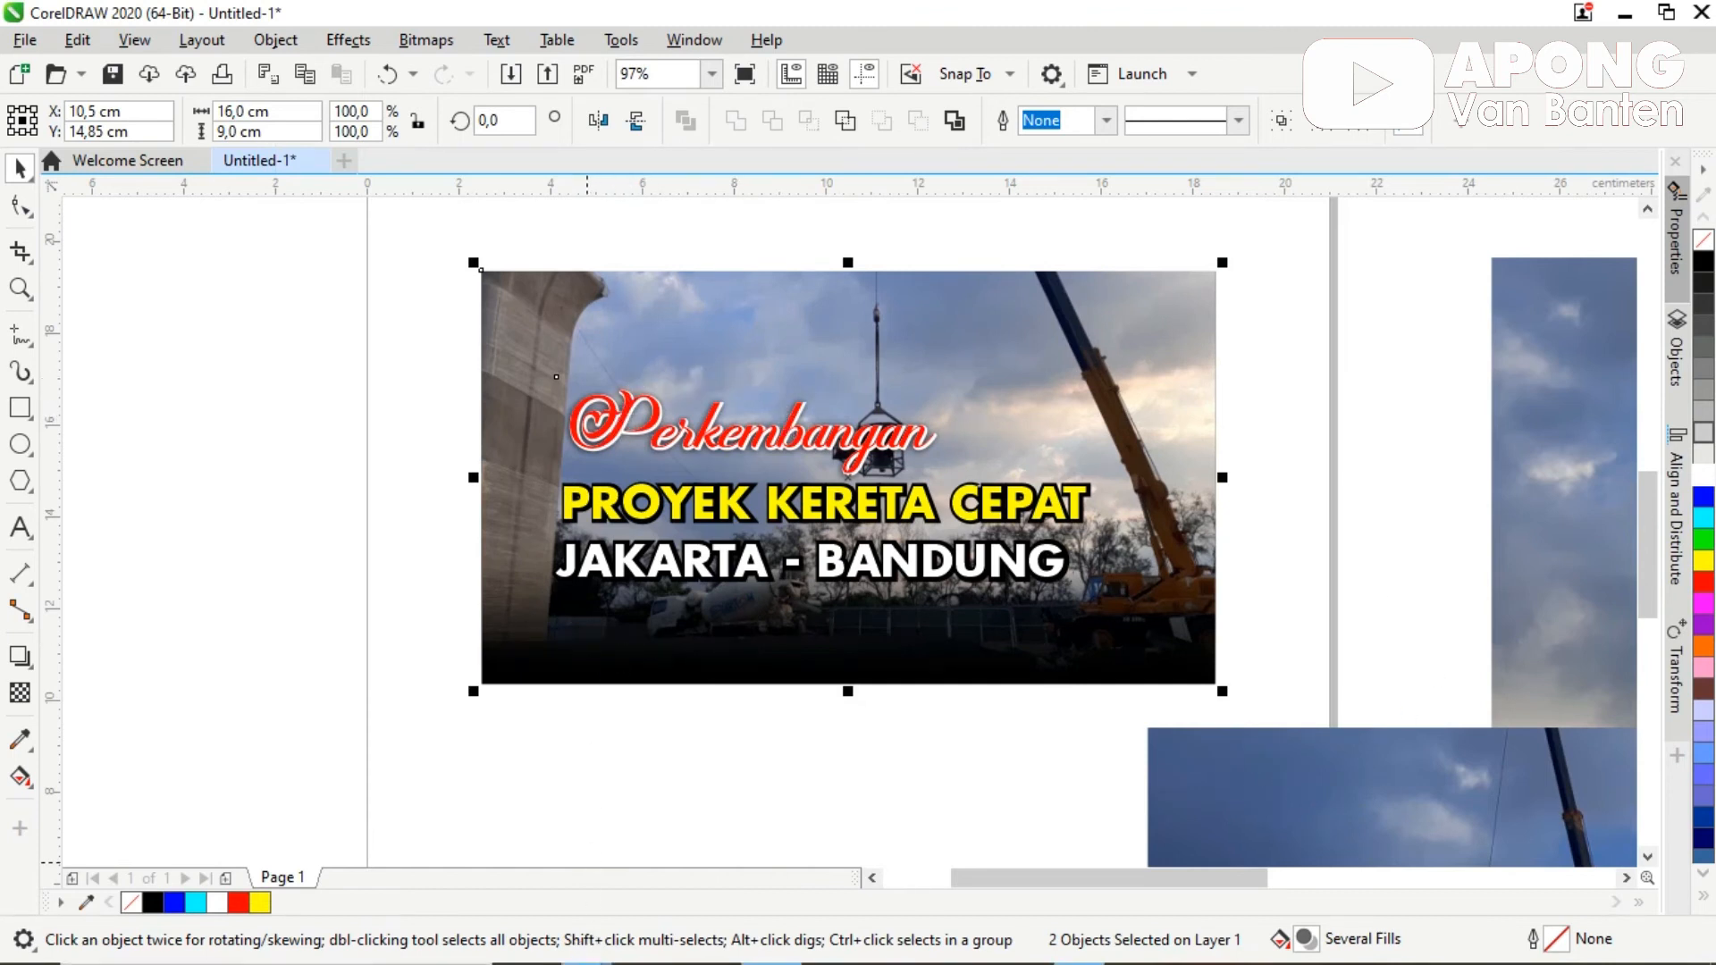
Step: Switch to File Explorer, view the exported Thumbnail image on New Volume (I:), and return to the CorelDRAW drawing
{"action": "key", "text": "alt+Tab"}
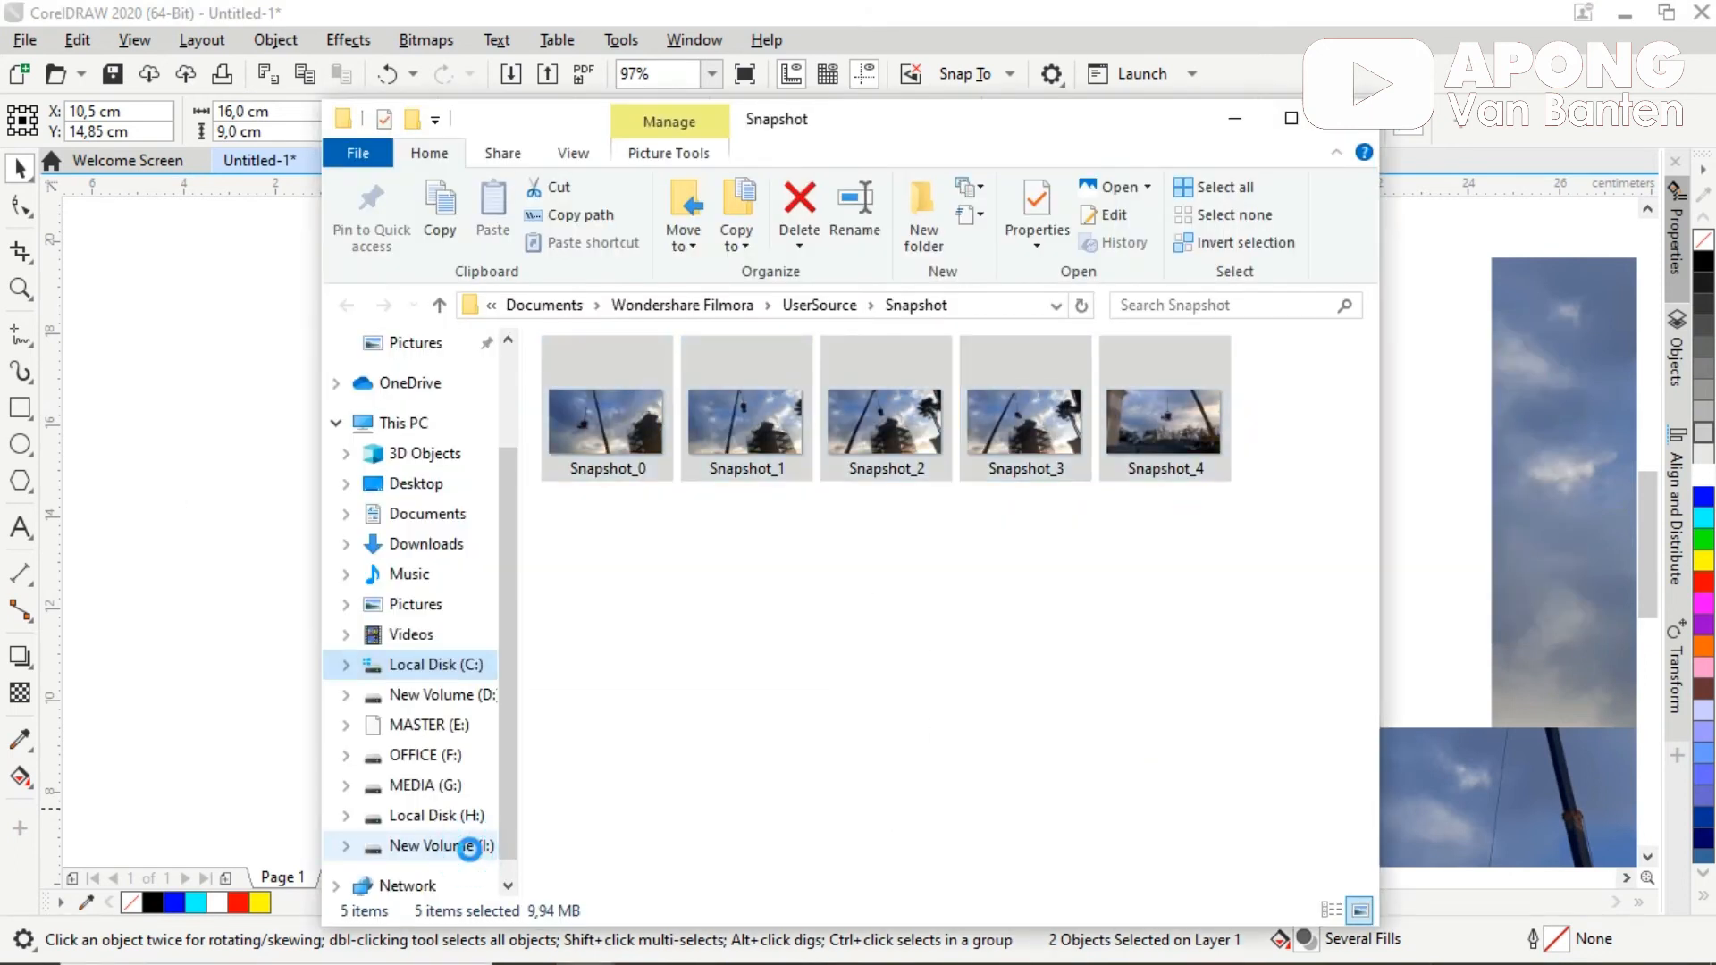
{"action": "right_click", "coordinate": [471, 847]}
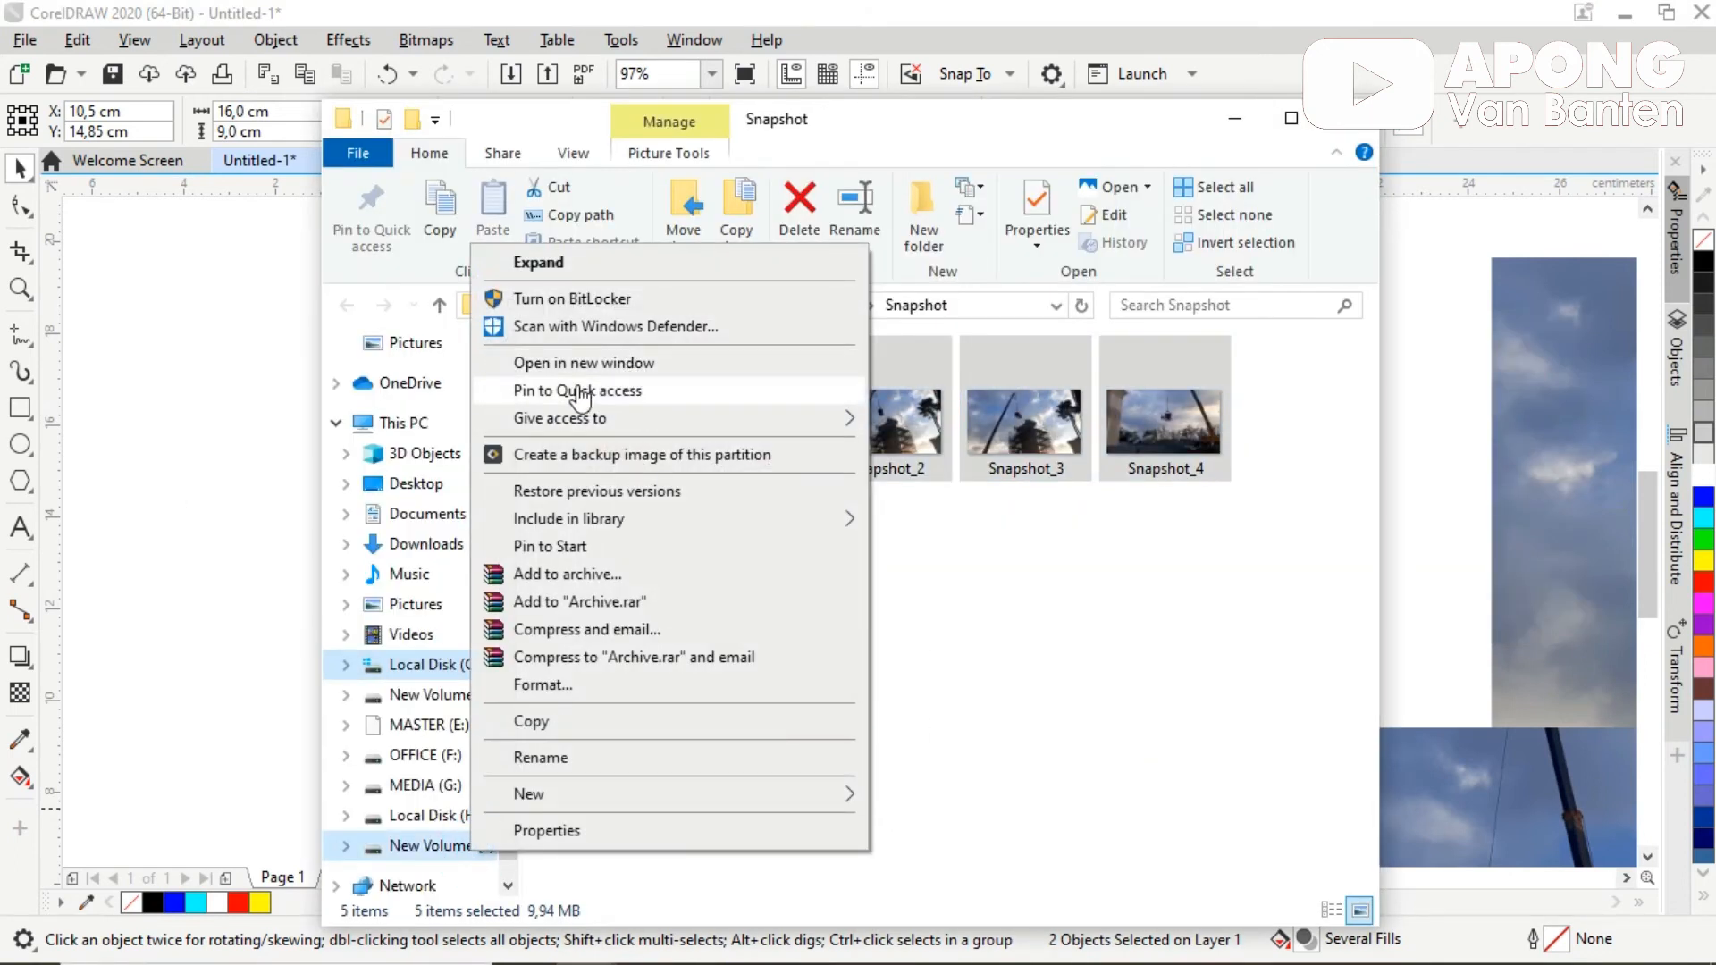
{"action": "left_click", "coordinate": [621, 364]}
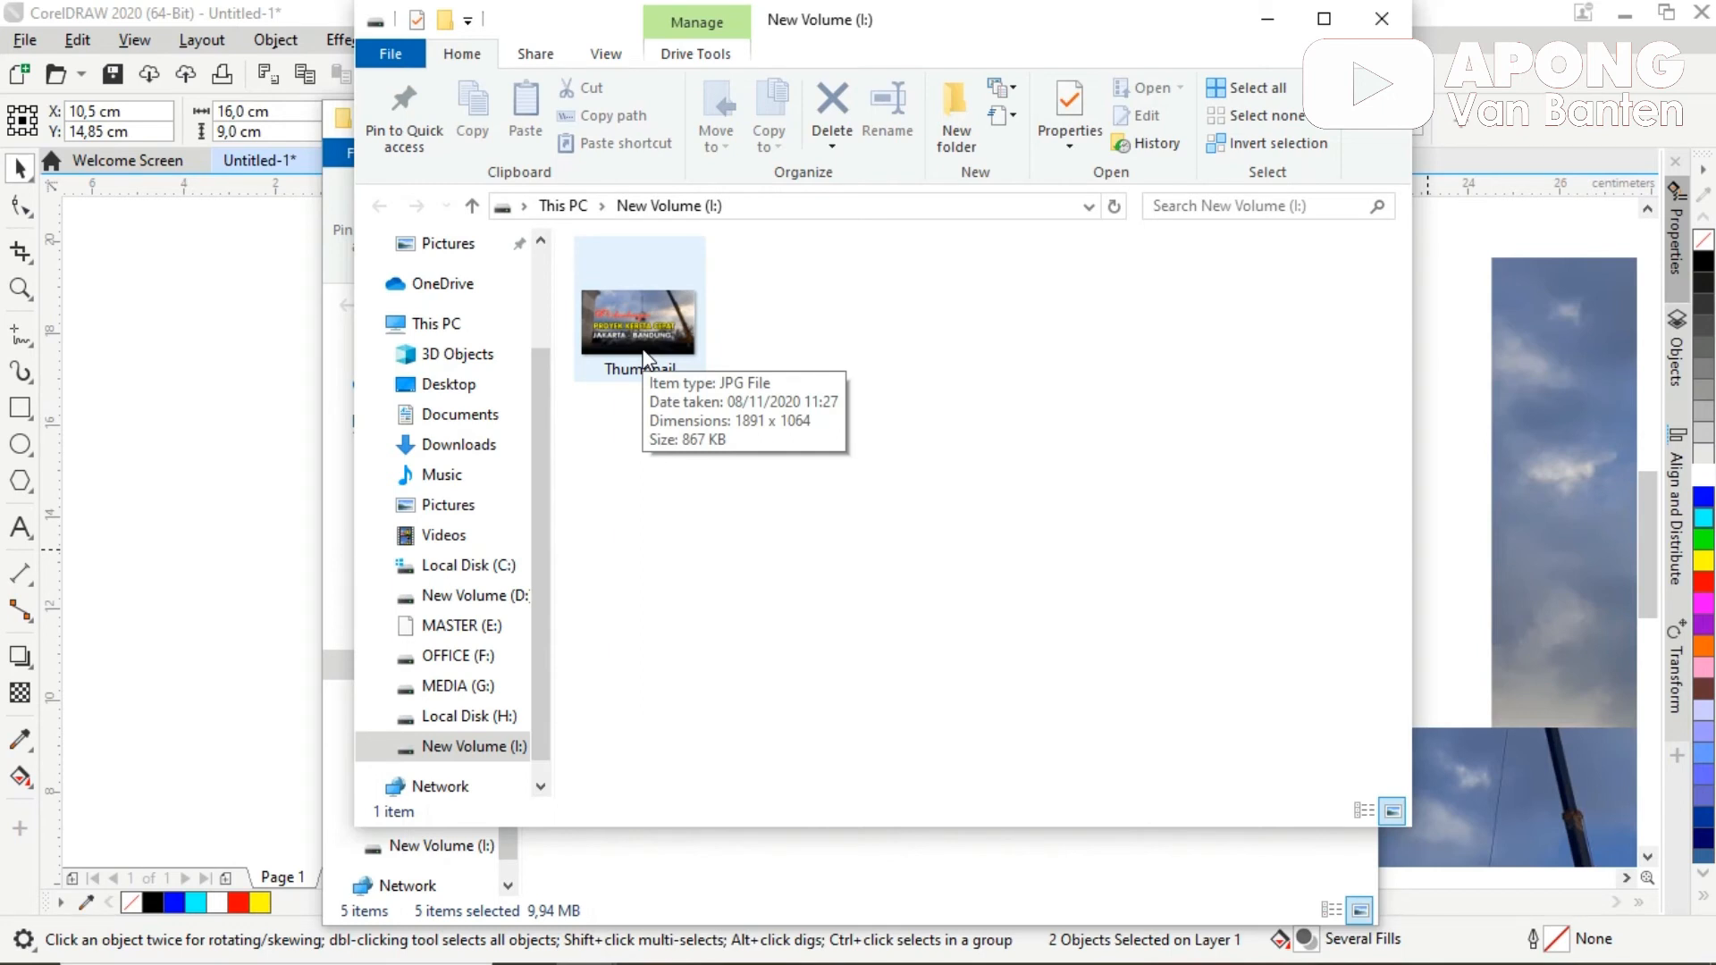
{"action": "double_click", "coordinate": [645, 354]}
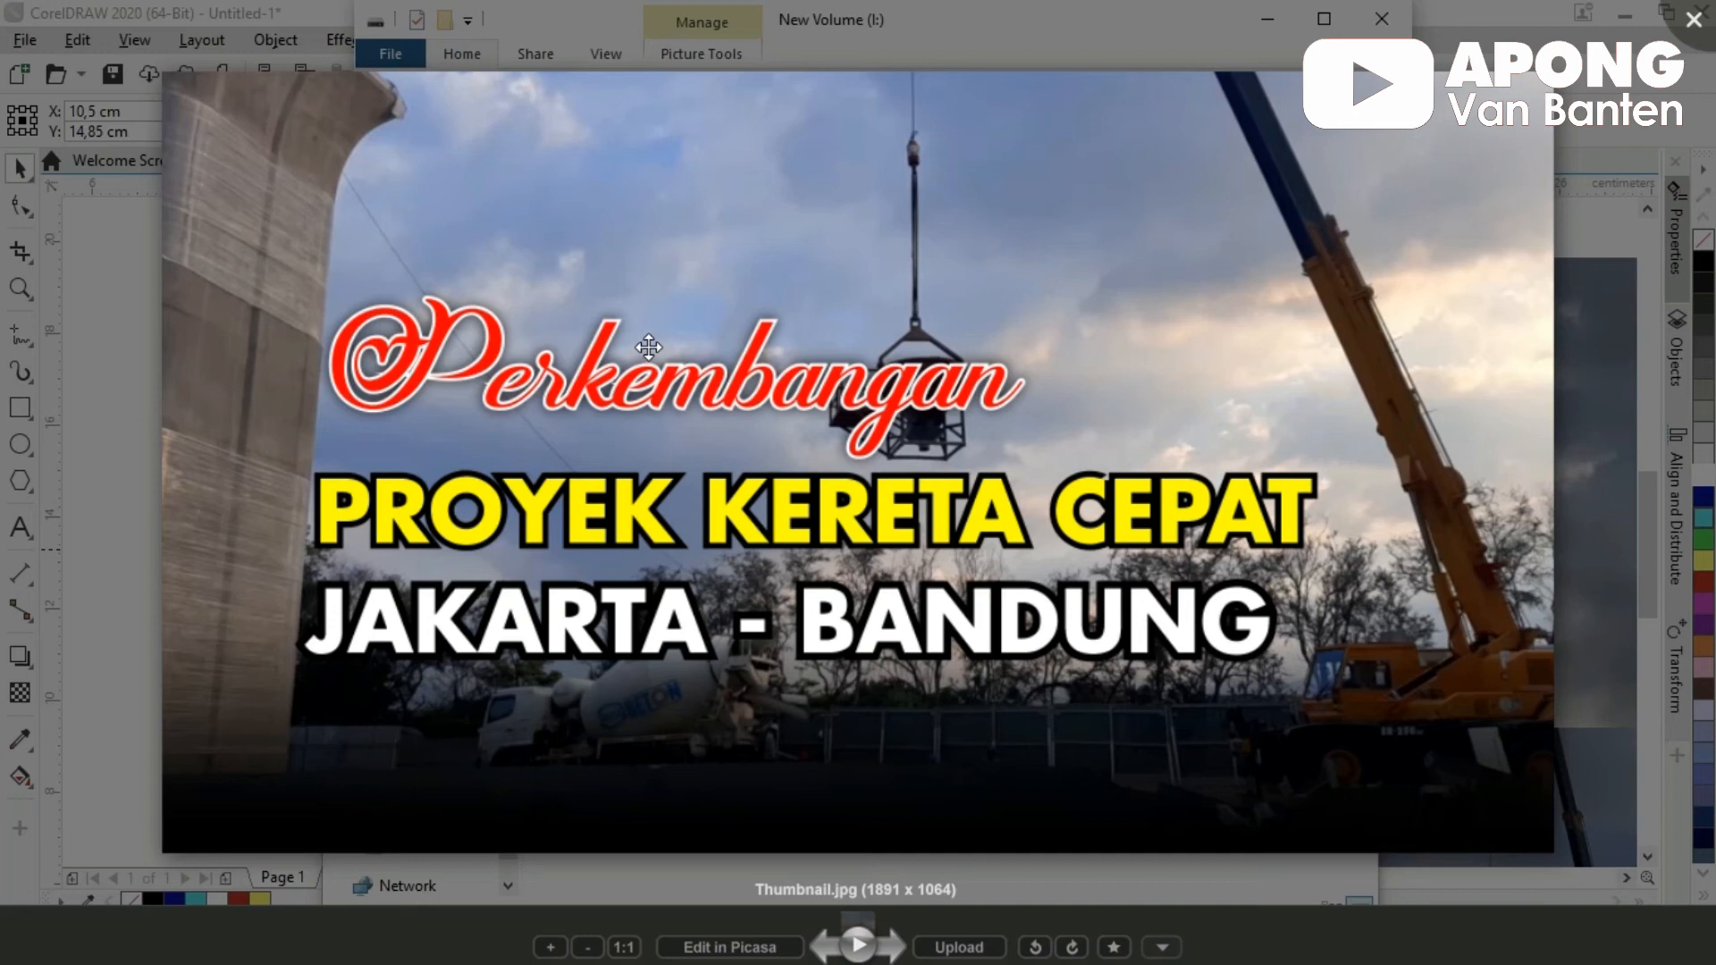
{"action": "key", "text": "Escape"}
{"action": "key", "text": "alt+Tab"}
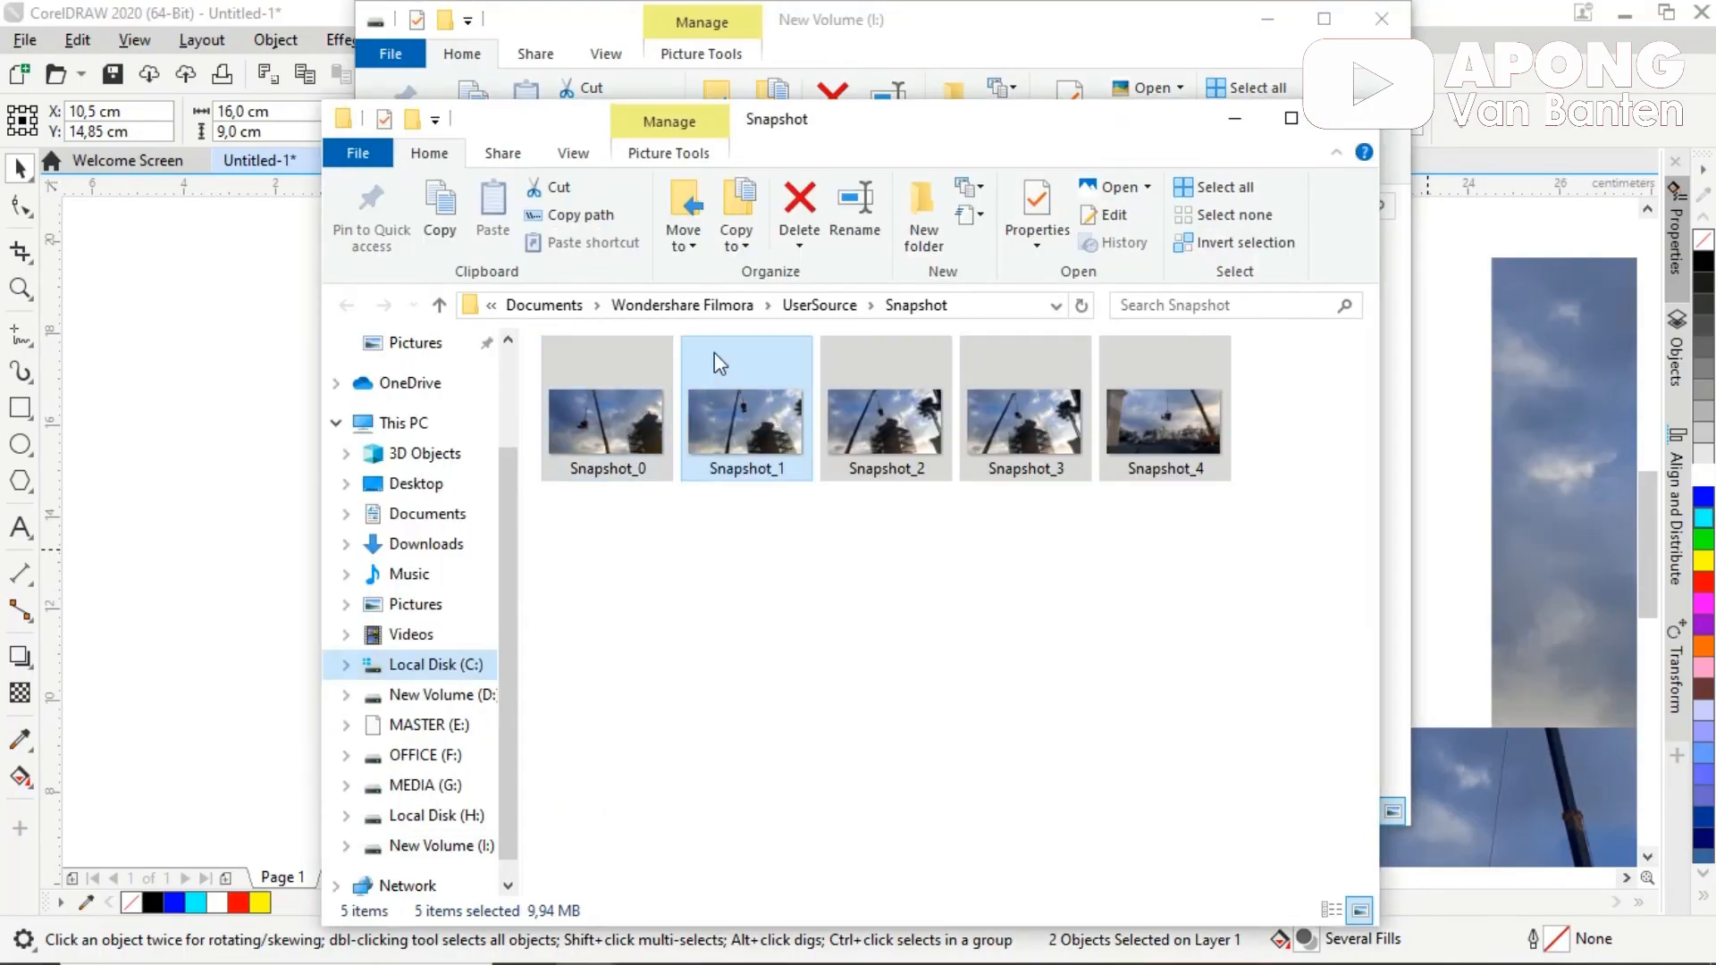
{"action": "key", "text": "alt+Tab"}
{"action": "left_click", "coordinate": [821, 506]}
{"action": "left_click", "coordinate": [1296, 496]}
Step: Spread the four leftover snapshots beside the page into two separate columns so that none of them overlap
{"action": "scroll", "coordinate": [1331, 484], "scroll_direction": "down", "scroll_amount": 3}
{"action": "scroll", "coordinate": [1337, 497], "scroll_direction": "down", "scroll_amount": 2}
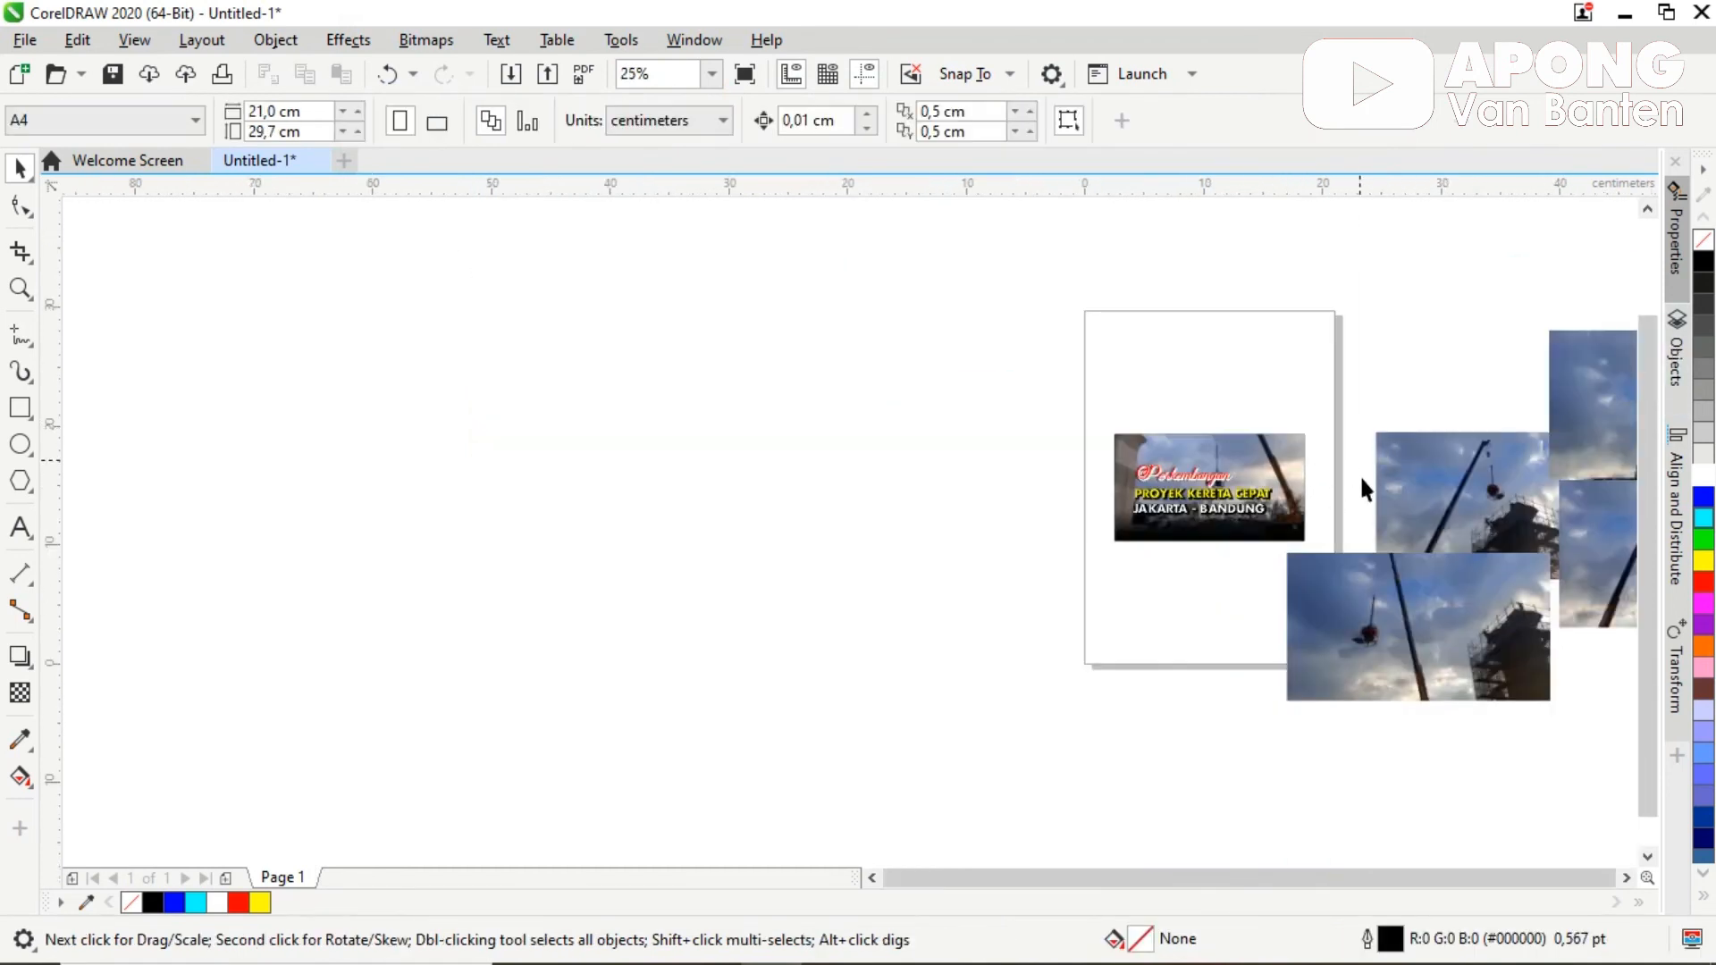
{"action": "key", "text": "F4"}
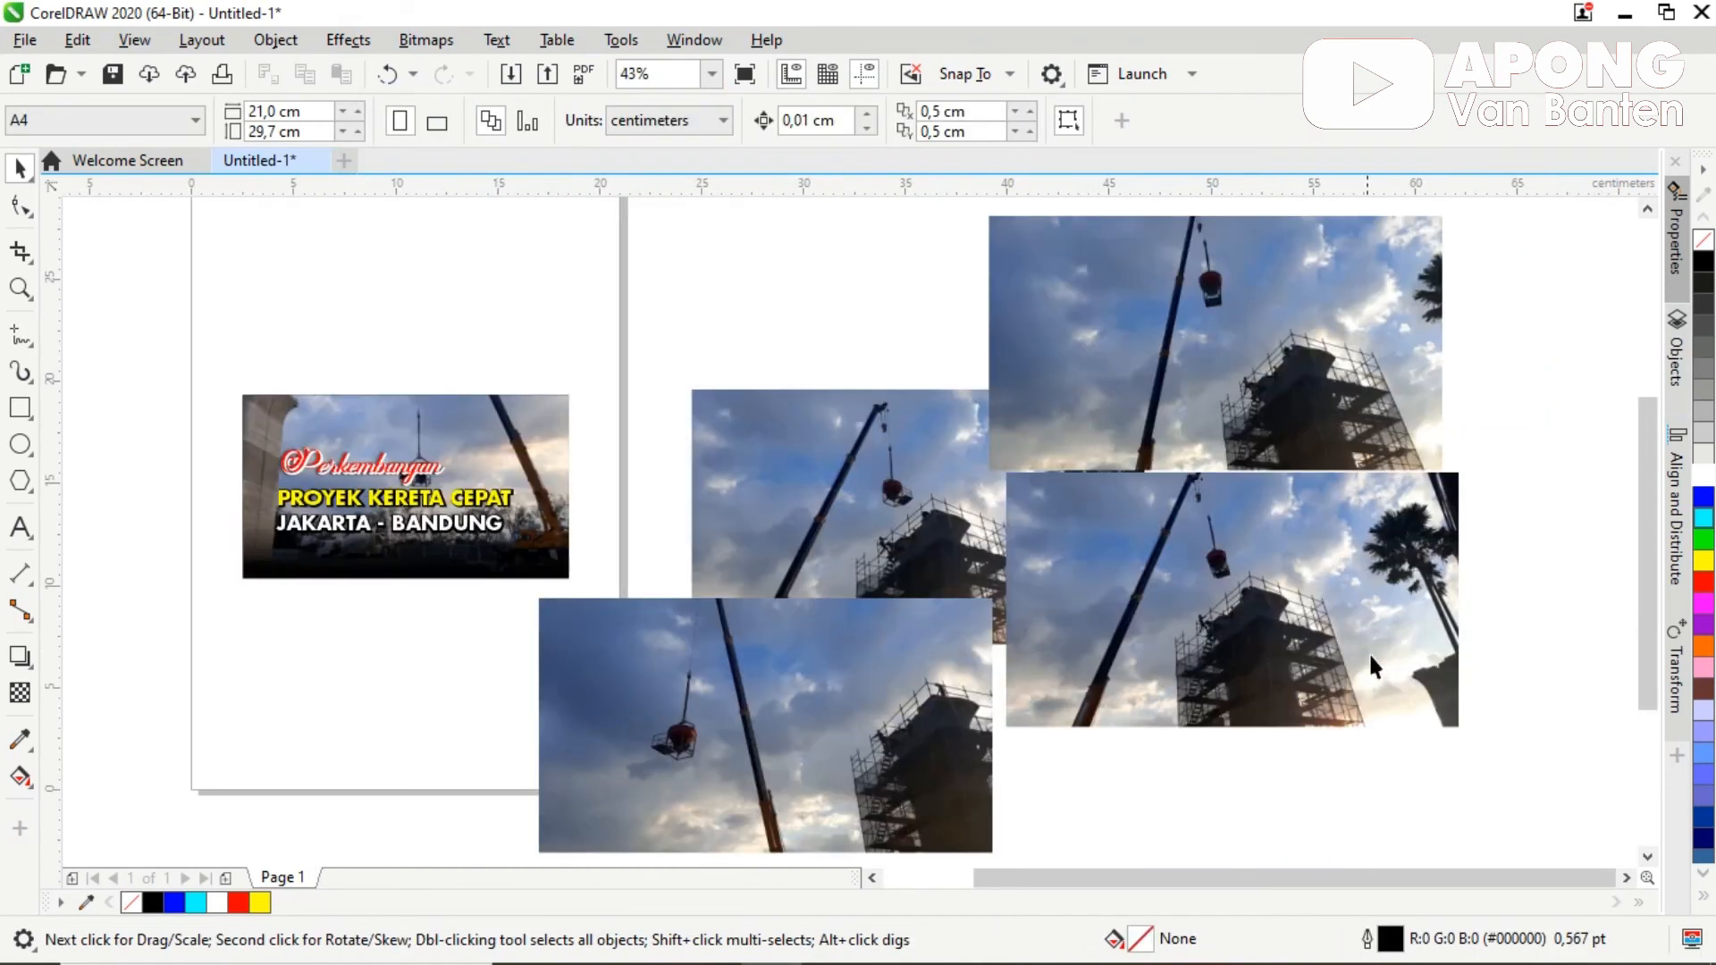
{"action": "scroll", "coordinate": [1347, 617], "scroll_direction": "down", "scroll_amount": 3}
{"action": "key", "text": "z"}
{"action": "left_click_drag", "start_coordinate": [809, 420], "coordinate": [1510, 796]}
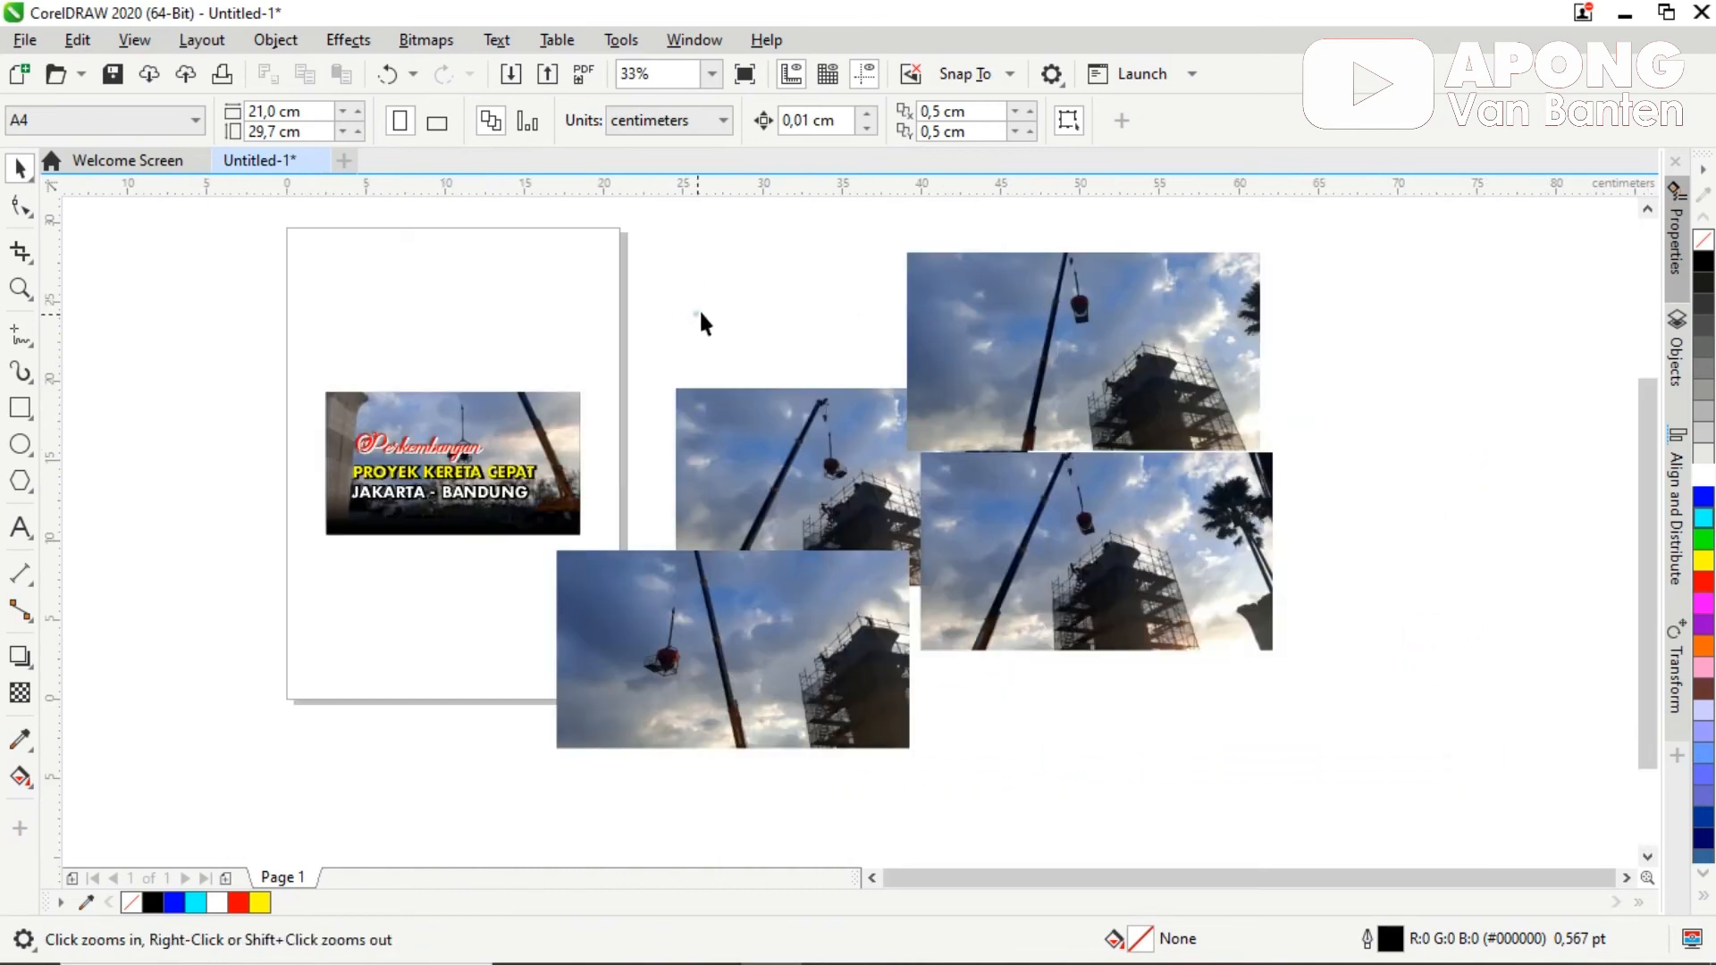
{"action": "key", "text": "space"}
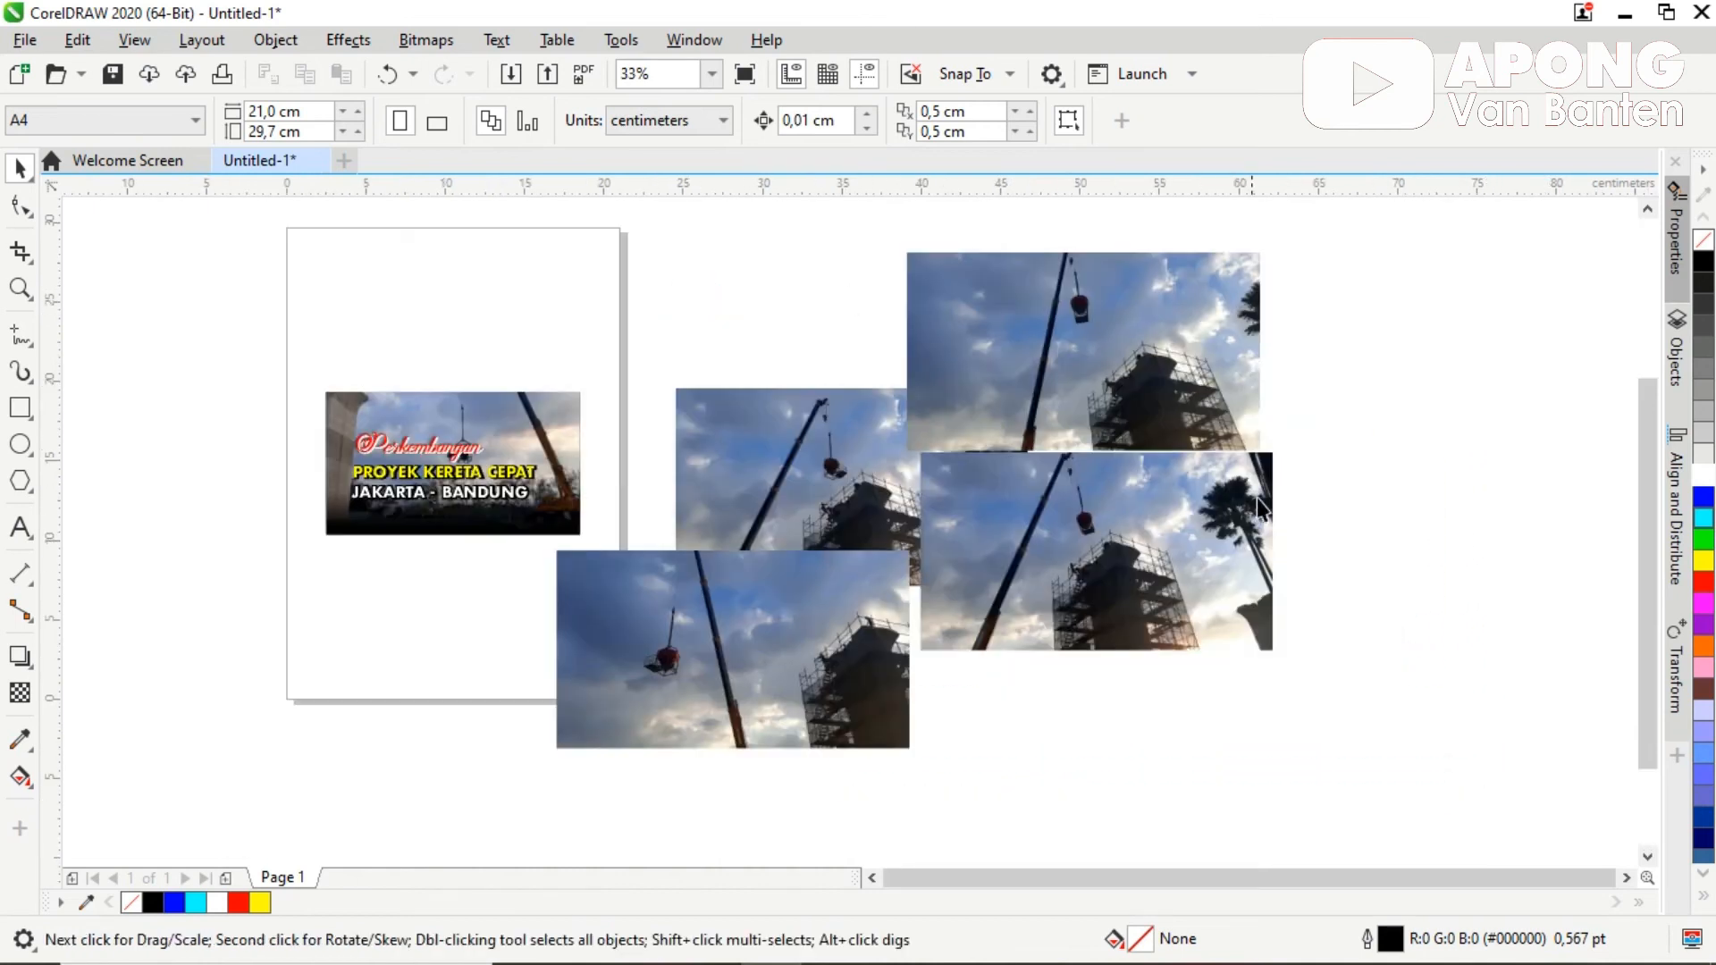
{"action": "left_click", "coordinate": [776, 447]}
{"action": "left_click_drag", "start_coordinate": [1153, 377], "coordinate": [1371, 346]}
{"action": "left_click_drag", "start_coordinate": [1108, 603], "coordinate": [1323, 592]}
{"action": "left_click_drag", "start_coordinate": [882, 473], "coordinate": [858, 377]}
{"action": "left_click_drag", "start_coordinate": [690, 662], "coordinate": [798, 634]}
{"action": "left_click", "coordinate": [1231, 386]}
{"action": "left_click", "coordinate": [1200, 755]}
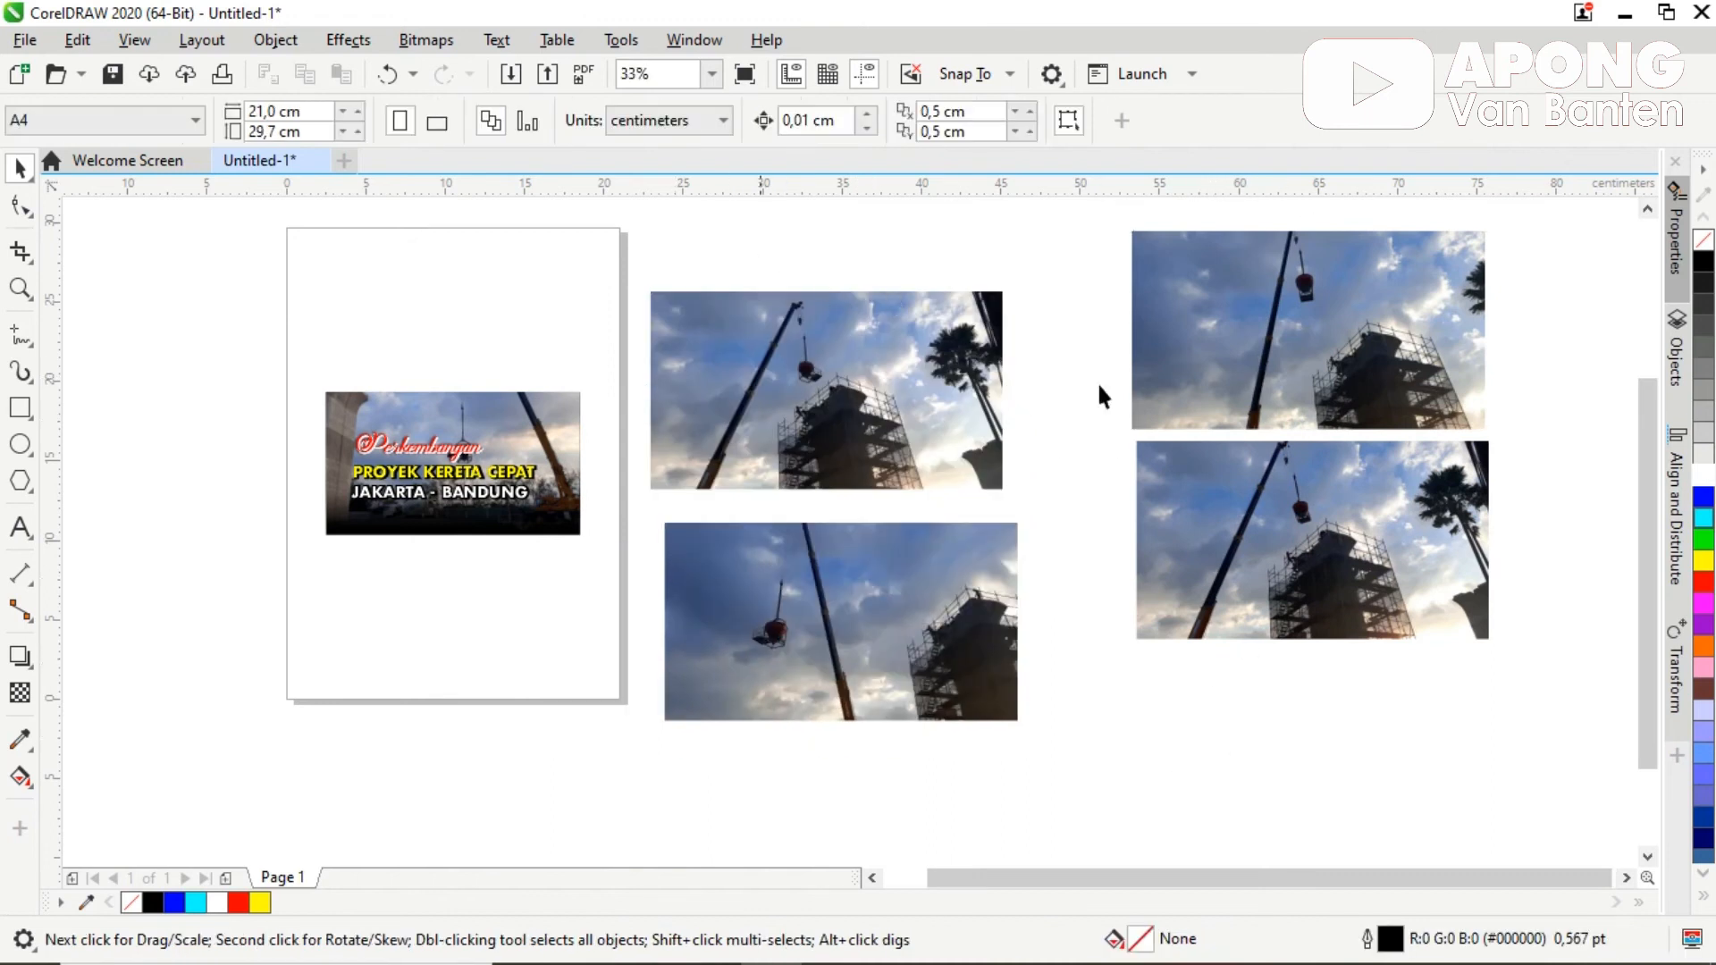
Step: PowerClip the two snapshots nearest the page inside the 16 × 9 cm thumbnail frame
{"action": "left_click", "coordinate": [748, 431]}
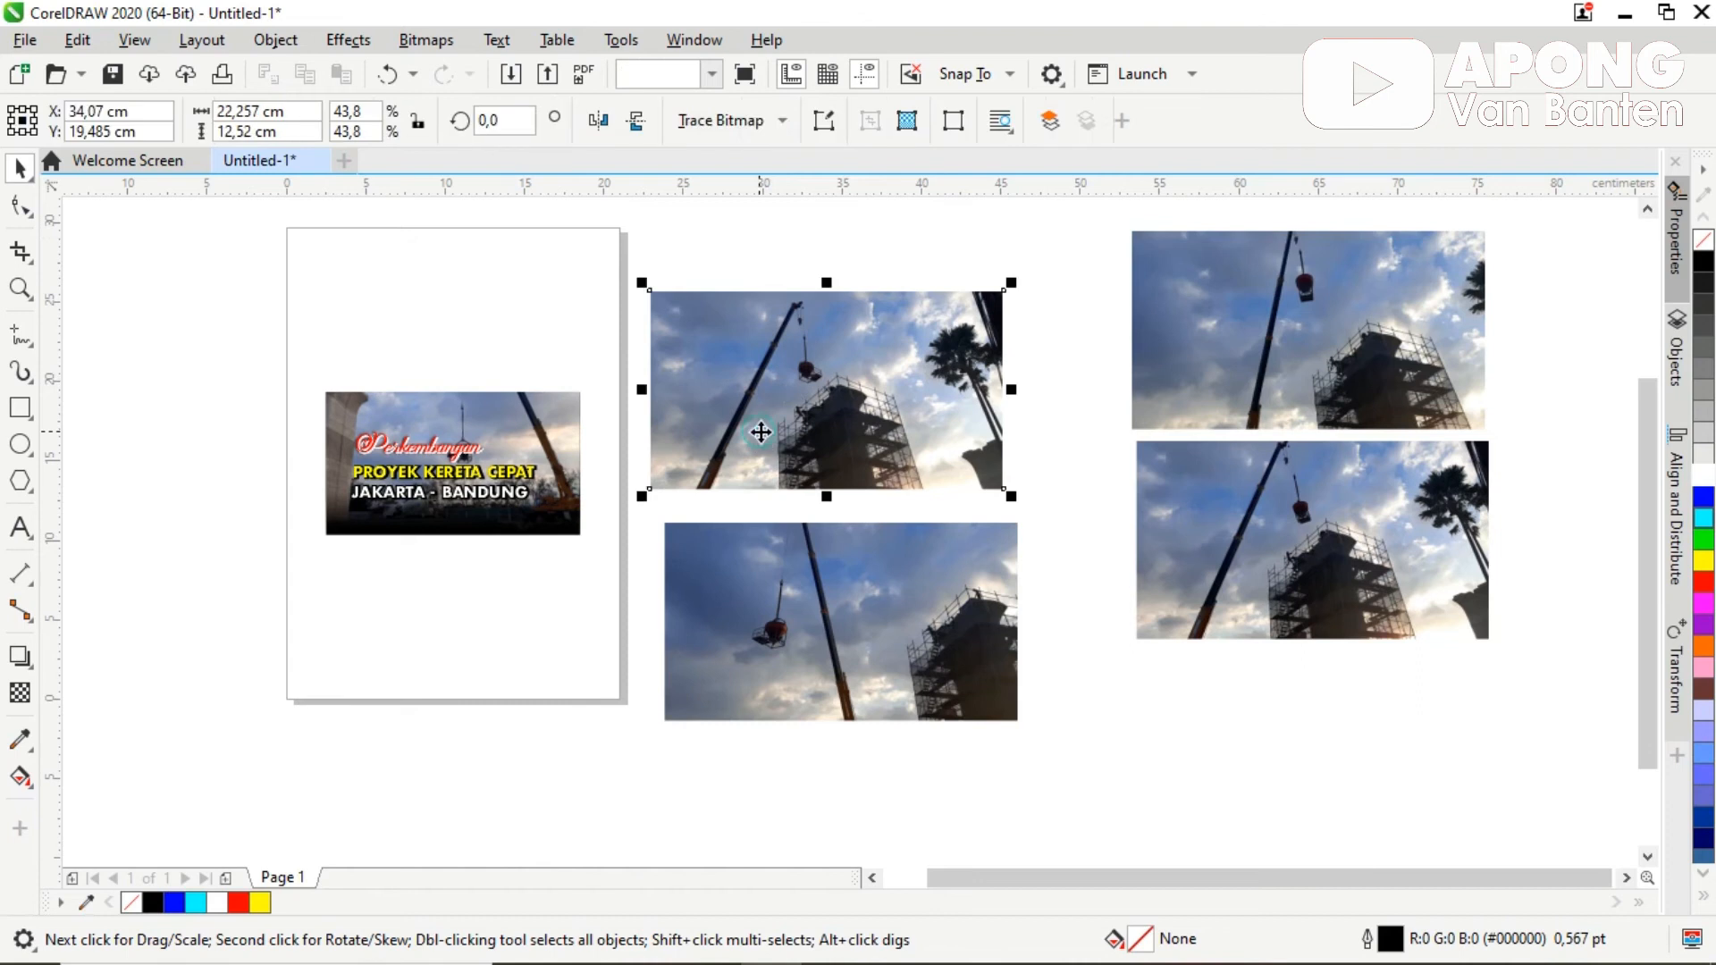
{"action": "left_click", "coordinate": [881, 630], "text": "shift"}
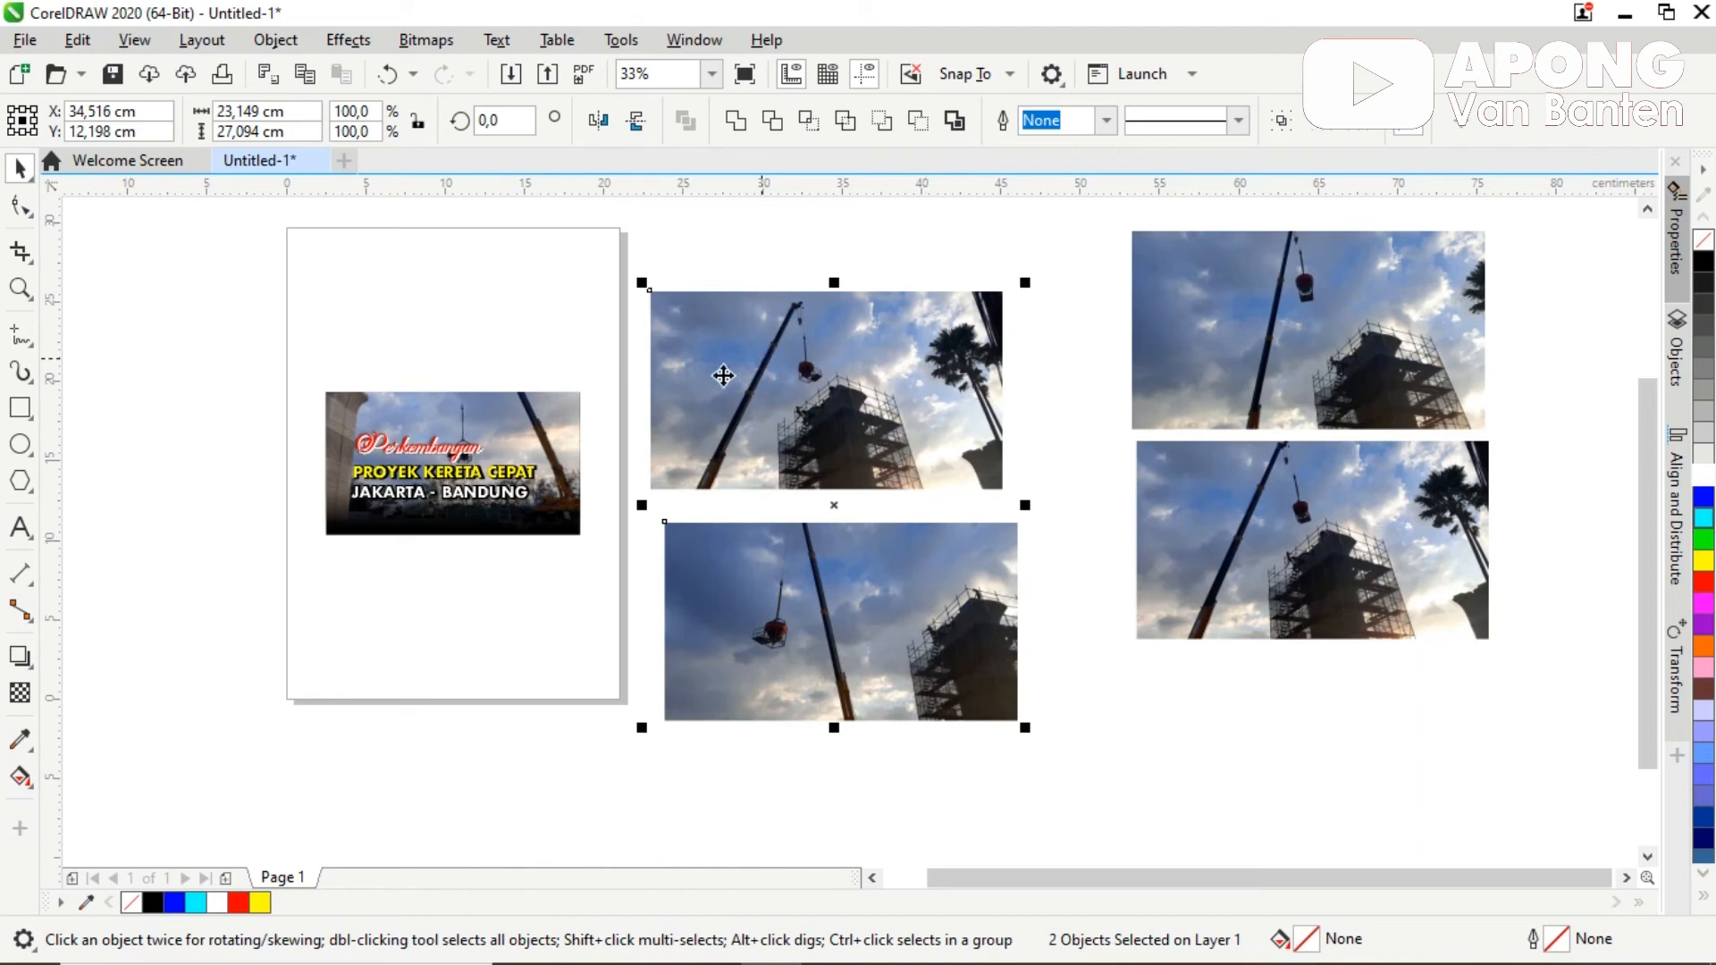
{"action": "right_click", "coordinate": [911, 358]}
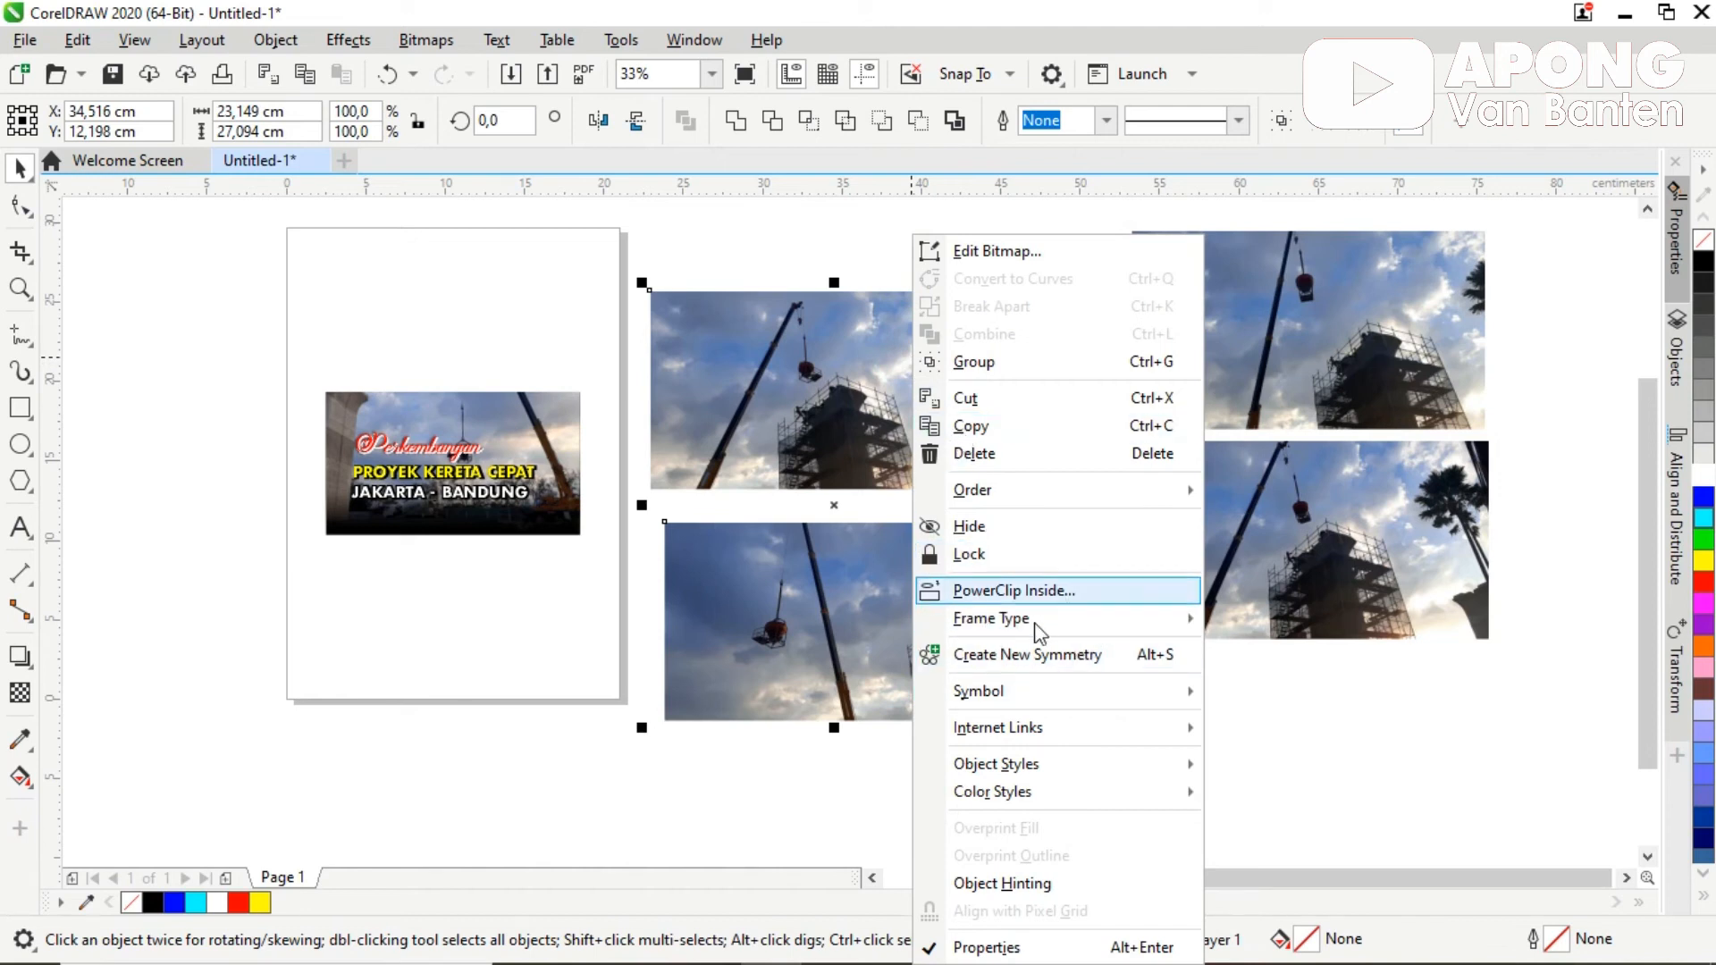
{"action": "left_click", "coordinate": [1065, 596]}
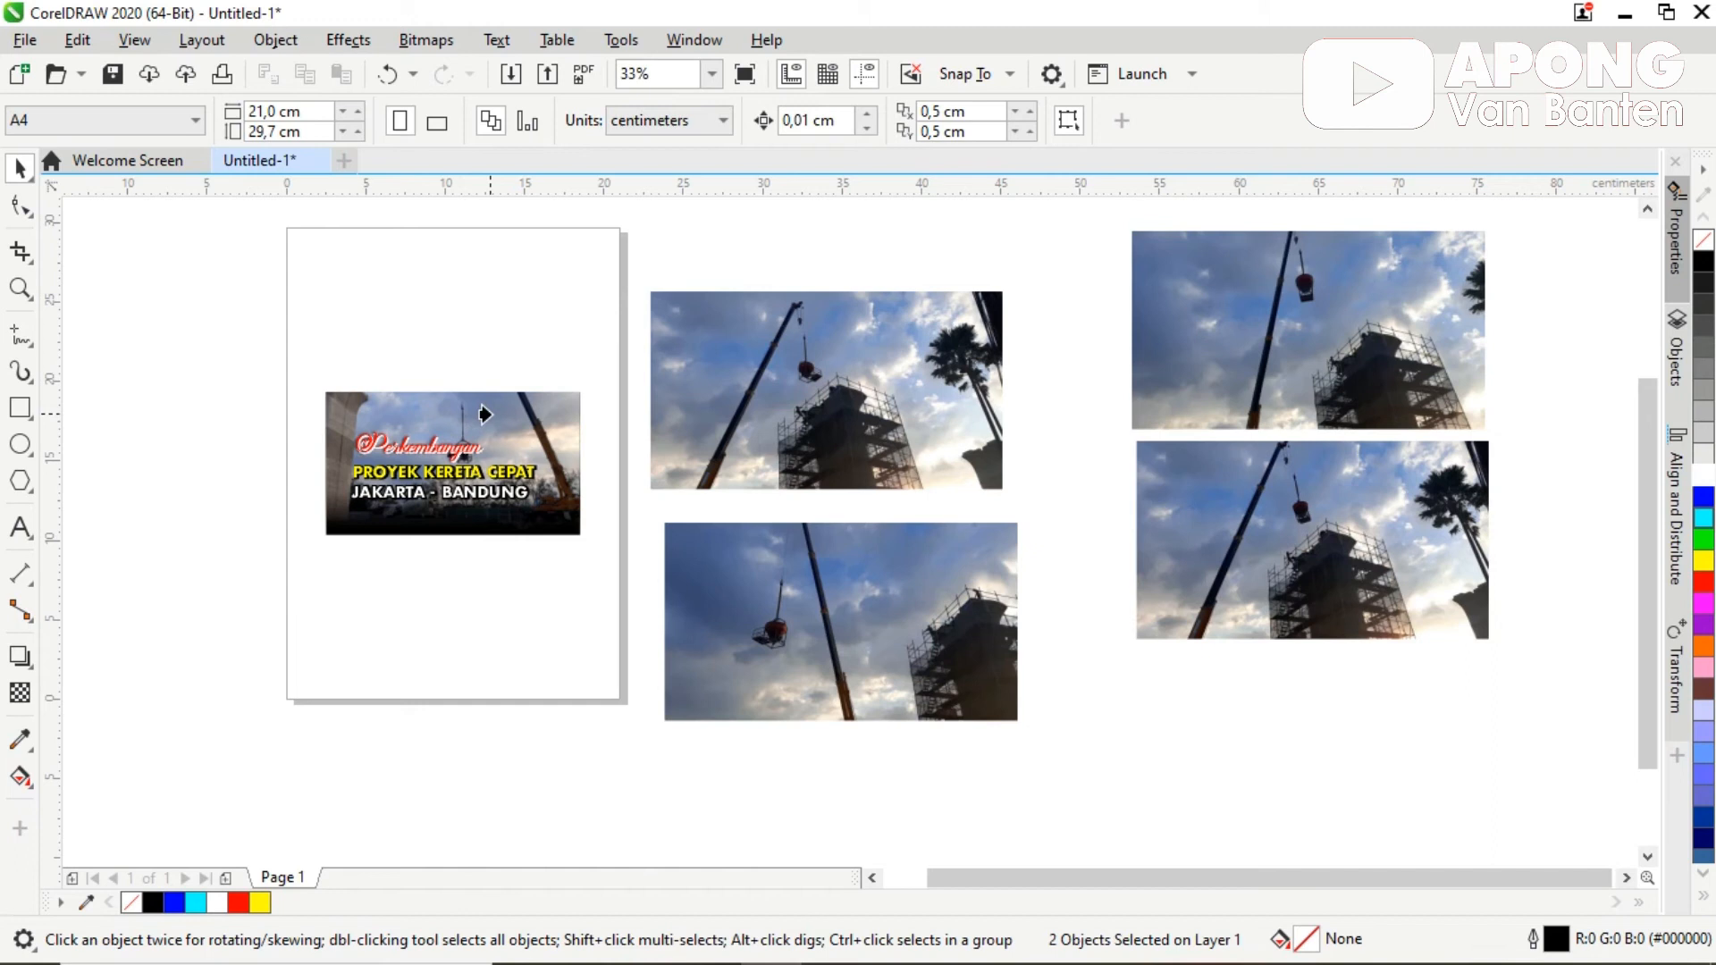
{"action": "left_click", "coordinate": [483, 414]}
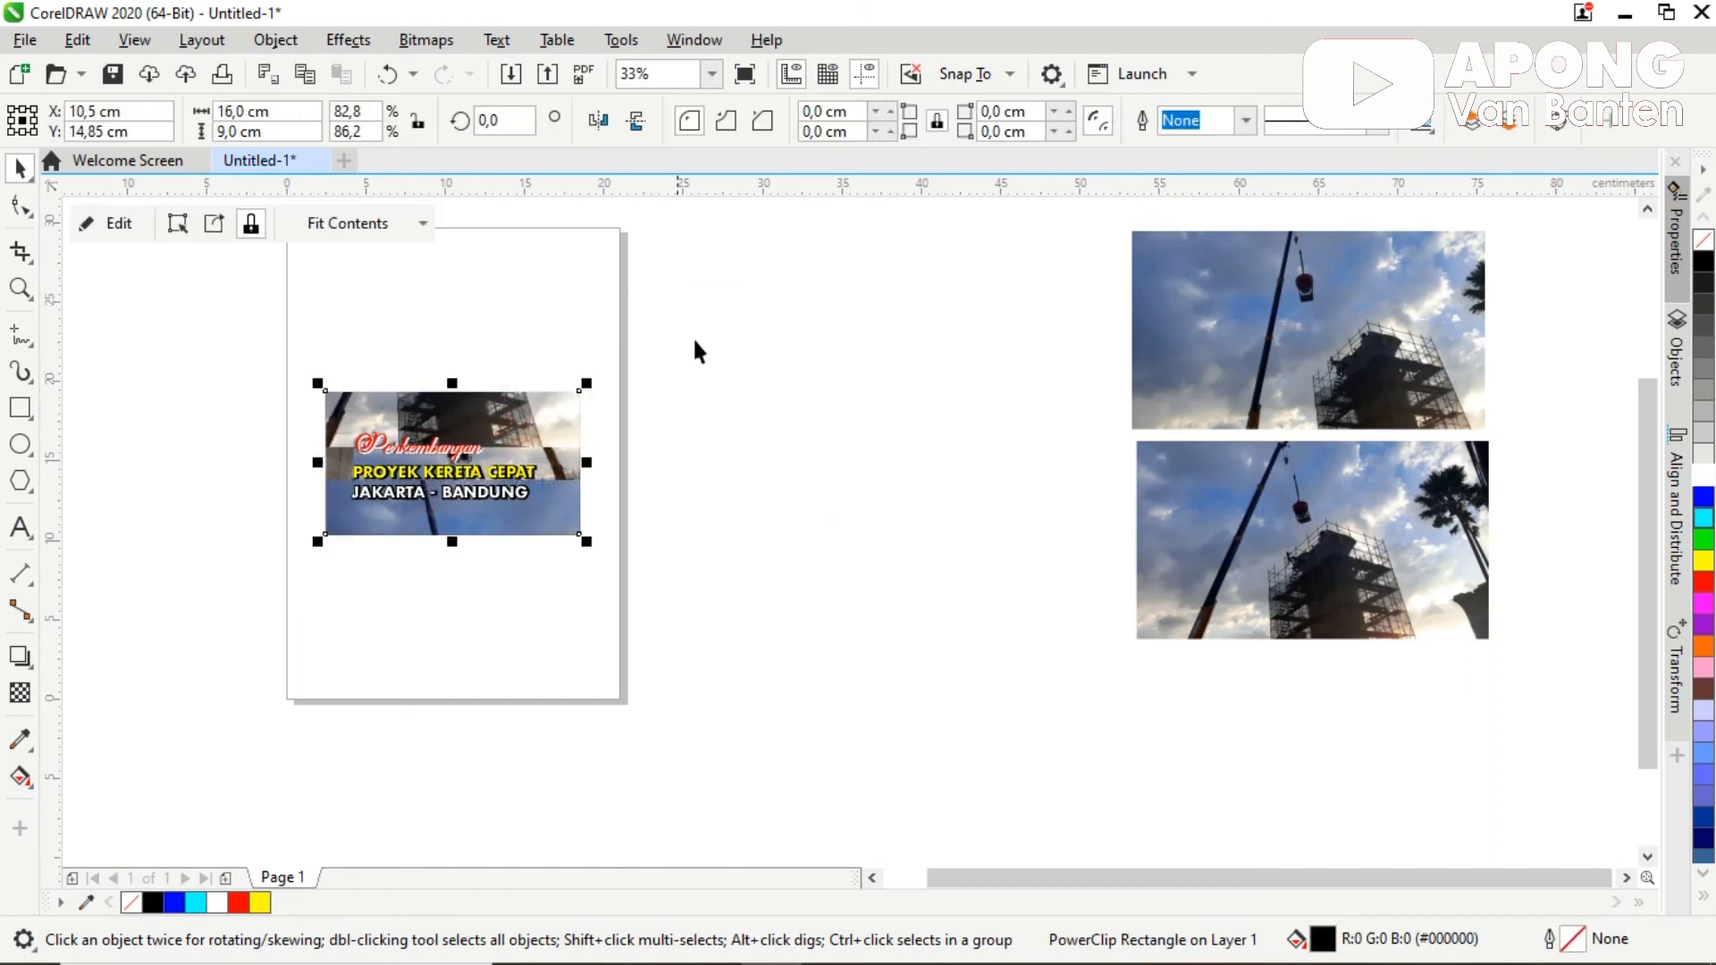
Step: Open the contents of the thumbnail's PowerClip frame for editing
{"action": "left_click", "coordinate": [728, 345]}
{"action": "left_click", "coordinate": [465, 424]}
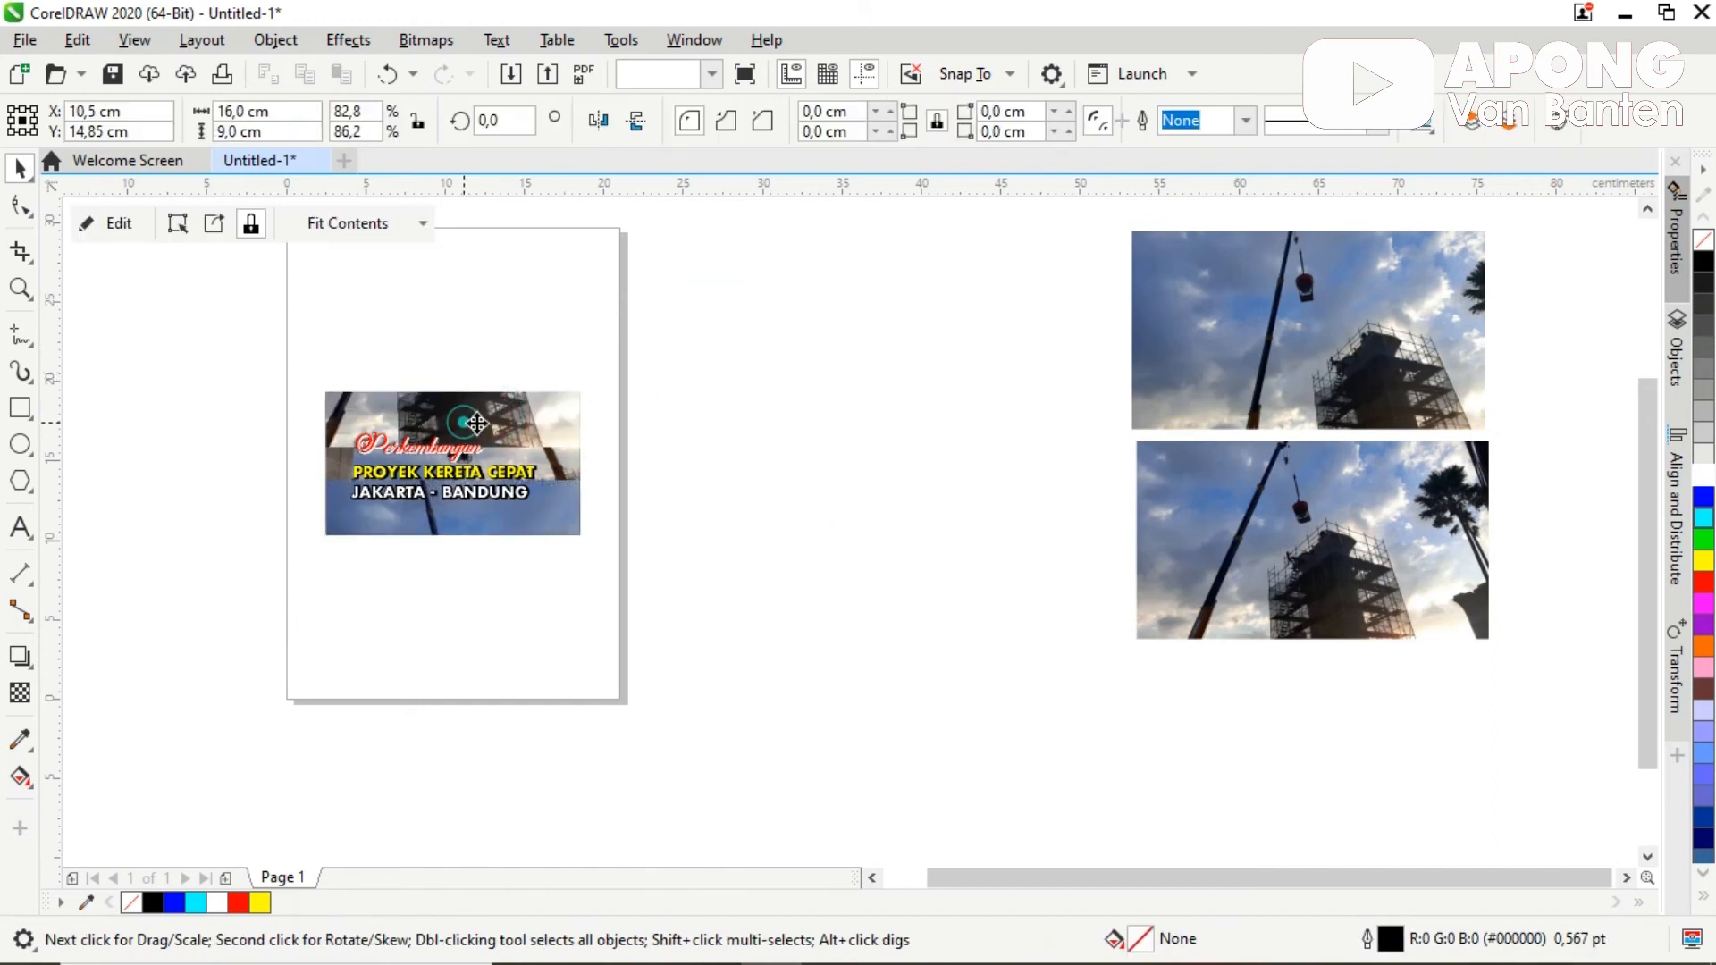
{"action": "key", "text": "z"}
{"action": "left_click_drag", "start_coordinate": [276, 333], "coordinate": [900, 563]}
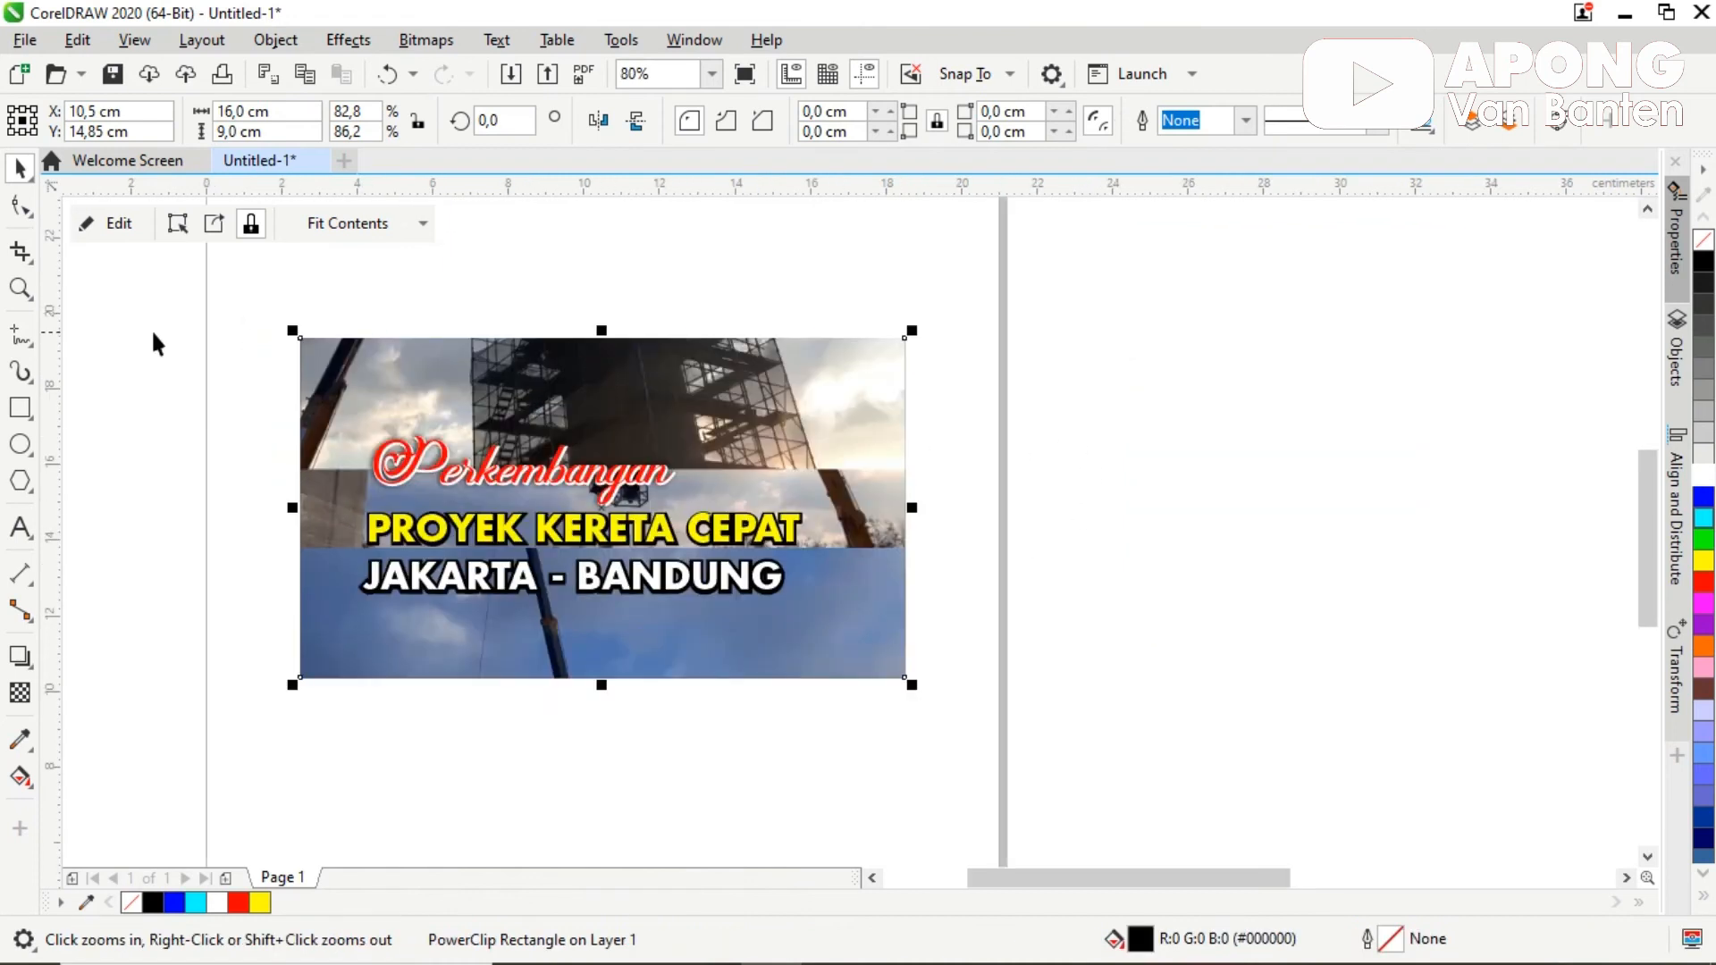
{"action": "left_click", "coordinate": [121, 227]}
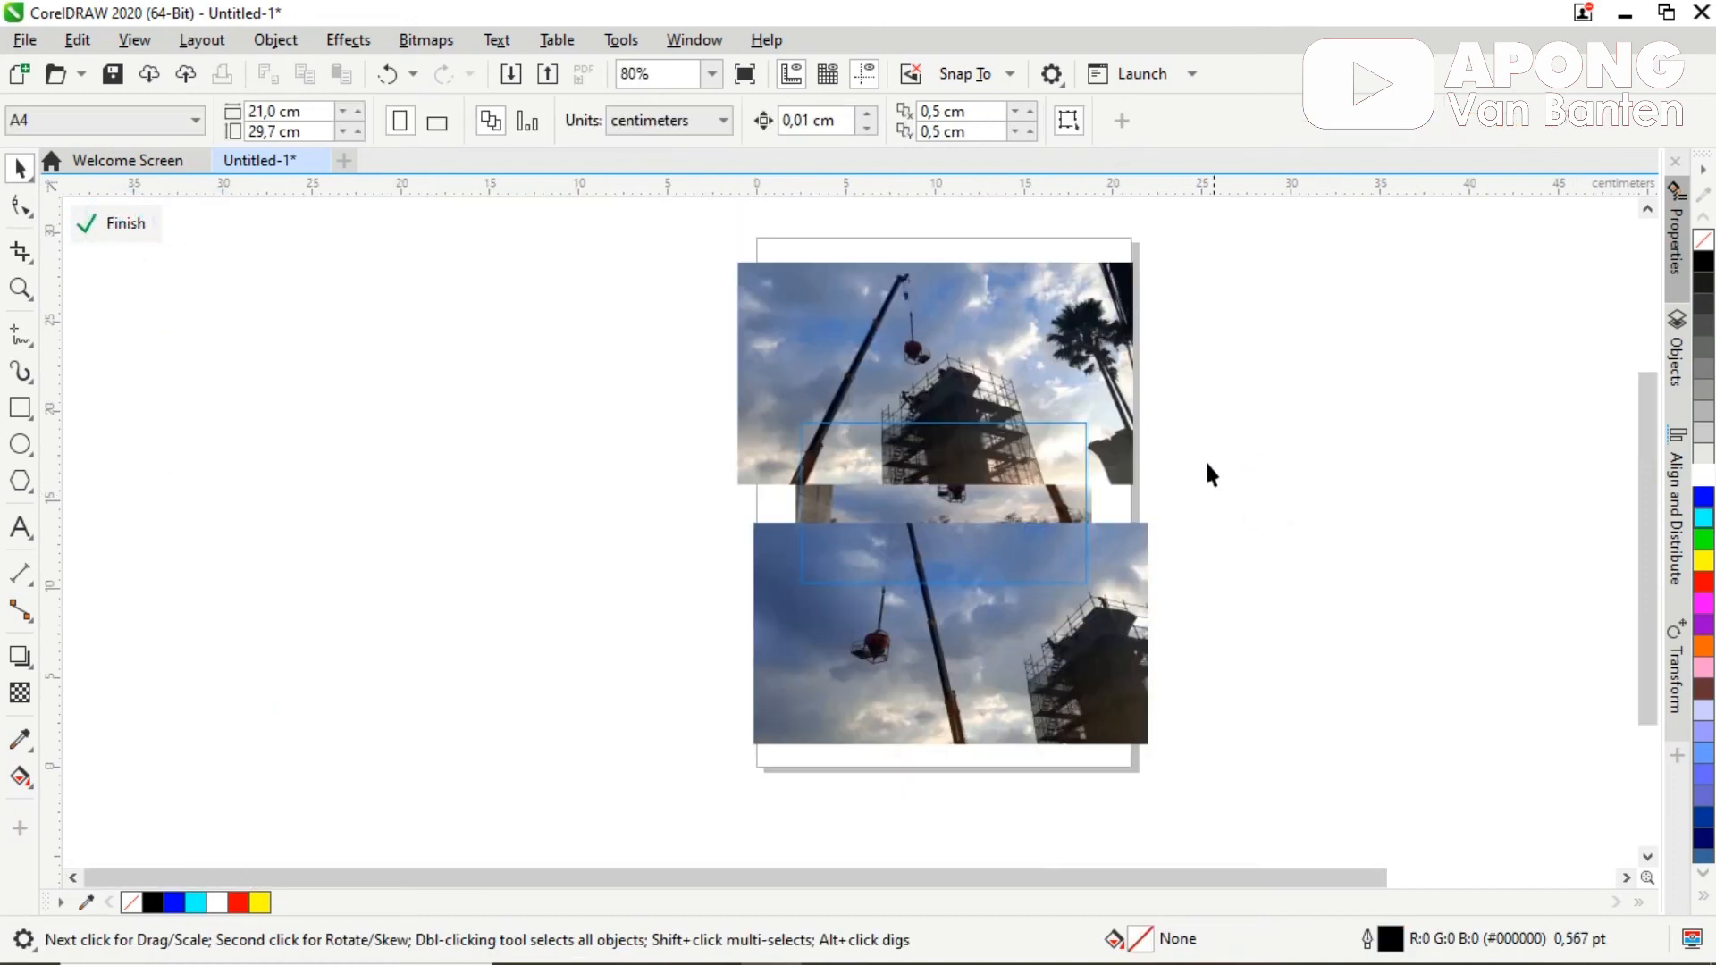
Step: Move the two added snapshots aside and delete the old construction image from the PowerClip contents
{"action": "key", "text": "z"}
{"action": "left_click_drag", "start_coordinate": [649, 267], "coordinate": [1379, 727]}
{"action": "left_click", "coordinate": [906, 341]}
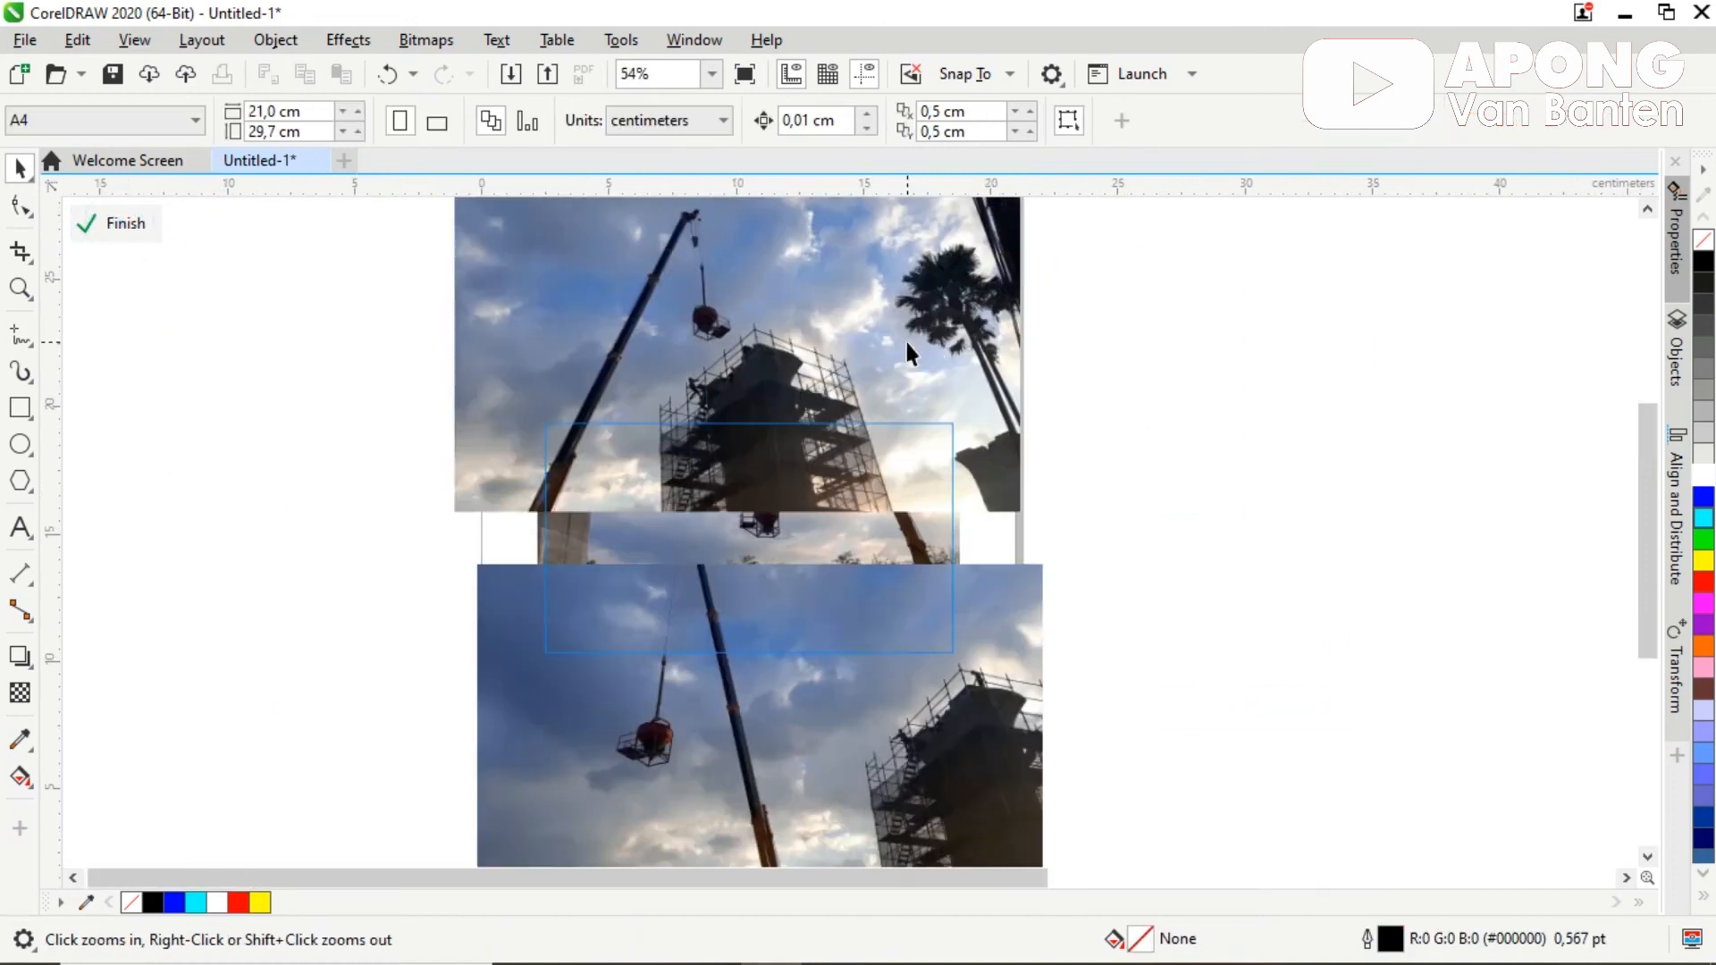
{"action": "key", "text": "space"}
{"action": "left_click_drag", "start_coordinate": [969, 755], "coordinate": [1438, 672]}
{"action": "left_click", "coordinate": [769, 529]}
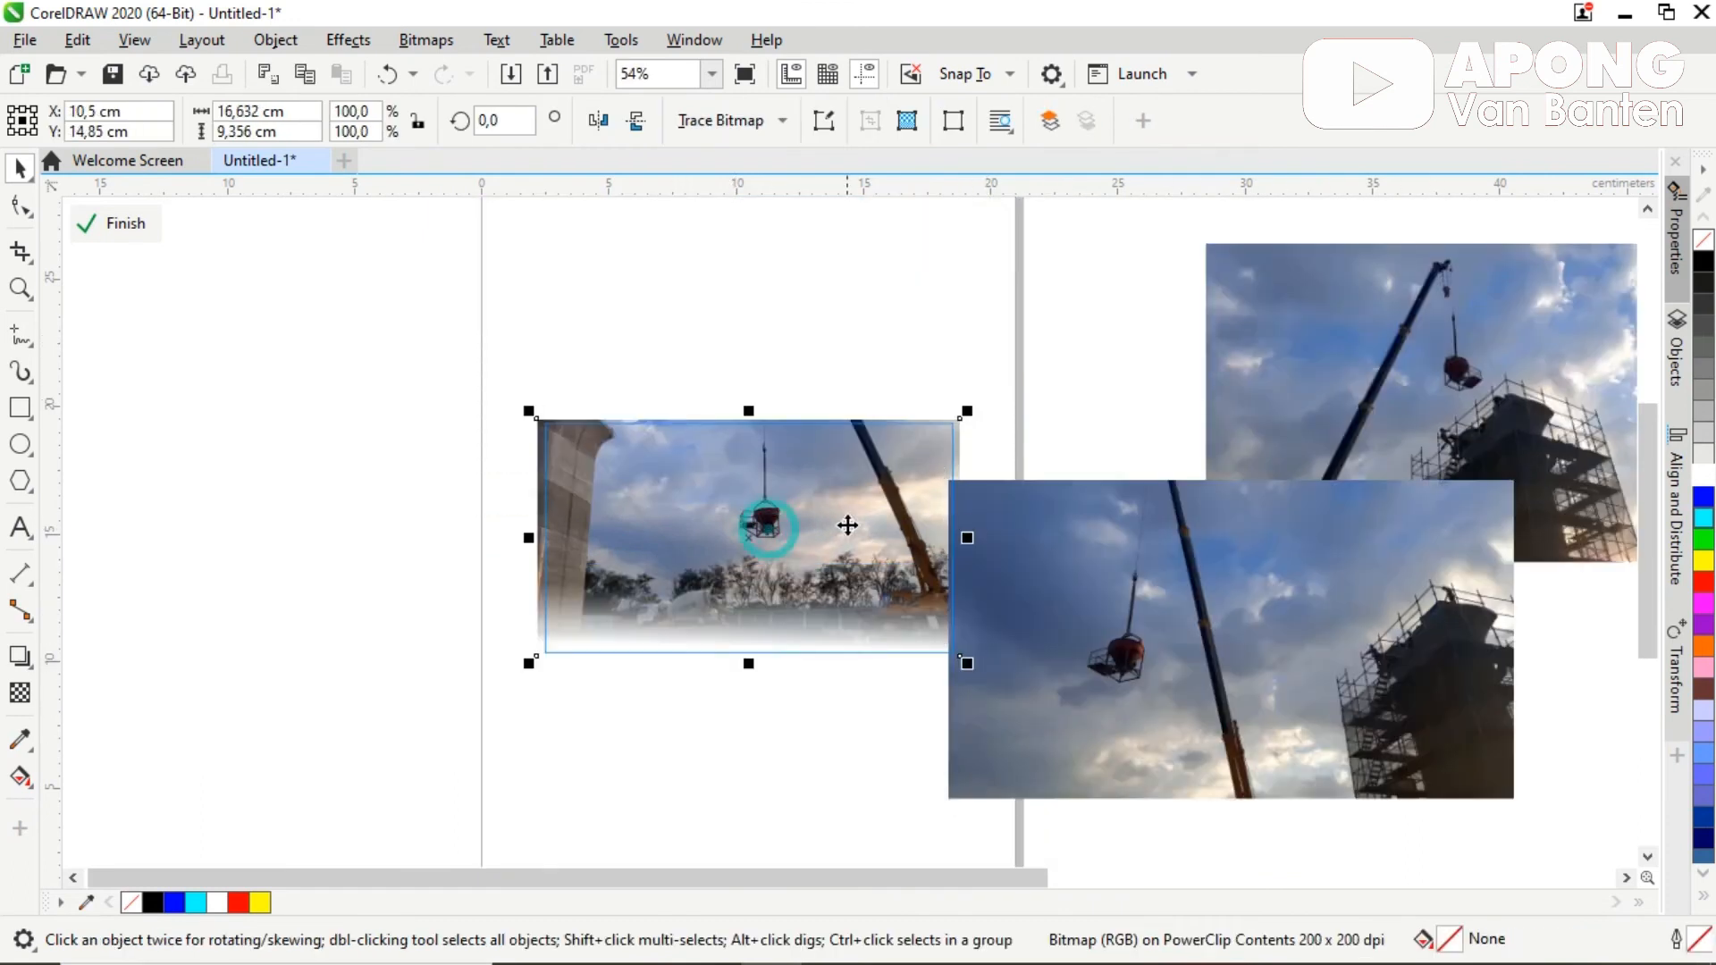
{"action": "key", "text": "Delete"}
Step: Shrink the snapshots to about 11.8 × 6.7 cm and 10.3 × 5.8 cm, overlapping them at the frame's upper-left and lower-right corners
{"action": "left_click_drag", "start_coordinate": [1345, 605], "coordinate": [870, 503]}
{"action": "left_click_drag", "start_coordinate": [1043, 371], "coordinate": [864, 538]}
{"action": "left_click_drag", "start_coordinate": [1514, 338], "coordinate": [967, 428]}
{"action": "left_click_drag", "start_coordinate": [1268, 318], "coordinate": [1071, 471]}
{"action": "left_click_drag", "start_coordinate": [820, 541], "coordinate": [670, 486]}
{"action": "left_click_drag", "start_coordinate": [647, 611], "coordinate": [826, 582]}
{"action": "key", "text": "F2"}
{"action": "left_click_drag", "start_coordinate": [486, 383], "coordinate": [1122, 719]}
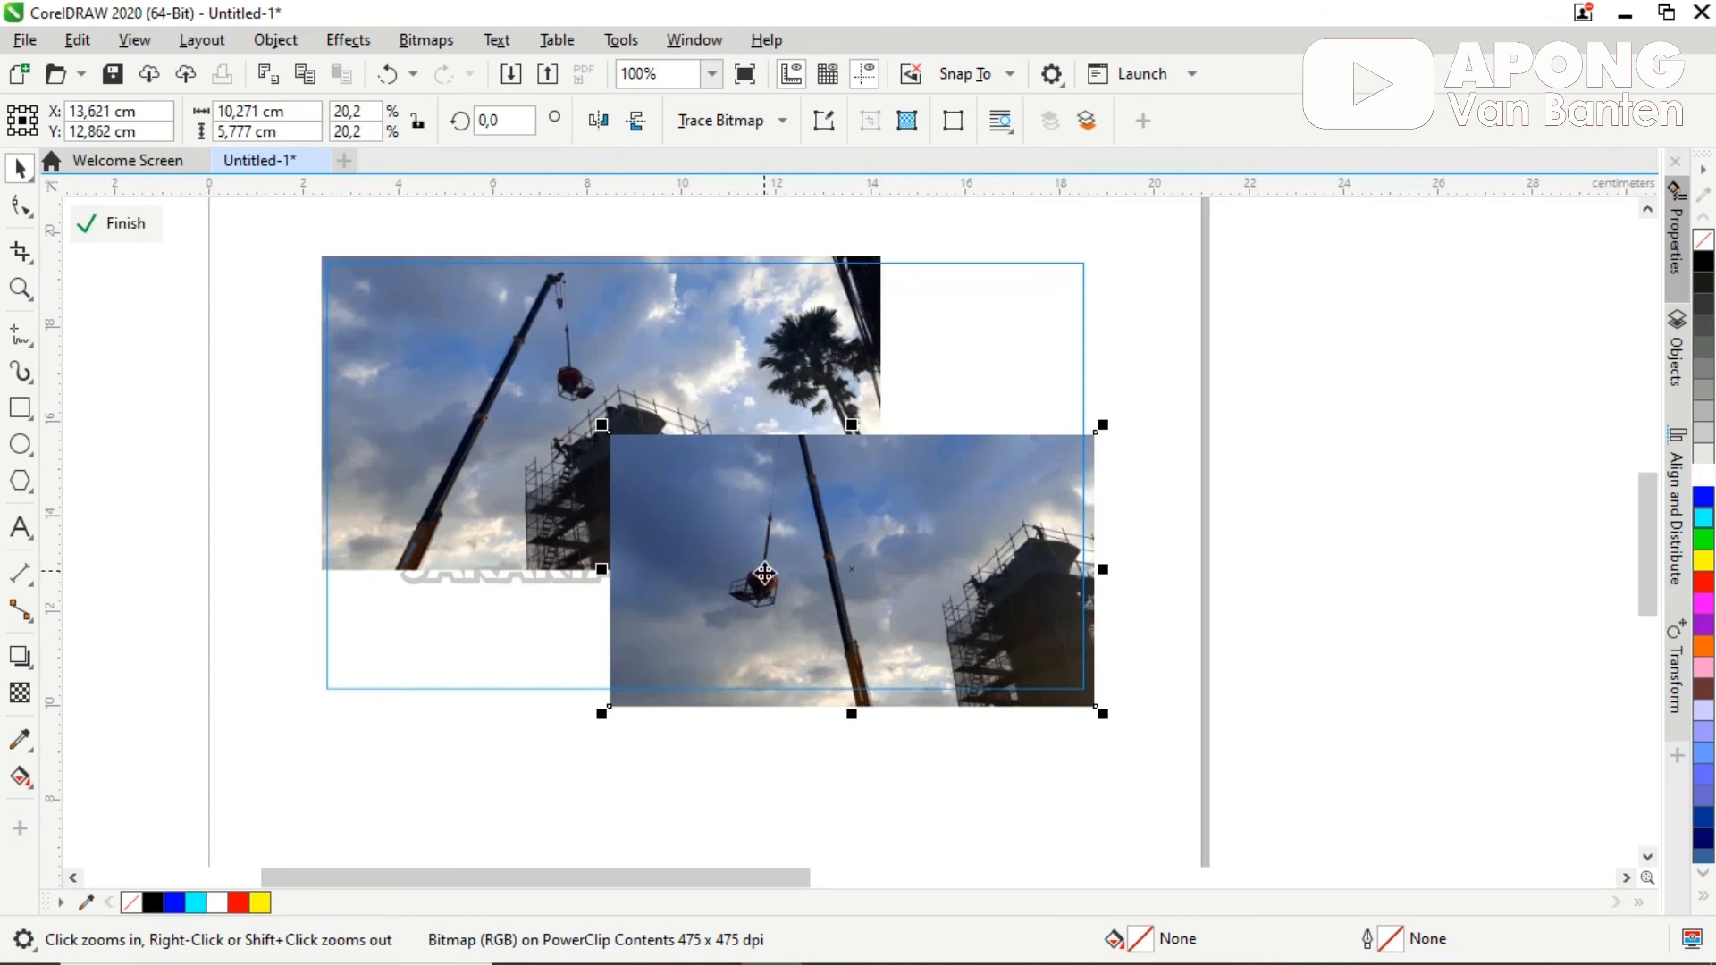
Step: Enlarge the upper-left snapshot to about 14.1 × 7.9 cm and the lower-right one to about 12.6 × 7.1 cm
{"action": "left_click", "coordinate": [804, 298]}
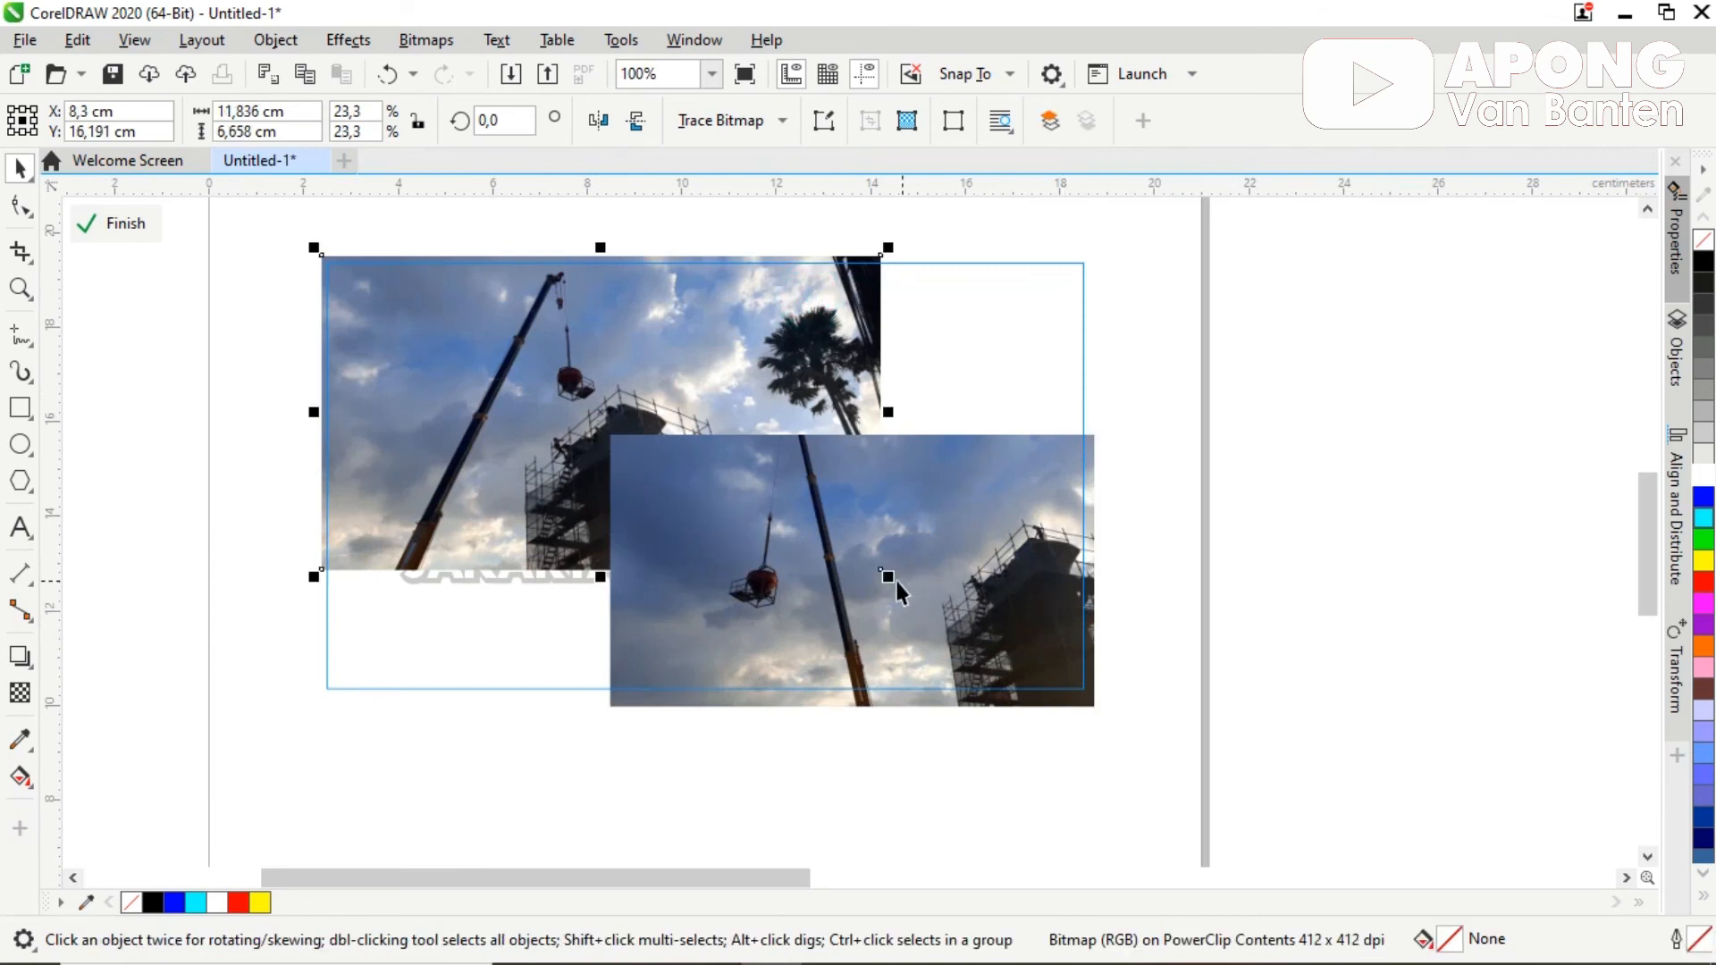
{"action": "left_click_drag", "start_coordinate": [885, 576], "coordinate": [1008, 644]}
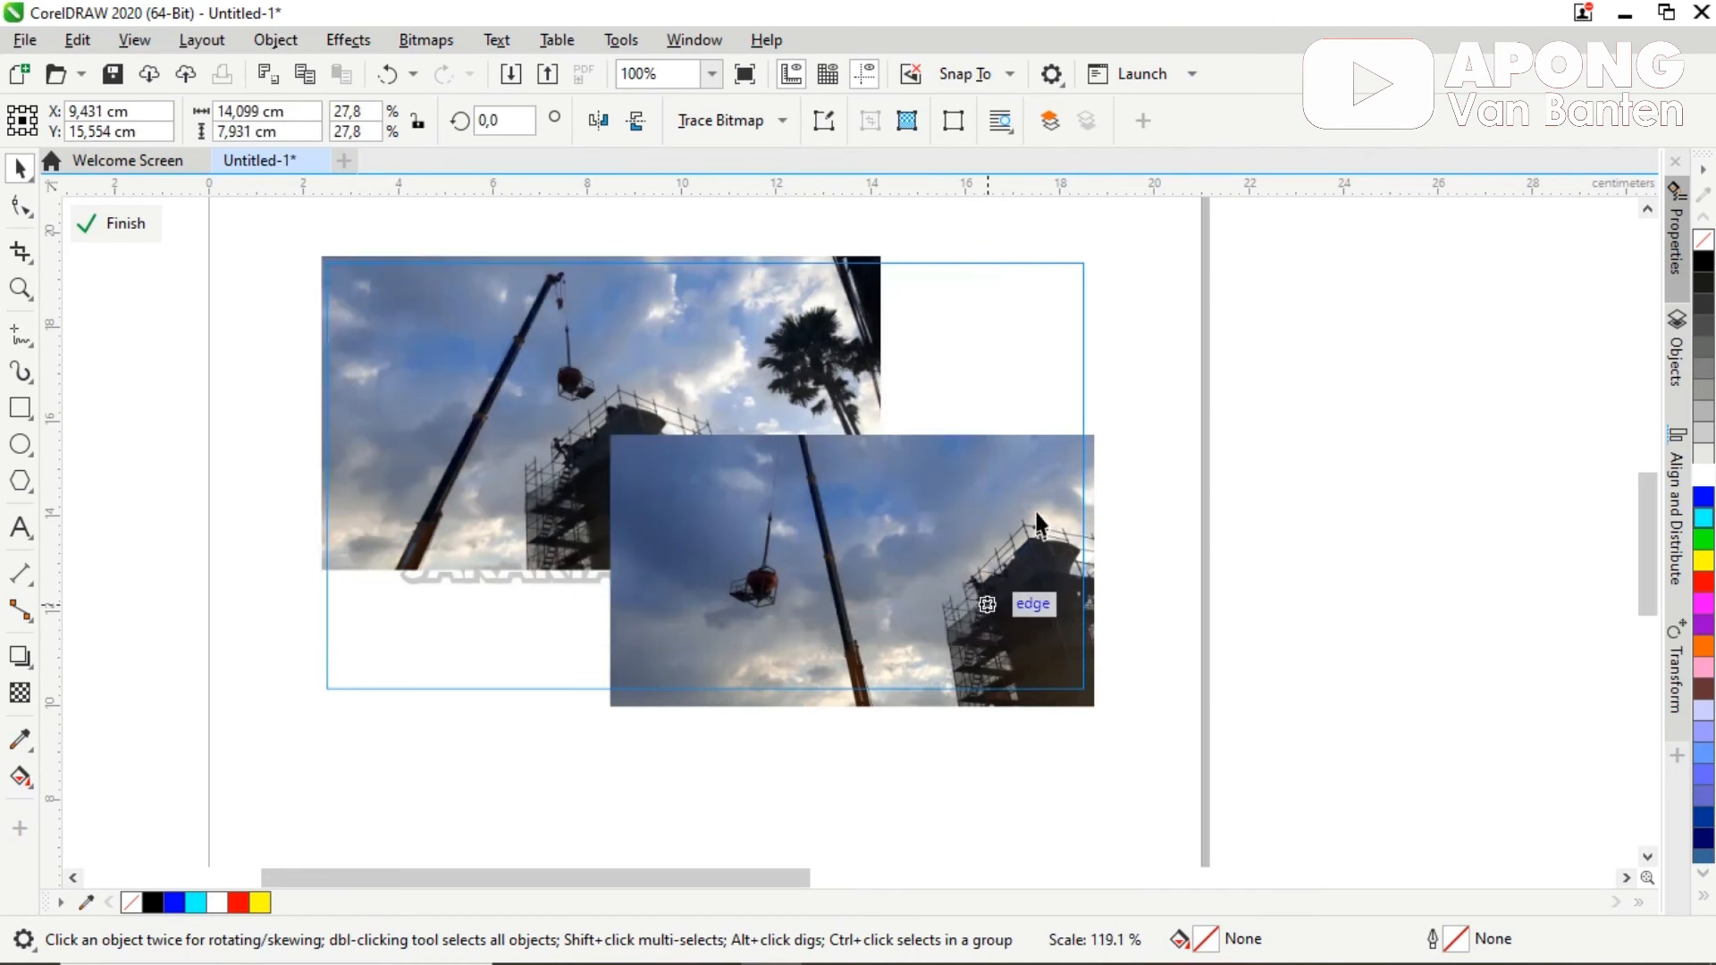
{"action": "left_click", "coordinate": [1039, 488]}
{"action": "left_click_drag", "start_coordinate": [602, 430], "coordinate": [494, 364]}
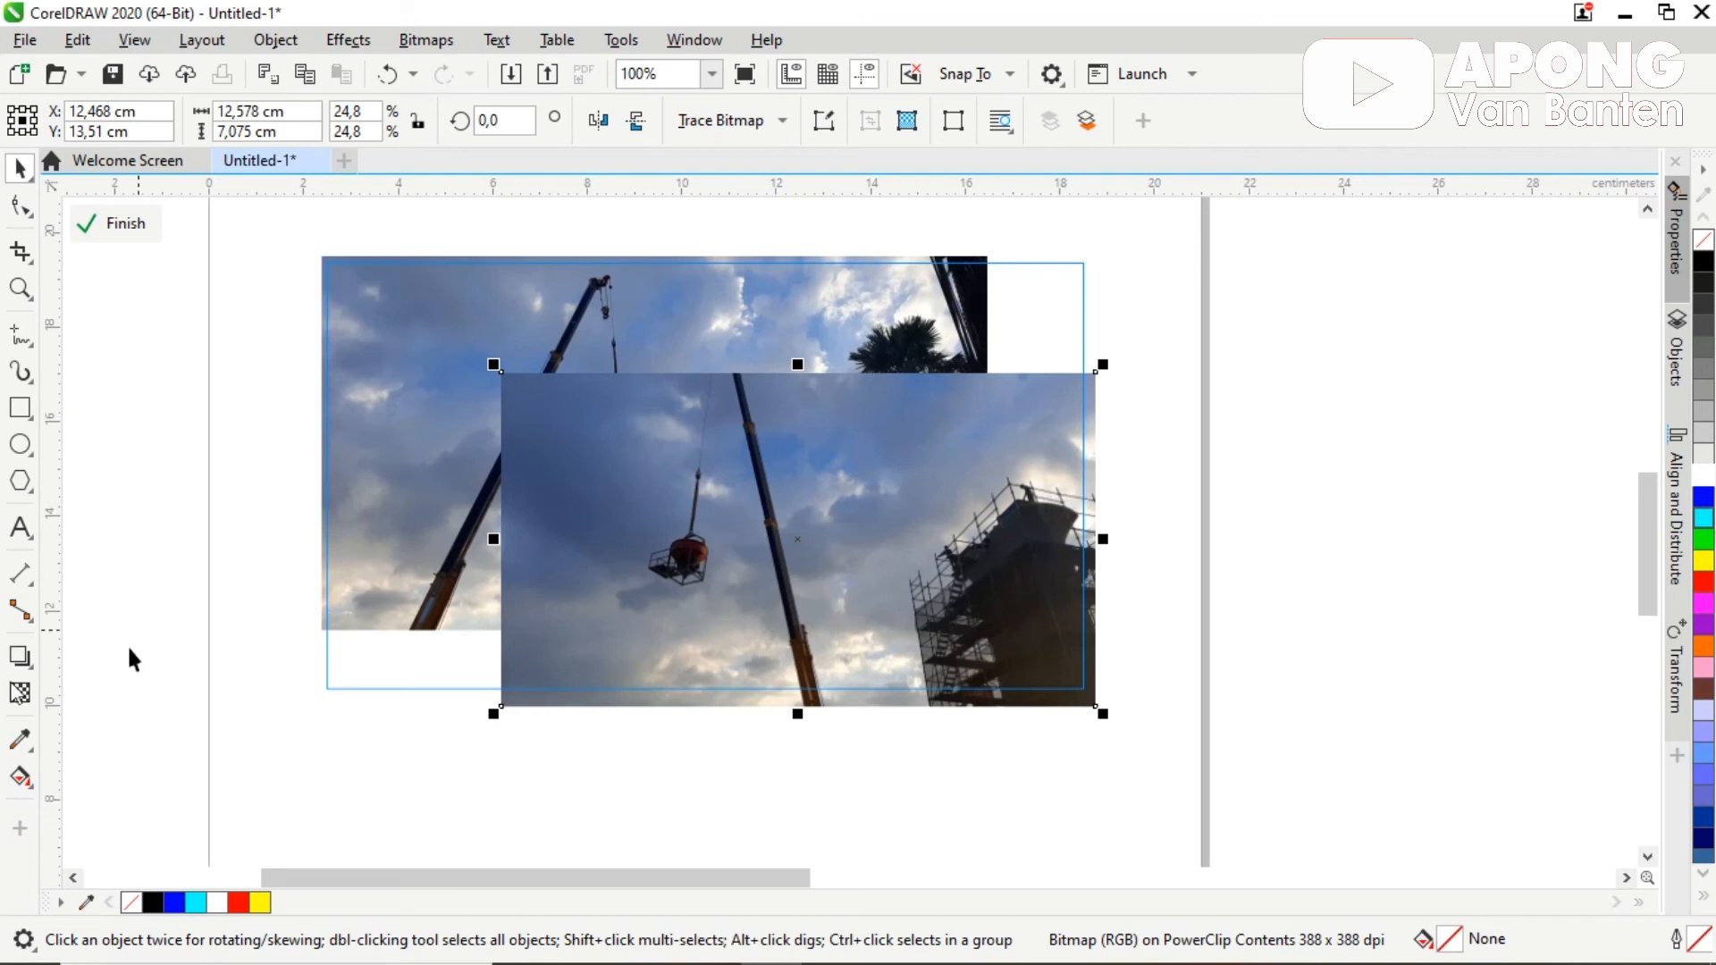
Step: Fade out the upper edge of the lower-right snapshot with a linear fountain transparency and fine-tune the fade
{"action": "left_click", "coordinate": [19, 693]}
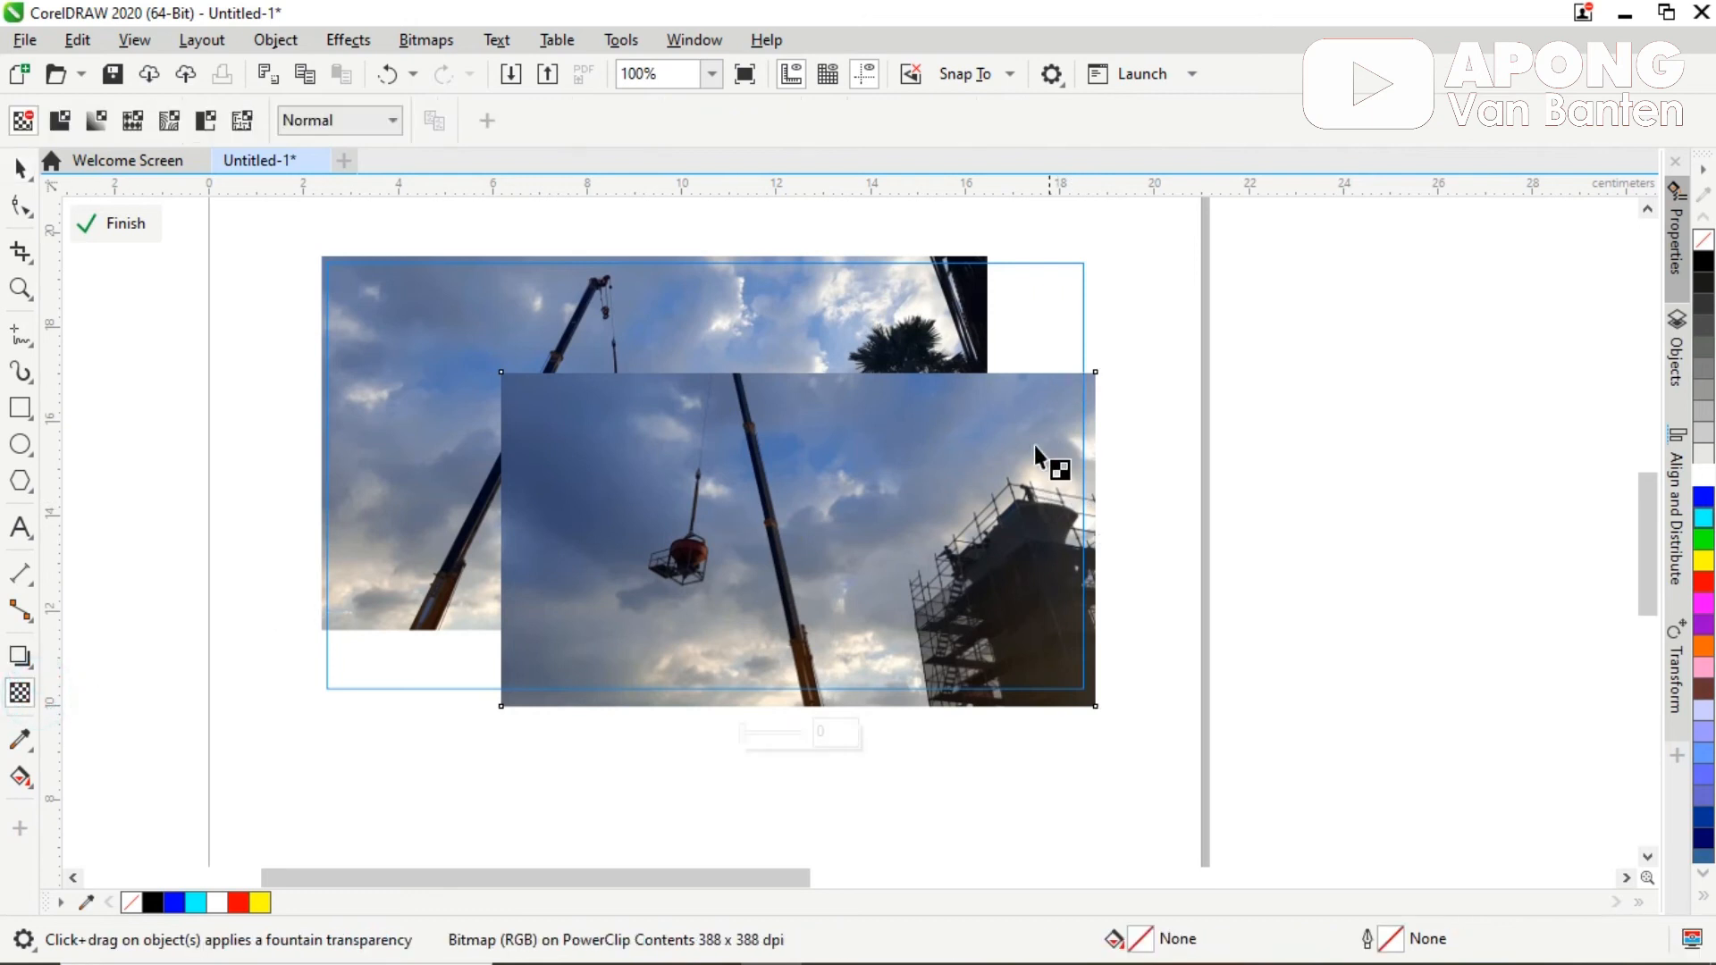
{"action": "left_click_drag", "start_coordinate": [926, 454], "coordinate": [930, 372]}
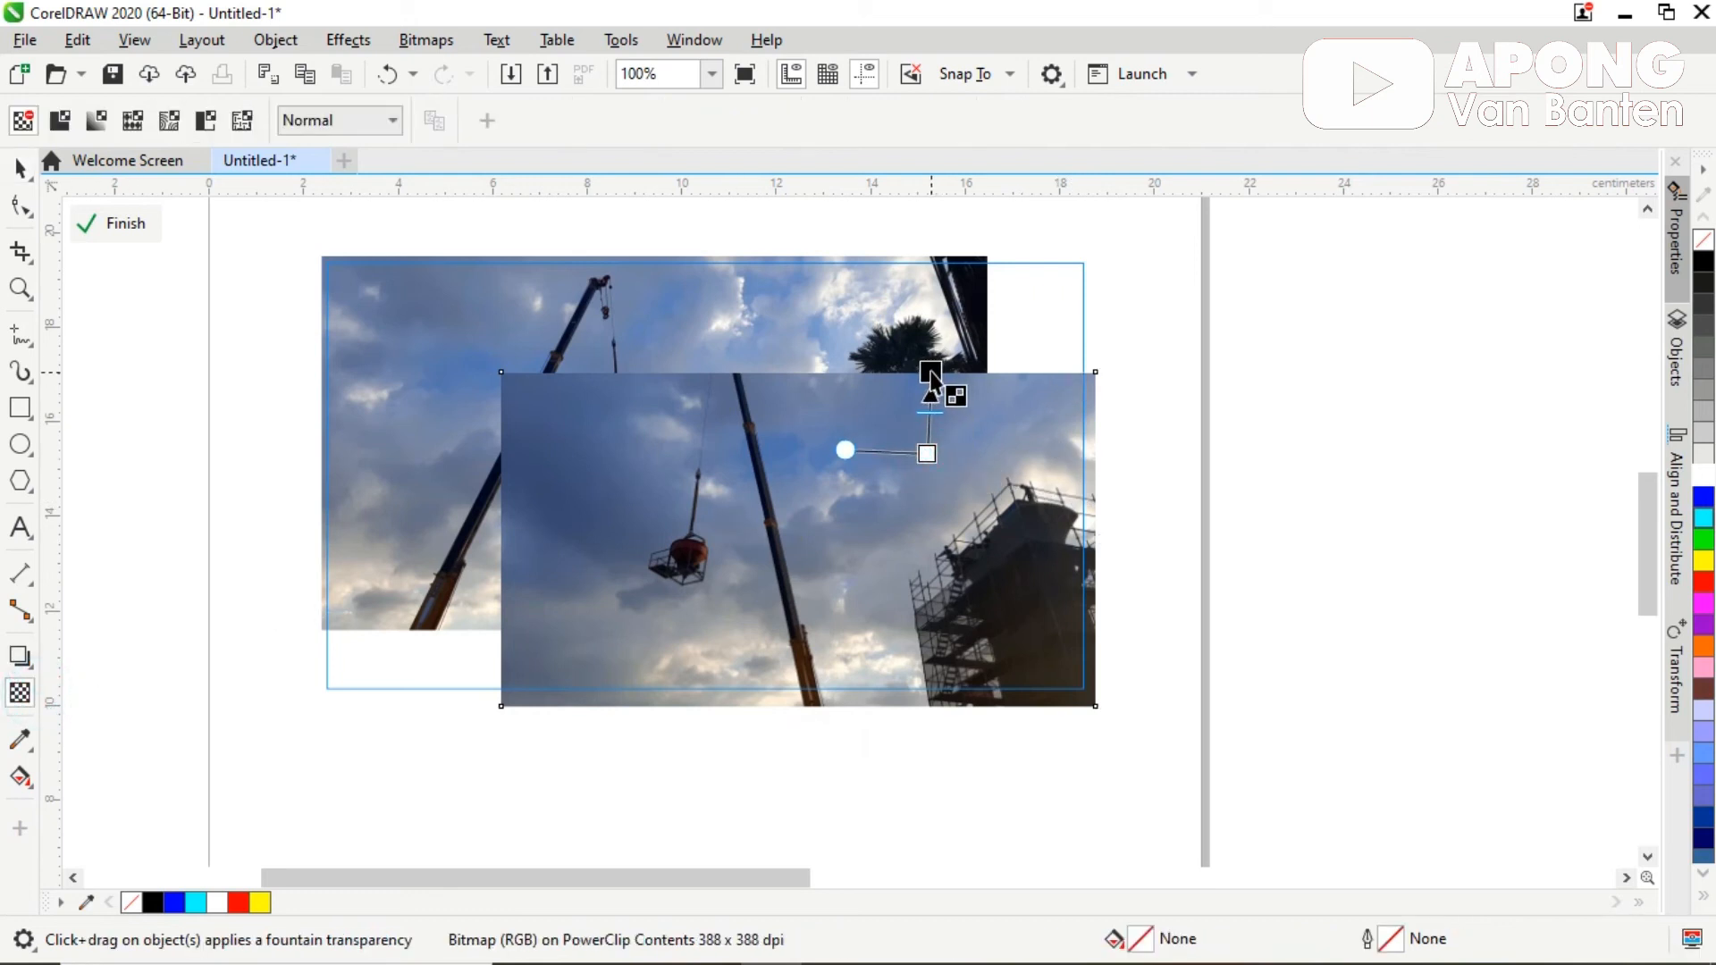
{"action": "key", "text": "space"}
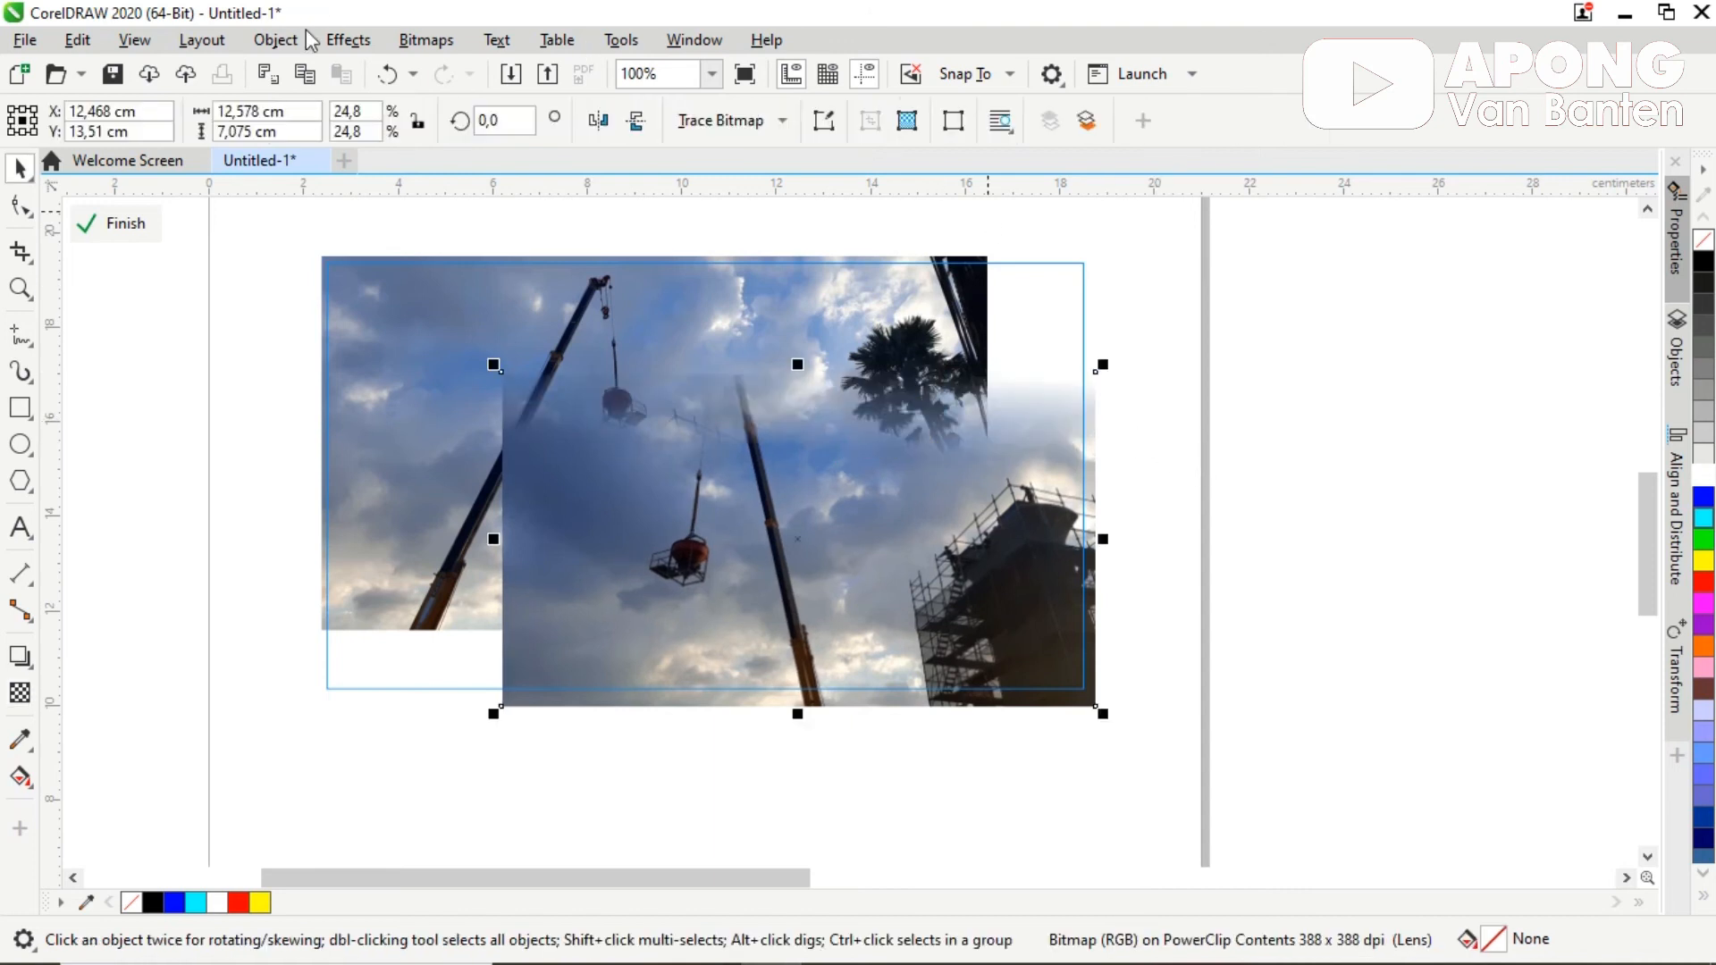
{"action": "key", "text": "space"}
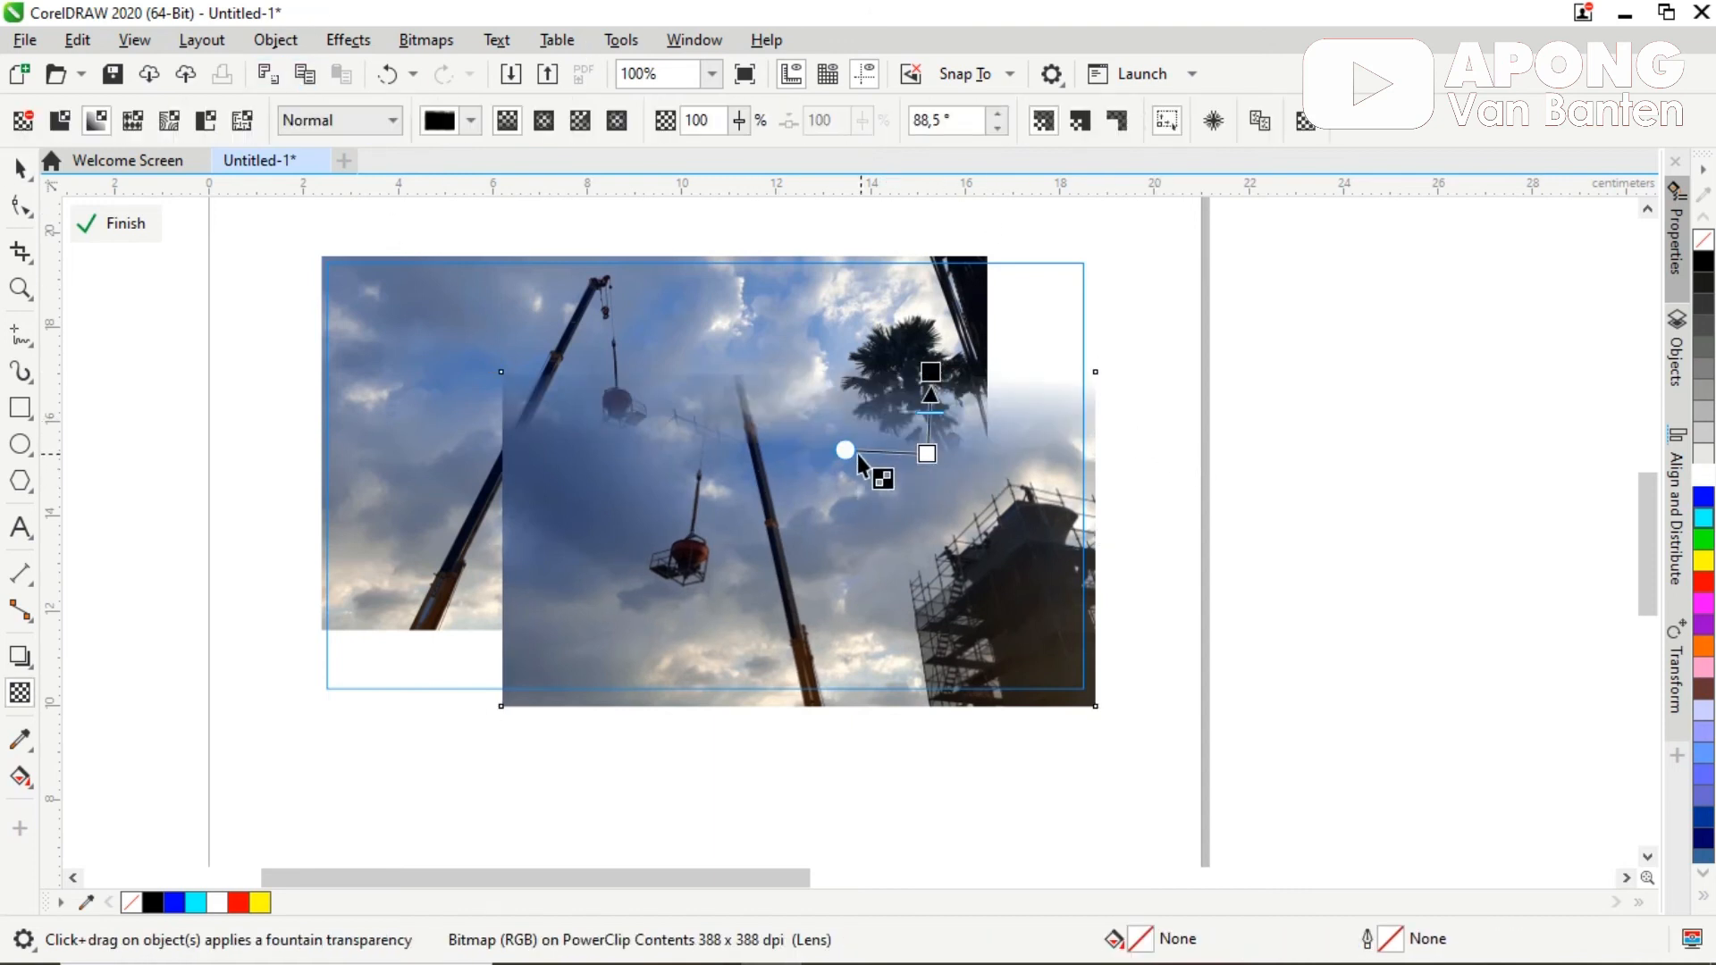
{"action": "left_click_drag", "start_coordinate": [845, 452], "coordinate": [846, 462]}
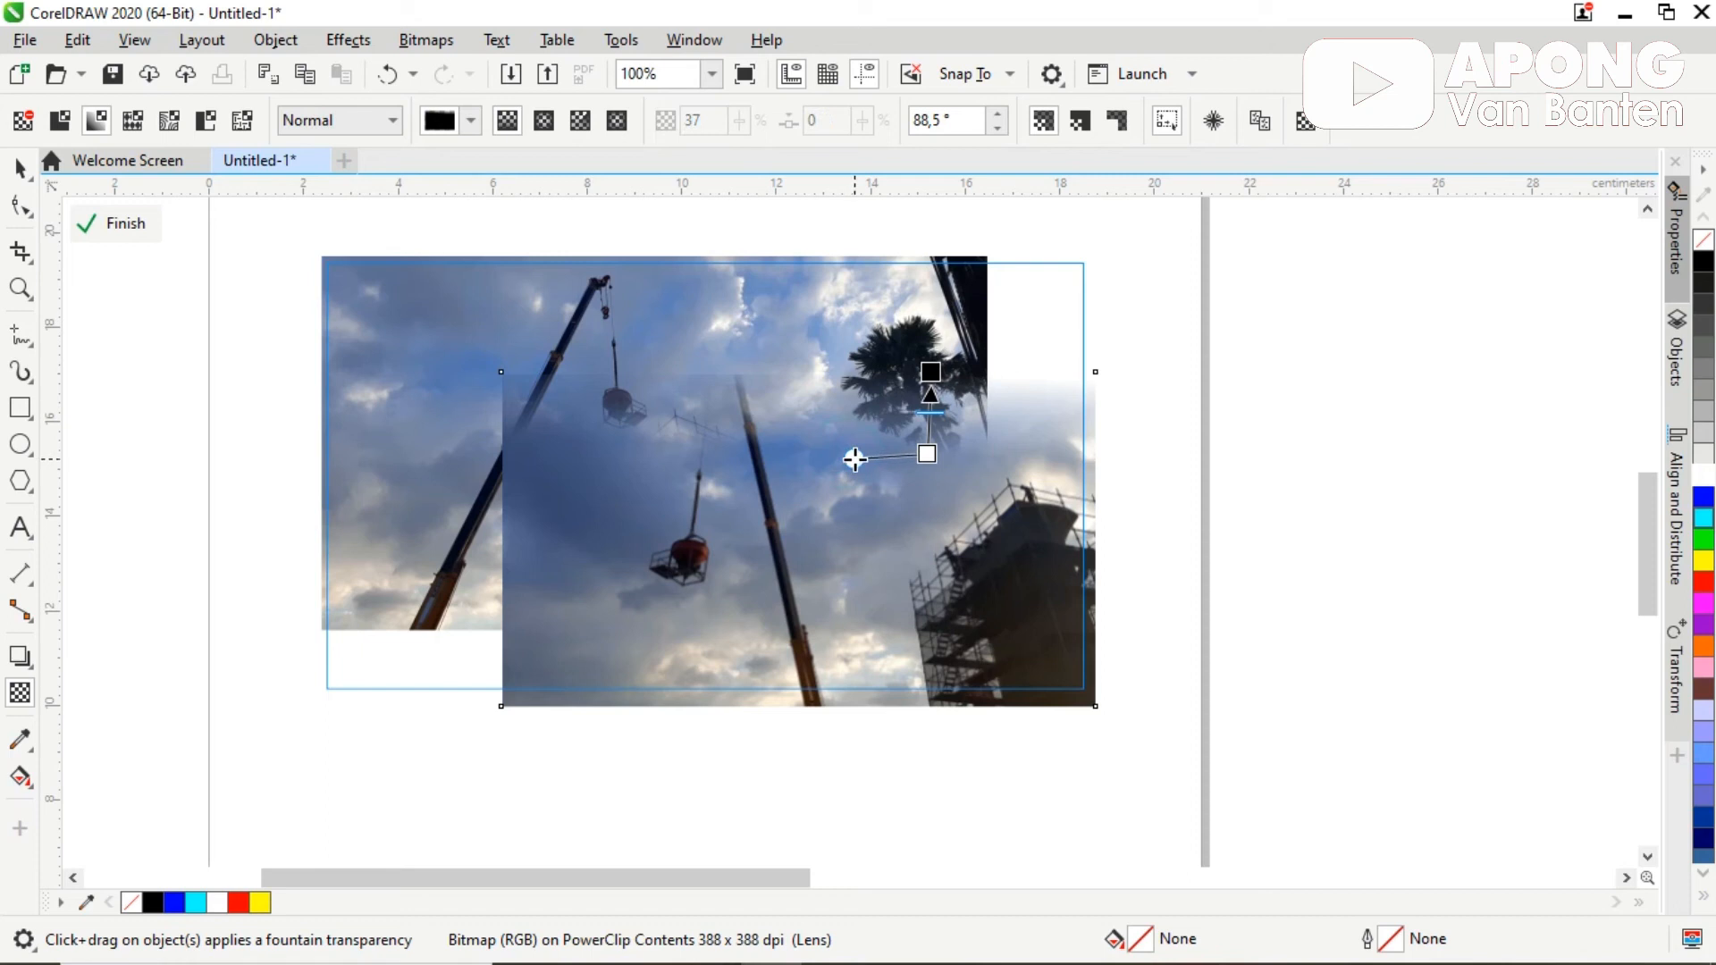
{"action": "key", "text": "space"}
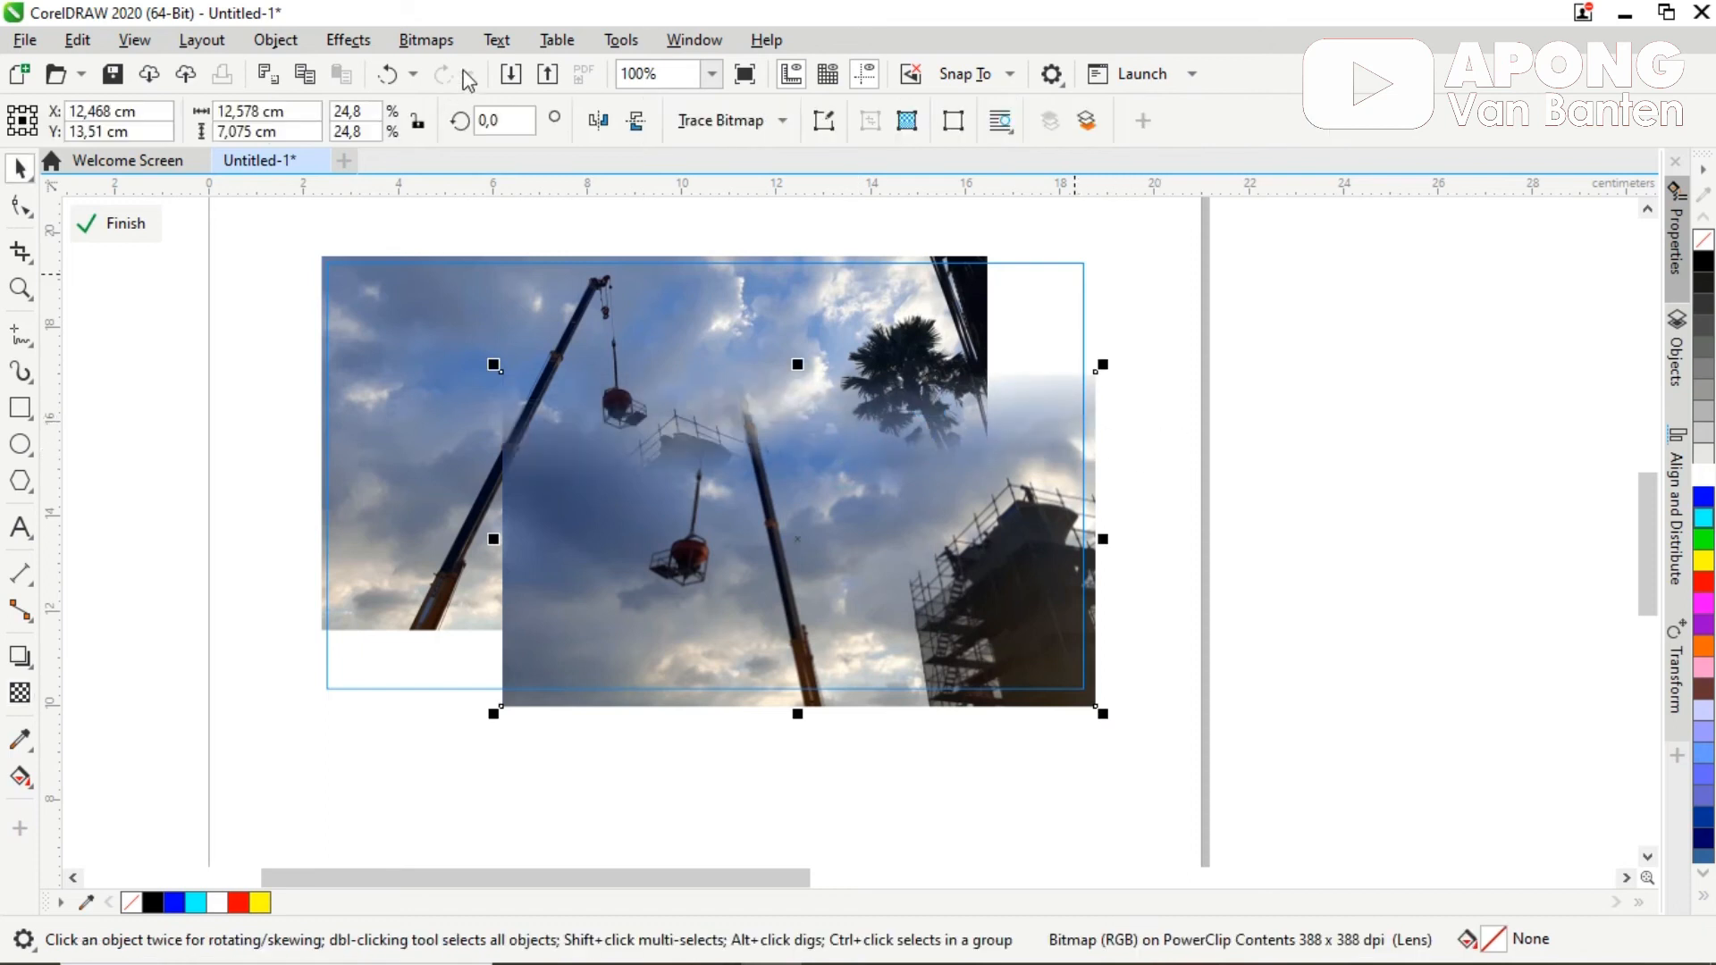
Step: Convert the lower-right snapshot to a 200 dpi RGB bitmap with anti-aliasing and a transparent background
{"action": "left_click", "coordinate": [420, 41]}
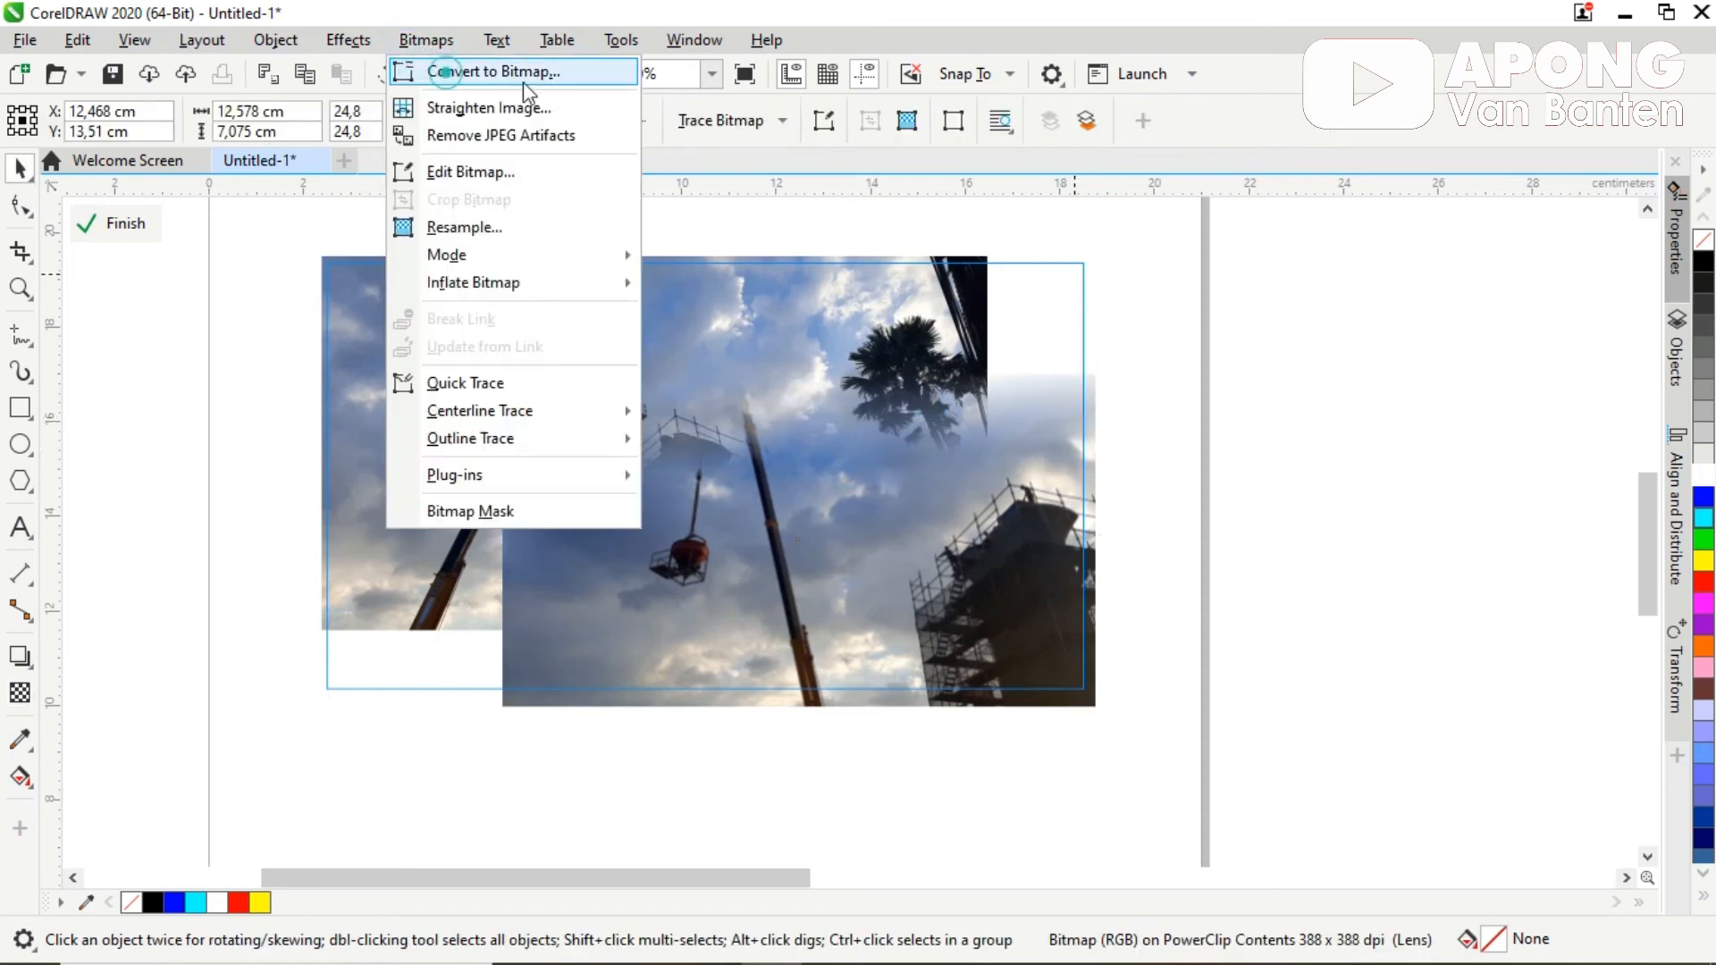
{"action": "left_click", "coordinate": [500, 71]}
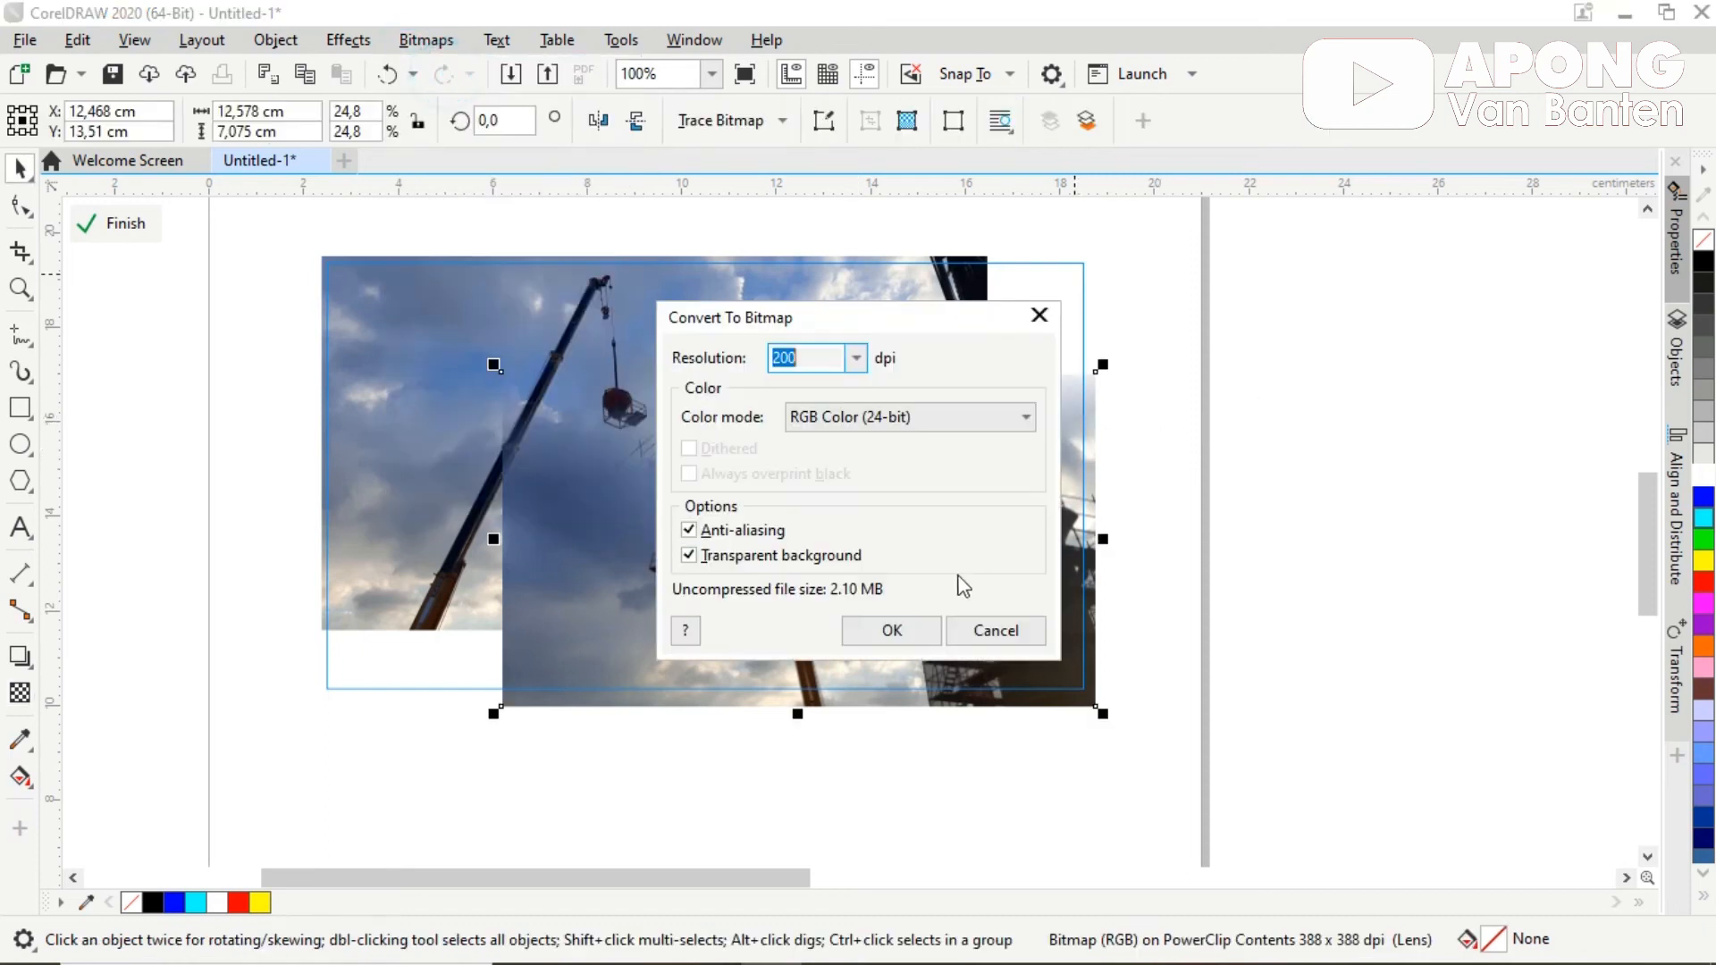
{"action": "left_click", "coordinate": [892, 650]}
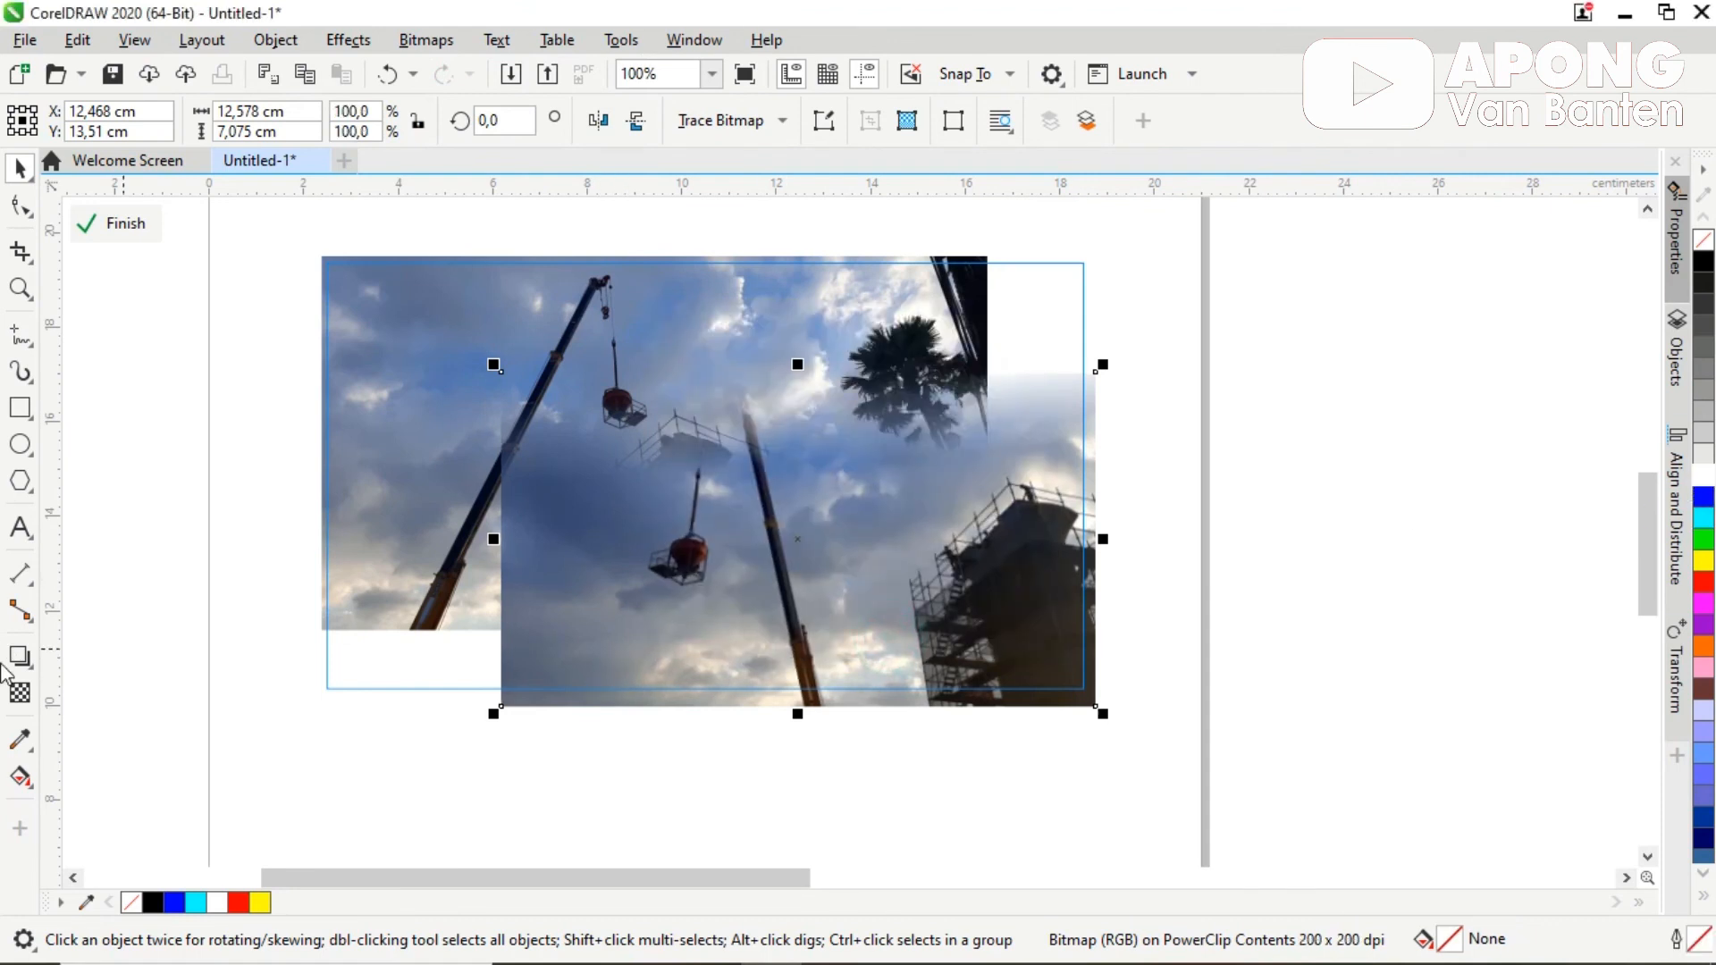
Step: Fade out the left edge of the lower-right snapshot with a fountain transparency and convert it to a 200 dpi bitmap again
{"action": "left_click", "coordinate": [20, 693]}
{"action": "left_click_drag", "start_coordinate": [606, 587], "coordinate": [551, 587]}
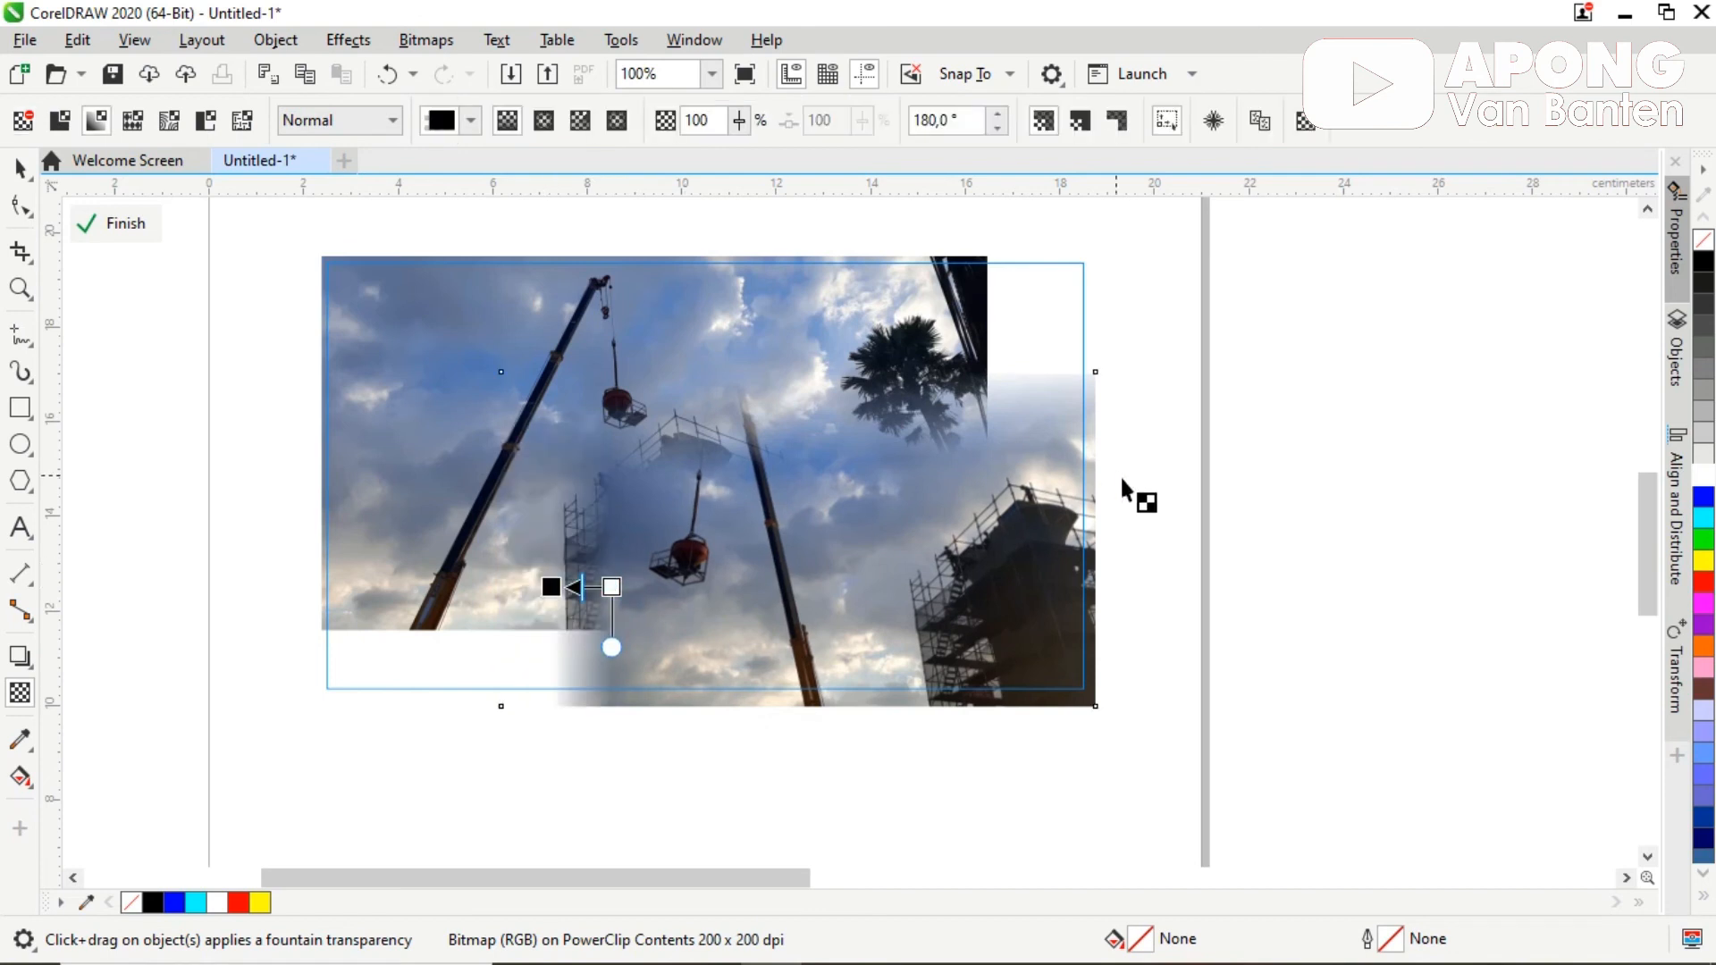
{"action": "key", "text": "space"}
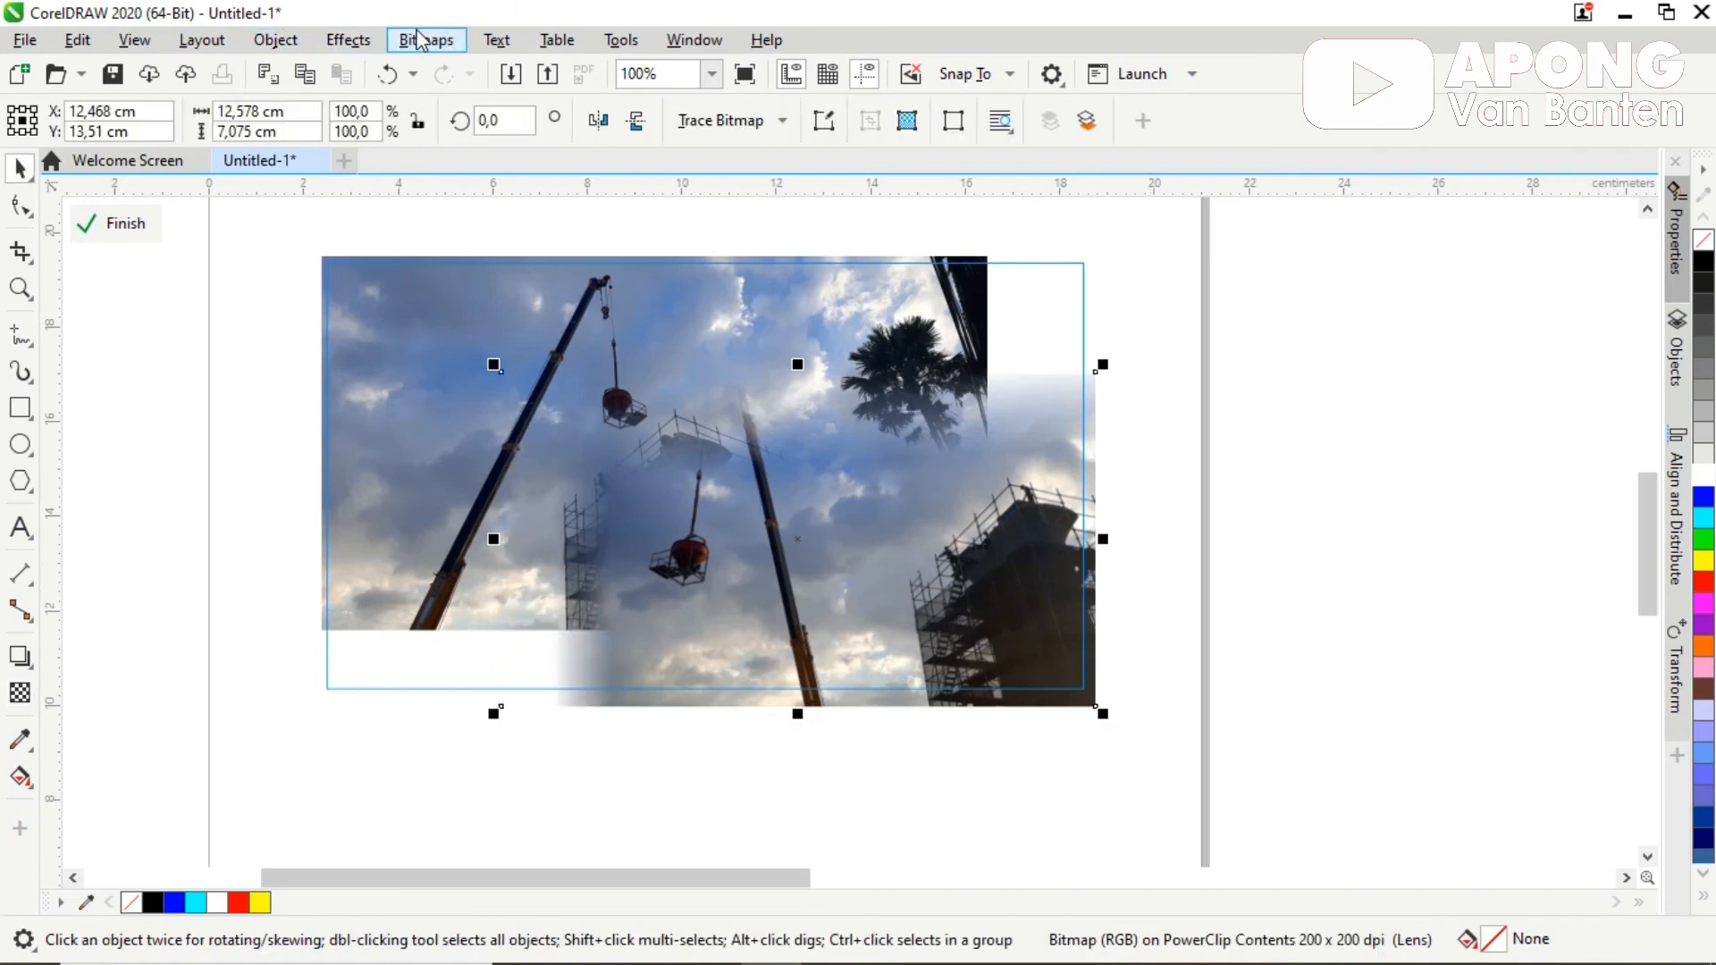
{"action": "left_click", "coordinate": [420, 40]}
{"action": "left_click", "coordinate": [440, 68]}
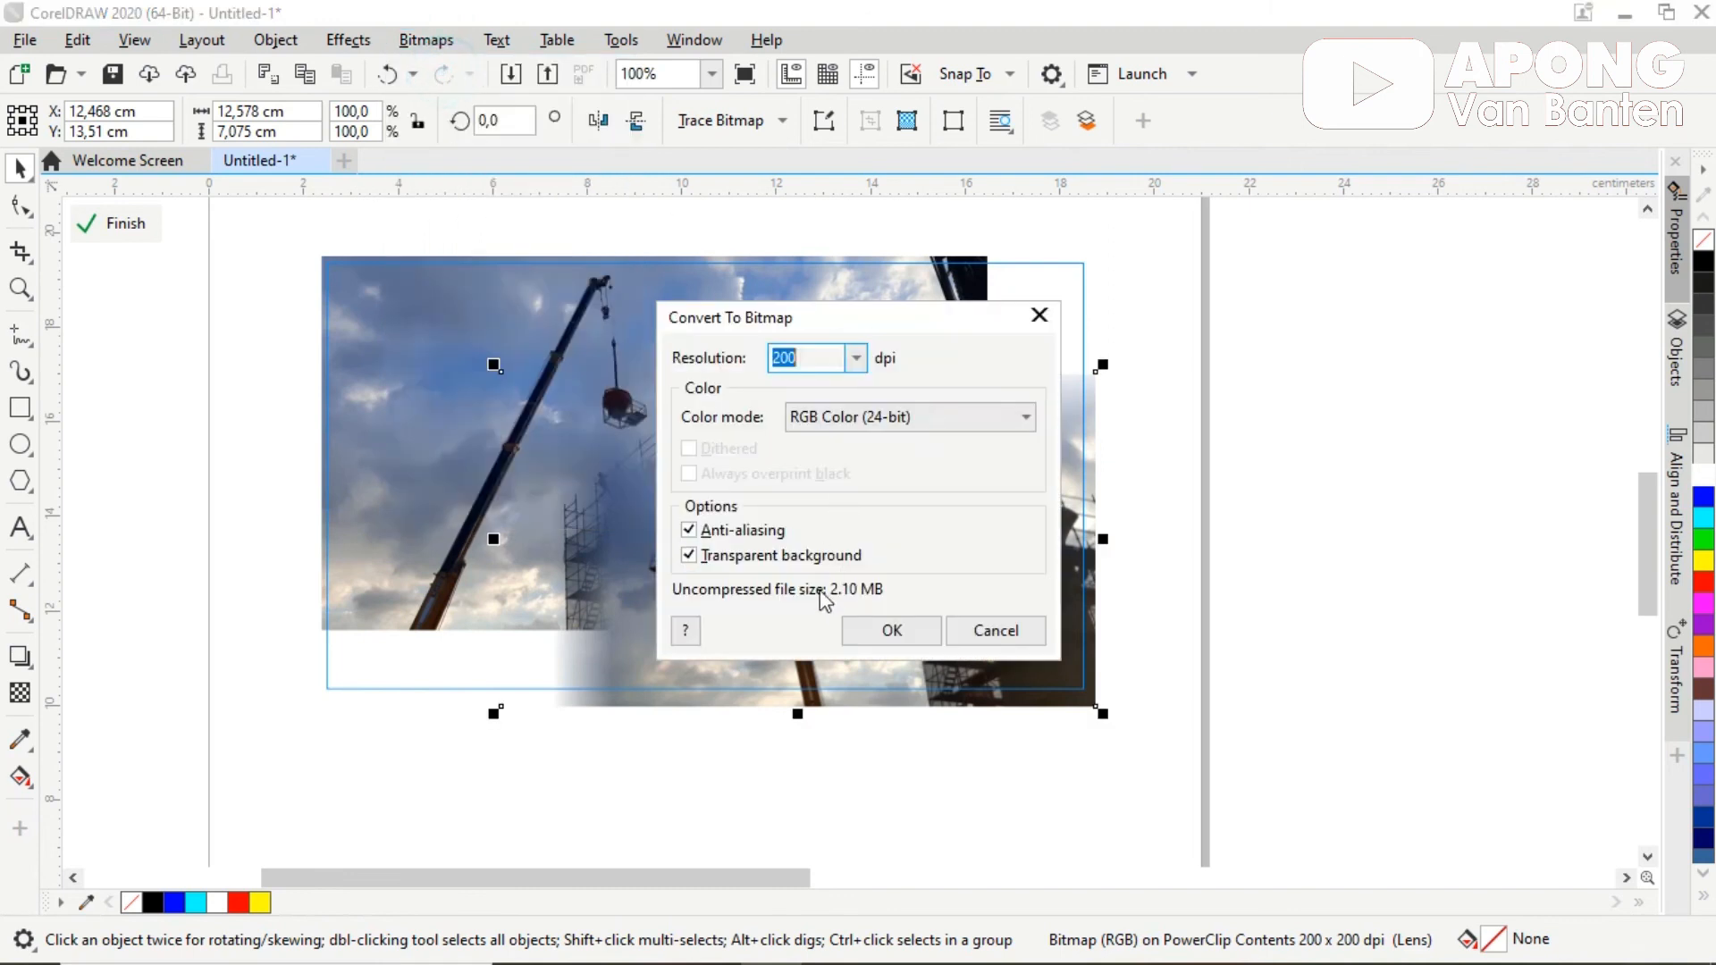
{"action": "left_click", "coordinate": [904, 631]}
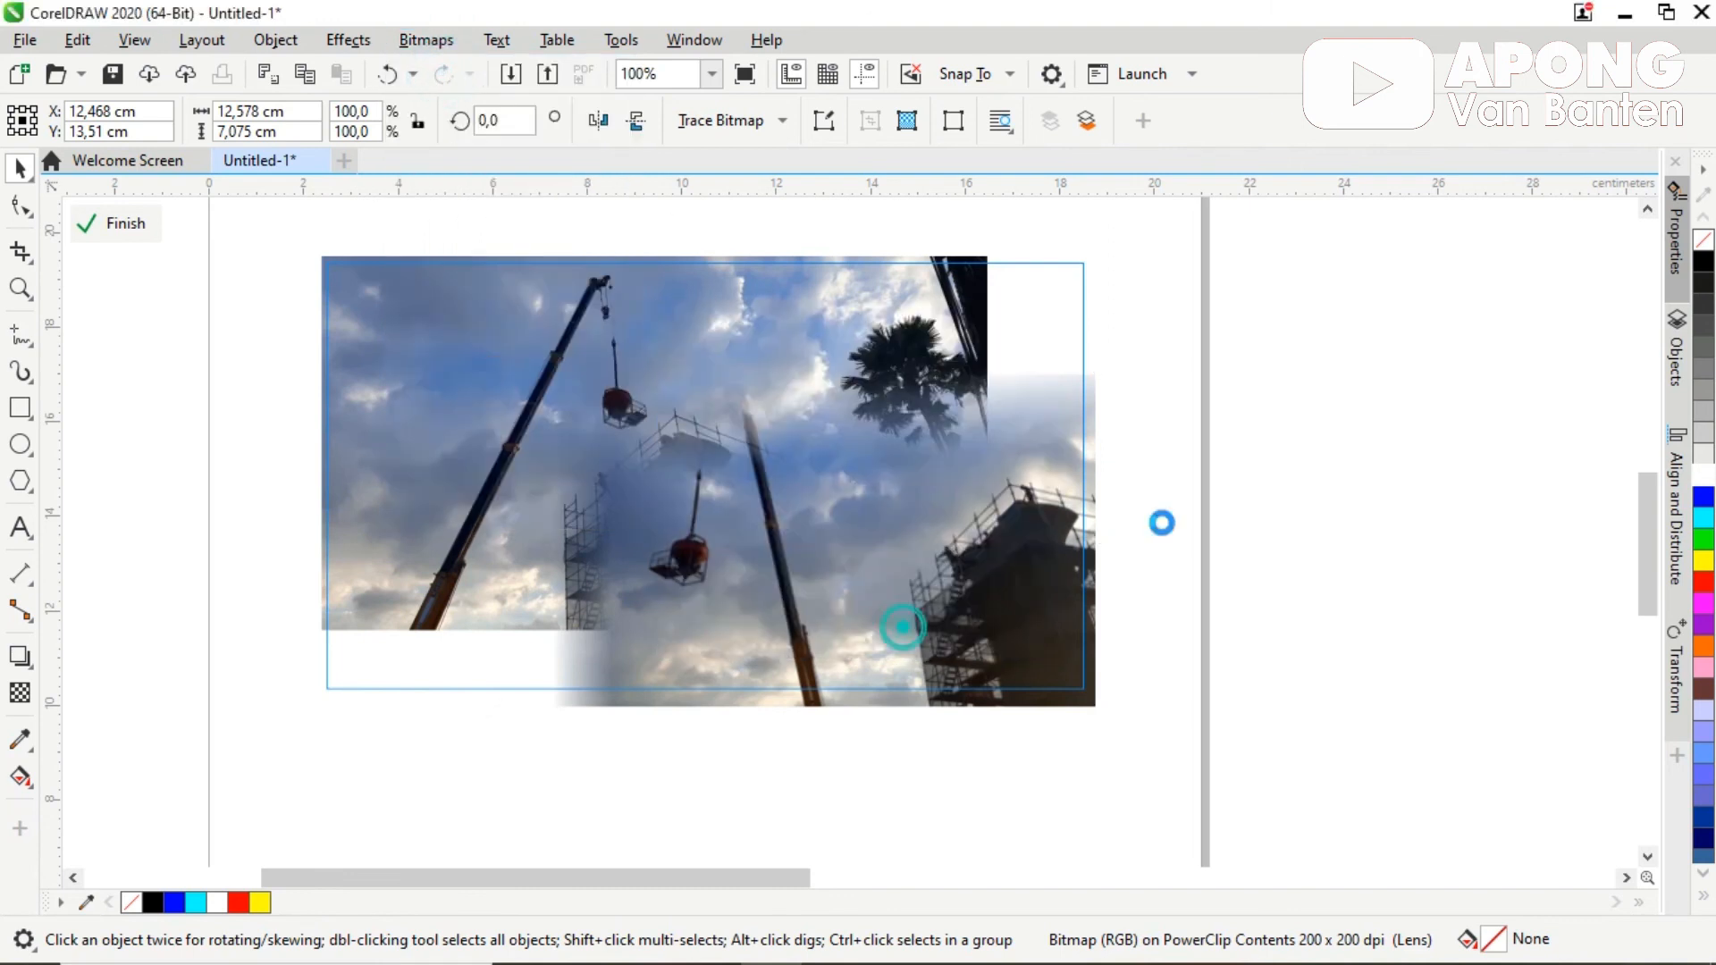
Step: Enlarge the upper-left snapshot to about 19.0 × 10.7 cm so it extends past the frame on all sides
{"action": "left_click", "coordinate": [350, 457]}
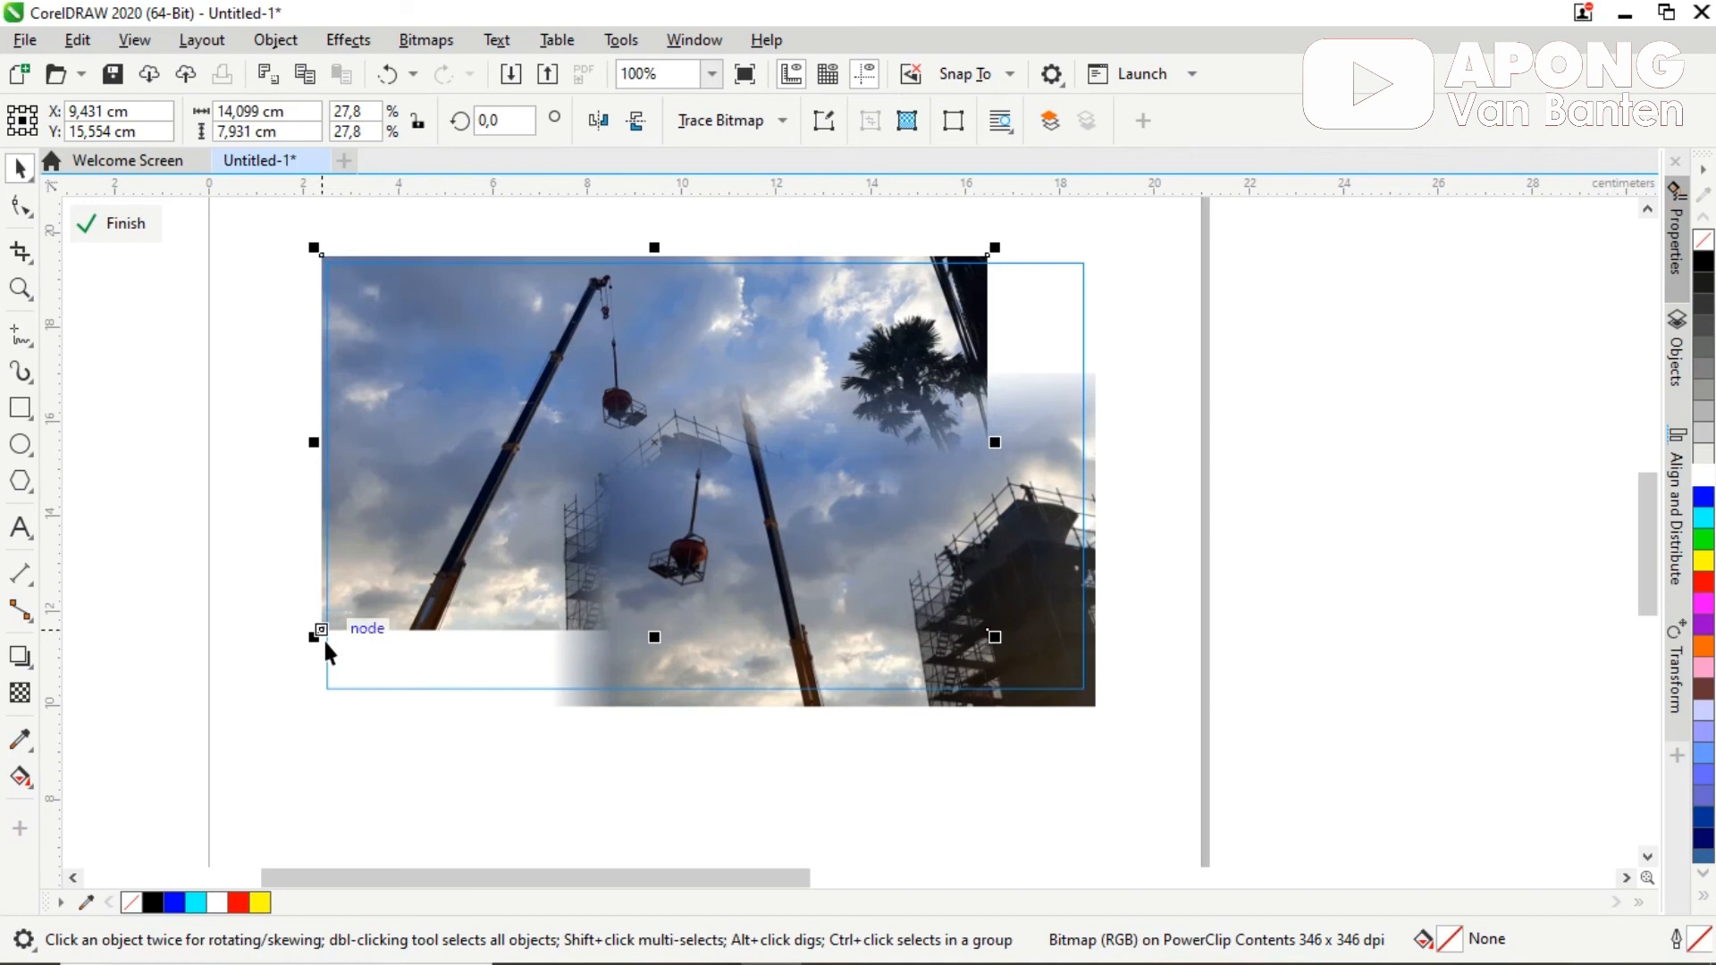
{"action": "left_click_drag", "start_coordinate": [314, 637], "coordinate": [188, 756]}
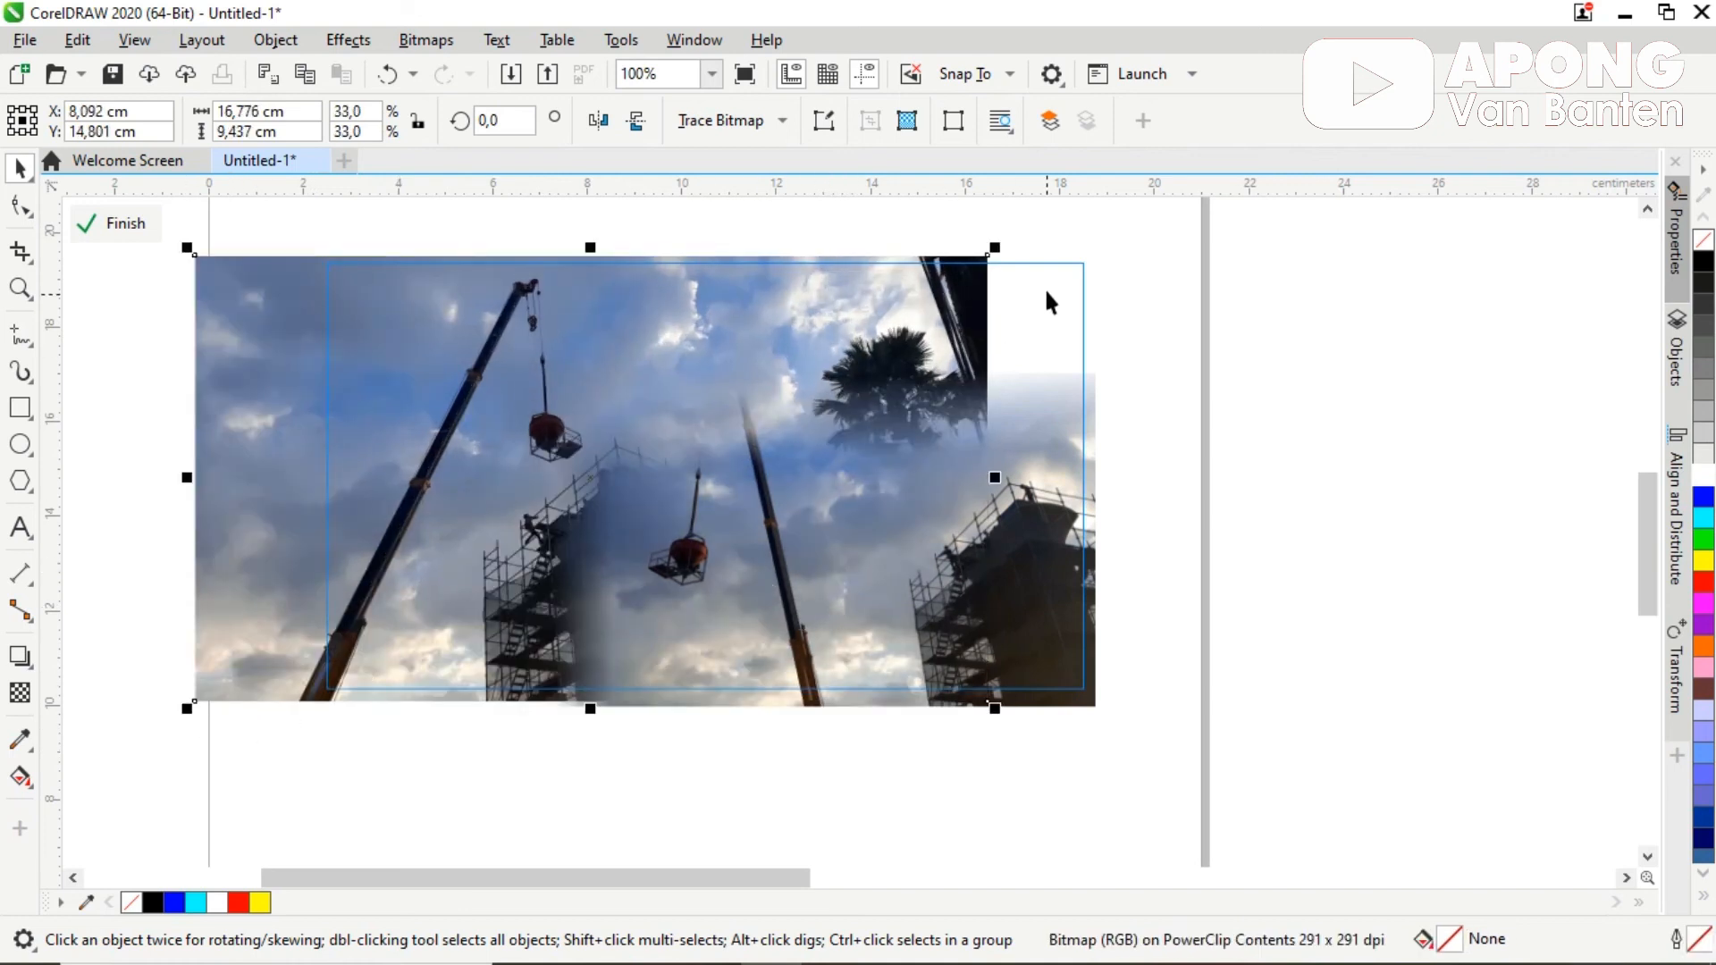
{"action": "left_click_drag", "start_coordinate": [998, 246], "coordinate": [1086, 245]}
{"action": "left_click_drag", "start_coordinate": [1018, 707], "coordinate": [1110, 769]}
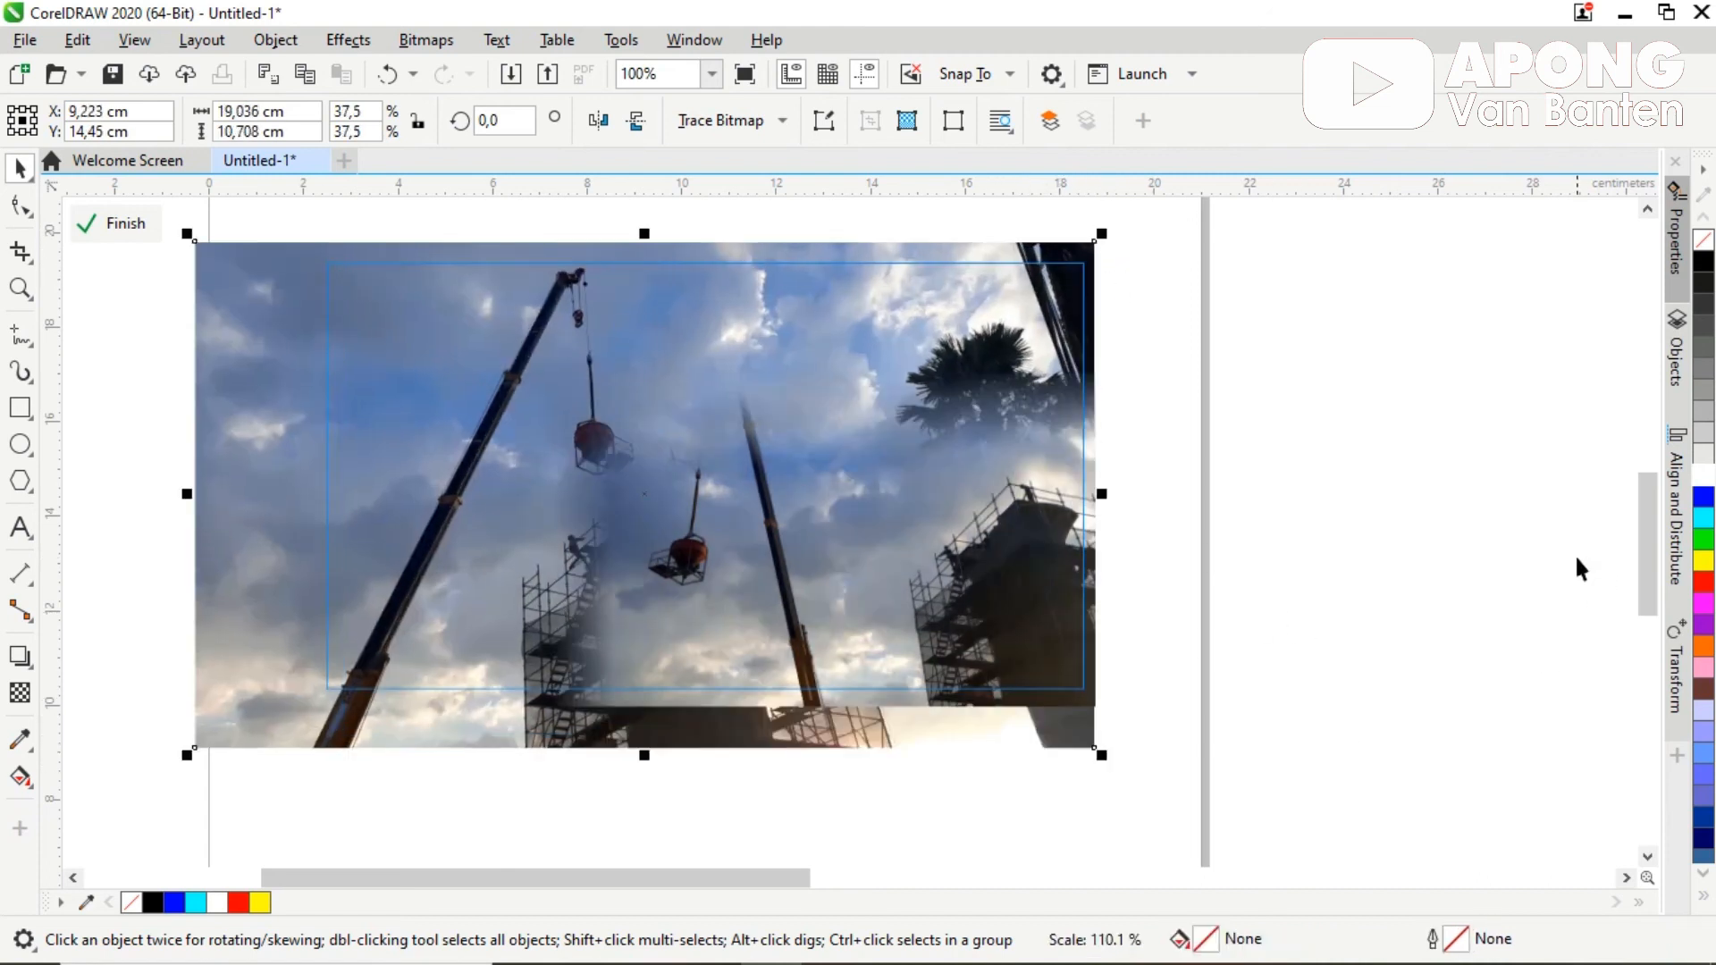
{"action": "left_click", "coordinate": [1341, 444]}
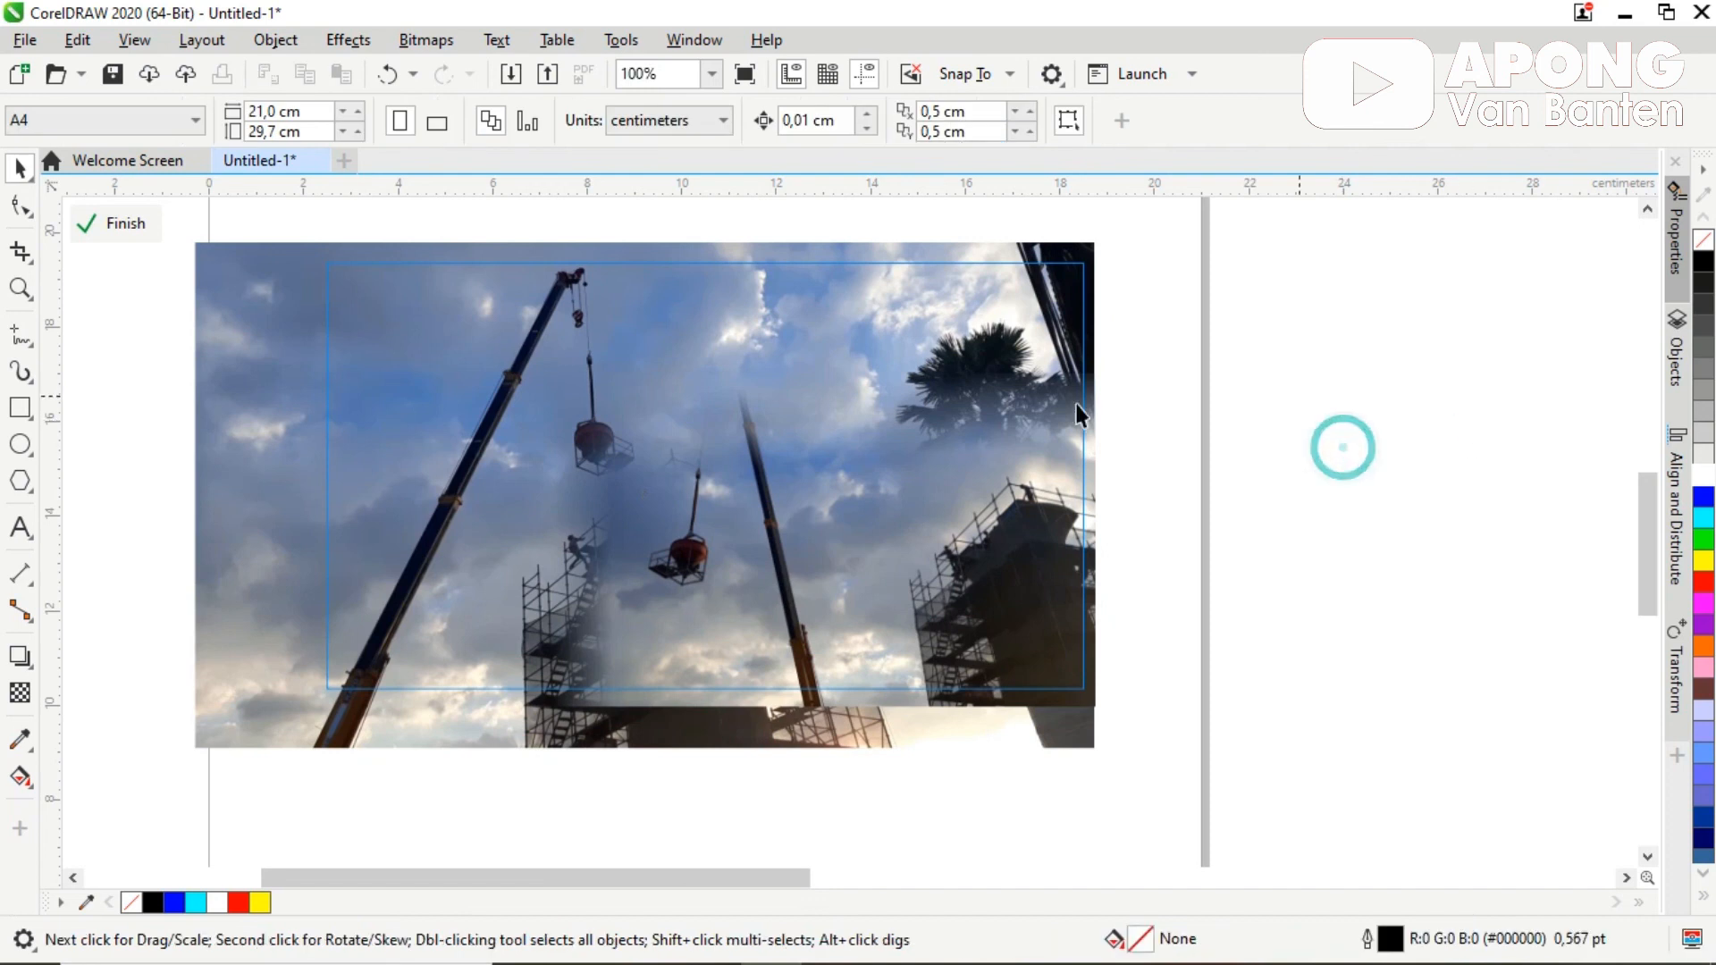
Step: Shrink the faded front snapshot to about 8.3 × 4.6 cm towards the frame's lower-right corner and move it up slightly
{"action": "left_click", "coordinate": [774, 597]}
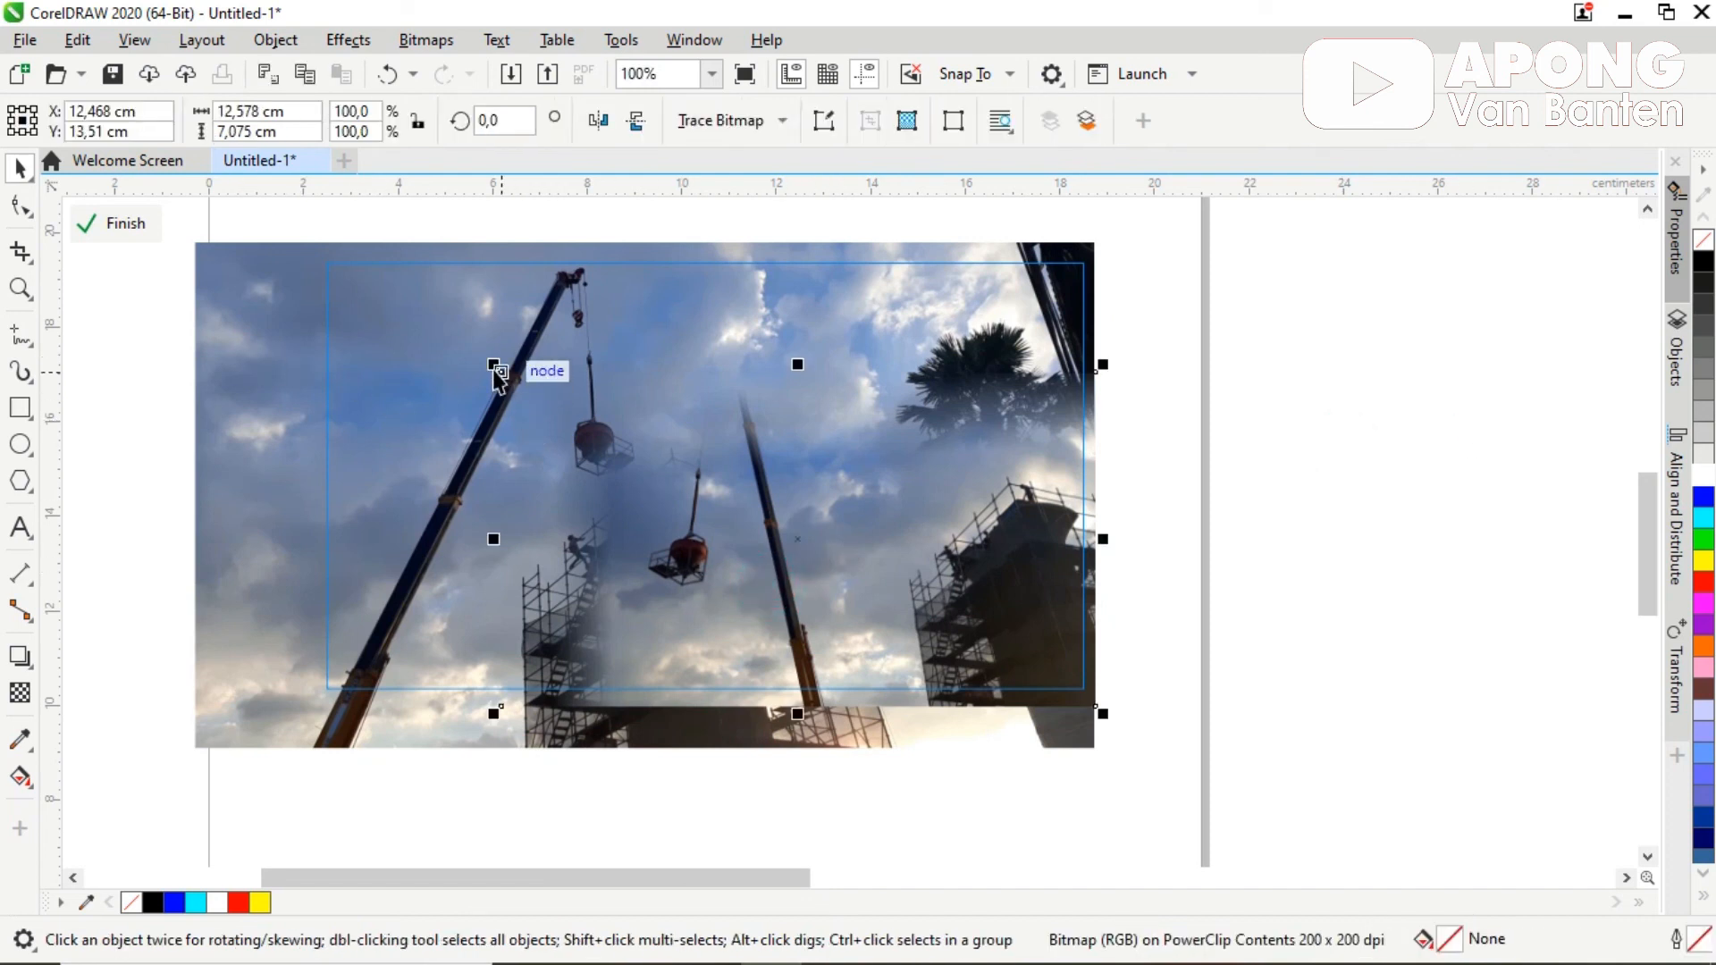
{"action": "left_click_drag", "start_coordinate": [494, 366], "coordinate": [697, 478]}
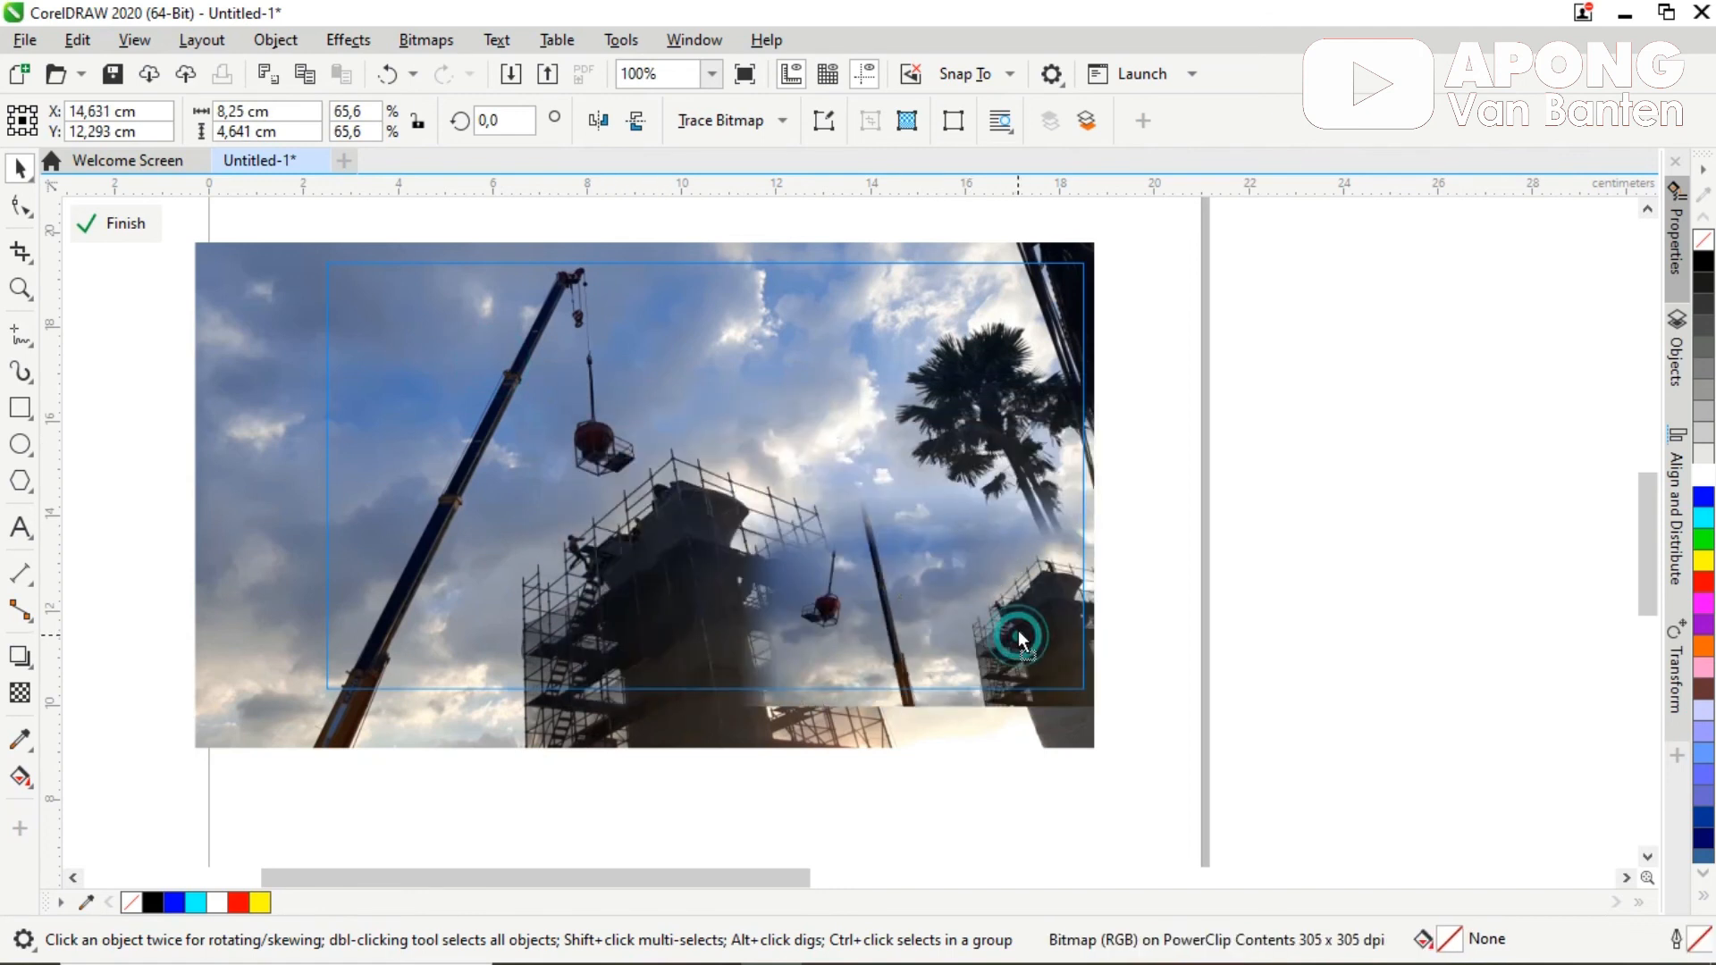
{"action": "left_click_drag", "start_coordinate": [1015, 631], "coordinate": [1015, 626]}
Step: Resize the rear snapshot to about 16.9 × 9.5 cm, with its lower edge near the frame's lower edge
{"action": "left_click", "coordinate": [283, 385]}
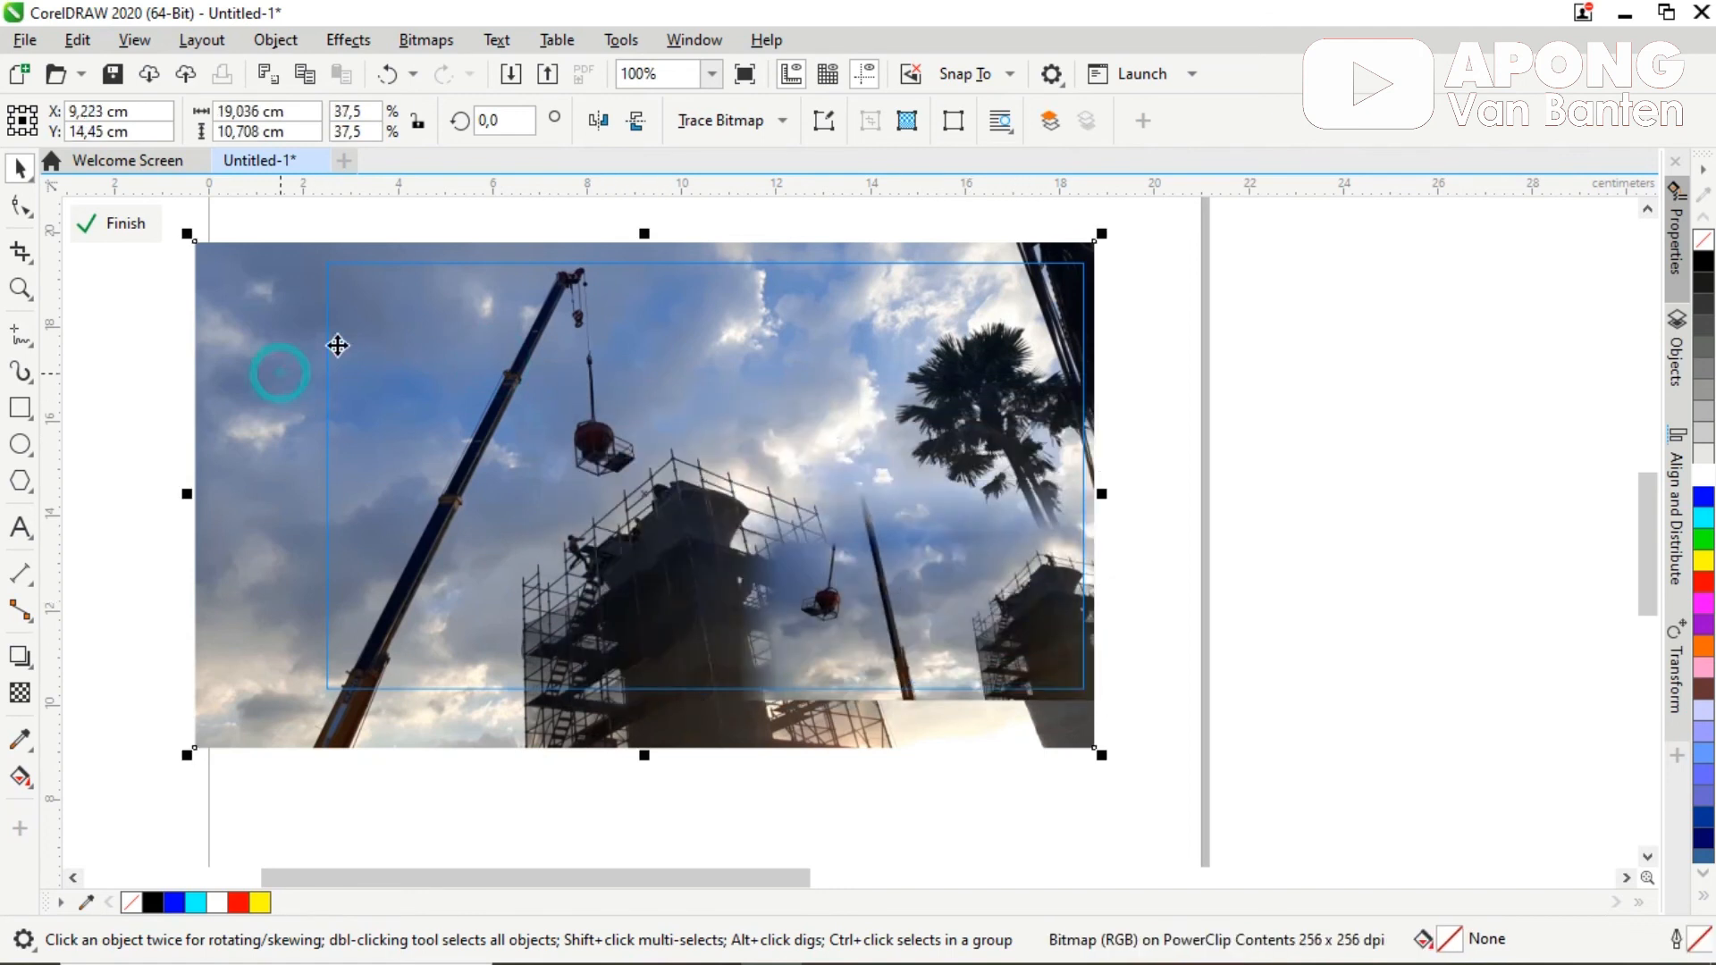
{"action": "left_click", "coordinate": [820, 742]}
{"action": "left_click", "coordinate": [843, 747]}
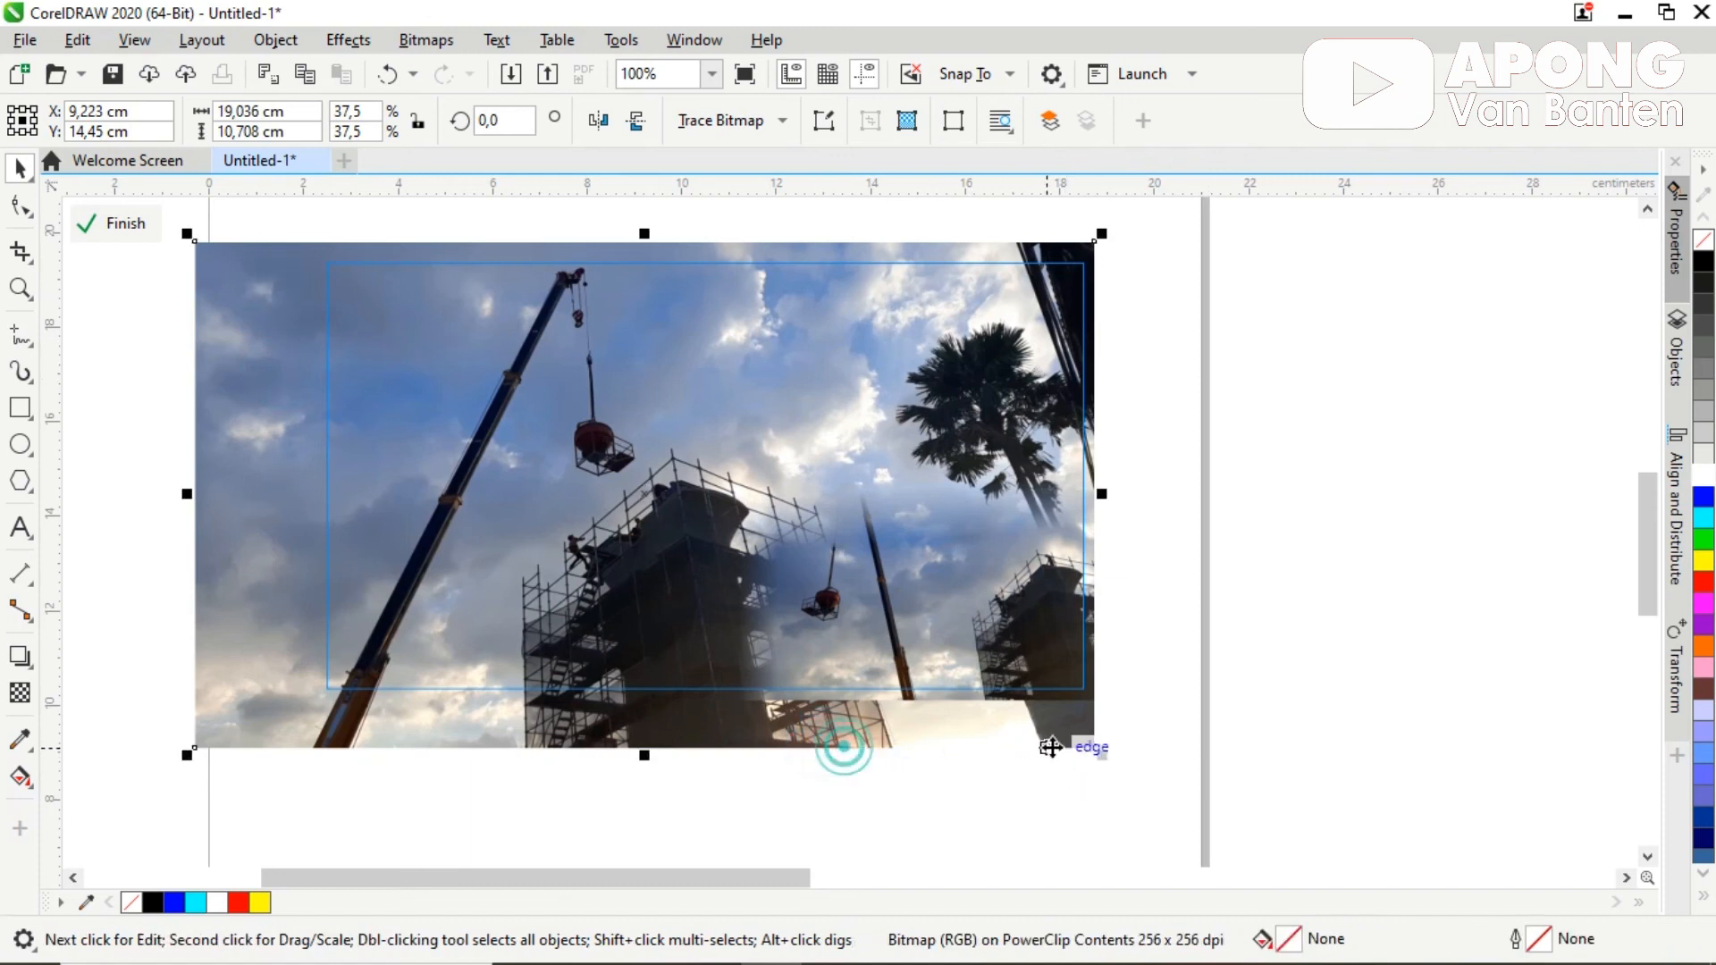
{"action": "left_click_drag", "start_coordinate": [1104, 759], "coordinate": [997, 696]}
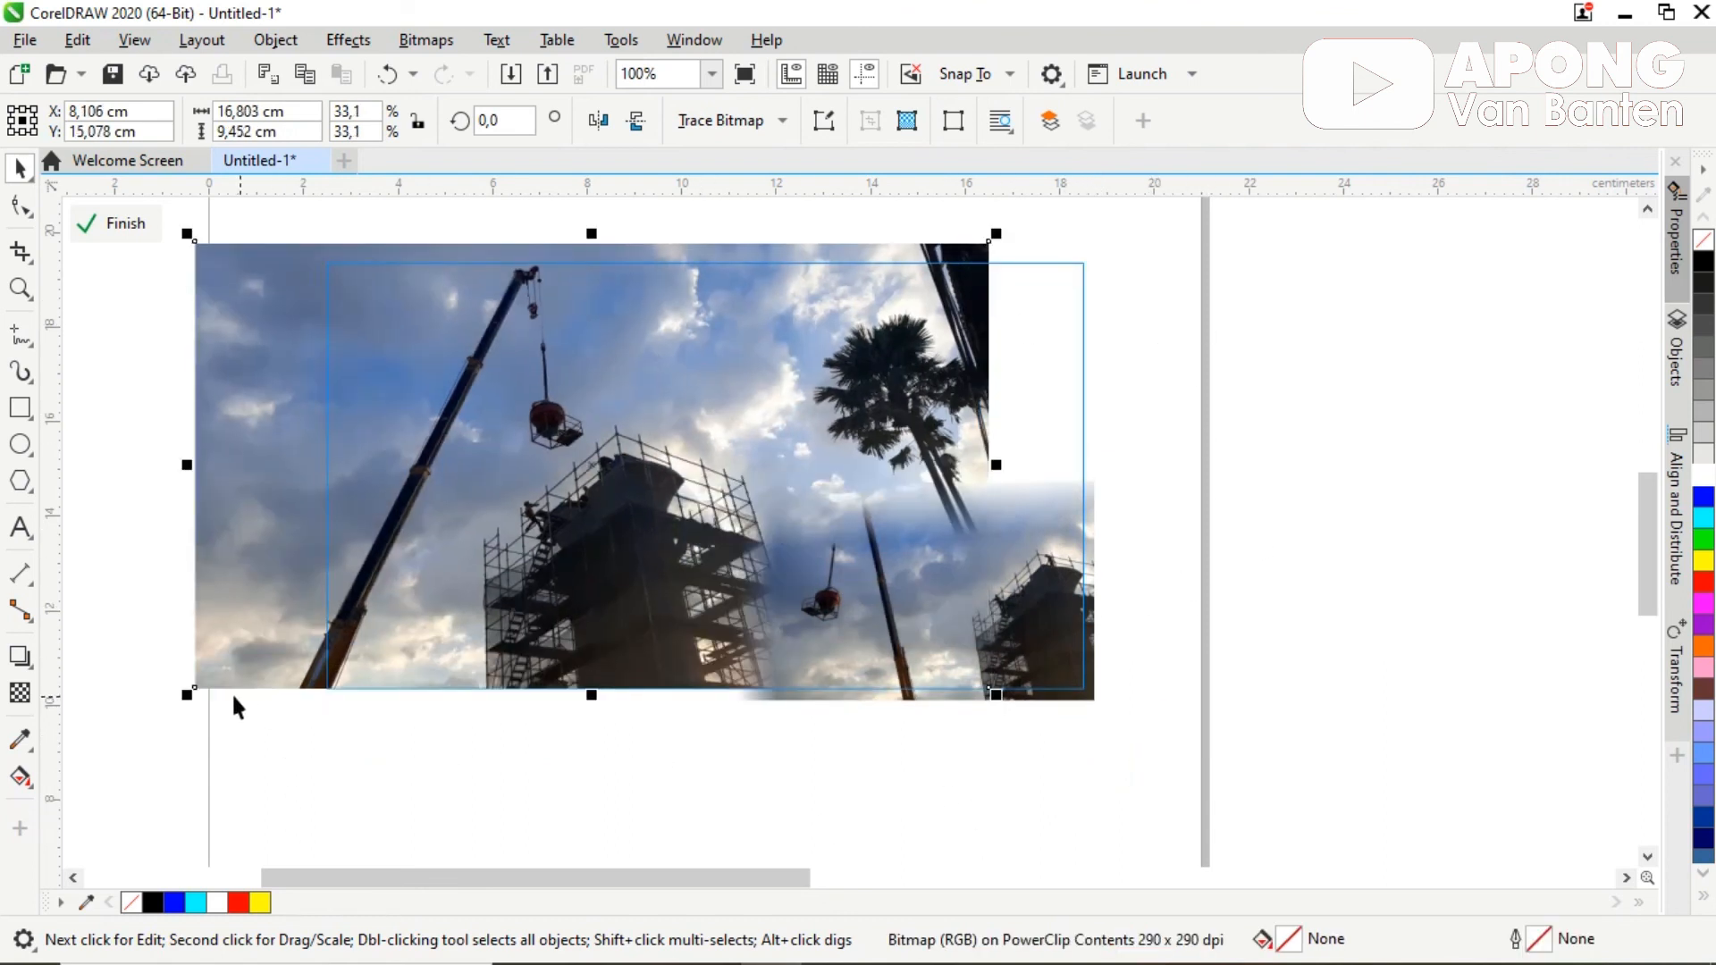
{"action": "left_click_drag", "start_coordinate": [188, 695], "coordinate": [182, 697]}
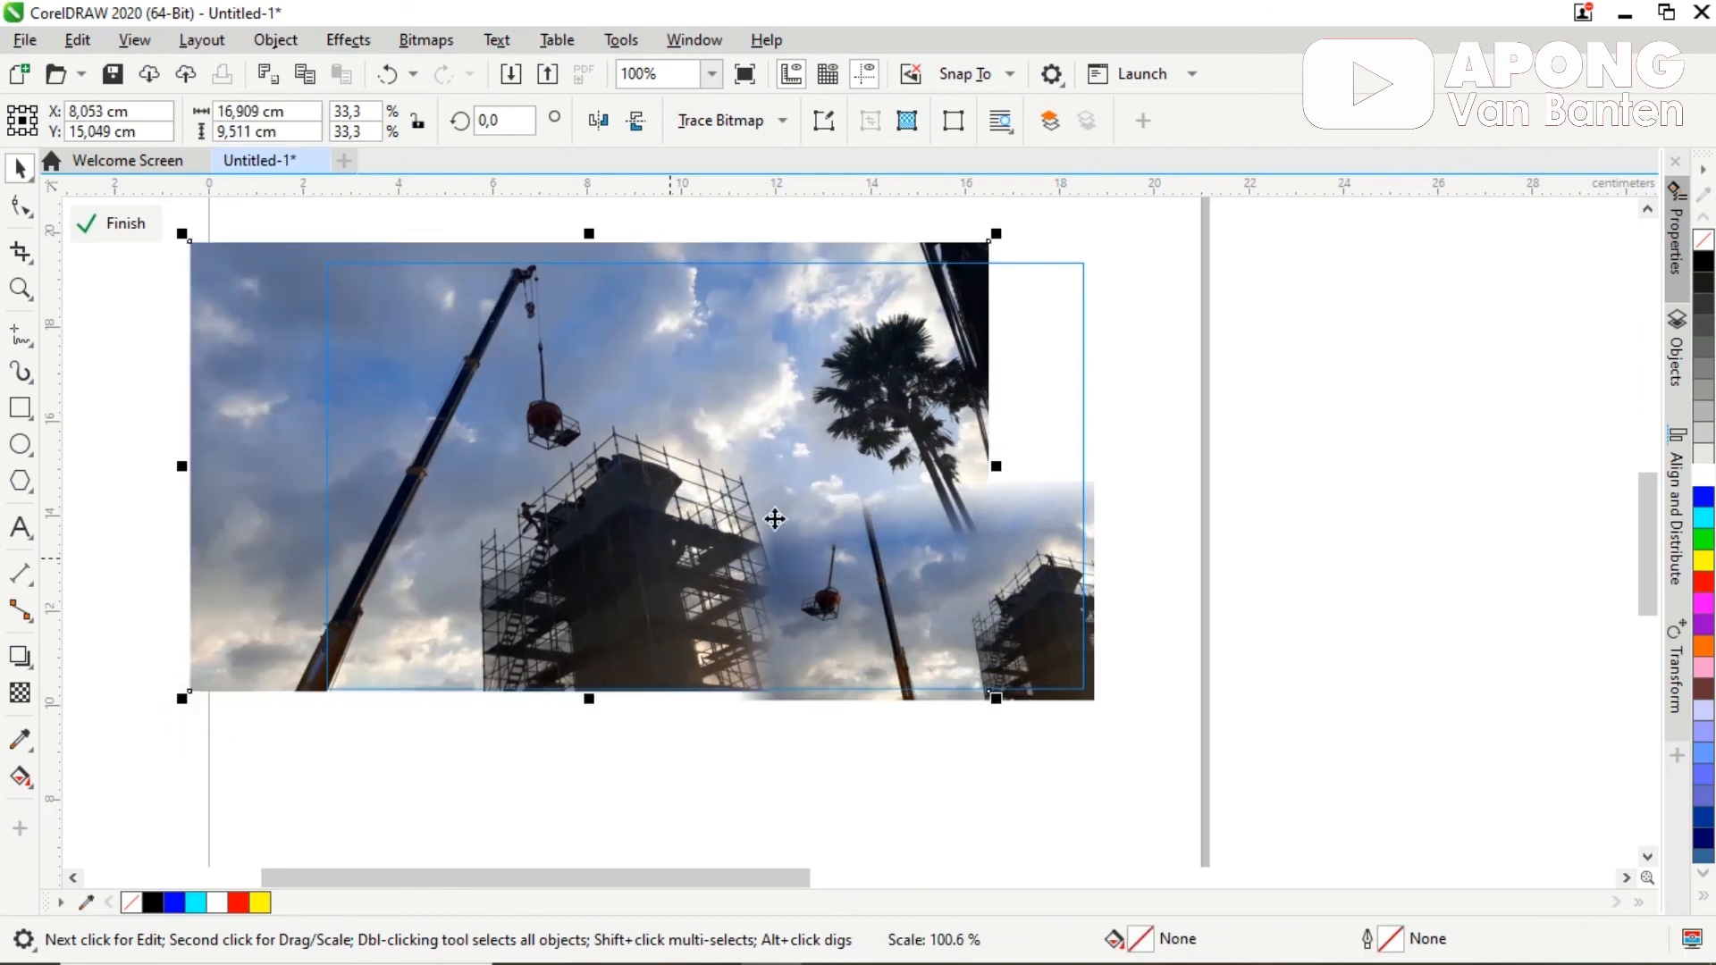
Step: Fade out the rear snapshot's right edge with a horizontal fountain transparency and convert it to a 200 dpi bitmap with transparent background
{"action": "left_click", "coordinate": [19, 692]}
{"action": "left_click_drag", "start_coordinate": [798, 365], "coordinate": [988, 370]}
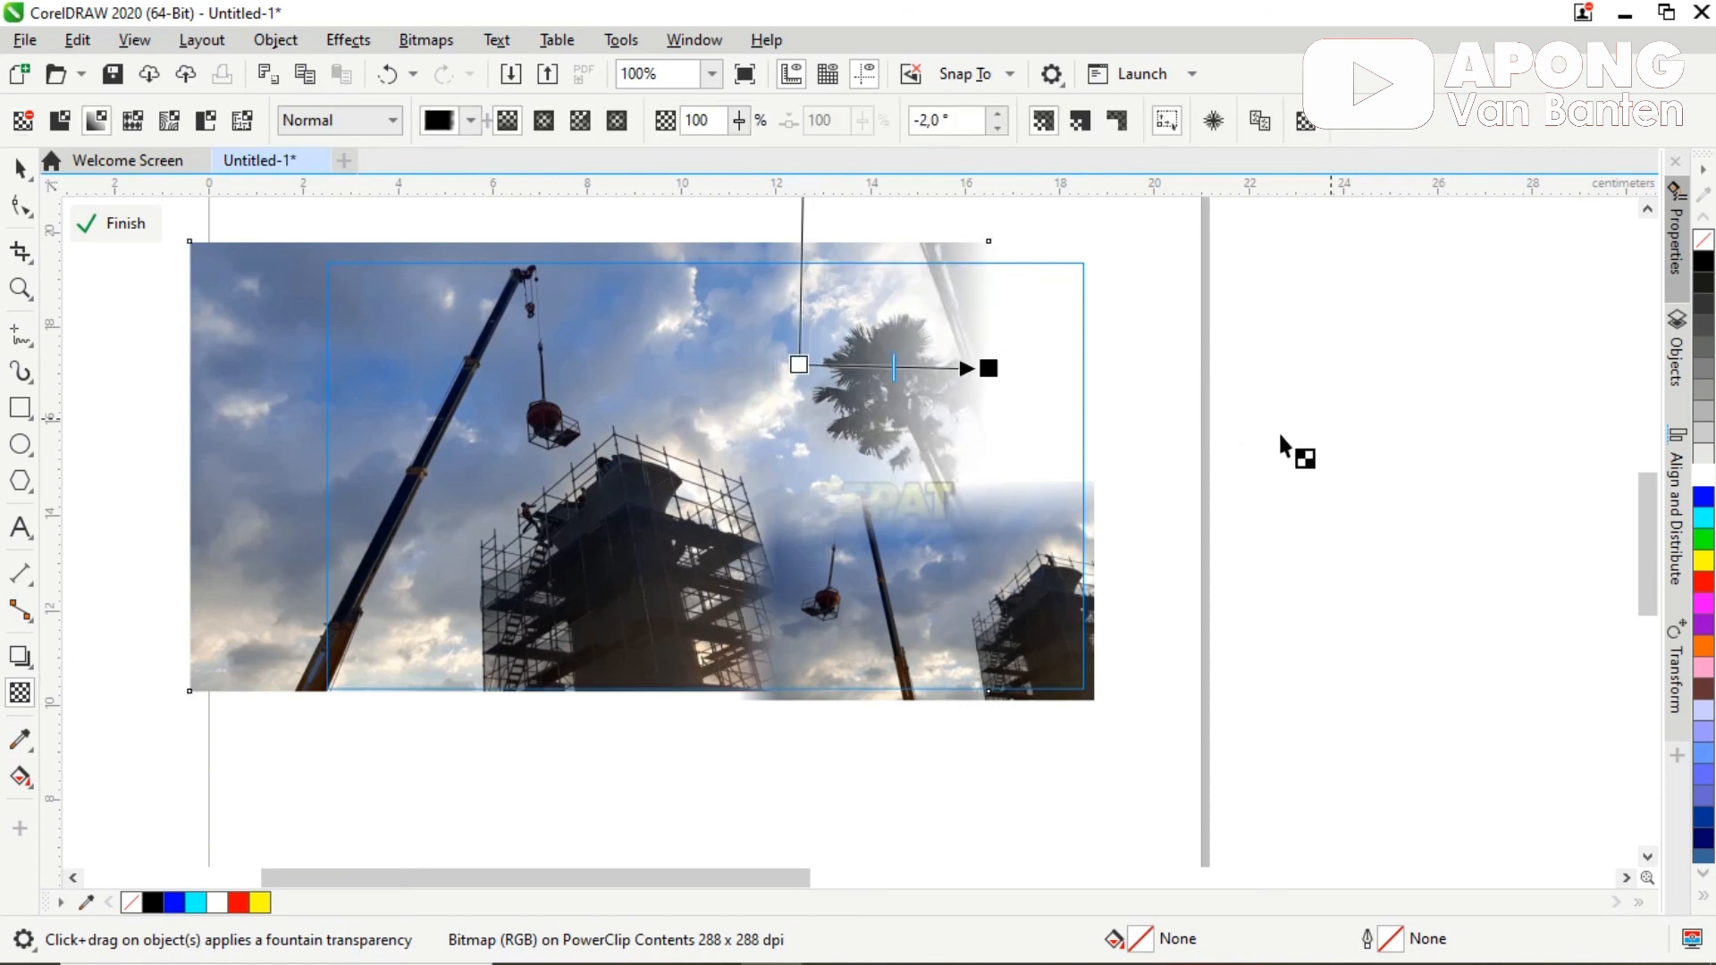
{"action": "left_click_drag", "start_coordinate": [798, 365], "coordinate": [760, 370]}
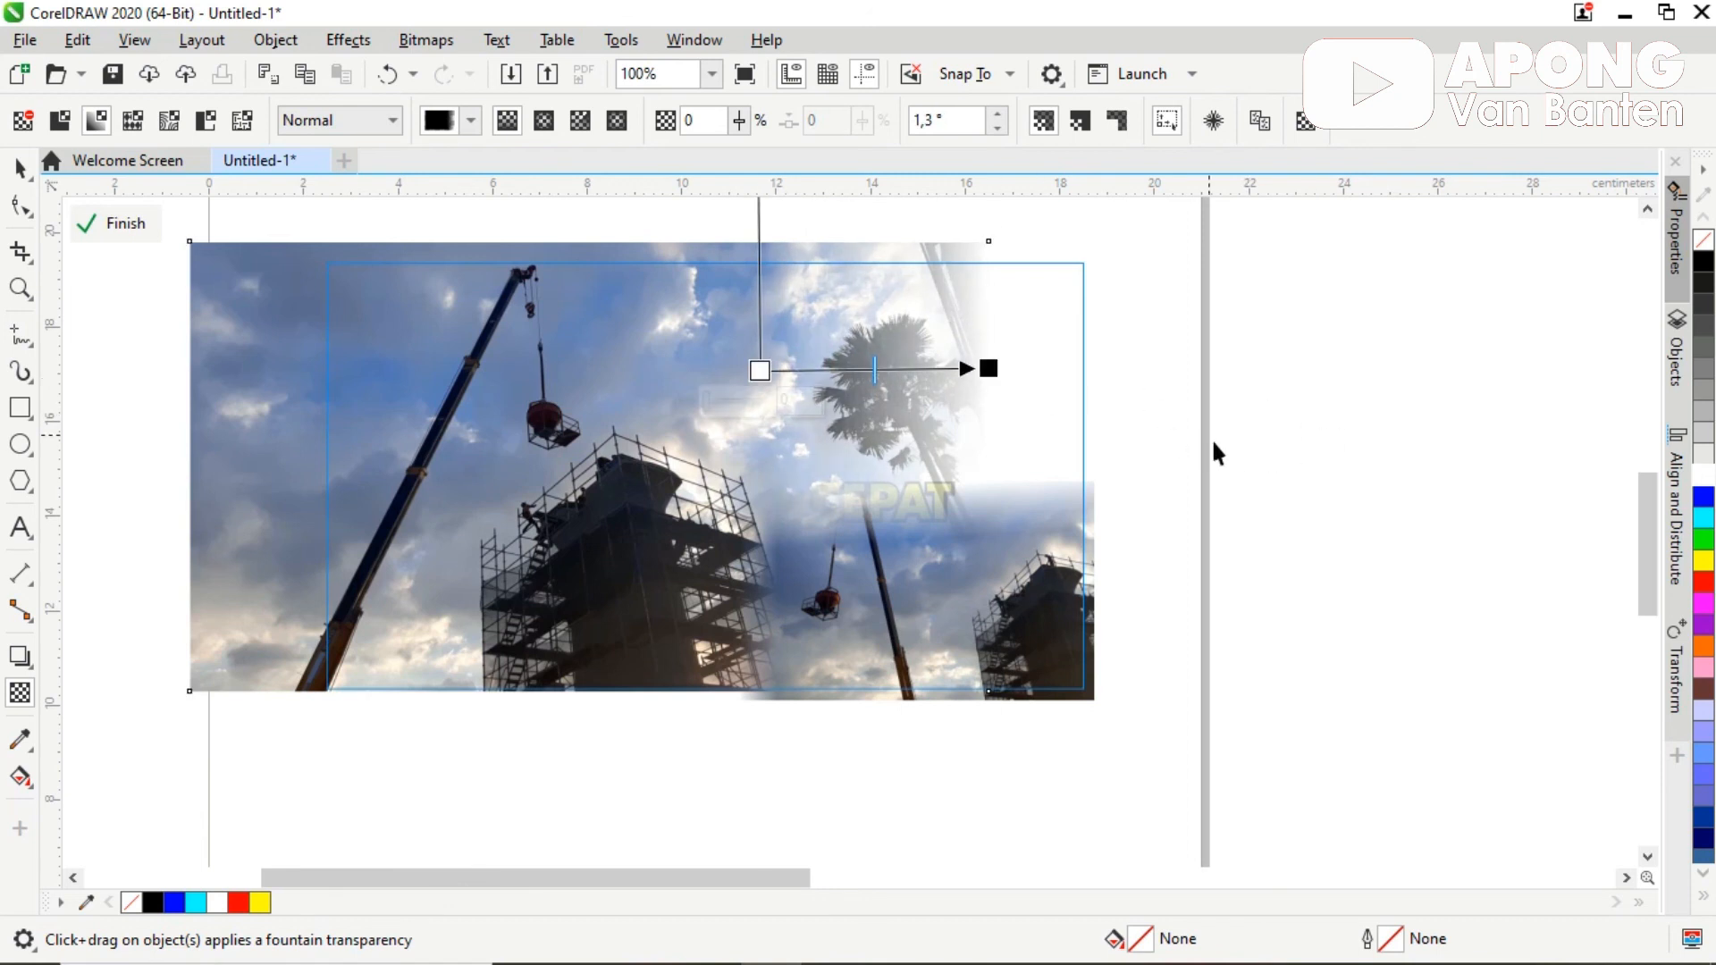
{"action": "key", "text": "space"}
{"action": "left_click", "coordinate": [454, 46]}
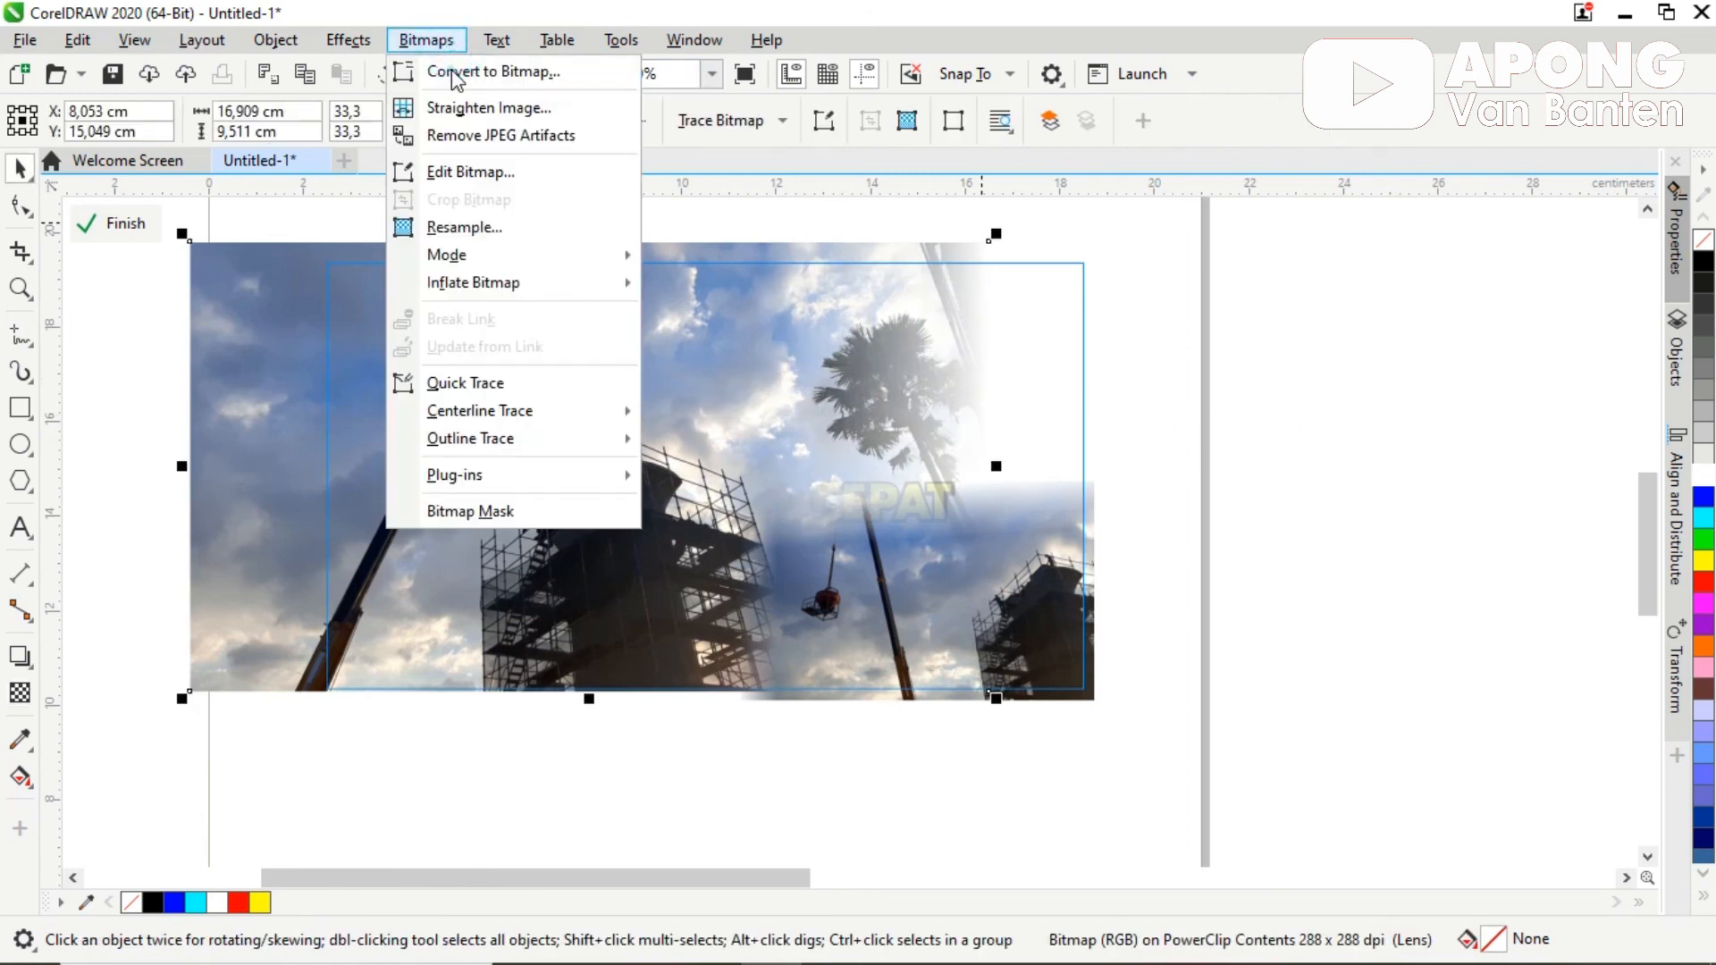
{"action": "left_click", "coordinate": [452, 69]}
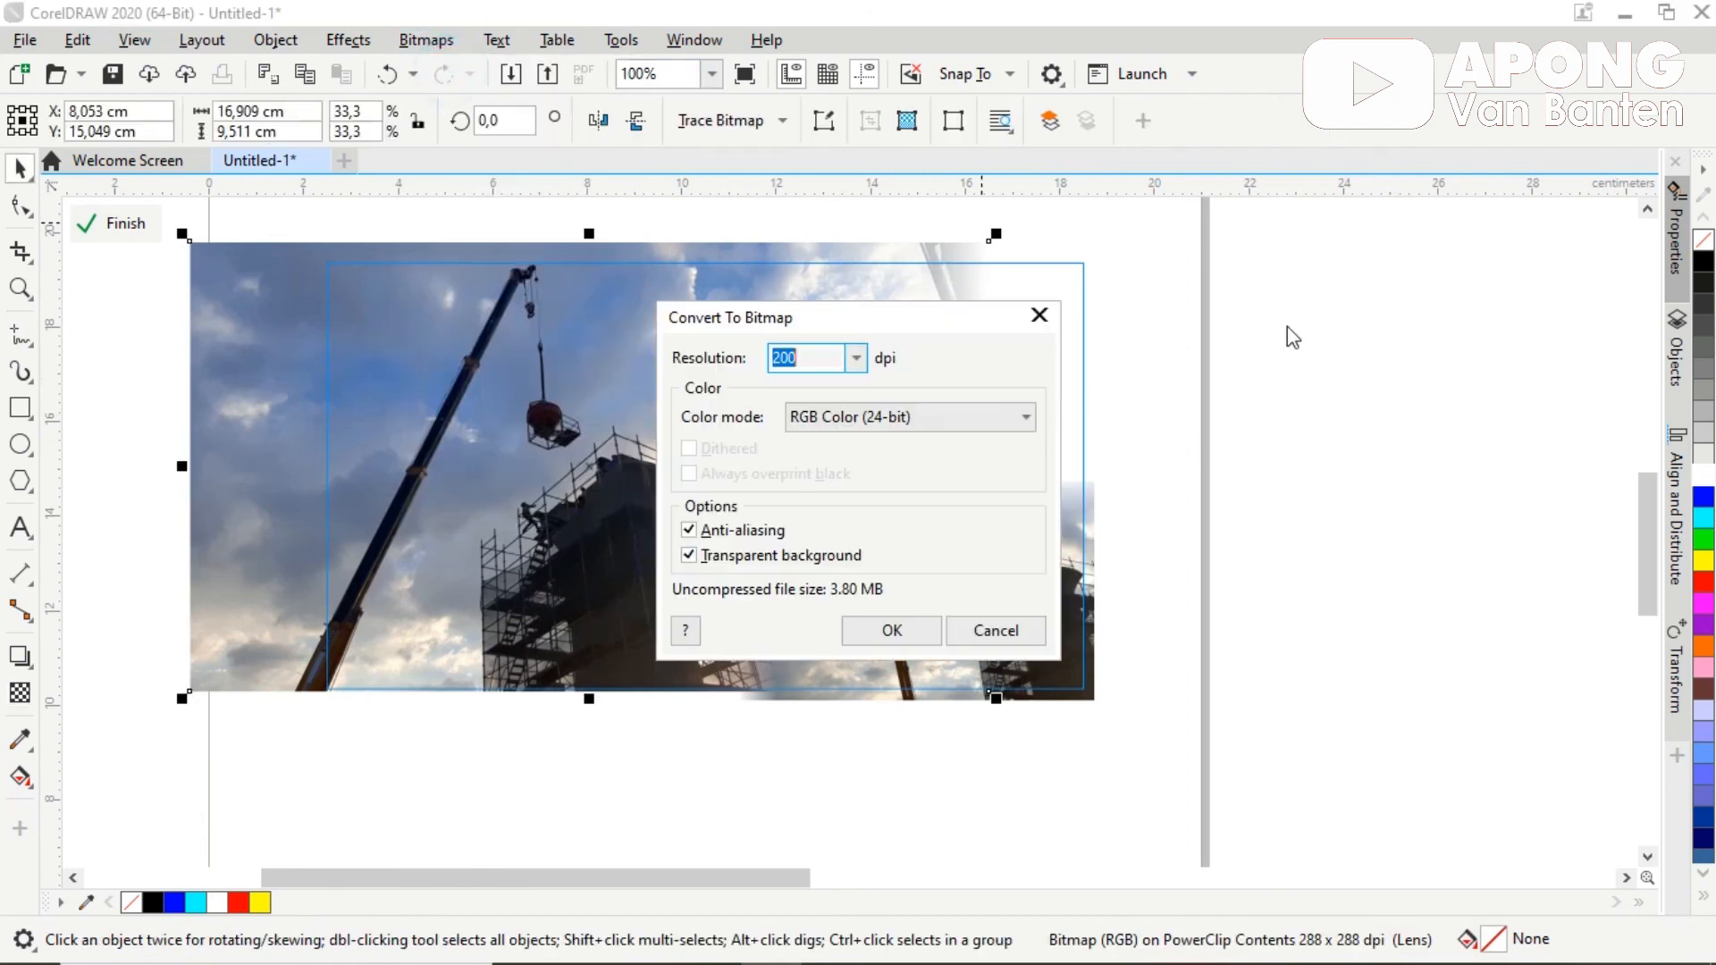
{"action": "left_click", "coordinate": [900, 634]}
{"action": "left_click", "coordinate": [1357, 405]}
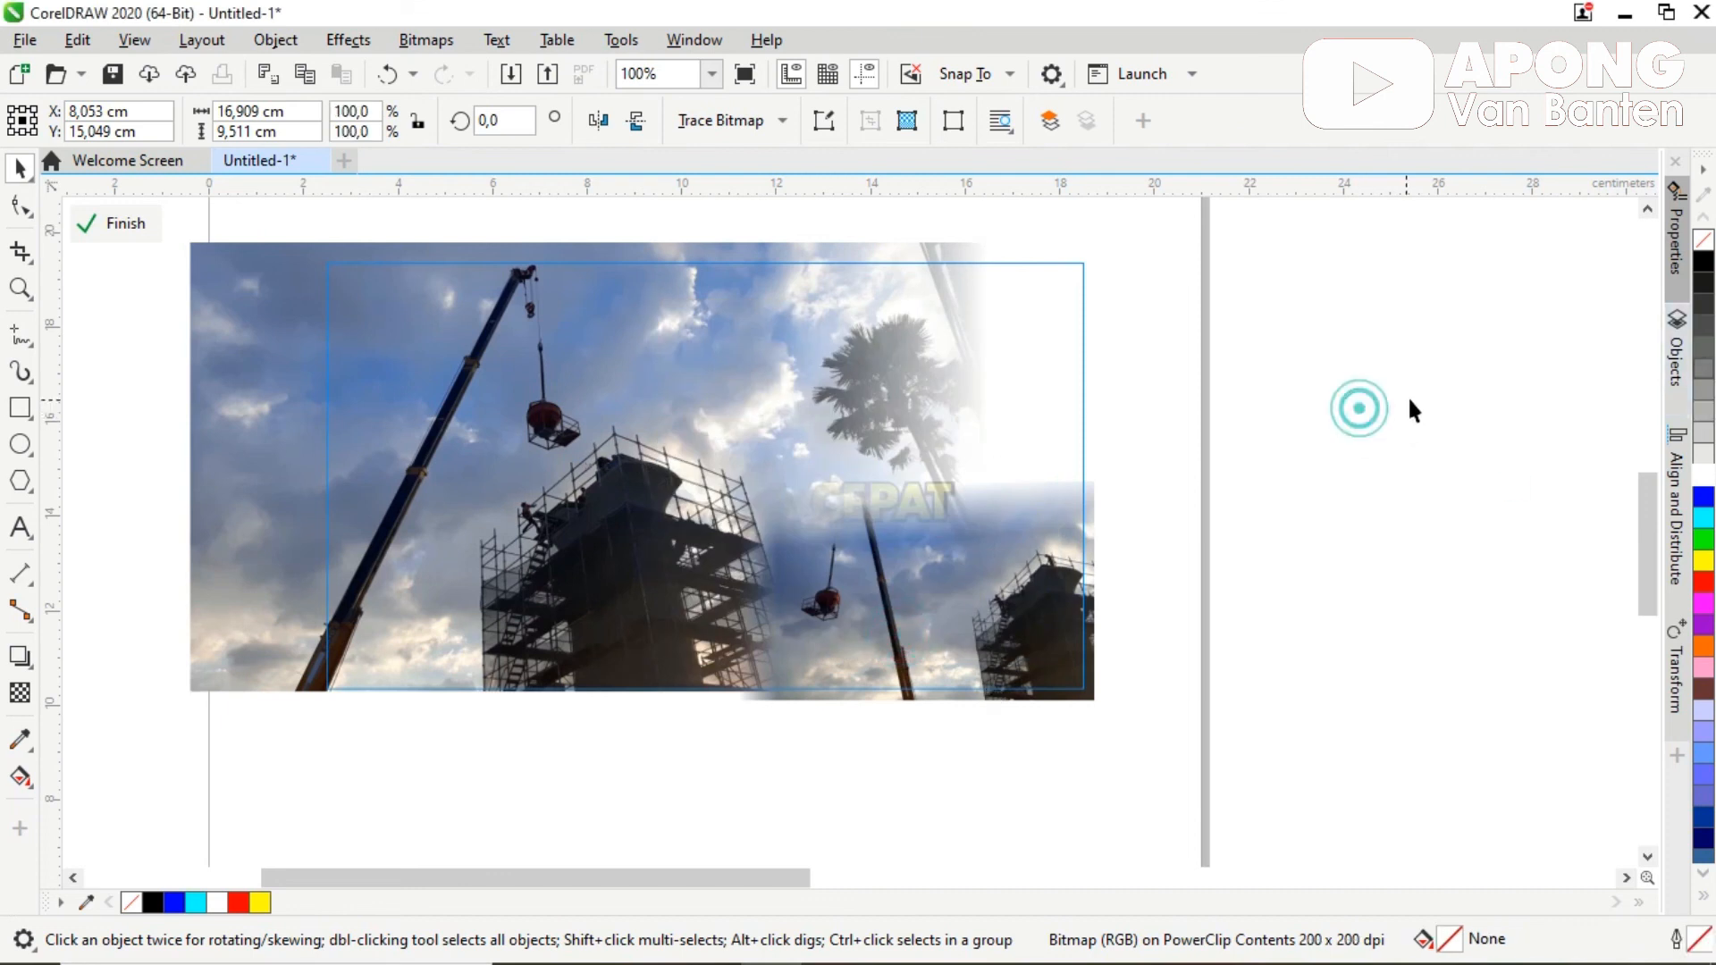
Step: Enlarge the front snapshot in the frame's lower-right corner to about 9.8 × 5.5 cm
{"action": "left_click", "coordinate": [1021, 529]}
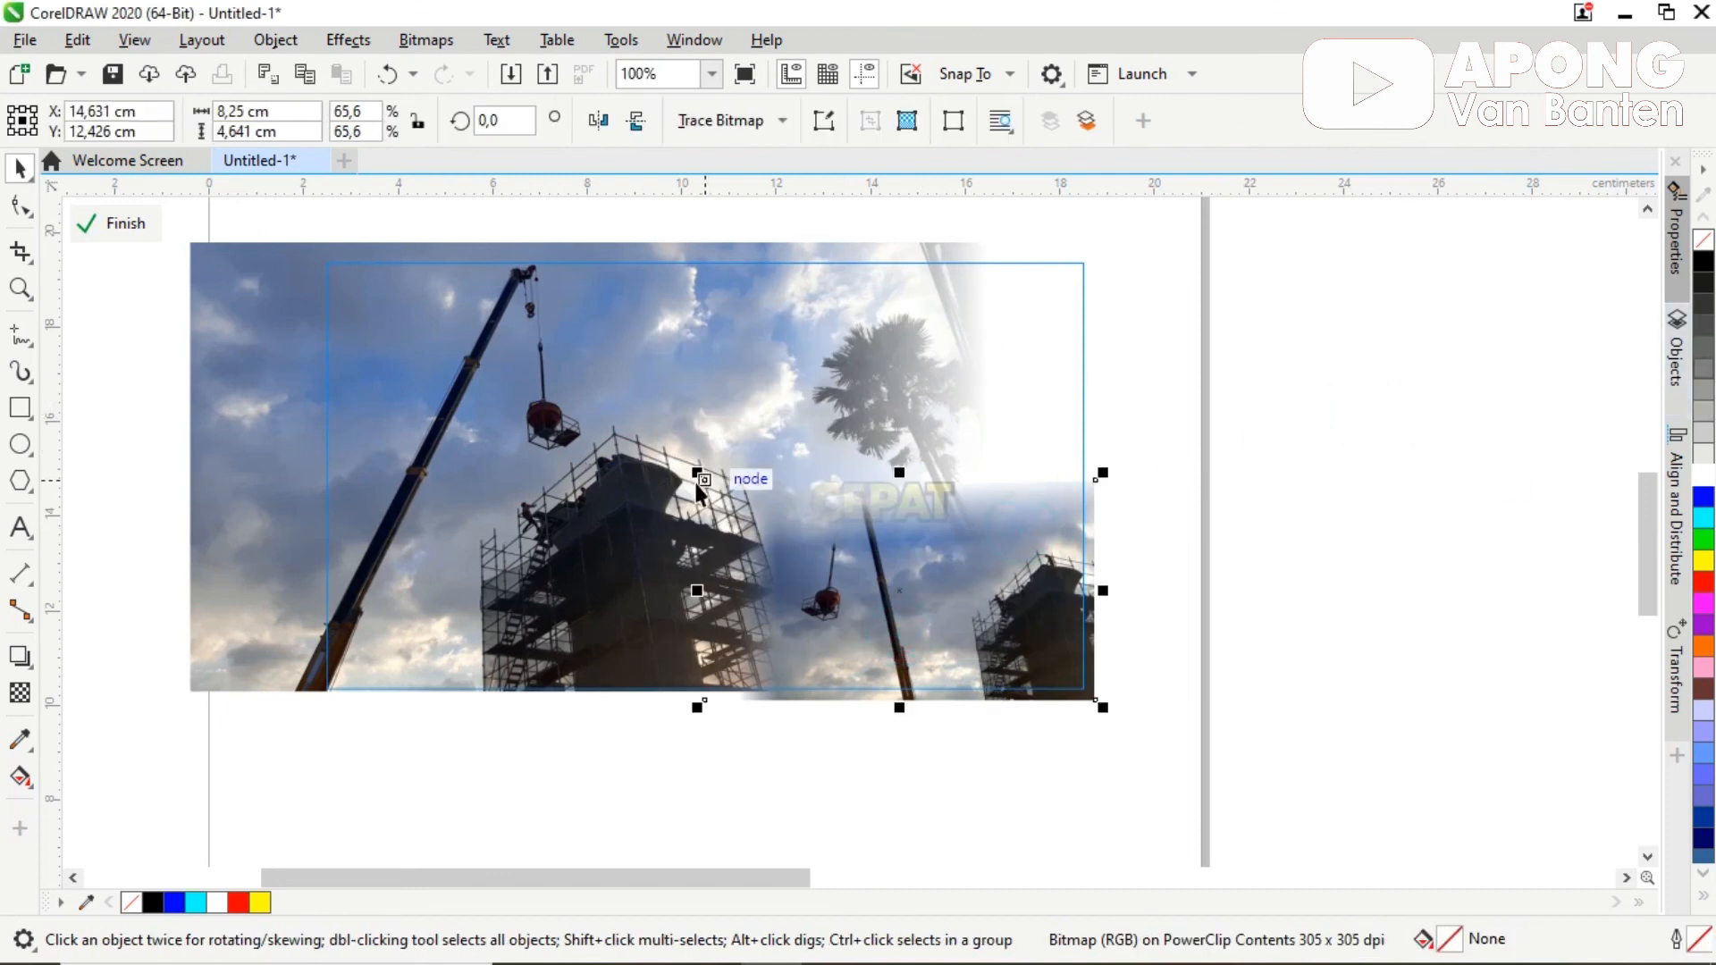
{"action": "left_click_drag", "start_coordinate": [666, 442], "coordinate": [617, 375]}
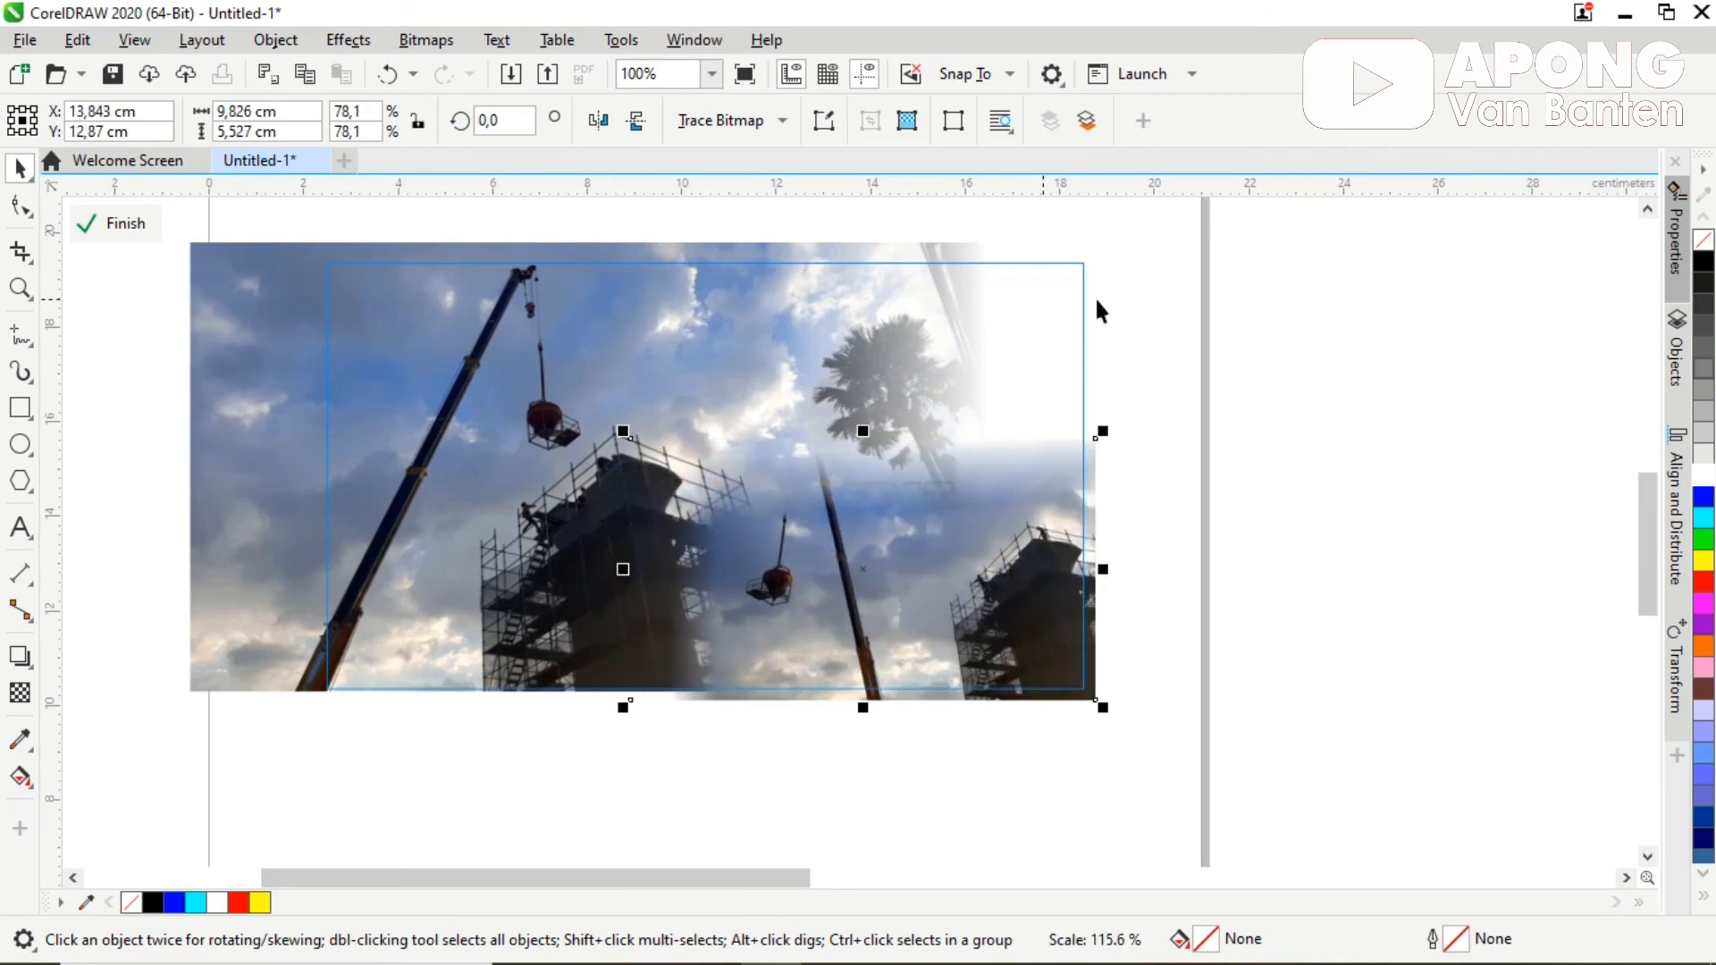
{"action": "left_click", "coordinate": [1345, 364]}
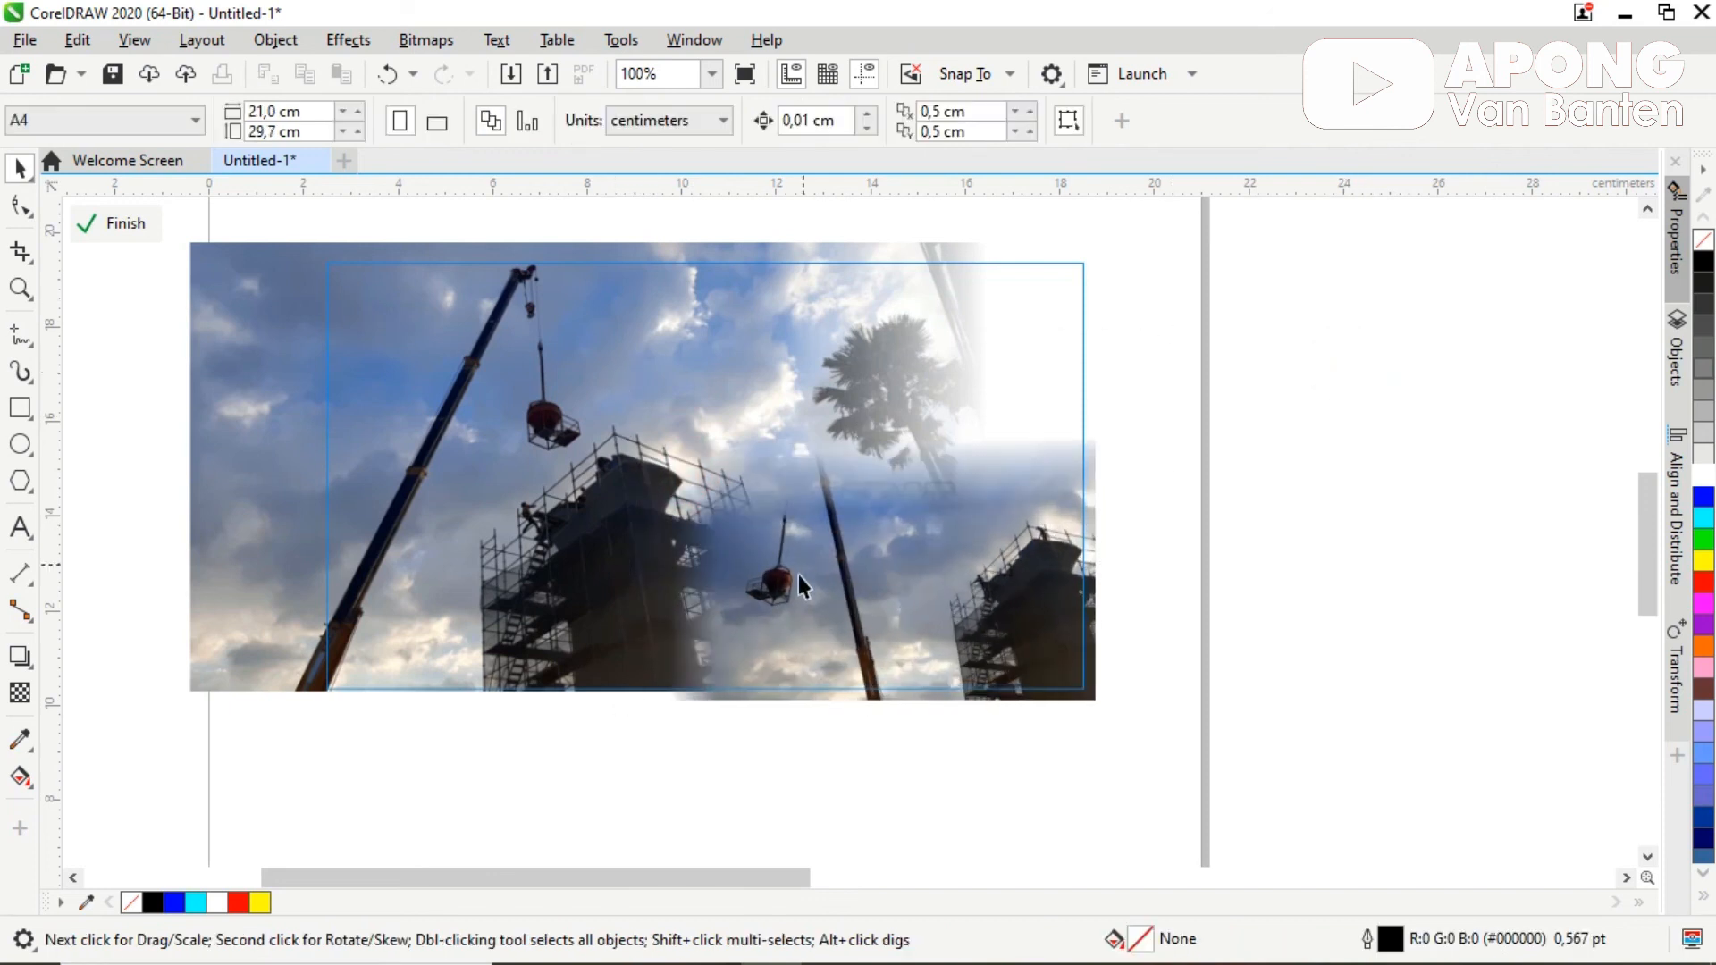
Step: Finish editing the PowerClip contents and select the thumbnail frame to check its fill
{"action": "right_click", "coordinate": [1042, 600]}
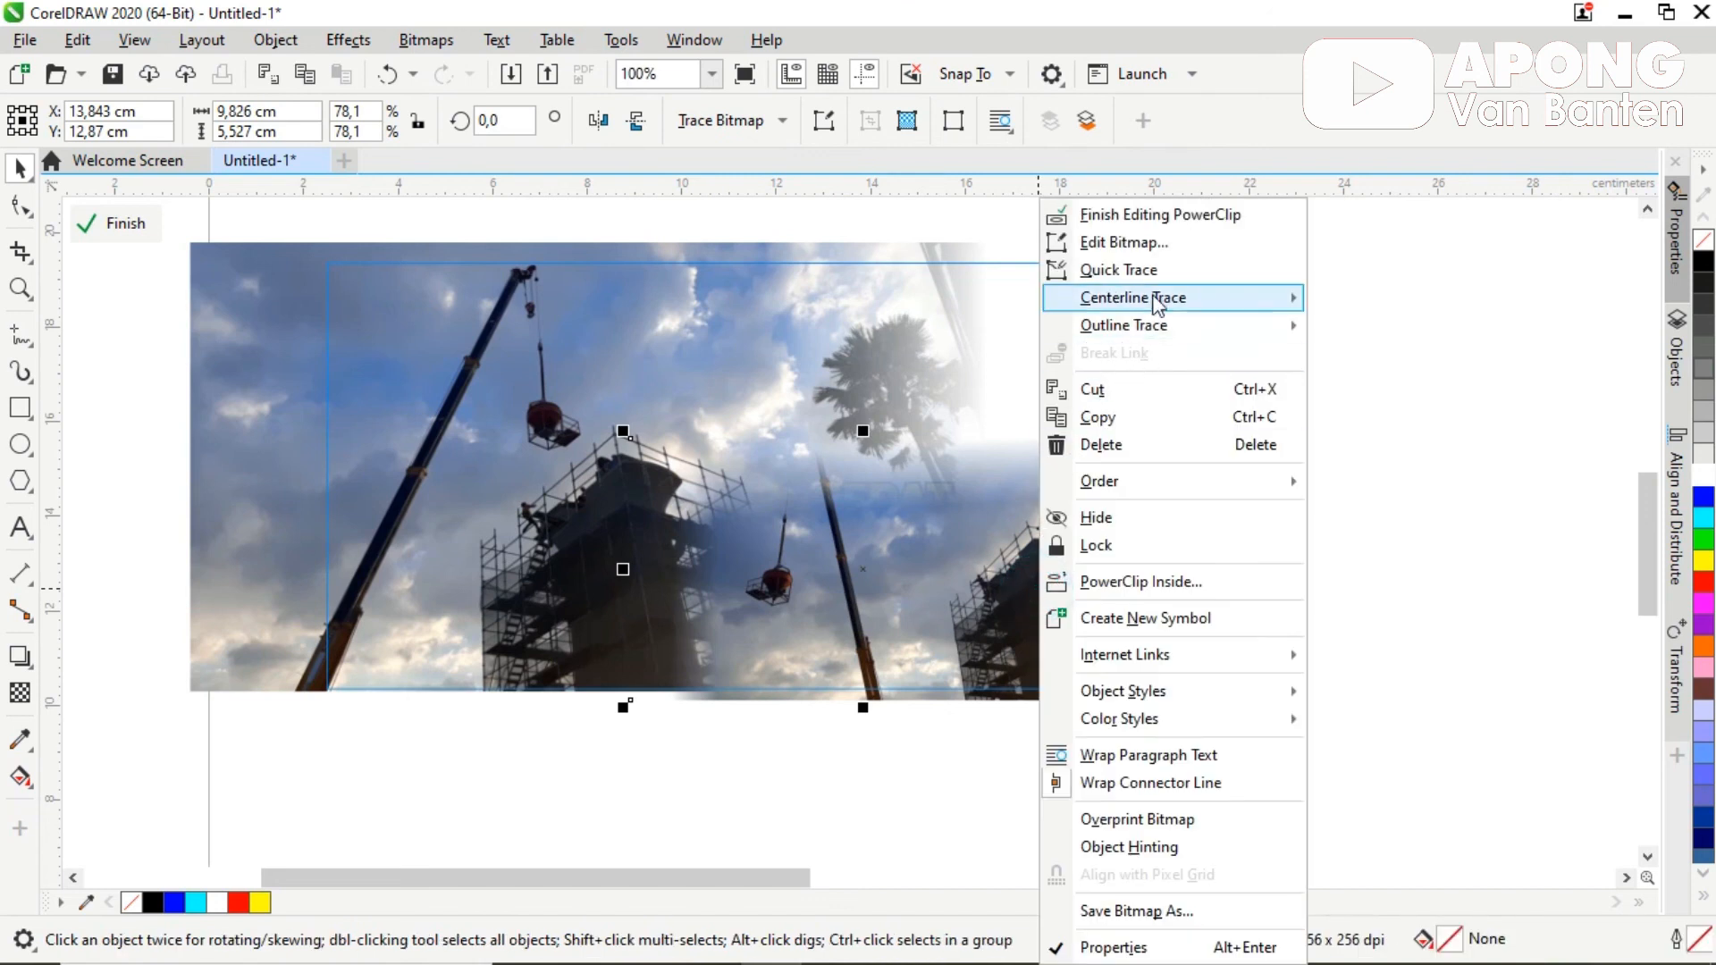
{"action": "left_click", "coordinate": [1170, 216]}
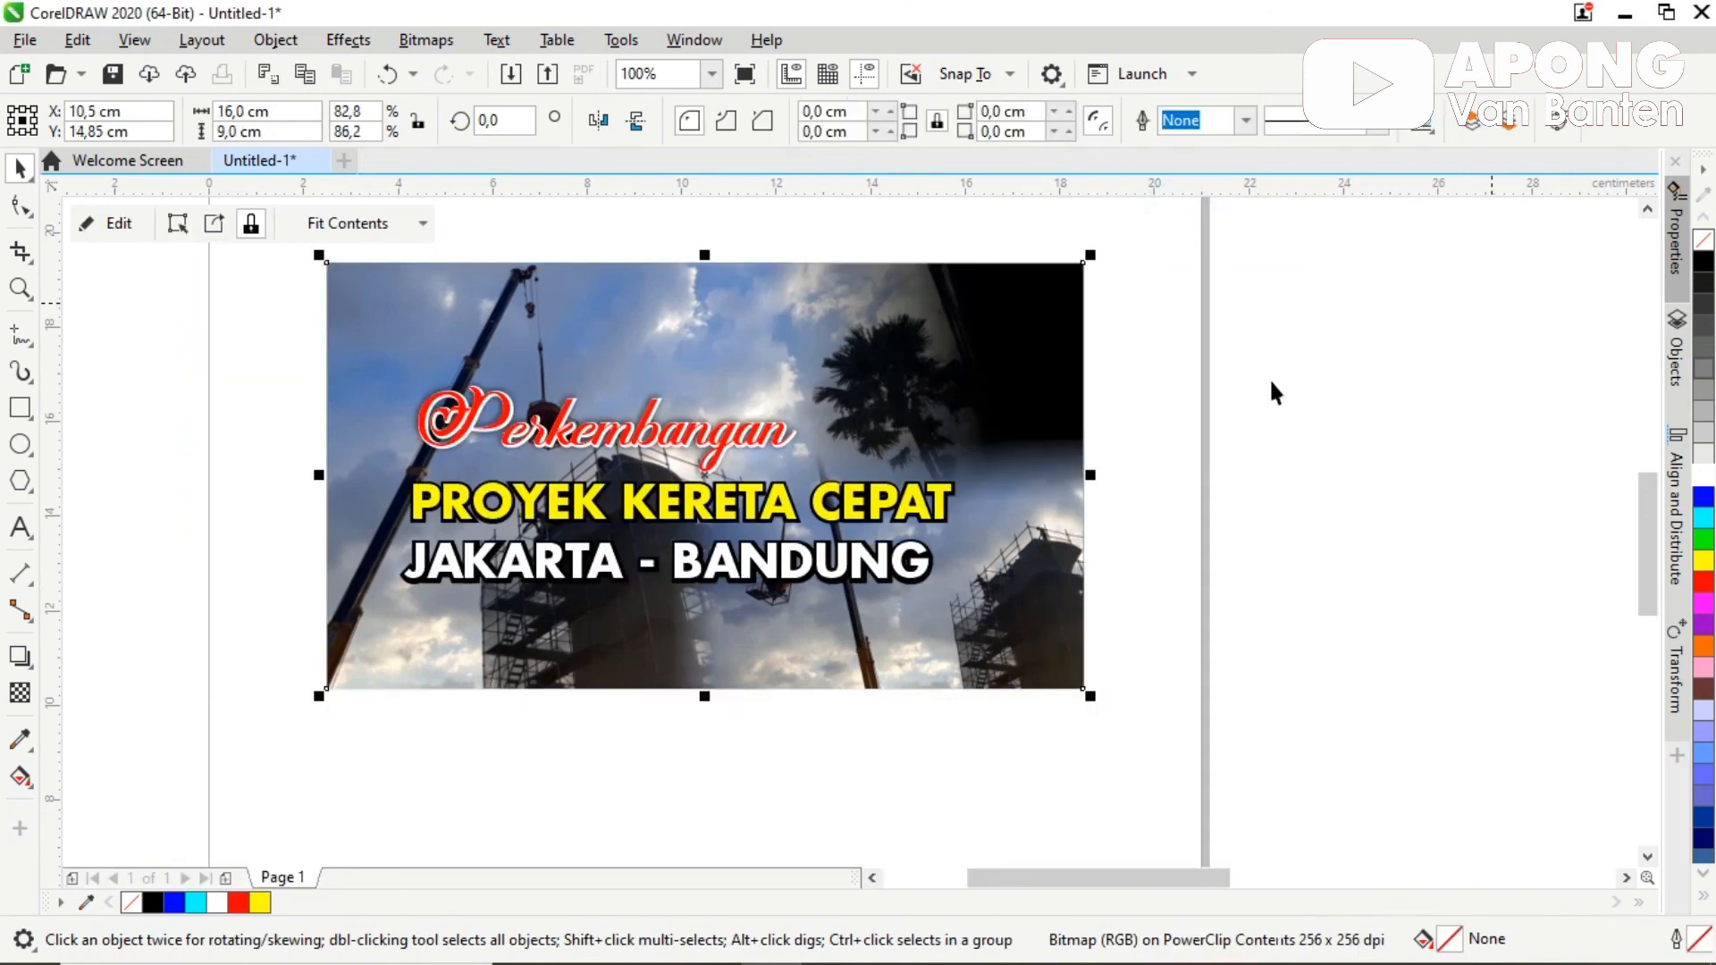
{"action": "left_click", "coordinate": [1628, 413]}
{"action": "left_click", "coordinate": [981, 343]}
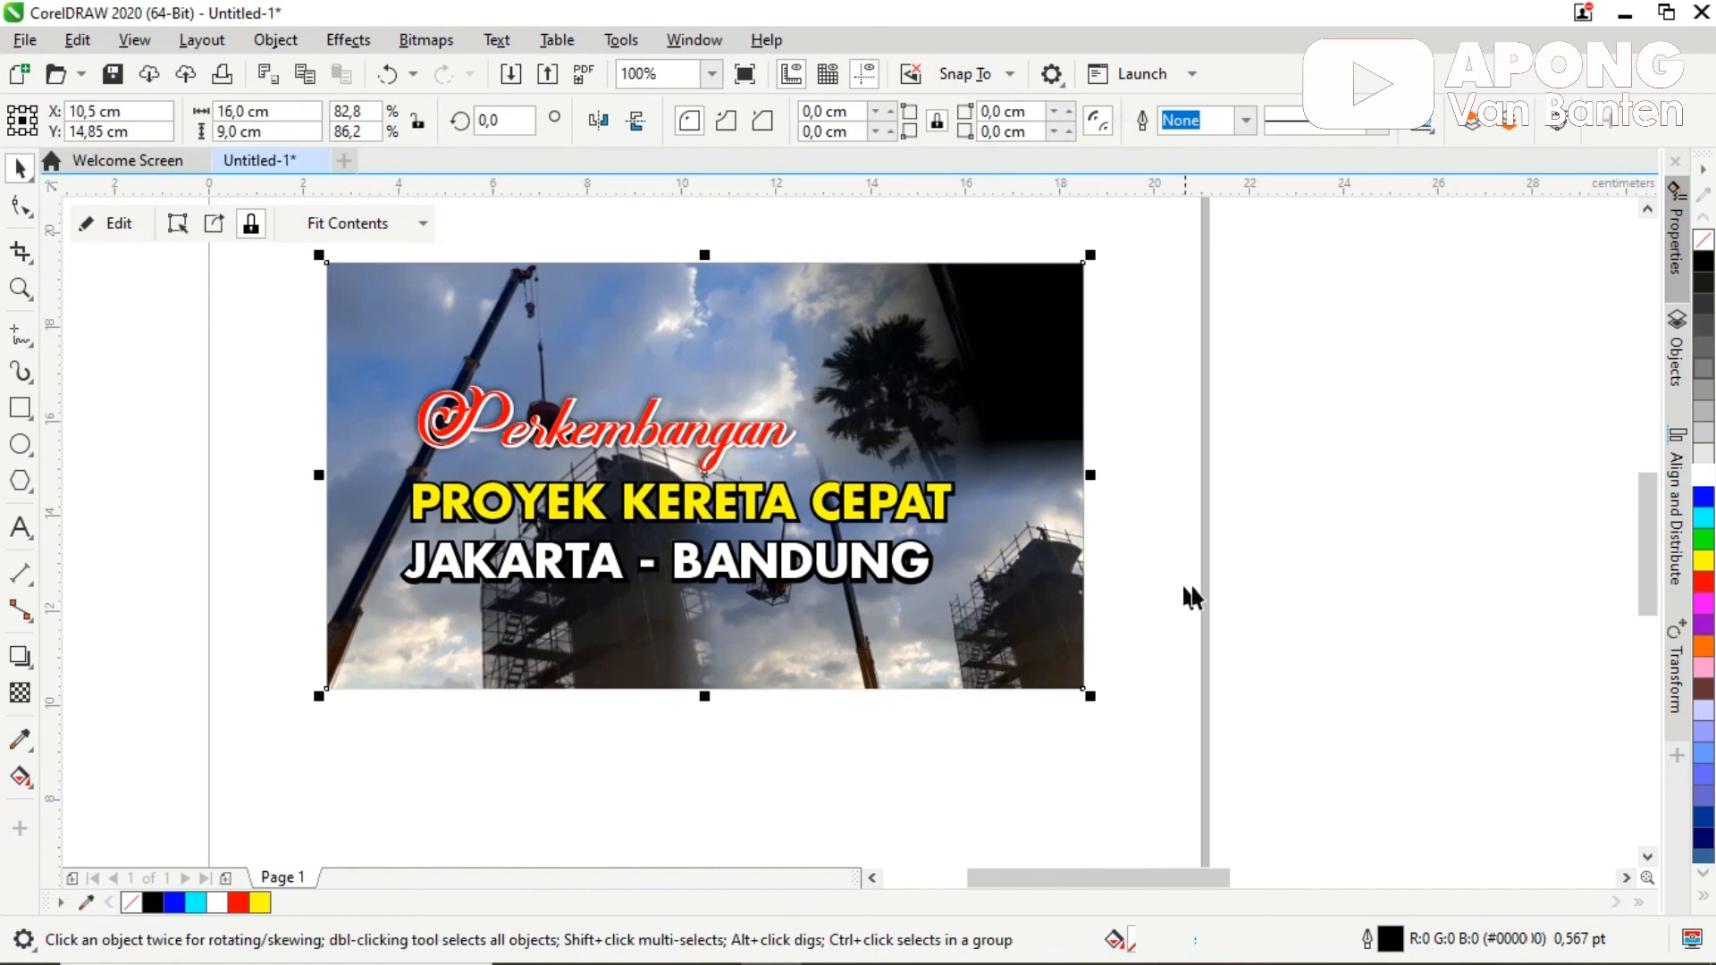
{"action": "left_click", "coordinate": [1453, 420]}
{"action": "left_click", "coordinate": [976, 334]}
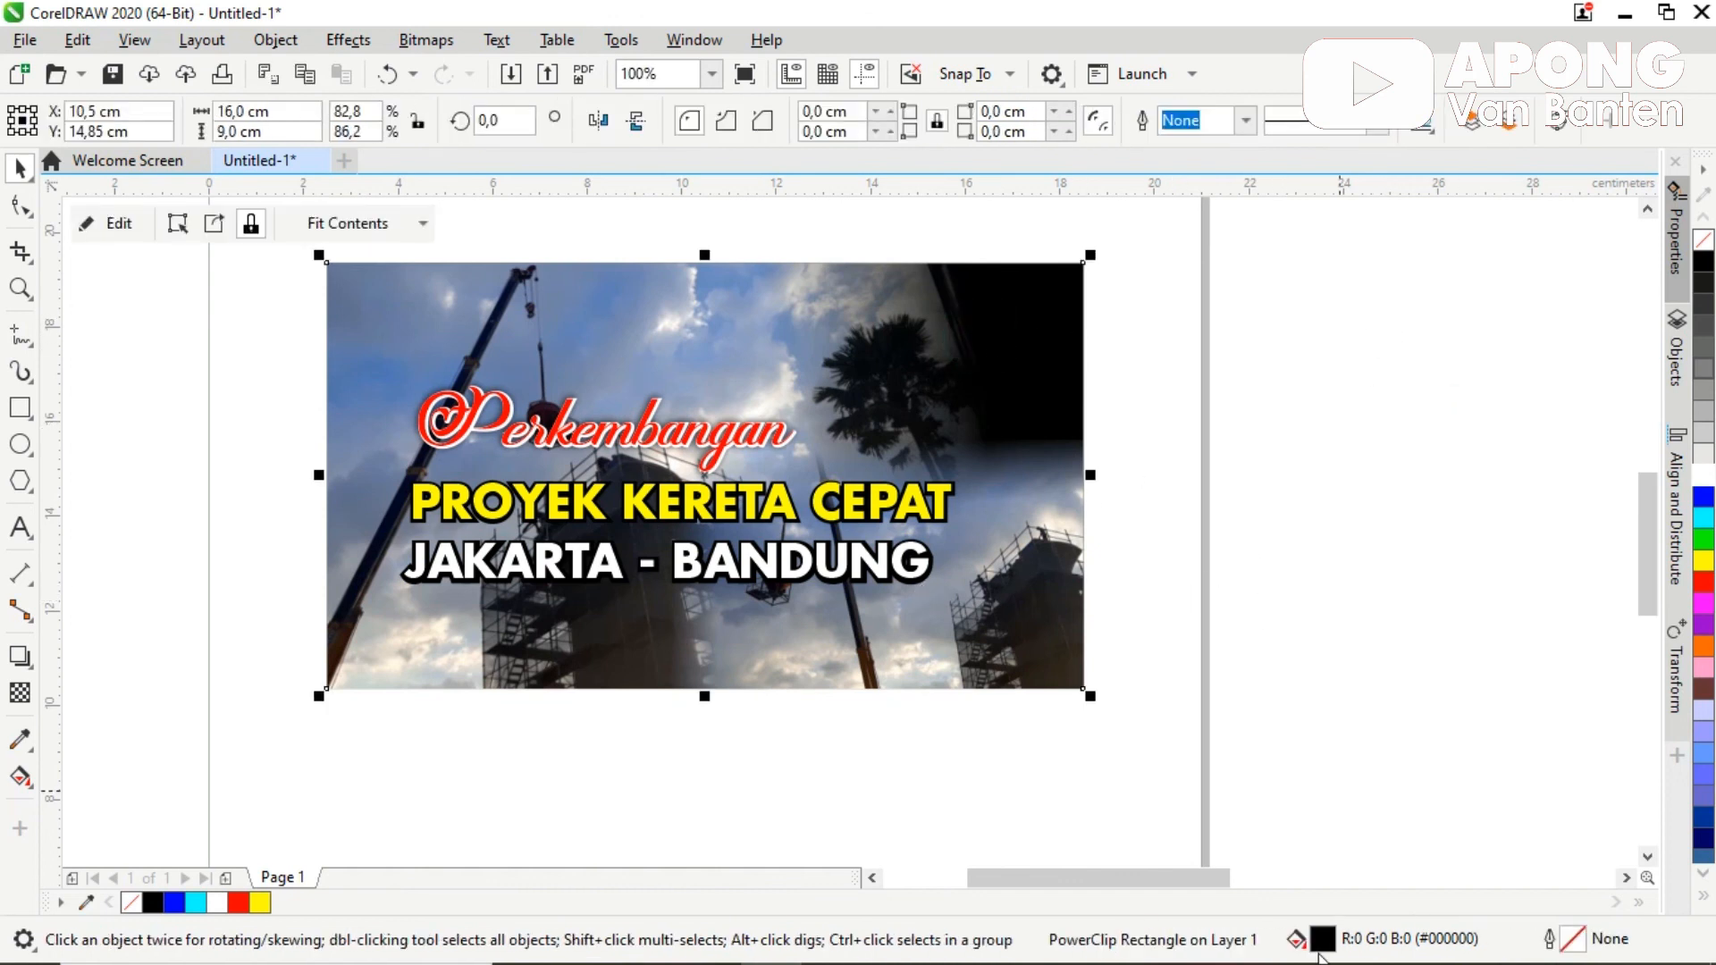
Step: Fill the thumbnail frame behind the blended snapshots with a light periwinkle blue
{"action": "left_click", "coordinate": [1704, 497]}
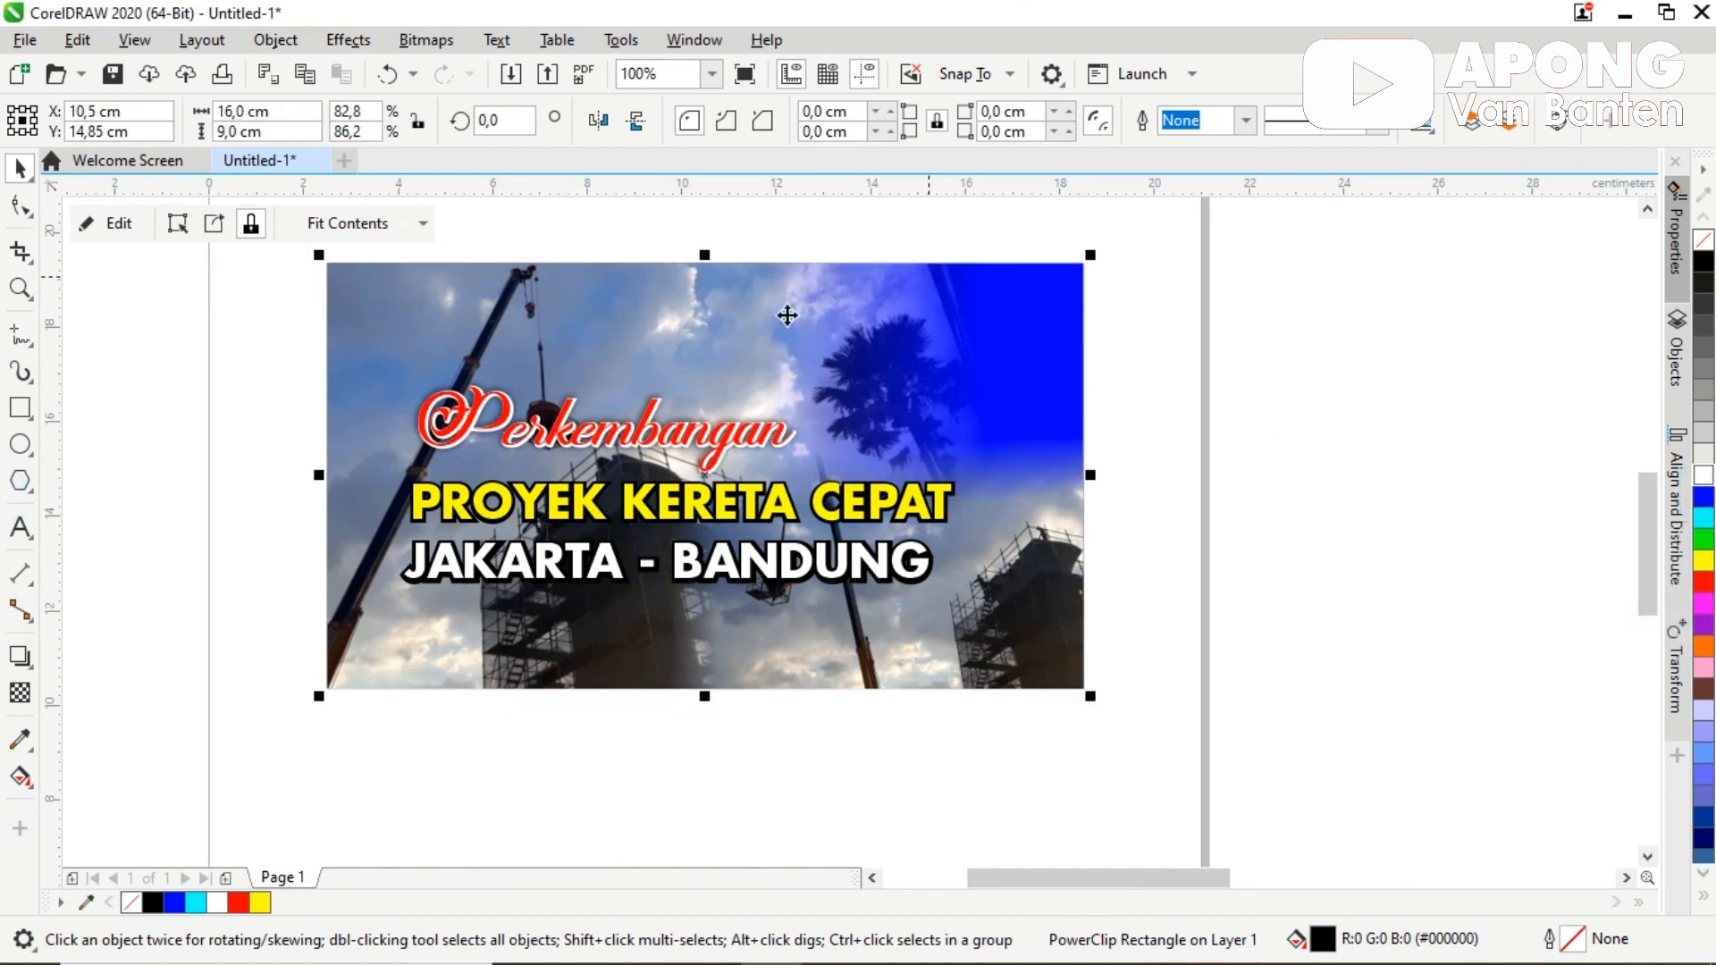
{"action": "left_click", "coordinate": [1313, 440]}
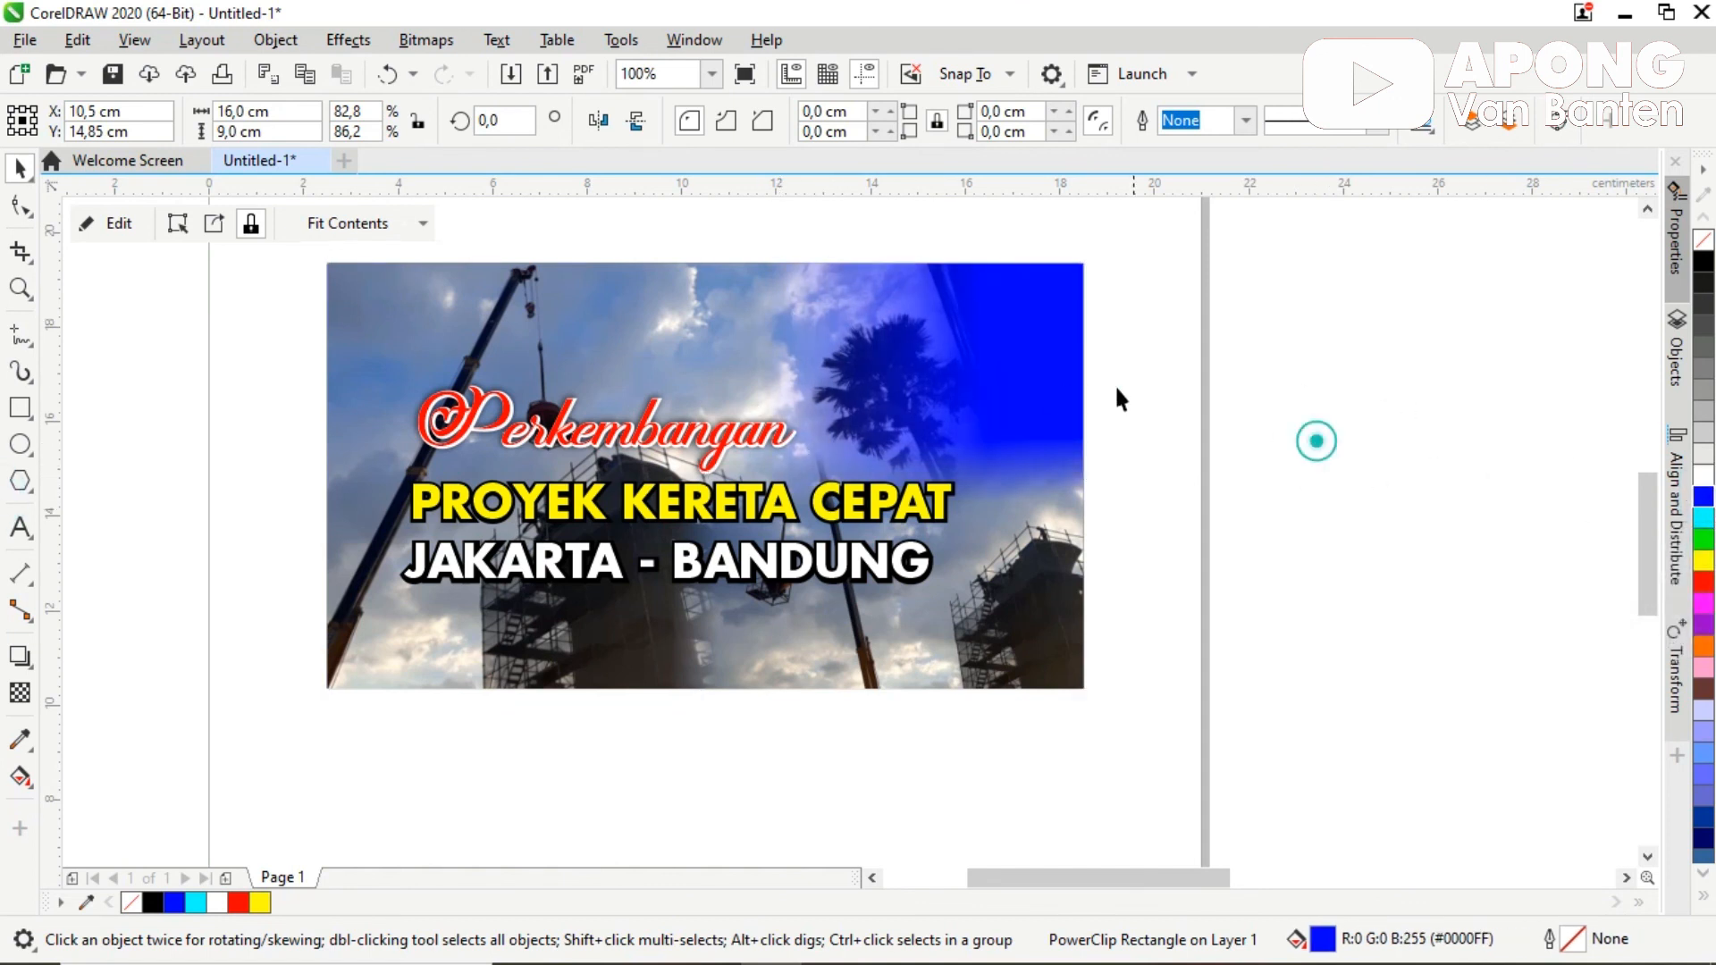
{"action": "left_click", "coordinate": [931, 365]}
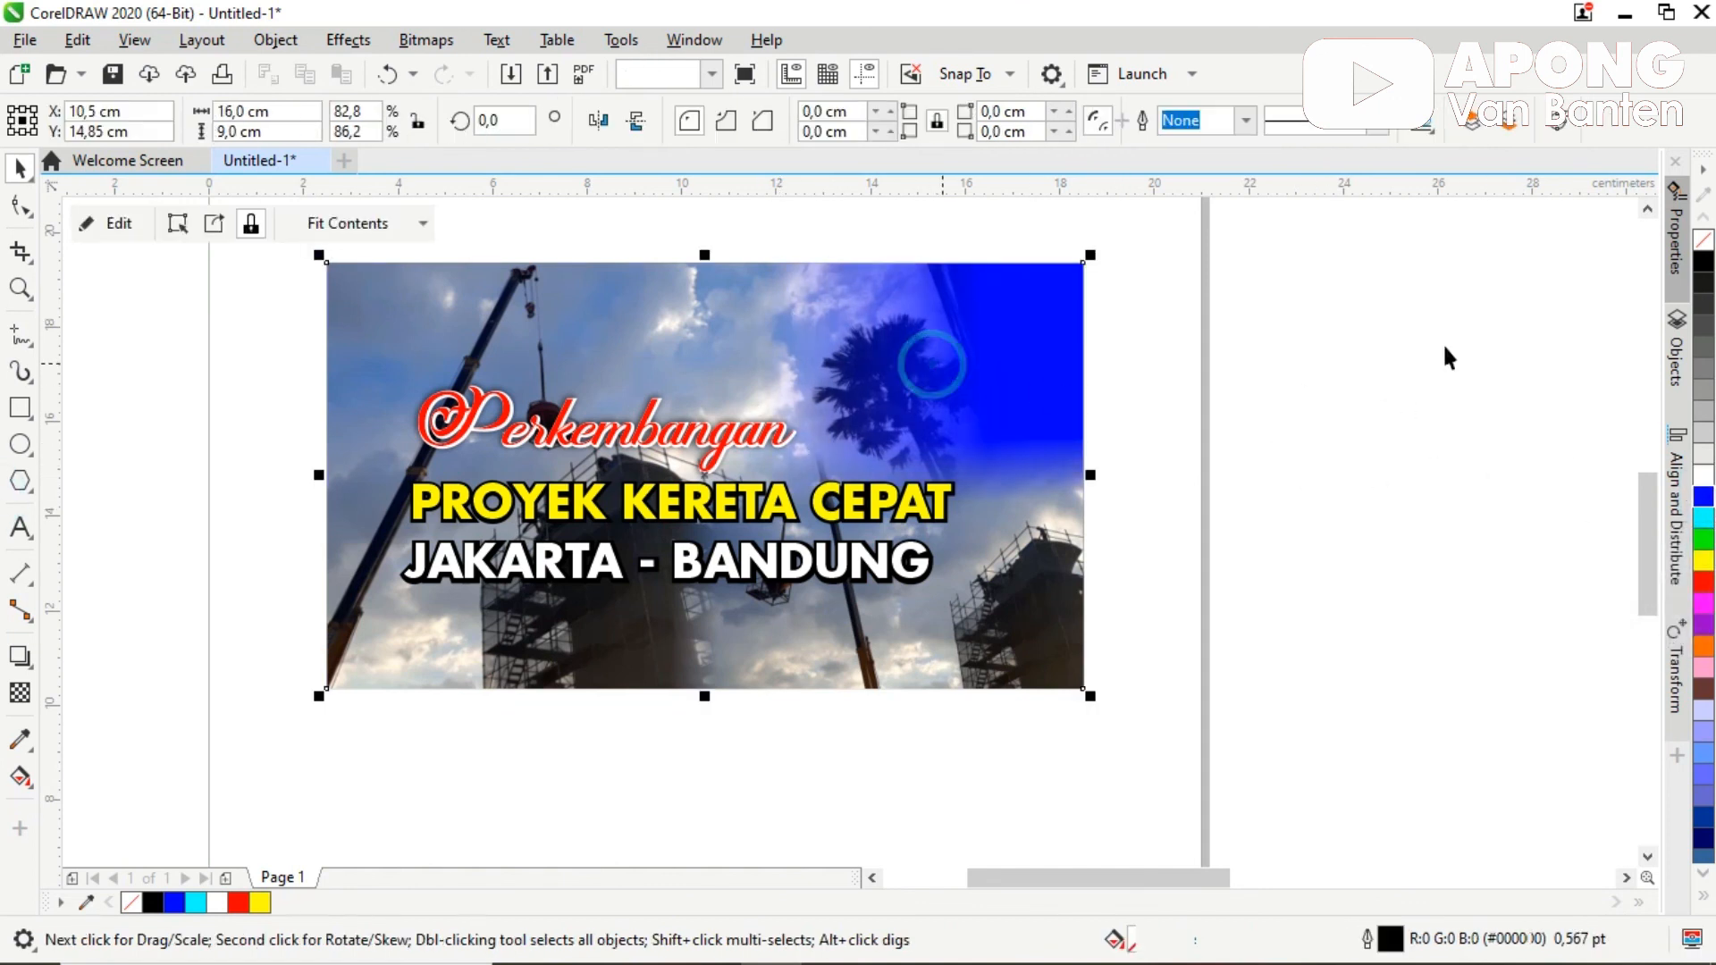
{"action": "left_click", "coordinate": [1703, 518]}
{"action": "left_click", "coordinate": [1704, 497]}
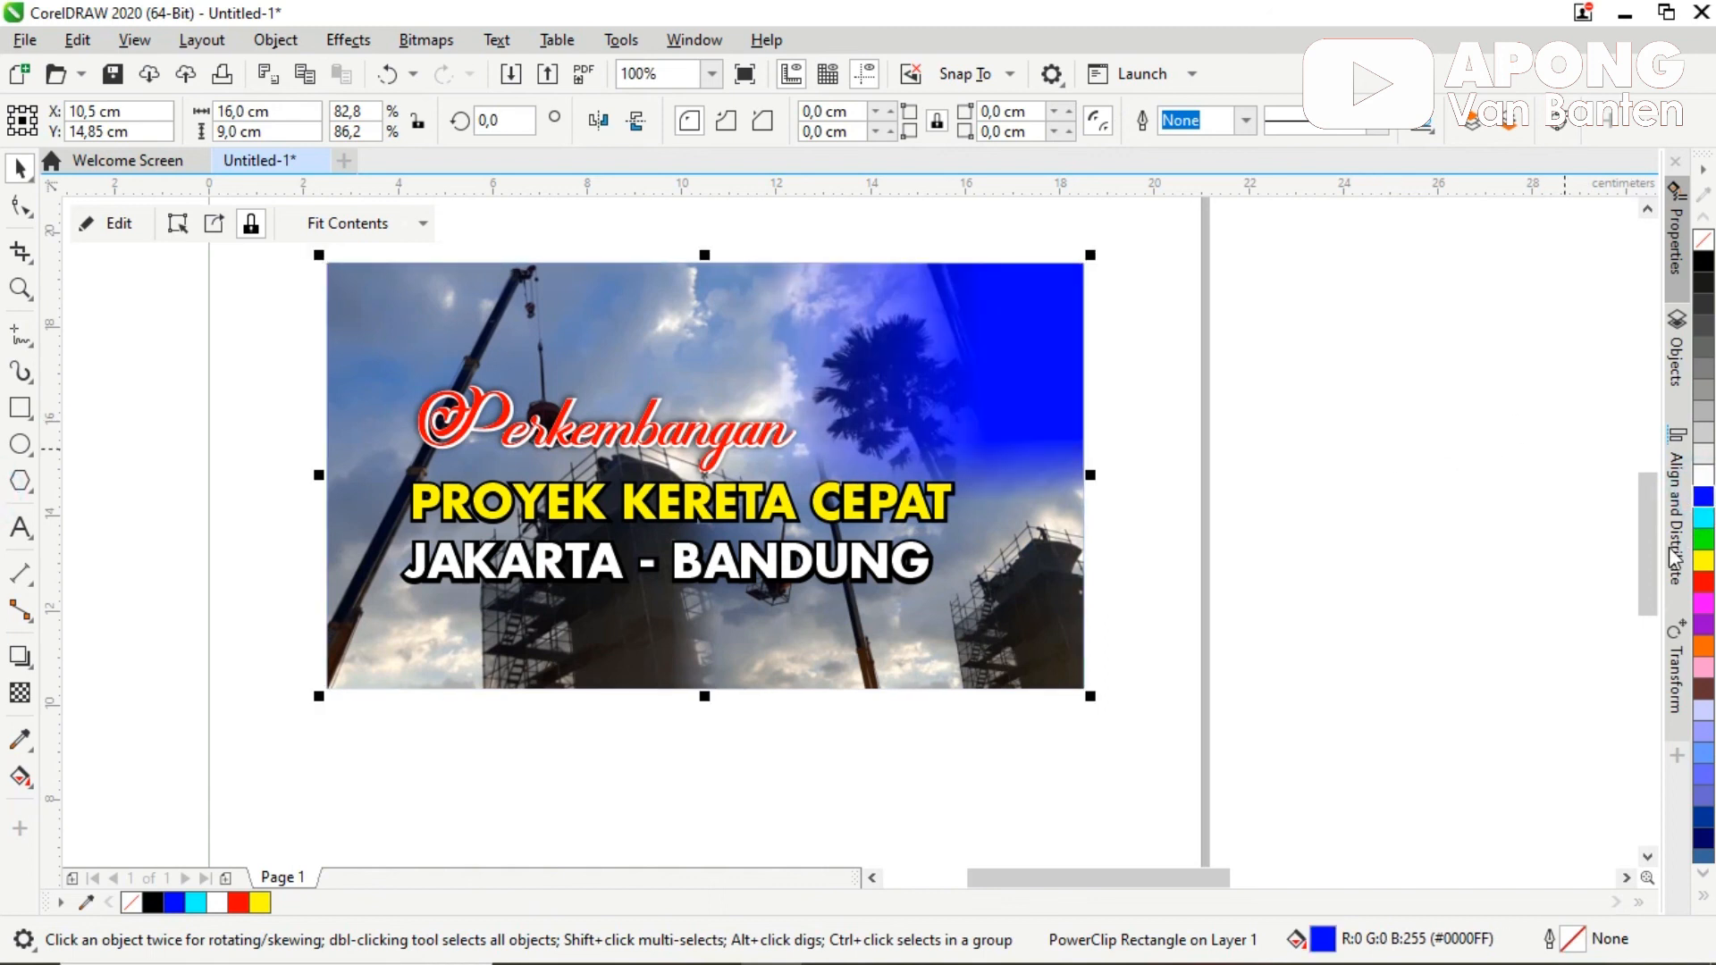
{"action": "left_click", "coordinate": [1703, 731]}
{"action": "left_click", "coordinate": [1347, 414]}
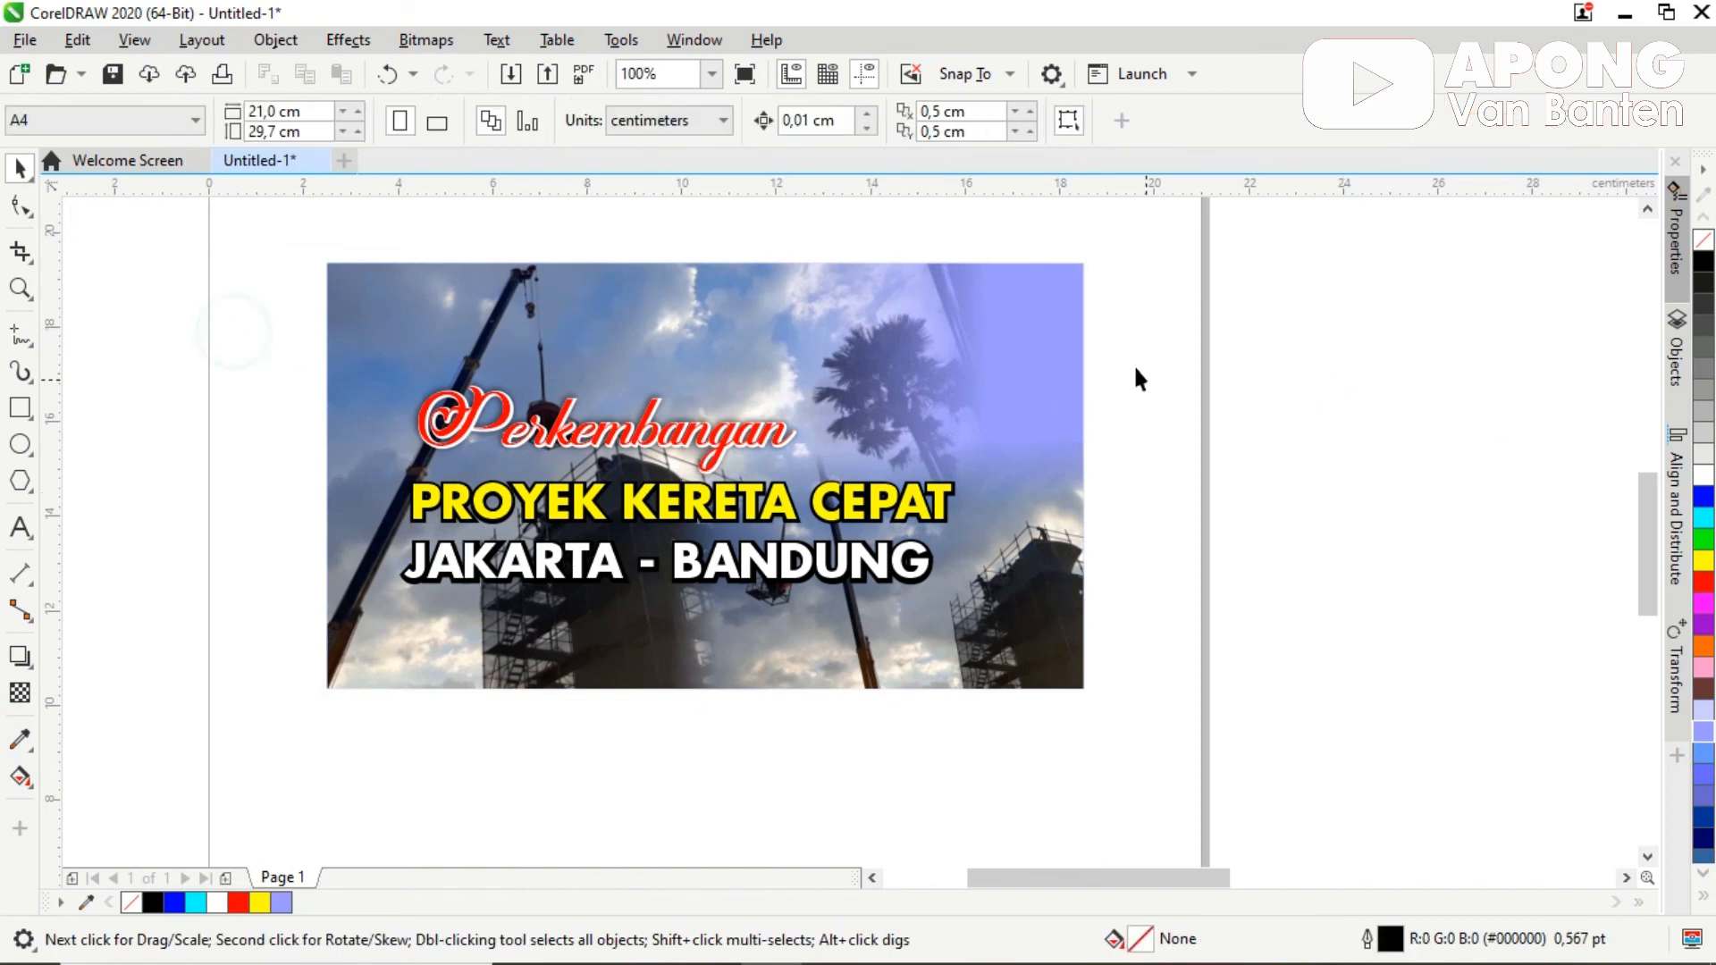
Step: Enlarge the grouped title text proportionally to about 12.3 × 4.7 cm and centre it horizontally and vertically on the thumbnail frame
{"action": "left_click_drag", "start_coordinate": [199, 357], "coordinate": [1119, 652]}
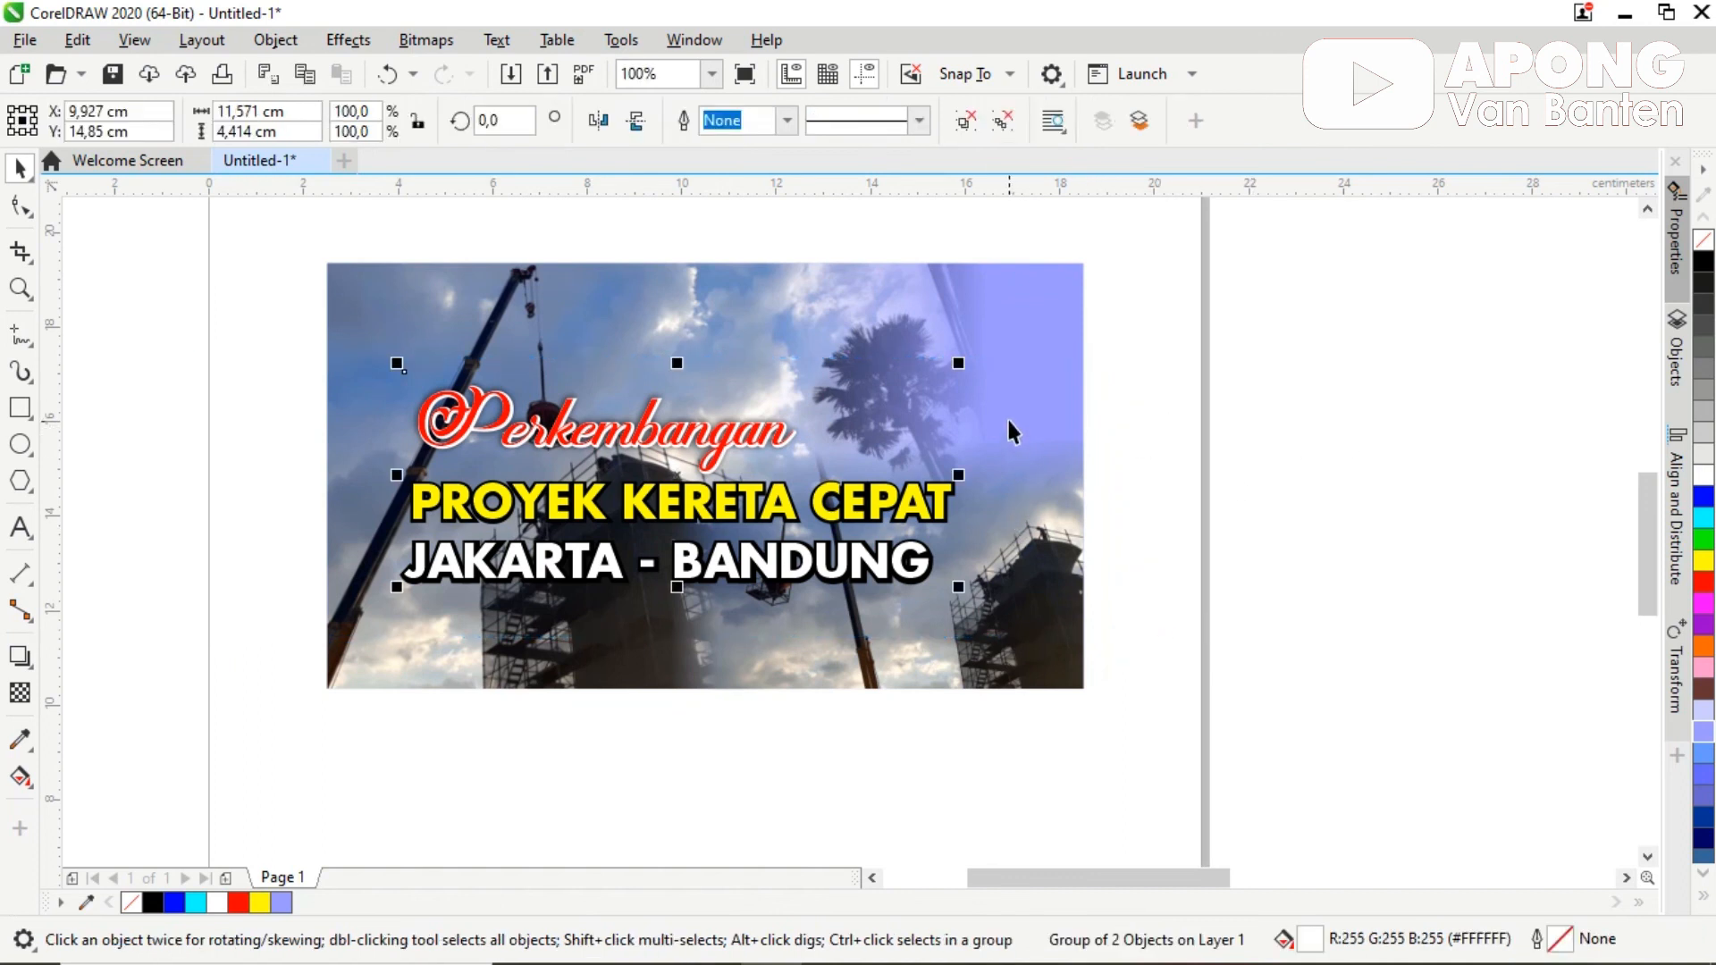
{"action": "mouse_move", "coordinate": [961, 359]}
{"action": "left_mouse_down"}
{"action": "mouse_move", "coordinate": [1015, 345]}
{"action": "mouse_move", "coordinate": [991, 350]}
{"action": "left_mouse_up"}
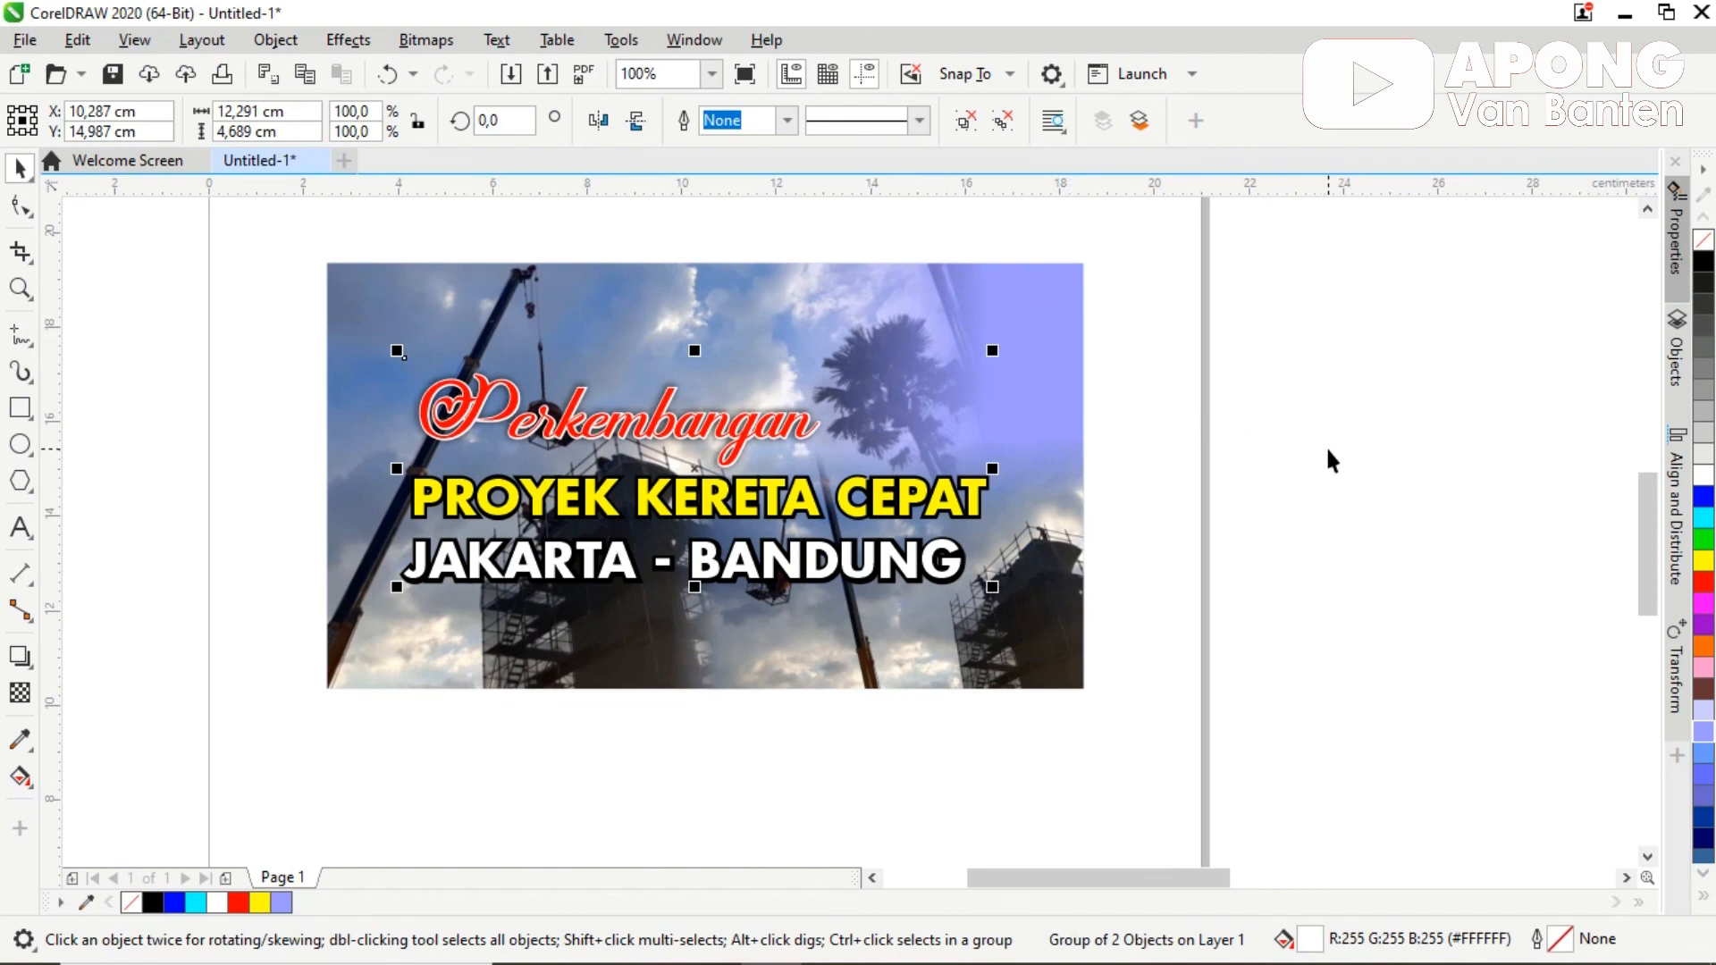
{"action": "left_click", "coordinate": [938, 362], "text": "shift"}
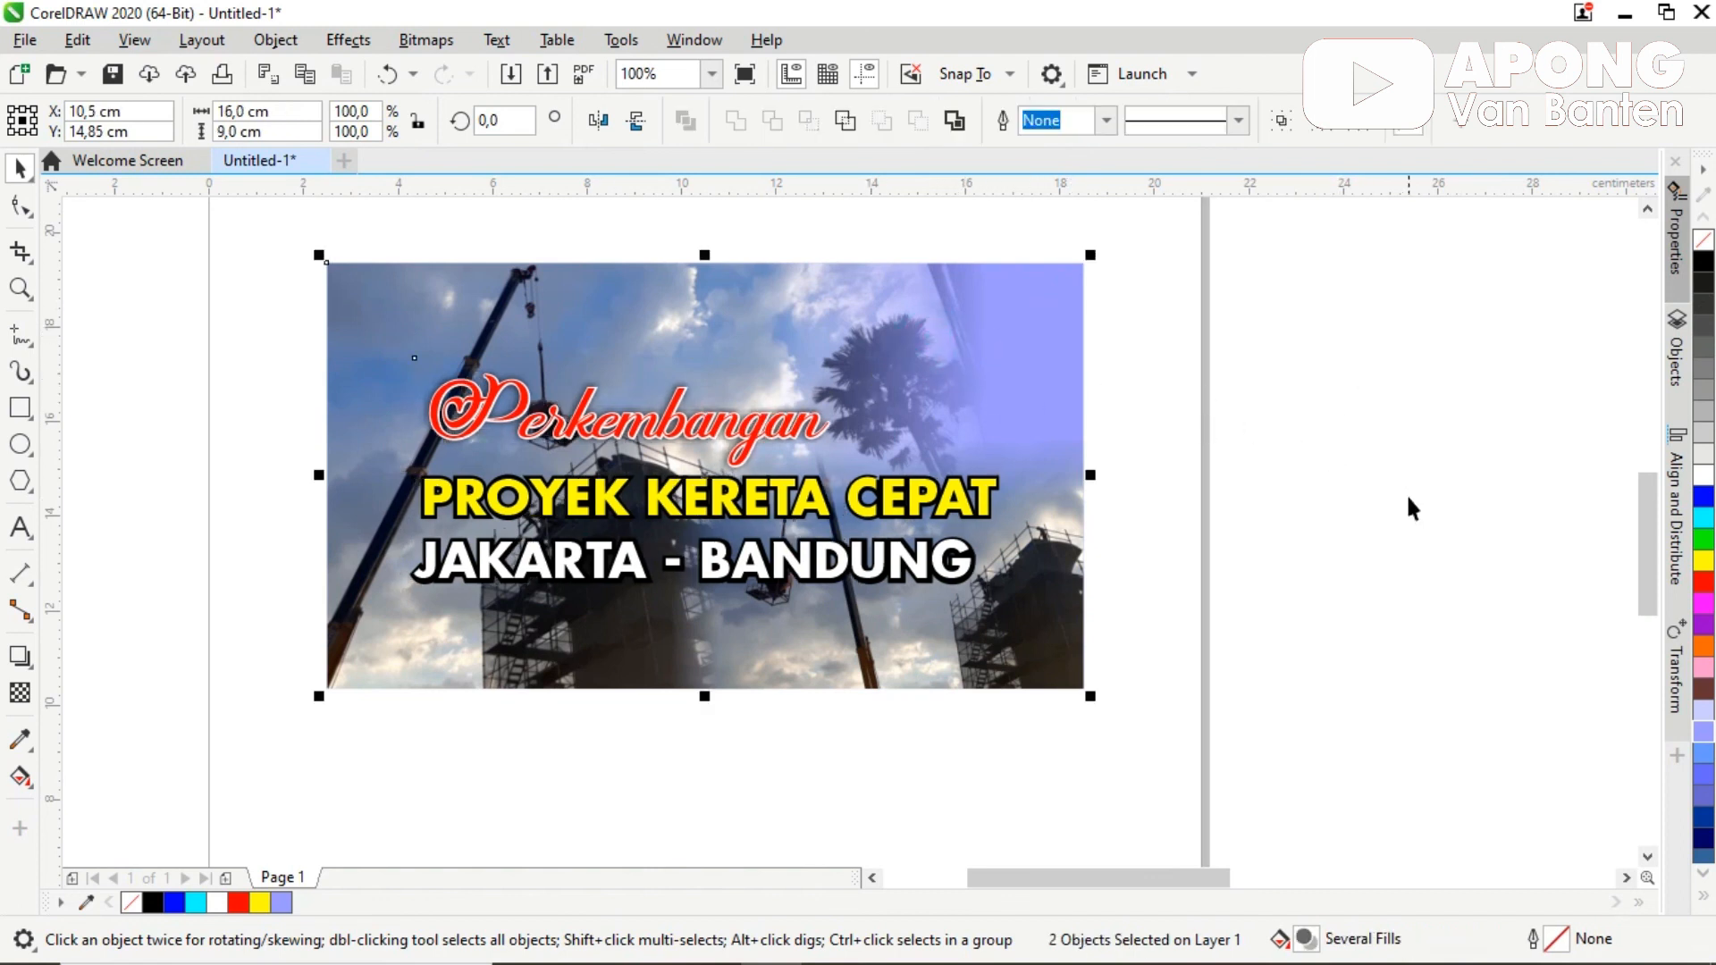
{"action": "key", "text": "c"}
{"action": "key", "text": "e"}
{"action": "left_click", "coordinate": [1442, 498]}
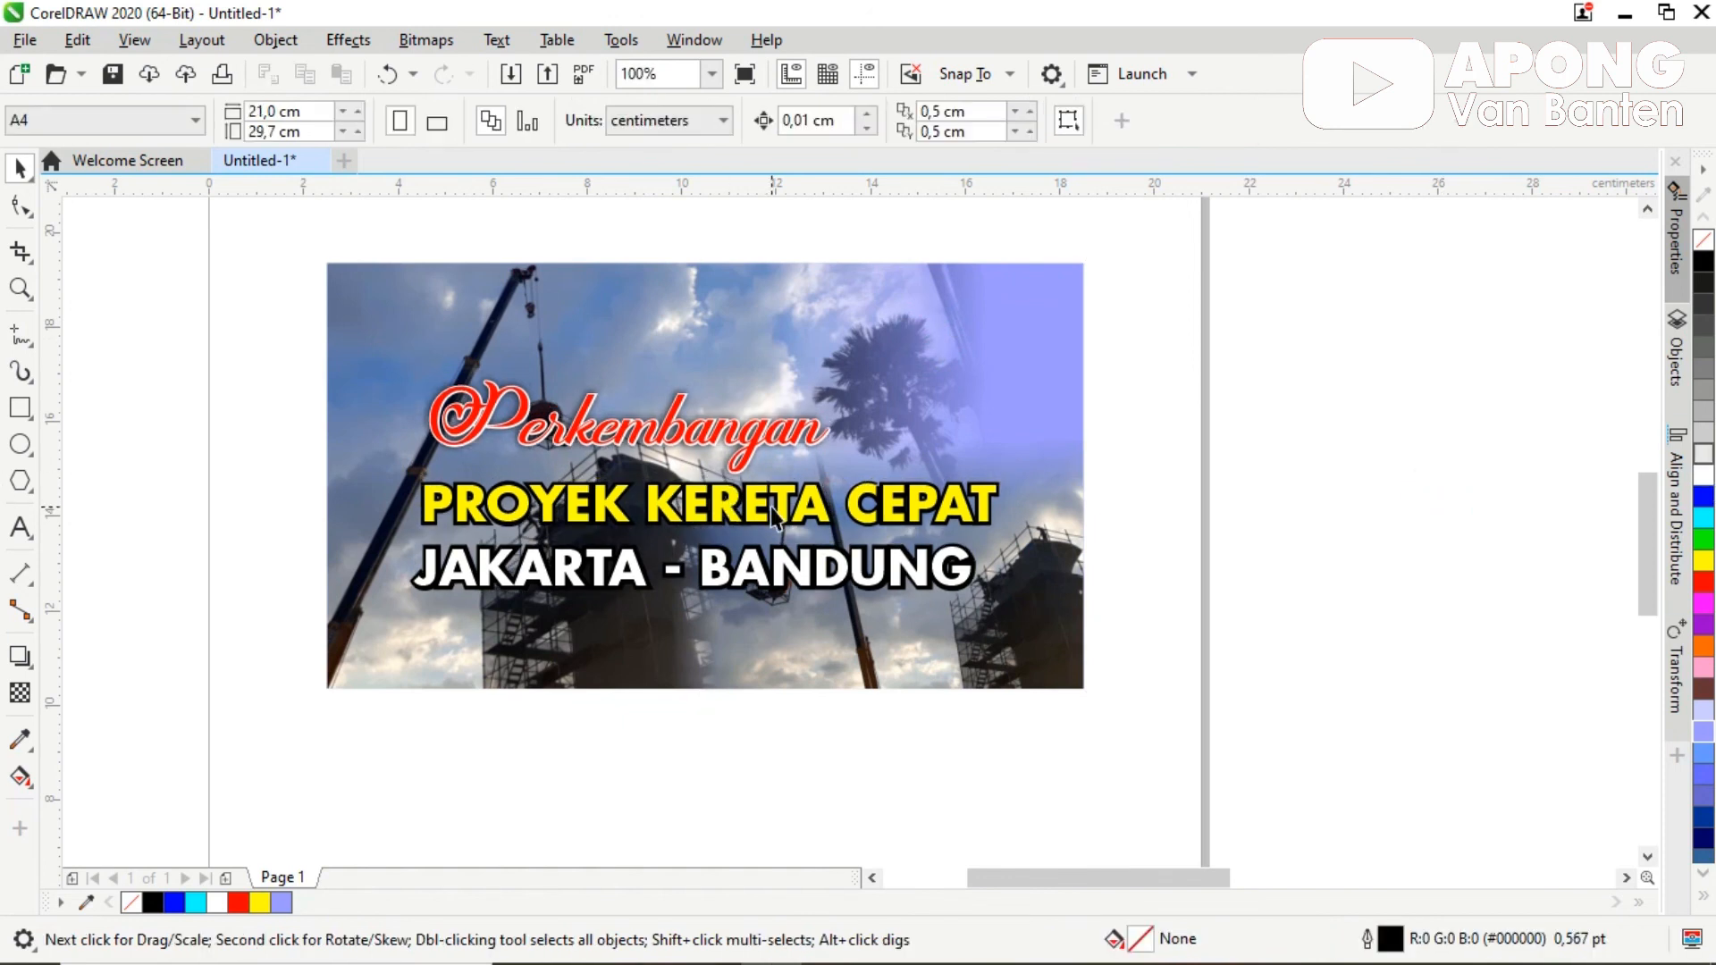
Step: Export only the frame and title to New Volume (I:) as the JPG "Thumbnail2" in 24-bit RGB at 100% quality
{"action": "left_click_drag", "start_coordinate": [265, 231], "coordinate": [1390, 760]}
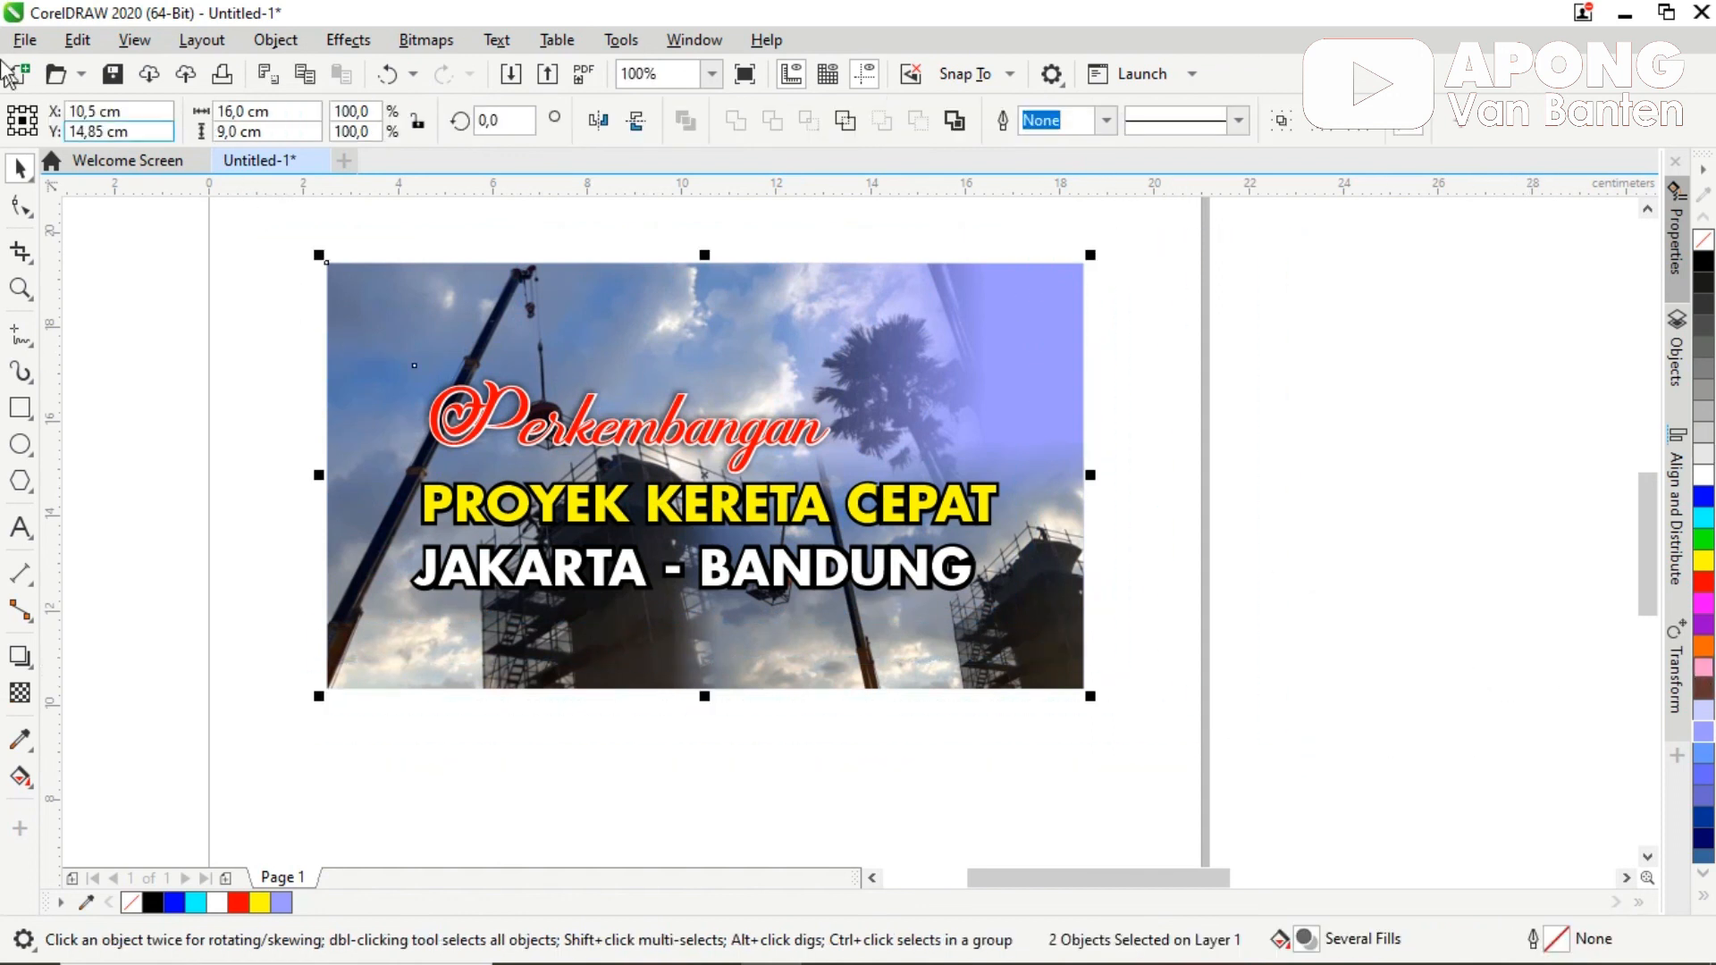
{"action": "left_click", "coordinate": [24, 42]}
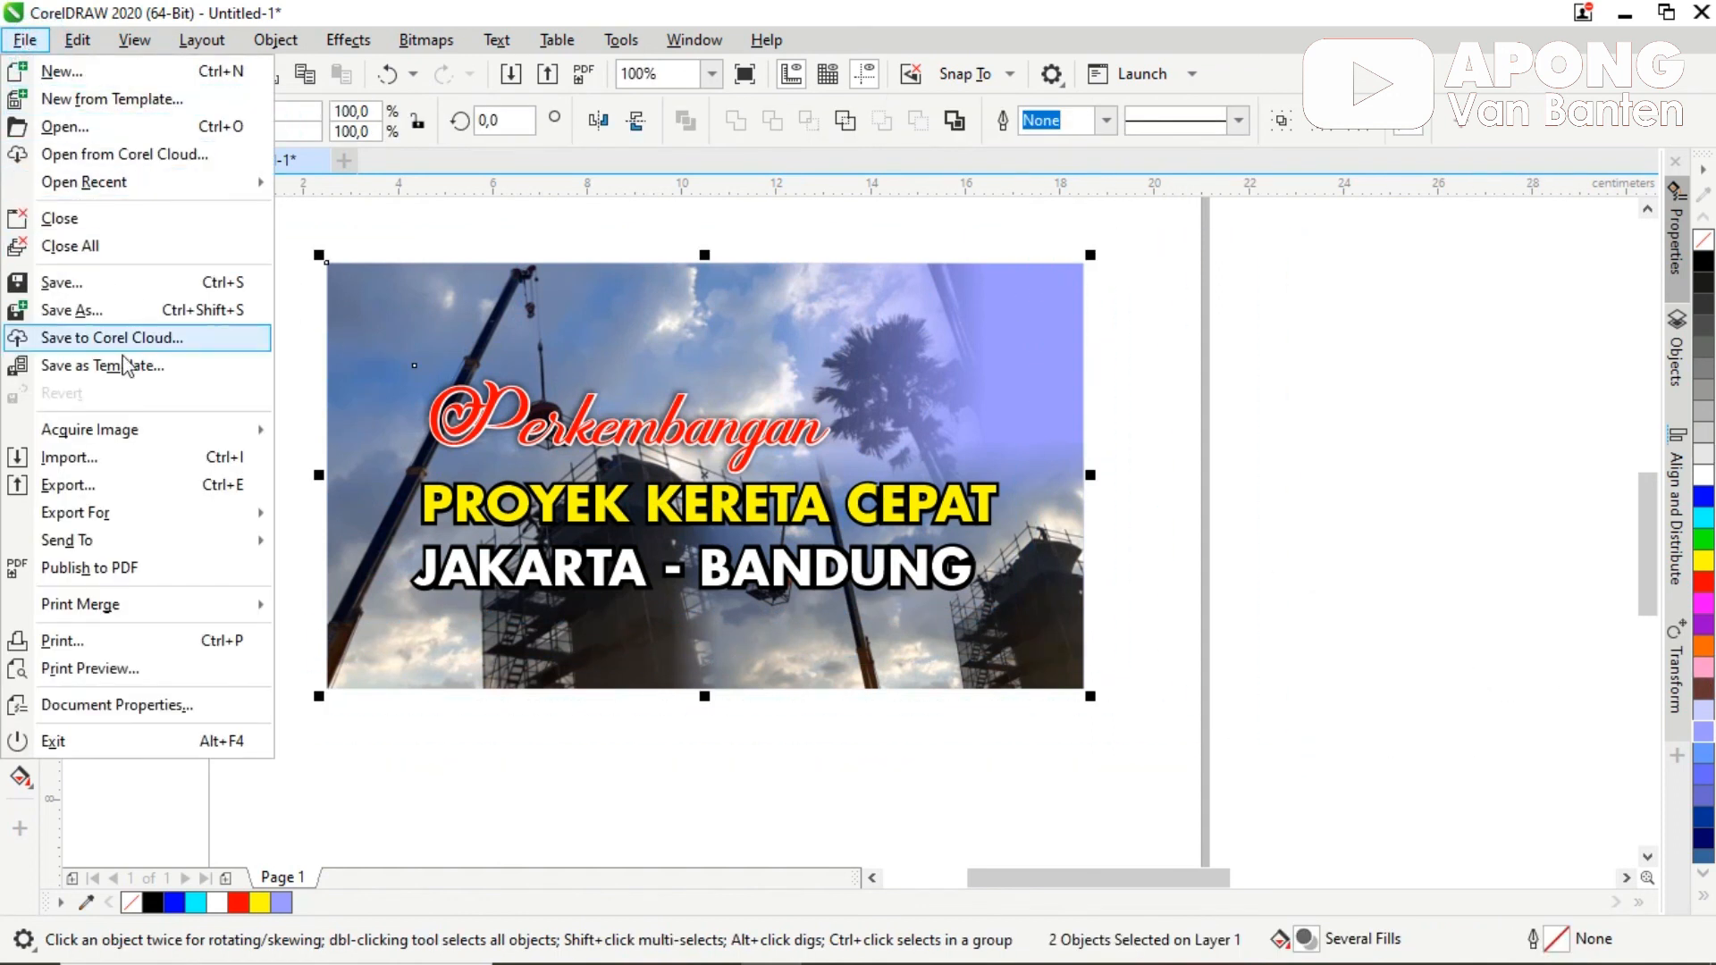
{"action": "left_click", "coordinate": [159, 487]}
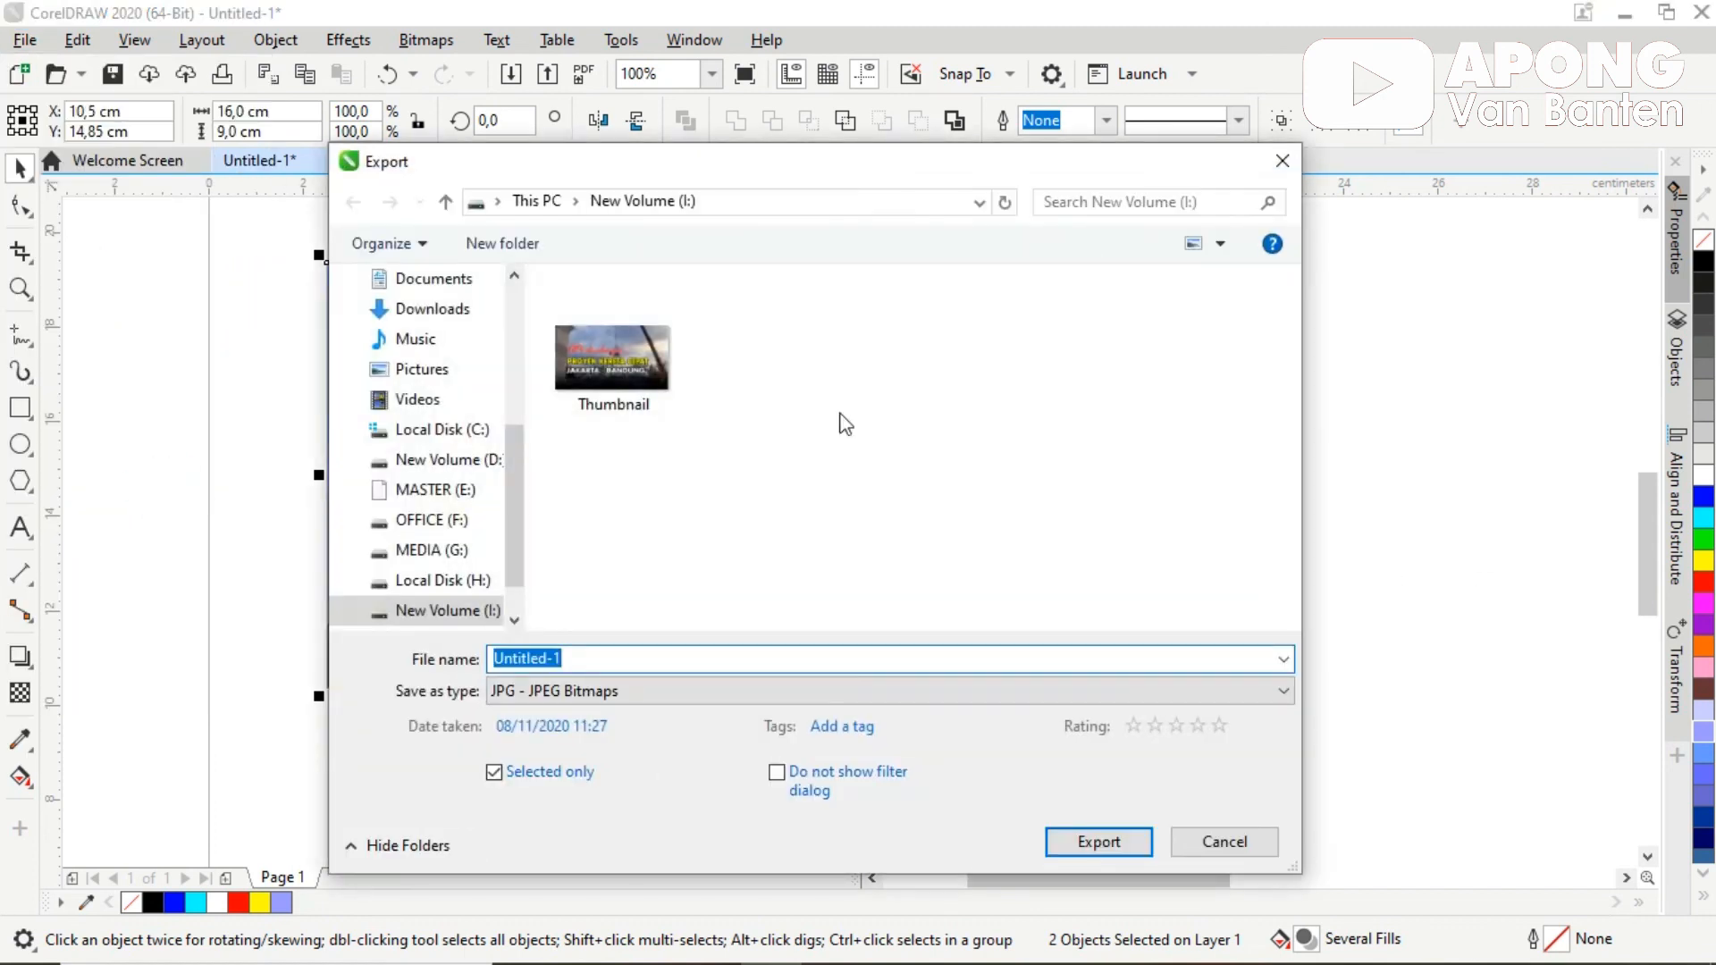
{"action": "left_click", "coordinate": [663, 403]}
{"action": "double_click", "coordinate": [601, 657]}
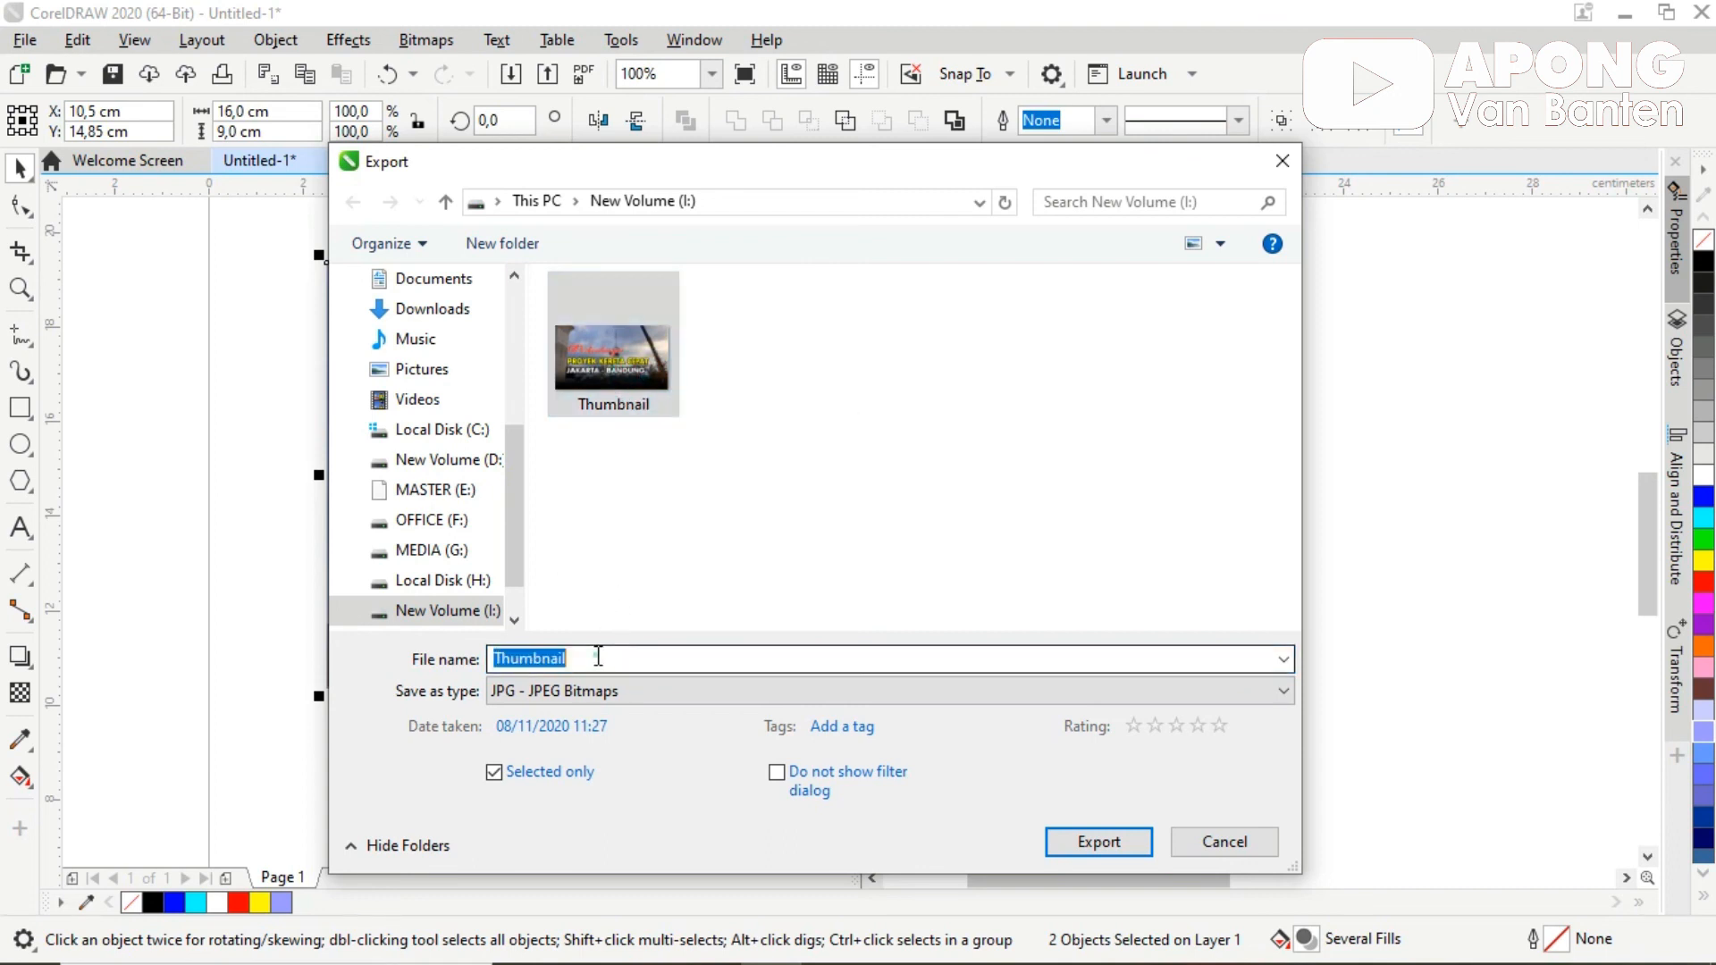
{"action": "left_click", "coordinate": [814, 660]}
{"action": "type", "text": "2"}
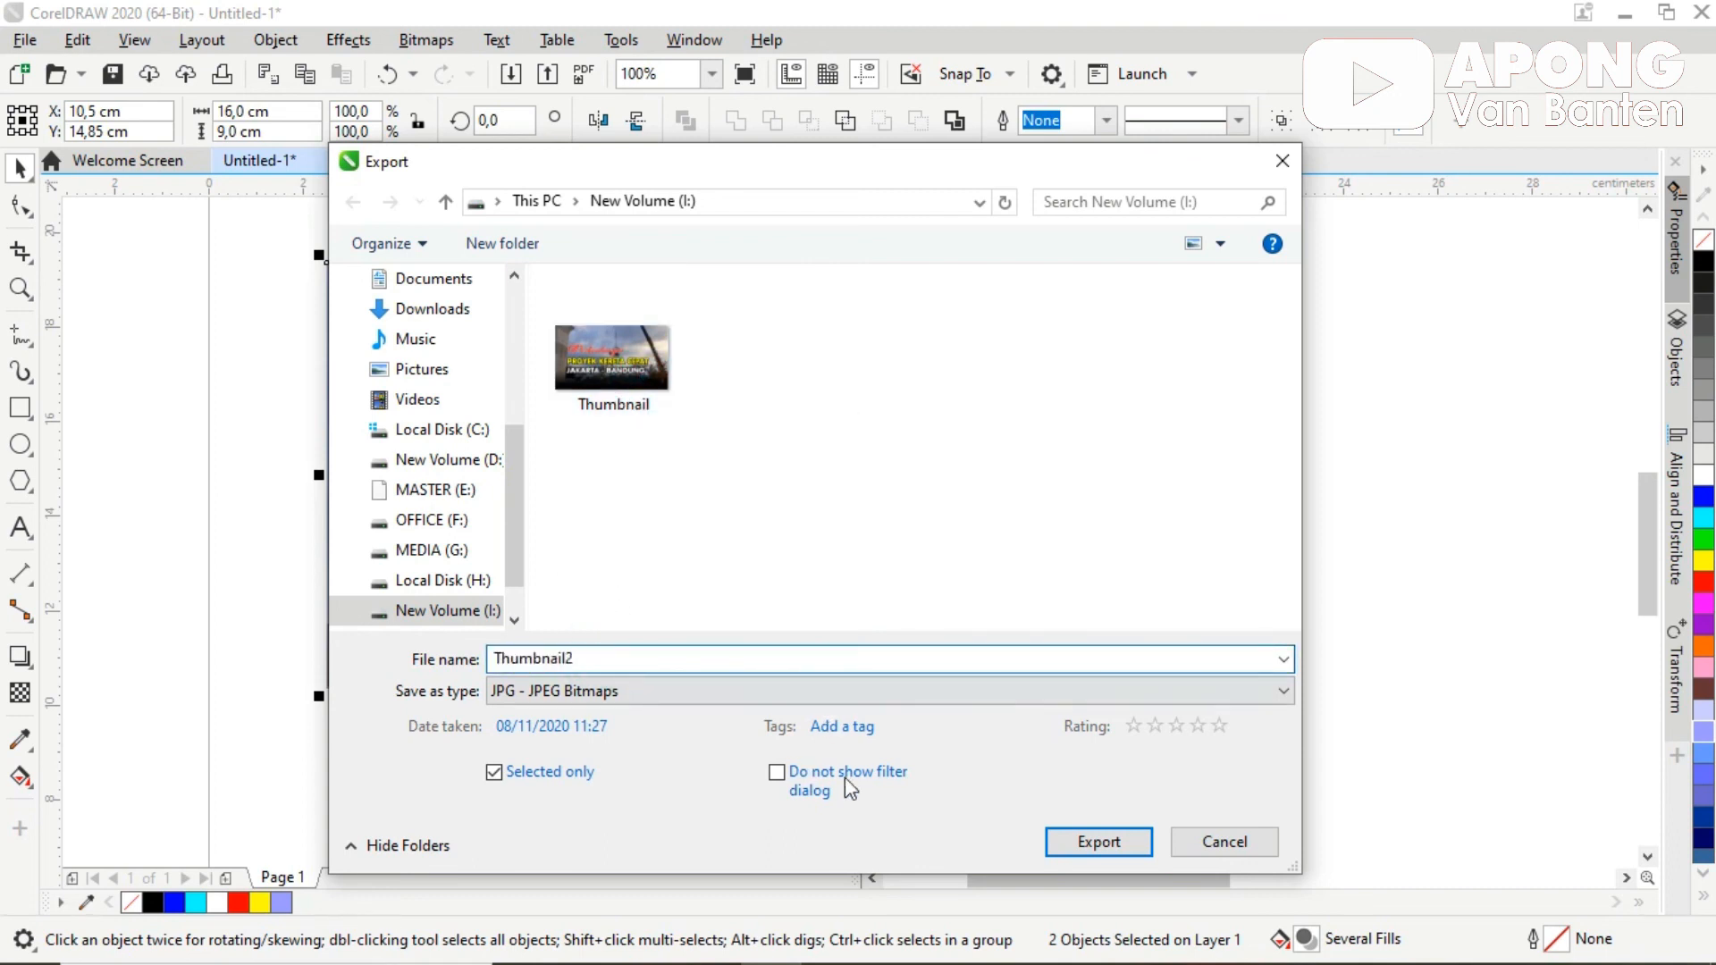
{"action": "left_click", "coordinate": [1142, 842]}
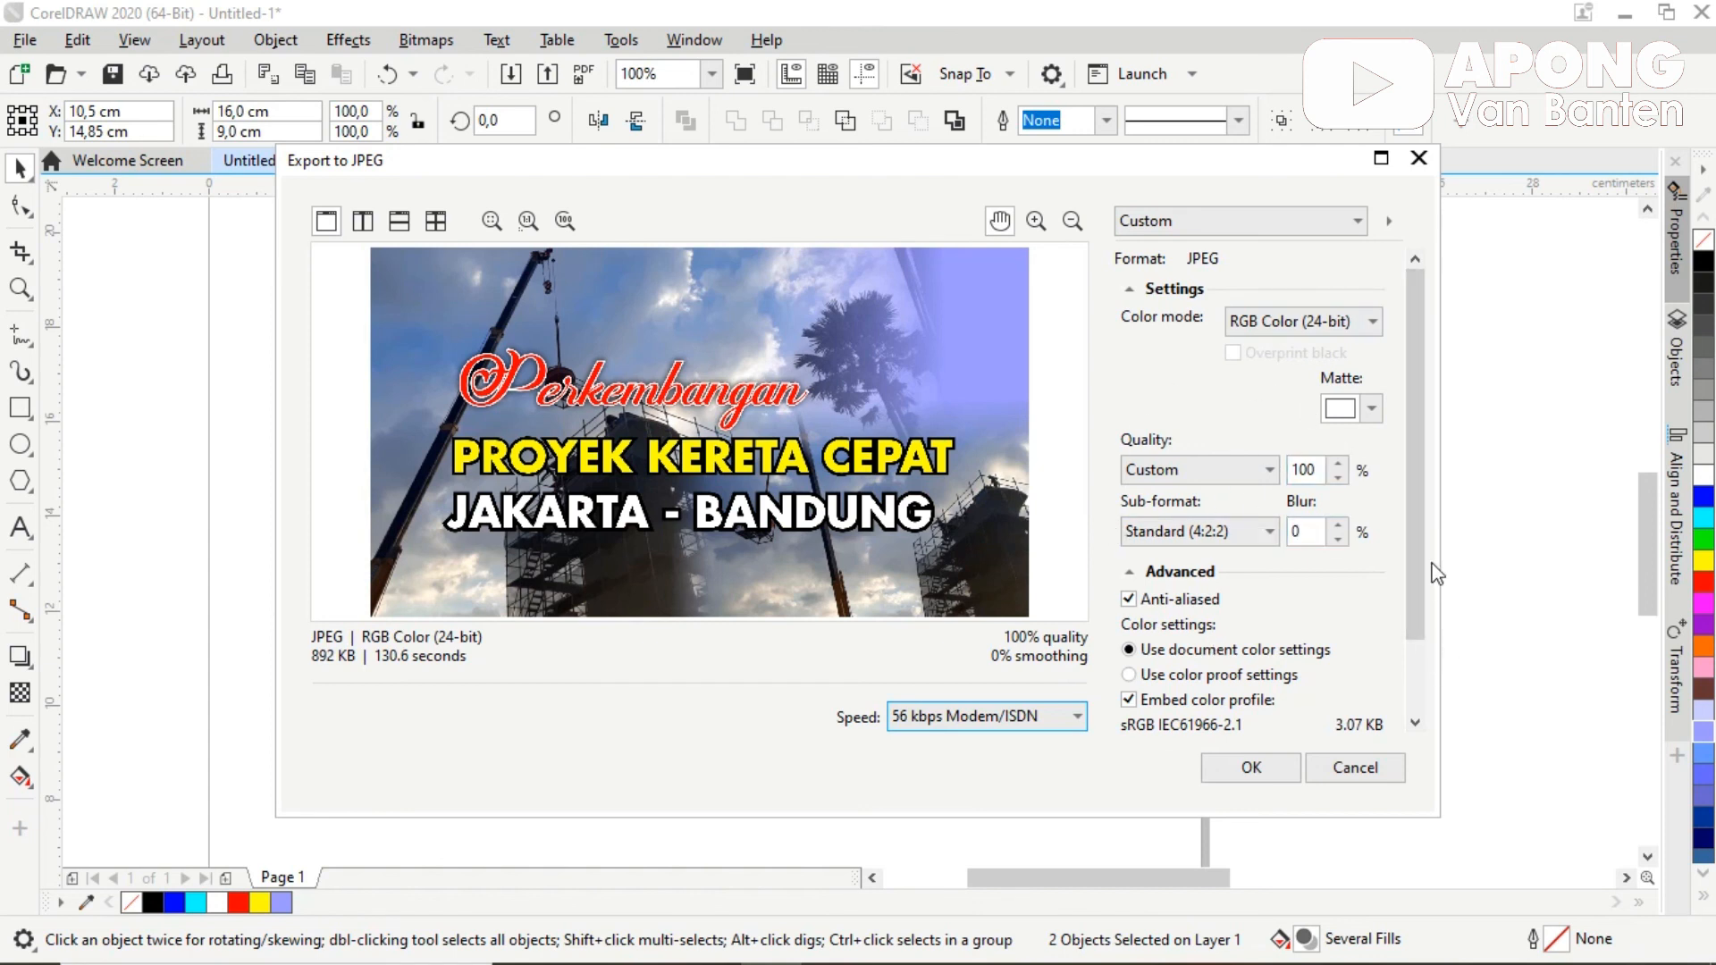
{"action": "left_click", "coordinate": [1250, 767]}
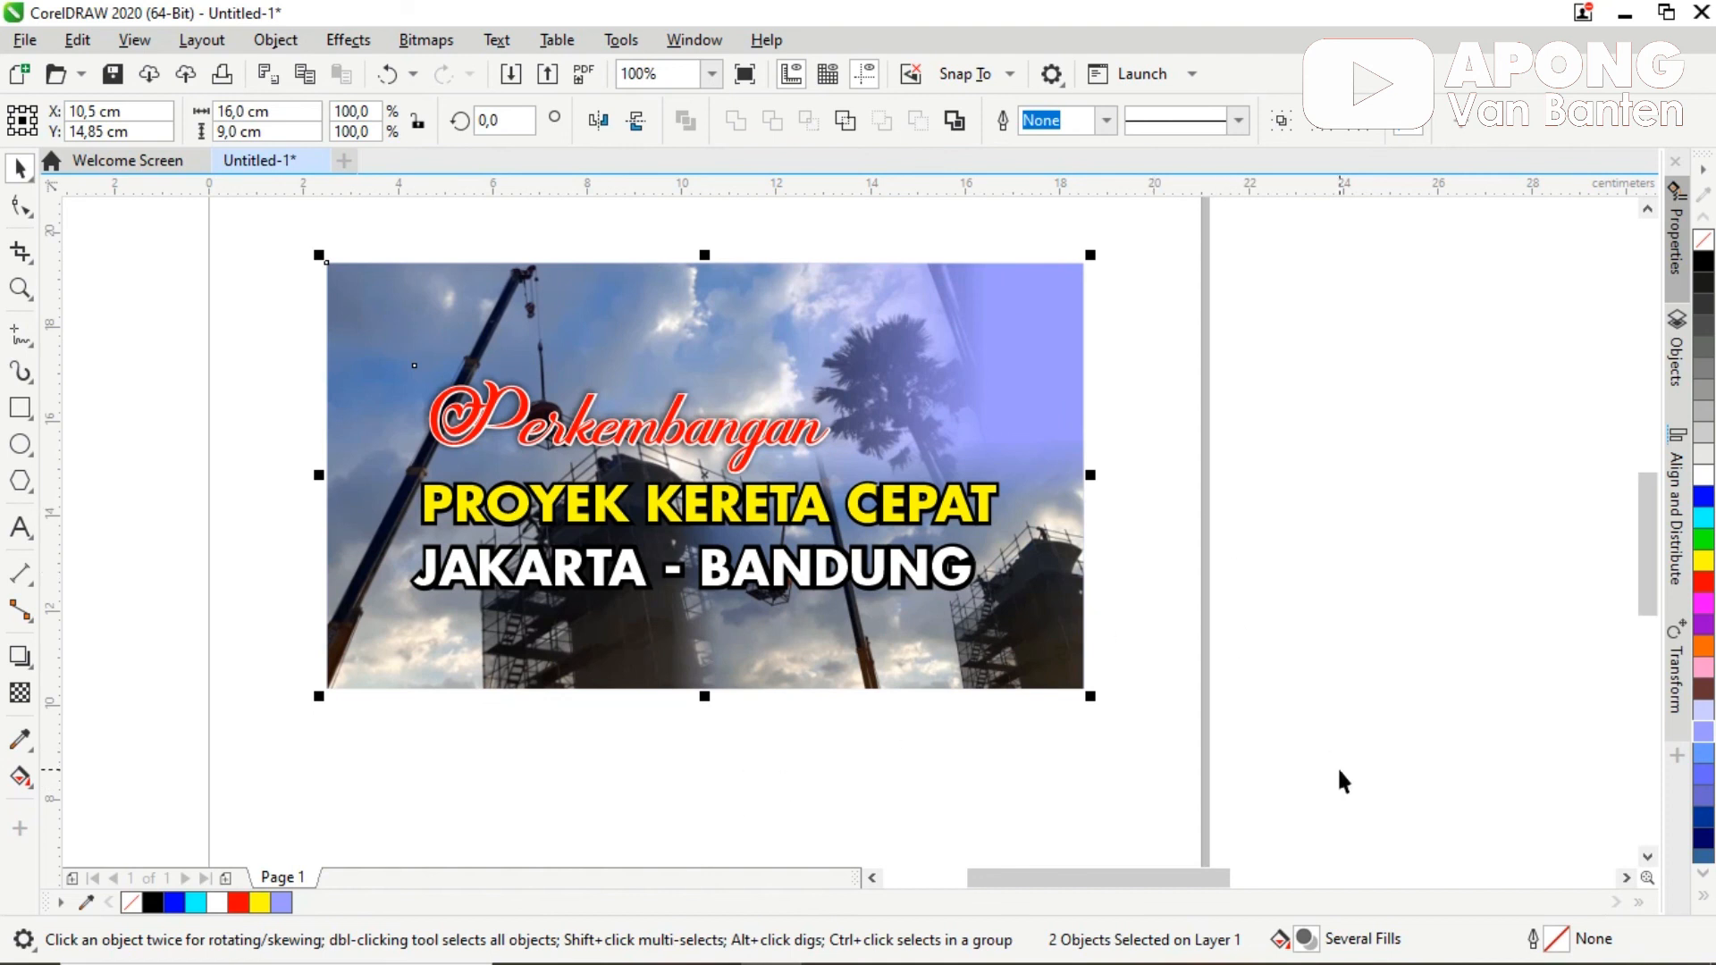
Step: Switch to File Explorer, compare the exported images Thumbnail and Thumbnail2 in the picture viewer, and return to CorelDRAW
{"action": "key", "text": "alt+Tab"}
{"action": "key", "text": "Tab"}
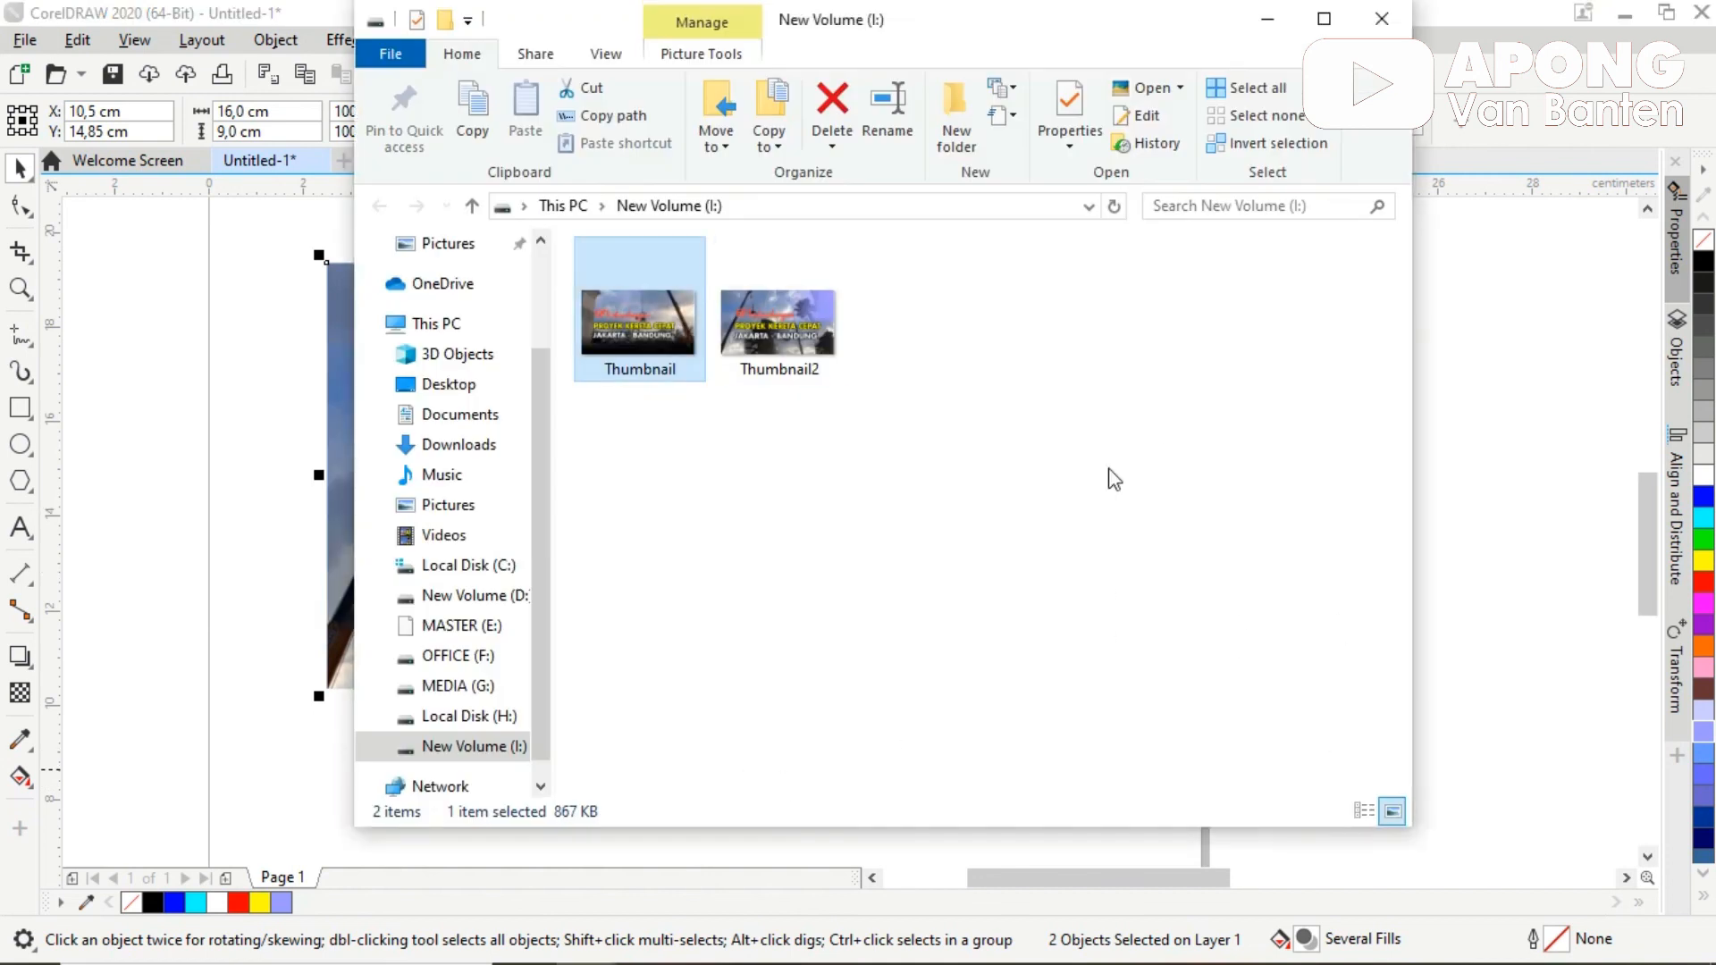
{"action": "left_click", "coordinate": [1109, 470]}
{"action": "double_click", "coordinate": [640, 354]}
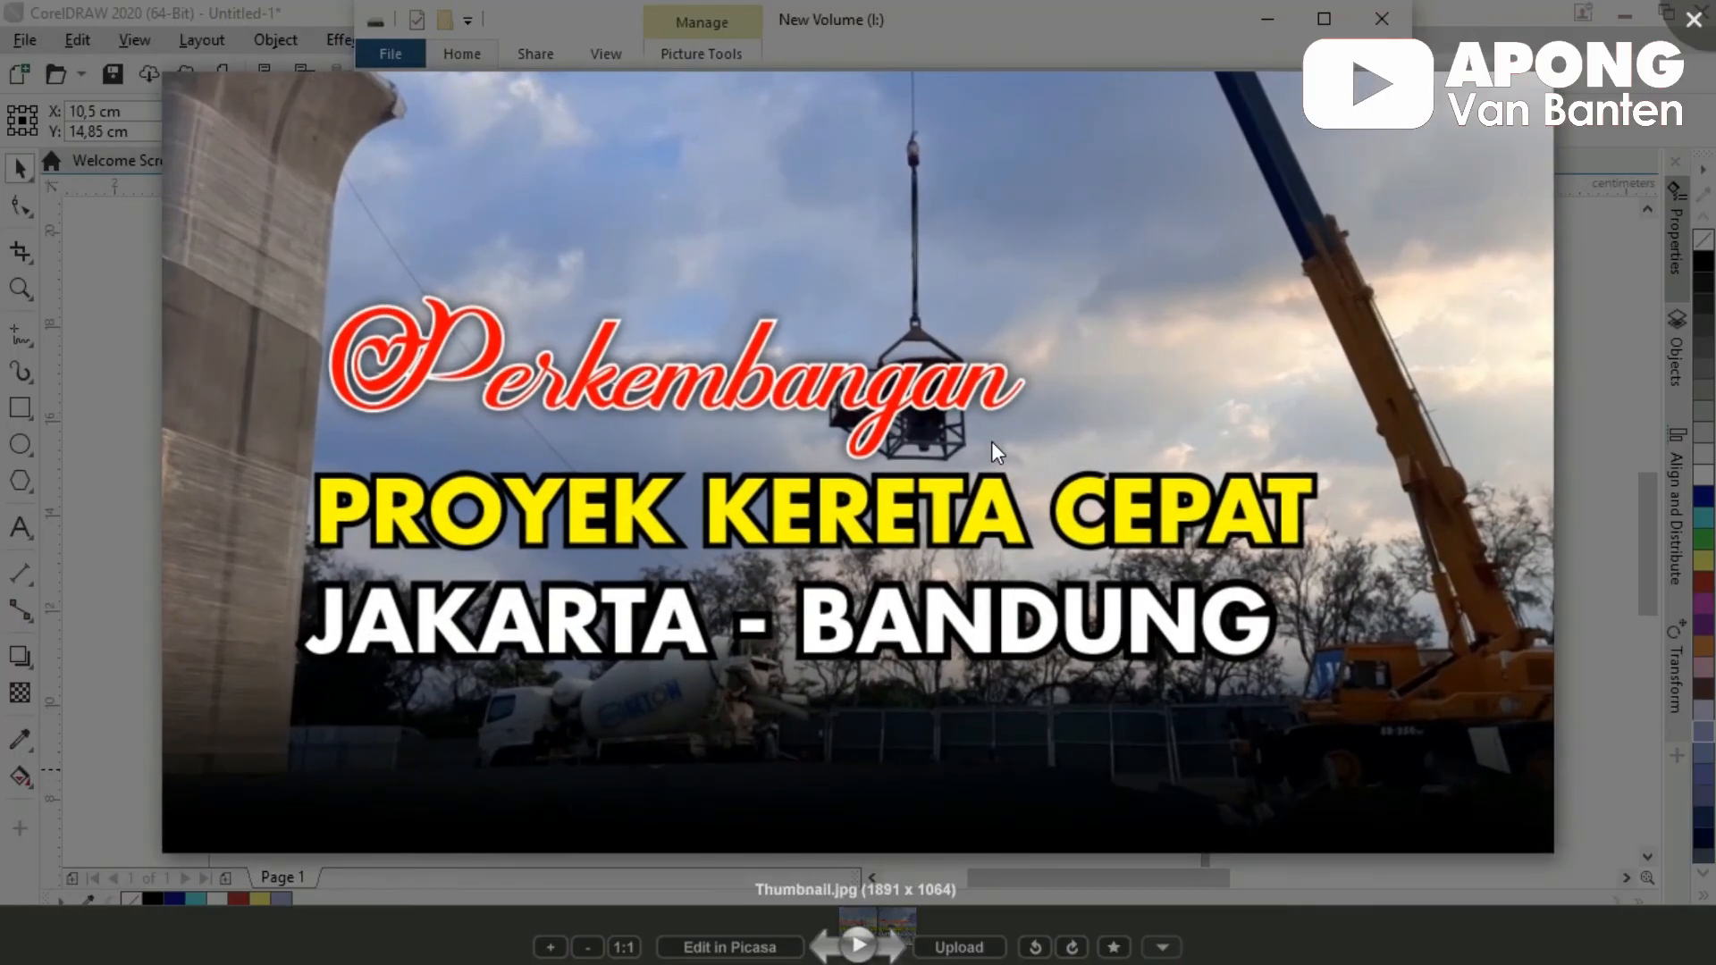
{"action": "key", "text": "Right"}
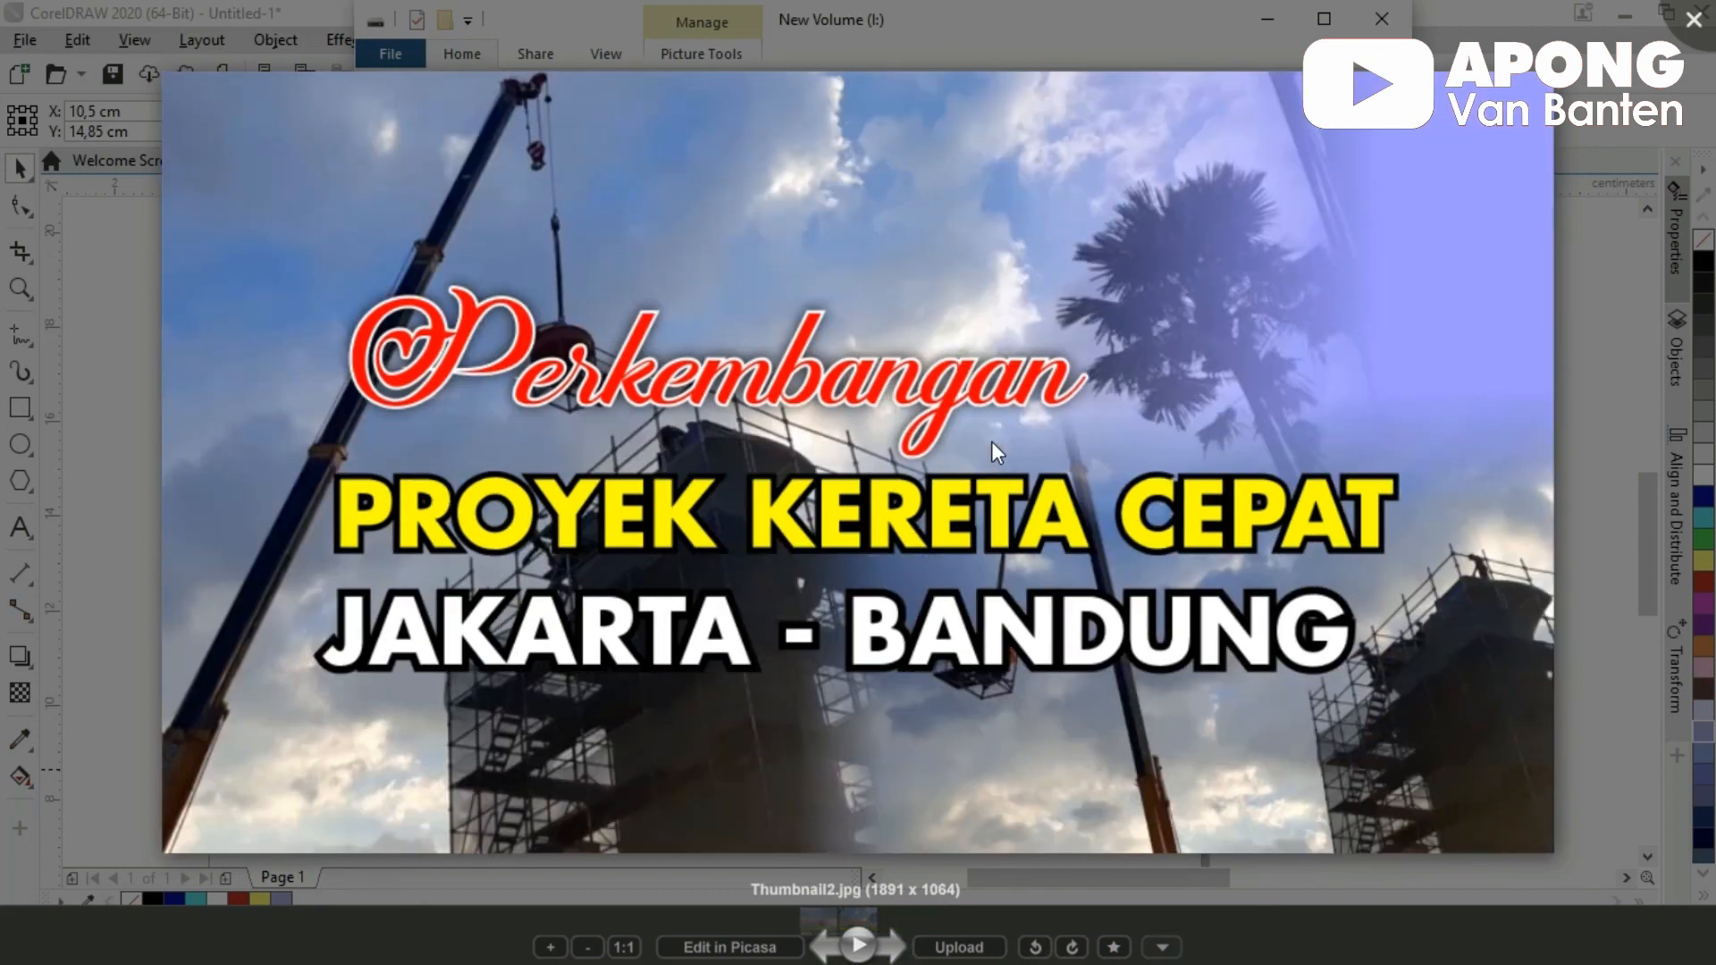
{"action": "key", "text": "Escape"}
{"action": "key", "text": "alt+Tab"}
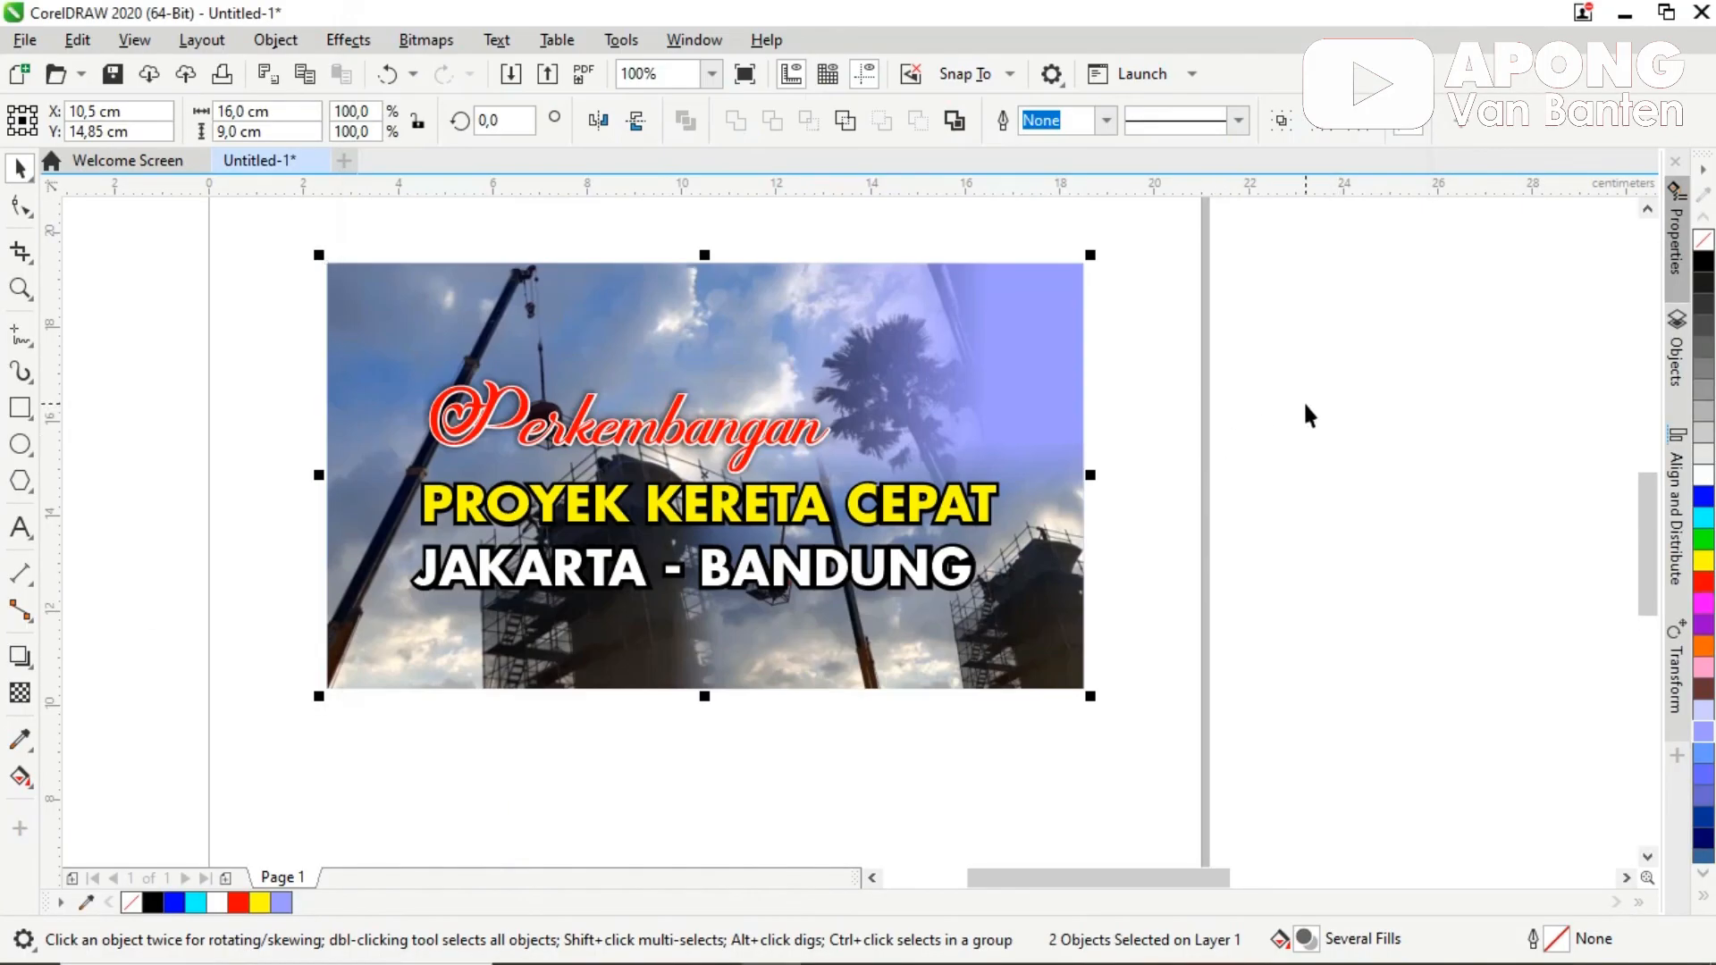
{"action": "left_click", "coordinate": [1304, 411]}
{"action": "key", "text": "alt+Tab"}
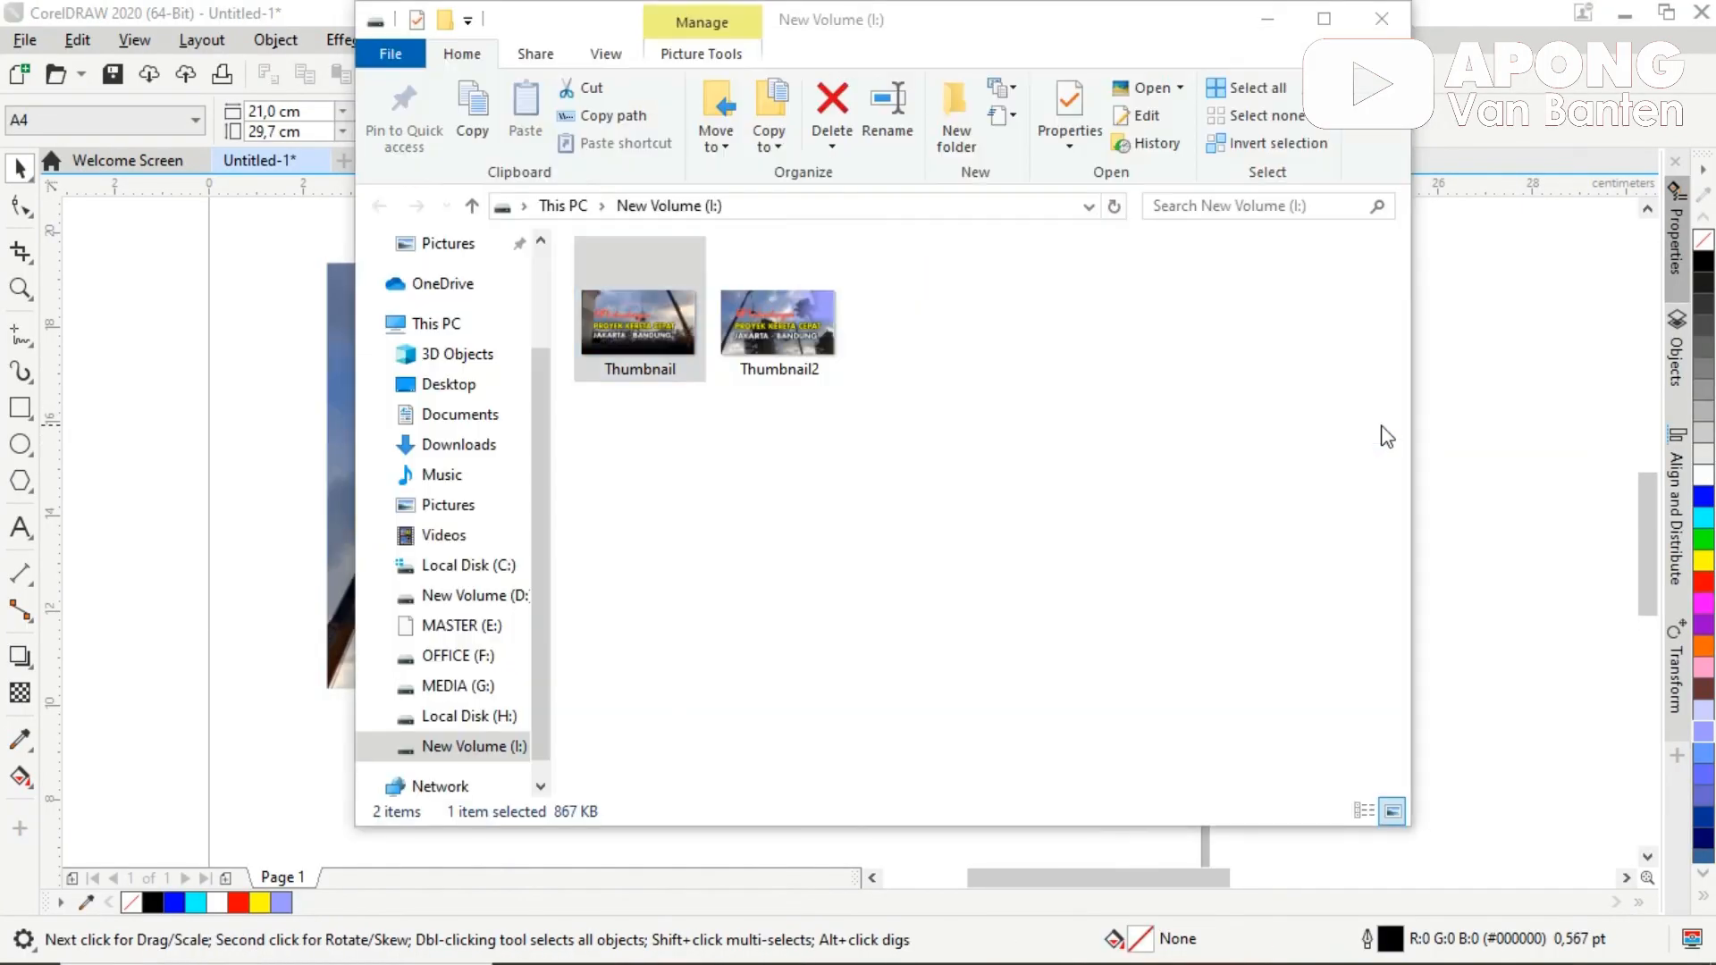
{"action": "key", "text": "alt+Tab"}
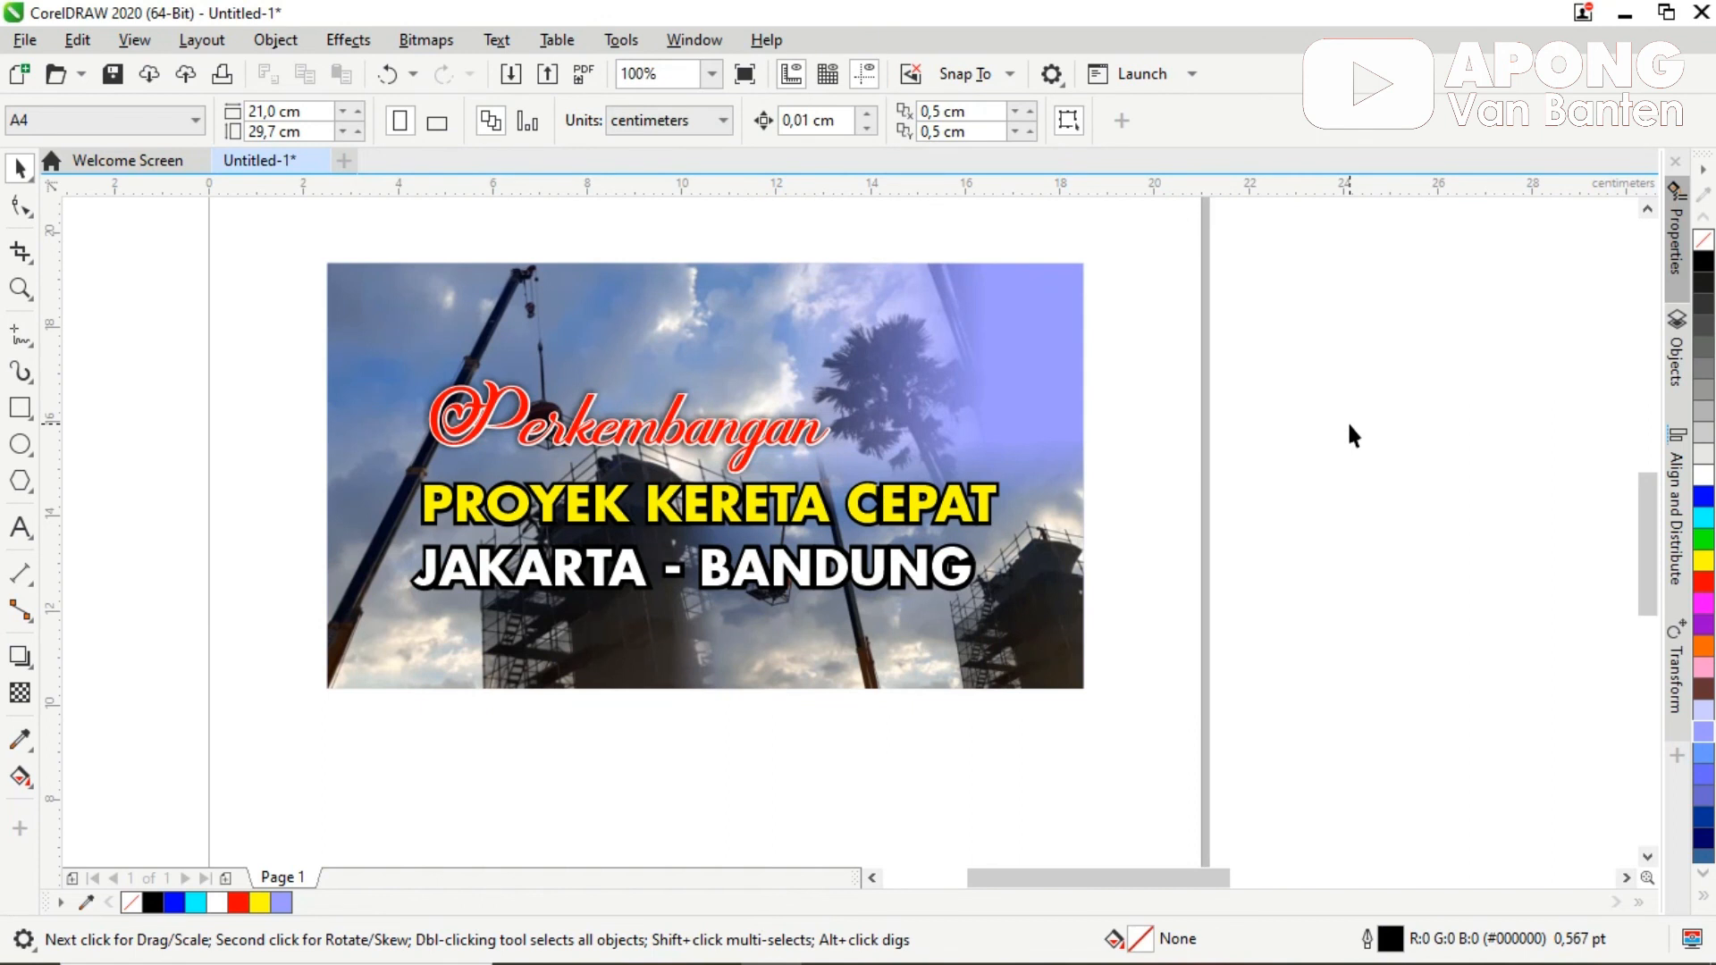